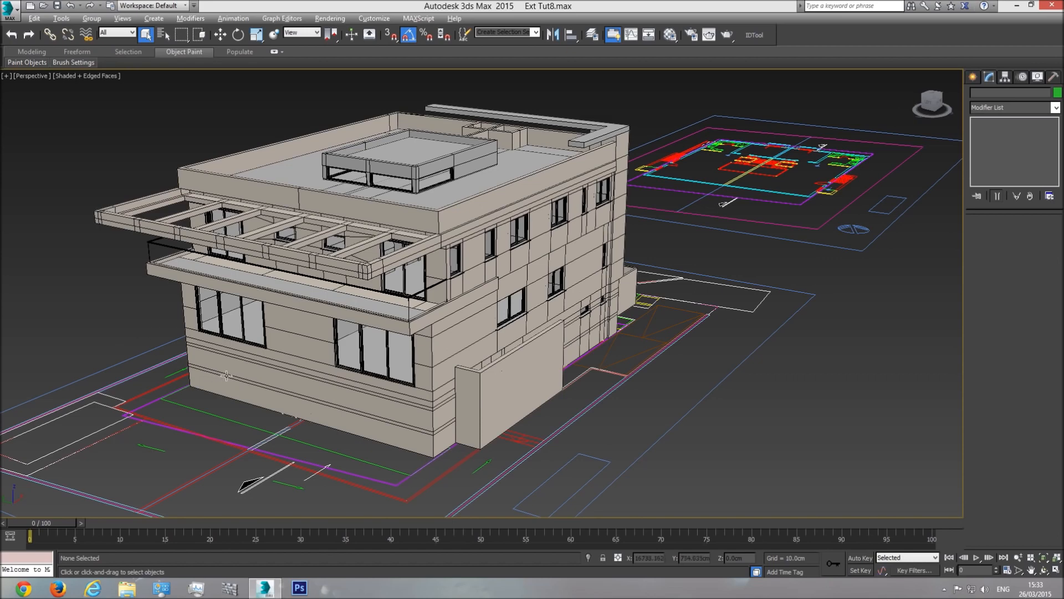
Step: Orbit the view to a lower angle and select the rooftop rail and rooftop box frame
{"action": "scroll", "coordinate": [272, 335], "scroll_direction": "down", "scroll_amount": 3}
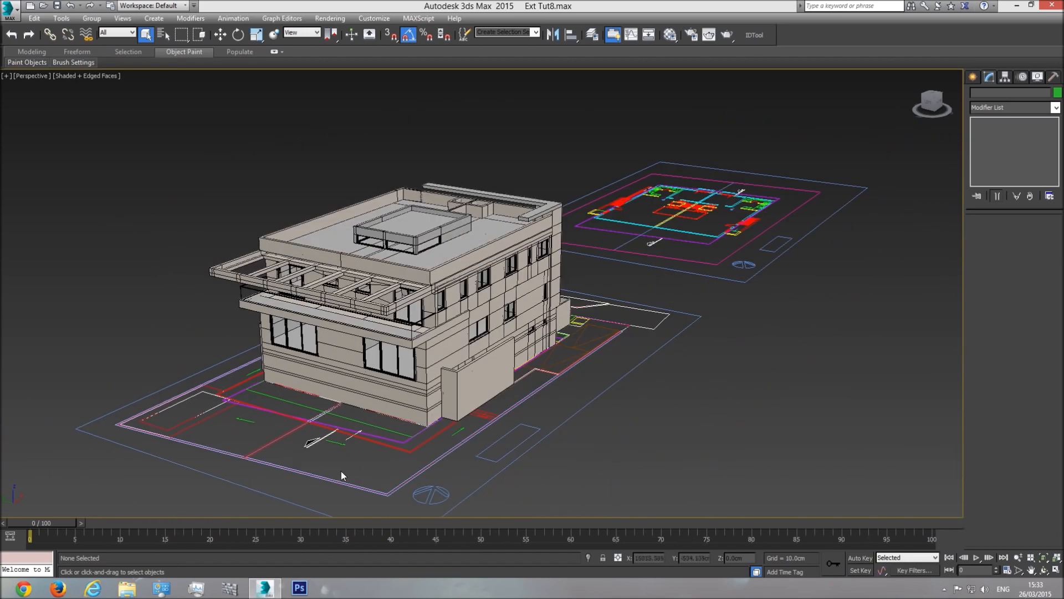
{"action": "scroll", "coordinate": [346, 328], "scroll_direction": "up", "scroll_amount": 3}
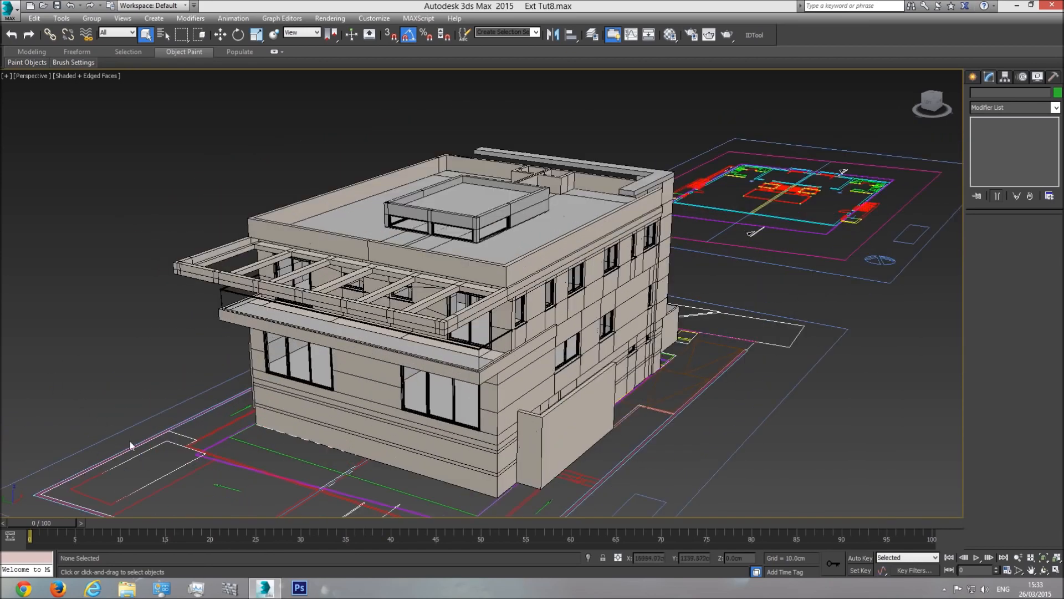
{"action": "middle_click_drag", "start_coordinate": [437, 376], "coordinate": [453, 383]}
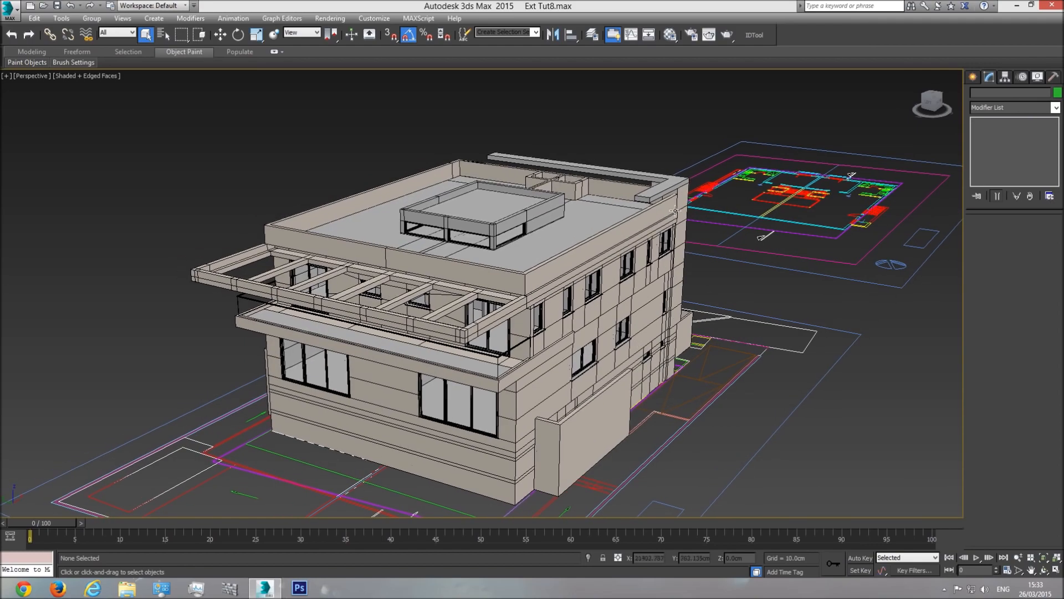
{"action": "scroll", "coordinate": [682, 216], "scroll_direction": "up", "scroll_amount": 4}
{"action": "left_click", "coordinate": [1042, 567]}
{"action": "mouse_move", "coordinate": [483, 310]}
{"action": "left_mouse_down"}
{"action": "mouse_move", "coordinate": [454, 283]}
{"action": "mouse_move", "coordinate": [472, 294]}
{"action": "left_mouse_up"}
{"action": "right_click", "coordinate": [481, 298]}
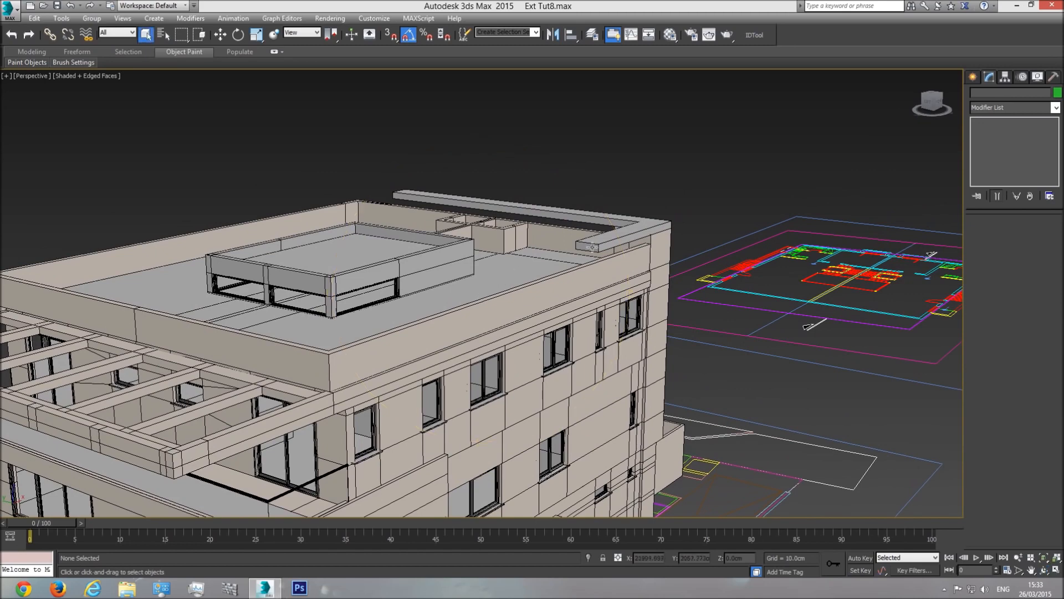
{"action": "left_click", "coordinate": [635, 230]}
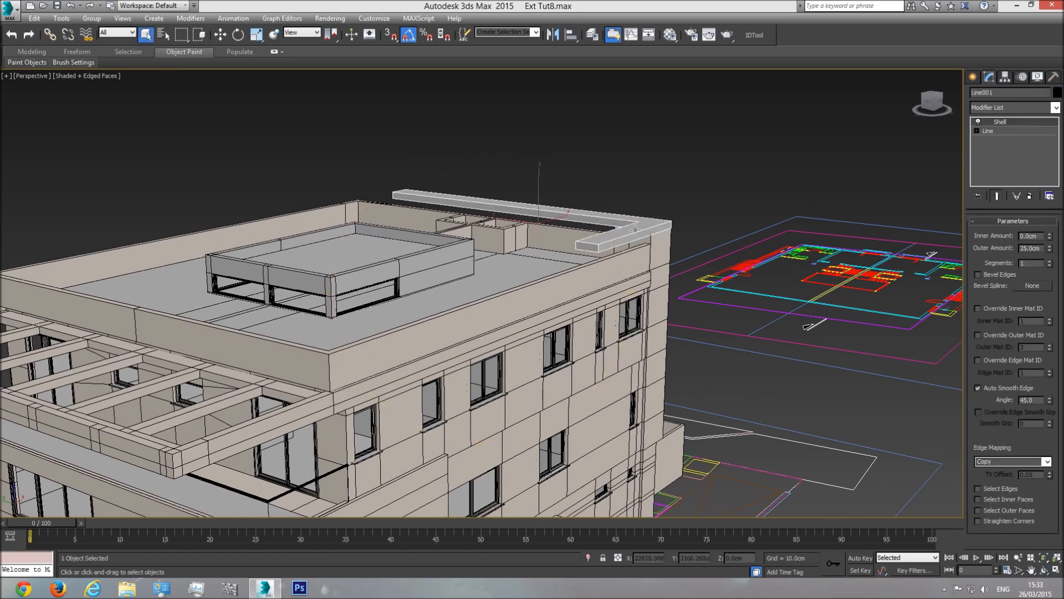
{"action": "left_click", "coordinate": [426, 267], "text": "ctrl"}
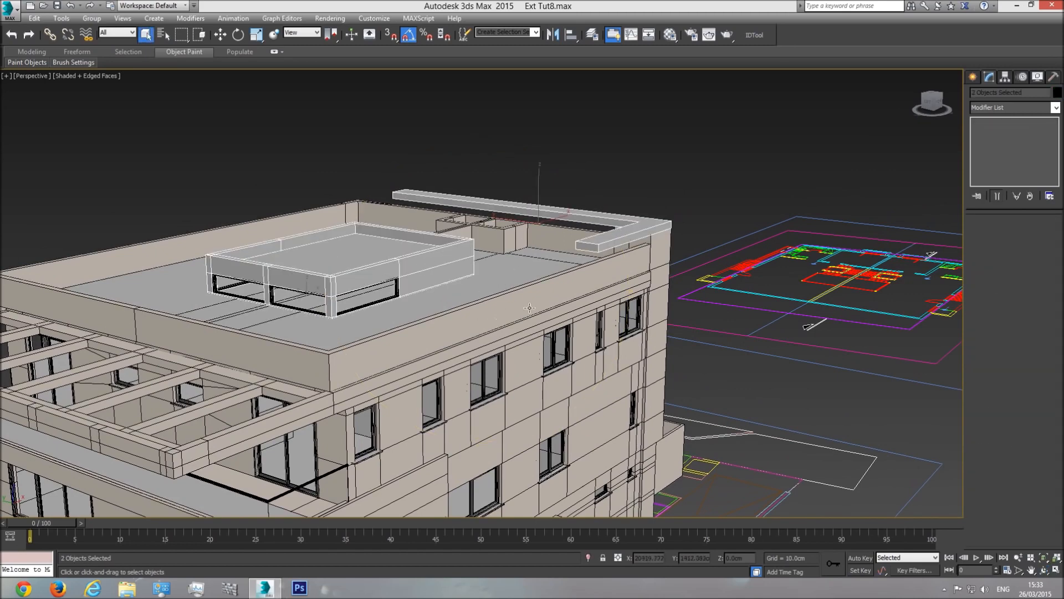
Step: Reselect the rail and box frame and open the Material Editor on the Walls material
{"action": "scroll", "coordinate": [476, 319], "scroll_direction": "down", "scroll_amount": 3}
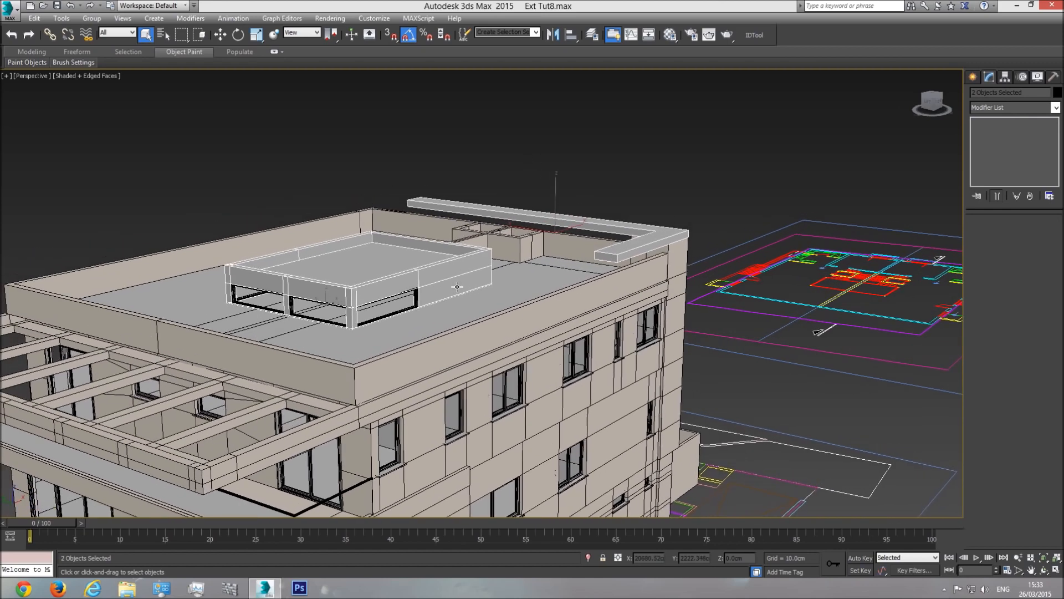
{"action": "left_click", "coordinate": [541, 177]}
{"action": "left_click", "coordinate": [587, 247]}
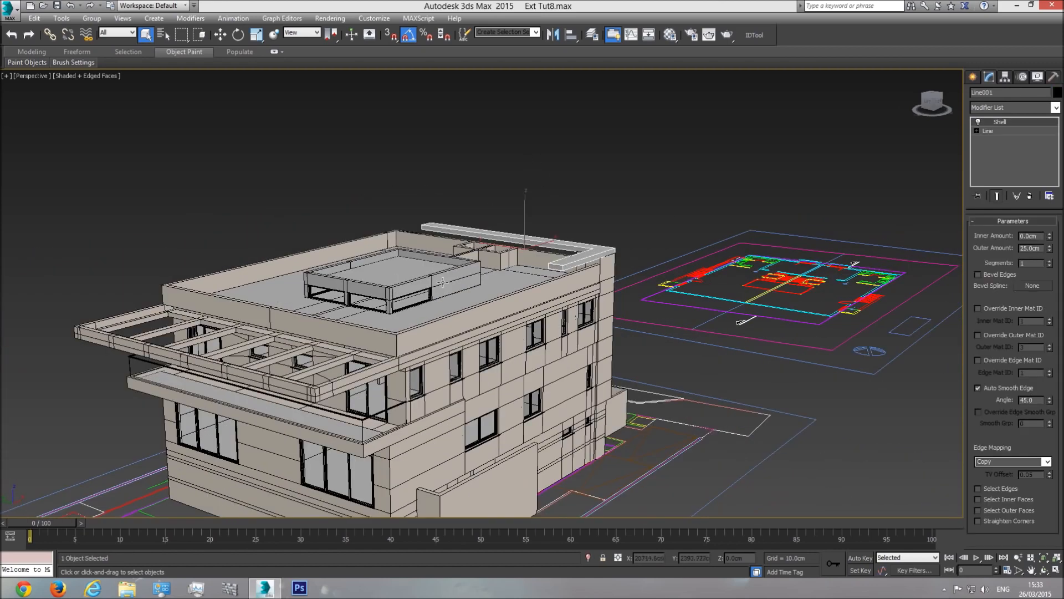
{"action": "left_click", "coordinate": [438, 277], "text": "ctrl"}
{"action": "left_click", "coordinate": [670, 34]}
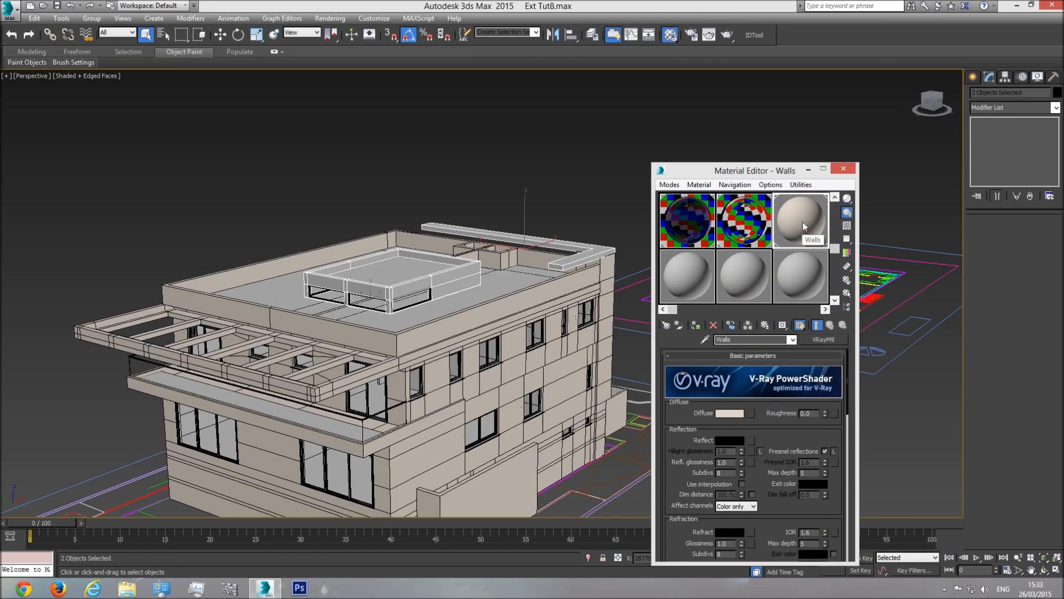
Step: Zoom into the rooftop box and run a V-Ray test render of its walls
{"action": "scroll", "coordinate": [441, 290], "scroll_direction": "up", "scroll_amount": 5}
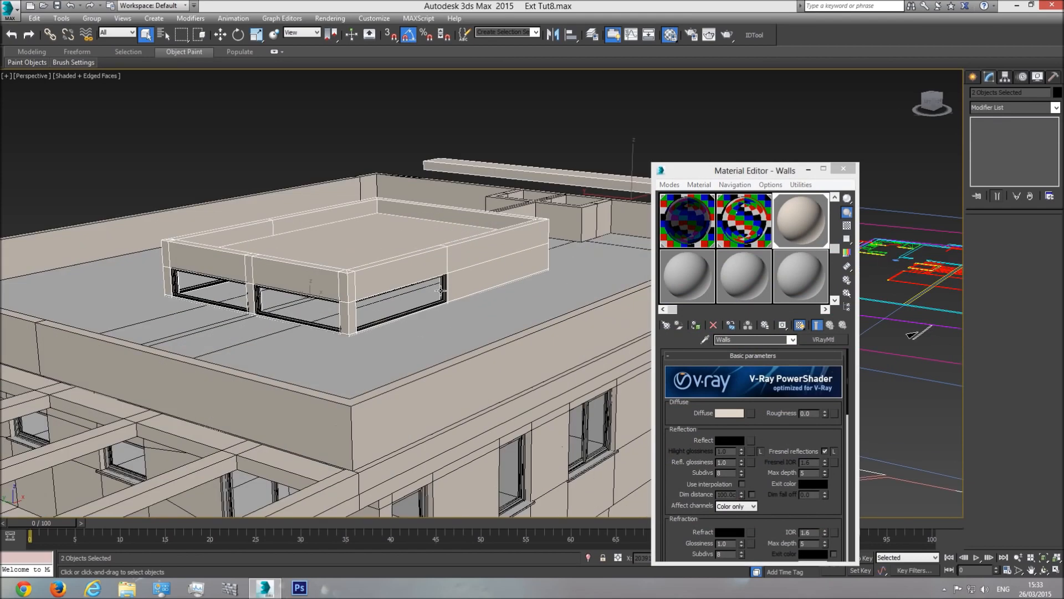
{"action": "scroll", "coordinate": [441, 290], "scroll_direction": "up", "scroll_amount": 3}
{"action": "scroll", "coordinate": [445, 307], "scroll_direction": "up", "scroll_amount": 3}
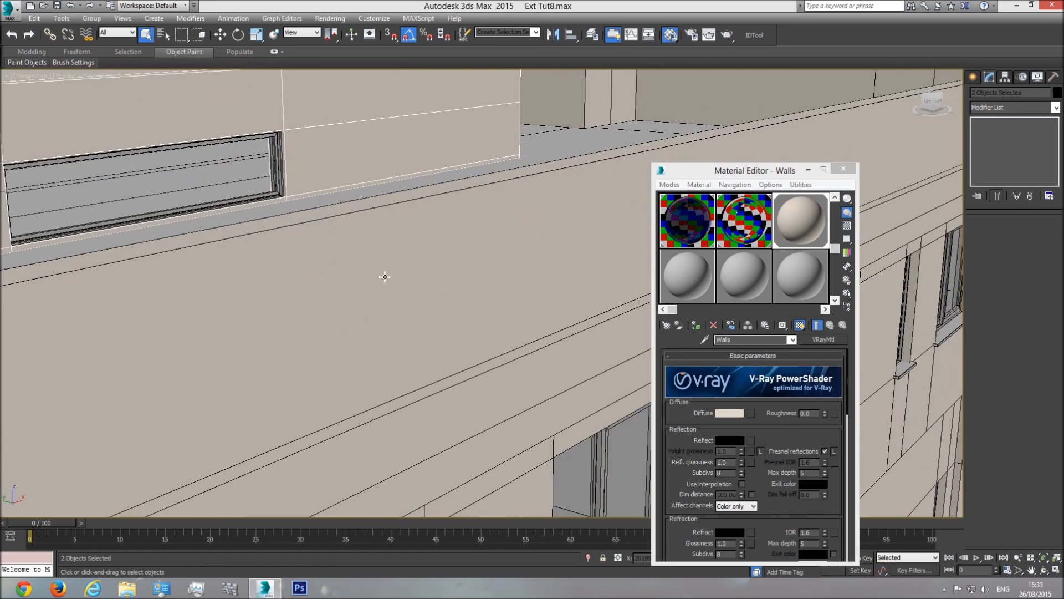
{"action": "key", "text": "shift+q"}
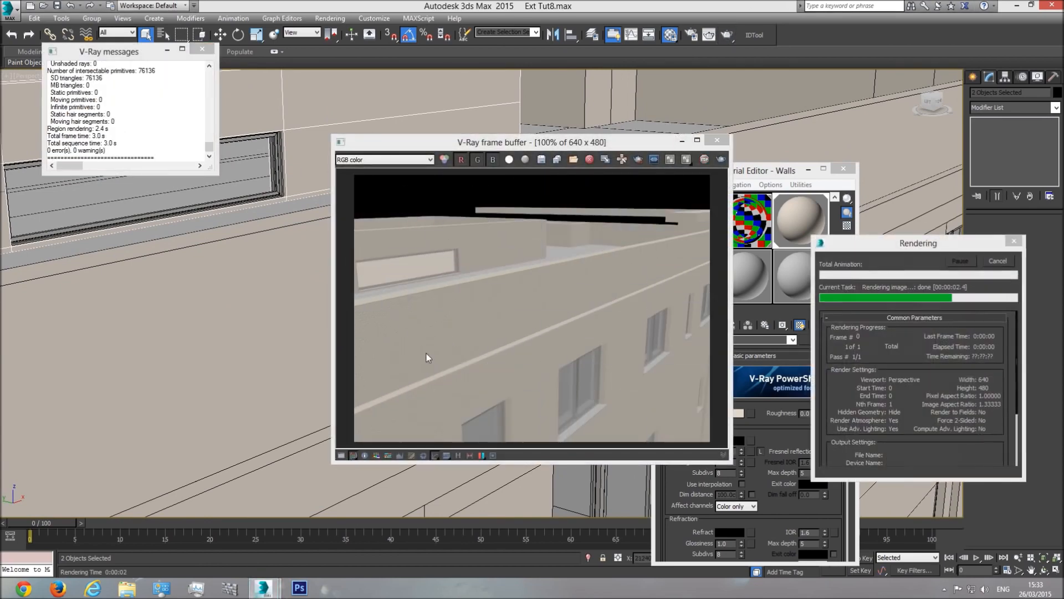
{"action": "left_click", "coordinate": [717, 140]}
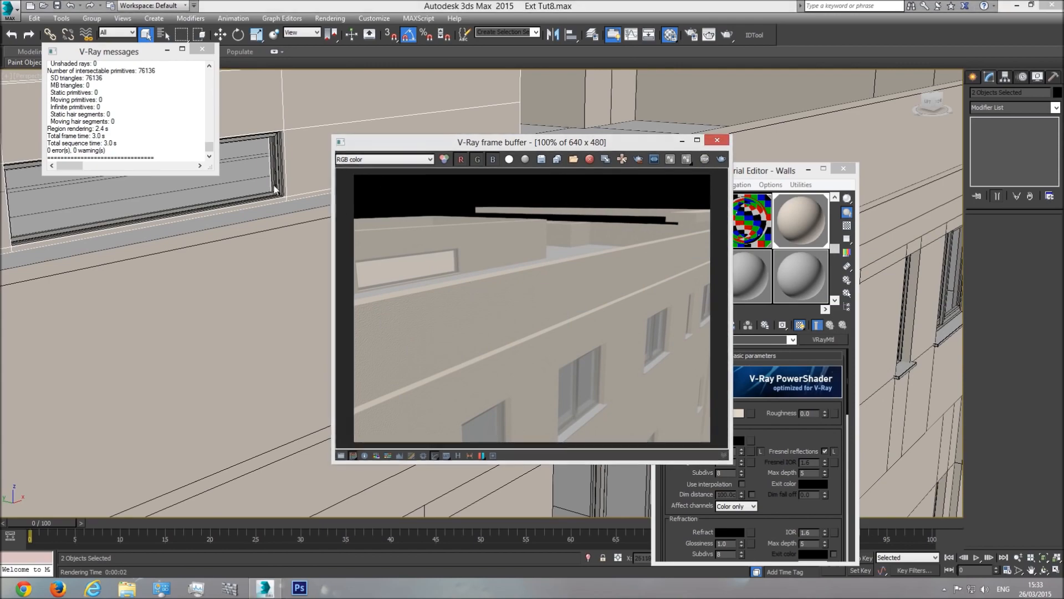
Step: Pan to the building's corner column and render it again to check the Walls material
{"action": "middle_click_drag", "start_coordinate": [409, 212], "coordinate": [609, 283]}
{"action": "scroll", "coordinate": [376, 245], "scroll_direction": "up", "scroll_amount": 5}
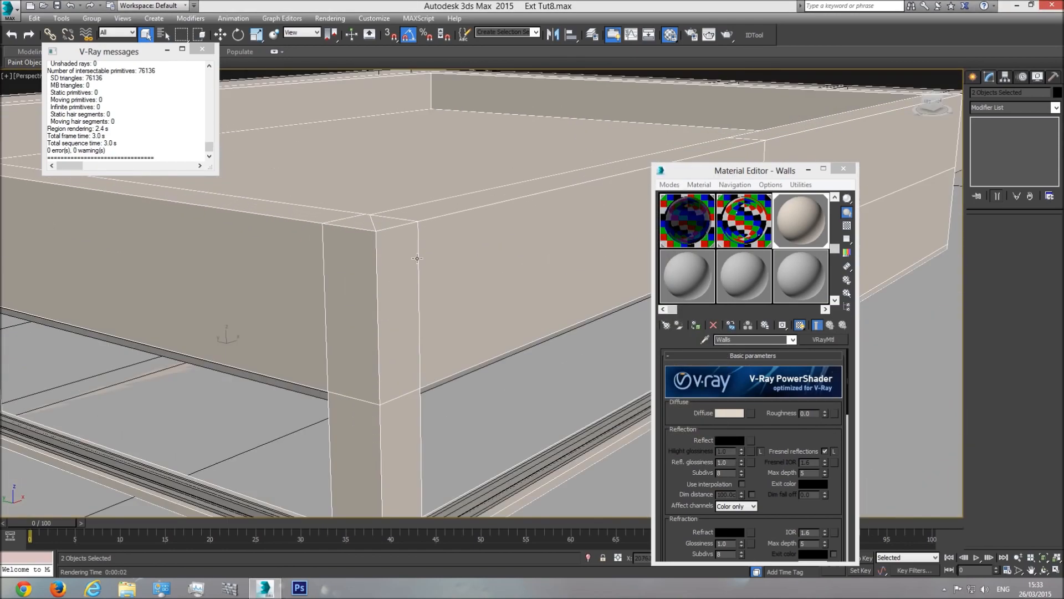
{"action": "left_click", "coordinate": [727, 34]}
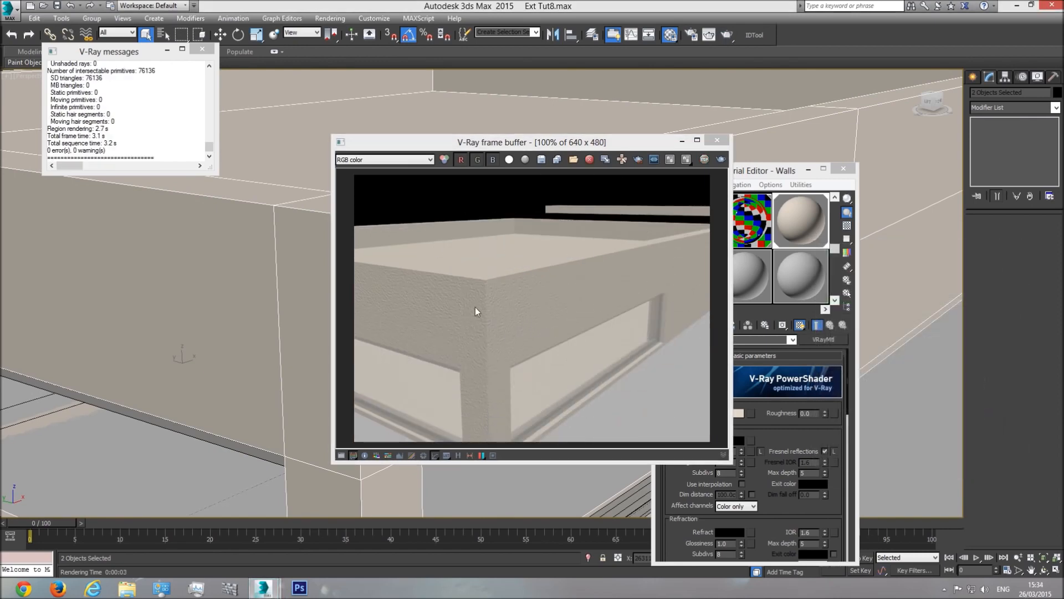
{"action": "left_click", "coordinate": [717, 139]}
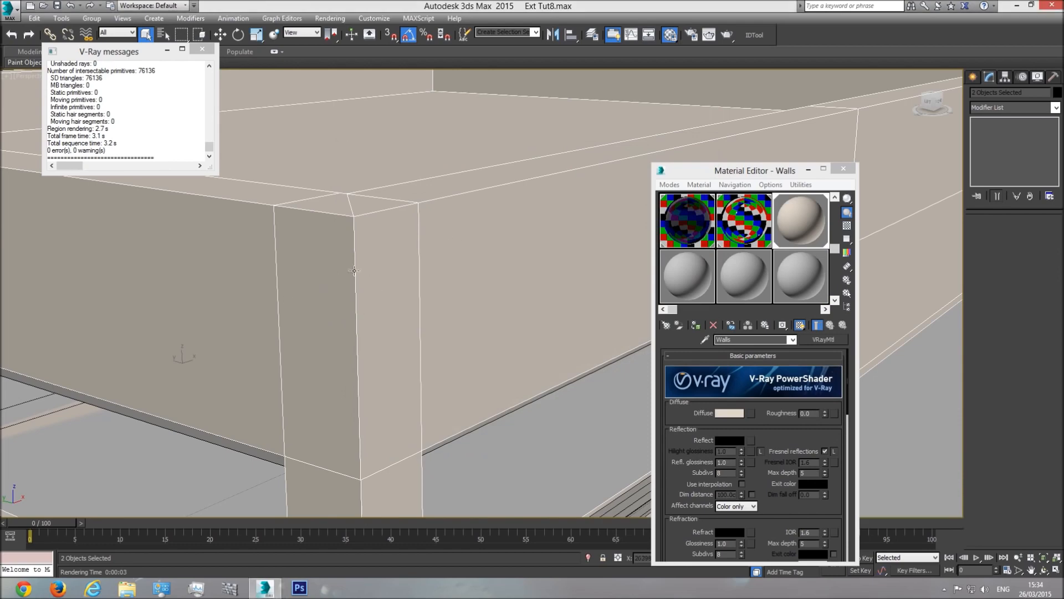
{"action": "scroll", "coordinate": [370, 268], "scroll_direction": "down", "scroll_amount": 9}
{"action": "scroll", "coordinate": [477, 243], "scroll_direction": "up", "scroll_amount": 4}
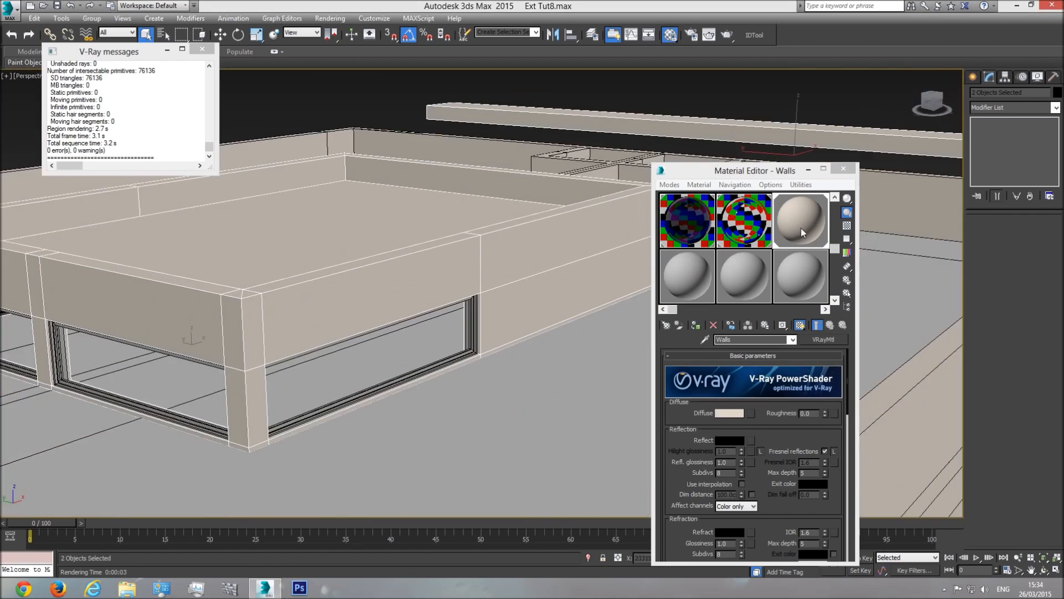
Step: Open the Walls material's Noise bump map and show it shaded in the viewport
{"action": "left_click_drag", "start_coordinate": [772, 443], "coordinate": [741, 59]}
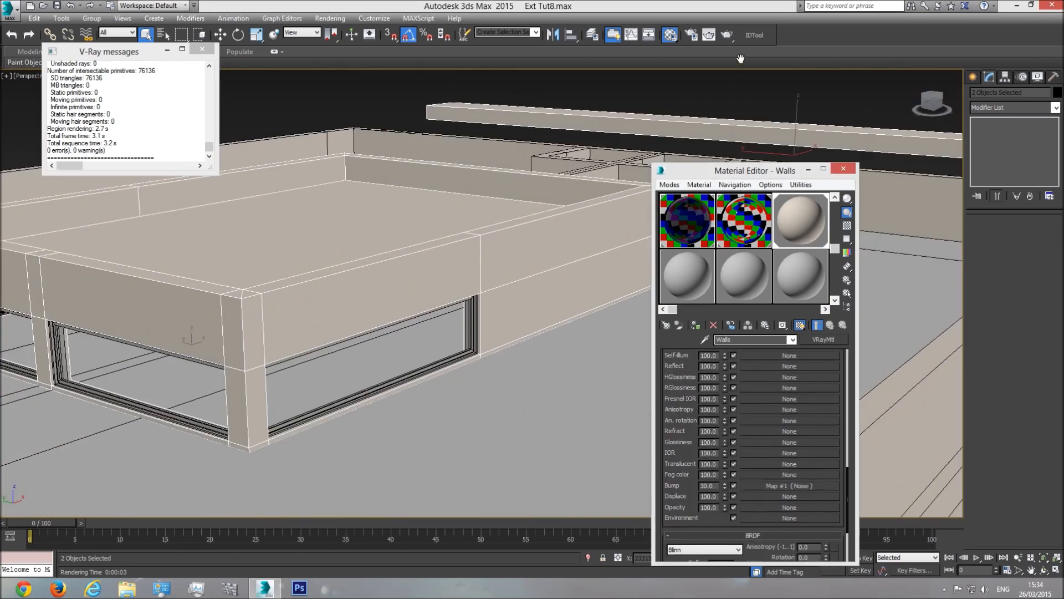
{"action": "left_click", "coordinate": [790, 486]}
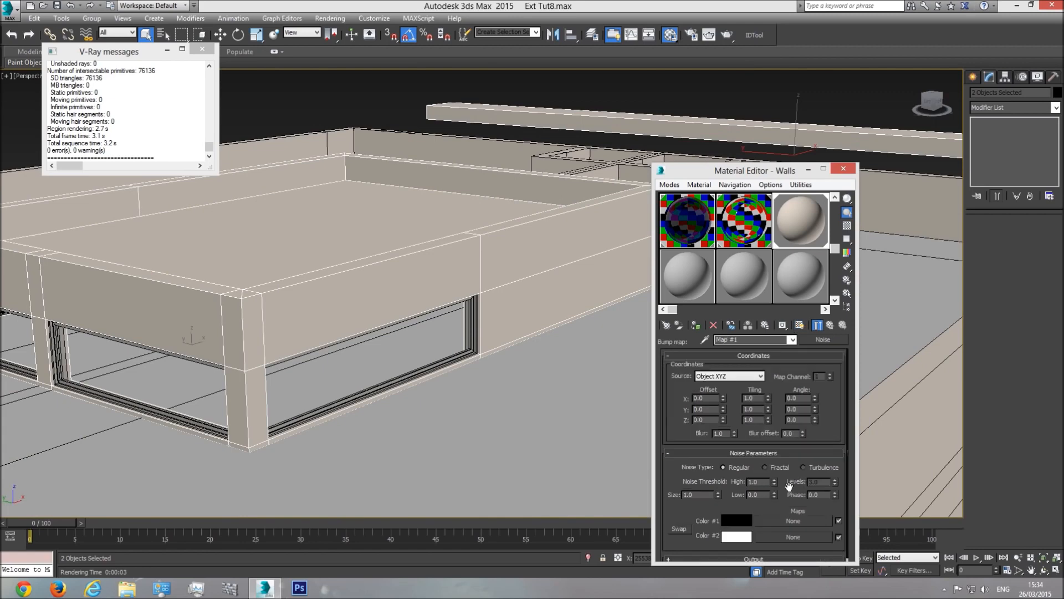
{"action": "left_click", "coordinate": [800, 325]}
Step: Select the roof railing and frame the rooftop to judge the noise scale
{"action": "scroll", "coordinate": [380, 261], "scroll_direction": "up", "scroll_amount": 6}
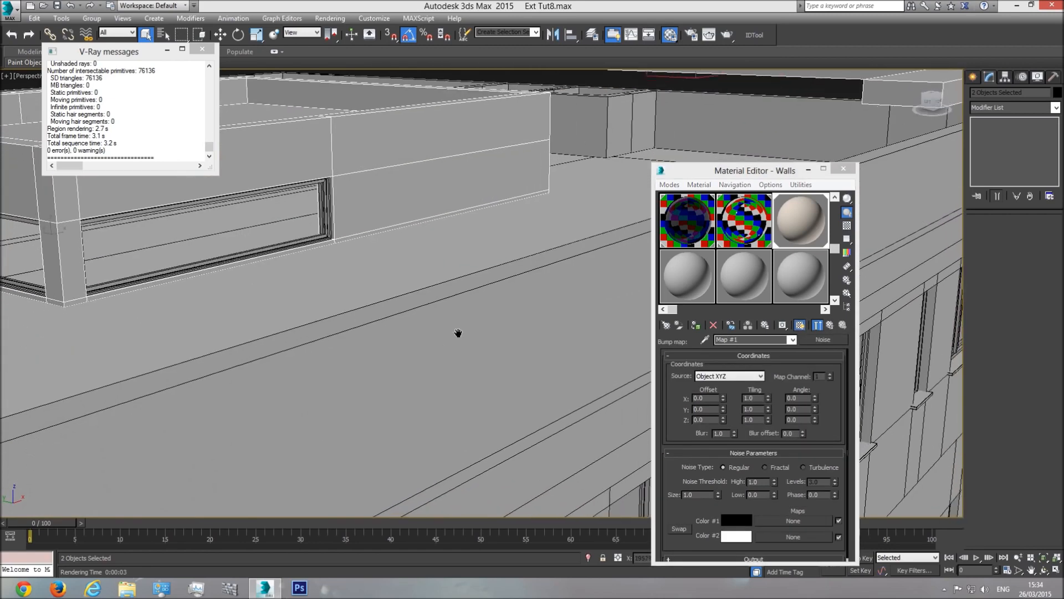
{"action": "scroll", "coordinate": [415, 307], "scroll_direction": "up", "scroll_amount": 3}
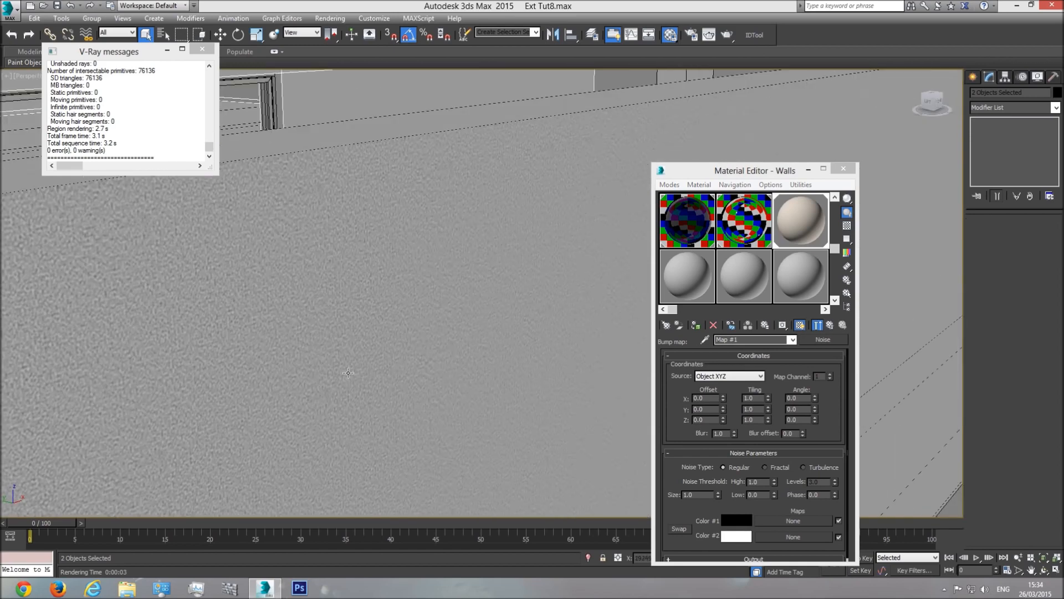
{"action": "scroll", "coordinate": [333, 344], "scroll_direction": "down", "scroll_amount": 5}
{"action": "left_click", "coordinate": [458, 328]}
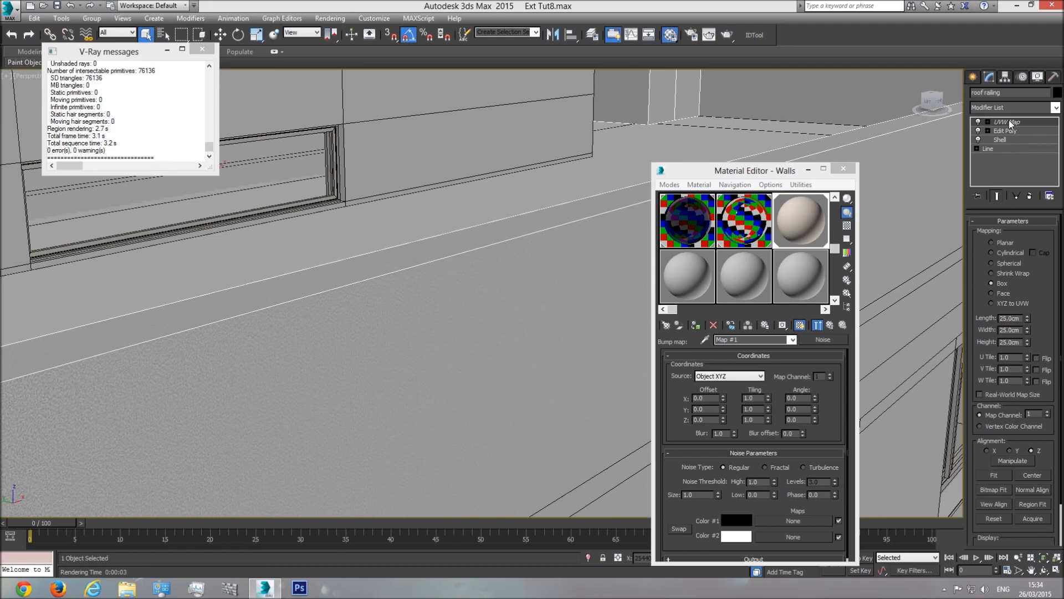
{"action": "scroll", "coordinate": [541, 296], "scroll_direction": "down", "scroll_amount": 5}
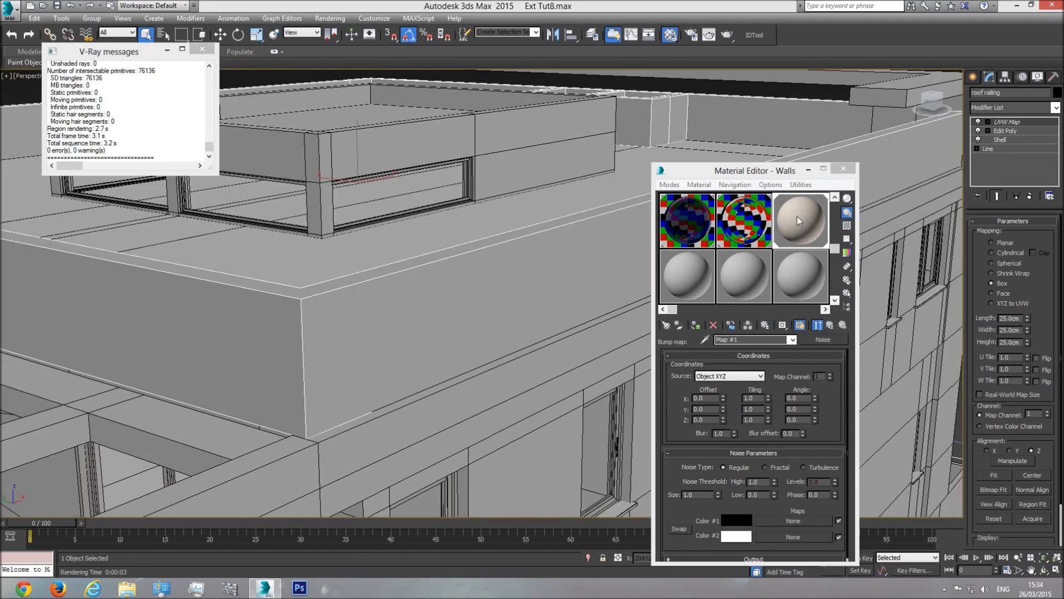
{"action": "middle_click_drag", "start_coordinate": [441, 305], "coordinate": [507, 320]}
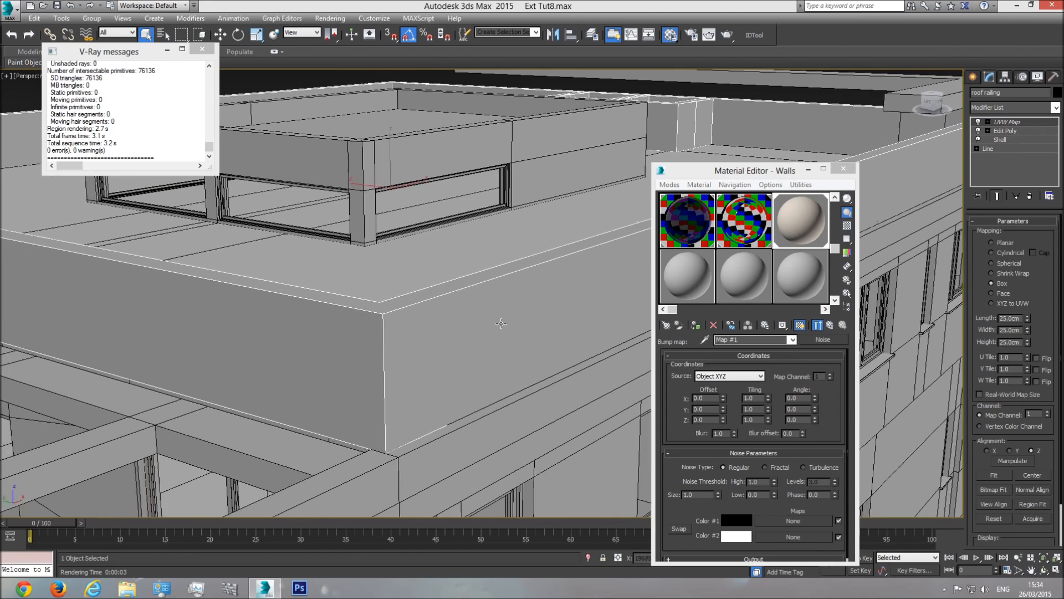
{"action": "scroll", "coordinate": [535, 291], "scroll_direction": "down", "scroll_amount": 5}
{"action": "middle_click_drag", "start_coordinate": [536, 292], "coordinate": [404, 350]}
{"action": "scroll", "coordinate": [405, 350], "scroll_direction": "up", "scroll_amount": 5}
{"action": "scroll", "coordinate": [549, 327], "scroll_direction": "down", "scroll_amount": 2}
{"action": "middle_click_drag", "start_coordinate": [549, 327], "coordinate": [404, 328]}
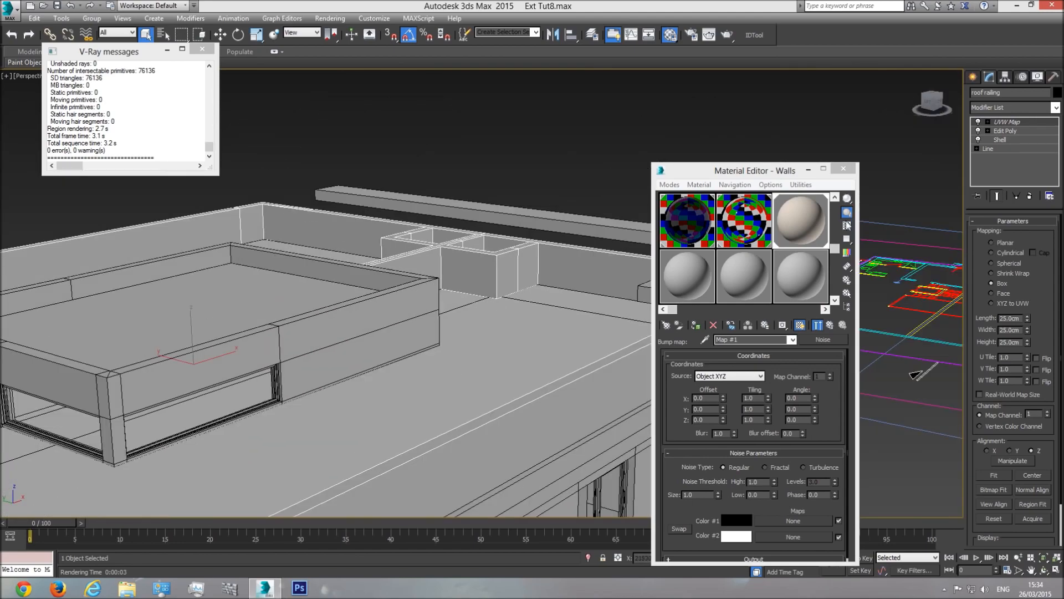
{"action": "right_click", "coordinate": [1012, 122]}
{"action": "left_click", "coordinate": [953, 170]}
{"action": "left_click", "coordinate": [412, 321]}
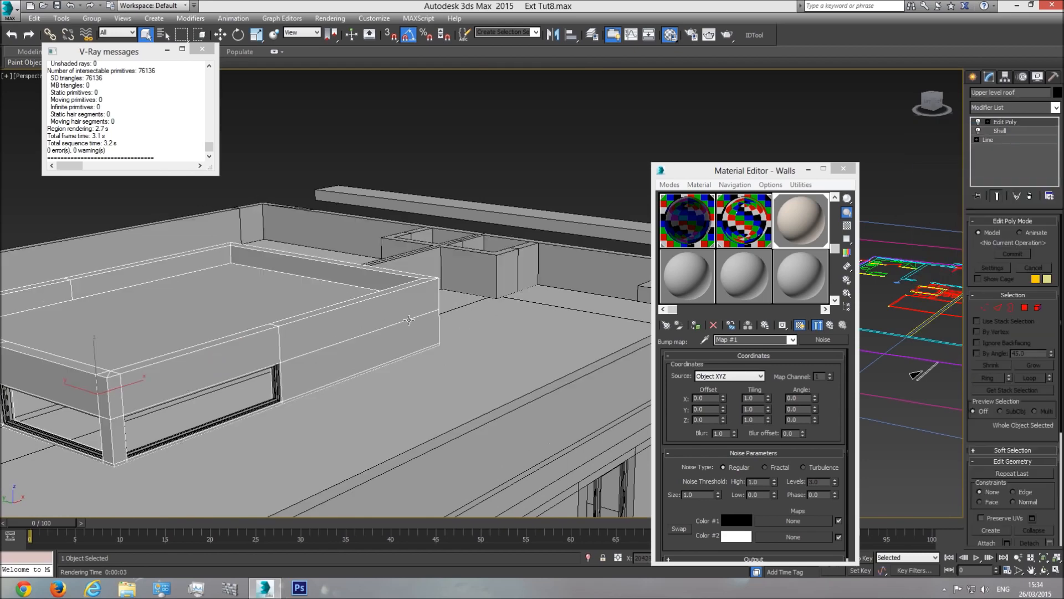
{"action": "right_click", "coordinate": [1013, 124]}
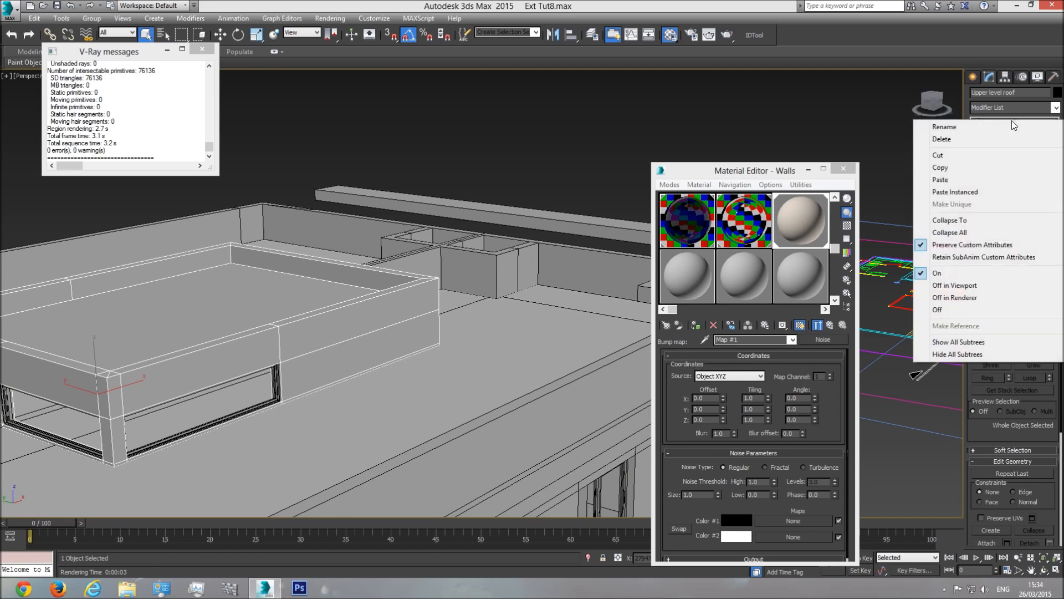
{"action": "left_click", "coordinate": [960, 180]}
{"action": "middle_click_drag", "start_coordinate": [556, 262], "coordinate": [453, 270]}
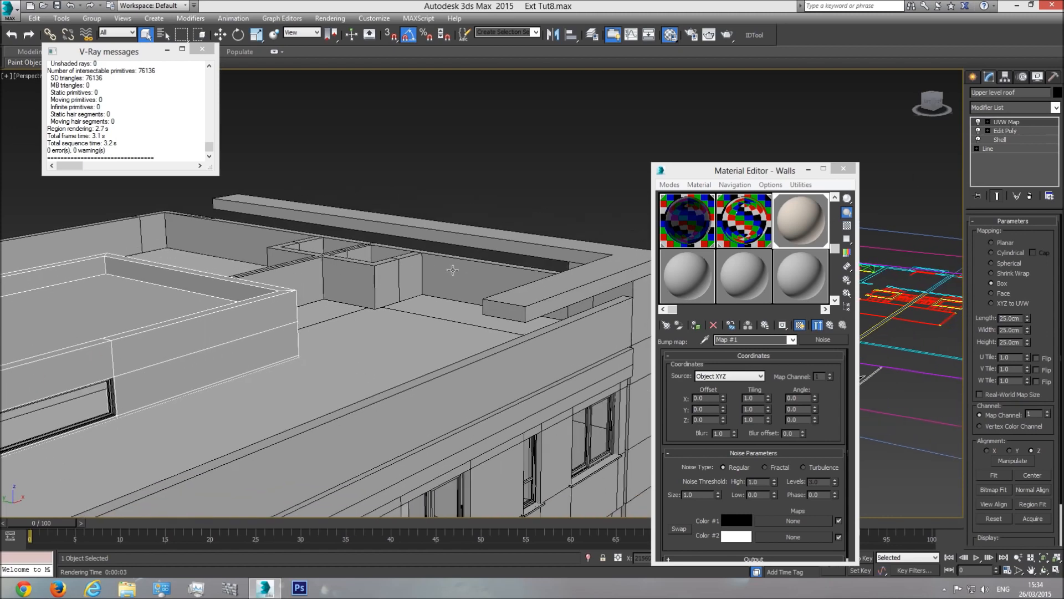
{"action": "left_click", "coordinate": [544, 247]}
{"action": "right_click", "coordinate": [997, 121]}
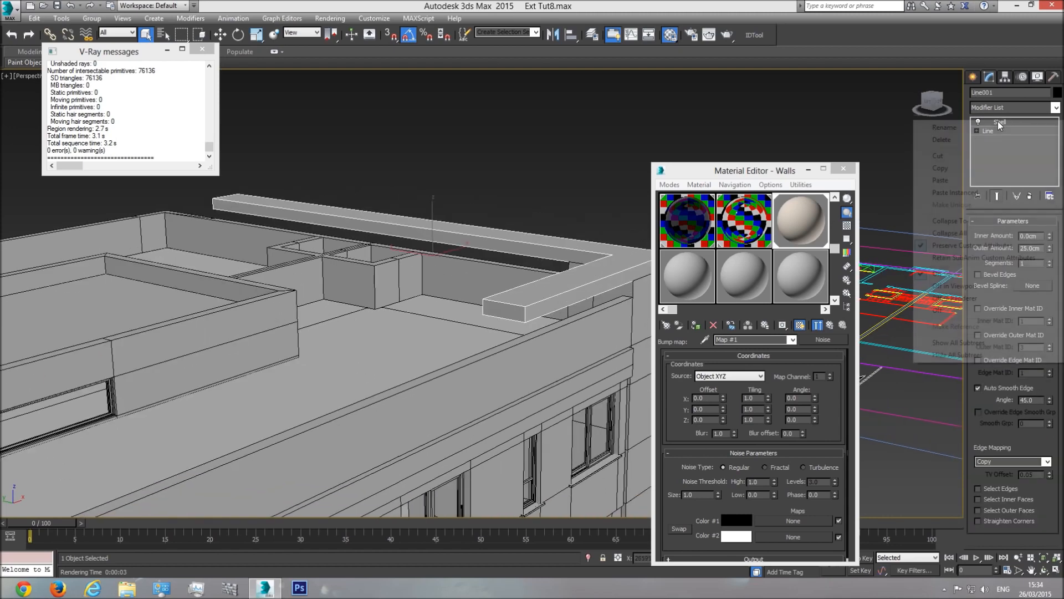
{"action": "left_click", "coordinate": [956, 178]}
{"action": "middle_click_drag", "start_coordinate": [416, 315], "coordinate": [462, 318]}
{"action": "scroll", "coordinate": [222, 332], "scroll_direction": "up", "scroll_amount": 5}
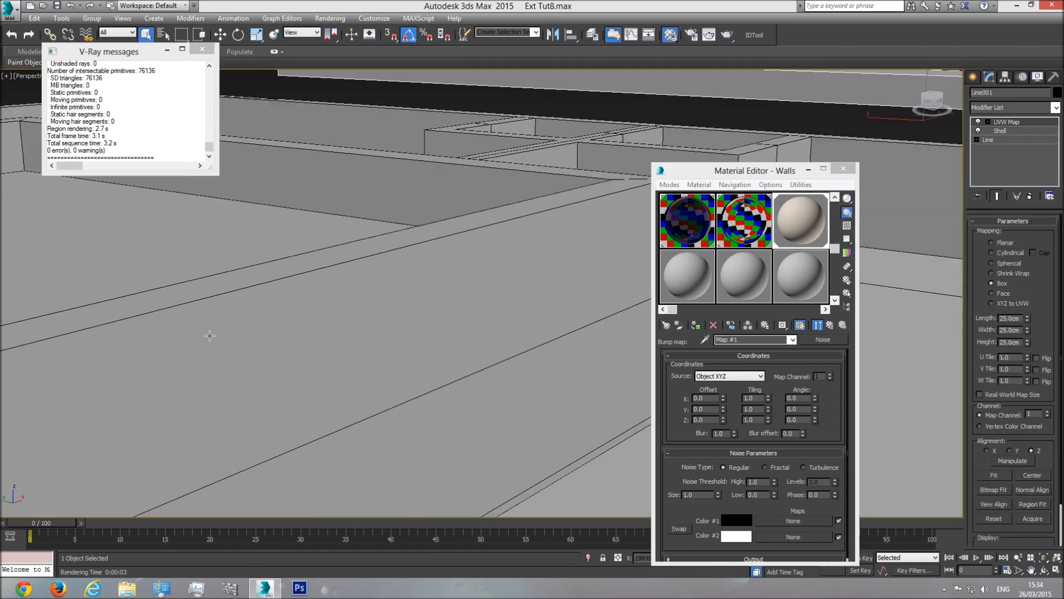
{"action": "scroll", "coordinate": [350, 327], "scroll_direction": "down", "scroll_amount": 5}
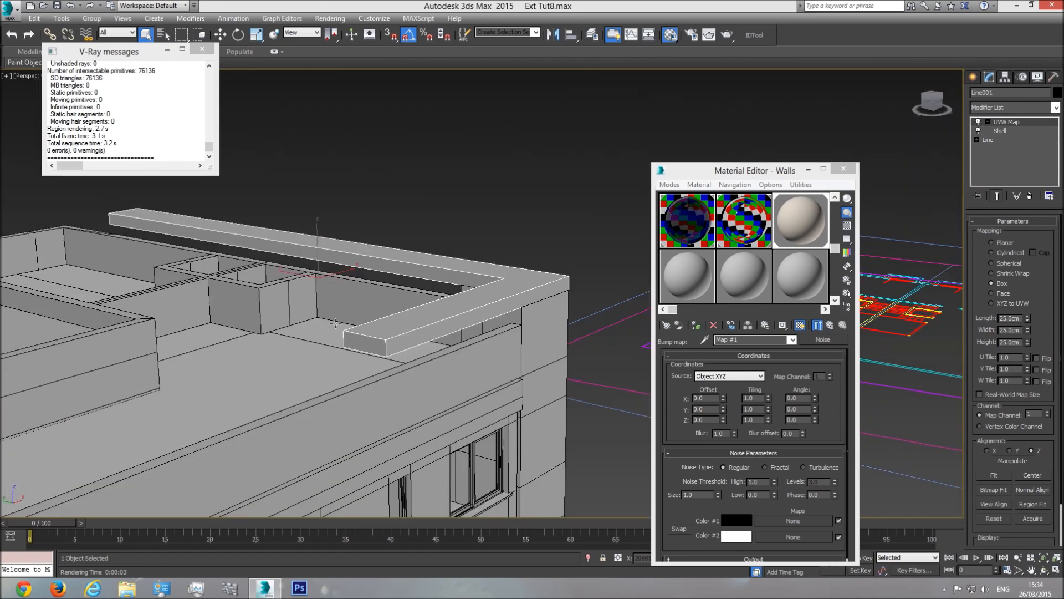
{"action": "scroll", "coordinate": [410, 333], "scroll_direction": "up", "scroll_amount": 8}
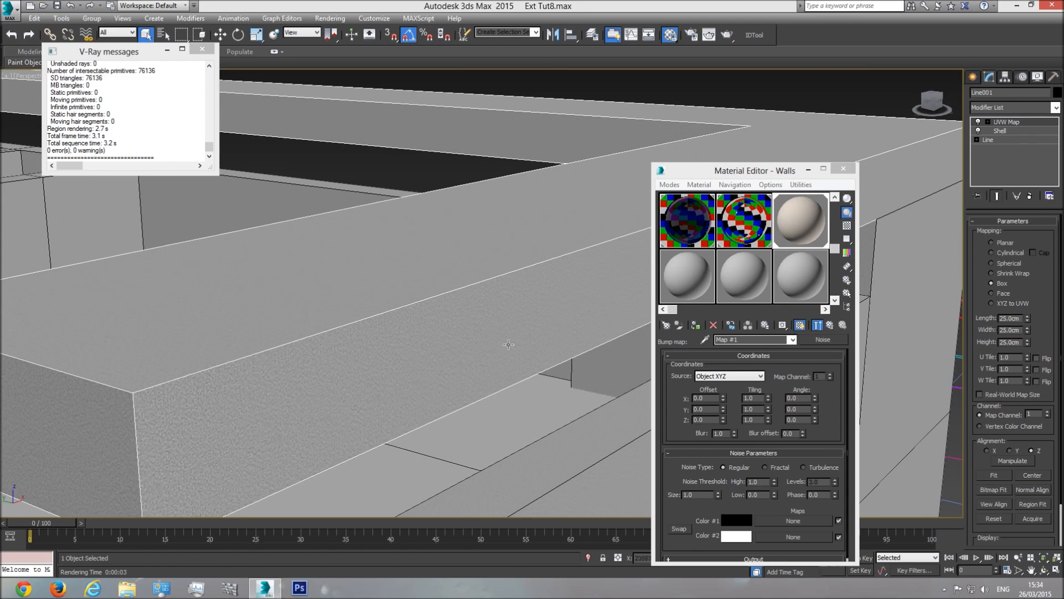
{"action": "scroll", "coordinate": [461, 347], "scroll_direction": "down", "scroll_amount": 7}
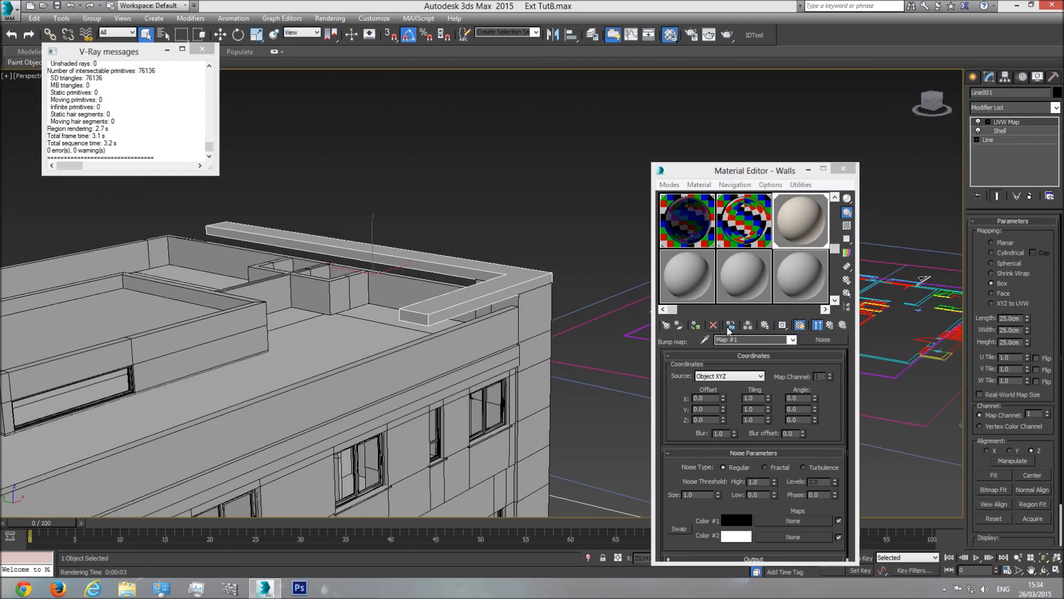
{"action": "scroll", "coordinate": [487, 273], "scroll_direction": "down", "scroll_amount": 3}
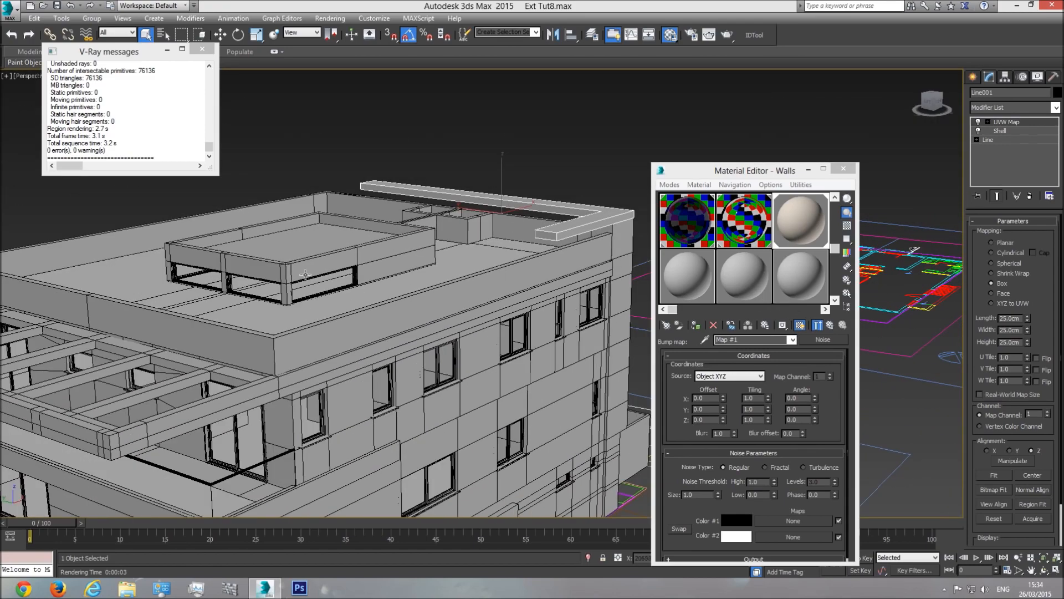
Step: Return to the Walls material level and show it shaded in the viewport
{"action": "left_click", "coordinate": [793, 340]}
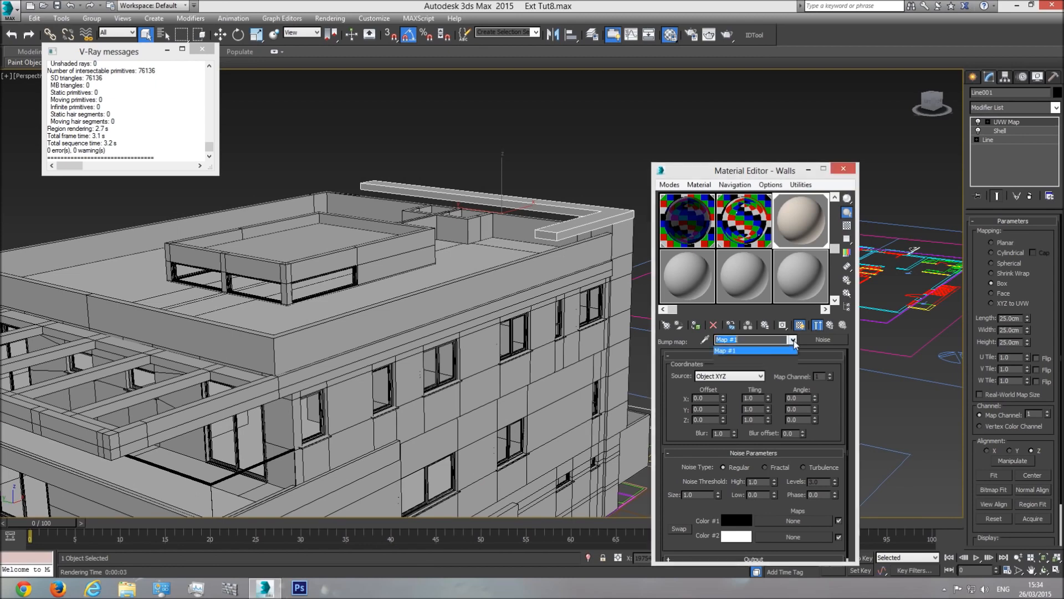
{"action": "left_click", "coordinate": [753, 350]}
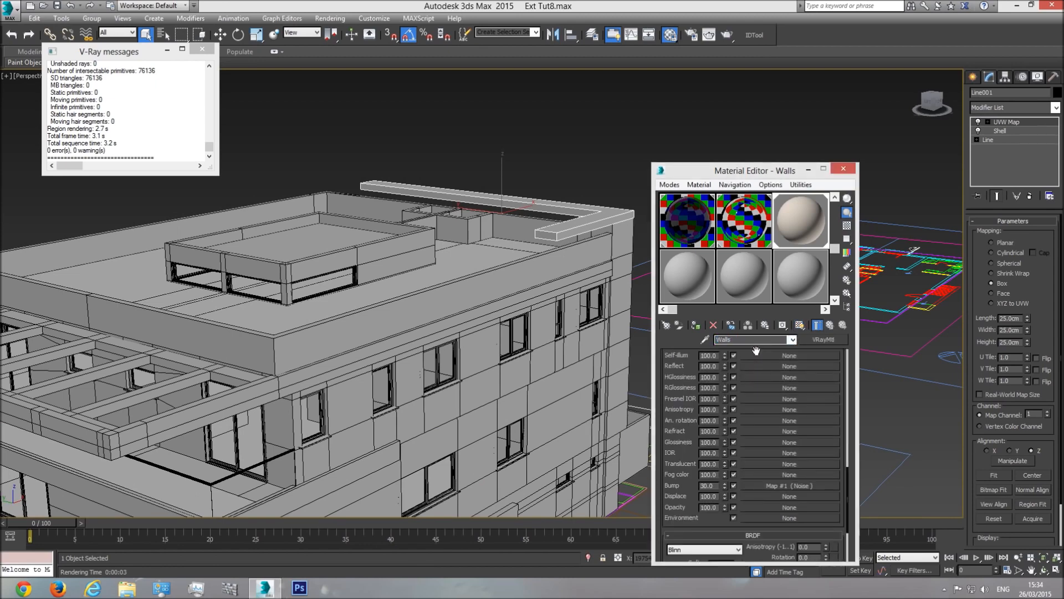
{"action": "left_click", "coordinate": [800, 325]}
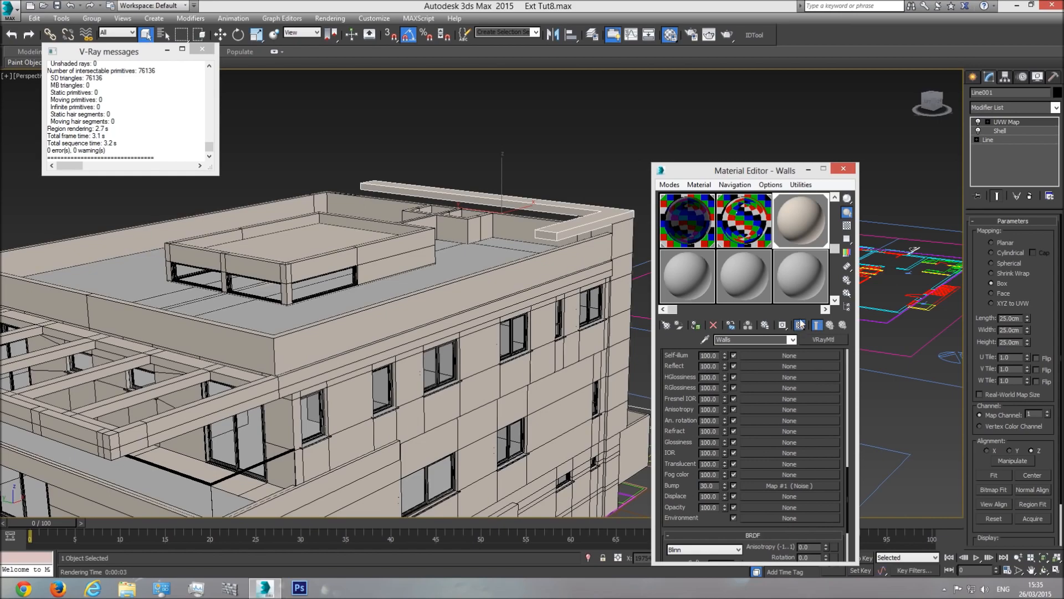
Step: Deselect everything and tilt the view to see the beige walls on the lower floors
{"action": "scroll", "coordinate": [488, 304], "scroll_direction": "down", "scroll_amount": 5}
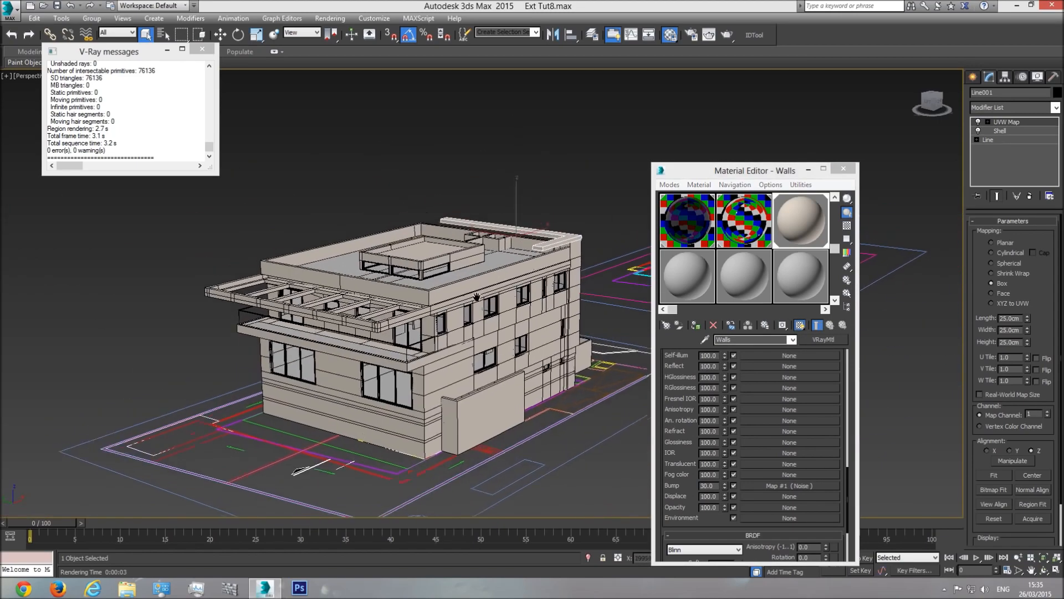
{"action": "left_click", "coordinate": [533, 165]}
{"action": "scroll", "coordinate": [476, 303], "scroll_direction": "up", "scroll_amount": 5}
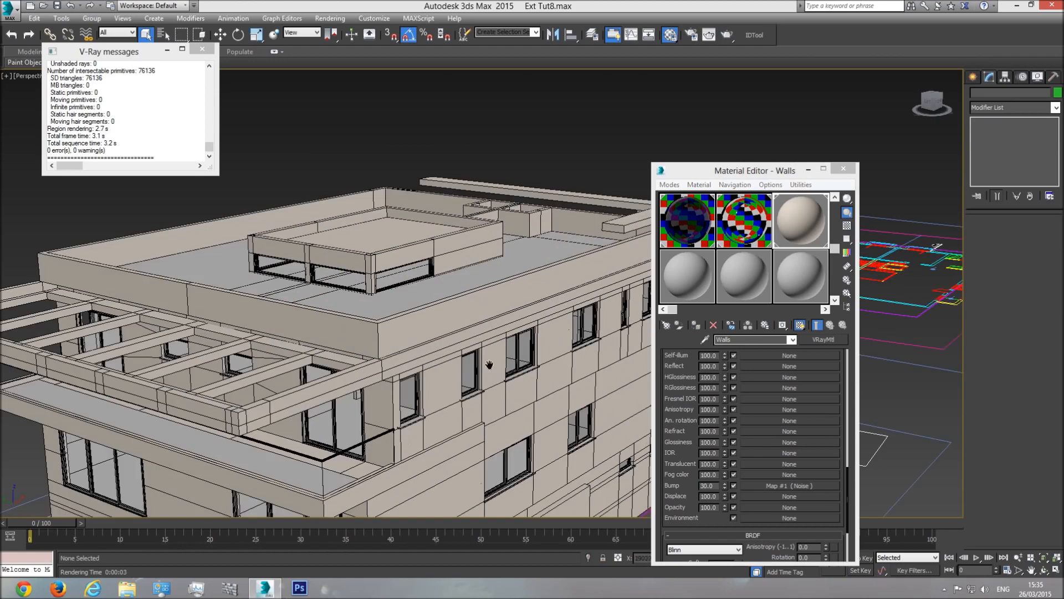
{"action": "middle_click_drag", "start_coordinate": [485, 369], "coordinate": [458, 320], "text": "alt"}
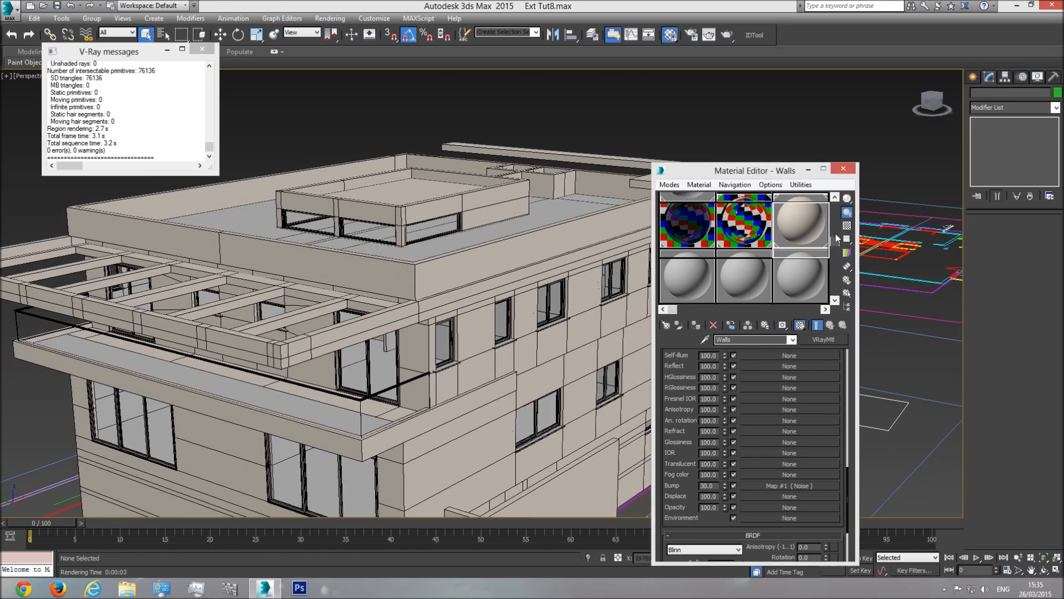
{"action": "left_click_drag", "start_coordinate": [836, 234], "coordinate": [836, 209]}
Step: Select the 49 objects using the 'base' material with Select by Material, then Hide Unselected
{"action": "left_click", "coordinate": [691, 225]}
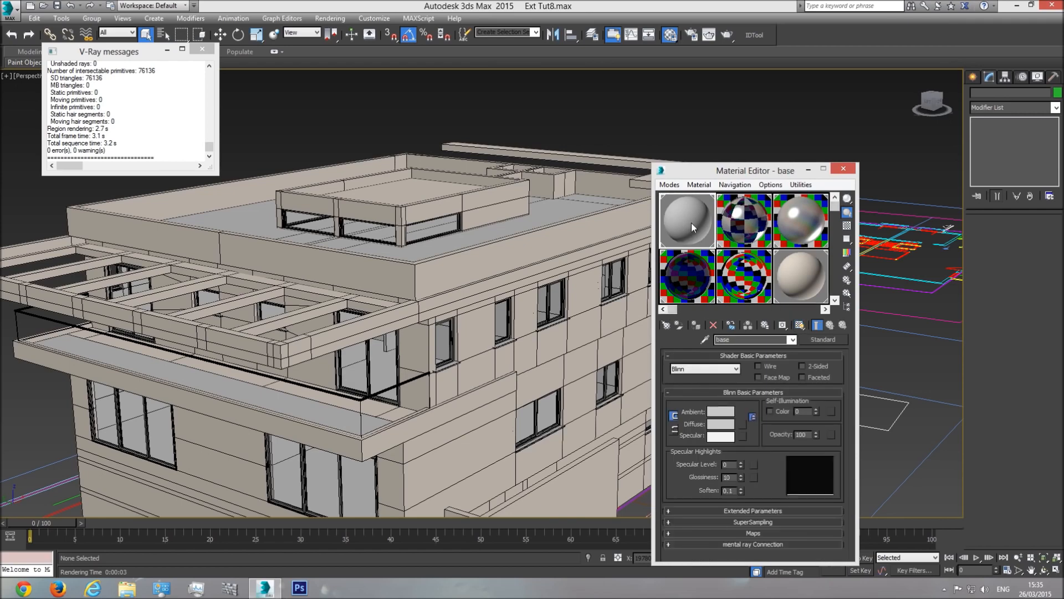
{"action": "scroll", "coordinate": [363, 327], "scroll_direction": "down", "scroll_amount": 5}
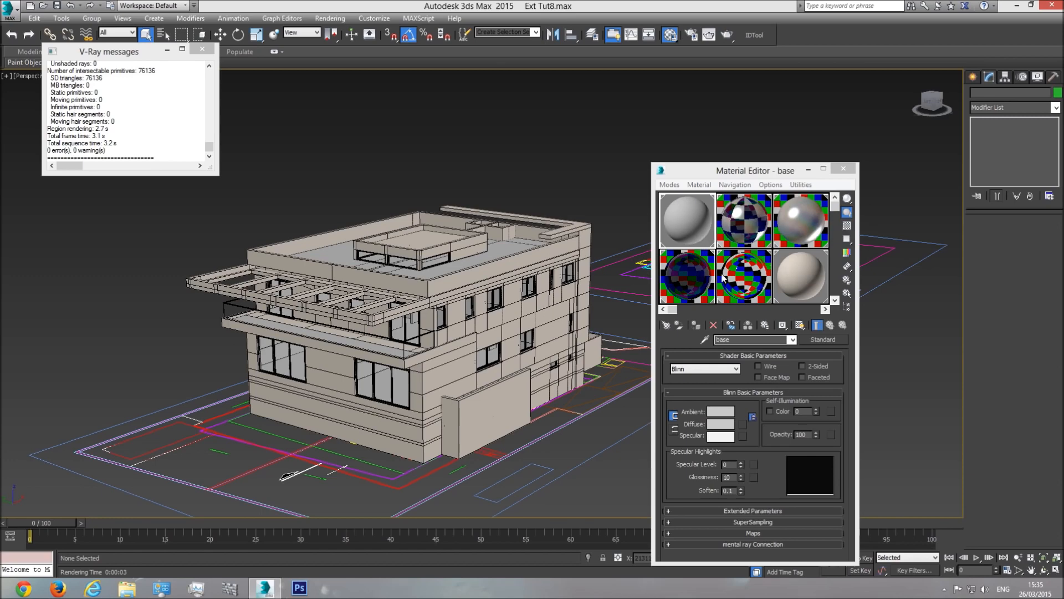
{"action": "right_click", "coordinate": [692, 224]}
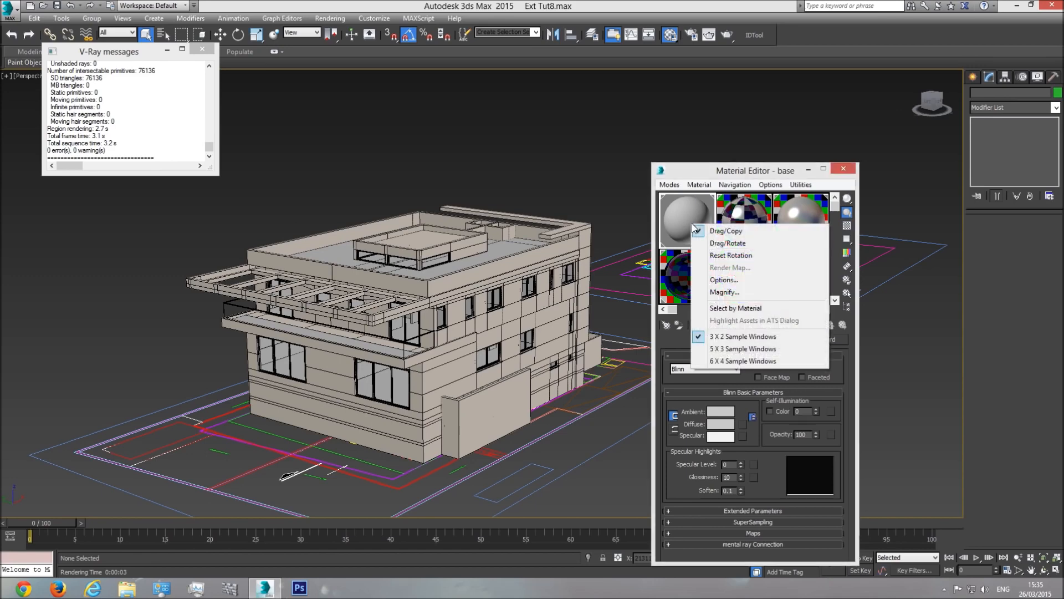
{"action": "left_click", "coordinate": [748, 308]}
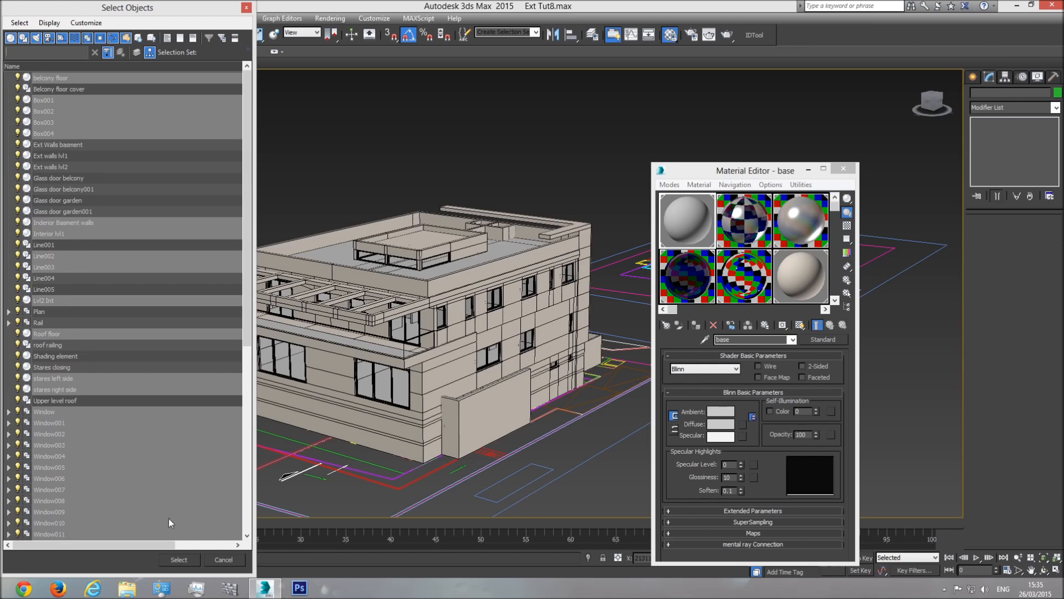
{"action": "left_click", "coordinate": [179, 560]}
{"action": "right_click", "coordinate": [483, 290]}
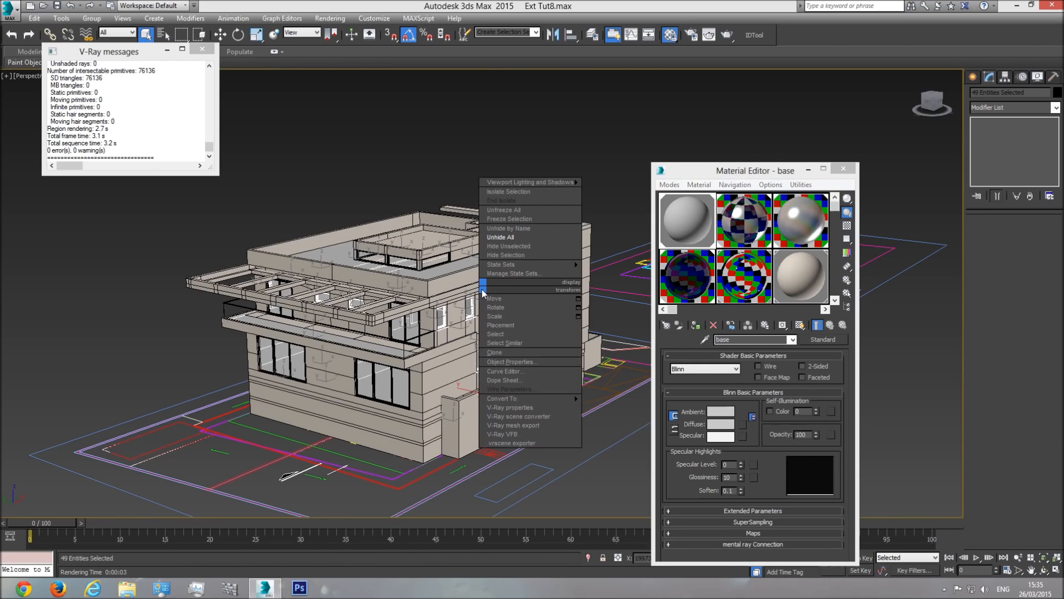
{"action": "left_click", "coordinate": [516, 247]}
Step: Deselect the building and zoom in to inspect the corner window
{"action": "left_click", "coordinate": [573, 454]}
{"action": "scroll", "coordinate": [444, 344], "scroll_direction": "up", "scroll_amount": 10}
{"action": "left_click", "coordinate": [450, 342]}
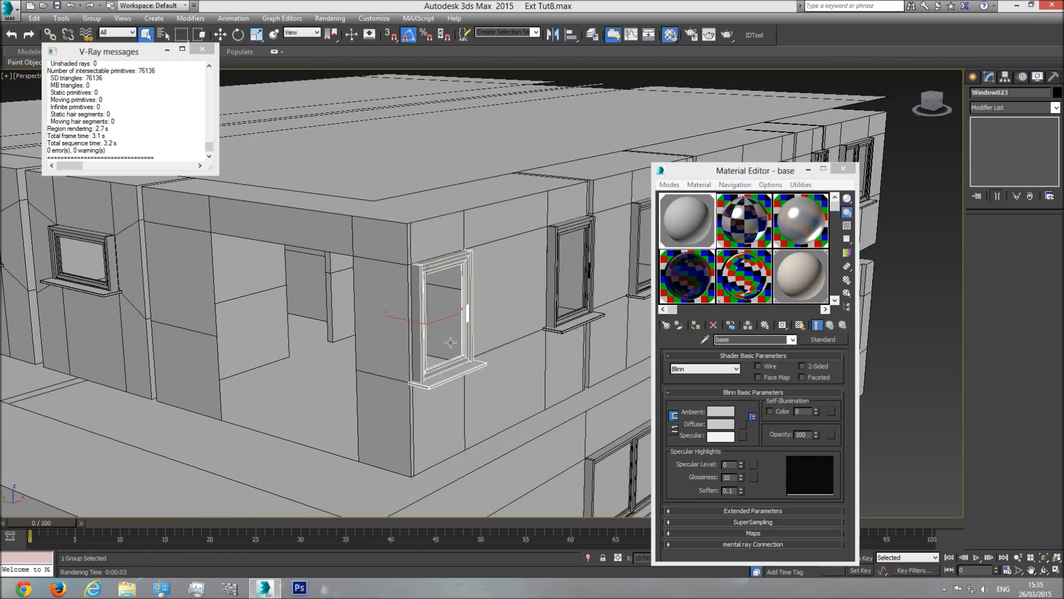
{"action": "scroll", "coordinate": [450, 342], "scroll_direction": "up", "scroll_amount": 3}
{"action": "scroll", "coordinate": [454, 332], "scroll_direction": "up", "scroll_amount": 4}
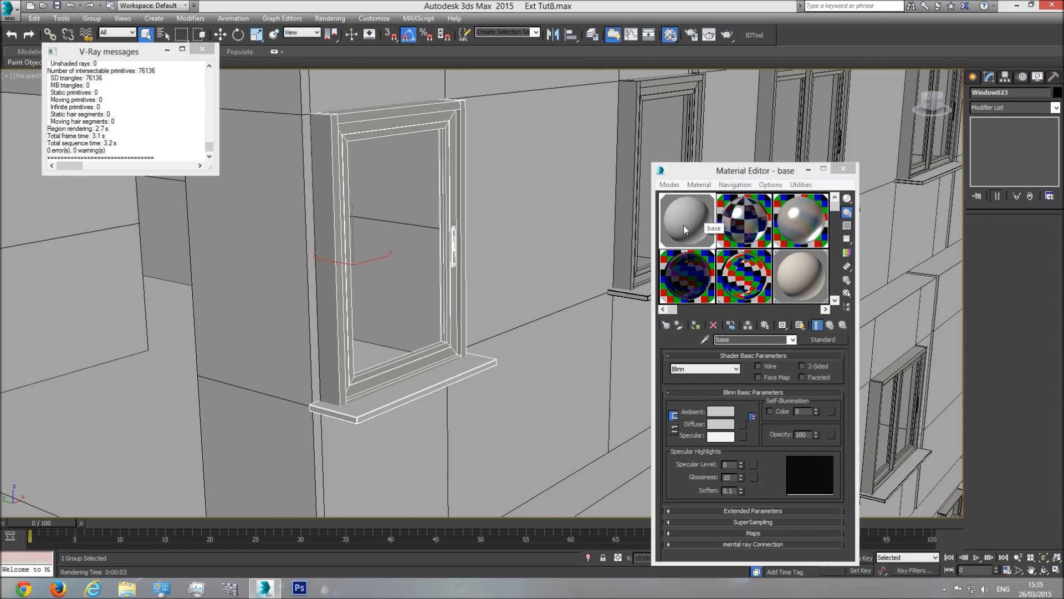
{"action": "scroll", "coordinate": [421, 319], "scroll_direction": "down", "scroll_amount": 8}
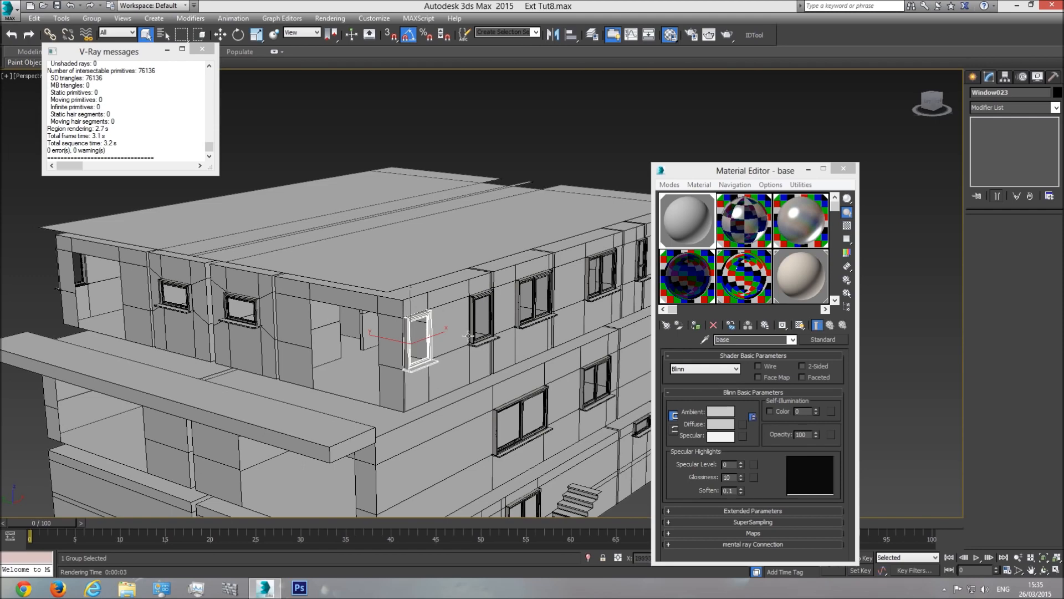
{"action": "scroll", "coordinate": [422, 347], "scroll_direction": "down", "scroll_amount": 5}
{"action": "scroll", "coordinate": [448, 351], "scroll_direction": "up", "scroll_amount": 5}
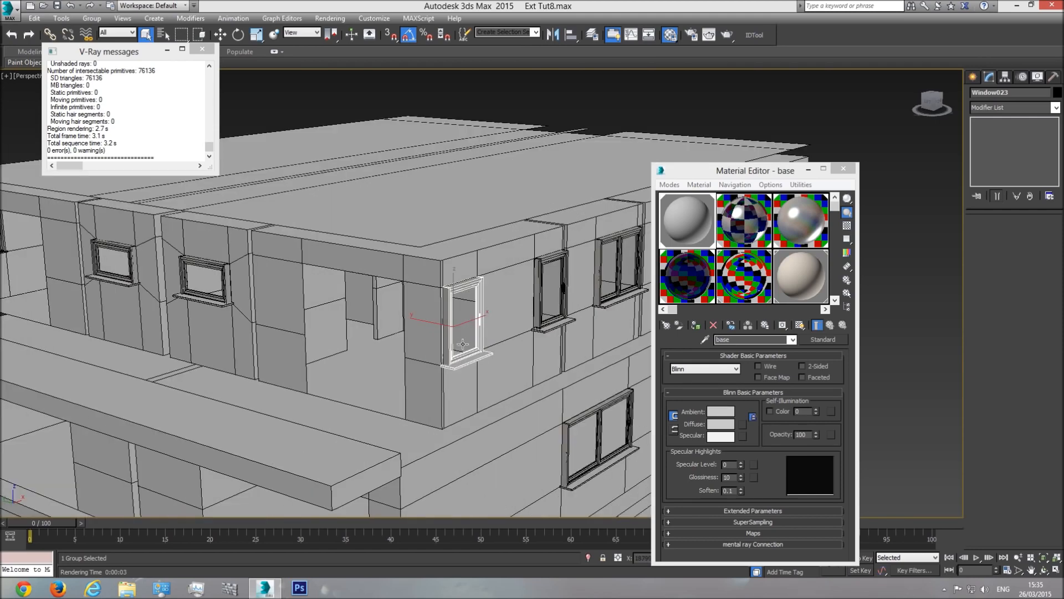
Step: Select the Lvl2 Int wall object on the upper floor
{"action": "left_click", "coordinate": [425, 316]}
{"action": "scroll", "coordinate": [395, 319], "scroll_direction": "up", "scroll_amount": 2}
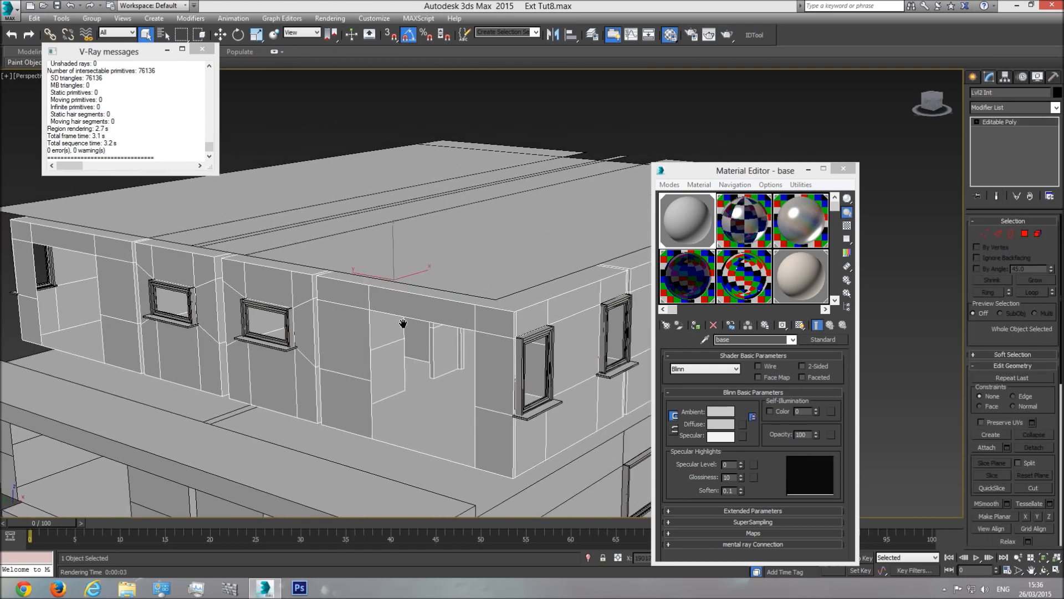
{"action": "scroll", "coordinate": [434, 321], "scroll_direction": "up", "scroll_amount": 3}
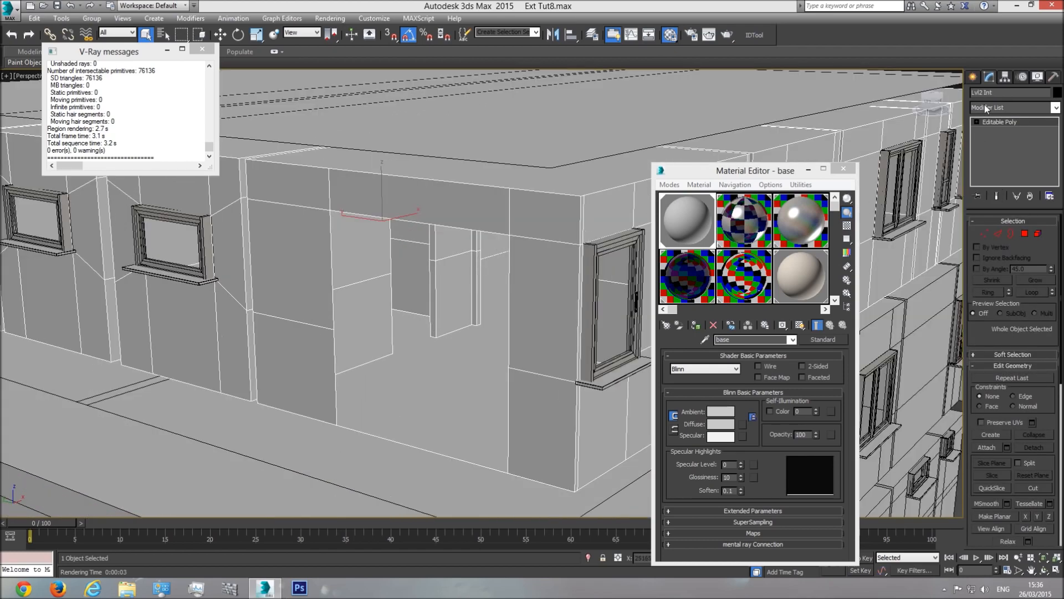
Step: Switch Lvl2 Int to Polygon level and pick the upper floor, checking it in wireframe
{"action": "left_click", "coordinate": [1025, 235]}
{"action": "left_click", "coordinate": [437, 381]}
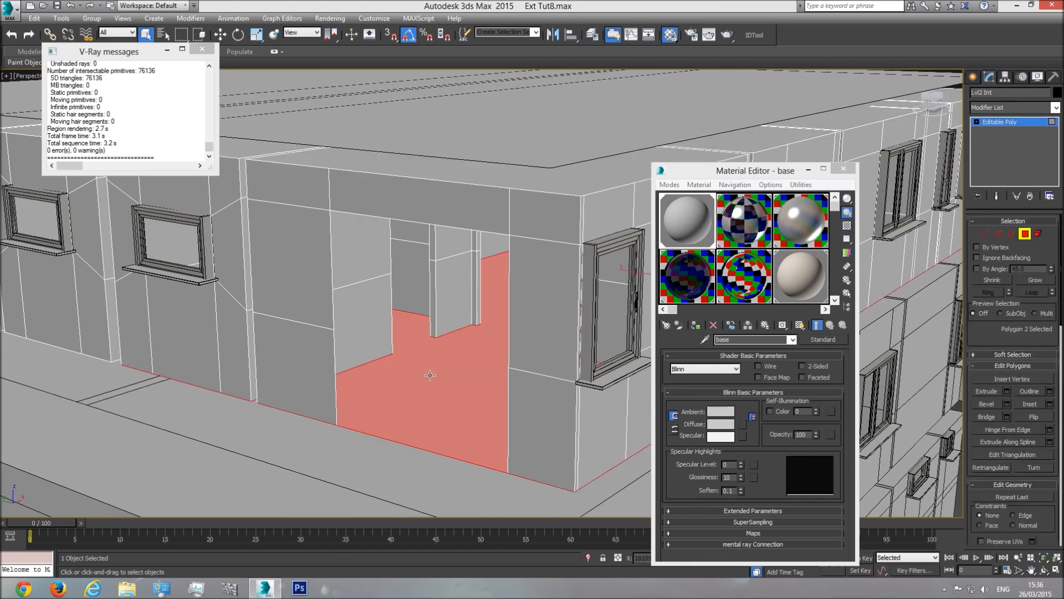
{"action": "scroll", "coordinate": [447, 386], "scroll_direction": "down", "scroll_amount": 4}
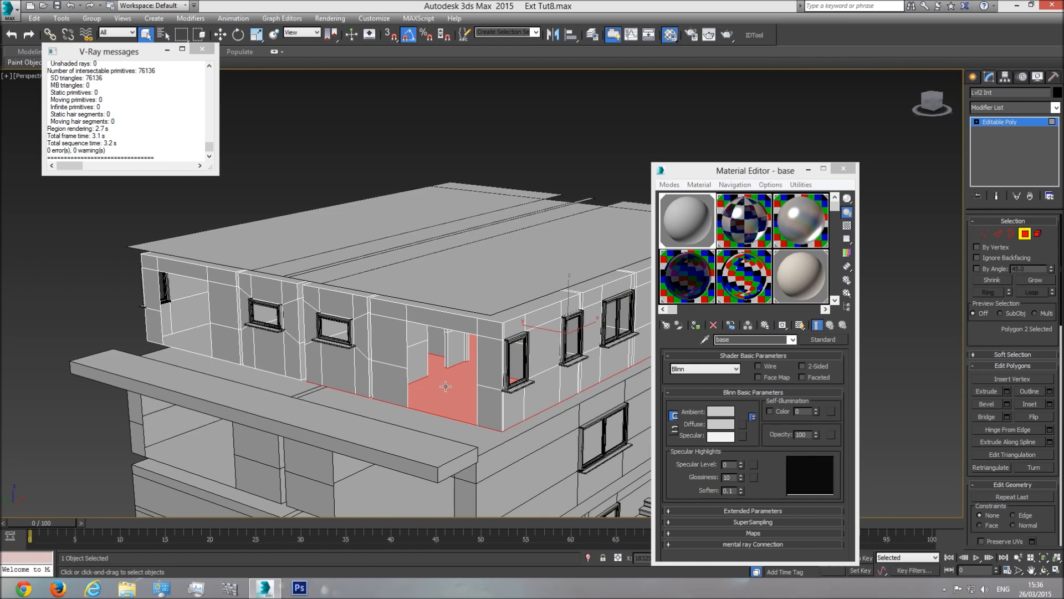
{"action": "key", "text": "F3"}
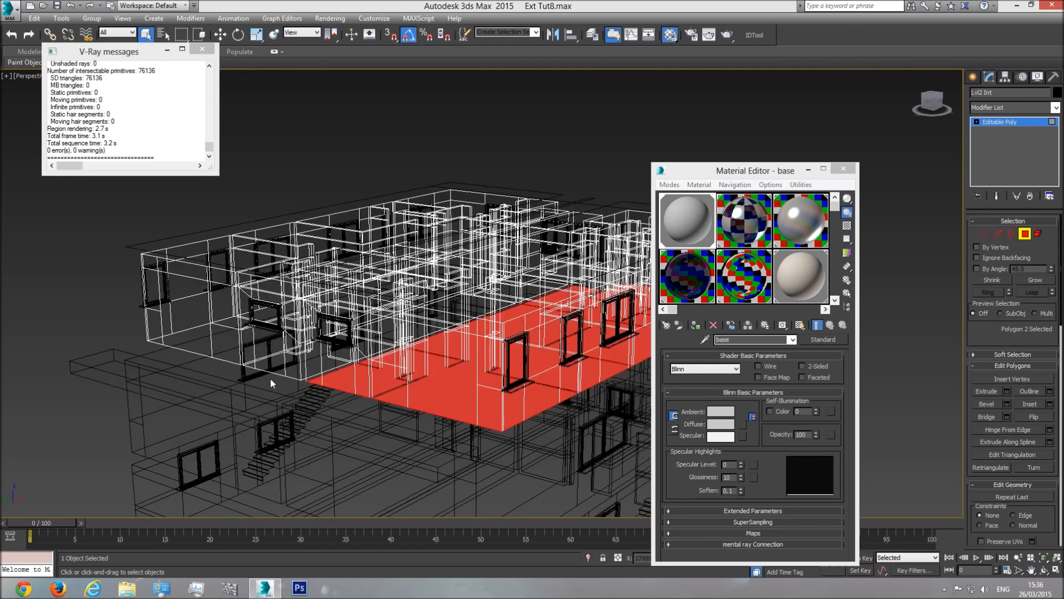
{"action": "key", "text": "F3"}
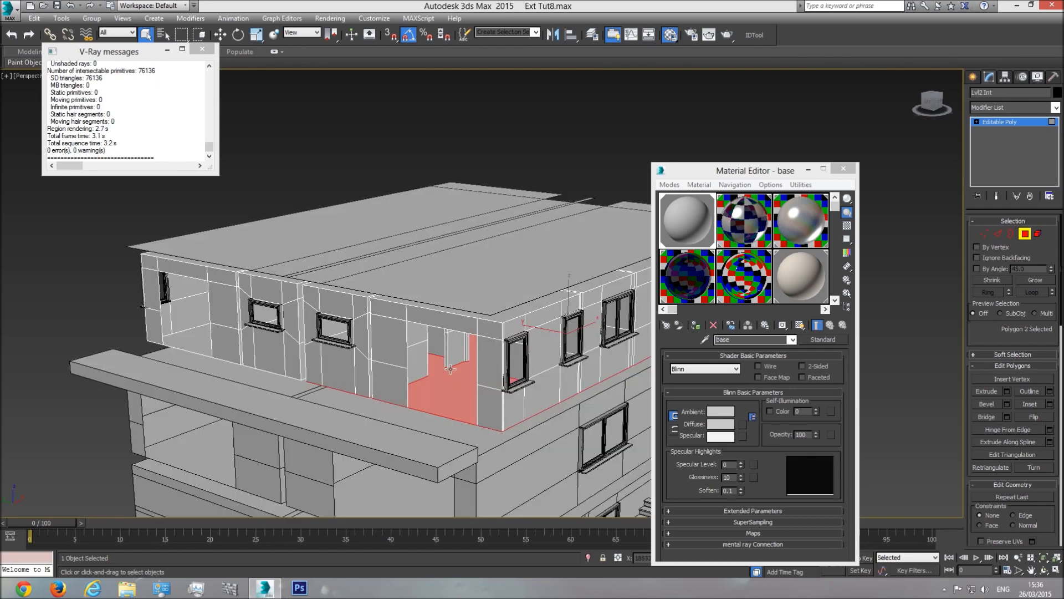
Step: Close the Material Editor and frame the facade in a wireframe Front view
{"action": "key", "text": "f"}
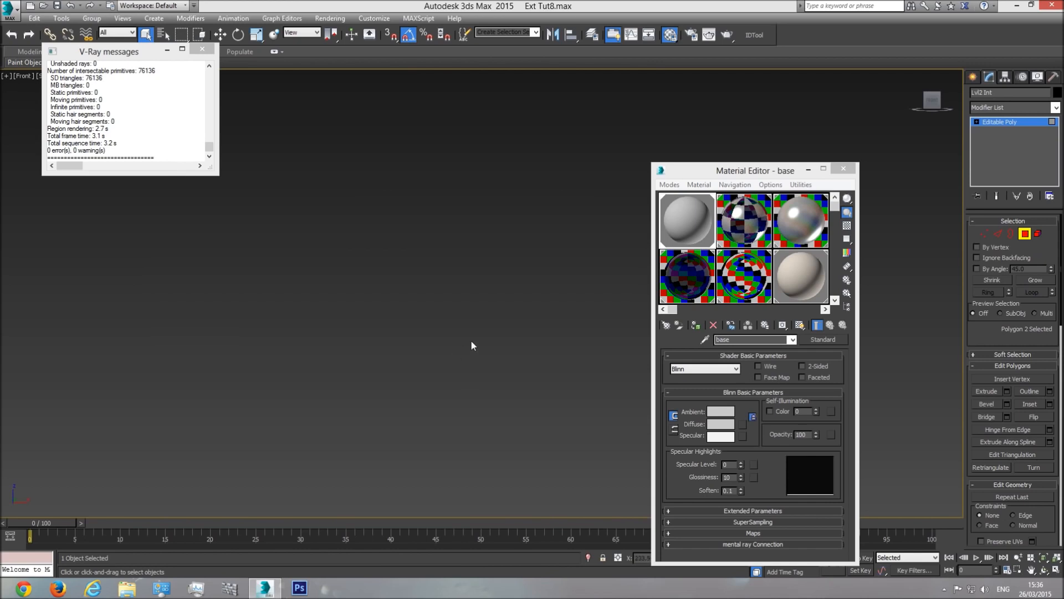
{"action": "left_click", "coordinate": [844, 168]}
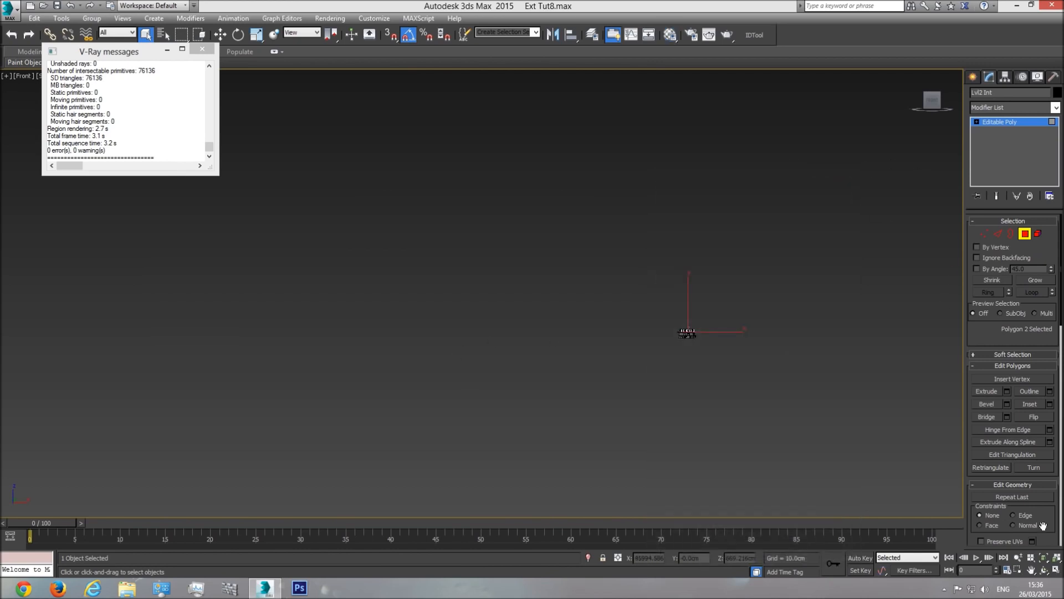
{"action": "left_click", "coordinate": [1046, 562]}
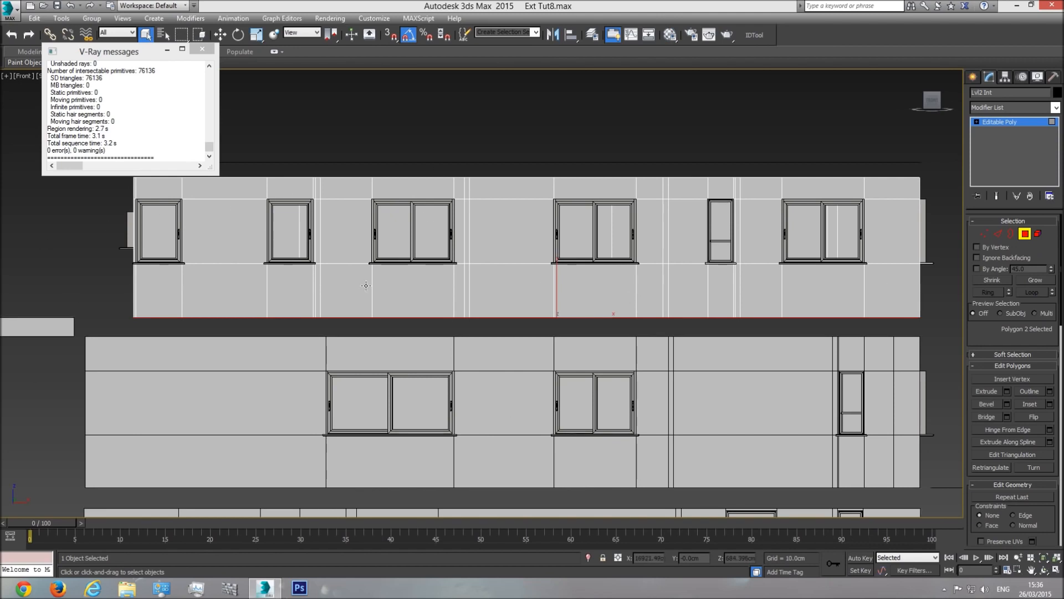
{"action": "middle_click_drag", "start_coordinate": [534, 307], "coordinate": [514, 329]}
{"action": "scroll", "coordinate": [514, 328], "scroll_direction": "down", "scroll_amount": 4}
{"action": "key", "text": "F3"}
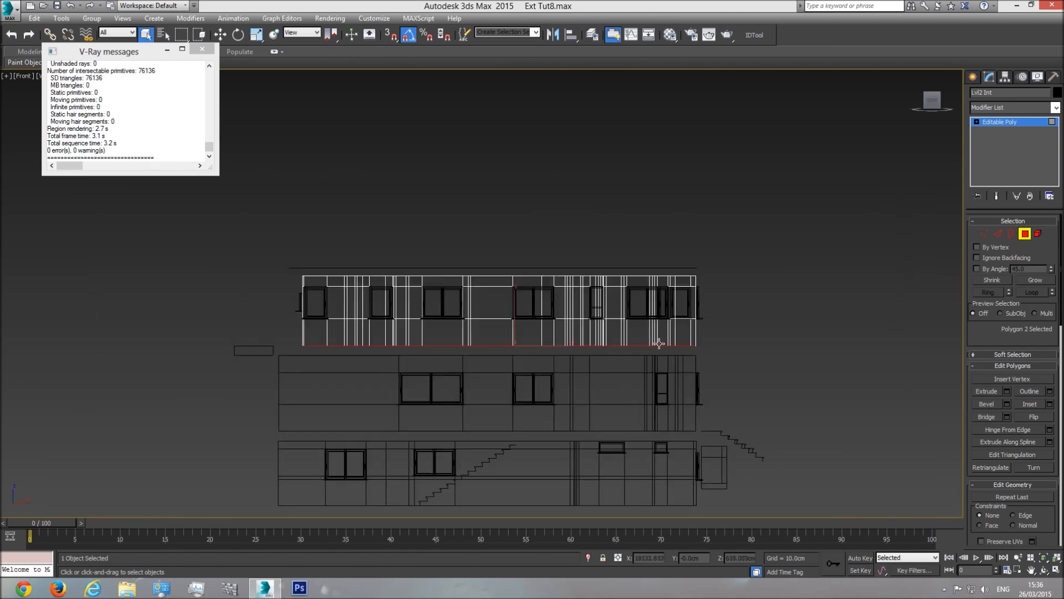
{"action": "left_click", "coordinate": [202, 49]}
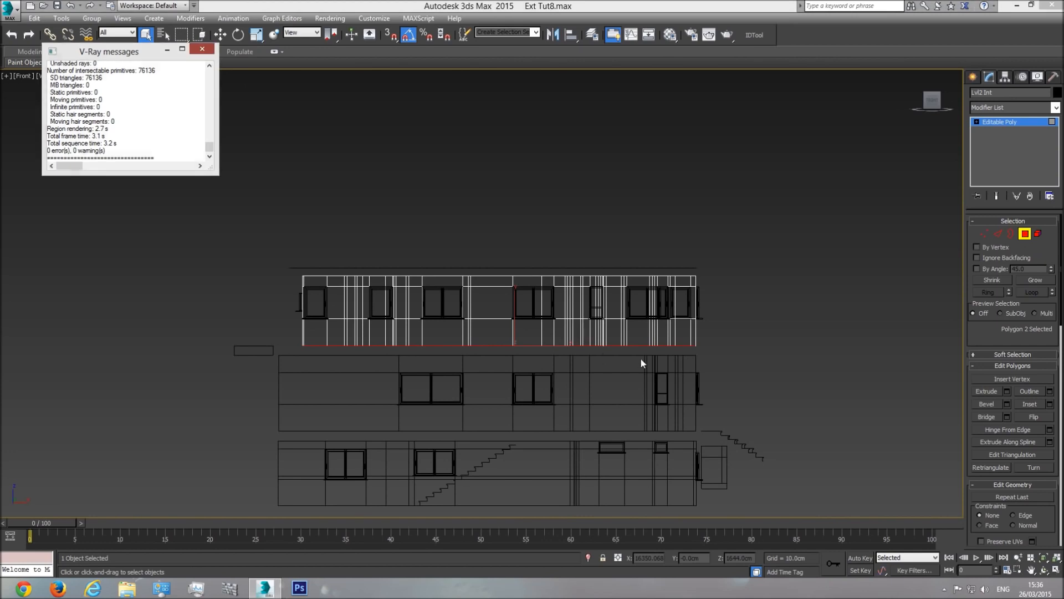
Step: Marquee-select the two upper floor polygons and frame them in Perspective view
{"action": "left_click_drag", "start_coordinate": [396, 372], "coordinate": [245, 373]}
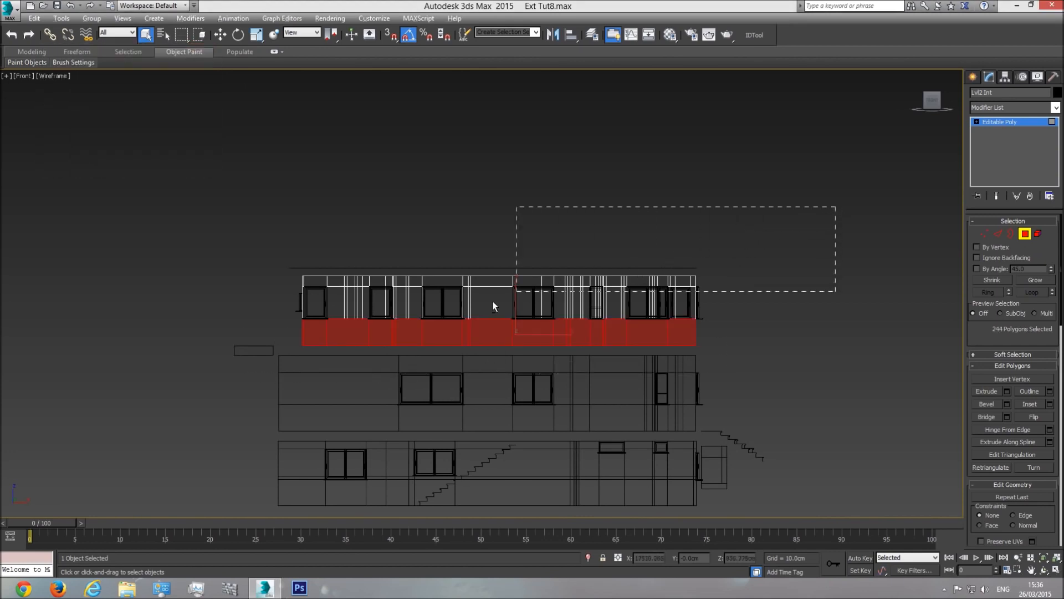
{"action": "left_click_drag", "start_coordinate": [273, 332], "coordinate": [239, 332]}
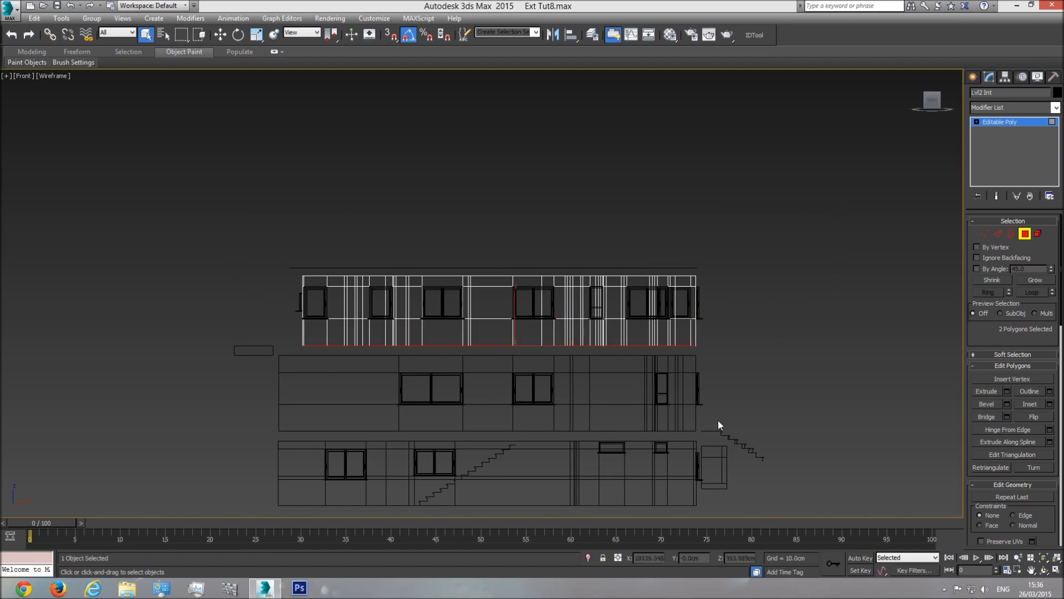
{"action": "key", "text": "p"}
{"action": "left_click", "coordinate": [1045, 562]}
Step: Detach the two selected floor polygons into a new object named 'Lvl2 Floor'
{"action": "left_click_drag", "start_coordinate": [530, 334], "coordinate": [502, 399]}
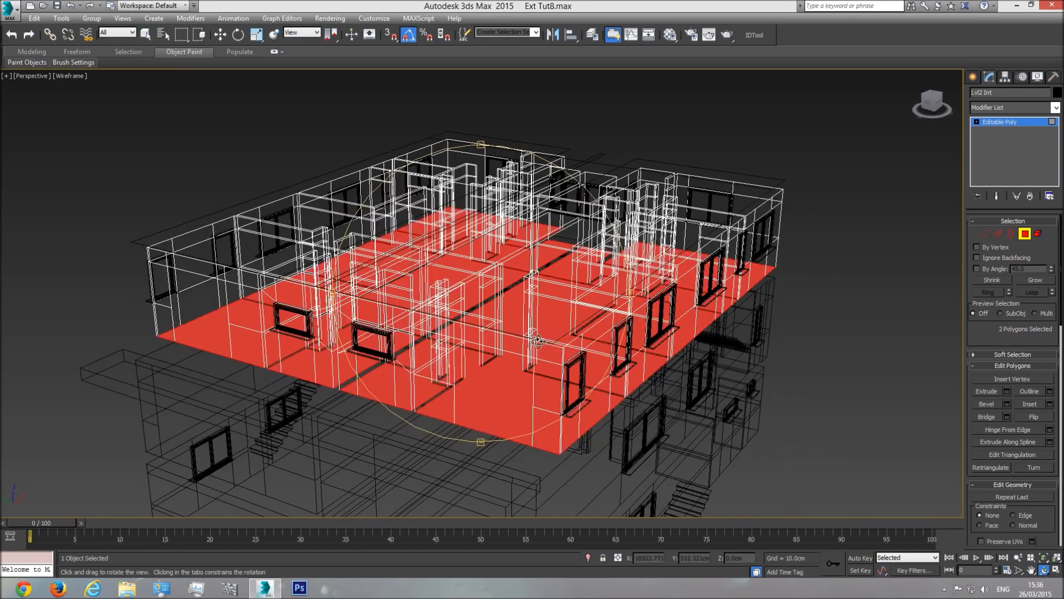
{"action": "key", "text": "F3"}
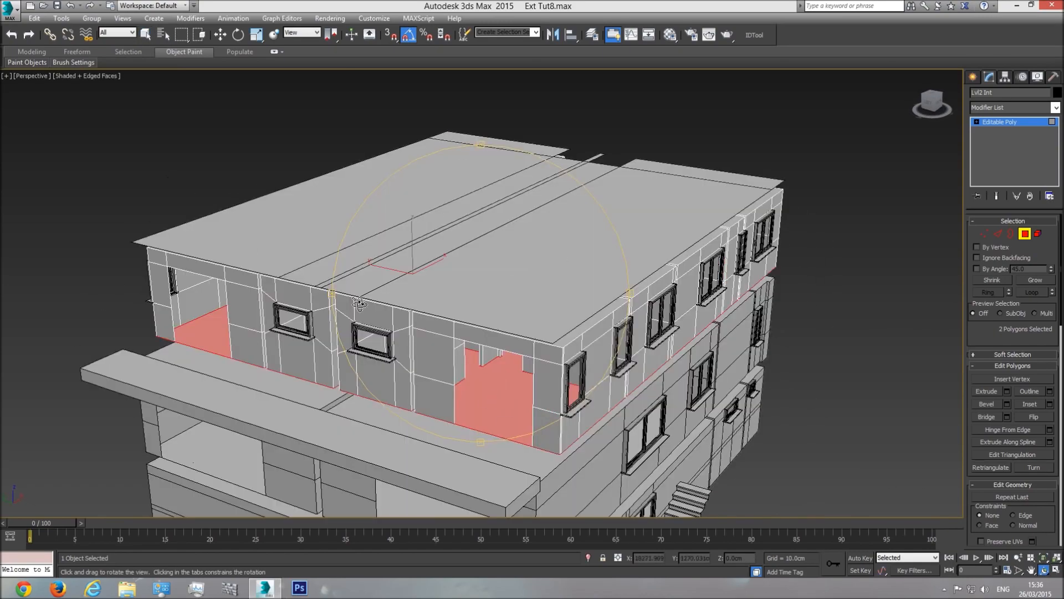
{"action": "left_click_drag", "start_coordinate": [535, 386], "coordinate": [530, 358]}
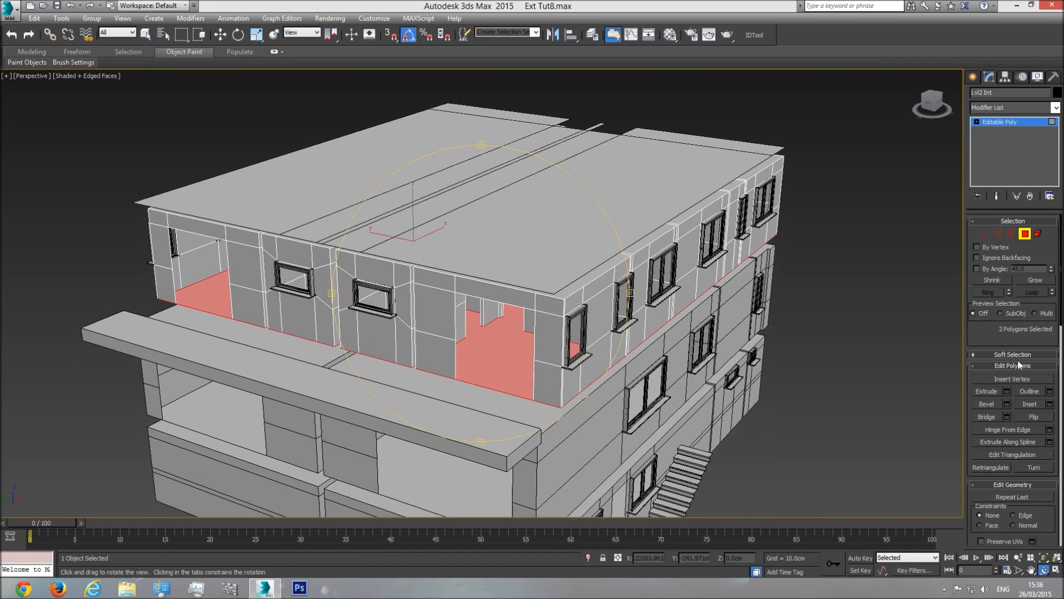
{"action": "scroll", "coordinate": [1042, 526], "scroll_direction": "down", "scroll_amount": 3}
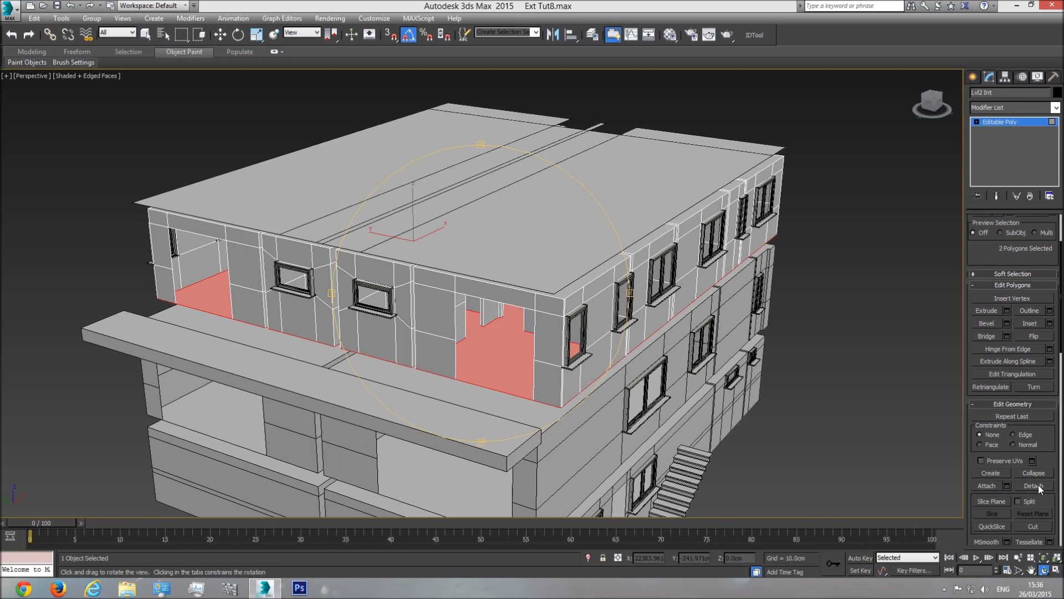
{"action": "left_click", "coordinate": [1034, 486]}
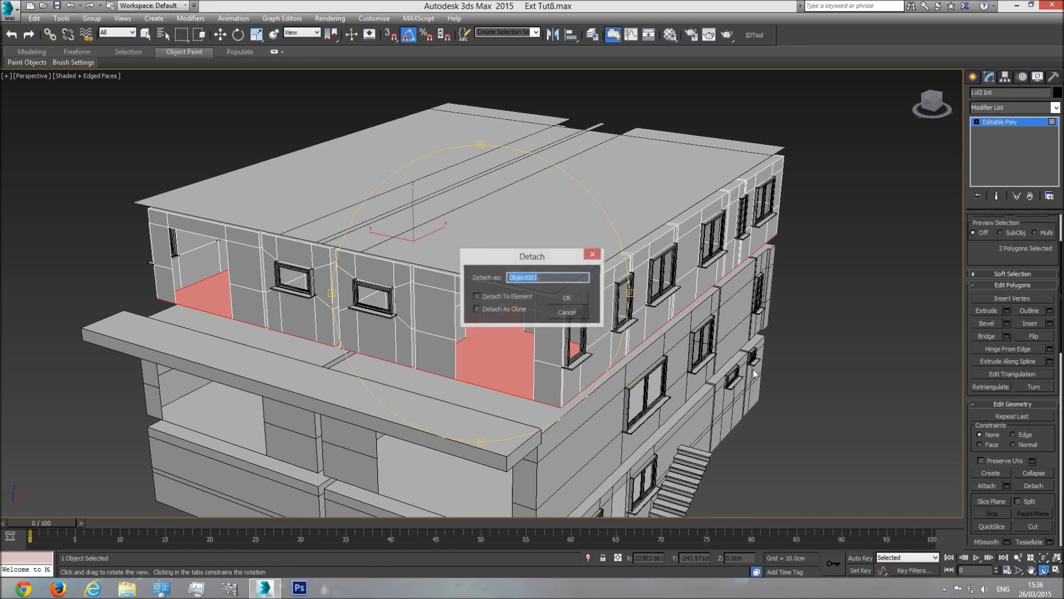
{"action": "type", "text": "Lvl2"}
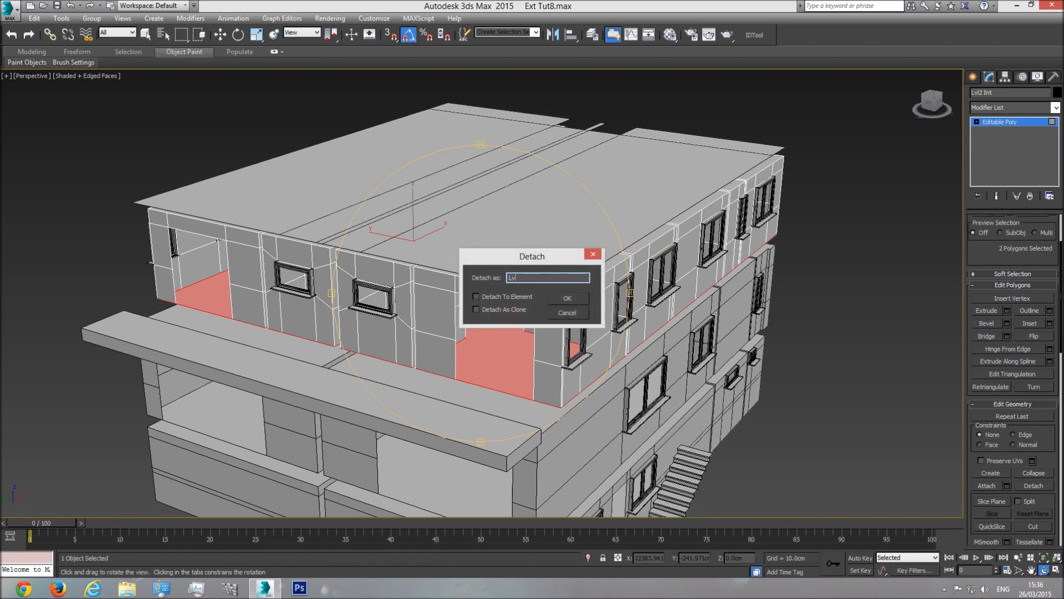
{"action": "type", "text": " Floor"}
{"action": "key", "text": "Return"}
Step: Select the Interior lvl1 object and switch it to Polygon level
{"action": "key", "text": "4"}
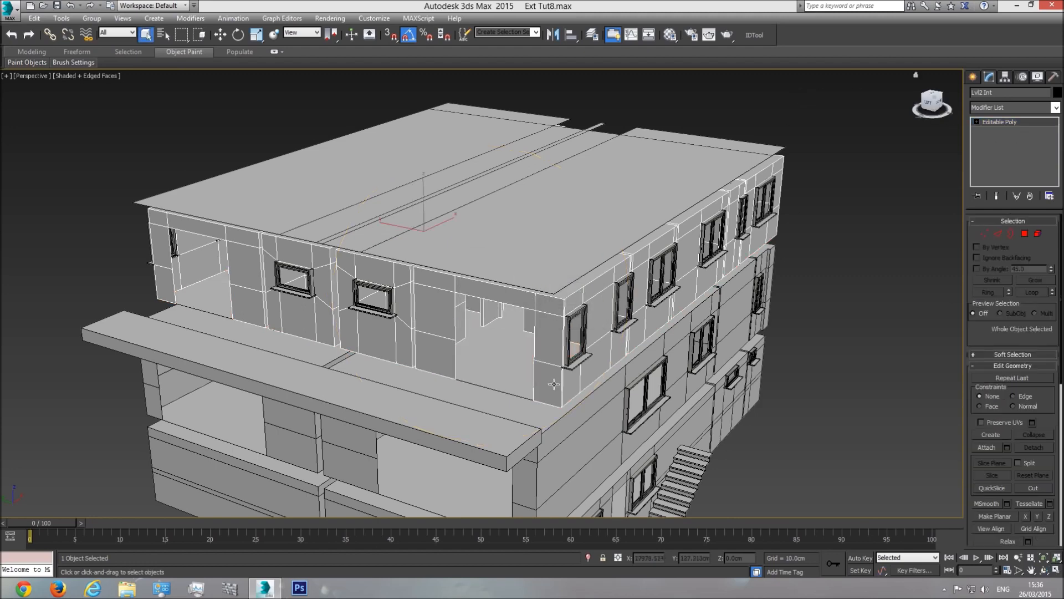
{"action": "scroll", "coordinate": [566, 376], "scroll_direction": "up", "scroll_amount": 4}
{"action": "left_click", "coordinate": [516, 333]}
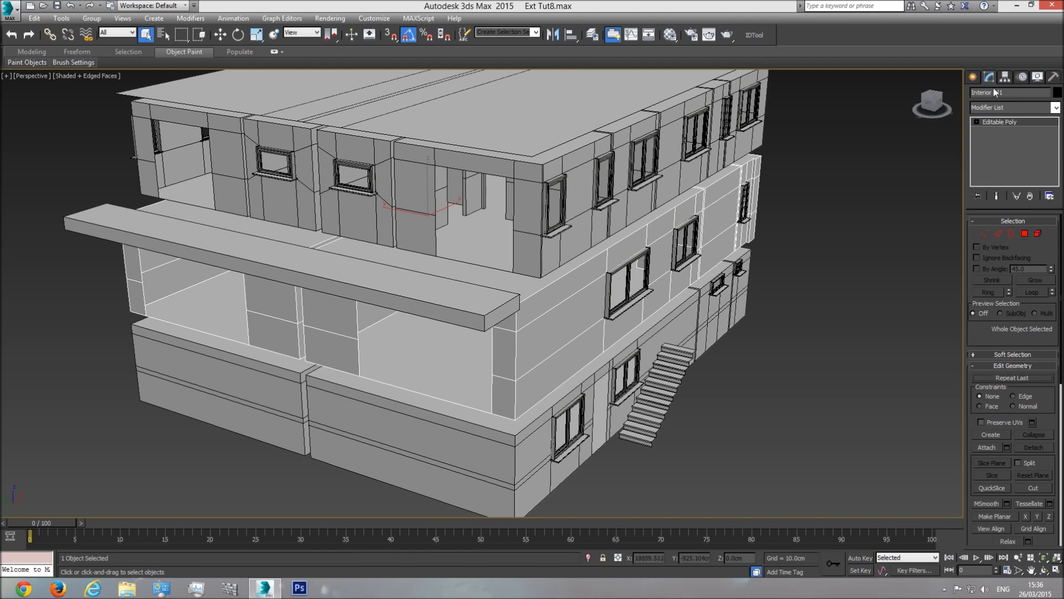
{"action": "left_click", "coordinate": [1025, 235]}
Step: Marquee-select the first-floor floor polygons in Front view and frame them in Perspective
{"action": "key", "text": "f"}
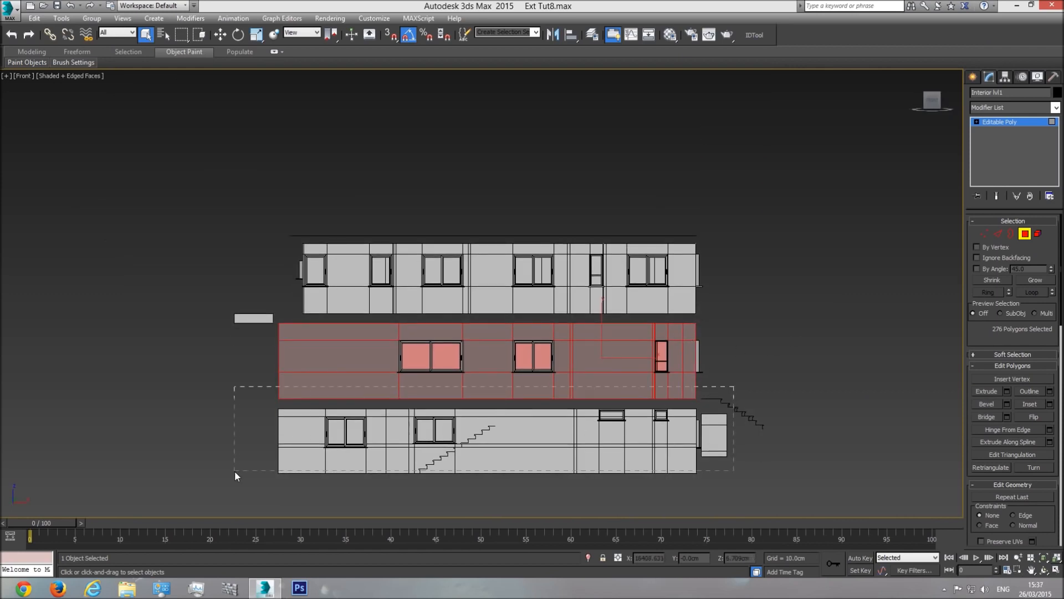
{"action": "left_click_drag", "start_coordinate": [235, 471], "coordinate": [231, 398]}
{"action": "left_click_drag", "start_coordinate": [171, 220], "coordinate": [784, 386]}
{"action": "key", "text": "p"}
{"action": "left_click", "coordinate": [1048, 562]}
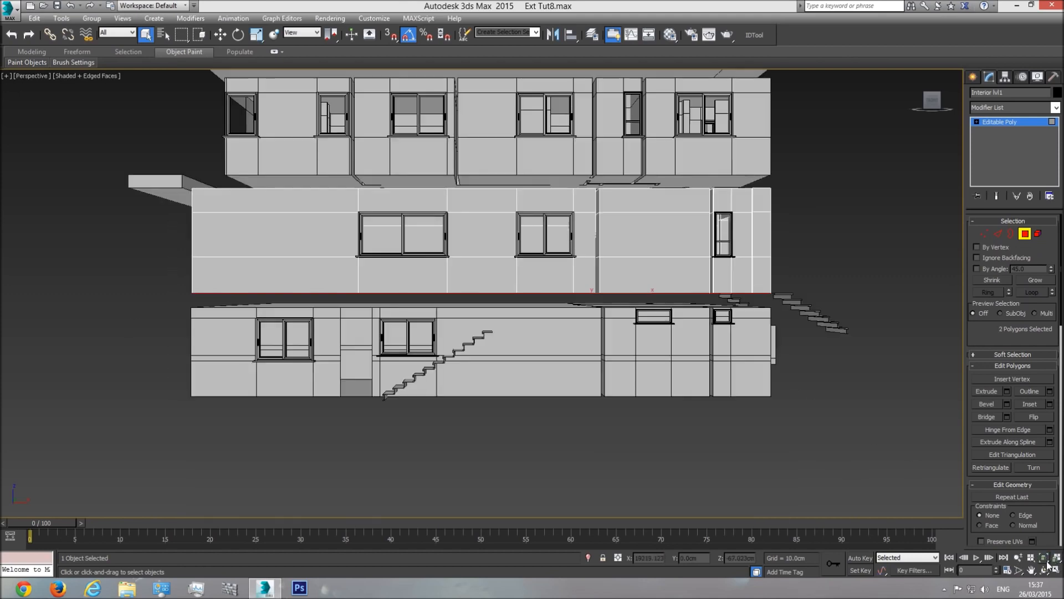
Step: Detach the selected floor polygons into a new object named 'Lvl1 Floor'
{"action": "left_click", "coordinate": [1045, 569]}
{"action": "left_click_drag", "start_coordinate": [593, 401], "coordinate": [639, 430]}
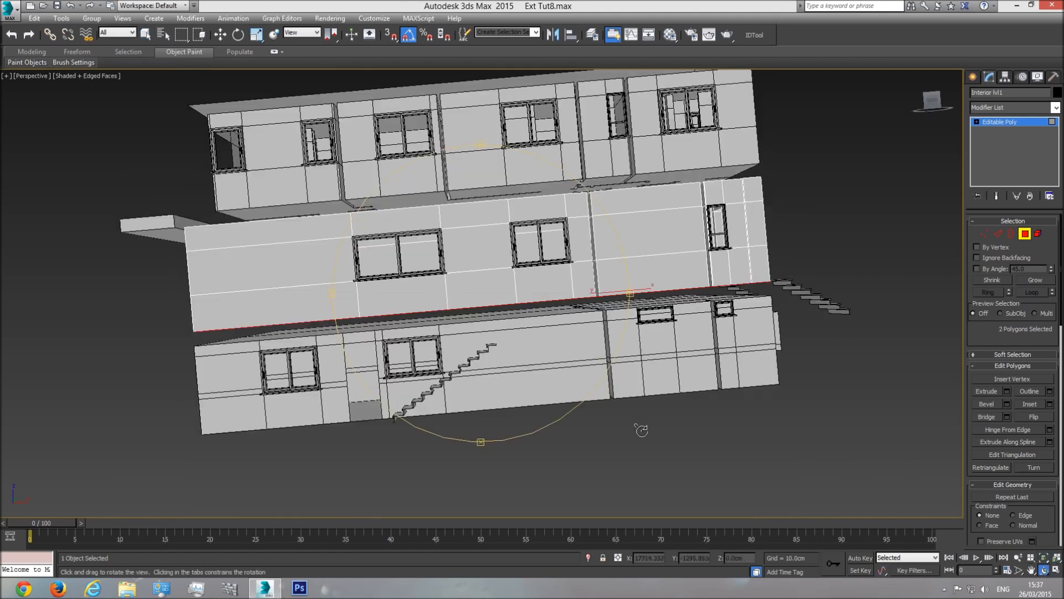
{"action": "left_click_drag", "start_coordinate": [589, 401], "coordinate": [514, 308]}
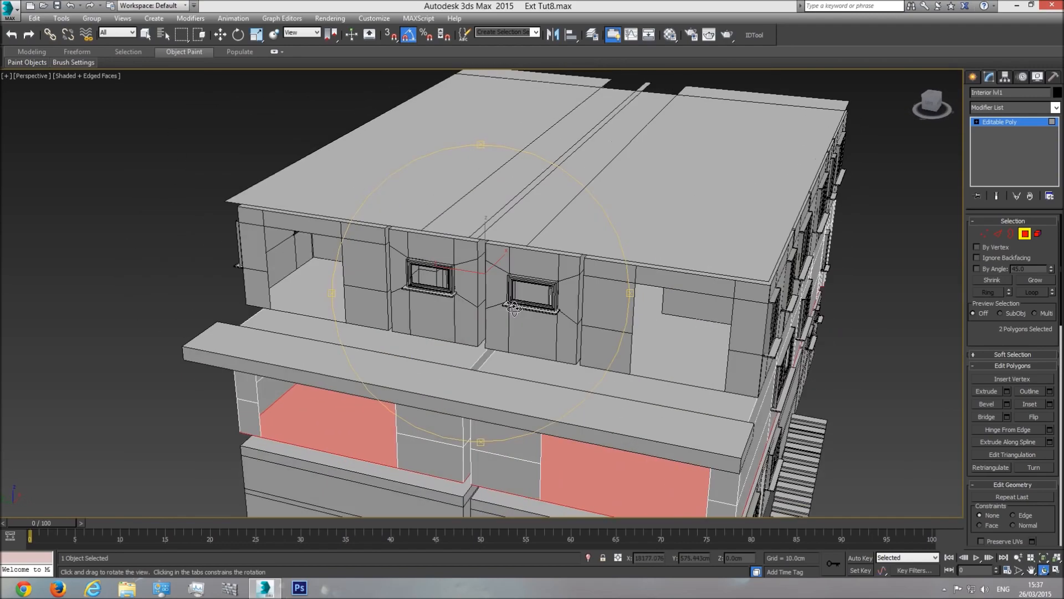
{"action": "left_click_drag", "start_coordinate": [537, 368], "coordinate": [486, 316]}
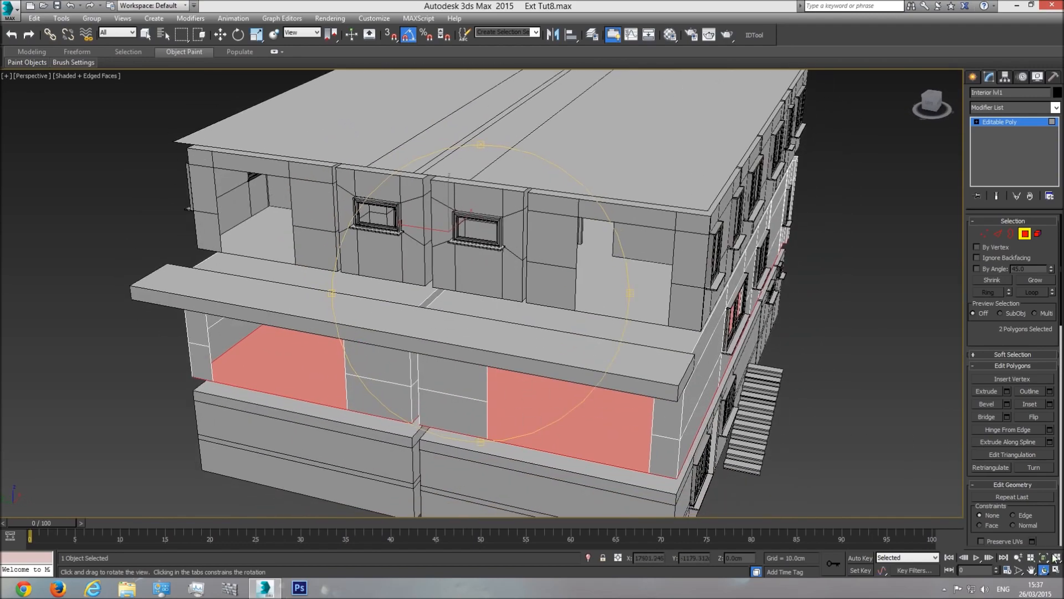
{"action": "scroll", "coordinate": [1048, 530], "scroll_direction": "down", "scroll_amount": 2}
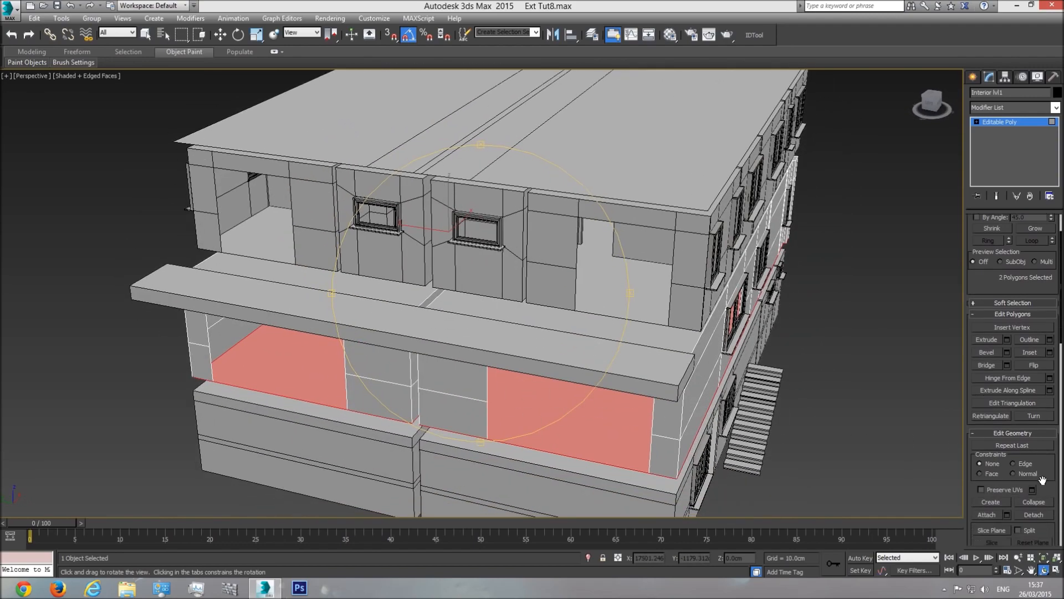
{"action": "left_click", "coordinate": [1034, 515]}
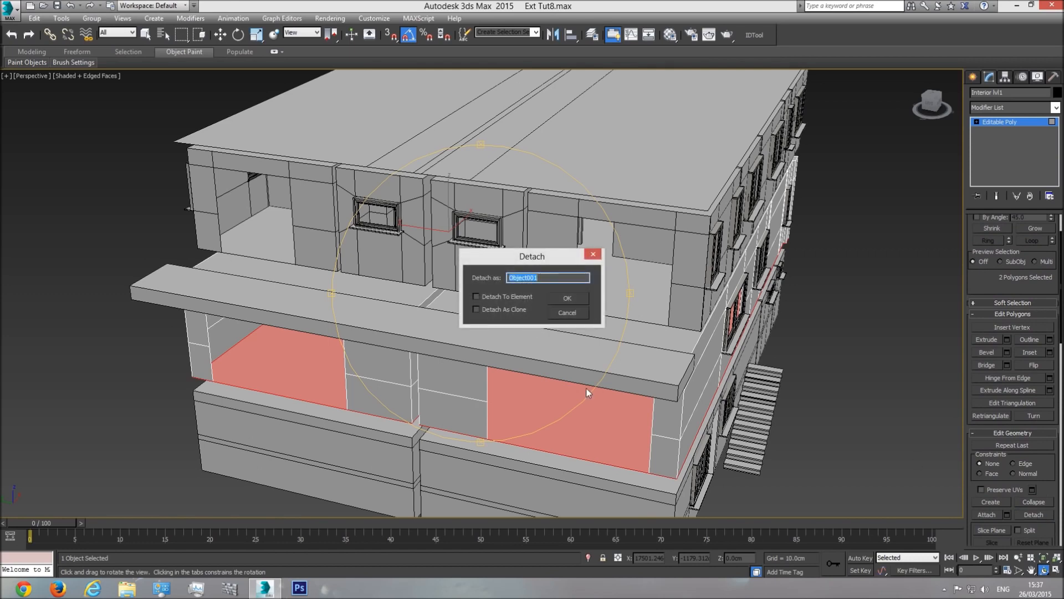
{"action": "type", "text": "Lvl1 Floor"}
{"action": "key", "text": "Return"}
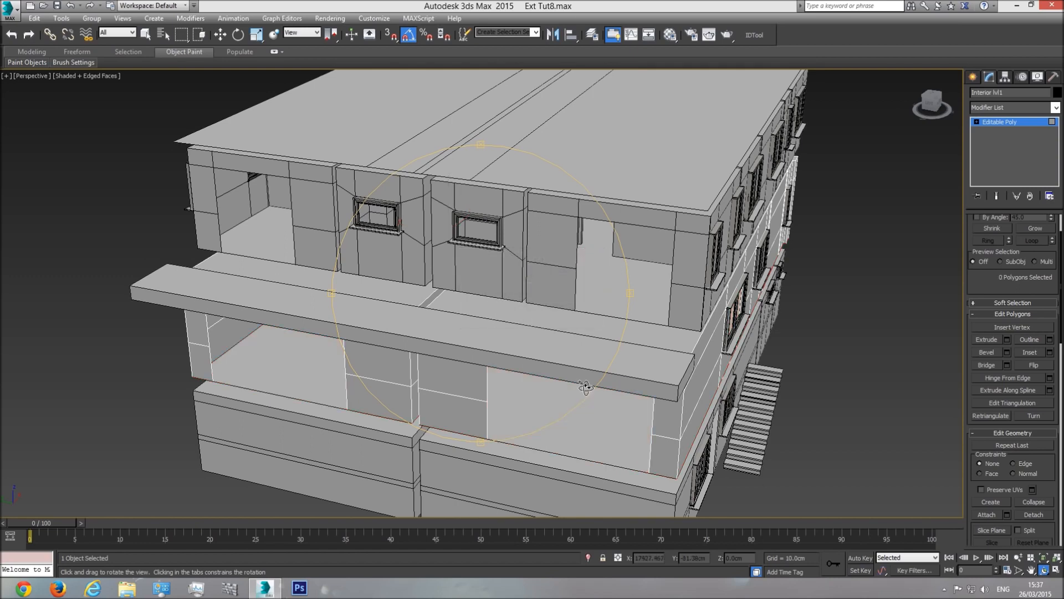
Step: Check the detached Lvl1 and Lvl2 Floor objects, then select the basement interior walls
{"action": "left_click", "coordinate": [1003, 122]}
{"action": "left_click", "coordinate": [551, 416]}
{"action": "left_click", "coordinate": [597, 295]}
{"action": "middle_click_drag", "start_coordinate": [669, 323], "coordinate": [579, 178]}
{"action": "left_click", "coordinate": [538, 386]}
{"action": "left_click", "coordinate": [1045, 570]}
{"action": "left_click_drag", "start_coordinate": [477, 388], "coordinate": [573, 283]}
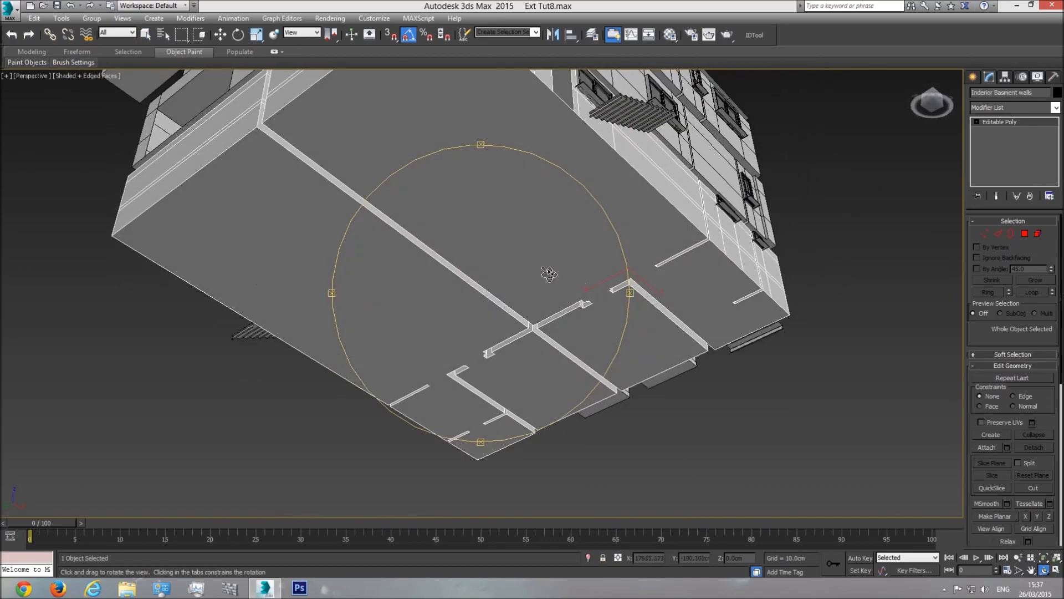
{"action": "right_click", "coordinate": [582, 216]}
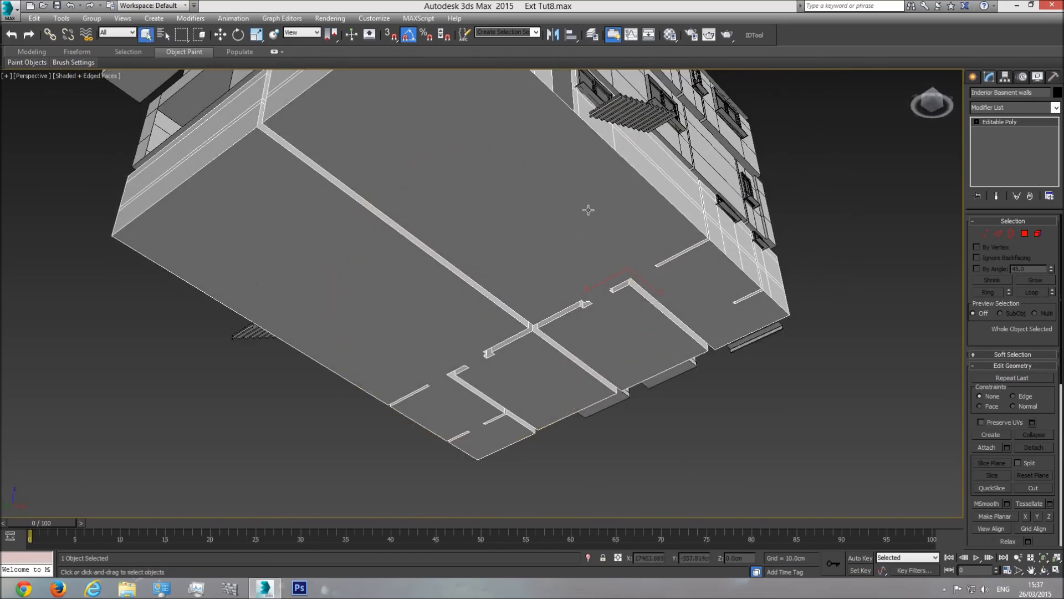
Step: At Polygon level in Front view, marquee-select the basement floor polygons and frame them
{"action": "key", "text": "f"}
{"action": "left_click", "coordinate": [1027, 233]}
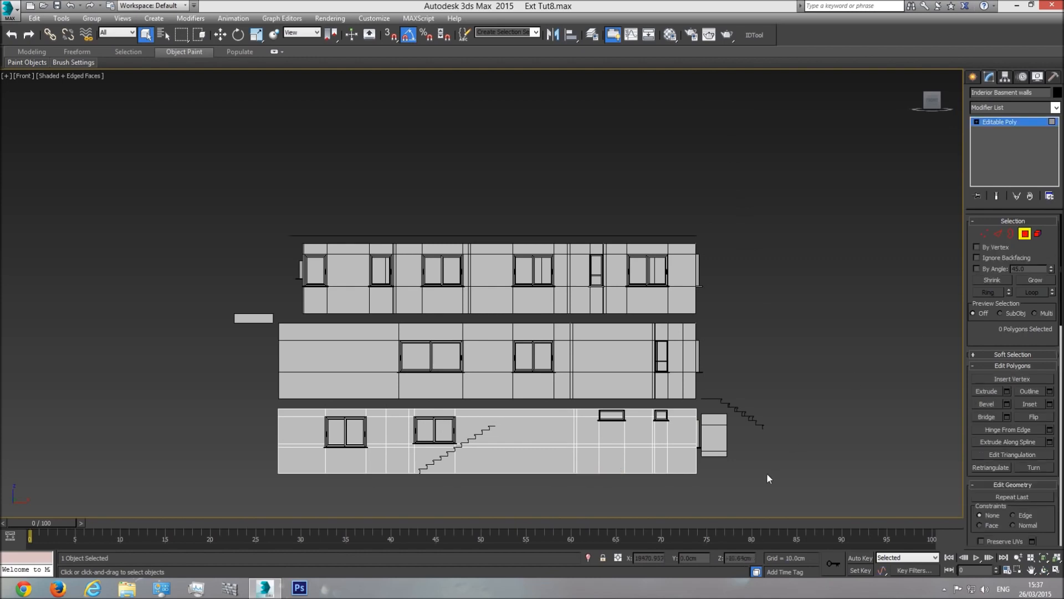
{"action": "left_click_drag", "start_coordinate": [250, 508], "coordinate": [250, 508]}
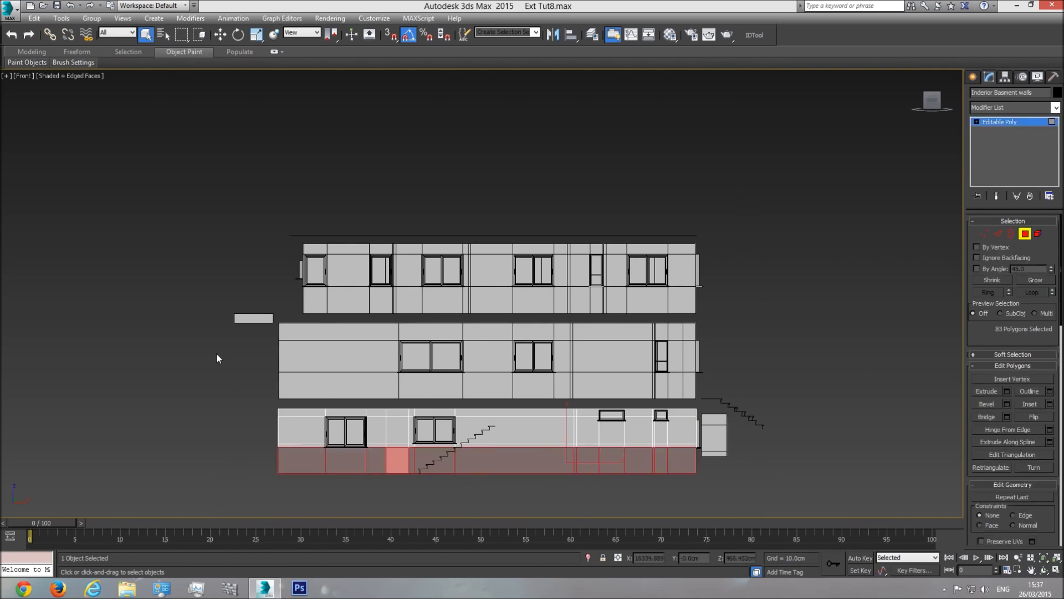
{"action": "left_click_drag", "start_coordinate": [737, 460], "coordinate": [745, 462]}
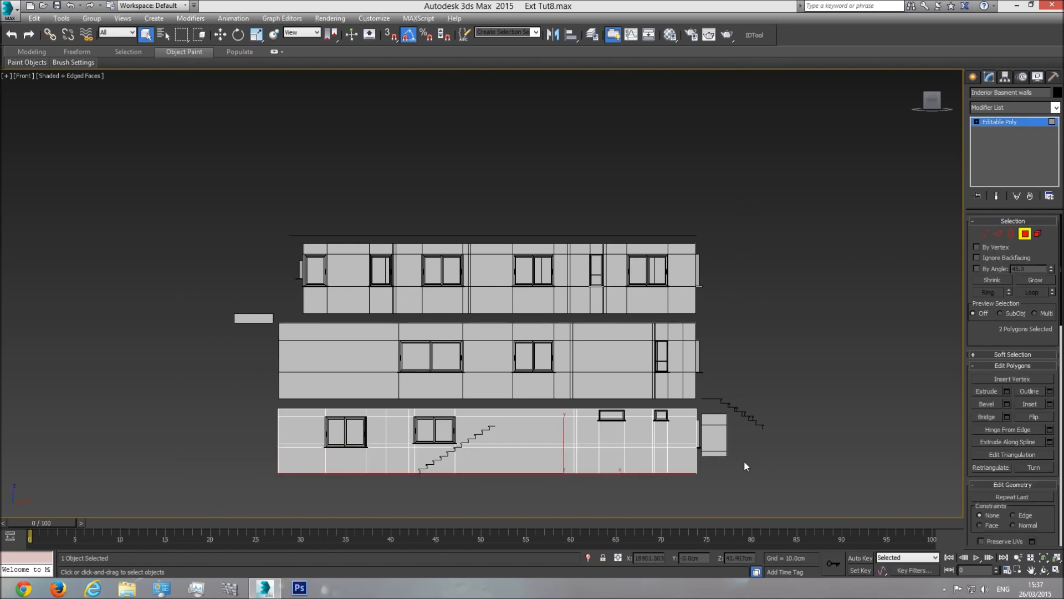
{"action": "key", "text": "p"}
{"action": "key", "text": "z"}
{"action": "key", "text": "F3"}
Step: Detach the basement floor polygons as a new object named 'Basment fl' and exit Polygon level
{"action": "left_click", "coordinate": [1044, 570]}
{"action": "left_click_drag", "start_coordinate": [432, 289], "coordinate": [519, 335]}
{"action": "key", "text": "F3"}
{"action": "key", "text": "F3"}
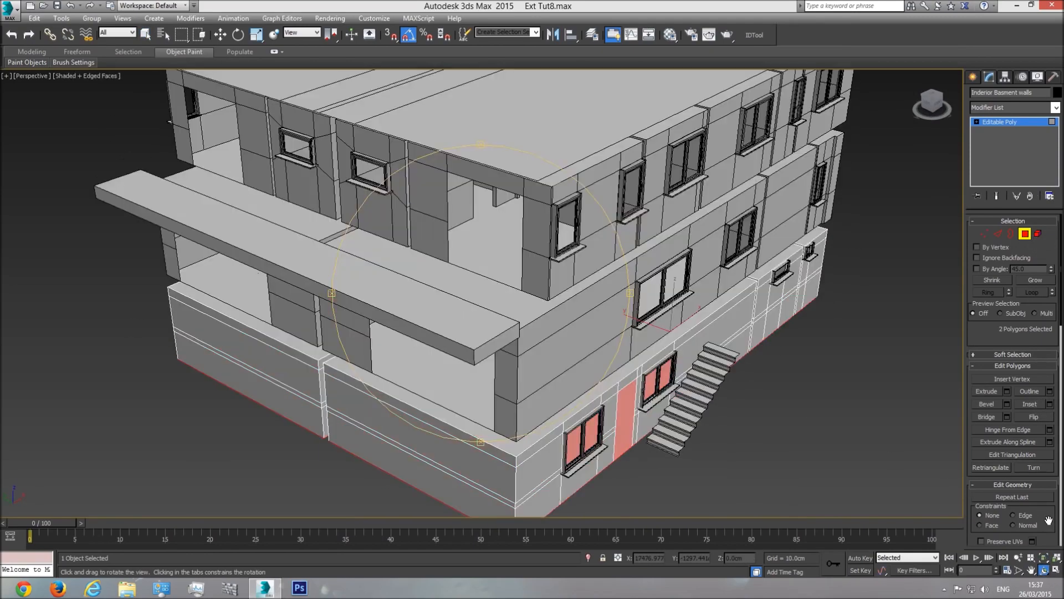
{"action": "scroll", "coordinate": [1048, 520], "scroll_direction": "down", "scroll_amount": 5}
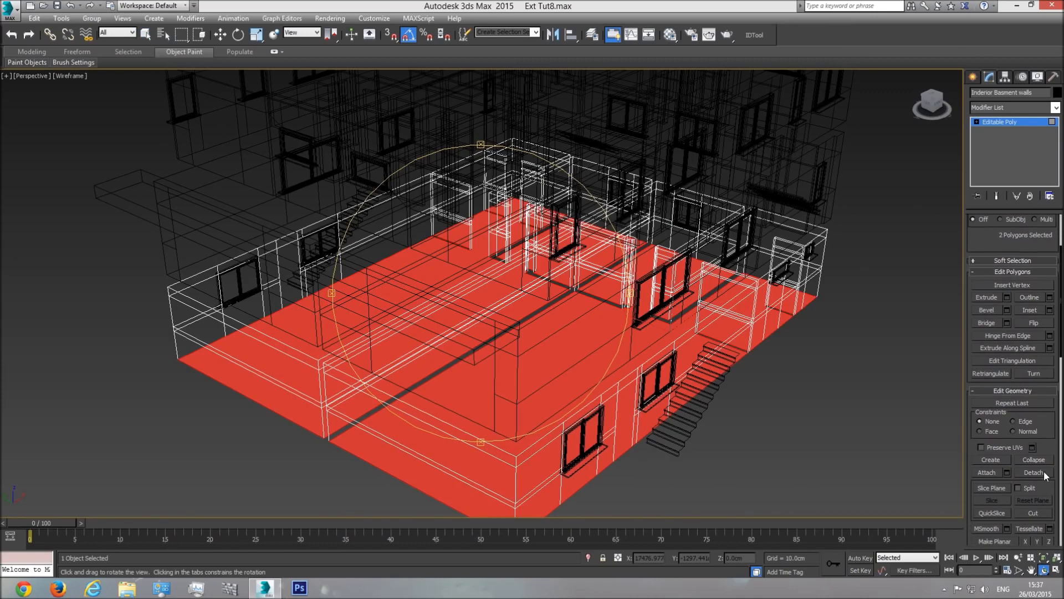
{"action": "left_click", "coordinate": [1041, 473]}
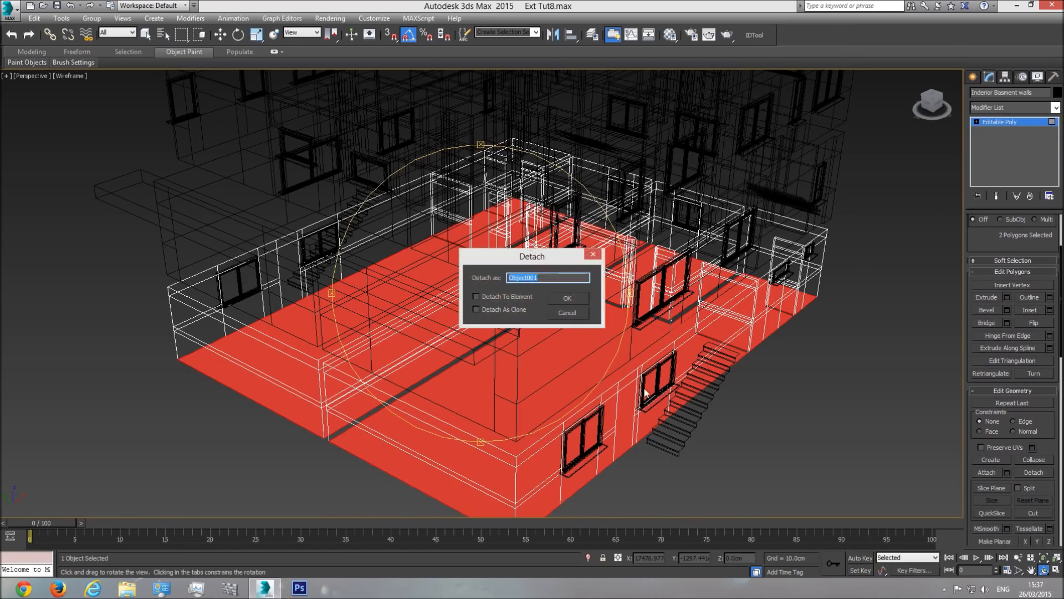
{"action": "type", "text": "Basment fl"}
{"action": "key", "text": "Return"}
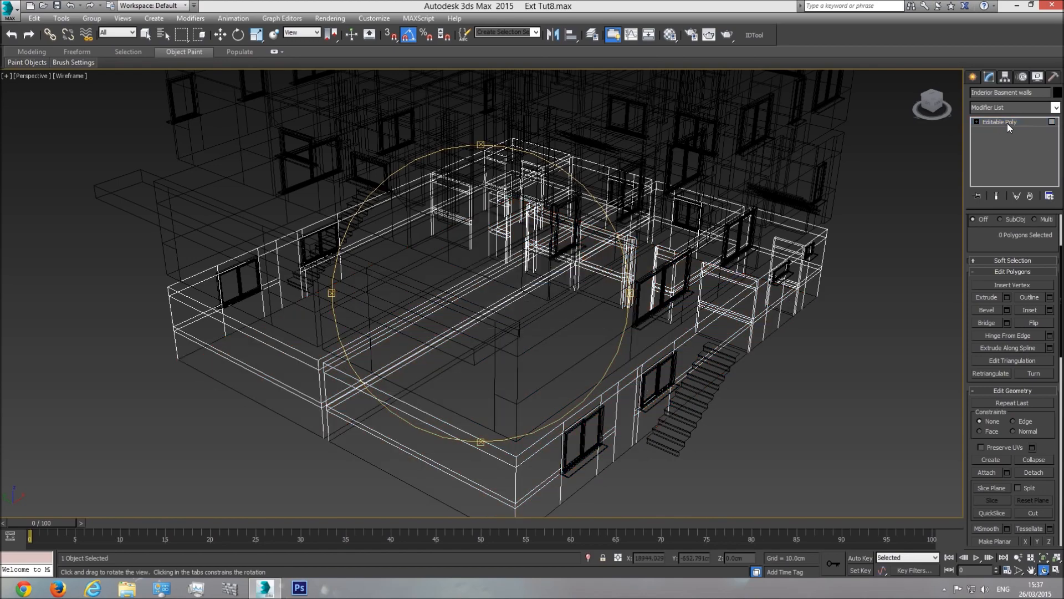
{"action": "left_click", "coordinate": [1001, 124]}
{"action": "key", "text": "F3"}
{"action": "middle_click_drag", "start_coordinate": [537, 290], "coordinate": [544, 314]}
Step: Select the upper-floor interior walls and name an unused material slot 'Int walls'
{"action": "scroll", "coordinate": [545, 314], "scroll_direction": "down", "scroll_amount": 3}
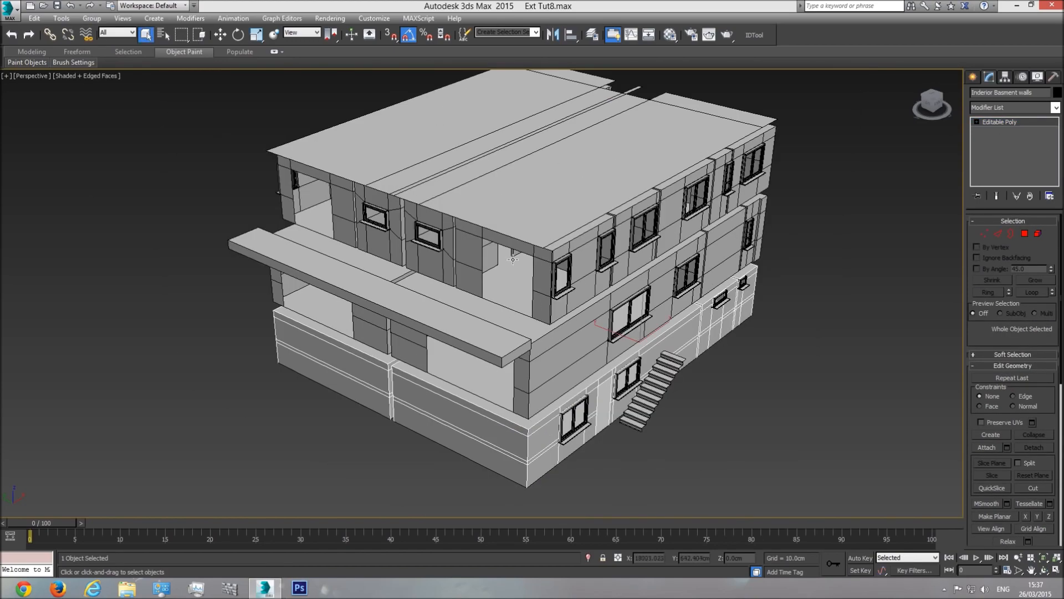
{"action": "left_click", "coordinate": [546, 265]}
{"action": "scroll", "coordinate": [546, 261], "scroll_direction": "up", "scroll_amount": 5}
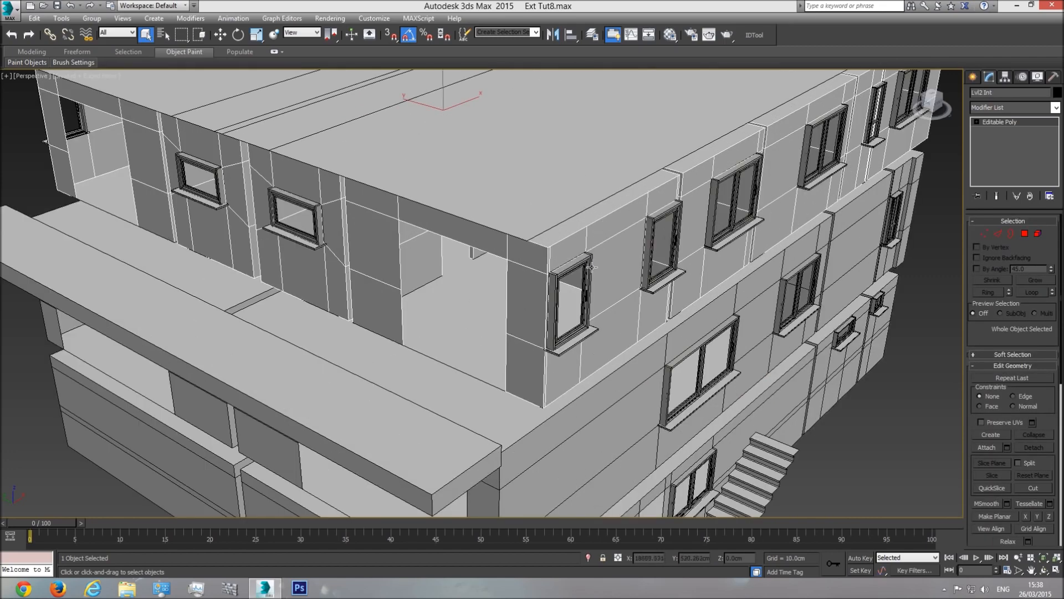
{"action": "left_click", "coordinate": [670, 35]}
{"action": "left_click_drag", "start_coordinate": [837, 209], "coordinate": [833, 242]}
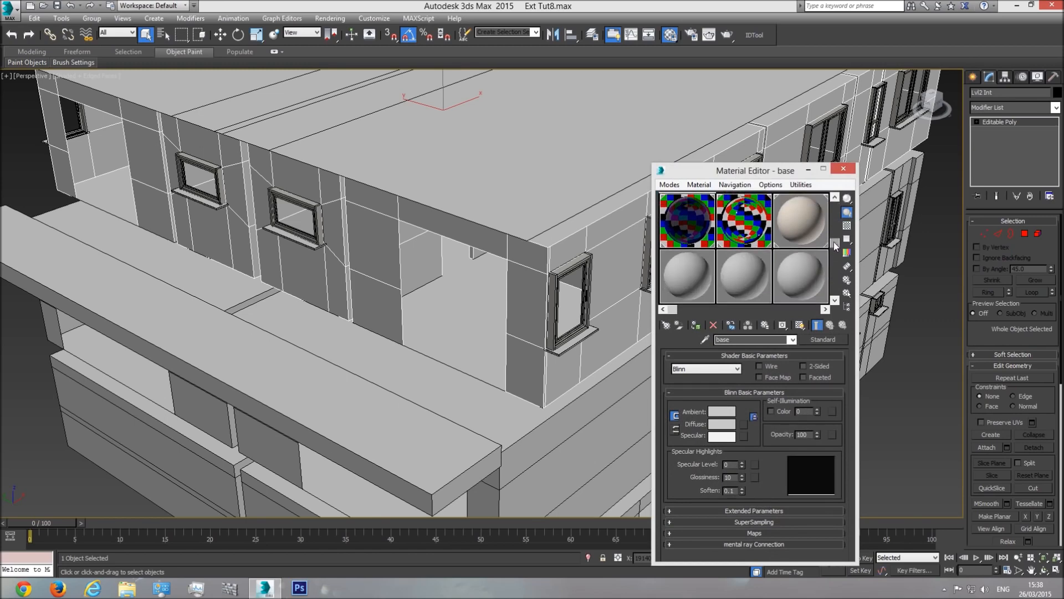
{"action": "left_click", "coordinate": [689, 273]}
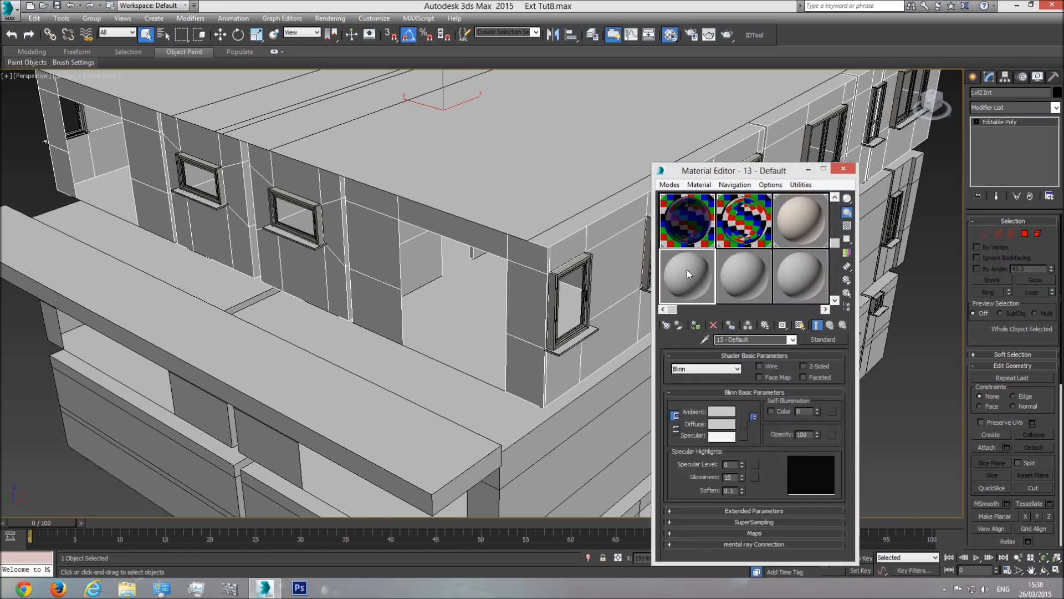
{"action": "left_click", "coordinate": [767, 339]}
{"action": "type", "text": "I"}
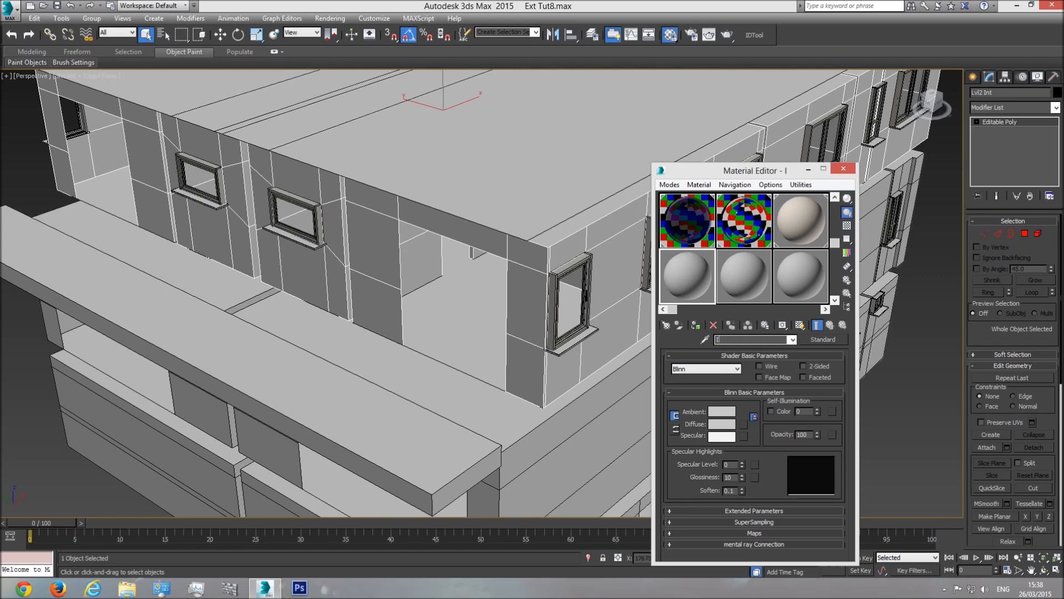
{"action": "type", "text": "nt walls"}
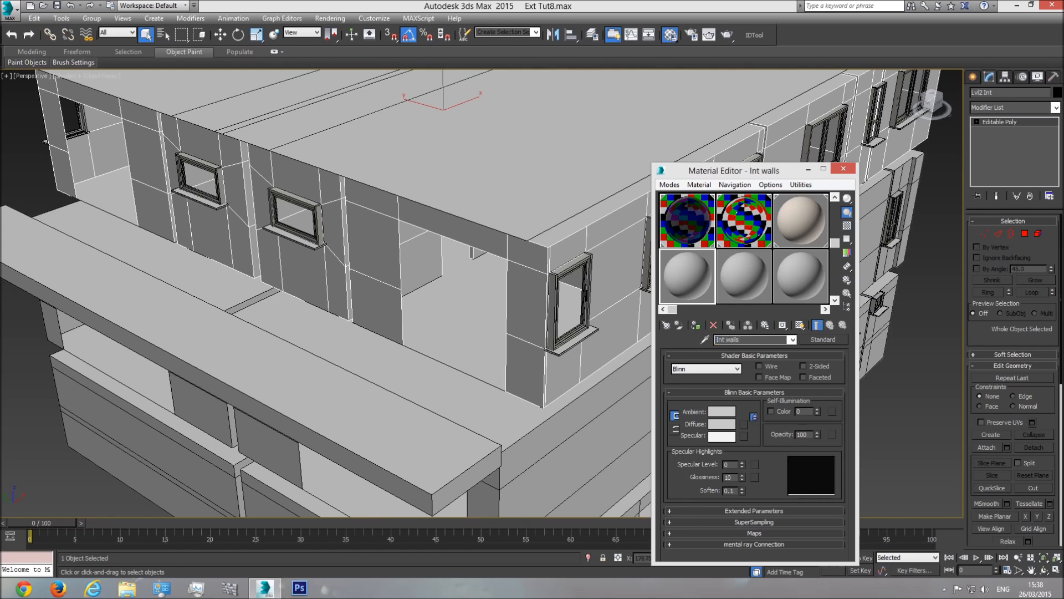
Step: Change the Int walls material type from Standard to VRayMtl
{"action": "left_click", "coordinate": [822, 339]}
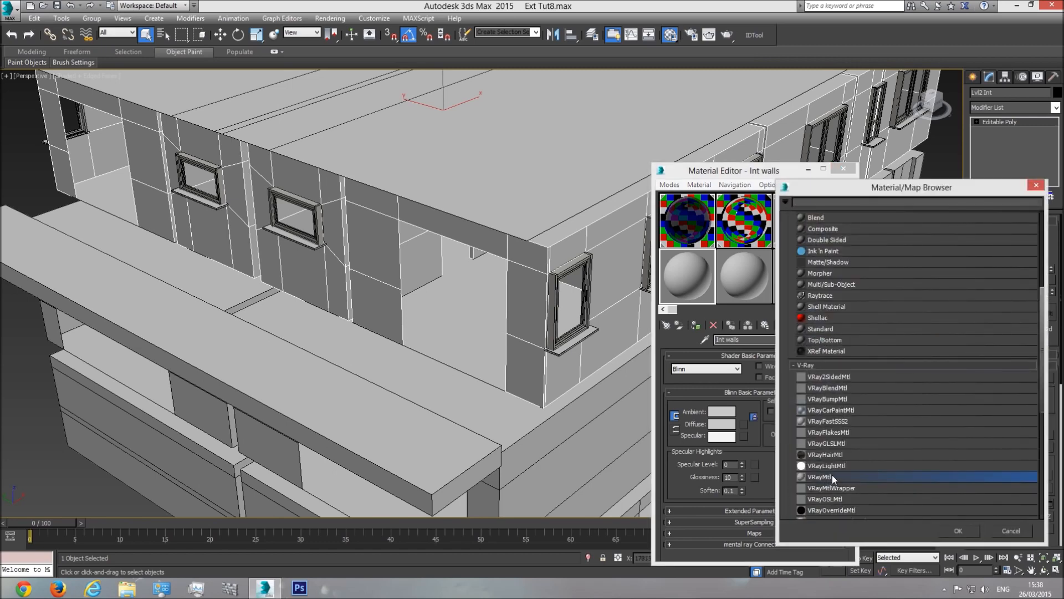
{"action": "left_click", "coordinate": [811, 366]}
{"action": "scroll", "coordinate": [842, 377], "scroll_direction": "up", "scroll_amount": 5}
{"action": "left_click", "coordinate": [812, 318]}
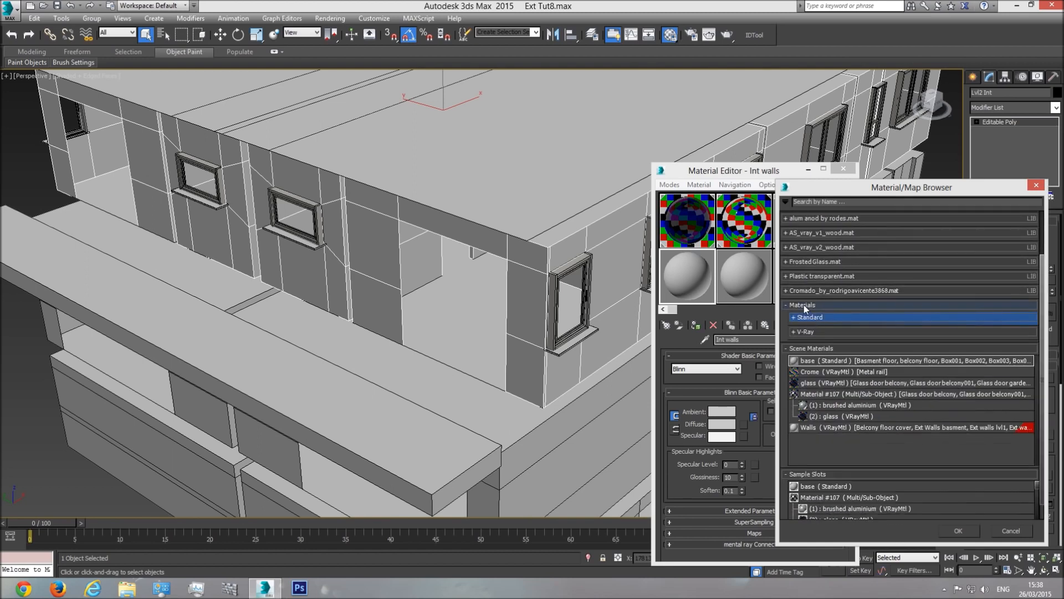
{"action": "left_click", "coordinate": [799, 316]}
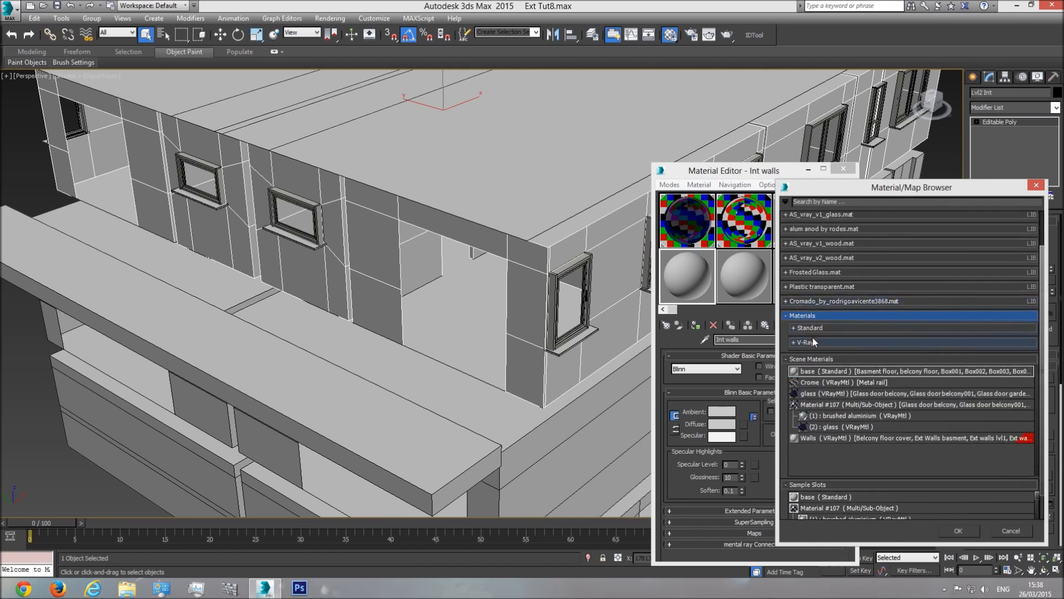
{"action": "left_click", "coordinate": [812, 341]}
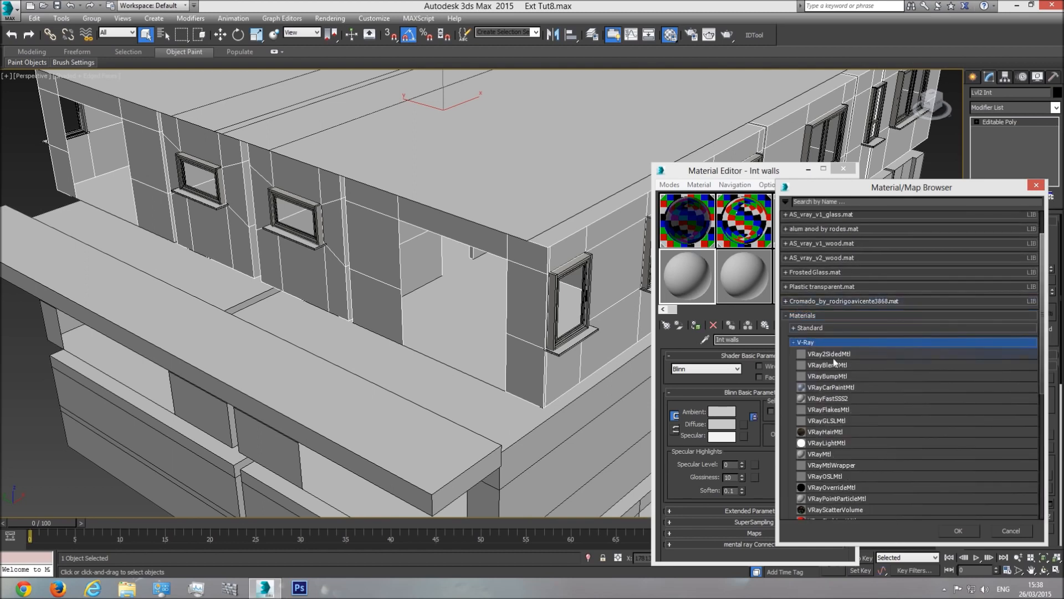
{"action": "double_click", "coordinate": [828, 454]}
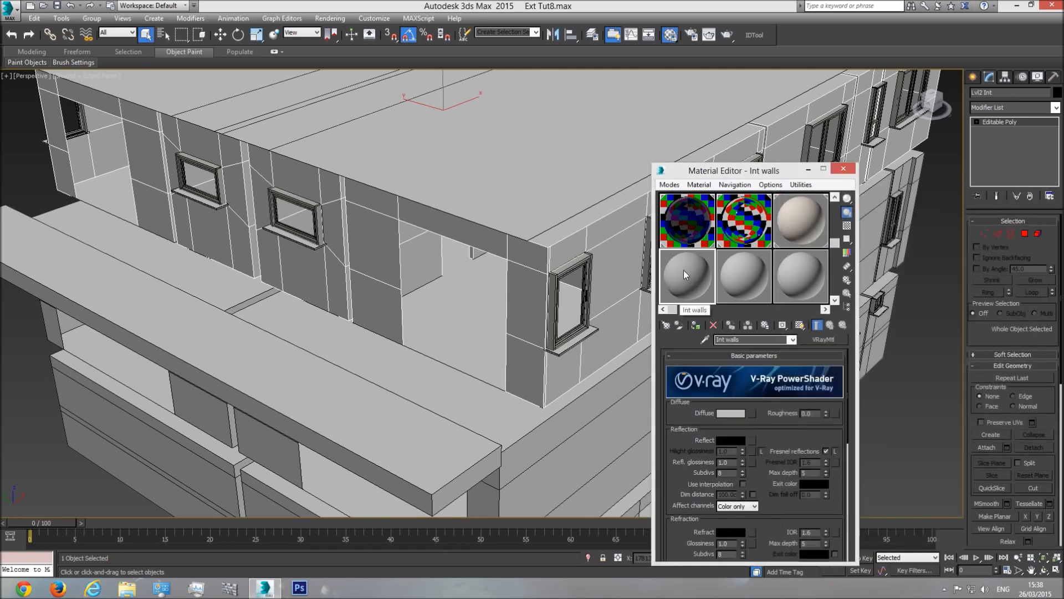
Step: Set the Int walls diffuse colour to near-white 248
{"action": "left_click", "coordinate": [731, 413]}
{"action": "left_click_drag", "start_coordinate": [327, 115], "coordinate": [327, 157]}
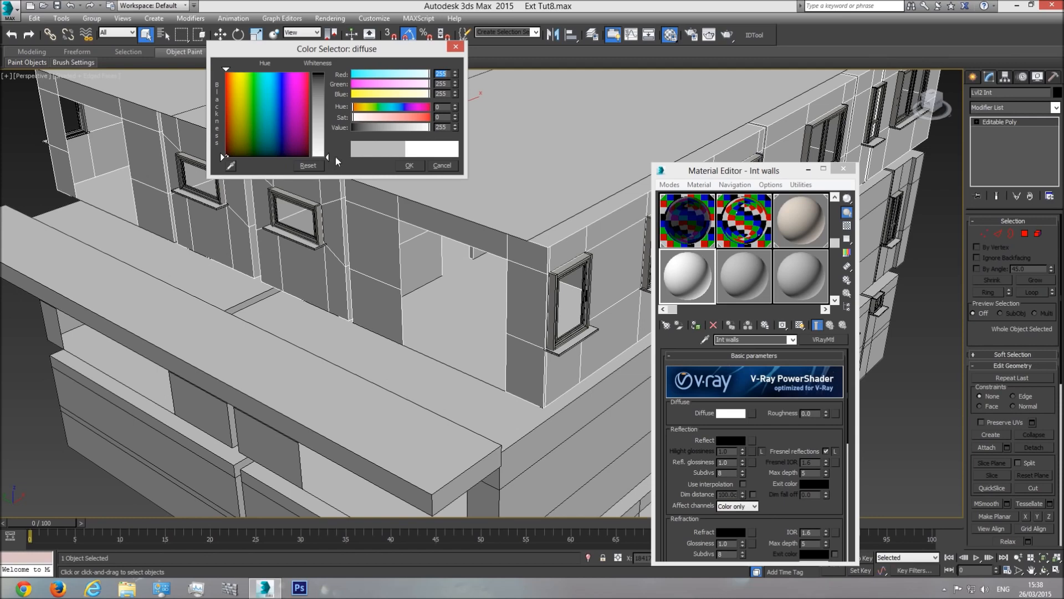
{"action": "type", "text": "248"}
{"action": "key", "text": "Return"}
{"action": "left_click", "coordinate": [410, 166]}
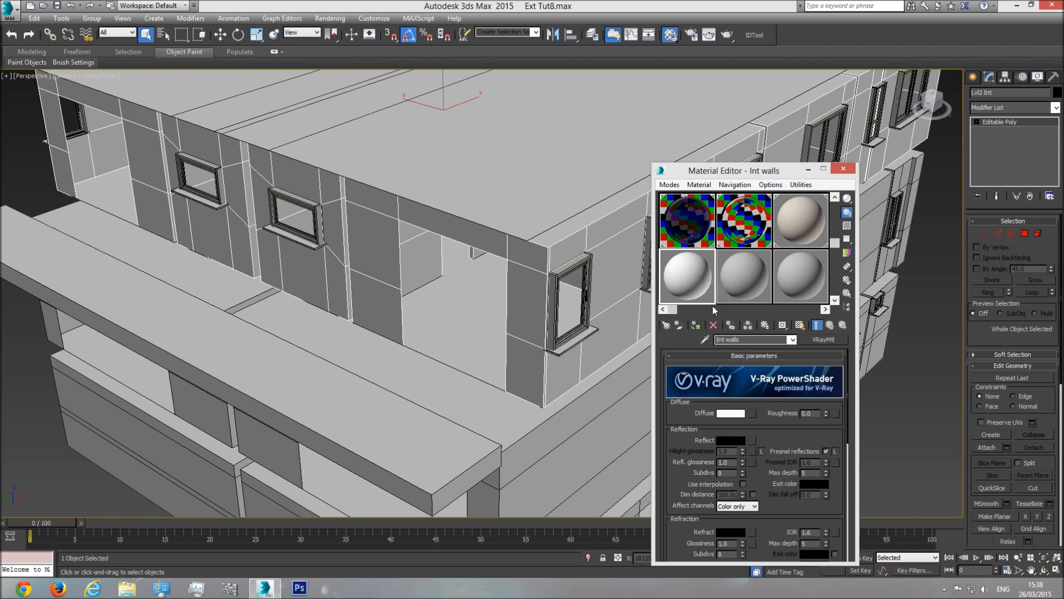
Step: Assign Int walls to the three interior wall objects
{"action": "left_click", "coordinate": [444, 279]}
{"action": "scroll", "coordinate": [444, 280], "scroll_direction": "down", "scroll_amount": 5}
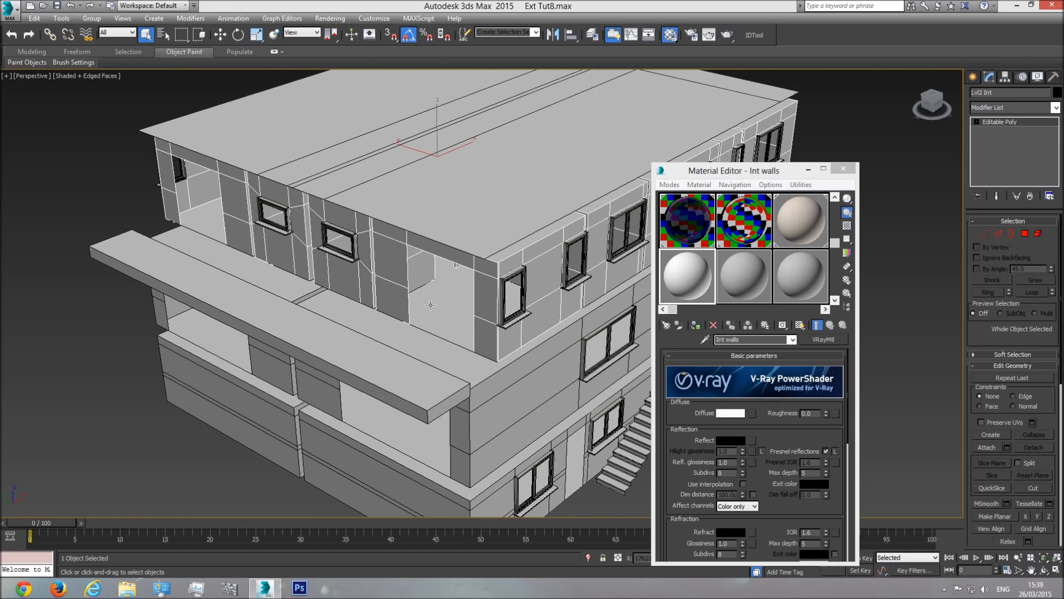
{"action": "left_click", "coordinate": [489, 425], "text": "ctrl"}
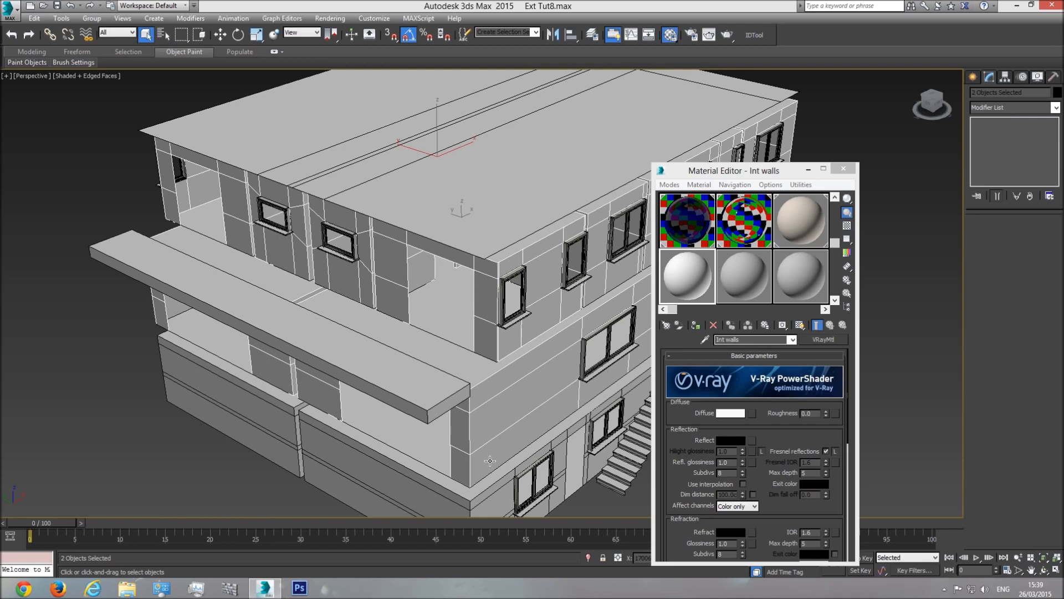
{"action": "left_click", "coordinate": [403, 492], "text": "ctrl"}
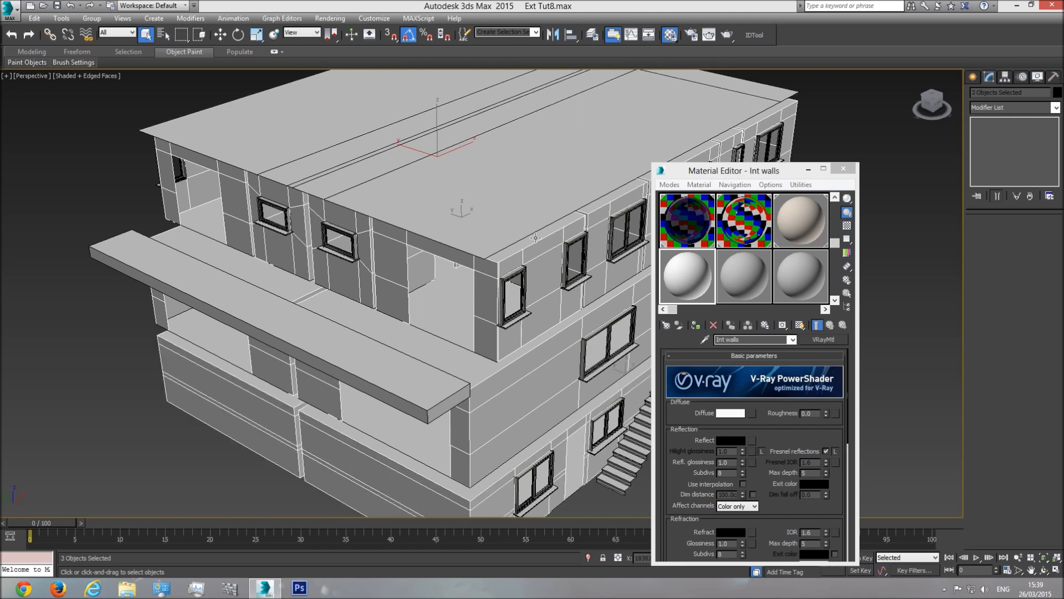
{"action": "left_click", "coordinate": [697, 326]}
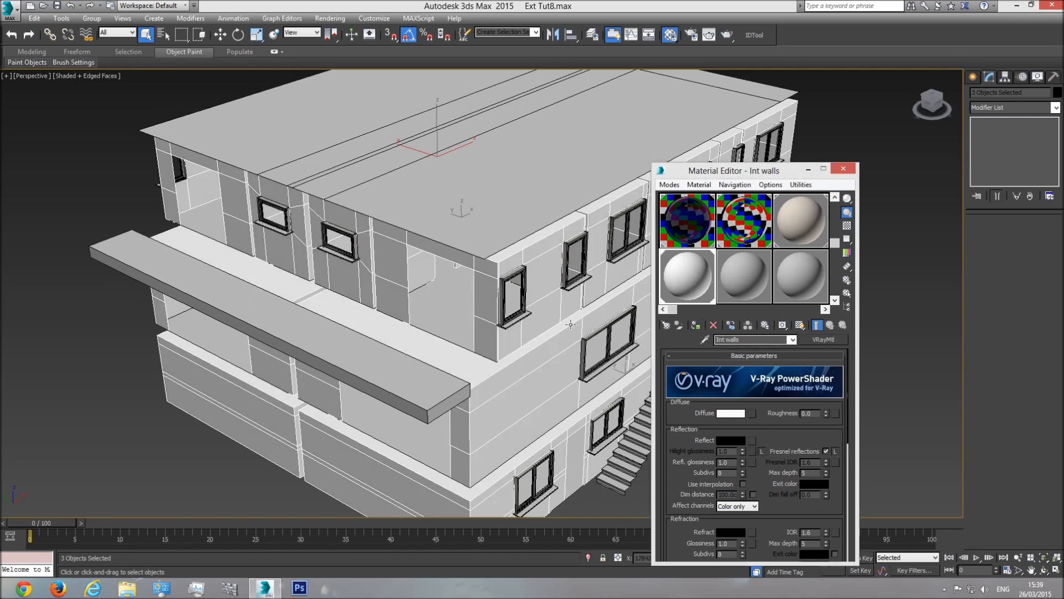
Step: Hide the three selected wall objects with Hide Selection
{"action": "left_click", "coordinate": [1044, 571]}
{"action": "left_click_drag", "start_coordinate": [510, 299], "coordinate": [520, 260]}
{"action": "right_click", "coordinate": [521, 258]}
{"action": "right_click", "coordinate": [522, 247]}
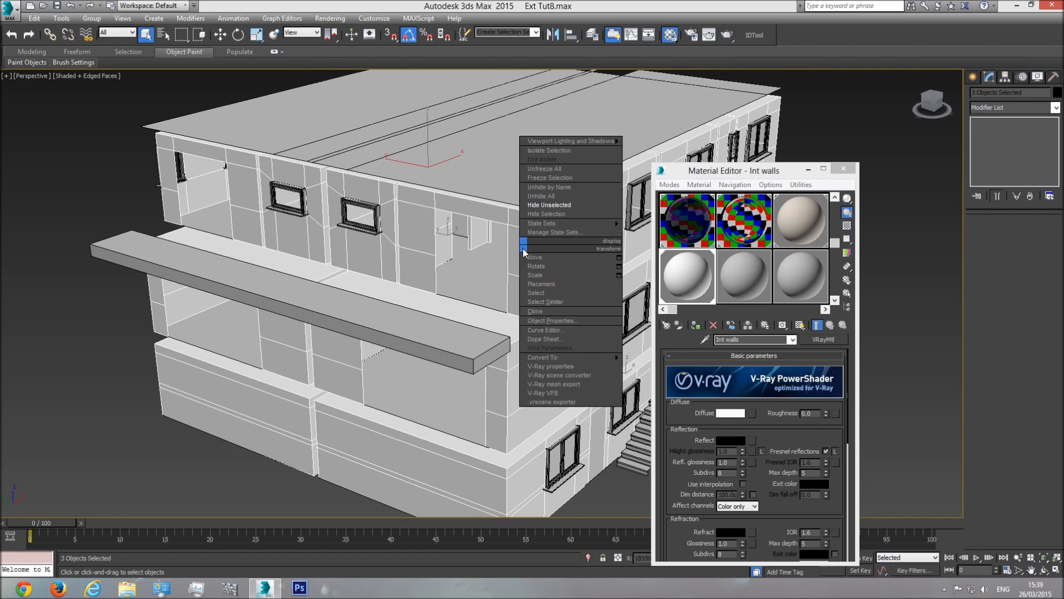
{"action": "left_click", "coordinate": [561, 212]}
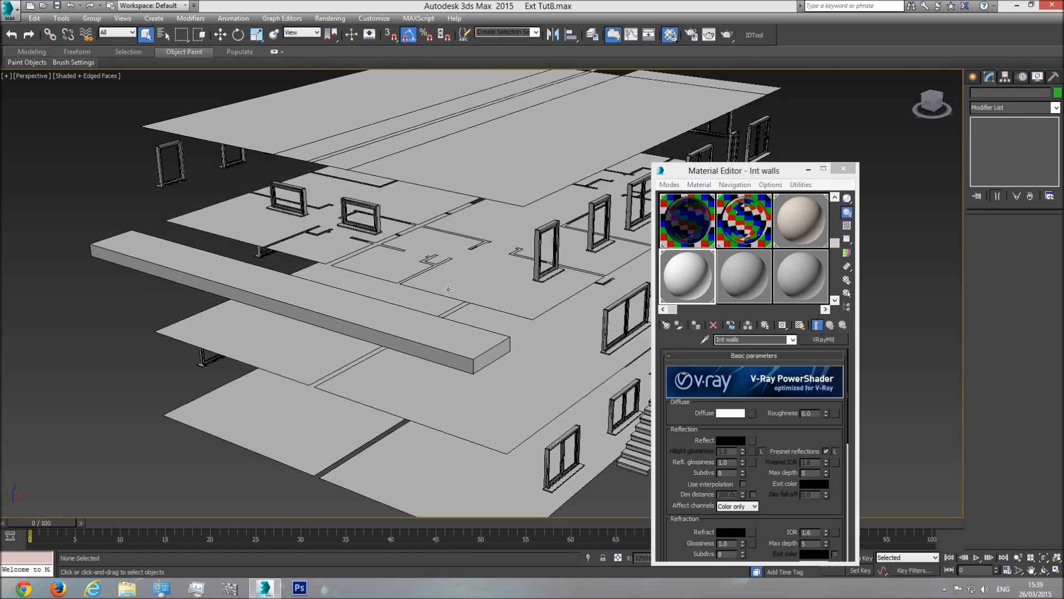
Step: Inspect the floor slabs, selecting Roof, Lvl2 Floor, middle and Basment slabs in turn
{"action": "scroll", "coordinate": [431, 306], "scroll_direction": "down", "scroll_amount": 3}
{"action": "middle_click_drag", "start_coordinate": [513, 300], "coordinate": [428, 305]}
{"action": "scroll", "coordinate": [428, 362], "scroll_direction": "up", "scroll_amount": 2}
{"action": "middle_click_drag", "start_coordinate": [441, 346], "coordinate": [367, 372]}
{"action": "scroll", "coordinate": [368, 342], "scroll_direction": "down", "scroll_amount": 2}
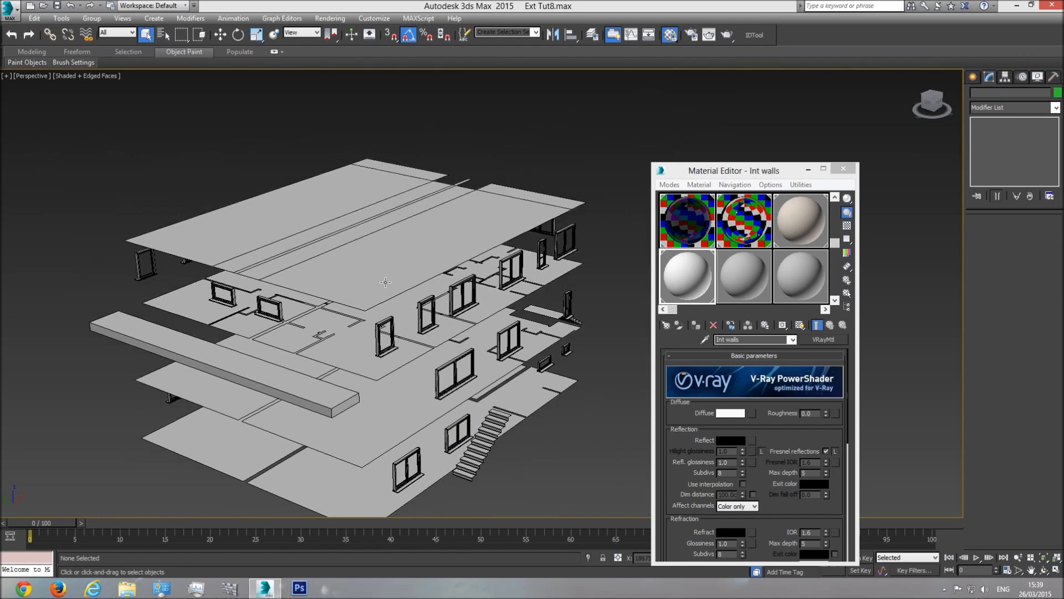
{"action": "left_click", "coordinate": [342, 361]}
{"action": "left_click", "coordinate": [354, 257]}
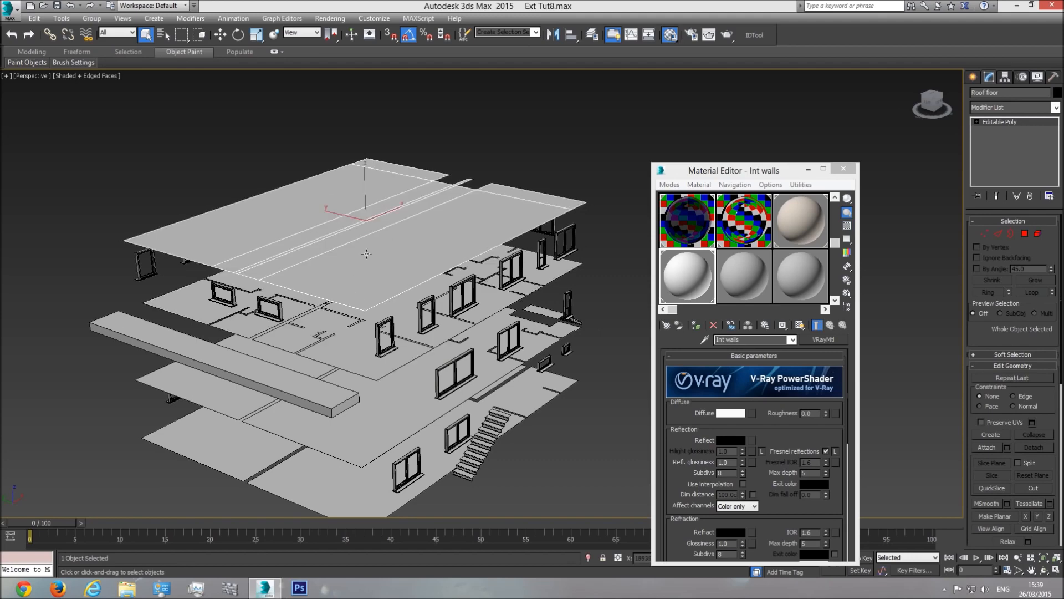
{"action": "left_click", "coordinate": [356, 349]}
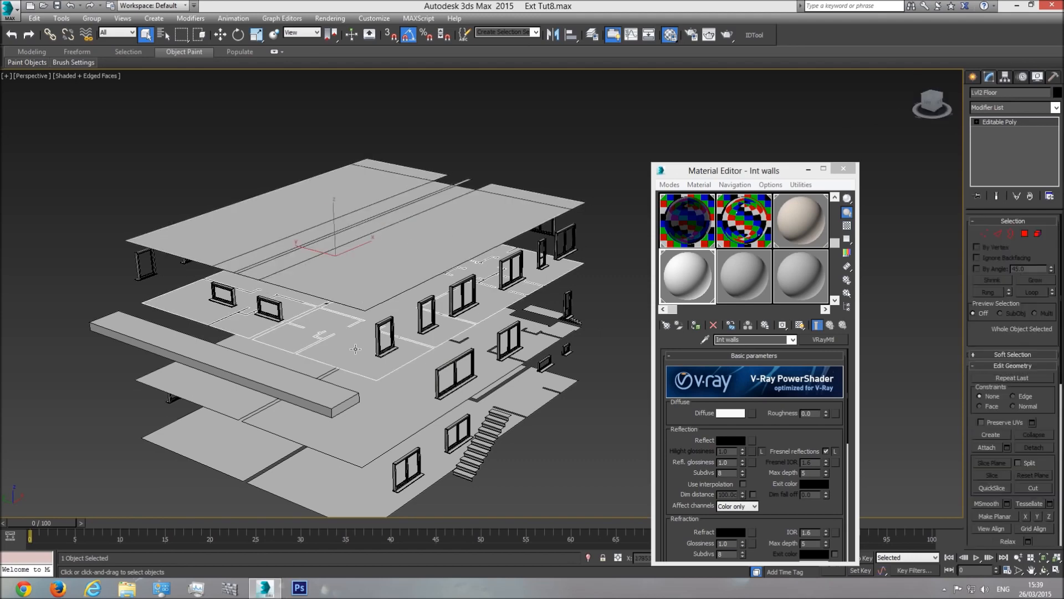
{"action": "left_click", "coordinate": [390, 429]}
{"action": "left_click", "coordinate": [355, 475]}
{"action": "middle_click_drag", "start_coordinate": [367, 384], "coordinate": [387, 373]}
{"action": "left_click", "coordinate": [395, 253]}
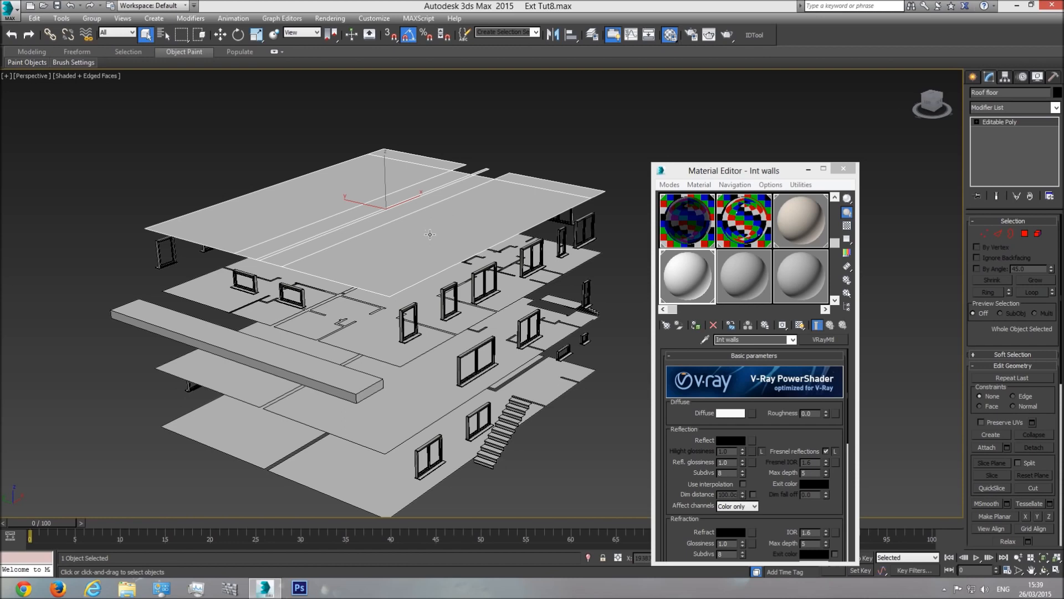
Step: Copy the Int walls material to a new slot and rename it 'Roof floor'
{"action": "left_click", "coordinate": [751, 288]}
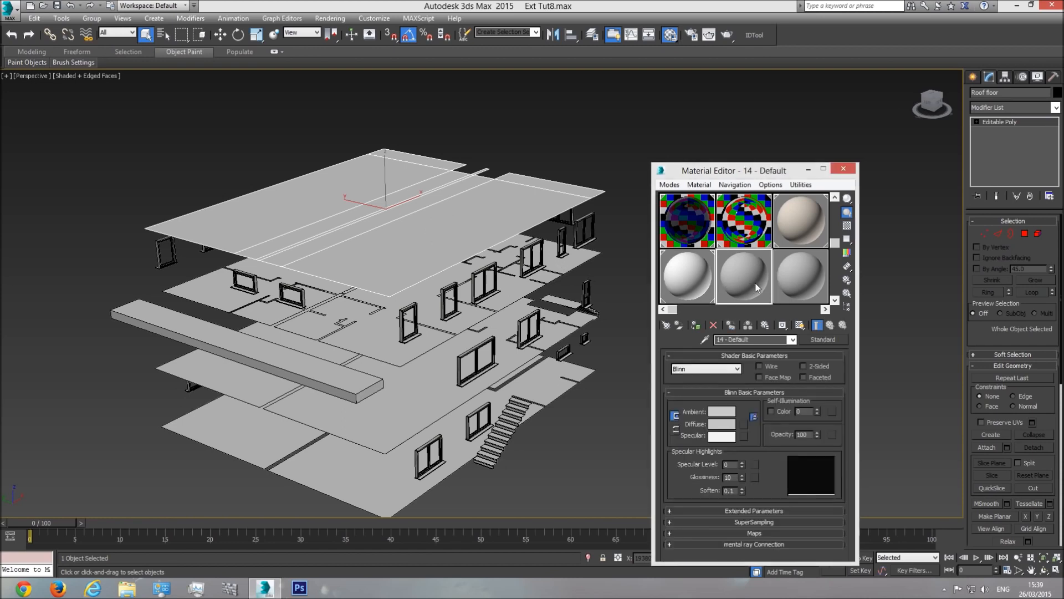
{"action": "left_click", "coordinate": [683, 276]}
{"action": "left_click_drag", "start_coordinate": [690, 274], "coordinate": [761, 276]}
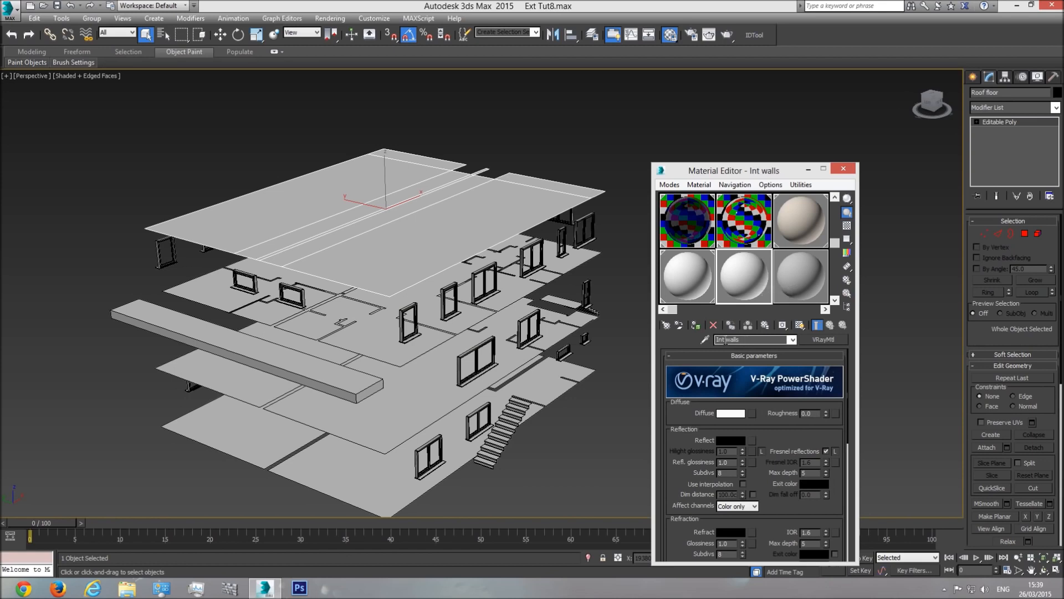
{"action": "triple_click", "coordinate": [752, 339]}
{"action": "type", "text": "Roo"}
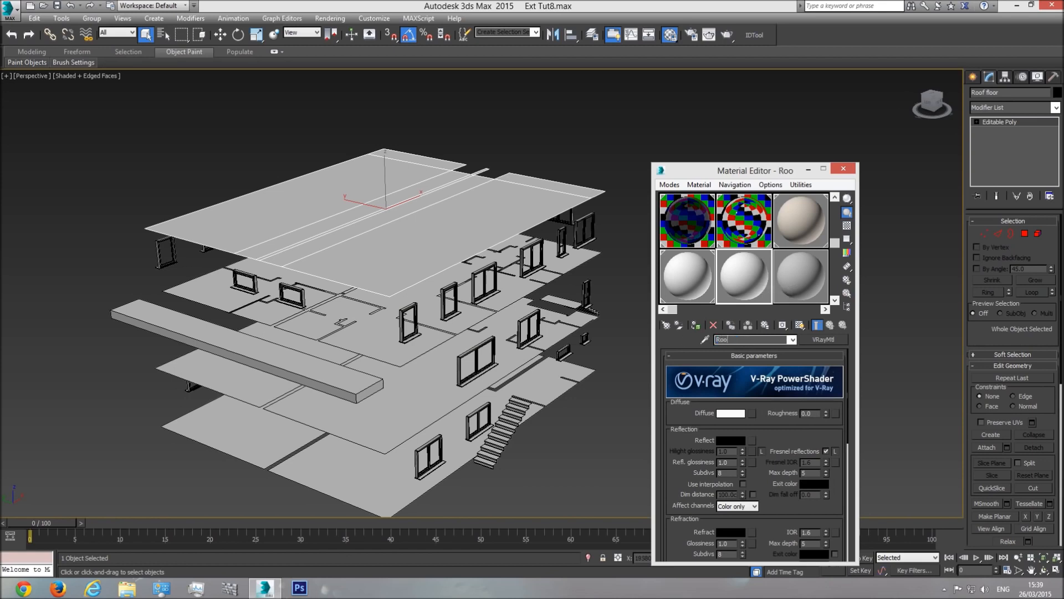
{"action": "type", "text": "f floor"}
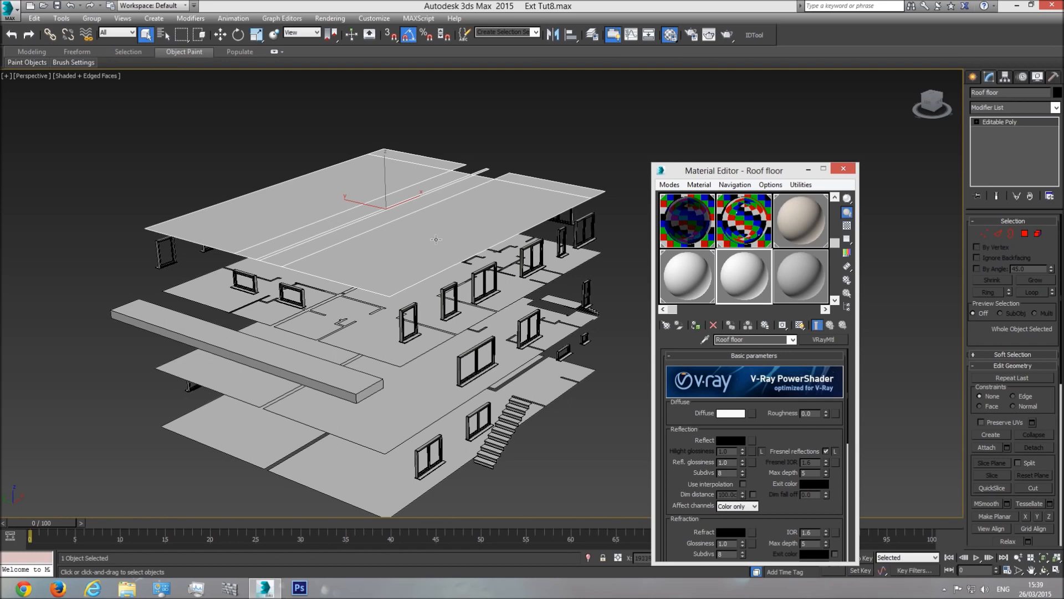
Step: Set the Roof floor diffuse to mid-grey 131 and apply it to the roof slab
{"action": "left_click", "coordinate": [739, 414]}
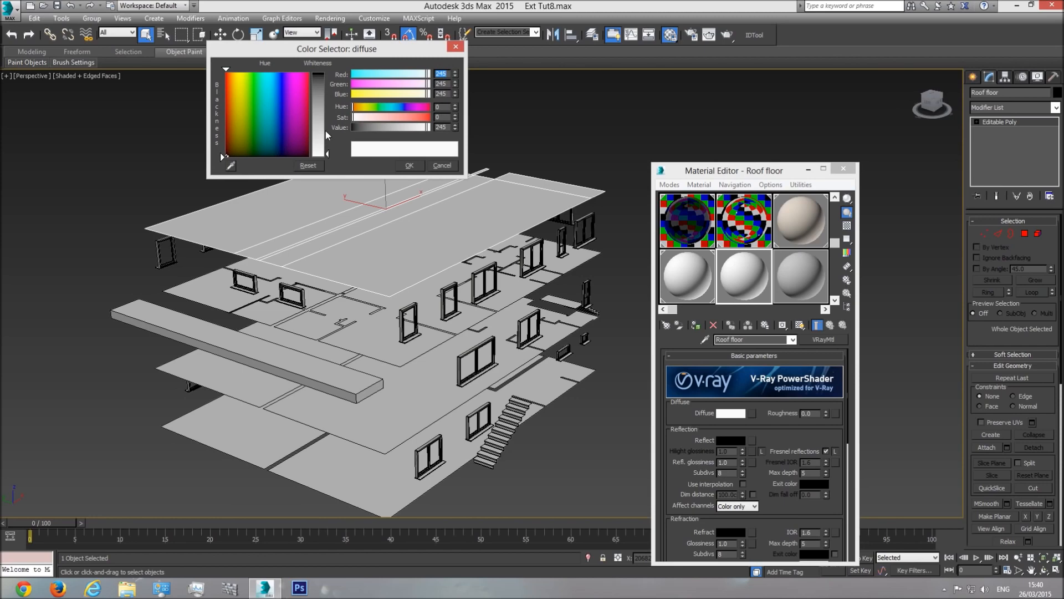
{"action": "left_click_drag", "start_coordinate": [327, 122], "coordinate": [327, 117]}
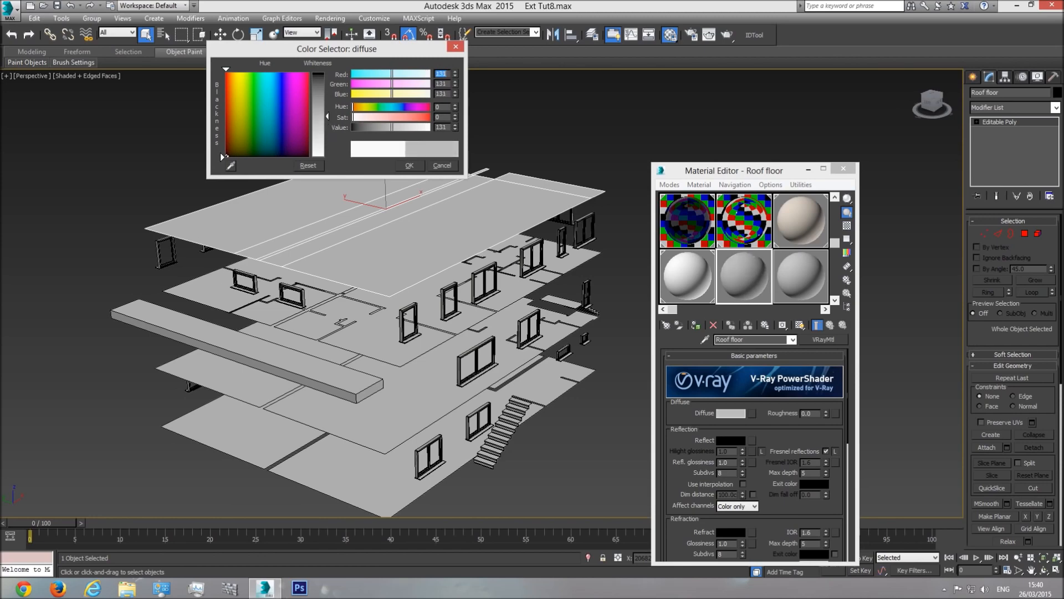
{"action": "left_click", "coordinate": [409, 165]}
{"action": "left_click", "coordinate": [698, 327]}
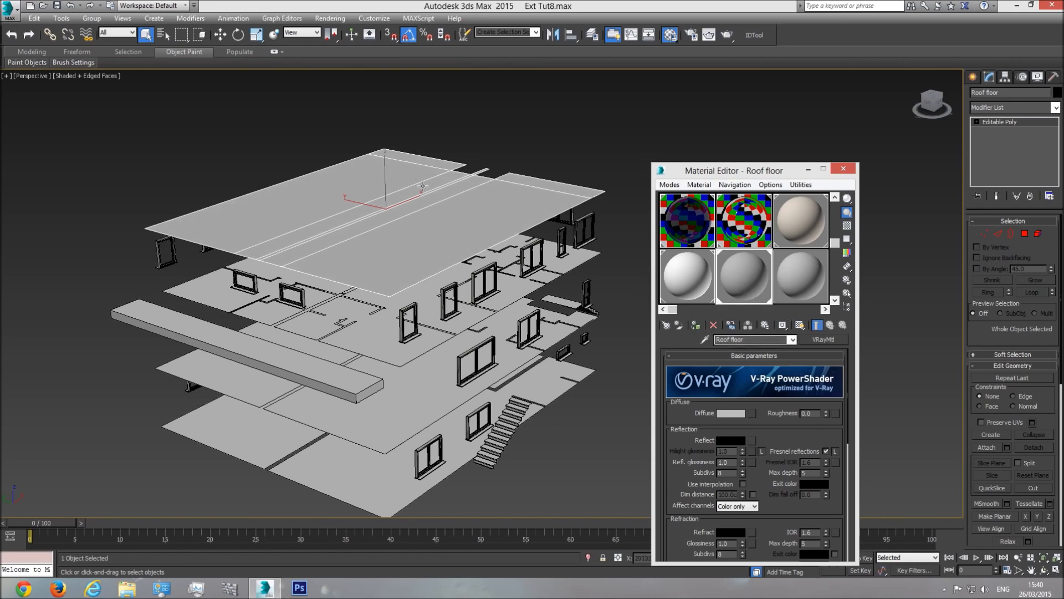
{"action": "right_click", "coordinate": [422, 209]}
Step: Hide the roof slab and zoom in on the Lvl2 floor plan beneath
{"action": "left_click", "coordinate": [455, 176]}
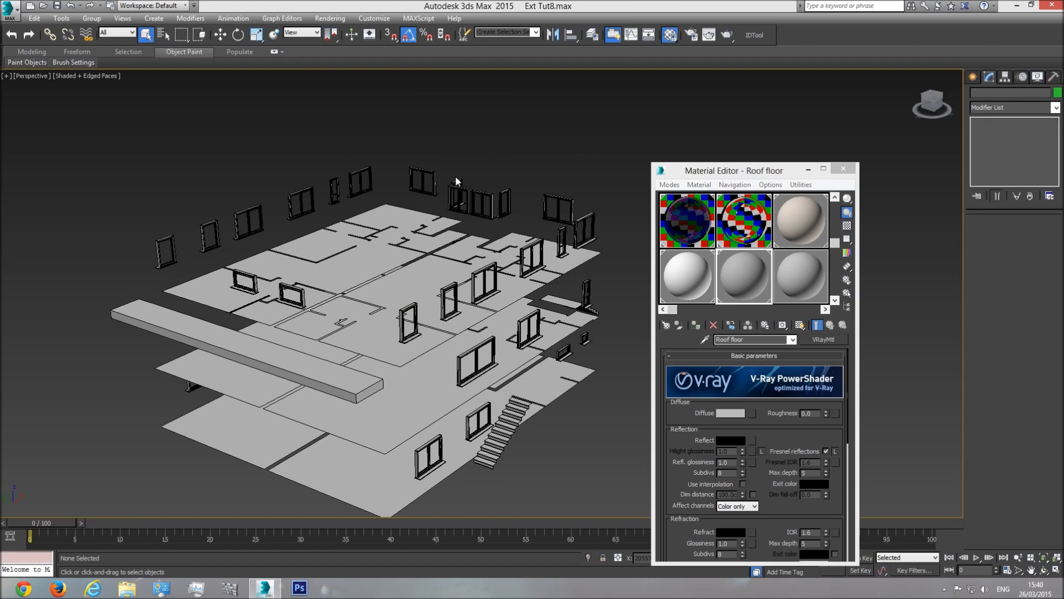
{"action": "scroll", "coordinate": [376, 237], "scroll_direction": "up", "scroll_amount": 5}
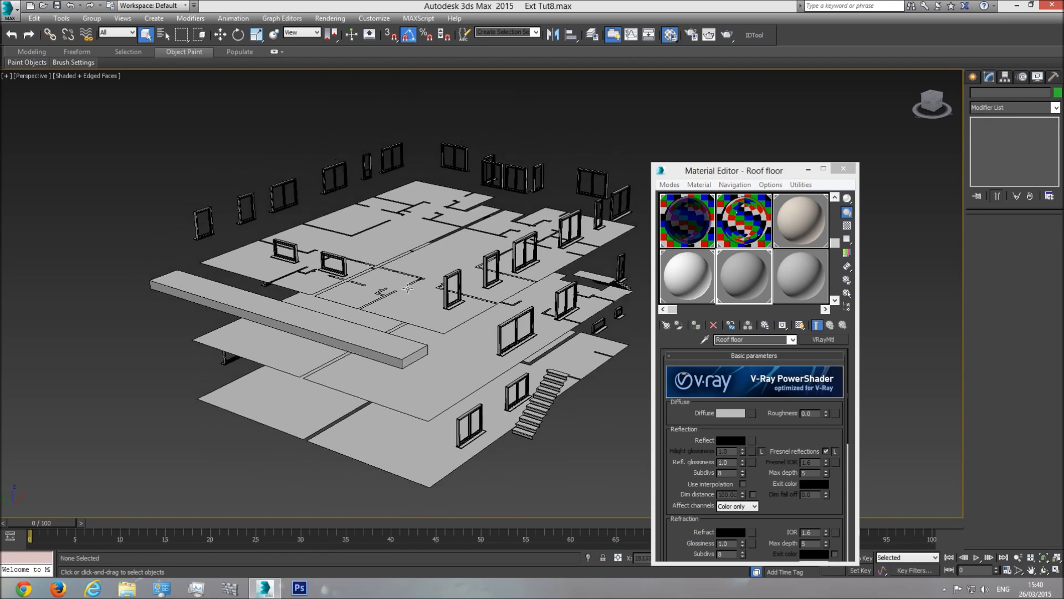
{"action": "scroll", "coordinate": [429, 292], "scroll_direction": "down", "scroll_amount": 3}
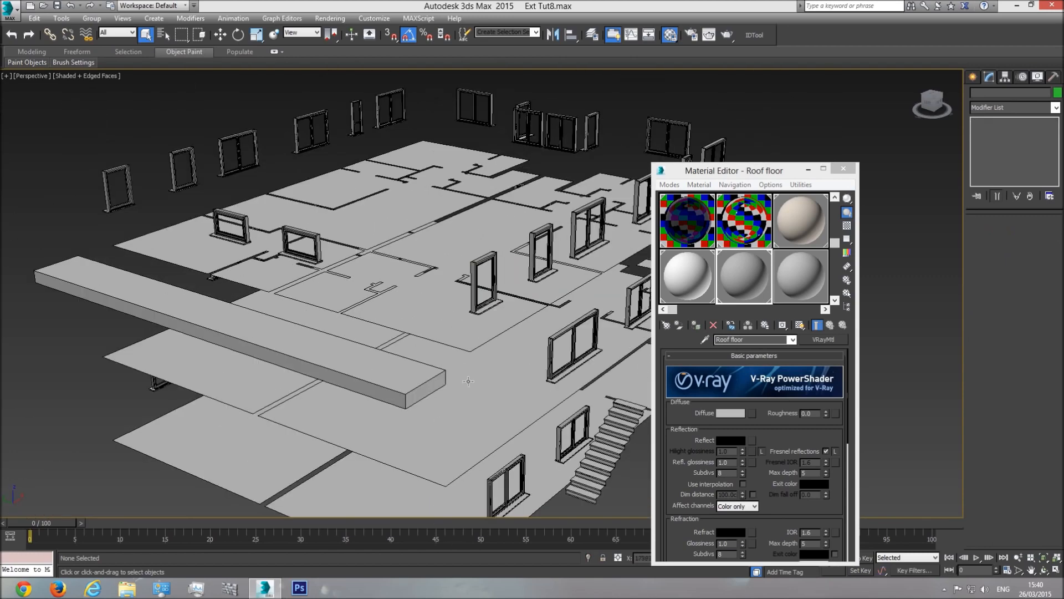
{"action": "scroll", "coordinate": [487, 311], "scroll_direction": "up", "scroll_amount": 6}
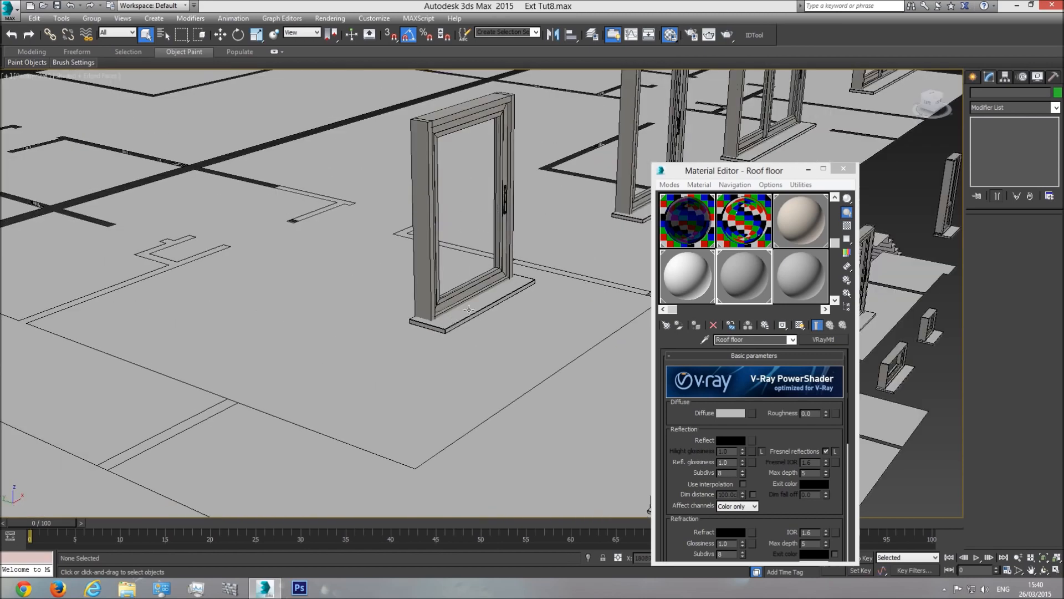
{"action": "scroll", "coordinate": [469, 310], "scroll_direction": "down", "scroll_amount": 4}
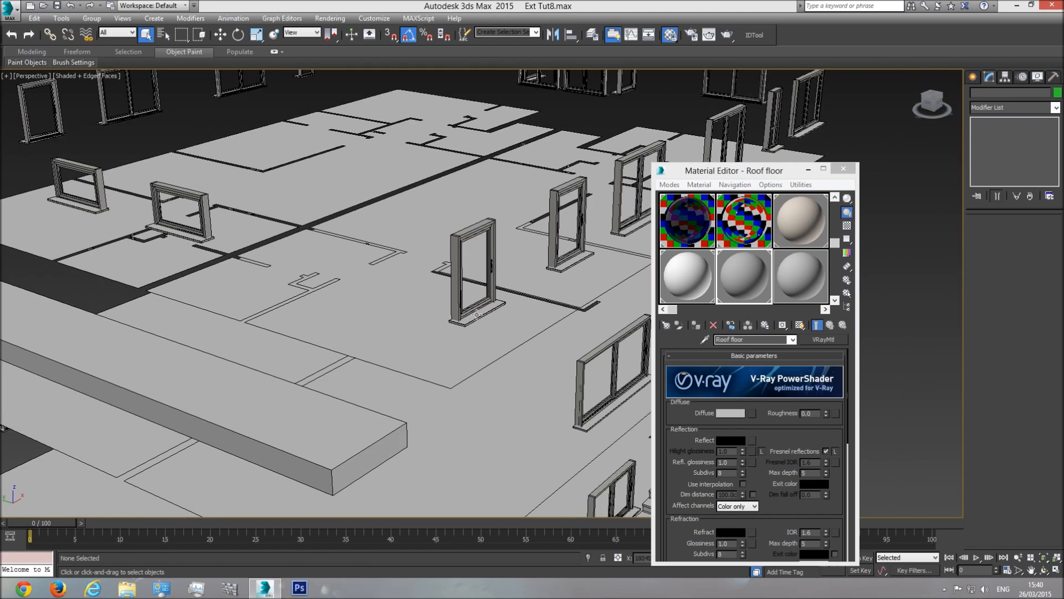
Step: Select the long balcony beam and add an Edit Poly modifier to it
{"action": "scroll", "coordinate": [453, 308], "scroll_direction": "down", "scroll_amount": 5}
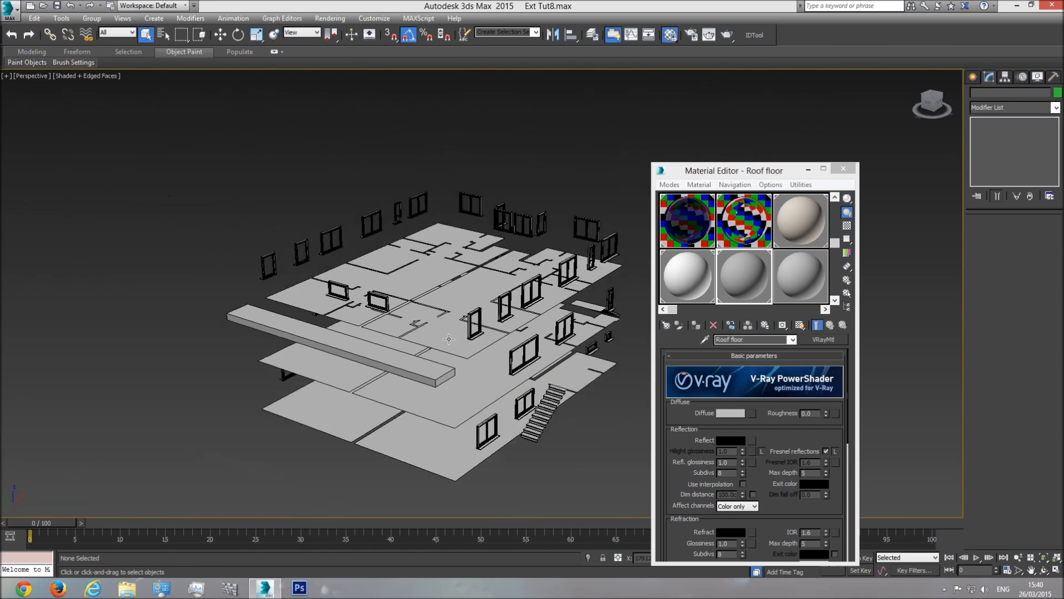
{"action": "scroll", "coordinate": [449, 339], "scroll_direction": "up", "scroll_amount": 2}
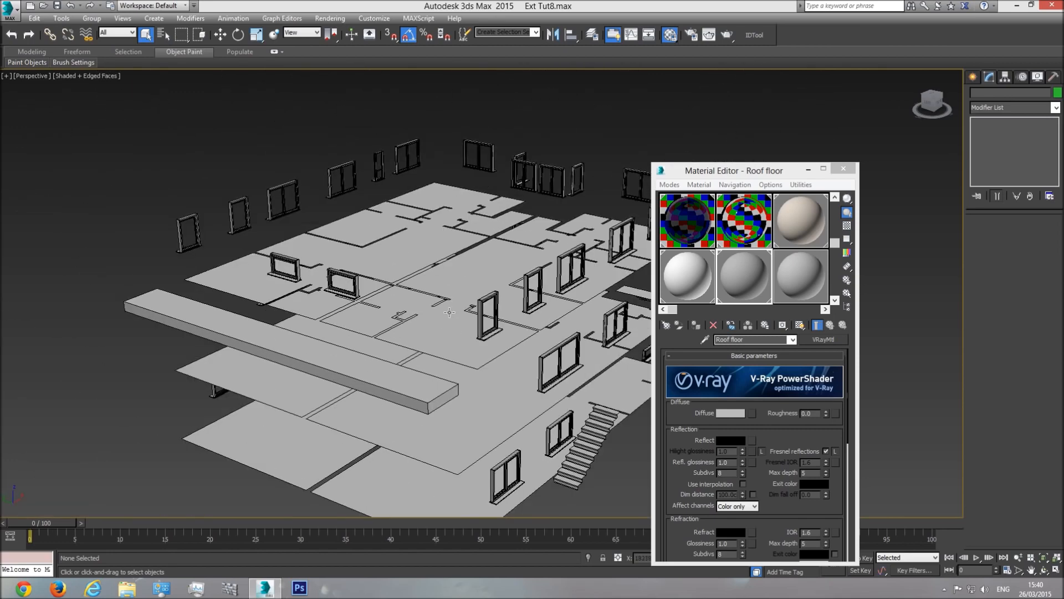
{"action": "left_click", "coordinate": [422, 387]}
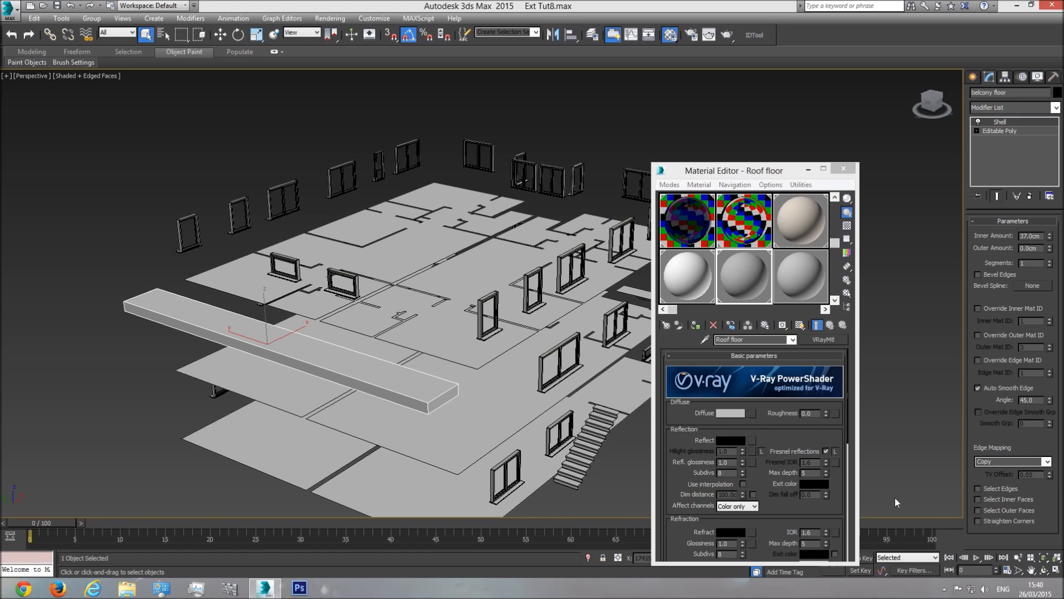
{"action": "left_click", "coordinate": [1045, 569]}
{"action": "left_click_drag", "start_coordinate": [451, 346], "coordinate": [515, 266]}
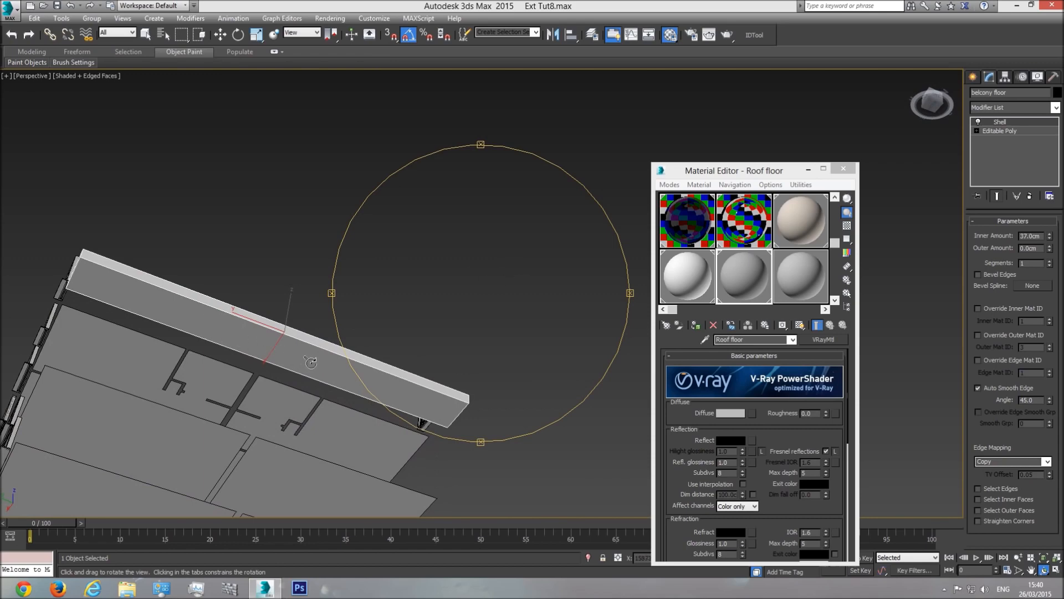
{"action": "left_click_drag", "start_coordinate": [449, 323], "coordinate": [441, 338]}
{"action": "left_click", "coordinate": [1056, 107]}
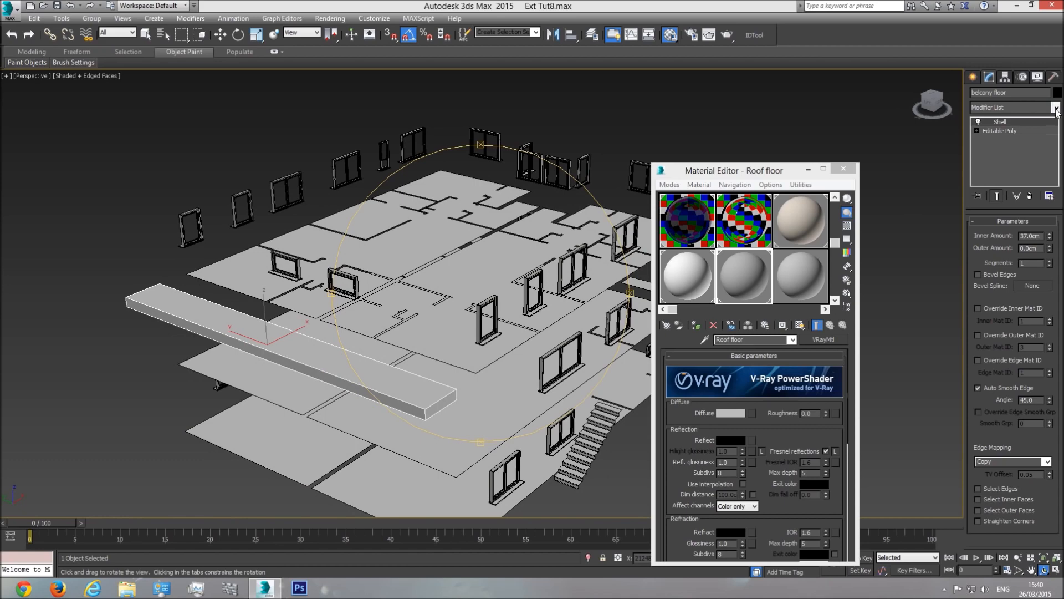
{"action": "left_click", "coordinate": [1009, 420]}
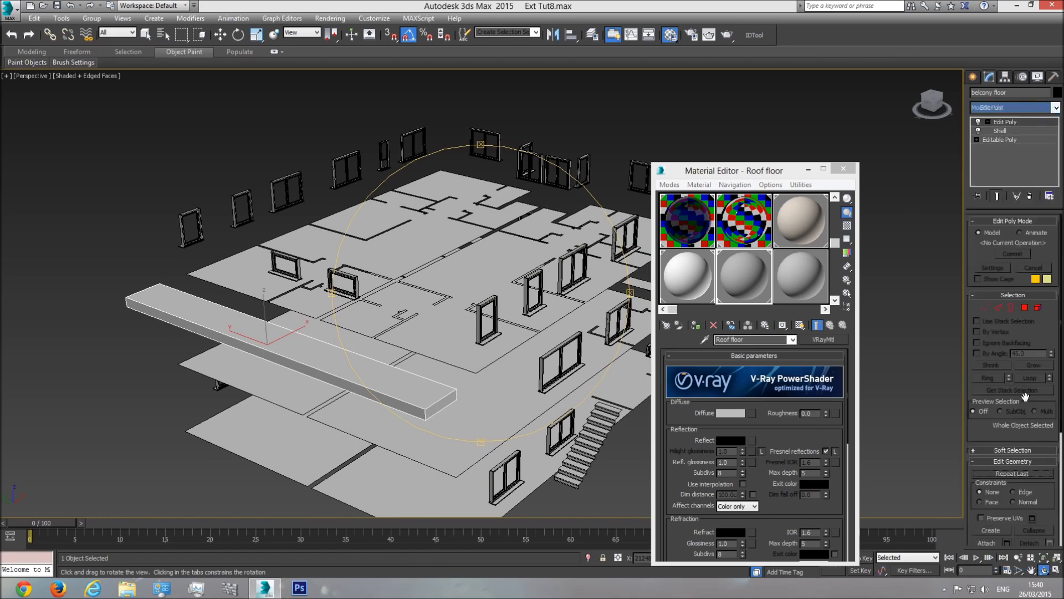
Step: Detach the beam's top face as a separate object and start renaming it 'belcony floor'
{"action": "left_click", "coordinate": [1025, 308]}
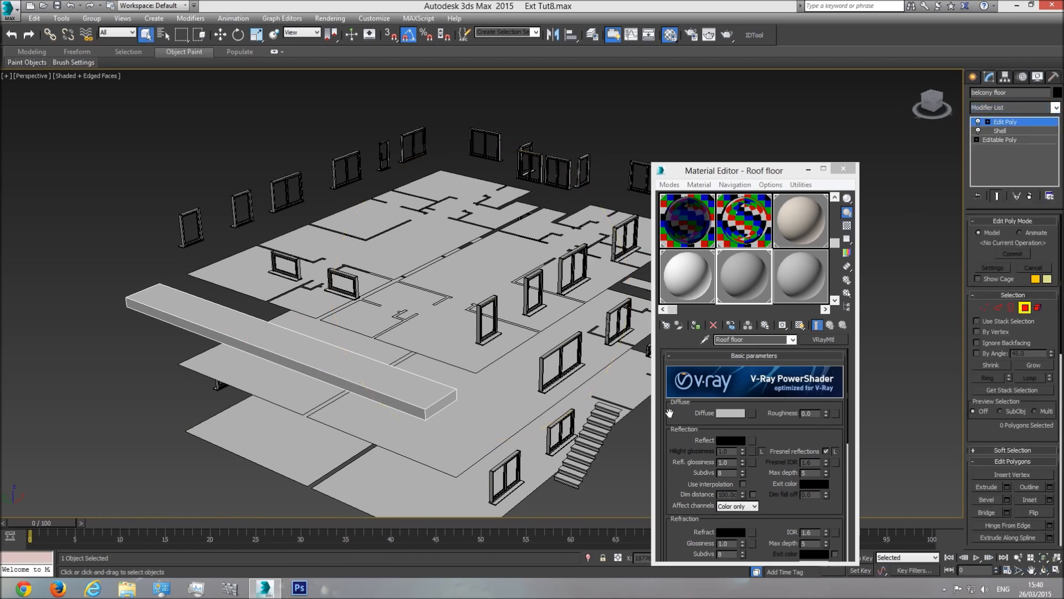
{"action": "left_click", "coordinate": [374, 380]}
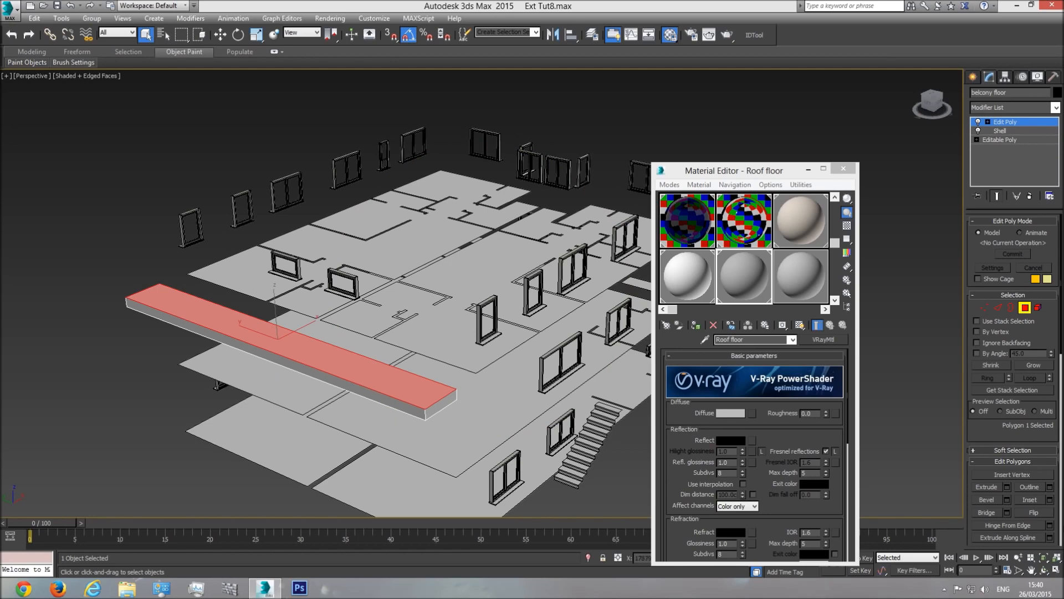
{"action": "scroll", "coordinate": [1028, 438], "scroll_direction": "down", "scroll_amount": 3}
{"action": "scroll", "coordinate": [1047, 500], "scroll_direction": "down", "scroll_amount": 2}
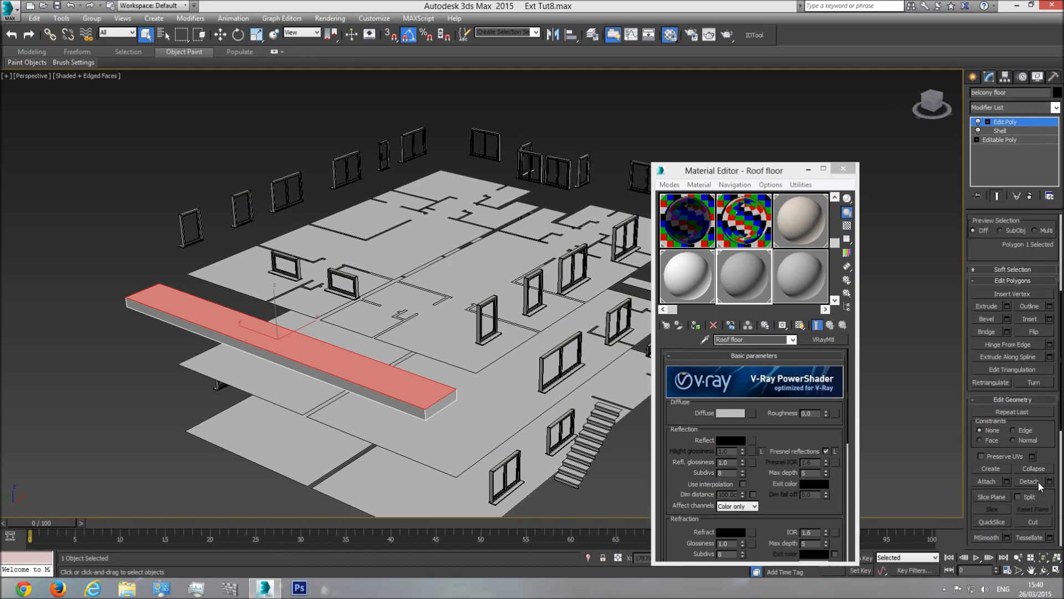
{"action": "left_click", "coordinate": [1039, 482]}
{"action": "left_click", "coordinate": [1022, 123]}
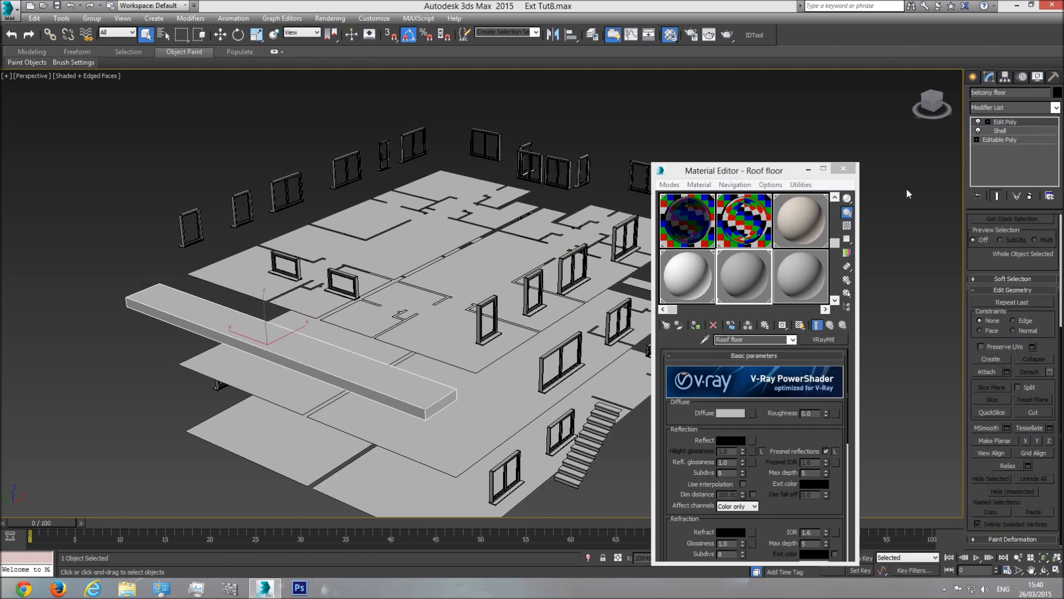
{"action": "left_click", "coordinate": [385, 382]}
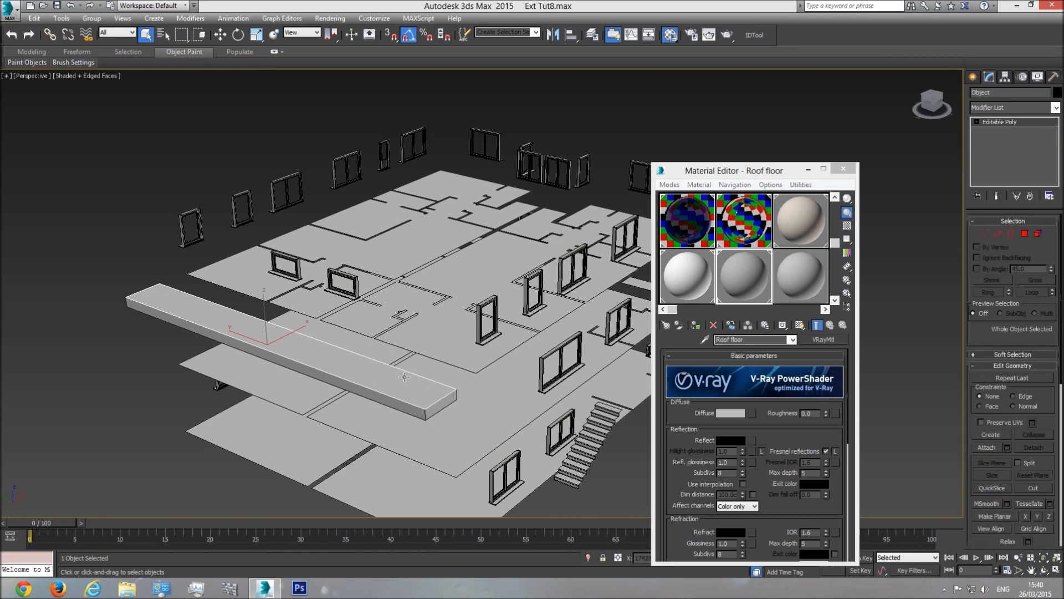
{"action": "left_click", "coordinate": [1014, 93]}
{"action": "type", "text": "B"}
Step: Assign the Int walls material to the balcony beam
{"action": "left_click", "coordinate": [421, 410]}
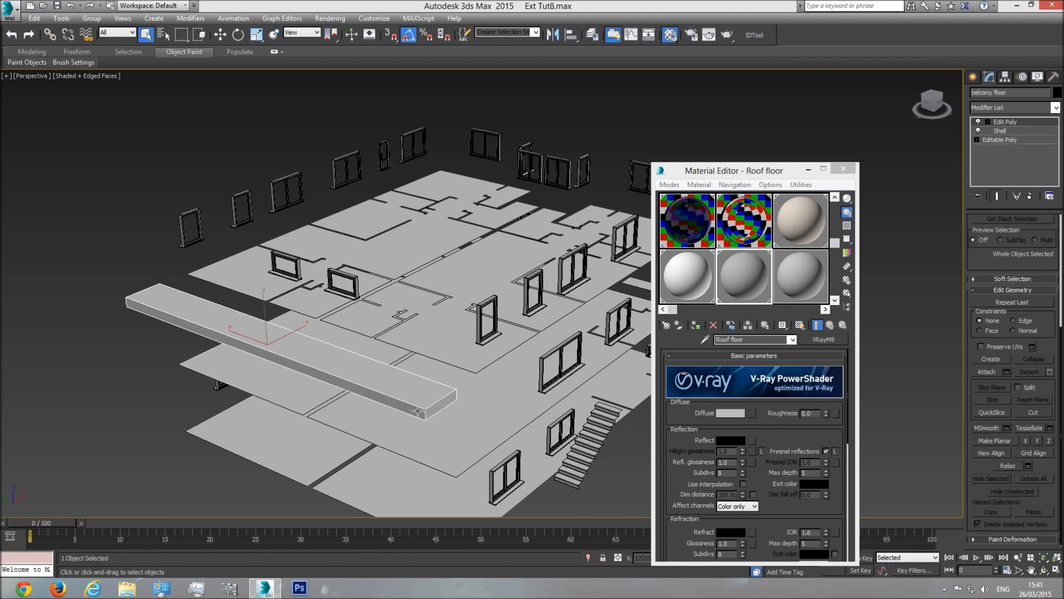
{"action": "left_click", "coordinate": [1045, 571]}
{"action": "left_click_drag", "start_coordinate": [452, 346], "coordinate": [544, 265]}
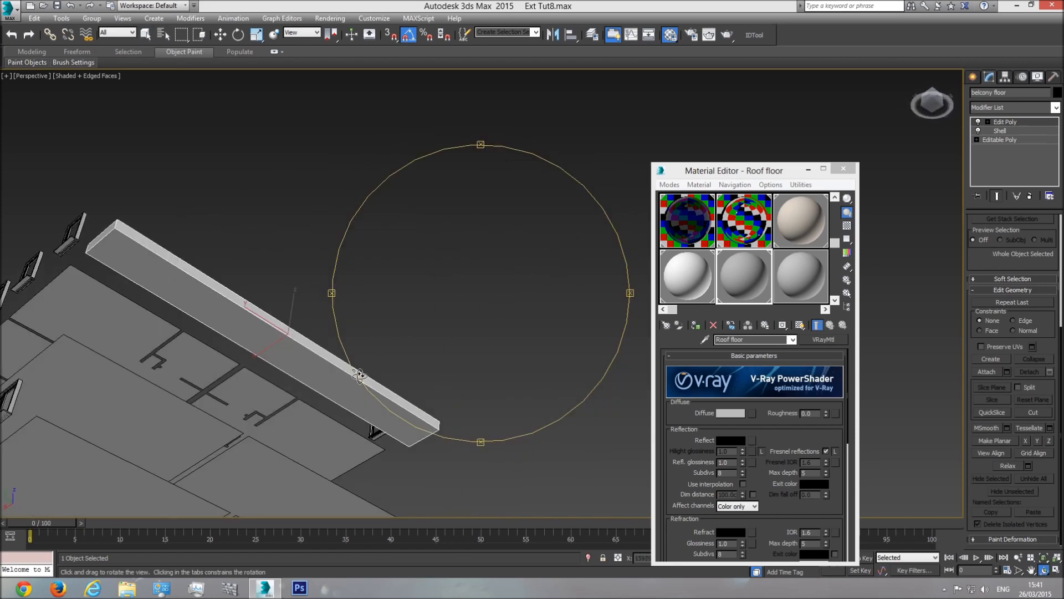
{"action": "left_click_drag", "start_coordinate": [471, 357], "coordinate": [566, 333]}
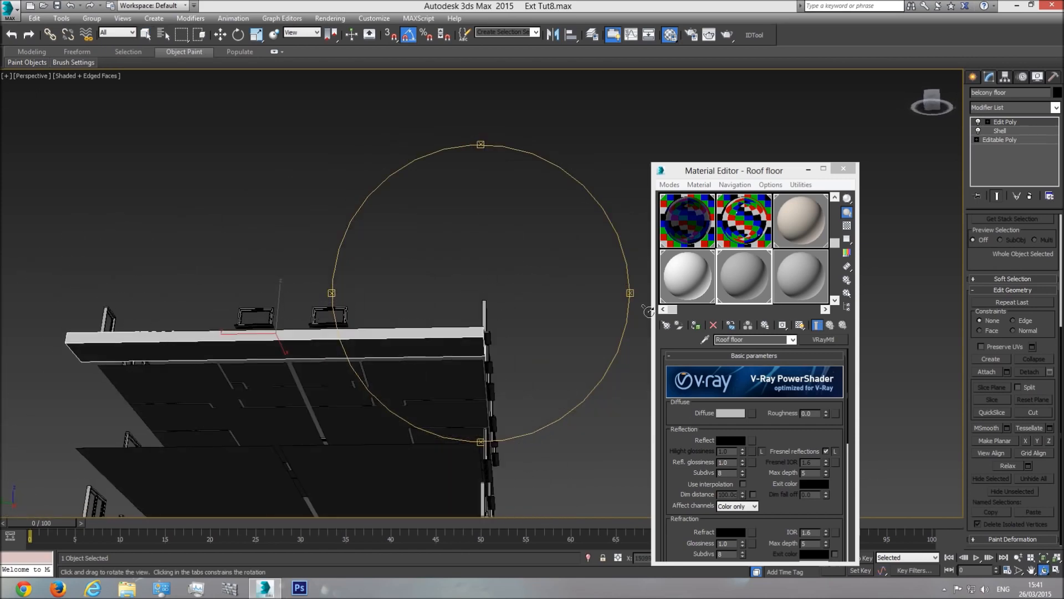
{"action": "left_click", "coordinate": [681, 274]}
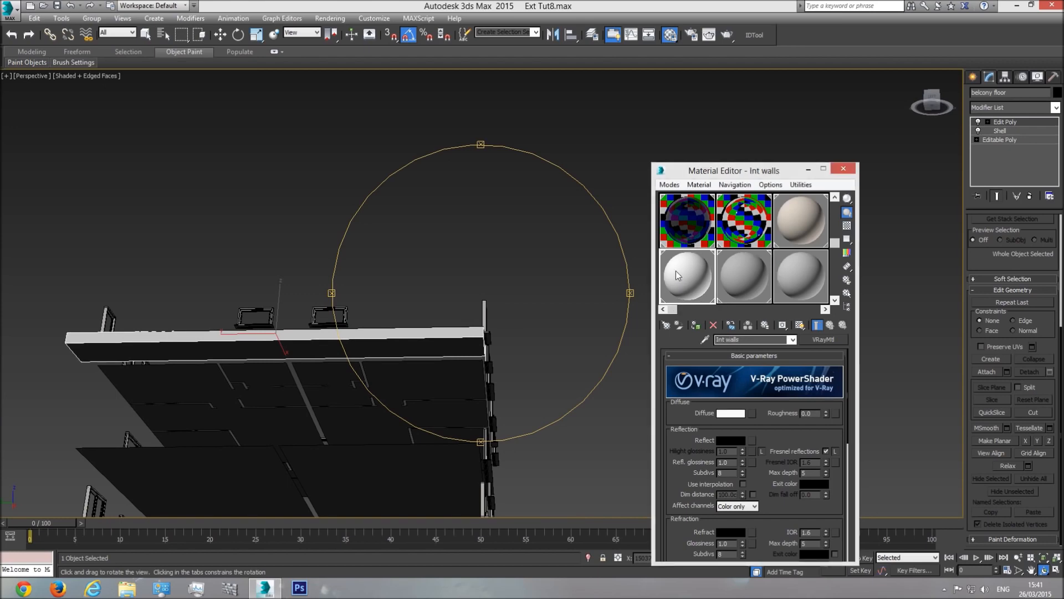
{"action": "left_click", "coordinate": [697, 325]}
Step: Hide the balcony beam with Hide Selection
{"action": "left_click_drag", "start_coordinate": [419, 320], "coordinate": [371, 388]}
{"action": "right_click", "coordinate": [408, 438]}
{"action": "right_click", "coordinate": [427, 419]}
{"action": "left_click", "coordinate": [488, 385]}
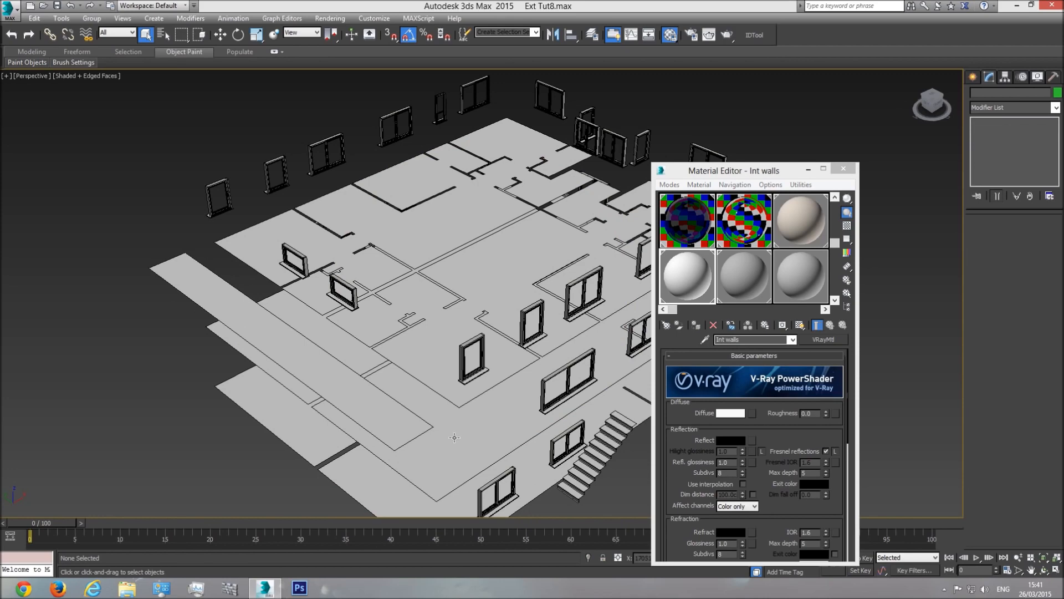
Step: Select the Lvl2 Floor slab and name an unused material slot 'int floors'
{"action": "middle_click_drag", "start_coordinate": [454, 435], "coordinate": [449, 287]}
{"action": "scroll", "coordinate": [450, 287], "scroll_direction": "down", "scroll_amount": 3}
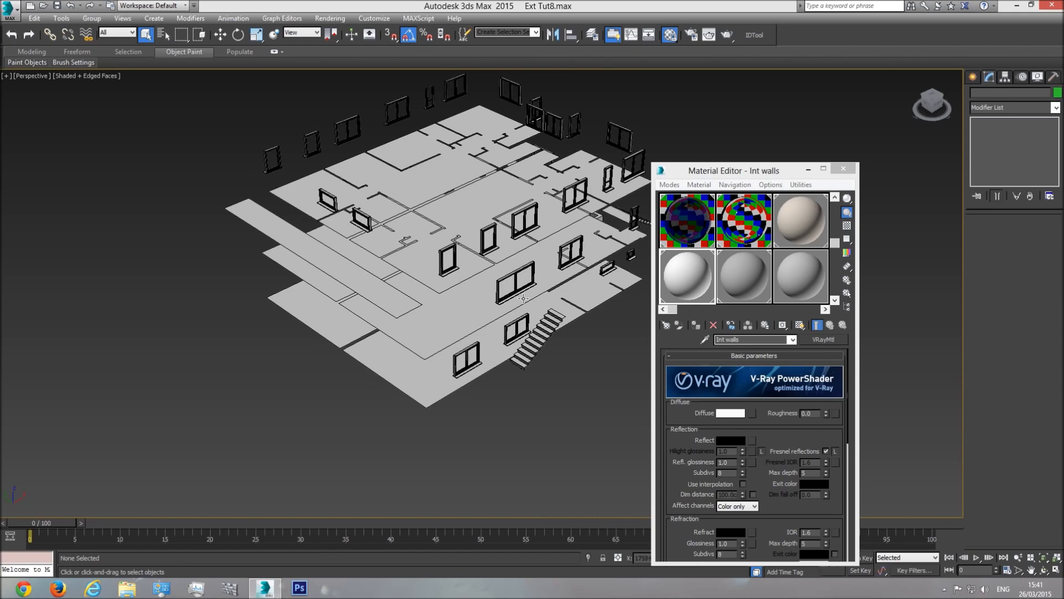
{"action": "scroll", "coordinate": [484, 295], "scroll_direction": "up", "scroll_amount": 4}
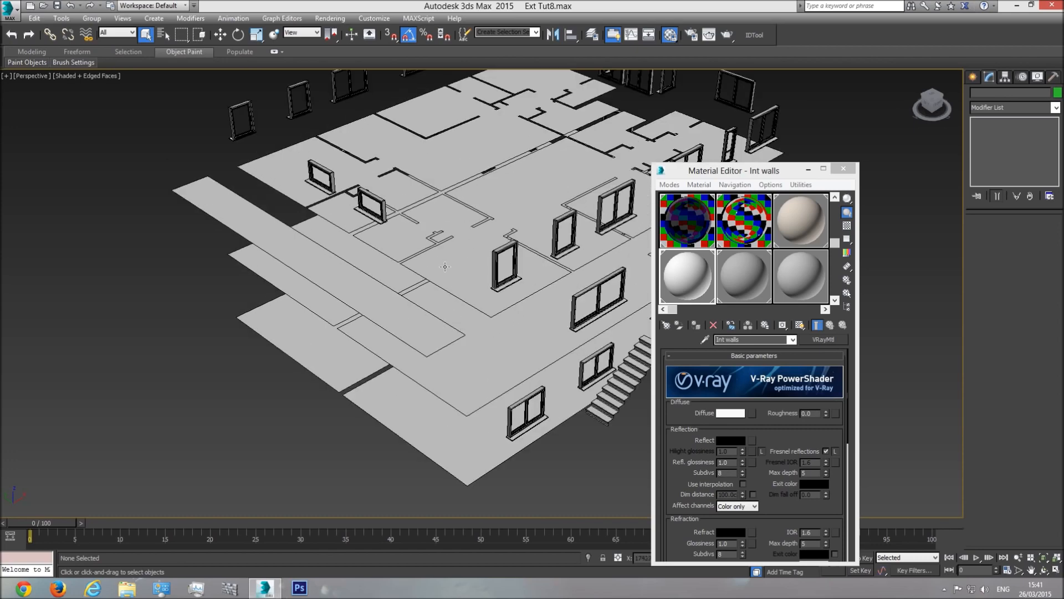
{"action": "left_click", "coordinate": [507, 273]}
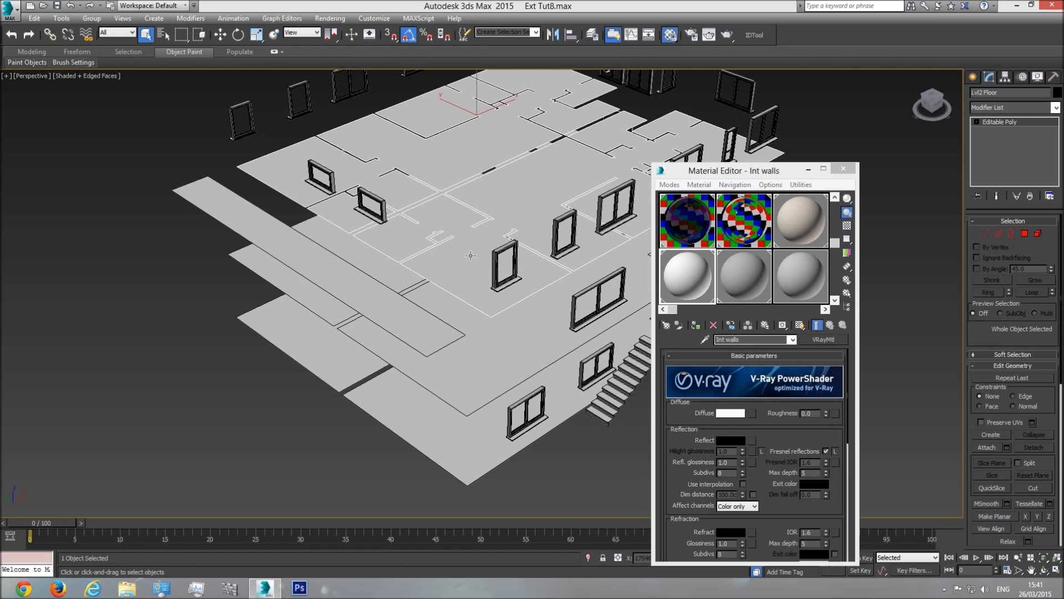
{"action": "left_click", "coordinate": [797, 271]}
{"action": "double_click", "coordinate": [775, 340]}
{"action": "type", "text": "int floors"}
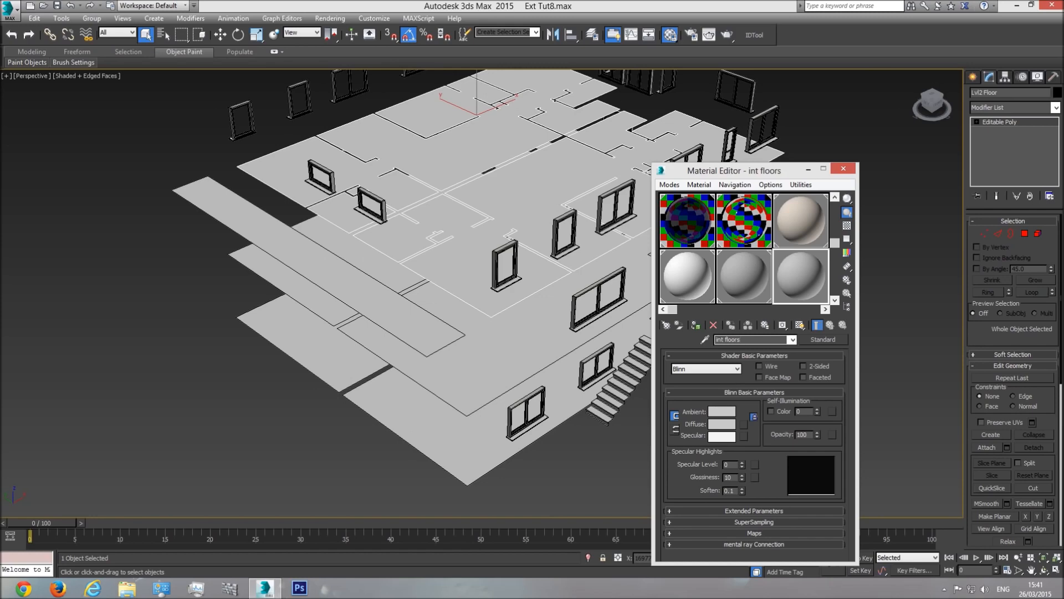
Step: Make int floors a VRayMtl and scroll down to its Maps rollout
{"action": "left_click", "coordinate": [824, 339]}
{"action": "double_click", "coordinate": [824, 455]}
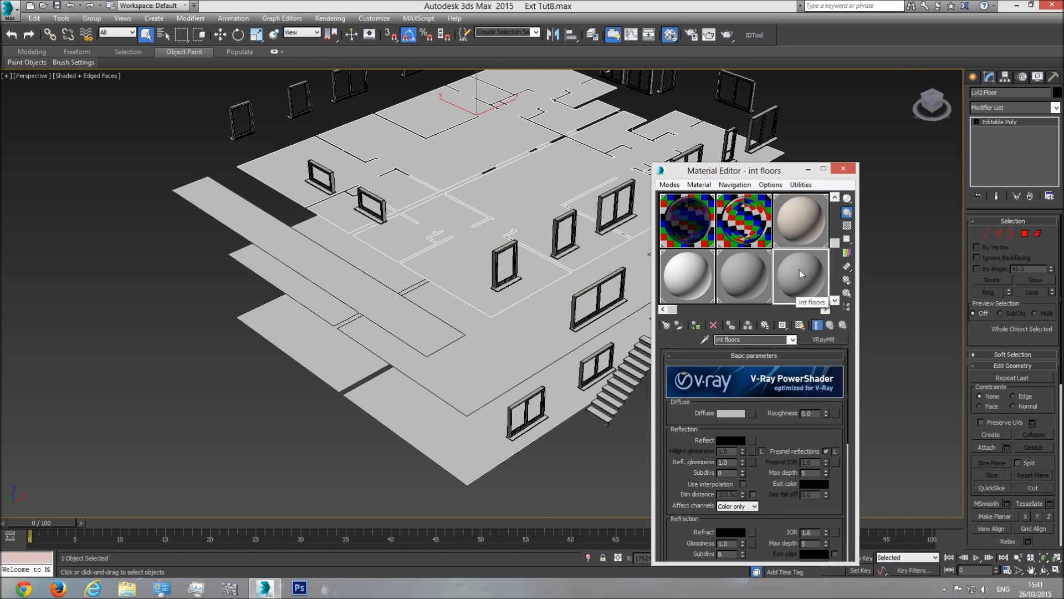
{"action": "left_click_drag", "start_coordinate": [780, 440], "coordinate": [775, 410]}
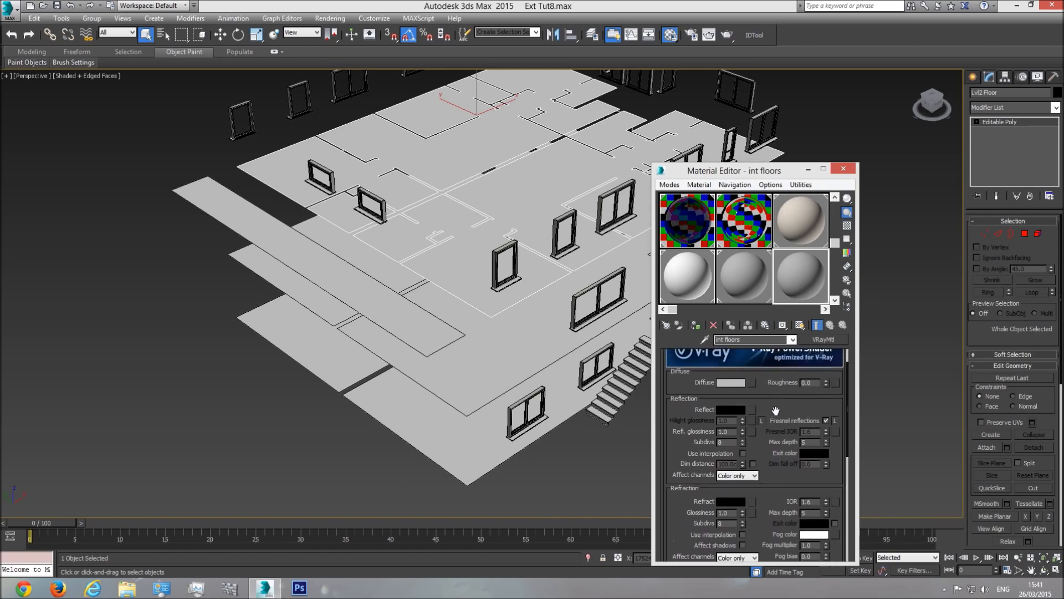
{"action": "scroll", "coordinate": [803, 409], "scroll_direction": "down", "scroll_amount": 5}
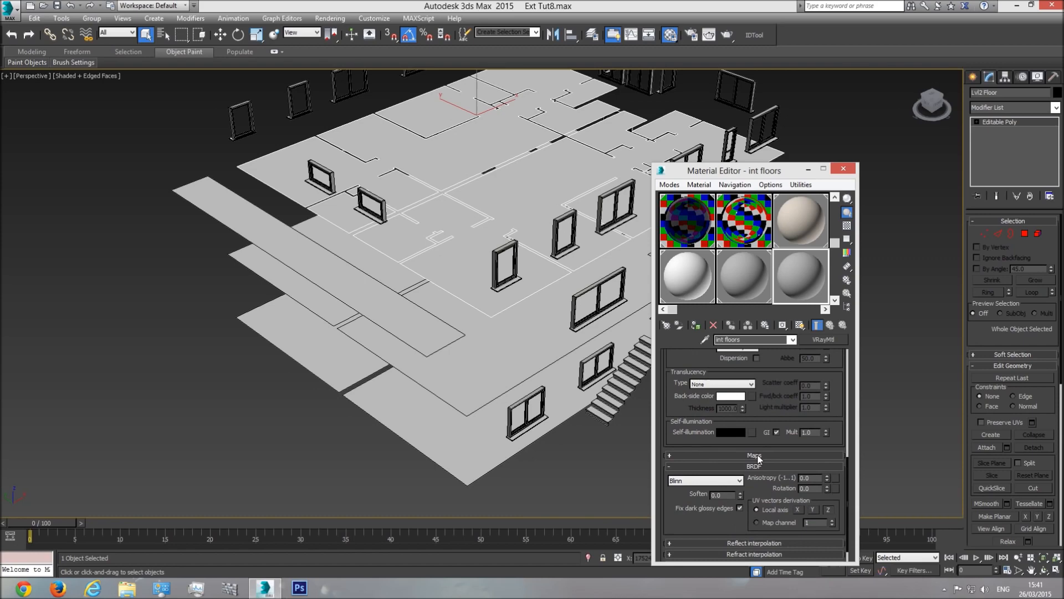
{"action": "scroll", "coordinate": [762, 458], "scroll_direction": "down", "scroll_amount": 5}
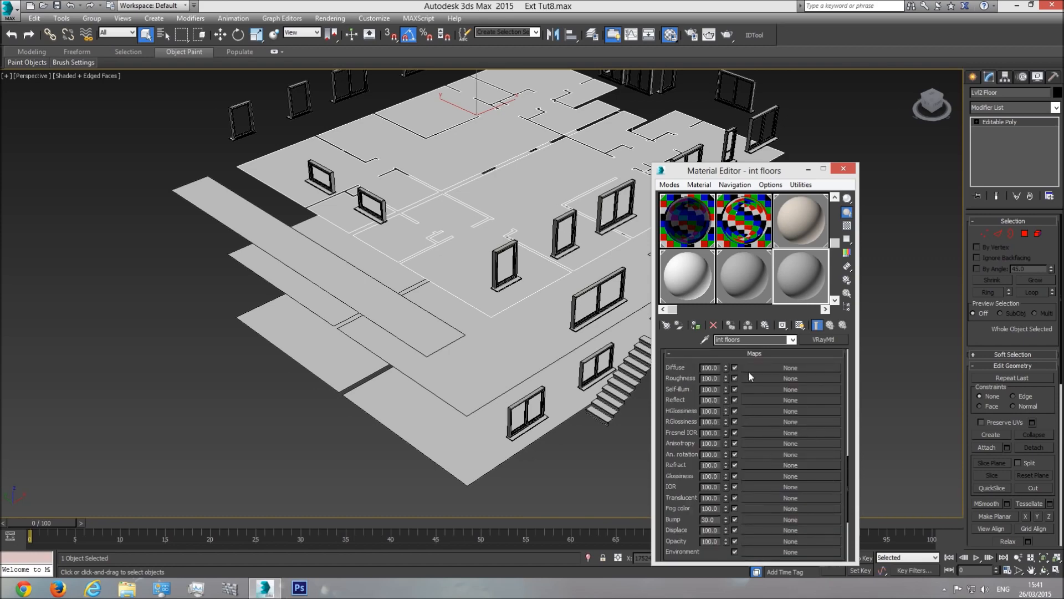
Step: Load a Tiles map into the int floors Diffuse slot and open a magnified sample preview
{"action": "left_click", "coordinate": [770, 368]}
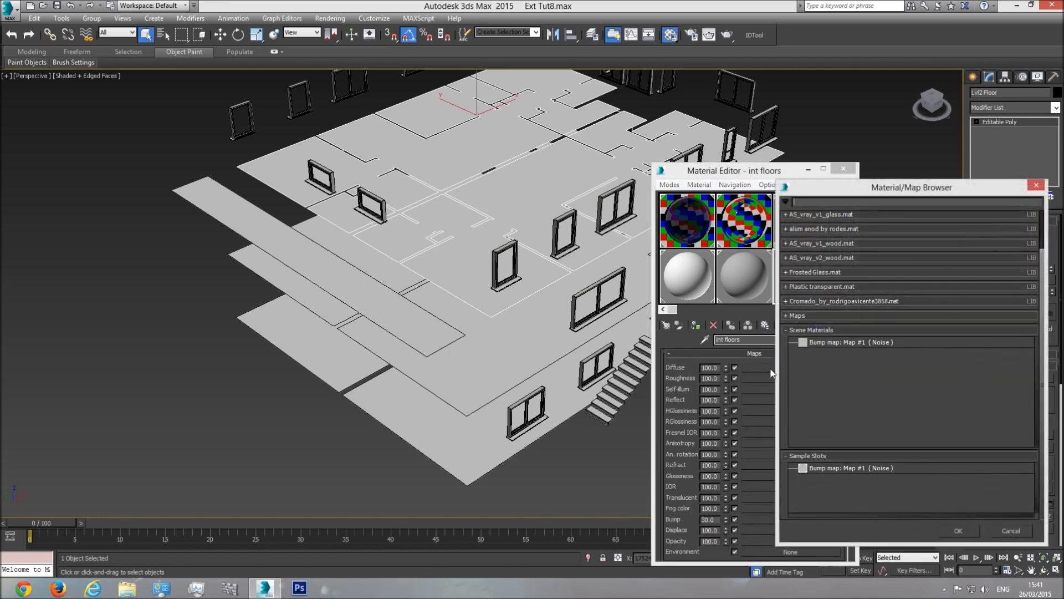
{"action": "left_click", "coordinate": [797, 315]}
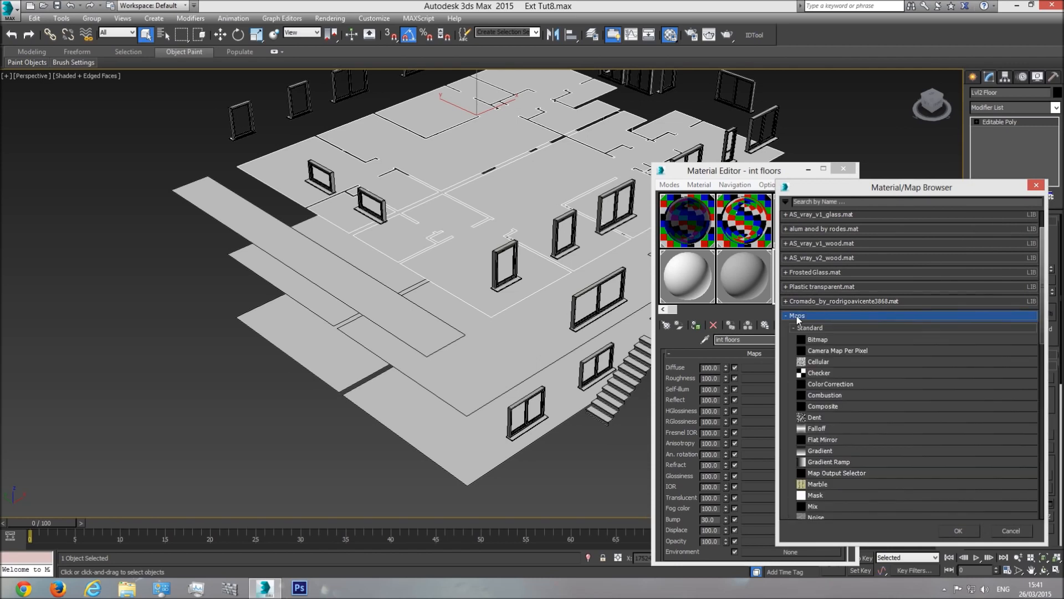
{"action": "left_click_drag", "start_coordinate": [1043, 311], "coordinate": [1040, 363]}
{"action": "scroll", "coordinate": [1019, 412], "scroll_direction": "down", "scroll_amount": 5}
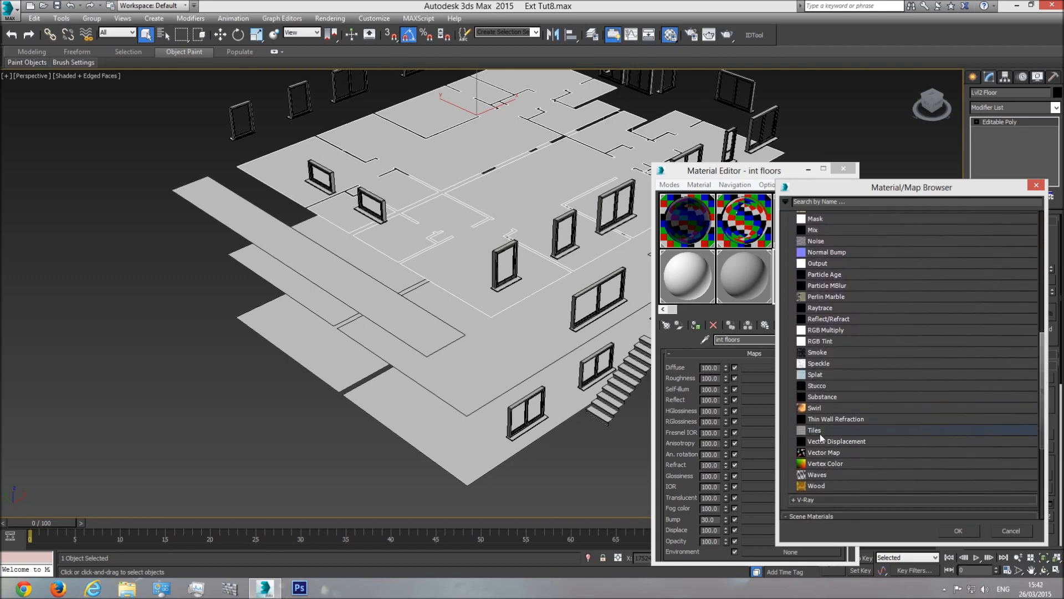
{"action": "double_click", "coordinate": [817, 431]}
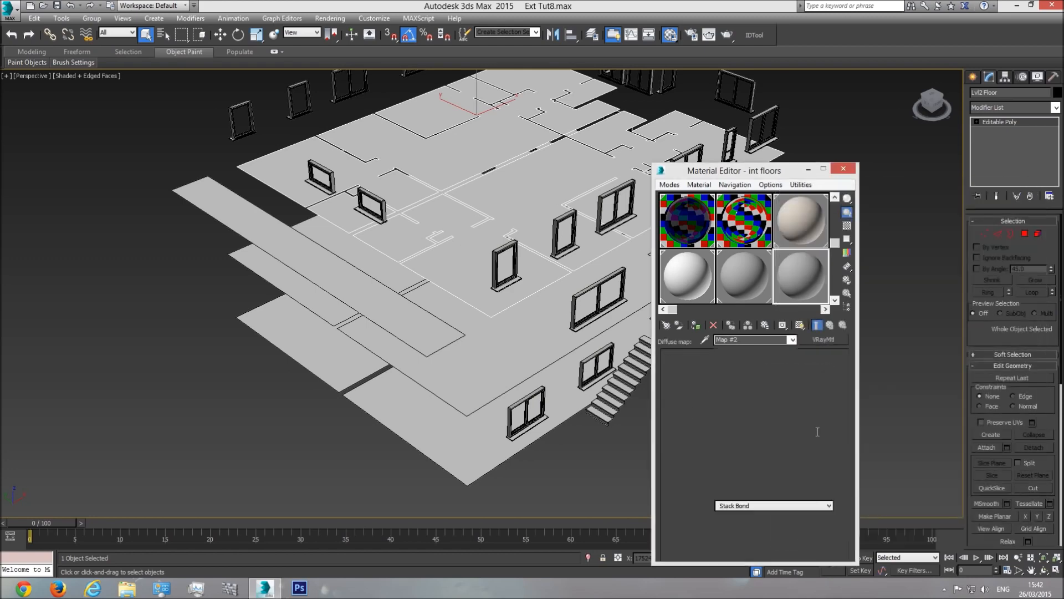
{"action": "double_click", "coordinate": [808, 280]}
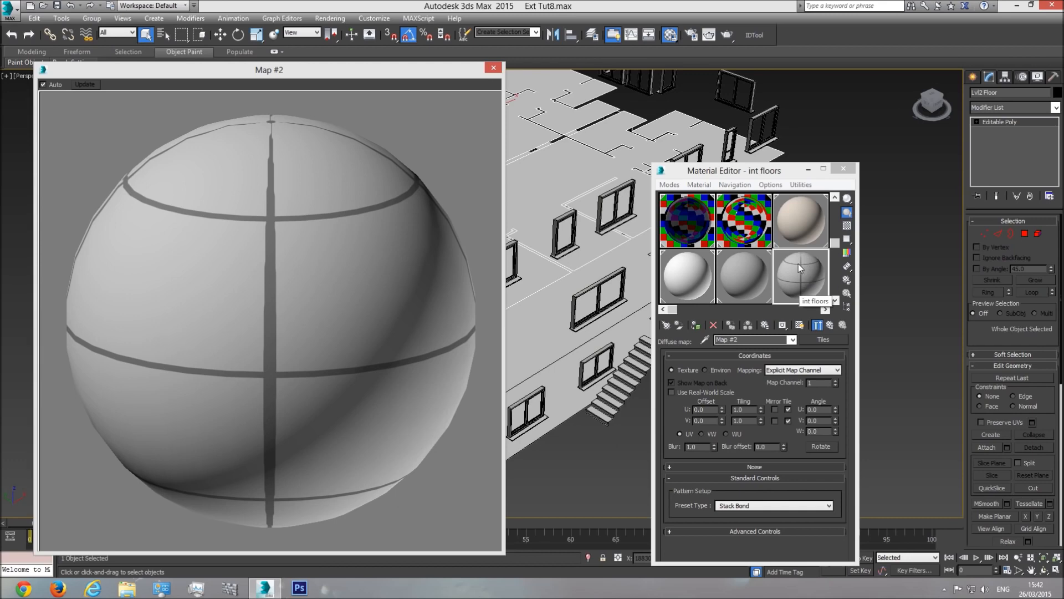
Step: Preview the material on a cube and expand the Tiles map's Advanced Controls for tiles and grout
{"action": "left_click", "coordinate": [847, 200]}
{"action": "left_click_drag", "start_coordinate": [849, 204], "coordinate": [885, 200]}
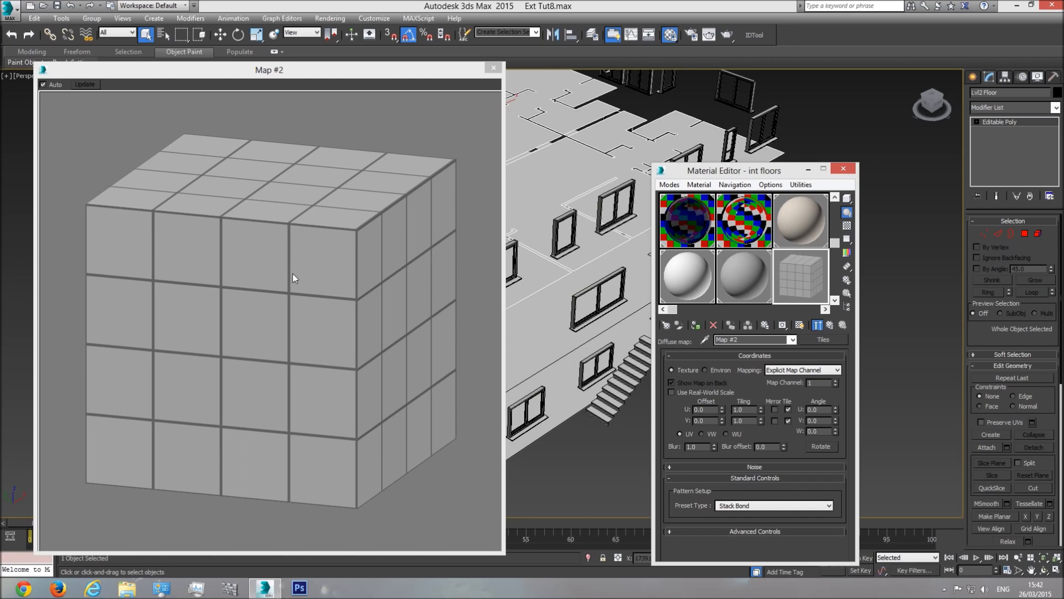
{"action": "left_click", "coordinate": [795, 338]}
{"action": "left_click", "coordinate": [754, 350]}
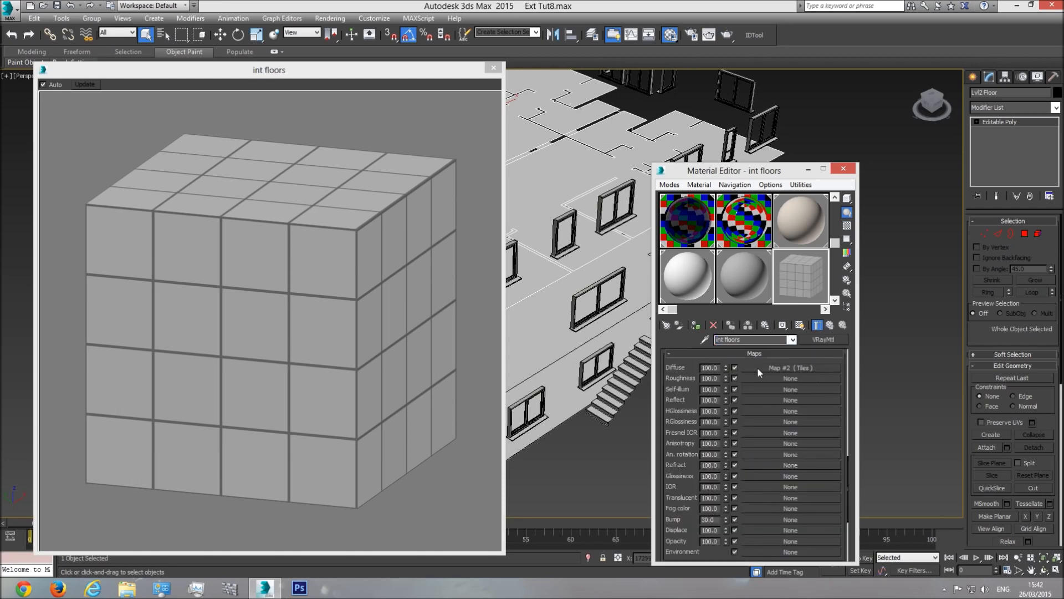
{"action": "left_click", "coordinate": [804, 367]}
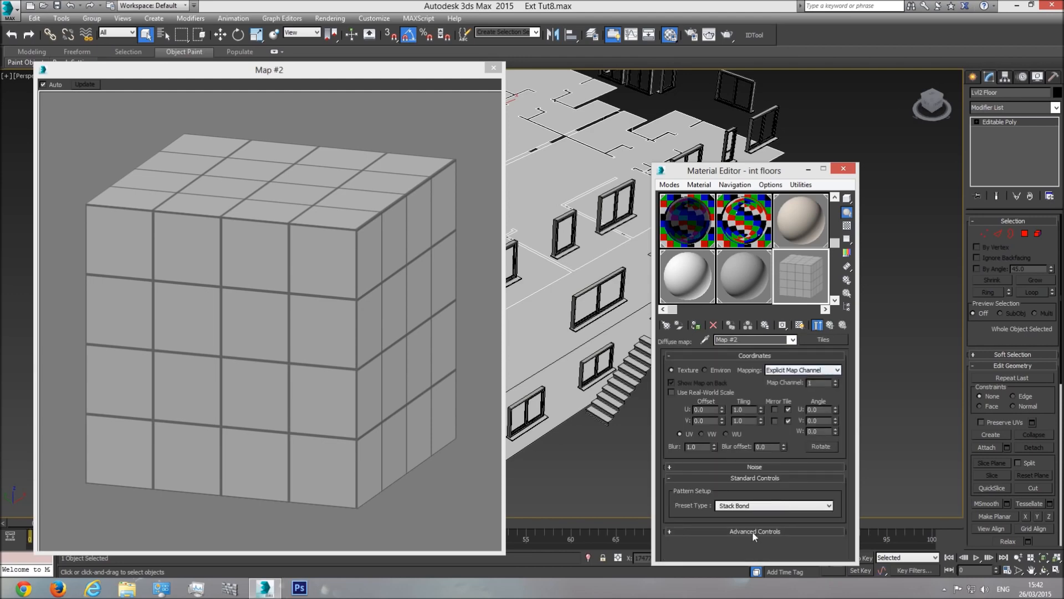
{"action": "left_click", "coordinate": [757, 530]}
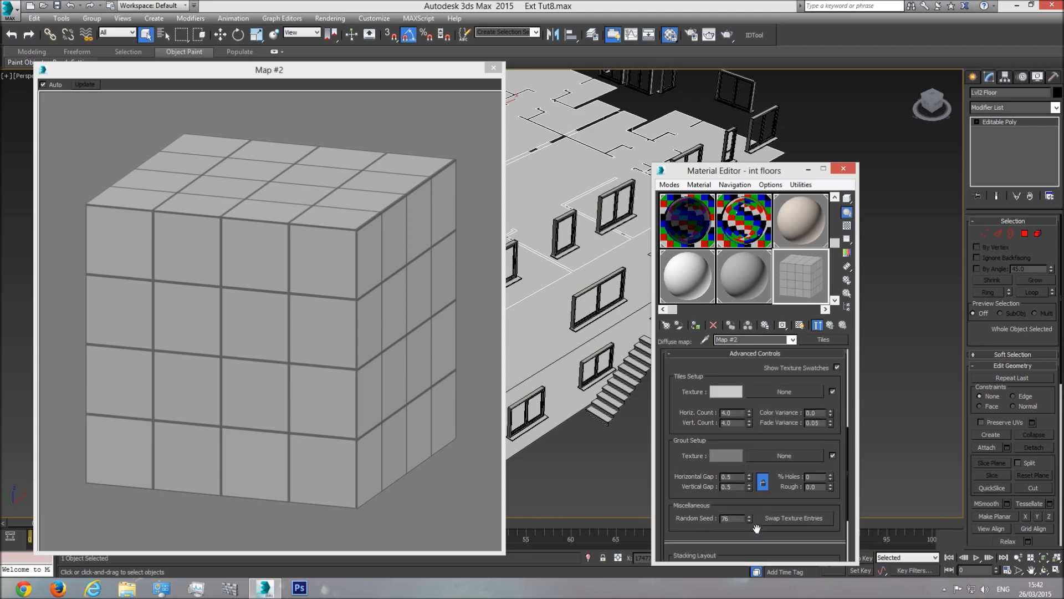
{"action": "left_click_drag", "start_coordinate": [738, 375], "coordinate": [736, 357]}
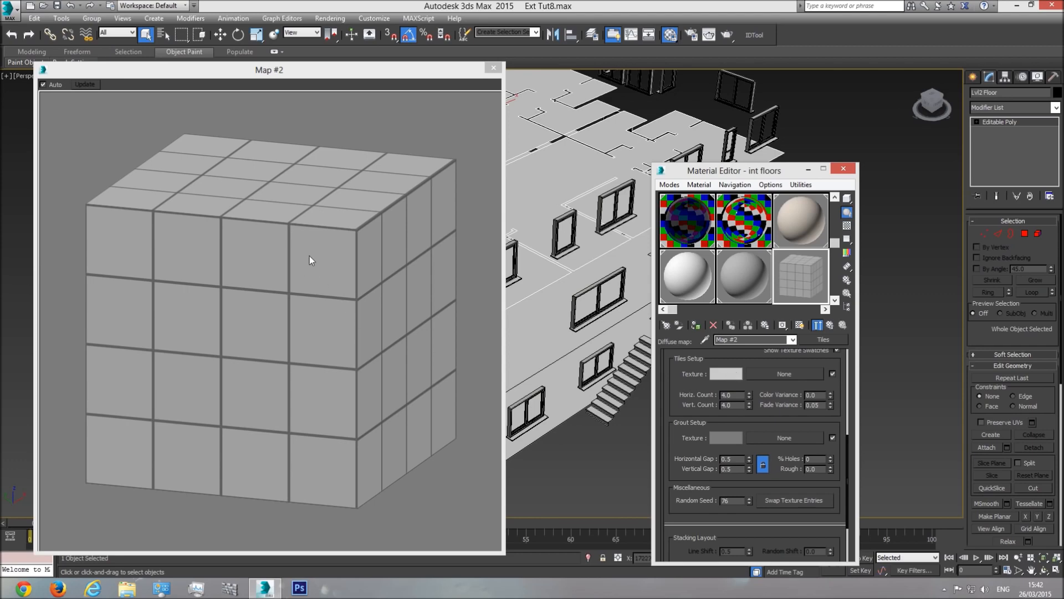
Step: Make the tile colour 240 grey and the grout colour 168 grey
{"action": "left_click", "coordinate": [725, 374]}
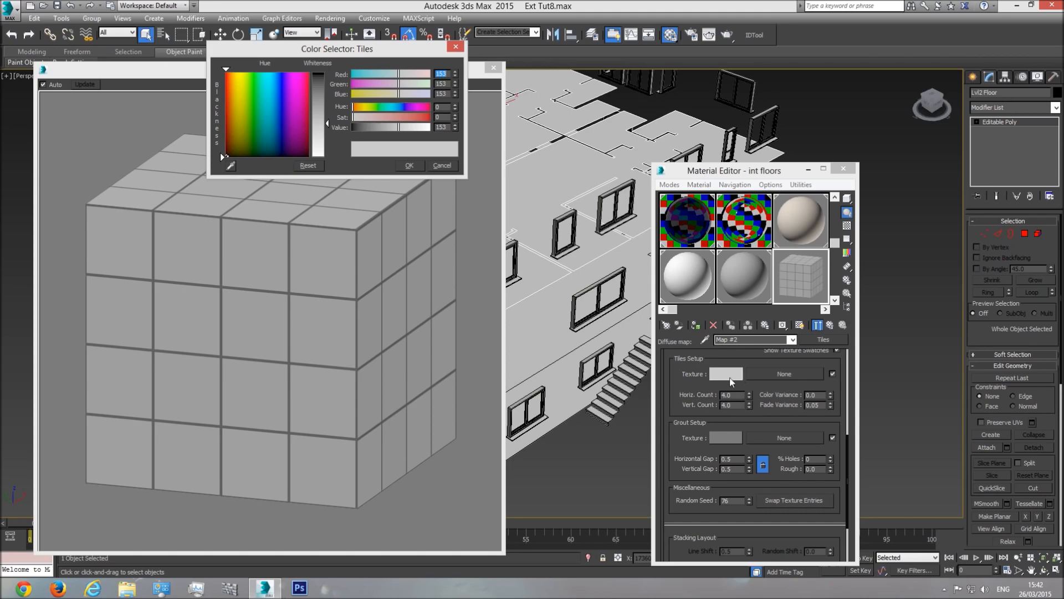
{"action": "left_click_drag", "start_coordinate": [327, 125], "coordinate": [328, 152]}
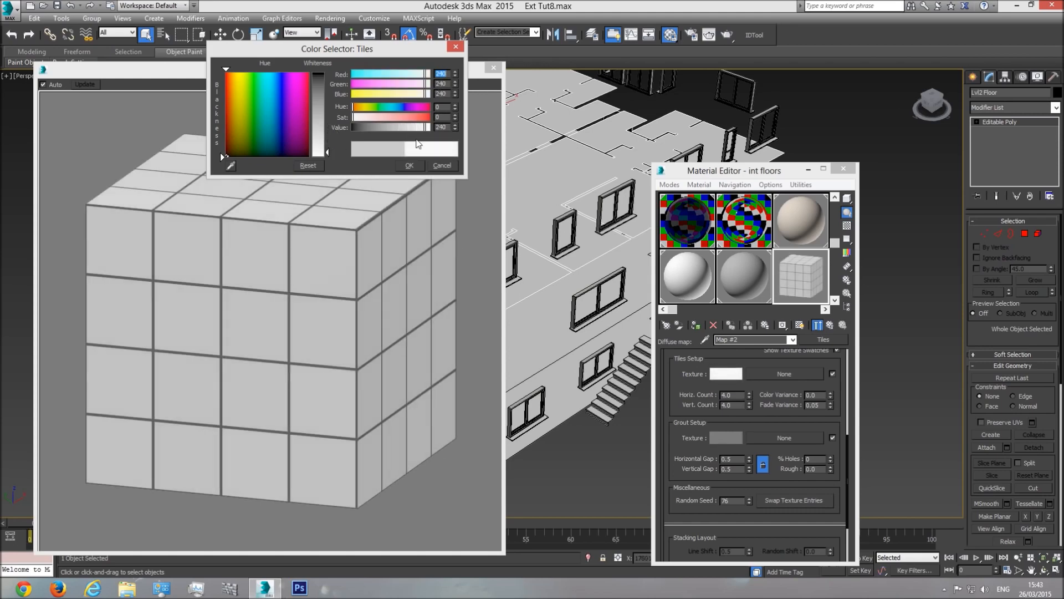
{"action": "left_click", "coordinate": [409, 166]}
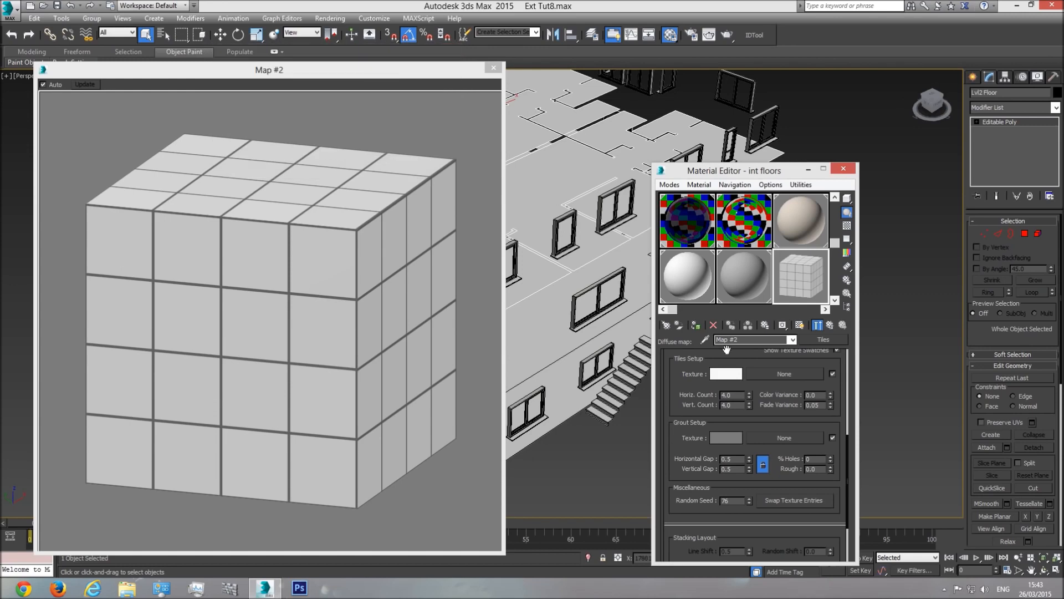
{"action": "left_click", "coordinate": [731, 438]}
{"action": "left_click_drag", "start_coordinate": [324, 90], "coordinate": [325, 133]}
{"action": "left_click", "coordinate": [409, 165]}
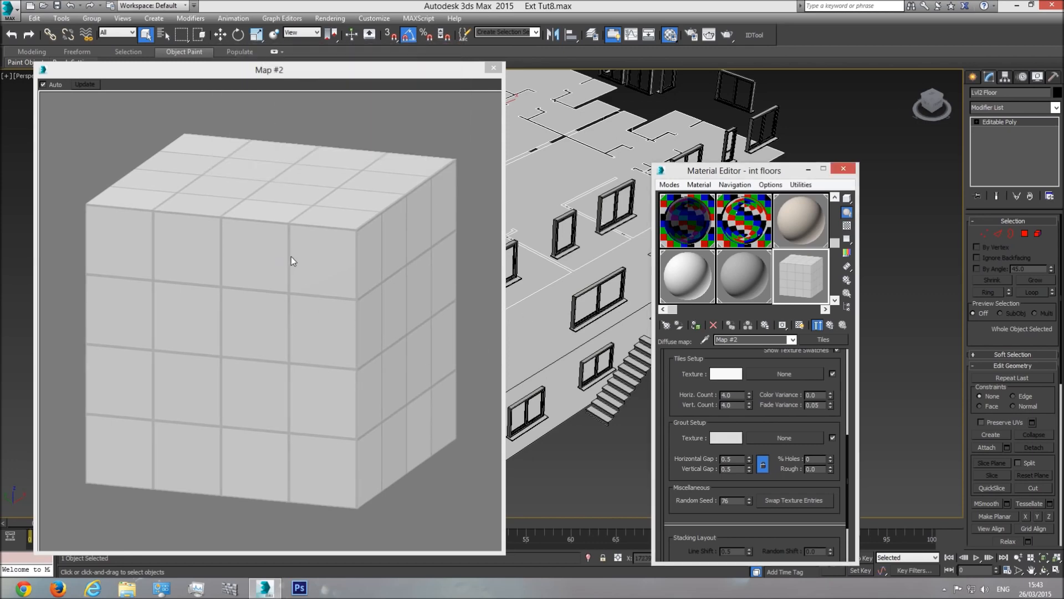
Step: Thin the horizontal grout gap to 0.1 and close the Map #2 preview window
{"action": "left_click_drag", "start_coordinate": [677, 463], "coordinate": [702, 406]}
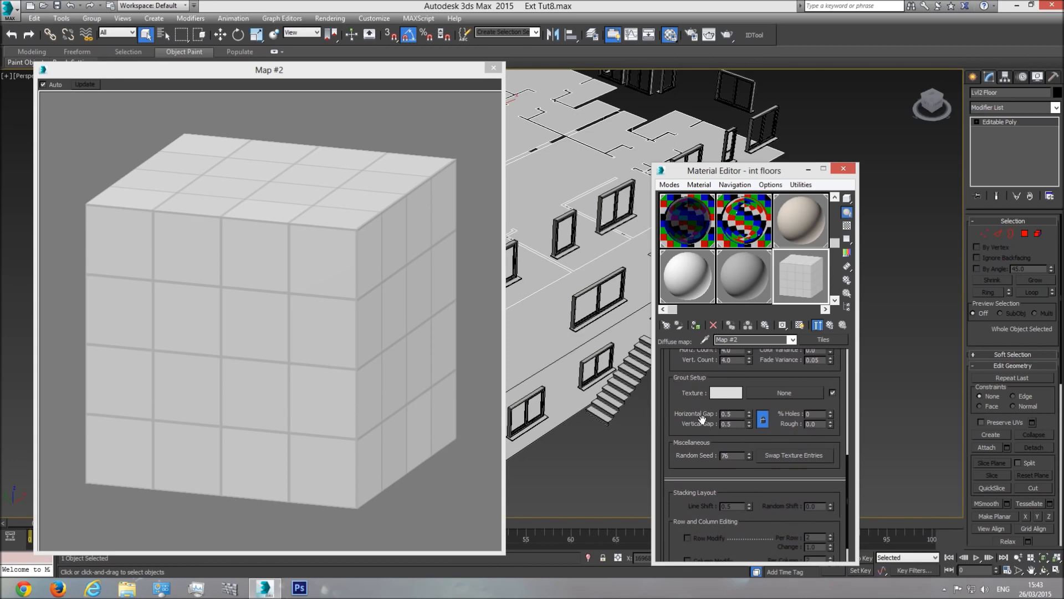
{"action": "double_click", "coordinate": [740, 414]}
{"action": "type", "text": "0.1"}
{"action": "key", "text": "Return"}
{"action": "left_click", "coordinate": [294, 287]}
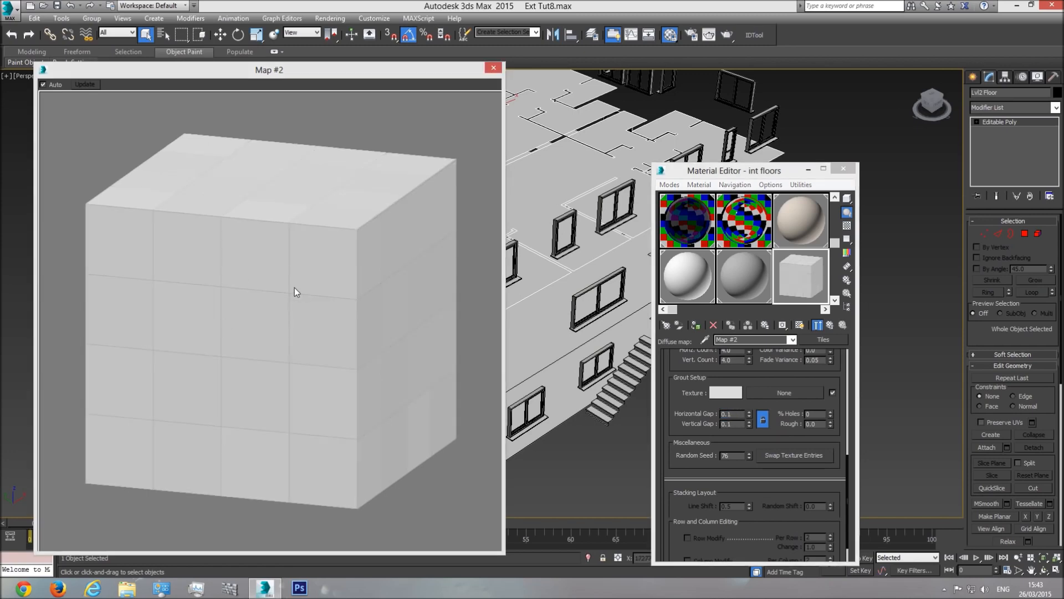
{"action": "left_click", "coordinate": [494, 68]}
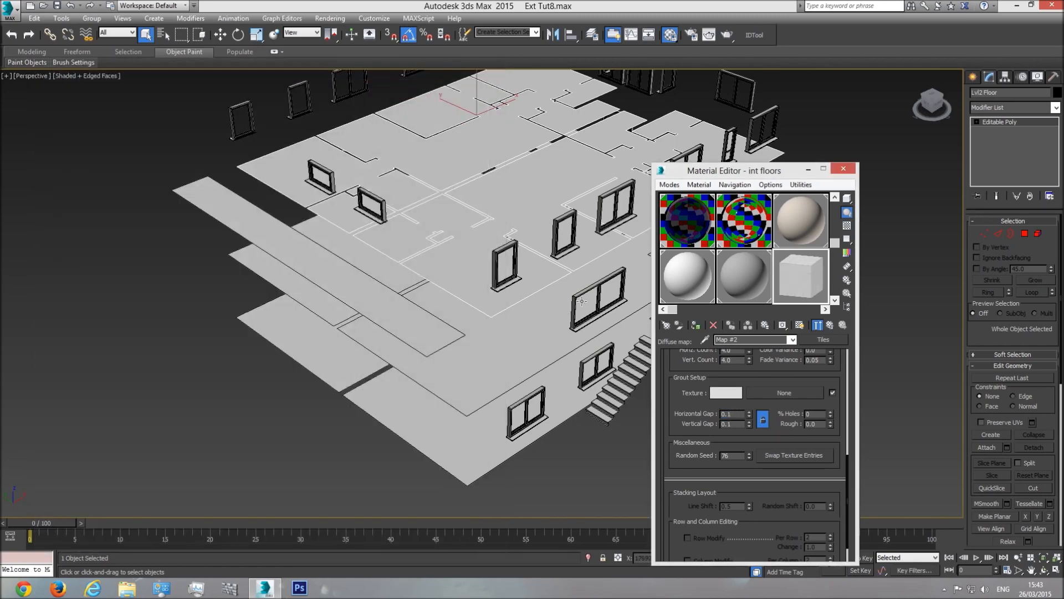
{"action": "left_click", "coordinate": [793, 339]}
Step: Go back to int floors, add a checkered sample background, and open an enlarged preview
{"action": "left_click", "coordinate": [762, 351]}
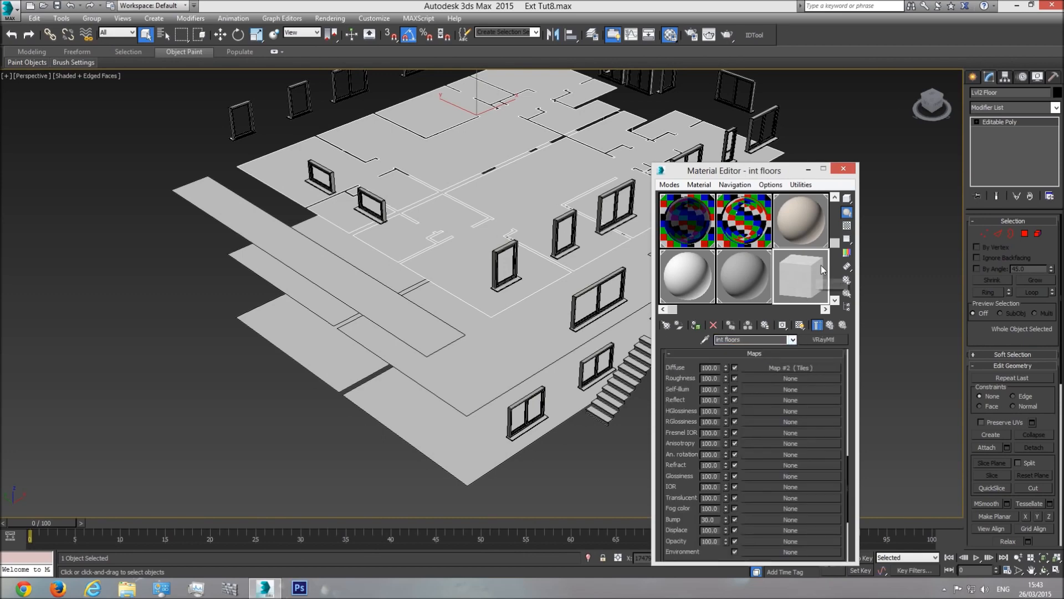
{"action": "left_click", "coordinate": [847, 226]}
{"action": "double_click", "coordinate": [800, 275]}
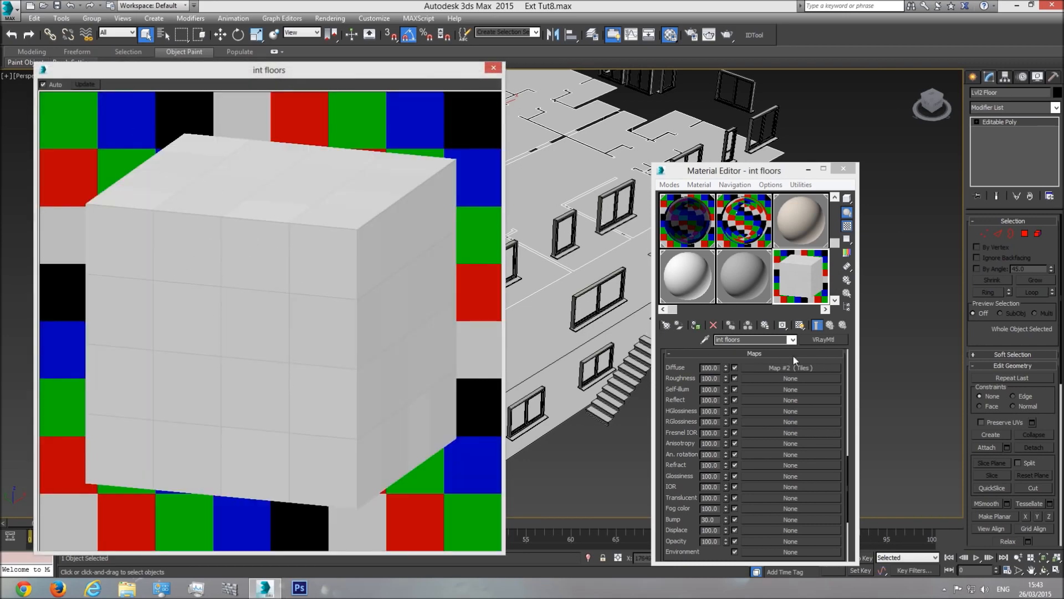
{"action": "left_click", "coordinate": [791, 339]}
{"action": "scroll", "coordinate": [809, 359], "scroll_direction": "up", "scroll_amount": 10}
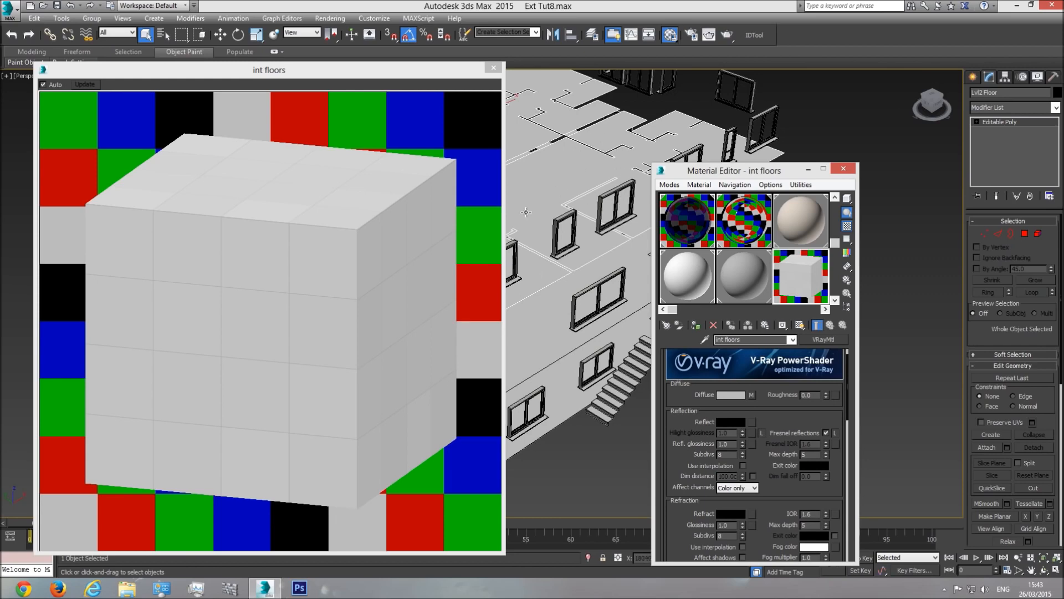
Step: Give int floors a mid-grey reflection colour and preview its sample as a sphere
{"action": "left_click", "coordinate": [732, 421]}
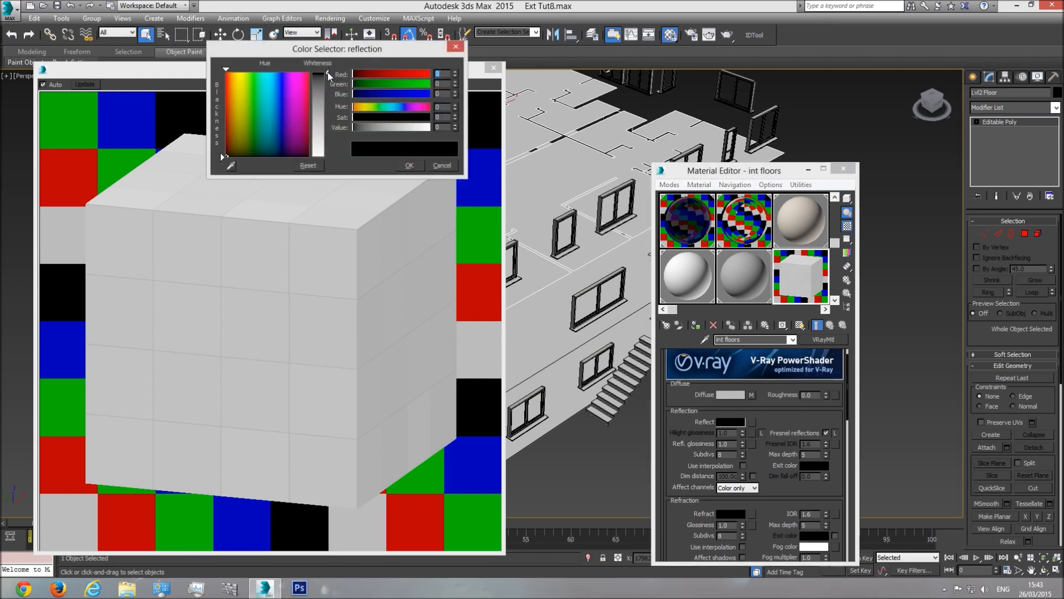
{"action": "left_click_drag", "start_coordinate": [327, 72], "coordinate": [327, 106]}
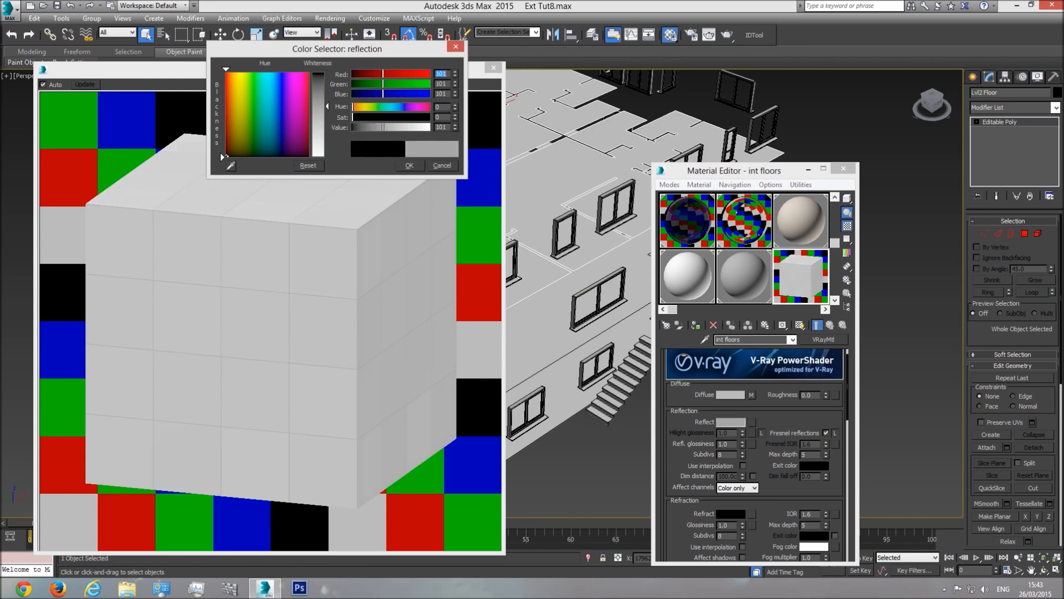
{"action": "left_click", "coordinate": [409, 165]}
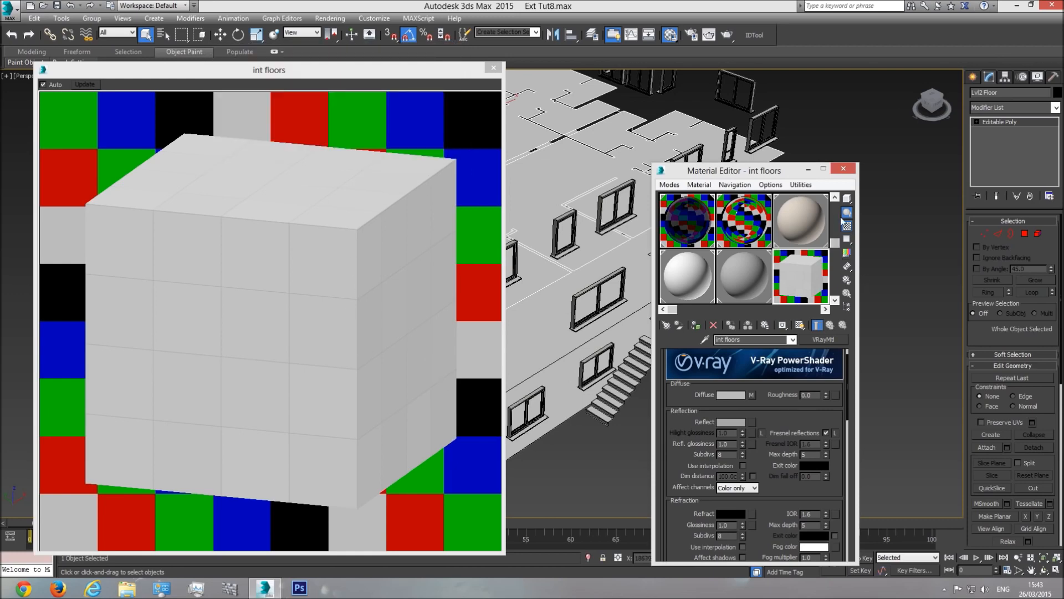
{"action": "left_click", "coordinate": [848, 197]}
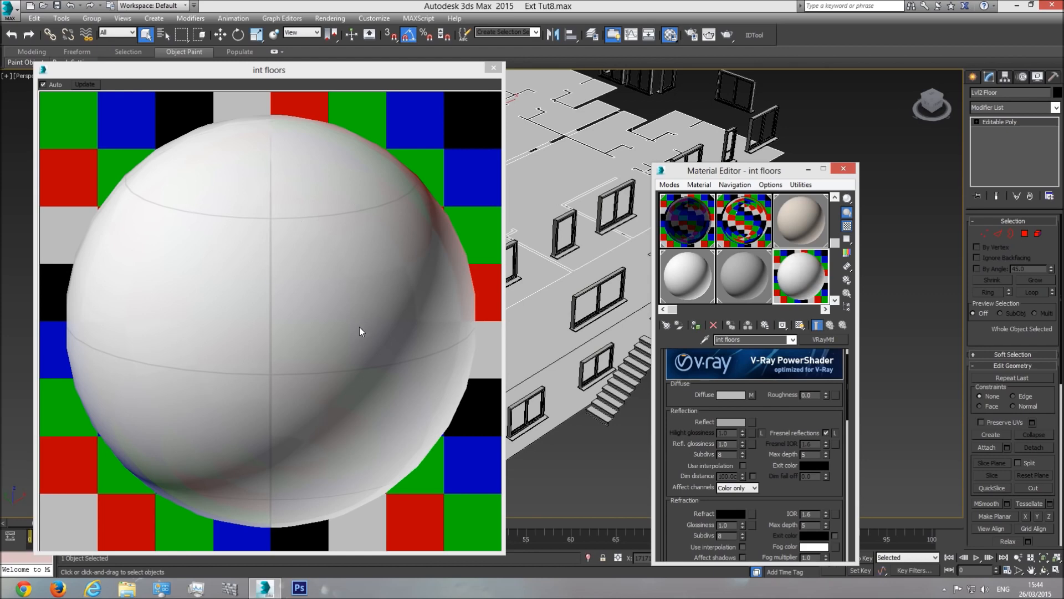
{"action": "left_click", "coordinate": [493, 68]}
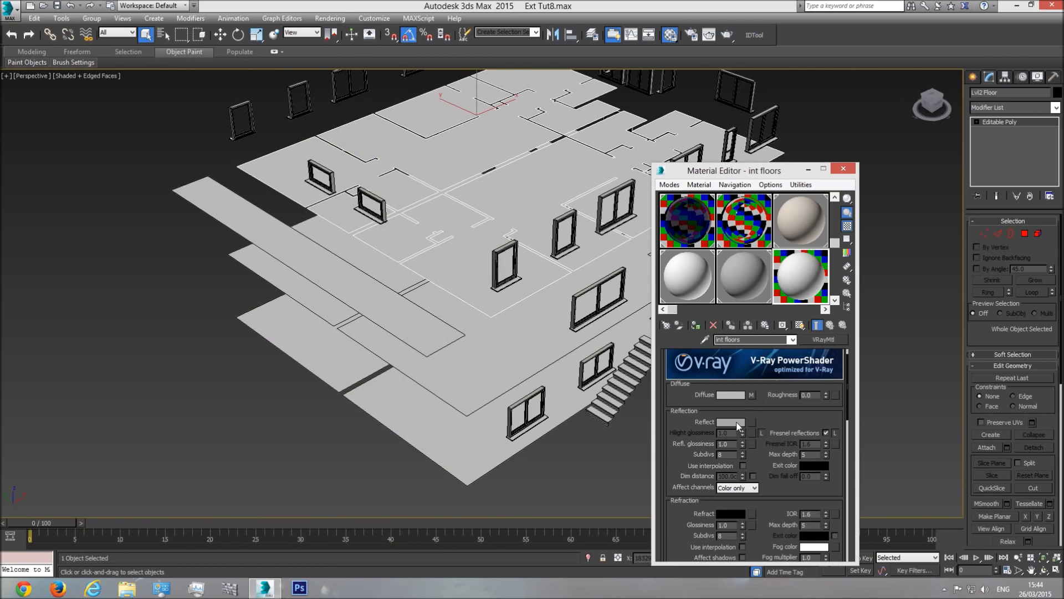
Step: Brighten the int floors reflection colour to 149 grey
{"action": "left_click", "coordinate": [736, 423]}
{"action": "left_click_drag", "start_coordinate": [328, 107], "coordinate": [327, 122]}
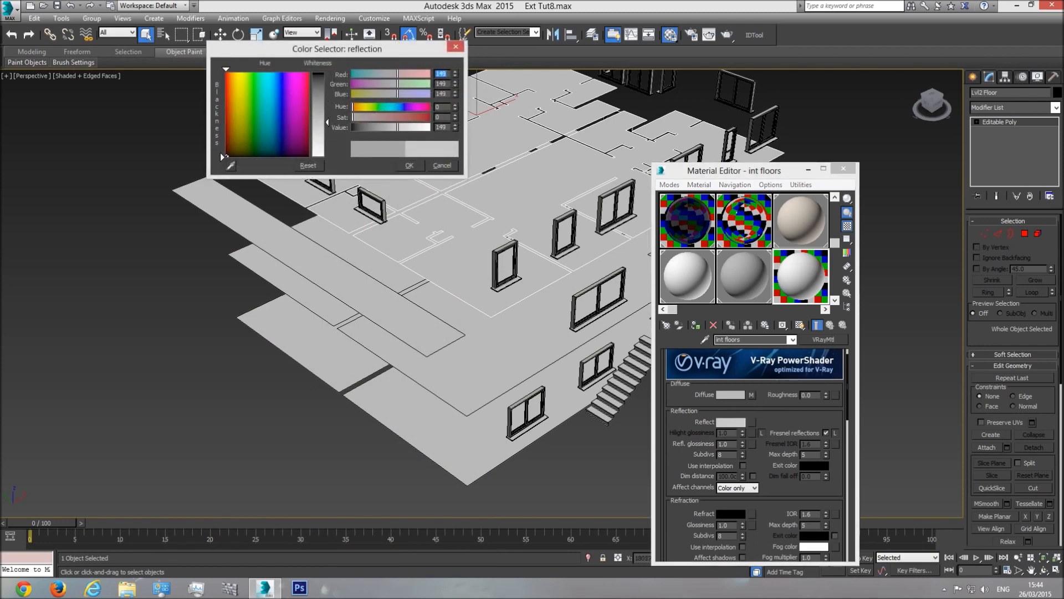
{"action": "left_click", "coordinate": [407, 165]}
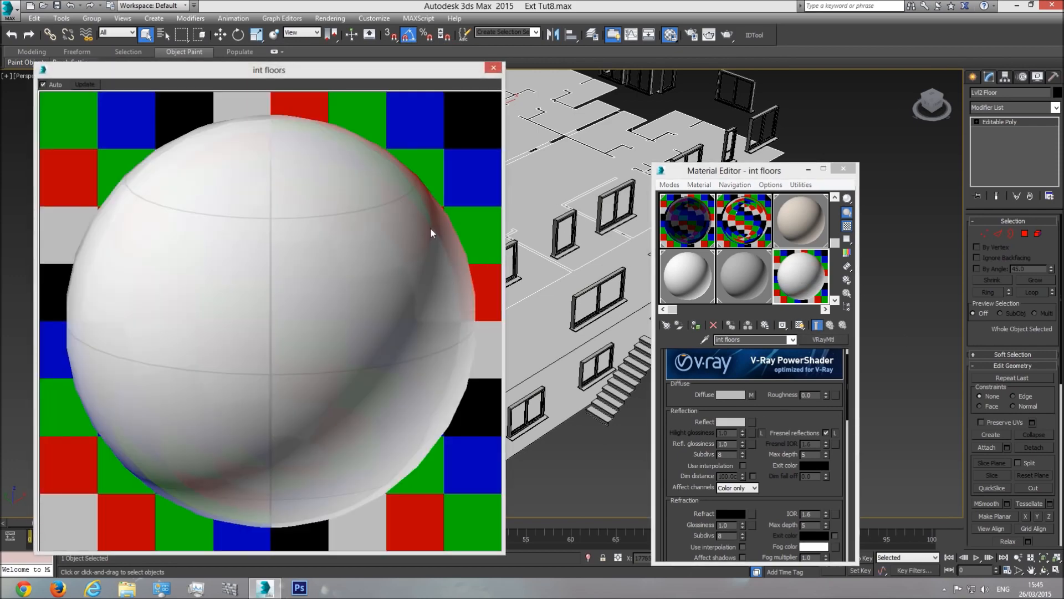
{"action": "left_click", "coordinate": [493, 68]}
Step: Set reflection glossiness to 0.95 and reflection subdivs to 32
{"action": "double_click", "coordinate": [726, 443]}
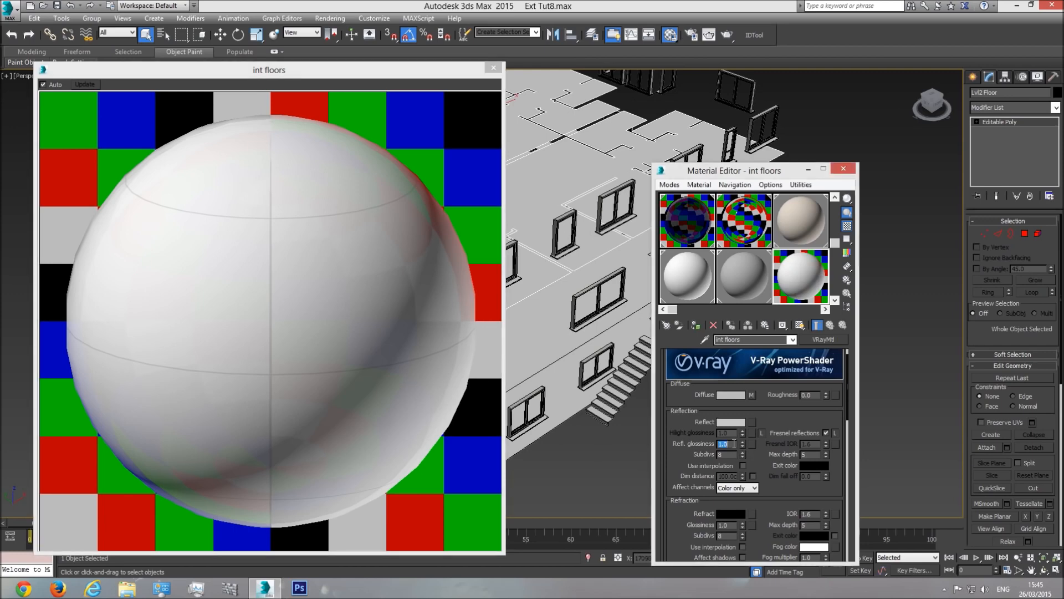
{"action": "type", "text": "0.9"}
{"action": "key", "text": "Return"}
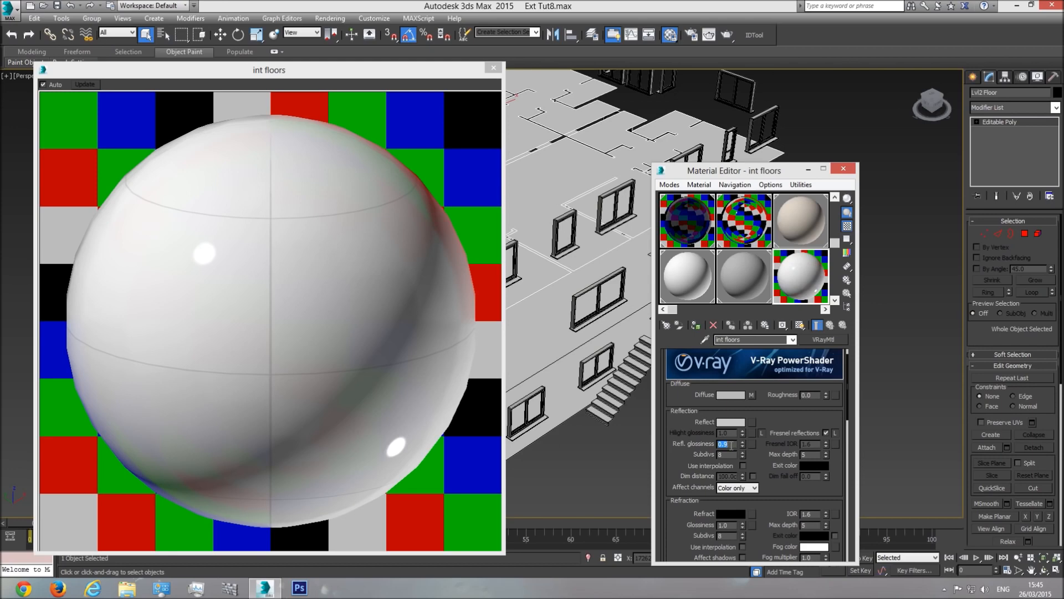
{"action": "type", "text": "0."}
{"action": "key", "text": "Return"}
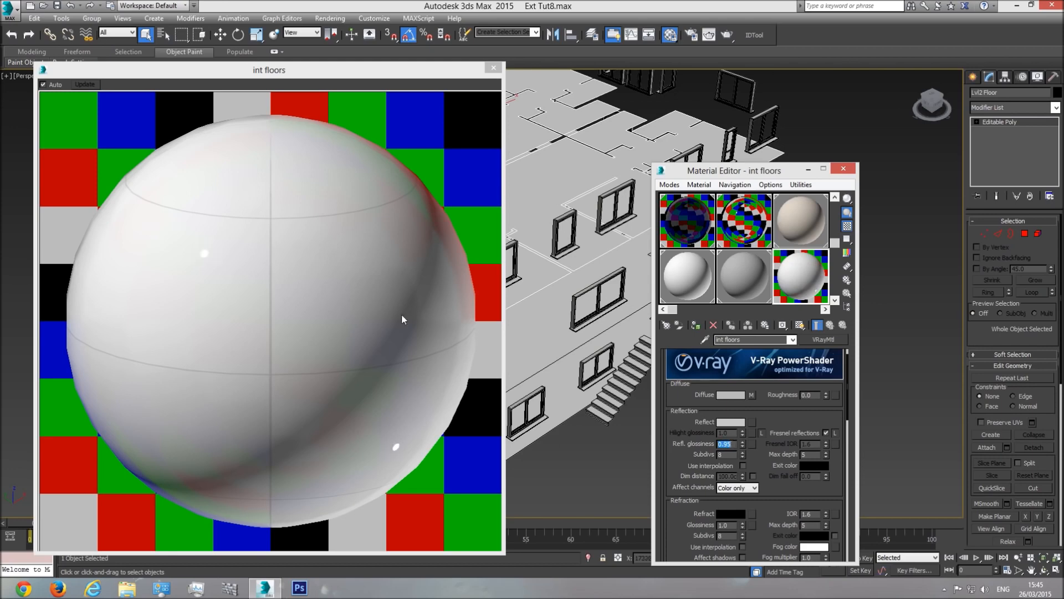
{"action": "double_click", "coordinate": [729, 454]}
{"action": "type", "text": "32"}
{"action": "key", "text": "Return"}
{"action": "left_click", "coordinate": [495, 69]}
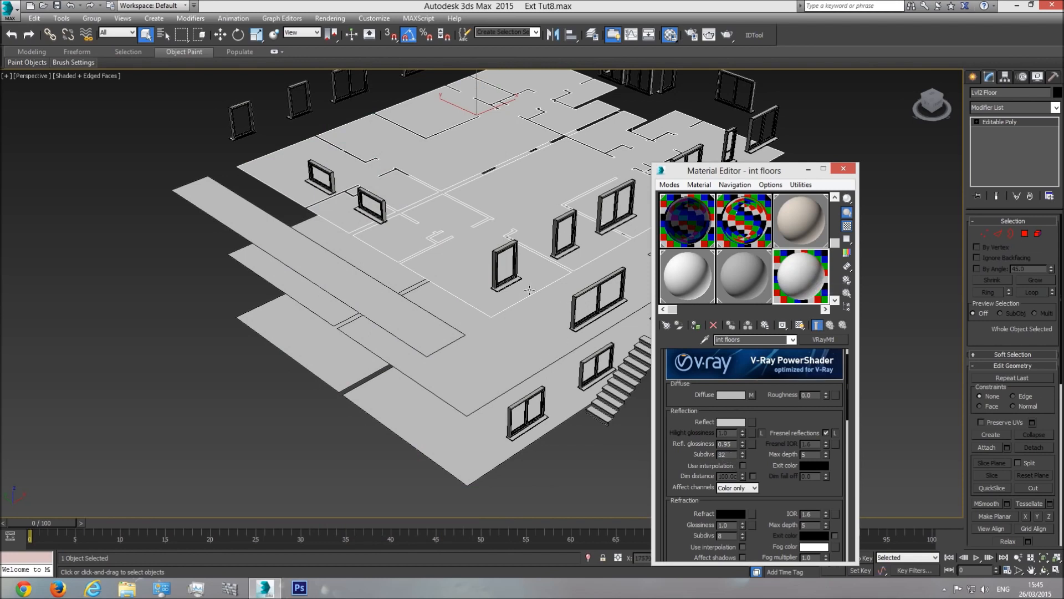
Step: Reopen the enlarged preview of the int floors sample
{"action": "double_click", "coordinate": [804, 277]}
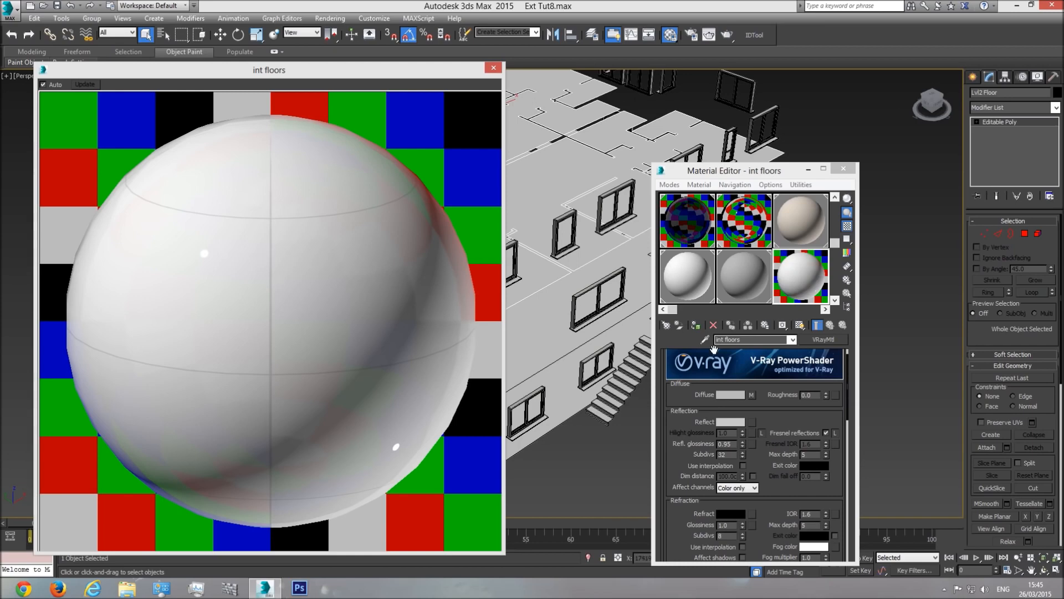
{"action": "left_click", "coordinate": [793, 340]}
{"action": "left_click", "coordinate": [795, 342]}
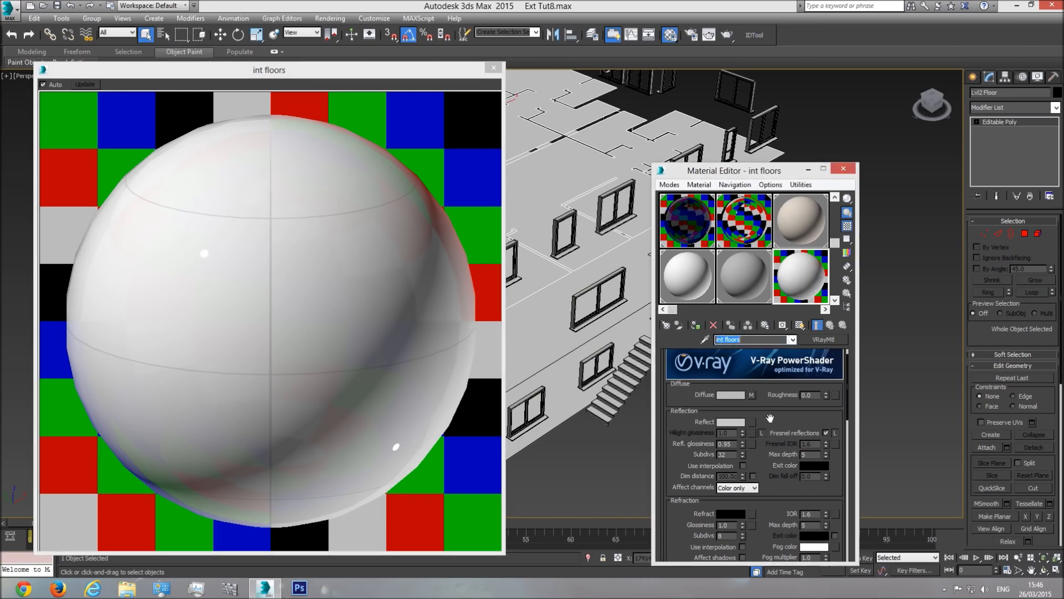
Step: Copy the diffuse Tiles map (Map #2) into the Bump slot as an independent Map #3
{"action": "left_click_drag", "start_coordinate": [770, 419], "coordinate": [746, 164]}
{"action": "scroll", "coordinate": [768, 413], "scroll_direction": "down", "scroll_amount": 3}
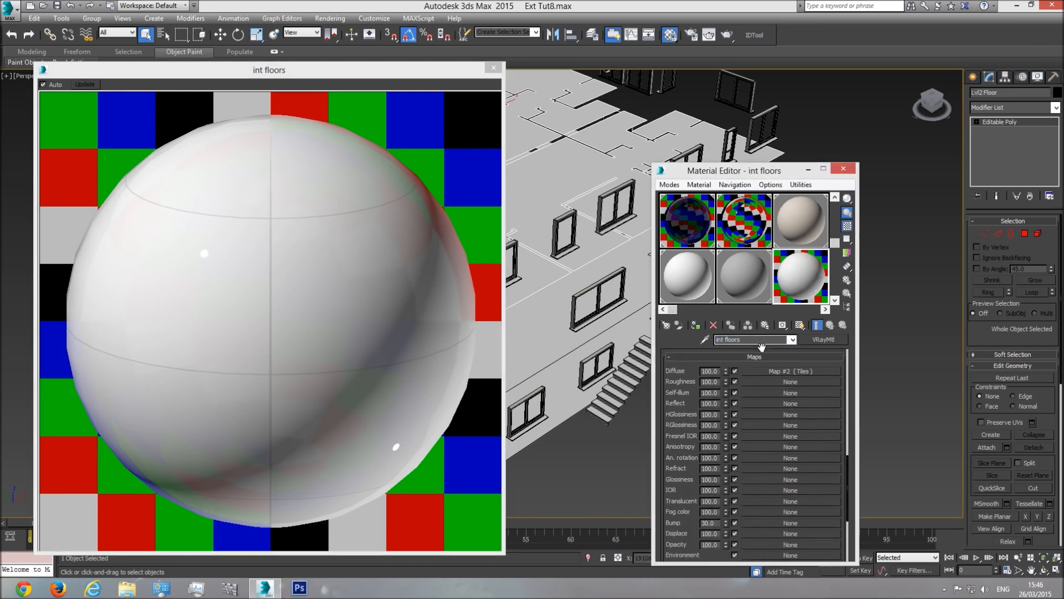
{"action": "left_click_drag", "start_coordinate": [781, 367], "coordinate": [751, 520]}
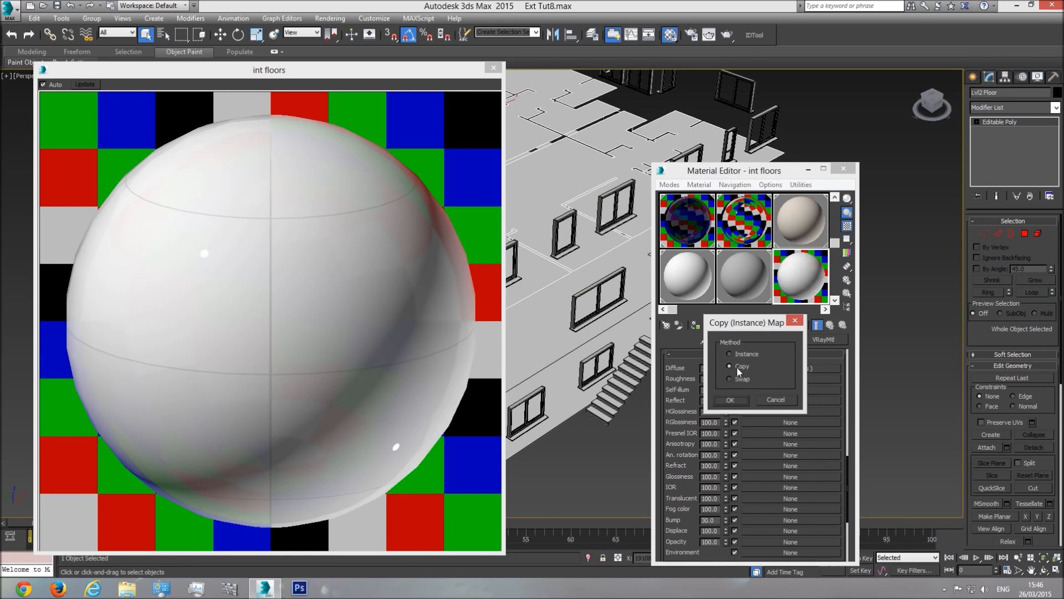
{"action": "left_click", "coordinate": [731, 400]}
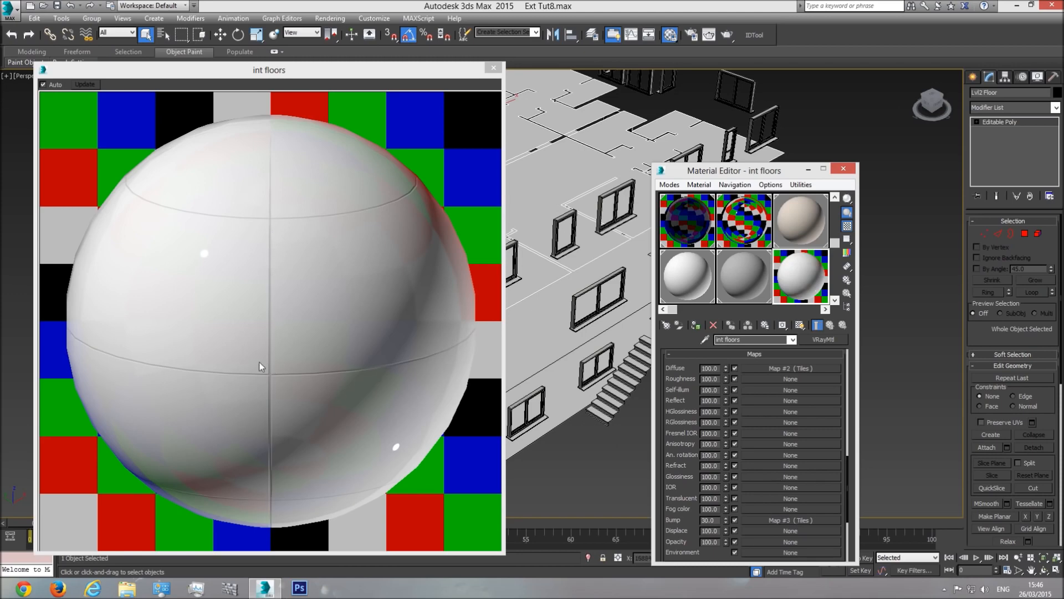
Step: Make the bump Tiles map's grout black and its tiles pure white, then return to int floors
{"action": "left_click", "coordinate": [782, 521]}
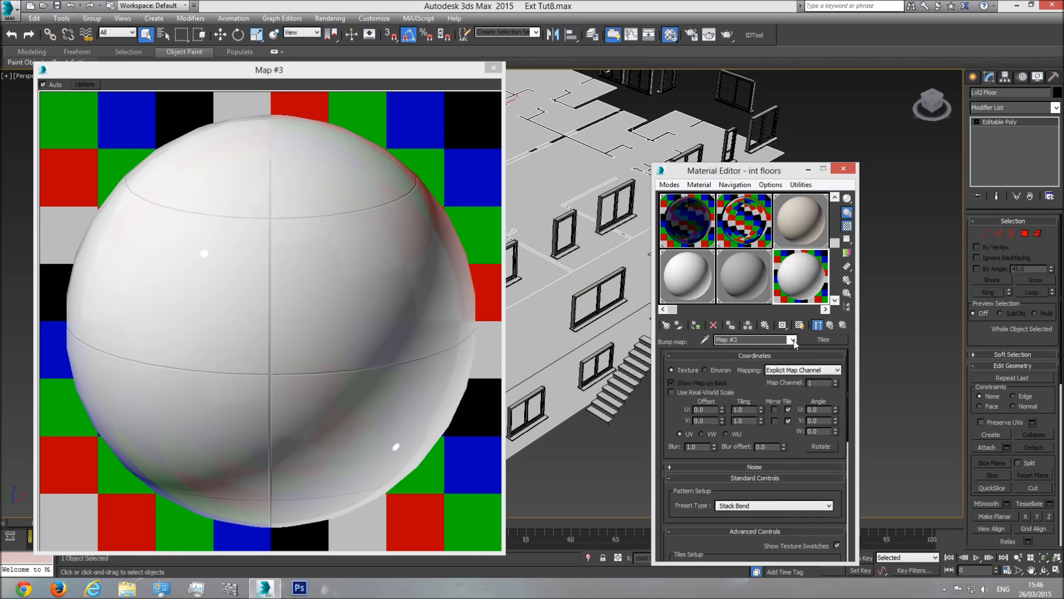
{"action": "left_click_drag", "start_coordinate": [787, 490], "coordinate": [783, 447]}
{"action": "scroll", "coordinate": [782, 447], "scroll_direction": "down", "scroll_amount": 5}
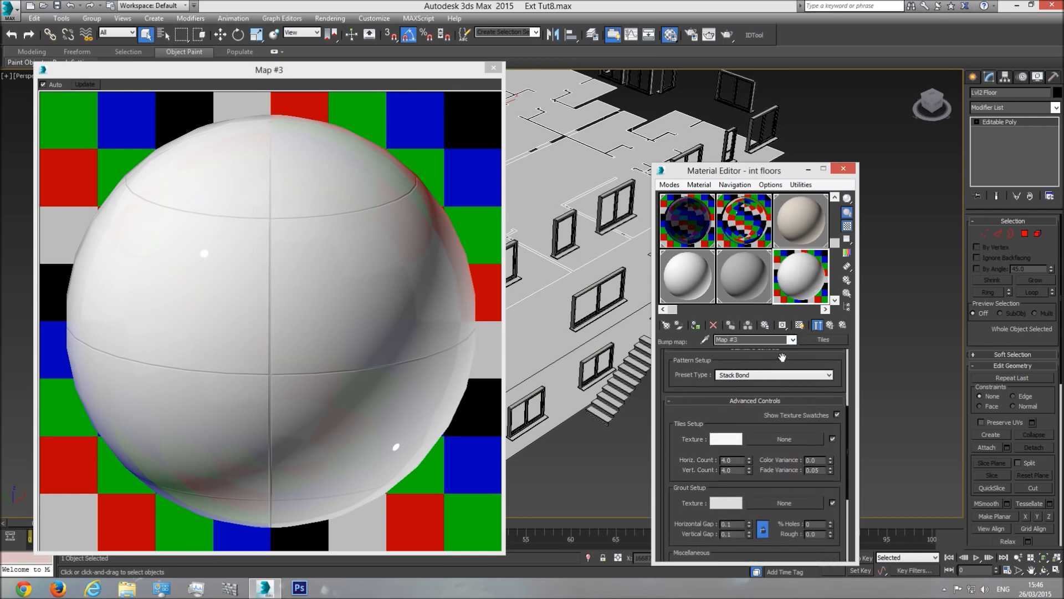
{"action": "left_click", "coordinate": [732, 480]}
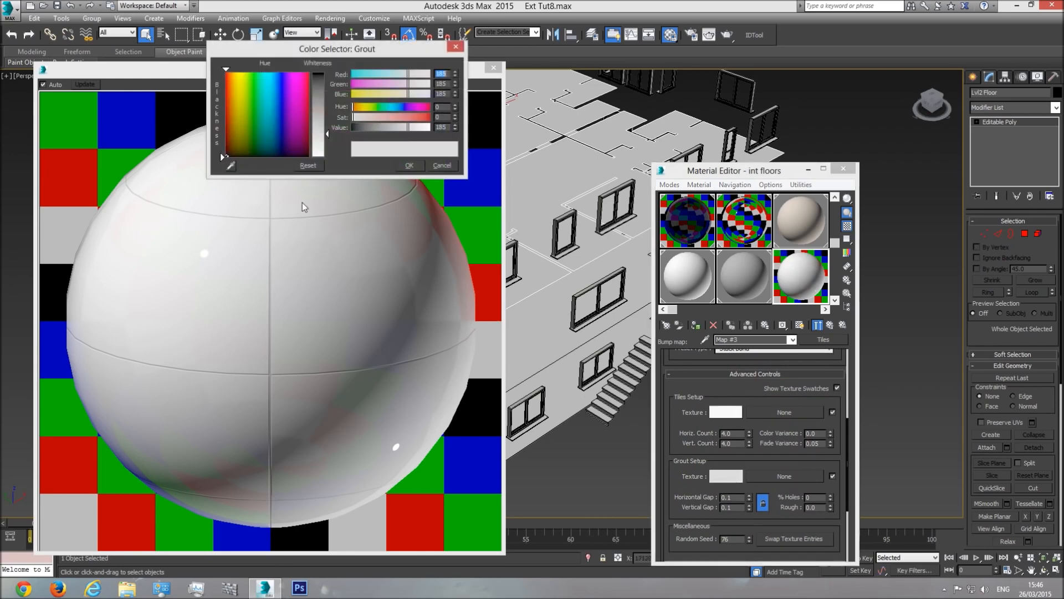
{"action": "left_click_drag", "start_coordinate": [327, 140], "coordinate": [327, 71]}
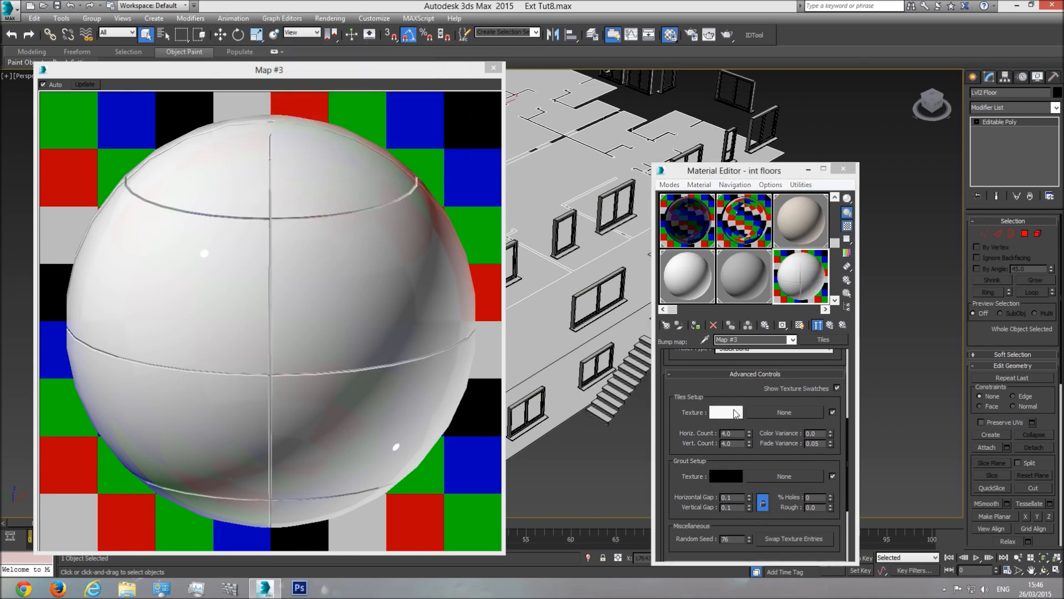
{"action": "left_click", "coordinate": [736, 413]}
{"action": "left_click_drag", "start_coordinate": [328, 156], "coordinate": [327, 159]}
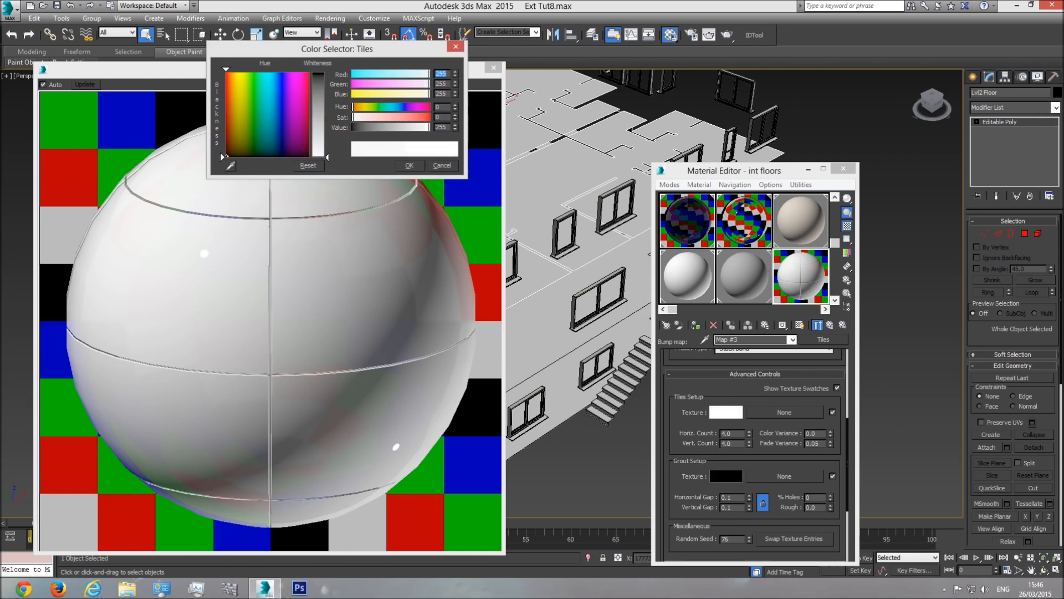
{"action": "left_click", "coordinate": [411, 165]}
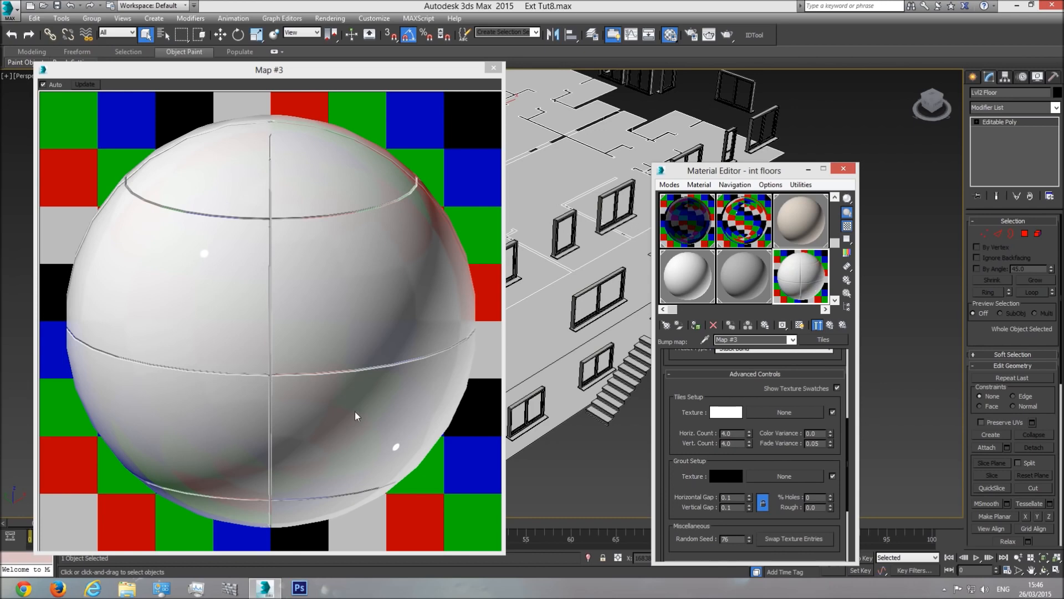
{"action": "left_click", "coordinate": [793, 339]}
{"action": "left_click", "coordinate": [762, 350]}
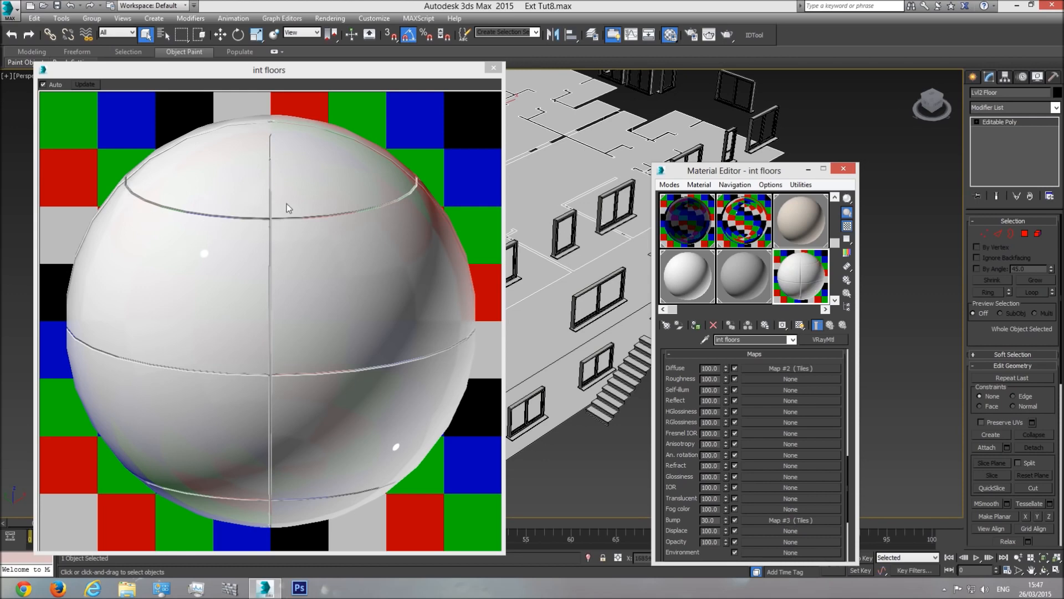
Step: Set the int floors bump amount to 12 and apply the material to Lvl2 Floor
{"action": "double_click", "coordinate": [715, 521]}
{"action": "type", "text": "12"}
{"action": "key", "text": "Return"}
{"action": "left_click", "coordinate": [493, 68]}
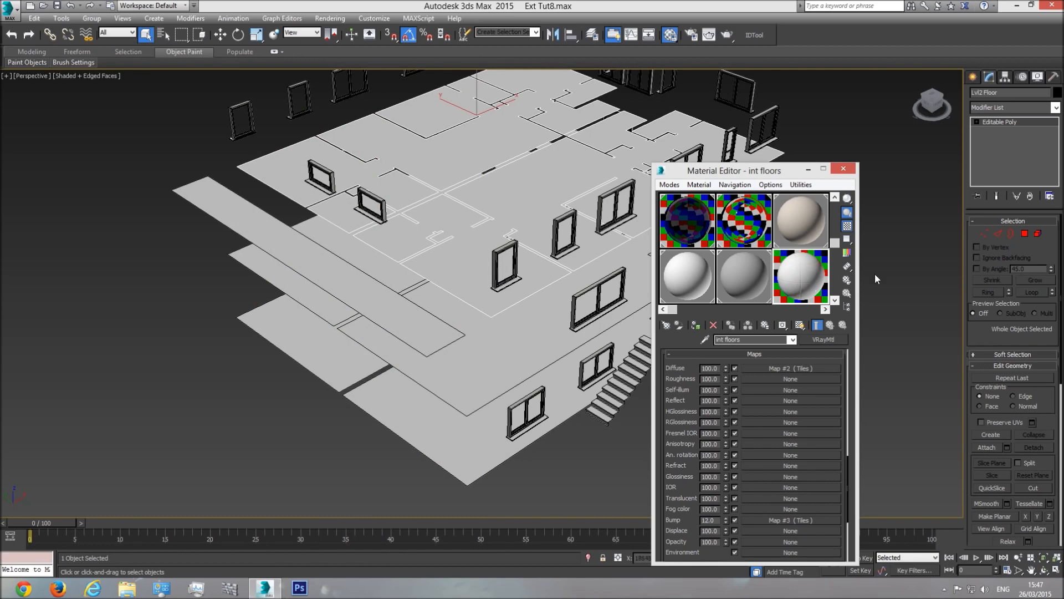
{"action": "left_click_drag", "start_coordinate": [796, 274], "coordinate": [469, 269]}
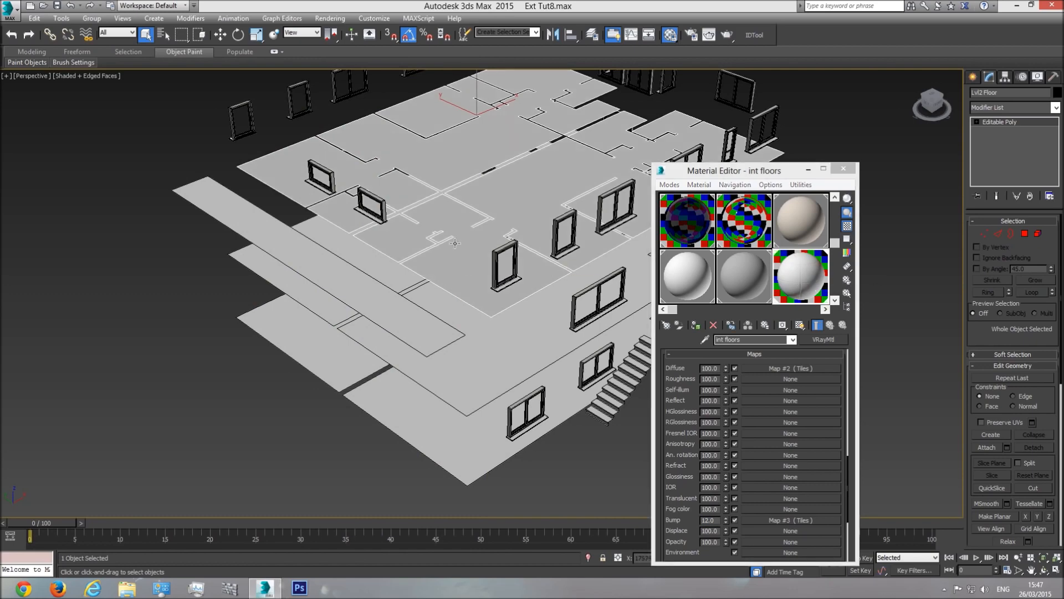
{"action": "scroll", "coordinate": [455, 242], "scroll_direction": "up", "scroll_amount": 6}
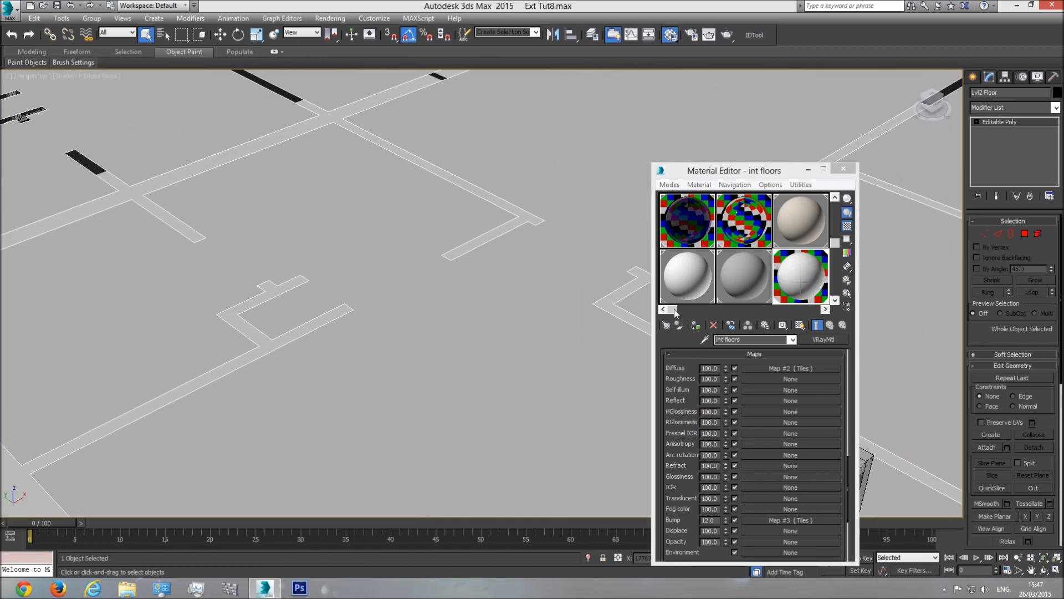
{"action": "scroll", "coordinate": [496, 376], "scroll_direction": "down", "scroll_amount": 5}
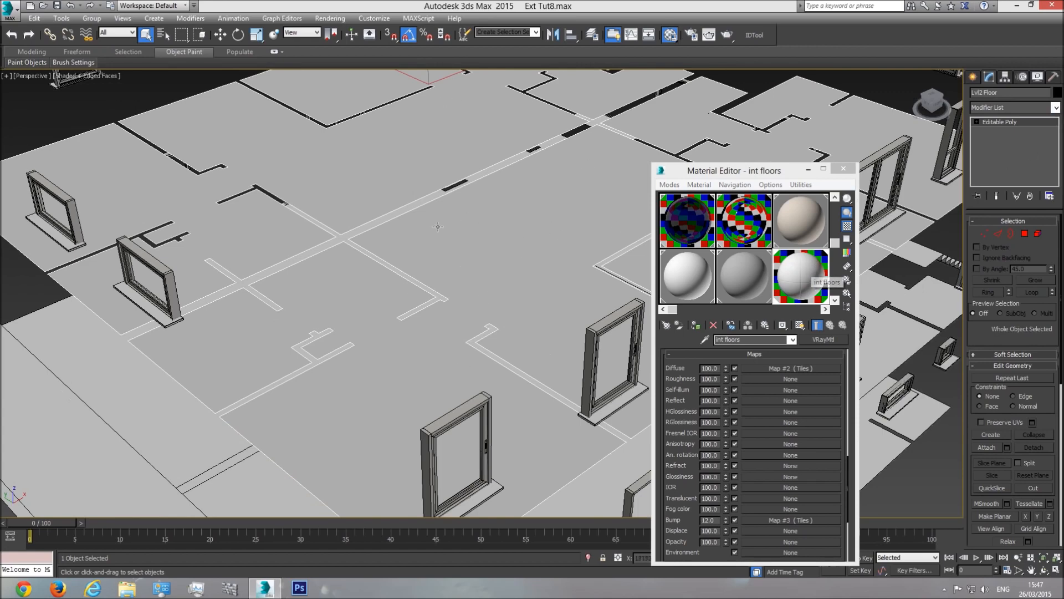
Step: Add a UVW Map modifier to Lvl2 Floor and switch to the Top view
{"action": "left_click", "coordinate": [1057, 110]}
{"action": "scroll", "coordinate": [1009, 333], "scroll_direction": "down", "scroll_amount": 10}
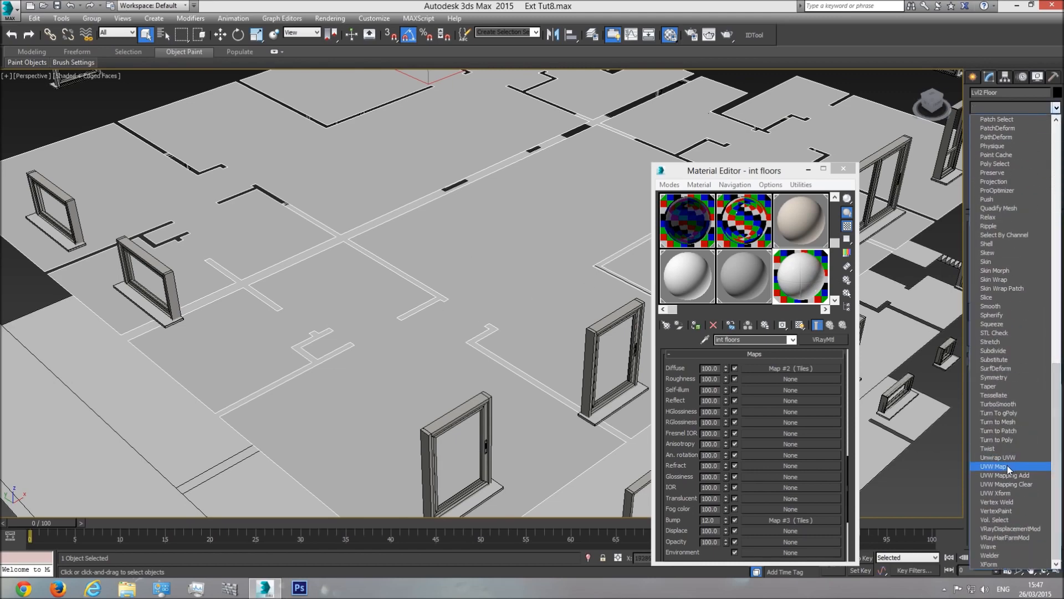
{"action": "left_click", "coordinate": [1007, 469]}
{"action": "middle_click_drag", "start_coordinate": [448, 290], "coordinate": [444, 375]}
{"action": "scroll", "coordinate": [458, 368], "scroll_direction": "down", "scroll_amount": 3}
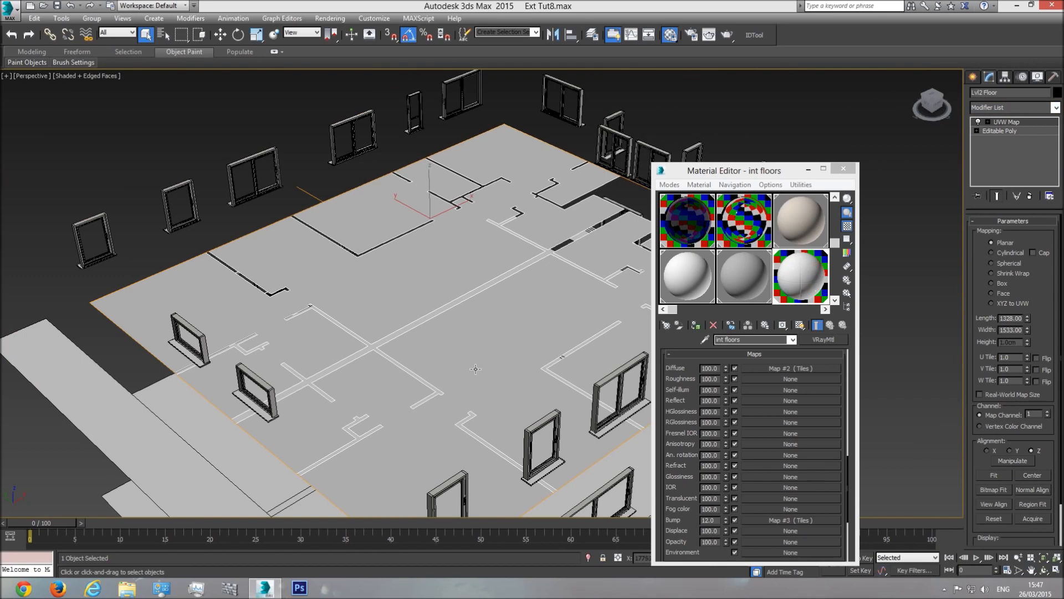
{"action": "key", "text": "t"}
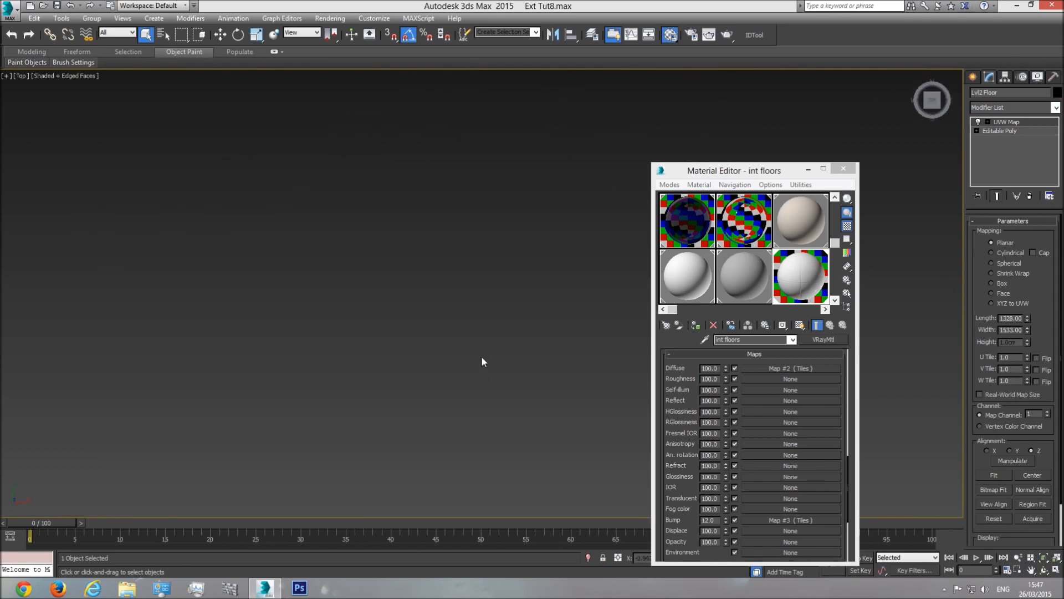
{"action": "scroll", "coordinate": [499, 344], "scroll_direction": "up", "scroll_amount": 10}
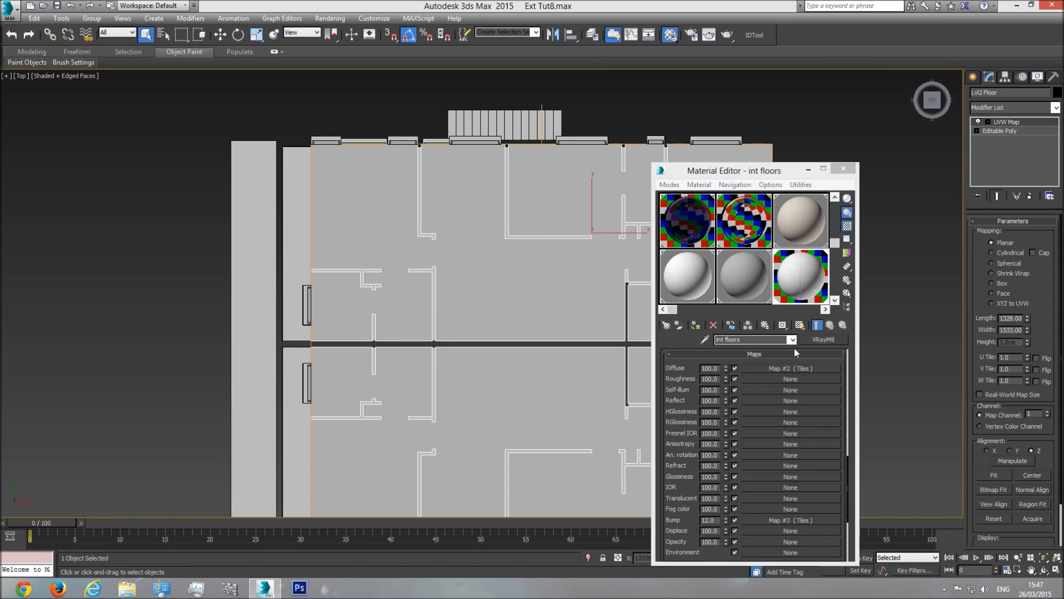
Step: Show the diffuse Tiles map shaded on the floor in the viewport
{"action": "left_click", "coordinate": [801, 368]}
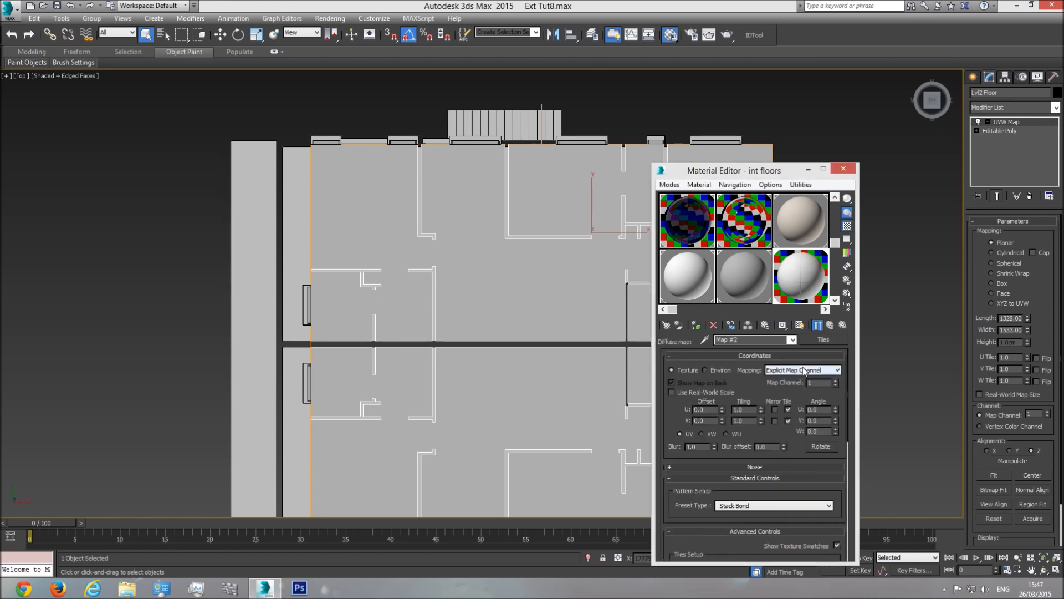
{"action": "left_click", "coordinate": [800, 326]}
{"action": "middle_click_drag", "start_coordinate": [436, 380], "coordinate": [407, 321]}
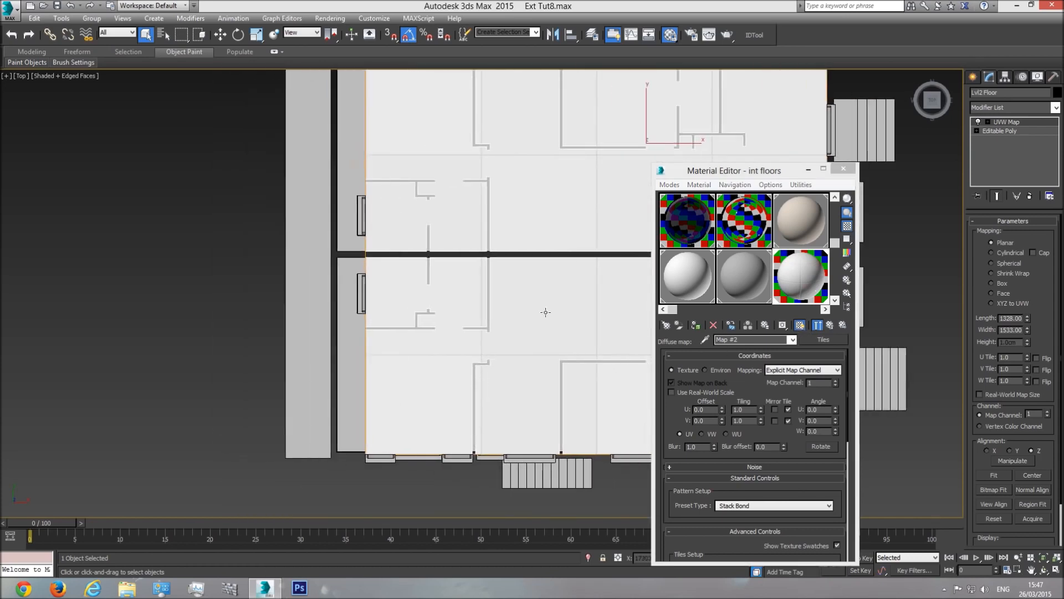
{"action": "scroll", "coordinate": [358, 284], "scroll_direction": "up", "scroll_amount": 3}
{"action": "scroll", "coordinate": [552, 350], "scroll_direction": "down", "scroll_amount": 4}
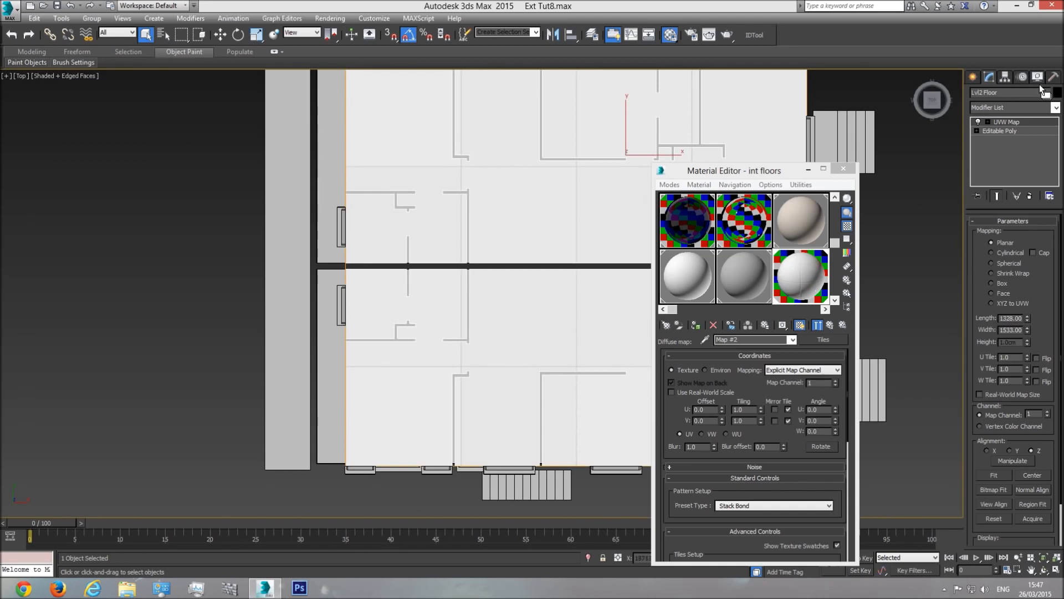
Step: Start drawing a new box beside the building
{"action": "left_click", "coordinate": [979, 76]}
{"action": "left_click", "coordinate": [993, 147]}
{"action": "left_click_drag", "start_coordinate": [122, 230], "coordinate": [166, 273]}
Step: Finish Box005 as a tall box with Length 100 and Width 100
{"action": "left_click", "coordinate": [162, 122]}
{"action": "double_click", "coordinate": [1030, 294]}
{"action": "type", "text": "100"}
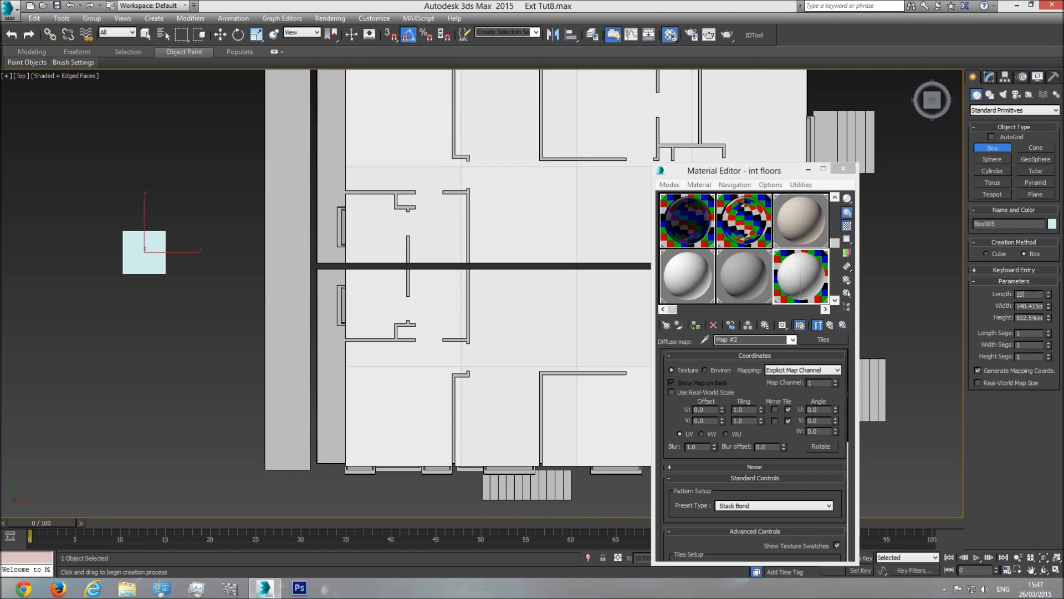
{"action": "key", "text": "Tab"}
{"action": "type", "text": "100"}
{"action": "key", "text": "Return"}
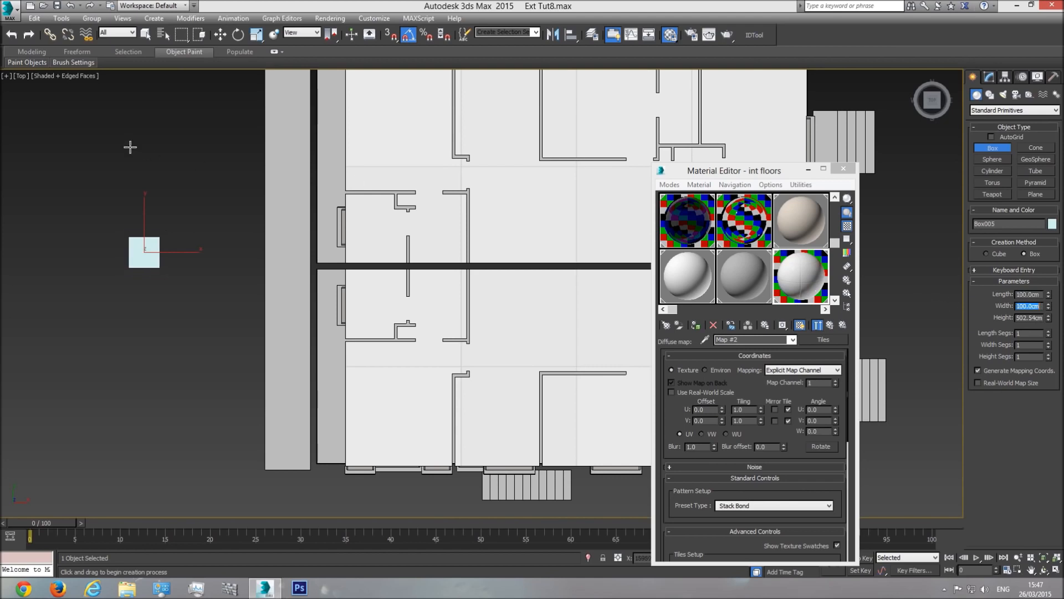
Step: Move Box005 into a room of the floor plan using the Top and Front views
{"action": "left_click", "coordinate": [220, 35]}
{"action": "left_click_drag", "start_coordinate": [163, 247], "coordinate": [529, 324]}
{"action": "key", "text": "f"}
{"action": "left_click_drag", "start_coordinate": [443, 444], "coordinate": [440, 238]}
{"action": "key", "text": "t"}
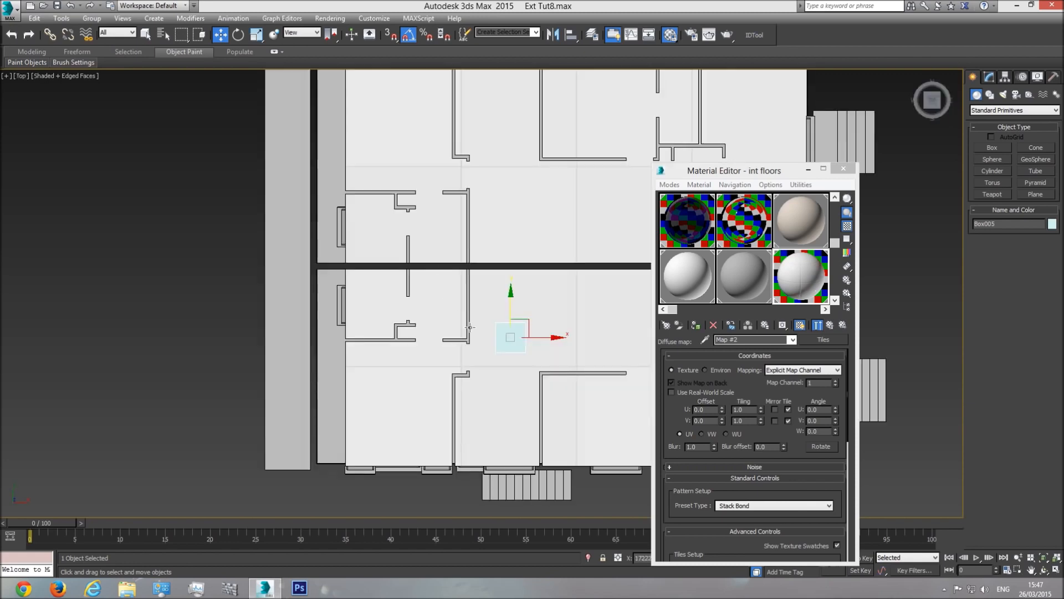
{"action": "scroll", "coordinate": [521, 355], "scroll_direction": "up", "scroll_amount": 3}
{"action": "left_click_drag", "start_coordinate": [534, 332], "coordinate": [466, 351]}
Step: Select Lvl2 Floor in the Modify panel and orbit a perspective view of floor and column
{"action": "left_click", "coordinate": [565, 288]}
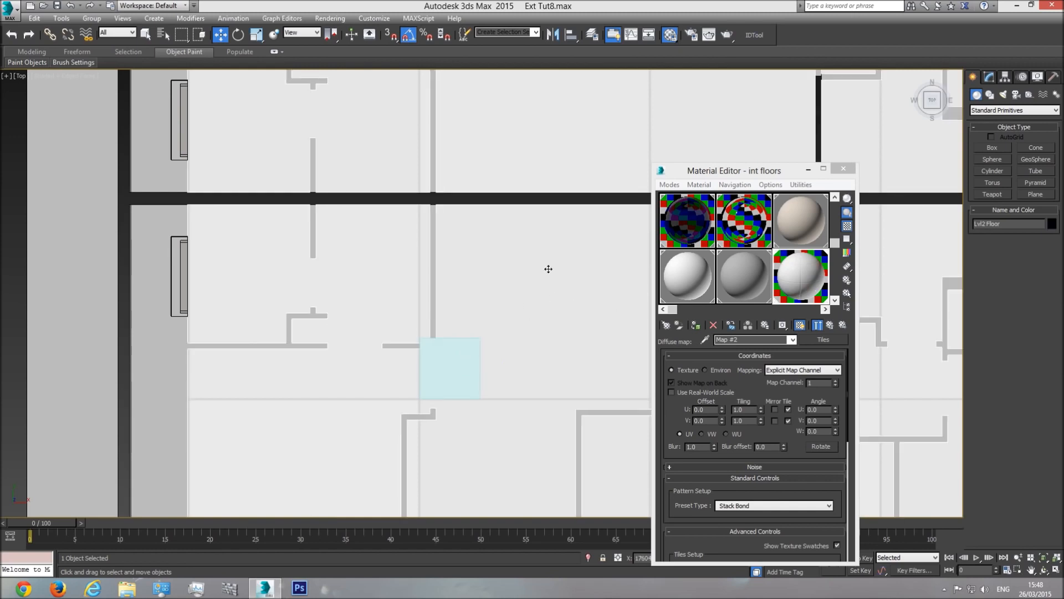
{"action": "left_click", "coordinate": [990, 76]}
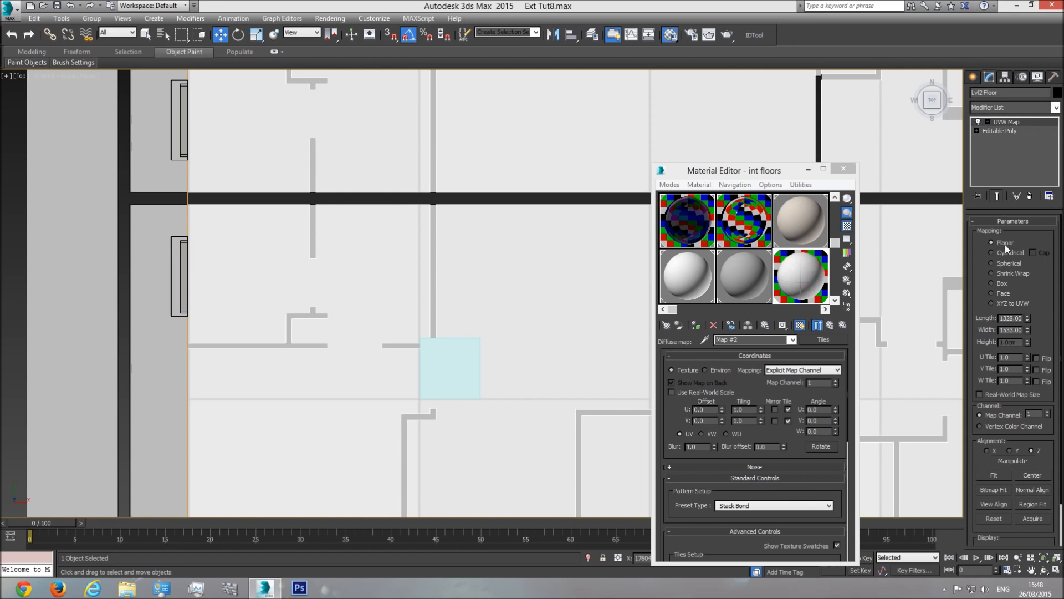
{"action": "scroll", "coordinate": [361, 316], "scroll_direction": "down", "scroll_amount": 8}
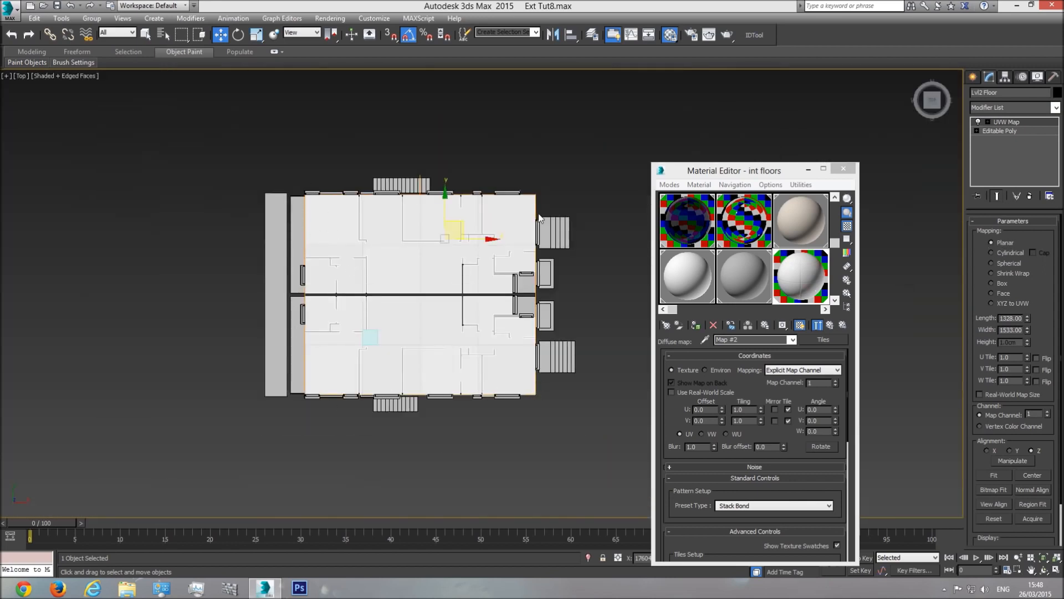
{"action": "key", "text": "p"}
{"action": "left_click", "coordinate": [1045, 570]}
{"action": "left_click_drag", "start_coordinate": [482, 303], "coordinate": [447, 314]}
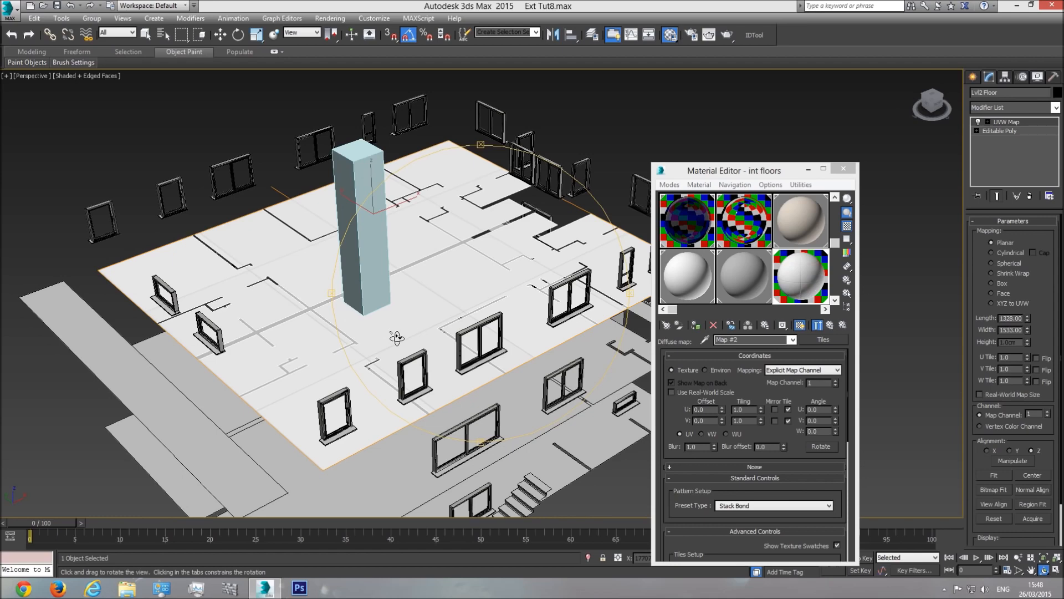
Step: Assign the int floors material to the column box
{"action": "key", "text": "w"}
{"action": "left_click", "coordinate": [357, 228]}
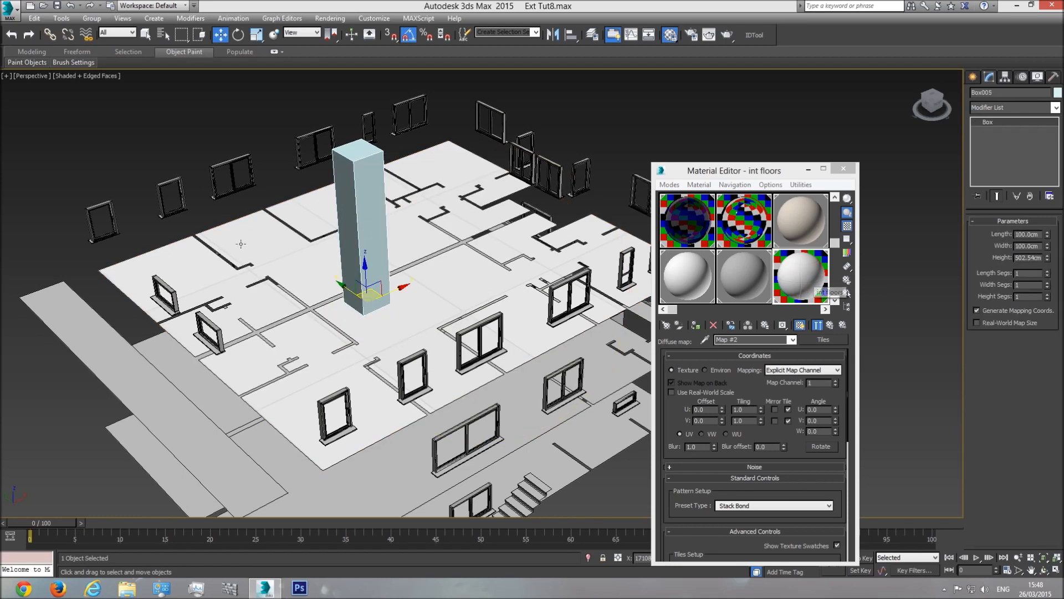
{"action": "left_click", "coordinate": [696, 325]}
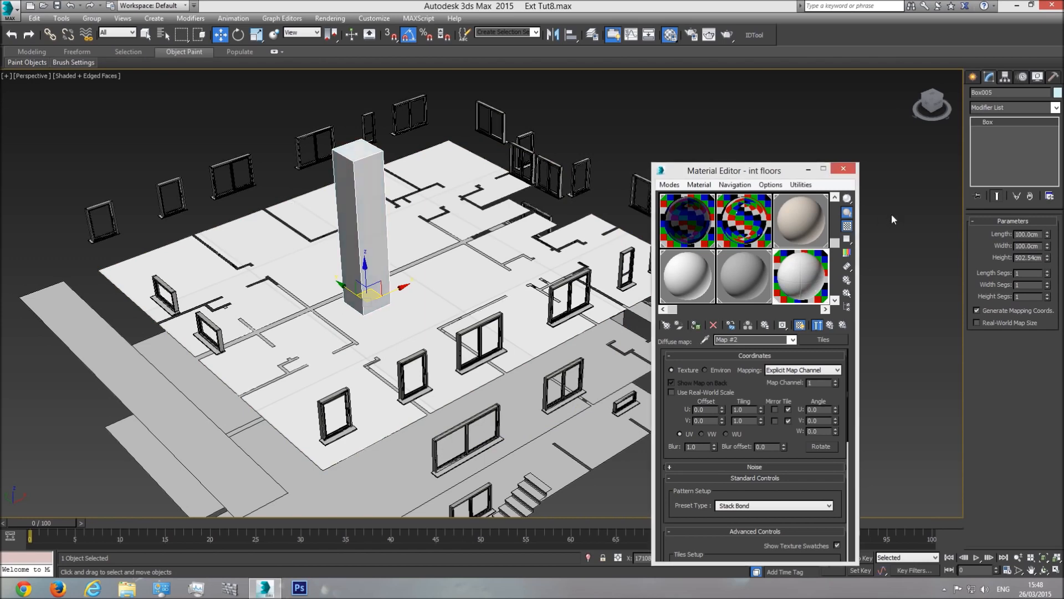
Step: Copy the Lvl2 Floor's UVW Map modifier and paste it onto the column
{"action": "left_click", "coordinate": [436, 291]}
{"action": "right_click", "coordinate": [1014, 124]}
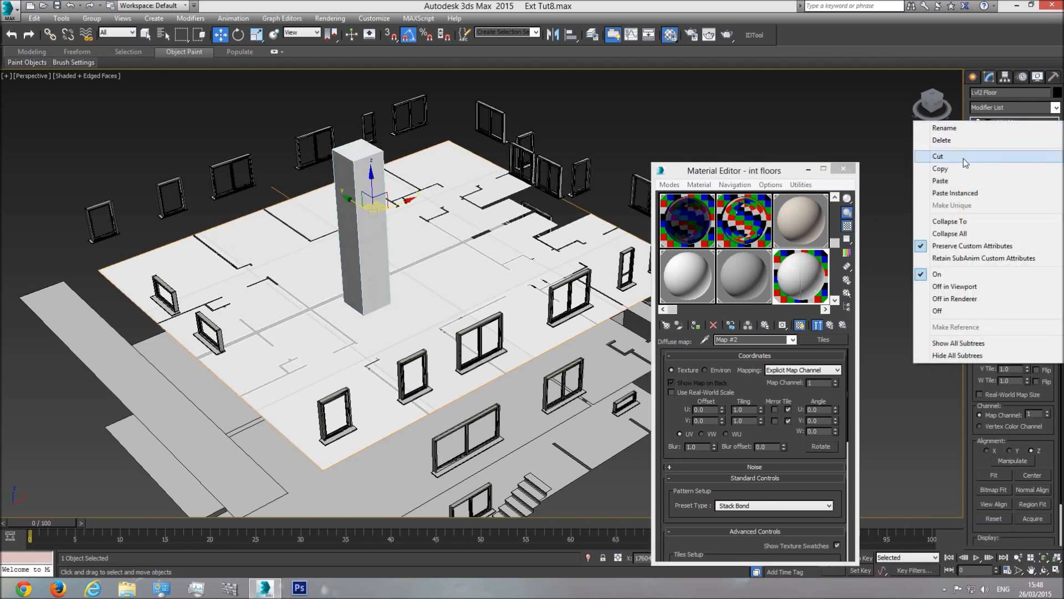
{"action": "left_click", "coordinate": [956, 176]}
{"action": "left_click", "coordinate": [363, 249]}
{"action": "right_click", "coordinate": [1001, 140]}
{"action": "left_click", "coordinate": [1003, 141]}
Step: Set the column's UVW mapping to Box projection at 250 × 250 cm
{"action": "scroll", "coordinate": [366, 211], "scroll_direction": "up", "scroll_amount": 6}
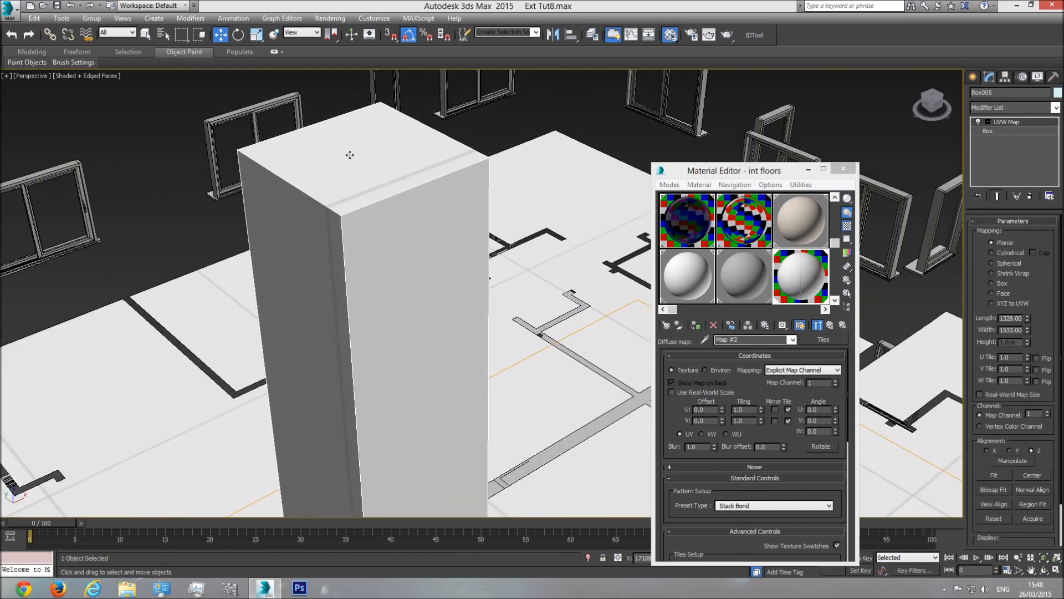
{"action": "key", "text": "z"}
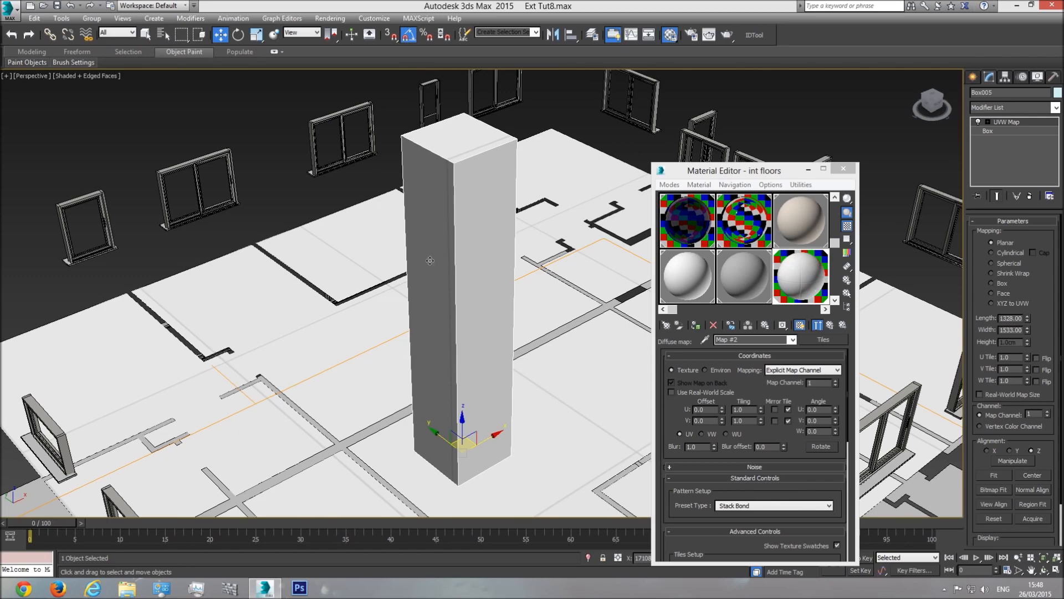
{"action": "scroll", "coordinate": [491, 401], "scroll_direction": "down", "scroll_amount": 5}
{"action": "scroll", "coordinate": [118, 286], "scroll_direction": "up", "scroll_amount": 1}
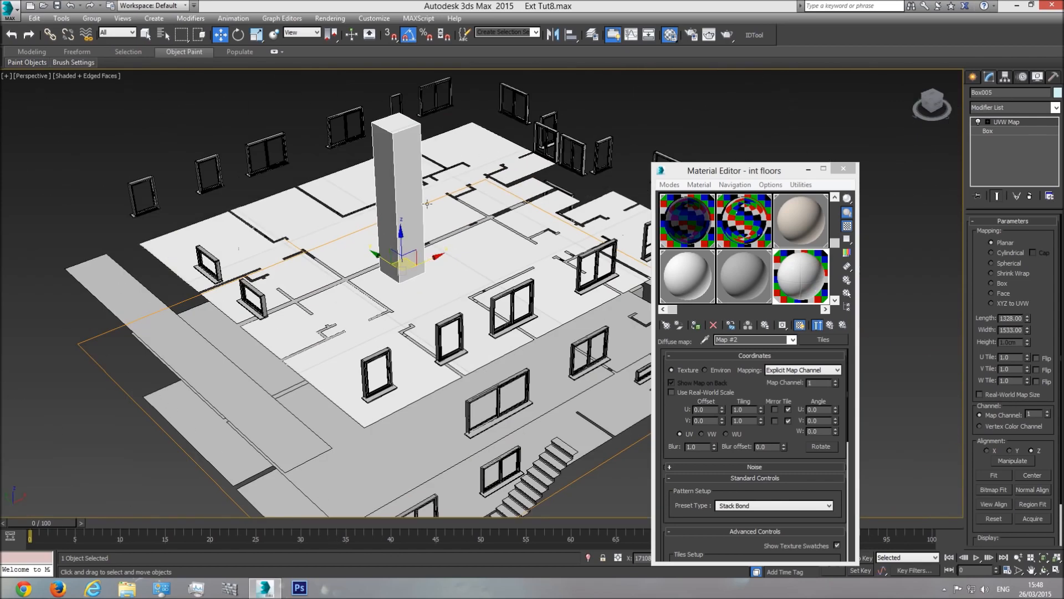
{"action": "scroll", "coordinate": [452, 156], "scroll_direction": "up", "scroll_amount": 5}
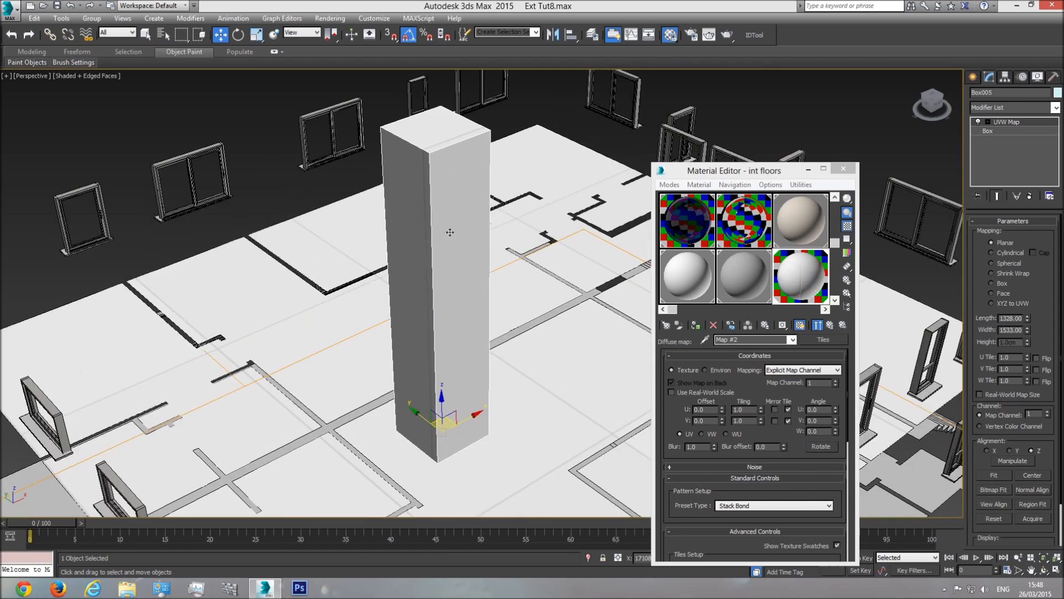
{"action": "left_click", "coordinate": [992, 283]}
{"action": "scroll", "coordinate": [384, 275], "scroll_direction": "down", "scroll_amount": 6}
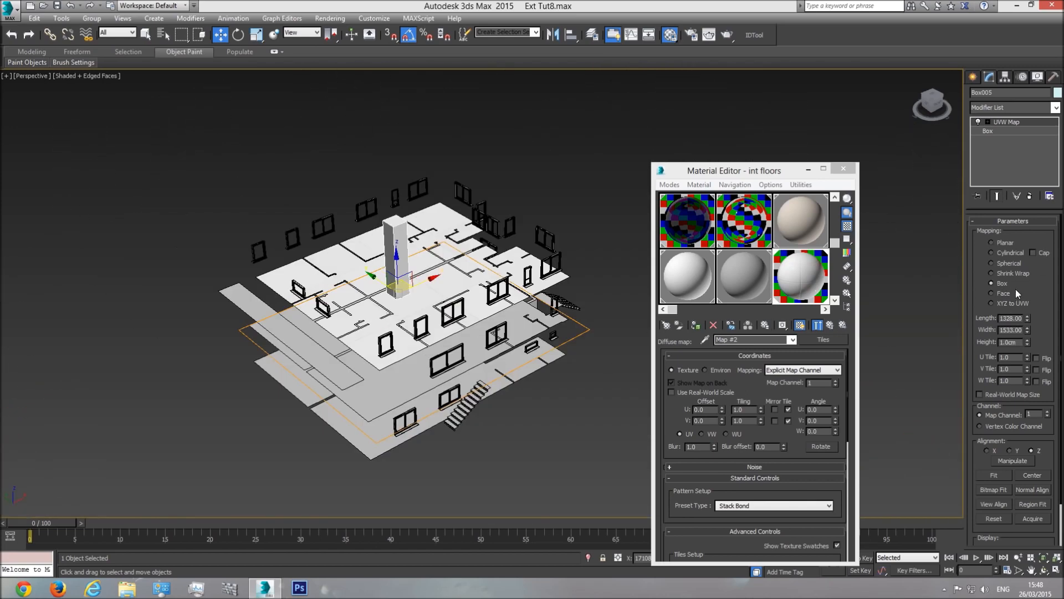
{"action": "double_click", "coordinate": [1011, 318]}
{"action": "type", "text": "250"}
{"action": "key", "text": "Tab"}
{"action": "type", "text": "250"}
{"action": "key", "text": "Return"}
{"action": "key", "text": "Return"}
Step: Switch the column's mapping to Planar, then delete its UVW Map and select Lvl2 Floor
{"action": "scroll", "coordinate": [354, 253], "scroll_direction": "up", "scroll_amount": 10}
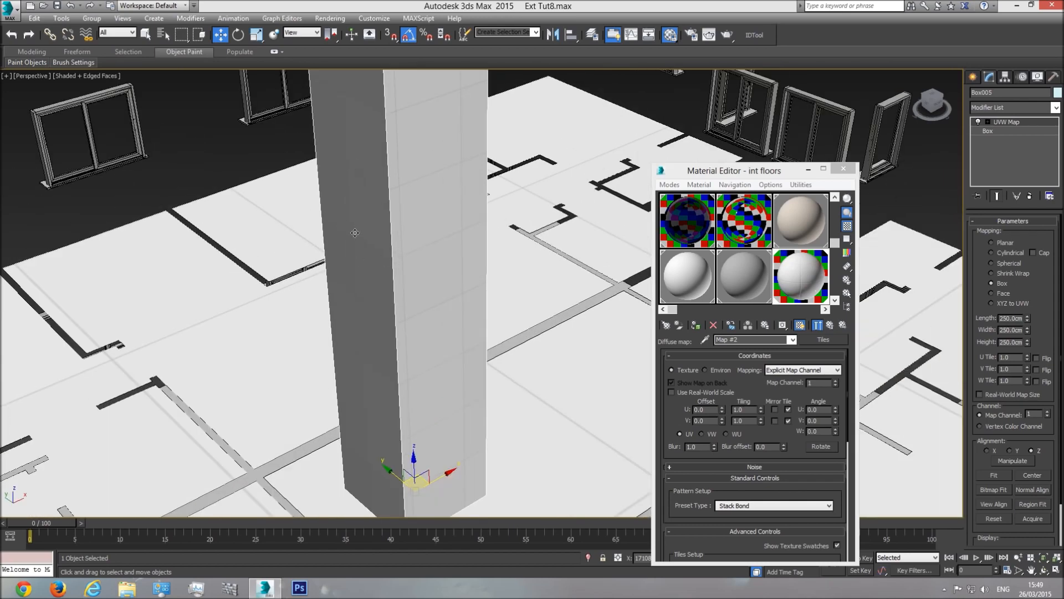
{"action": "left_click", "coordinate": [992, 242]}
{"action": "scroll", "coordinate": [380, 226], "scroll_direction": "down", "scroll_amount": 3}
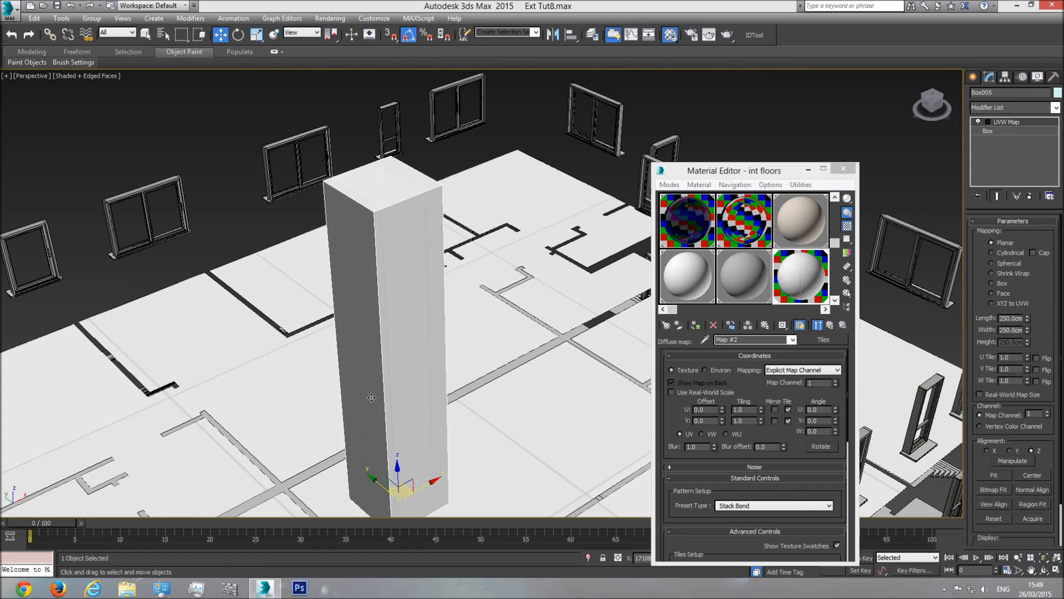
{"action": "scroll", "coordinate": [440, 364], "scroll_direction": "down", "scroll_amount": 4}
{"action": "right_click", "coordinate": [1006, 123]}
{"action": "left_click", "coordinate": [964, 143]}
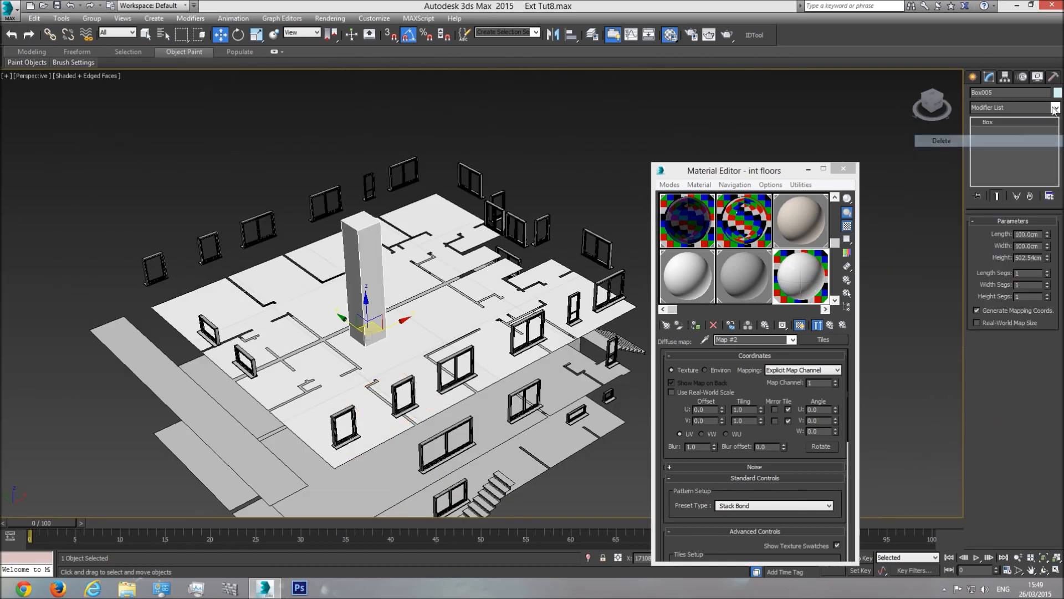
{"action": "left_click", "coordinate": [443, 314]}
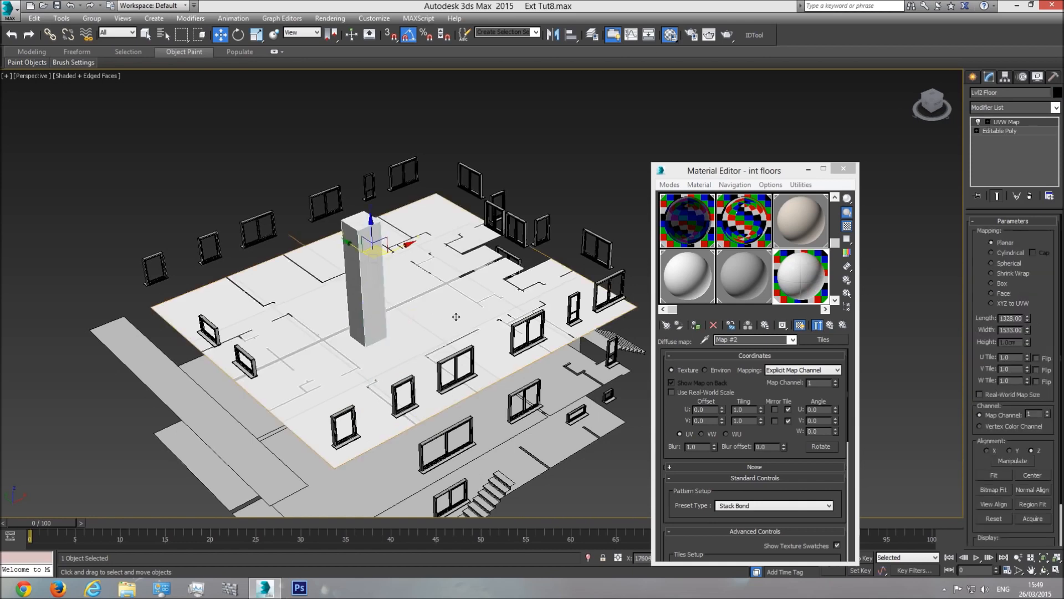
Step: In Top view, set the floor's UVW mapping length and width to 250 cm
{"action": "key", "text": "t"}
{"action": "scroll", "coordinate": [406, 327], "scroll_direction": "up", "scroll_amount": 1}
{"action": "scroll", "coordinate": [373, 345], "scroll_direction": "up", "scroll_amount": 6}
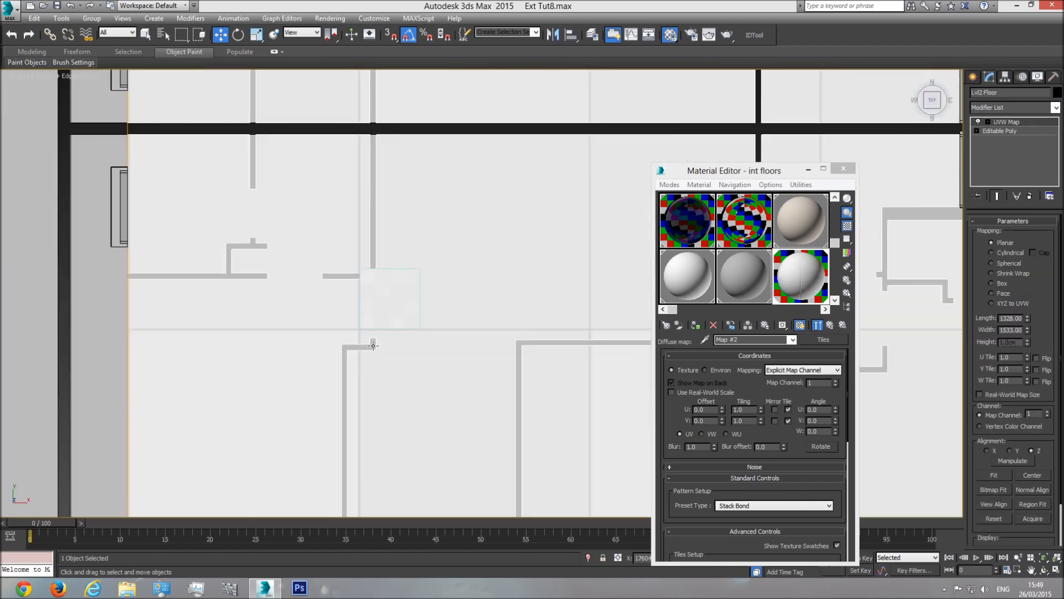
{"action": "scroll", "coordinate": [373, 345], "scroll_direction": "up", "scroll_amount": 2}
{"action": "middle_click_drag", "start_coordinate": [483, 241], "coordinate": [478, 286]}
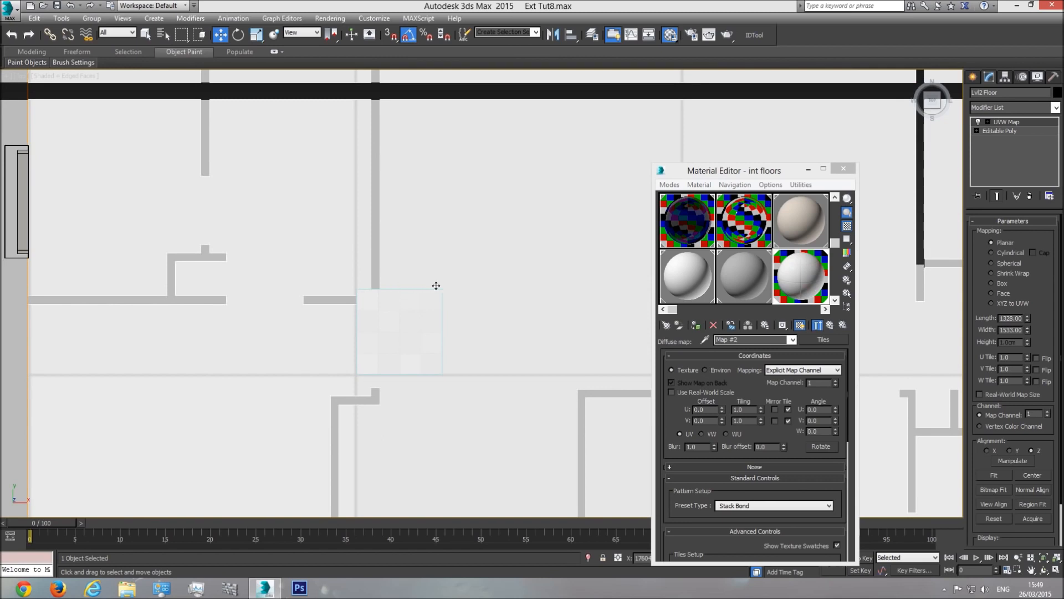
{"action": "double_click", "coordinate": [1018, 320]}
{"action": "type", "text": "250"}
{"action": "key", "text": "Tab"}
{"action": "type", "text": "250"}
{"action": "key", "text": "Return"}
Step: Try other floor mapping lengths, first 350 and then 4
{"action": "middle_click_drag", "start_coordinate": [499, 340], "coordinate": [496, 353]}
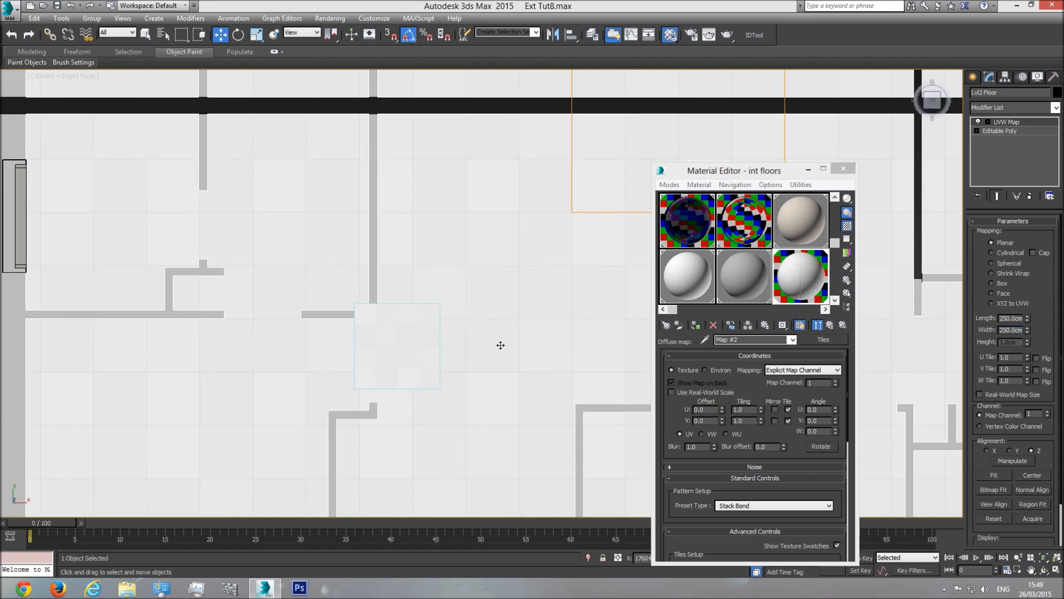
{"action": "double_click", "coordinate": [1015, 320]}
{"action": "type", "text": "350"}
{"action": "key", "text": "Return"}
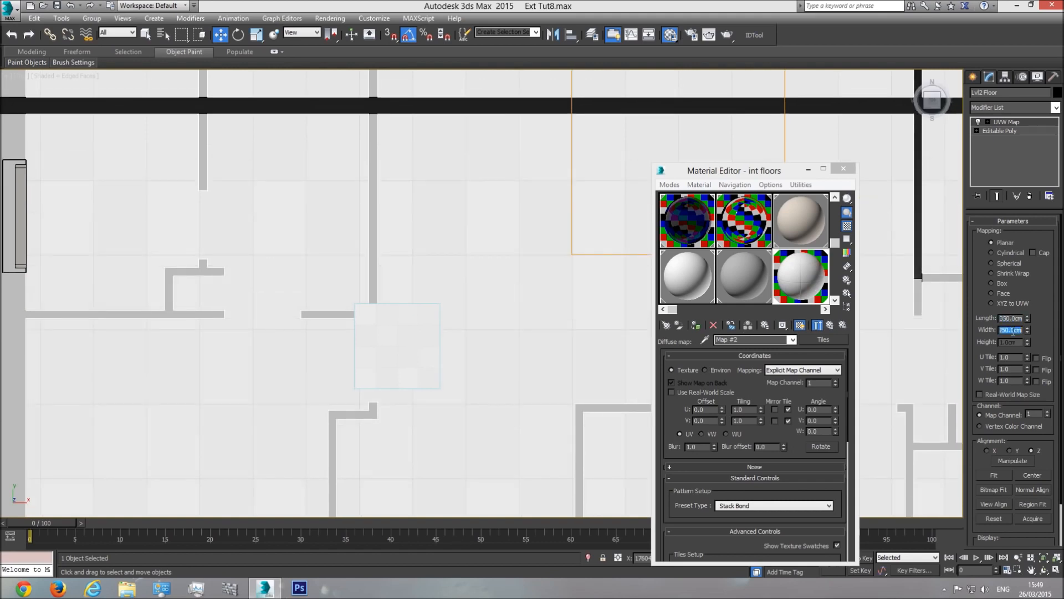
{"action": "left_click", "coordinate": [426, 352]}
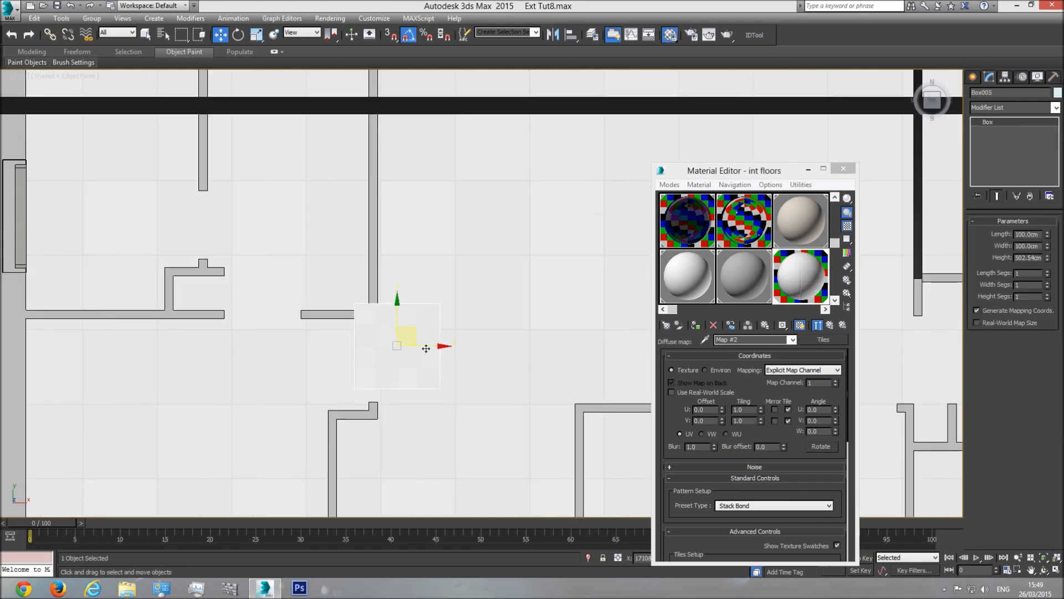
{"action": "left_click", "coordinate": [468, 314]}
{"action": "double_click", "coordinate": [1015, 317]}
{"action": "type", "text": "400"}
{"action": "key", "text": "Return"}
Step: Move the column box over the floor, check it in Perspective, then delete the column
{"action": "left_click", "coordinate": [428, 355]}
{"action": "left_click_drag", "start_coordinate": [430, 353], "coordinate": [479, 305]}
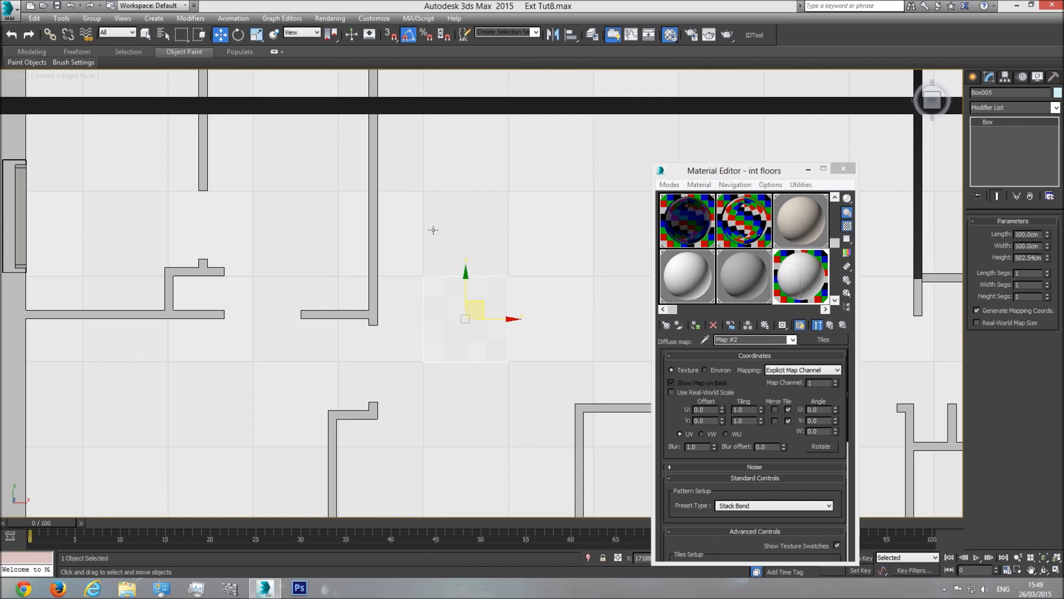
{"action": "key", "text": "p"}
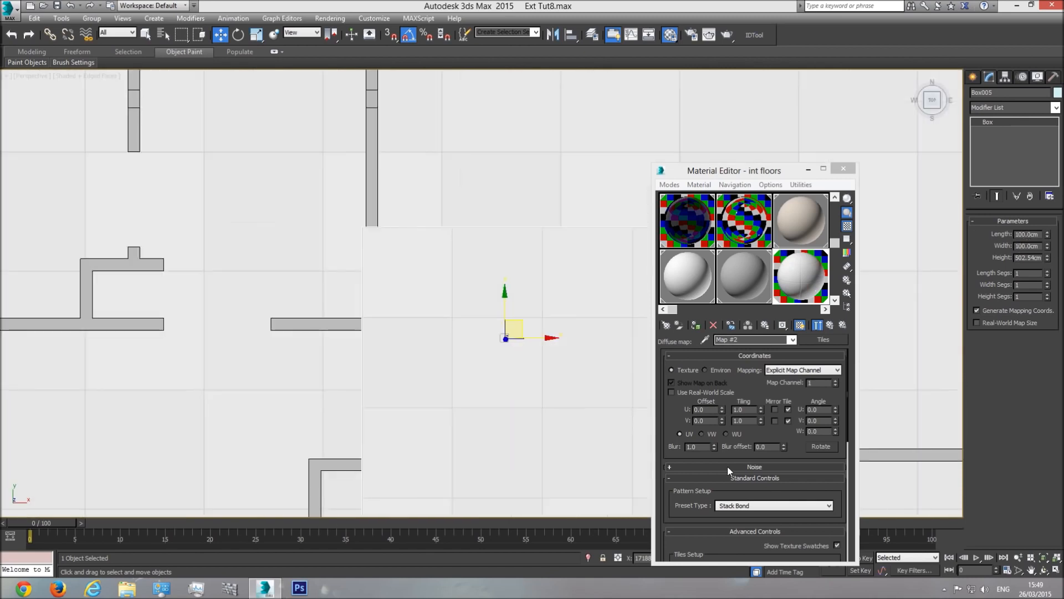
{"action": "left_click", "coordinate": [1045, 570]}
{"action": "left_click_drag", "start_coordinate": [524, 366], "coordinate": [535, 307]}
{"action": "scroll", "coordinate": [548, 287], "scroll_direction": "down", "scroll_amount": 7}
{"action": "right_click", "coordinate": [563, 262]}
{"action": "key", "text": "Delete"}
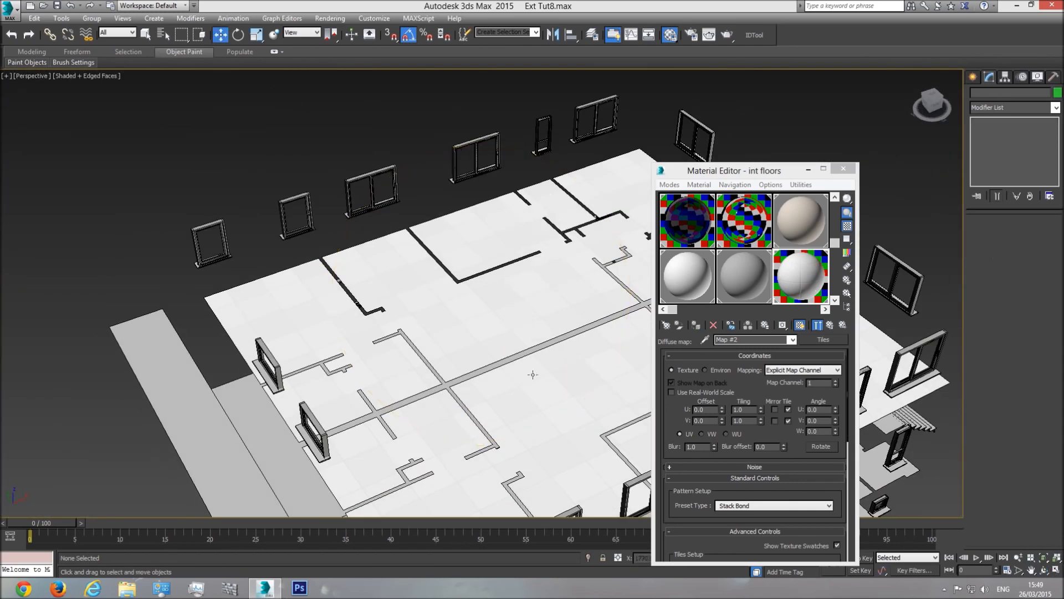
{"action": "scroll", "coordinate": [537, 378], "scroll_direction": "up", "scroll_amount": 6}
{"action": "scroll", "coordinate": [536, 377], "scroll_direction": "up", "scroll_amount": 4}
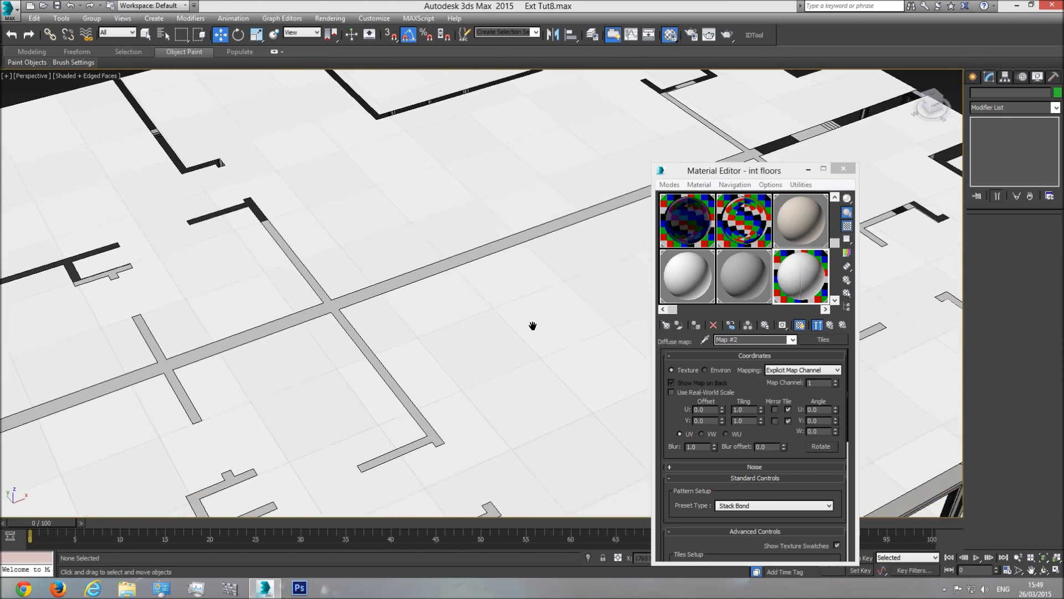
{"action": "scroll", "coordinate": [447, 339], "scroll_direction": "up", "scroll_amount": 5}
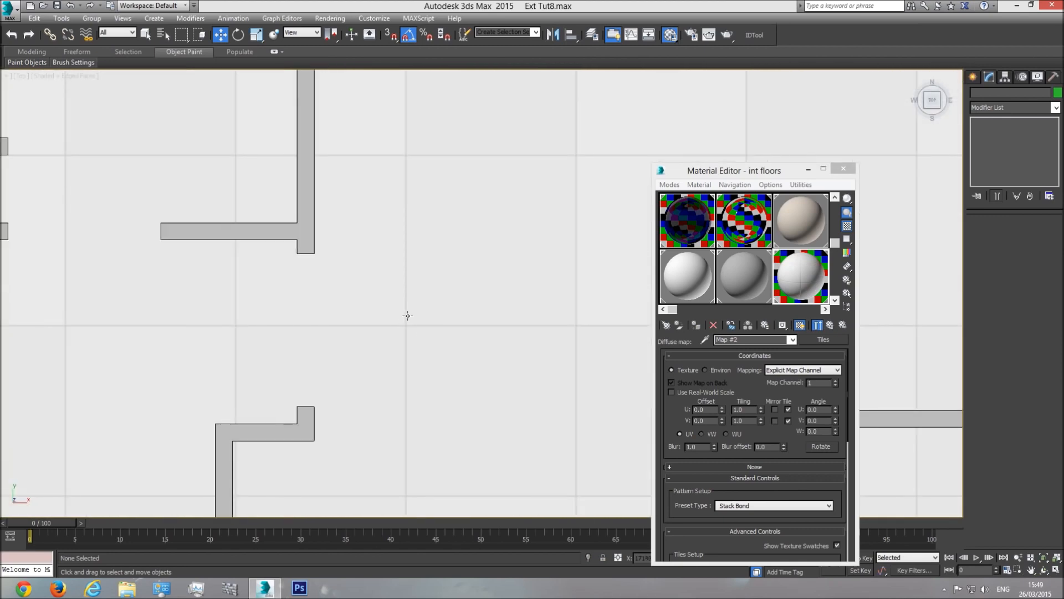
{"action": "scroll", "coordinate": [453, 333], "scroll_direction": "up", "scroll_amount": 8}
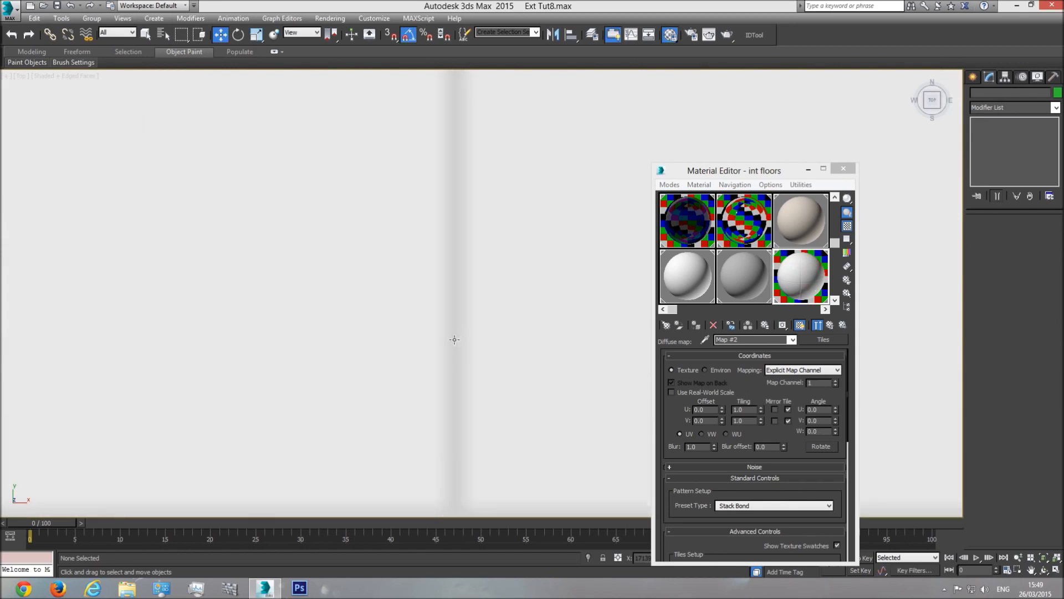
Step: Test-render the top view with V-Ray, then draw a small box on the floor plan
{"action": "key", "text": "shift+q"}
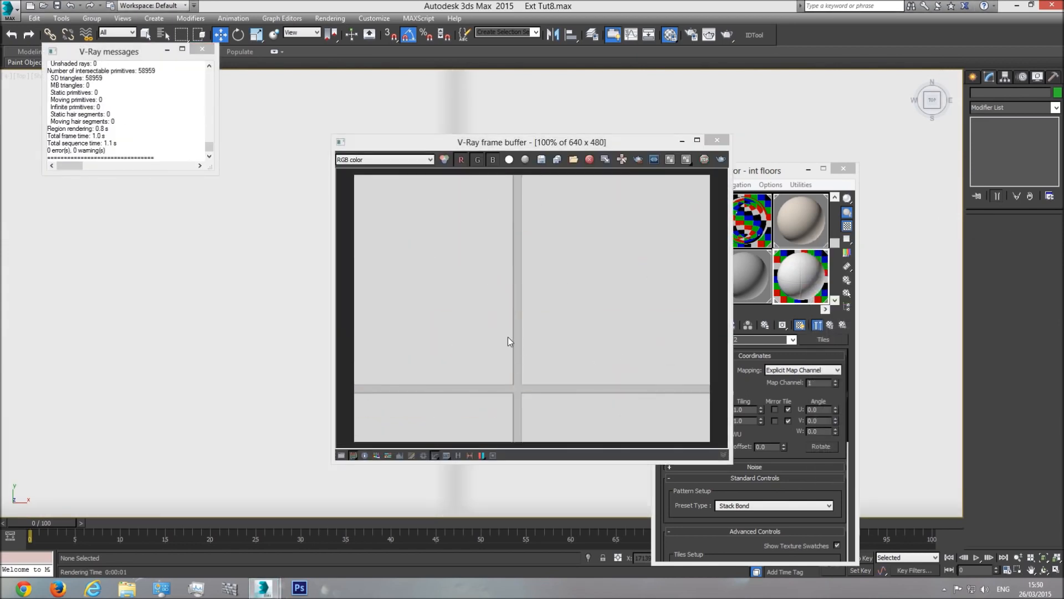
{"action": "left_click", "coordinate": [718, 140]}
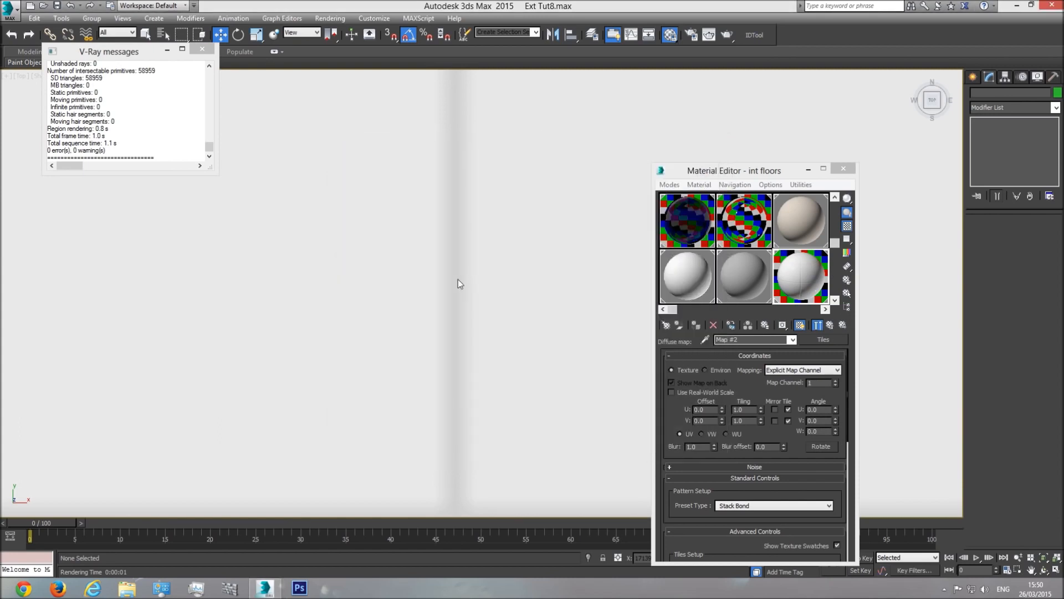
{"action": "left_click", "coordinate": [974, 78]}
{"action": "left_click", "coordinate": [994, 146]}
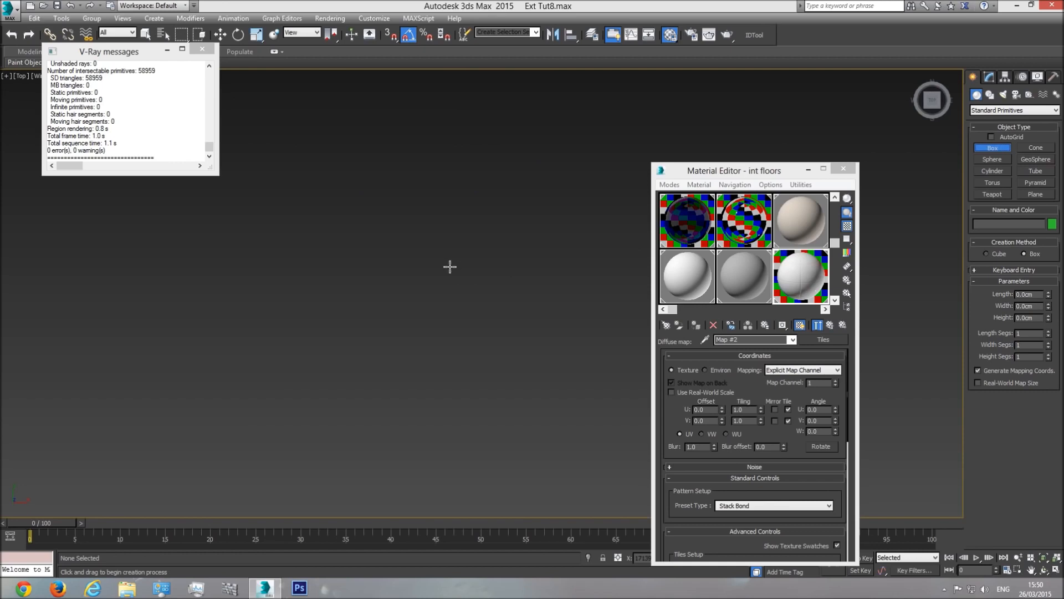
{"action": "left_click_drag", "start_coordinate": [451, 266], "coordinate": [463, 278]}
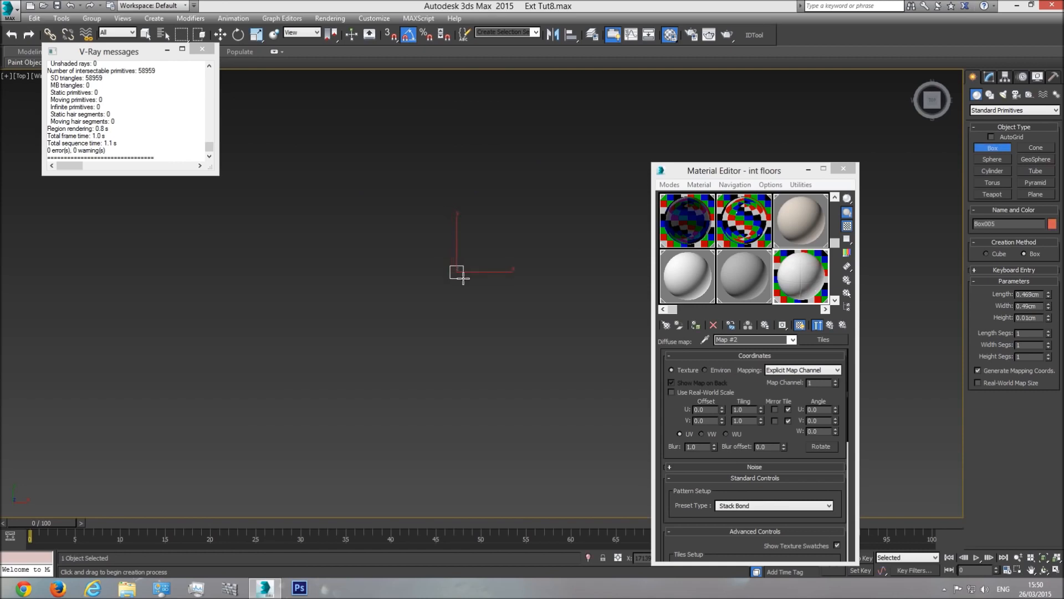
{"action": "left_click", "coordinate": [467, 128]}
{"action": "double_click", "coordinate": [1035, 295]}
{"action": "type", "text": "0."}
{"action": "right_click", "coordinate": [466, 295]}
Step: Raise the small box above the upper windows in Front view, then view Top shaded
{"action": "key", "text": "f"}
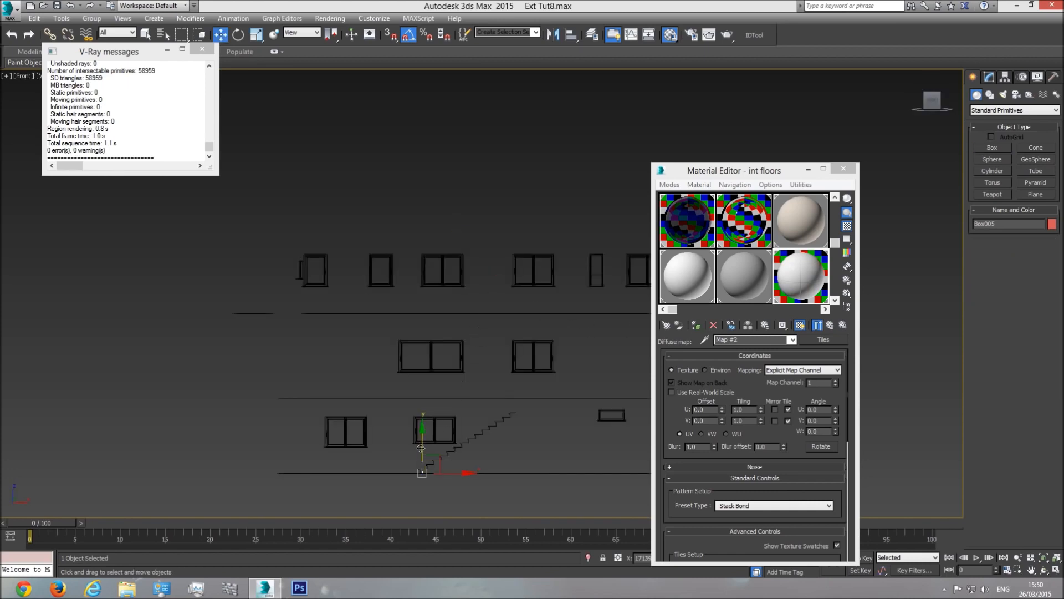
{"action": "left_click_drag", "start_coordinate": [422, 383], "coordinate": [411, 215]}
{"action": "key", "text": "t"}
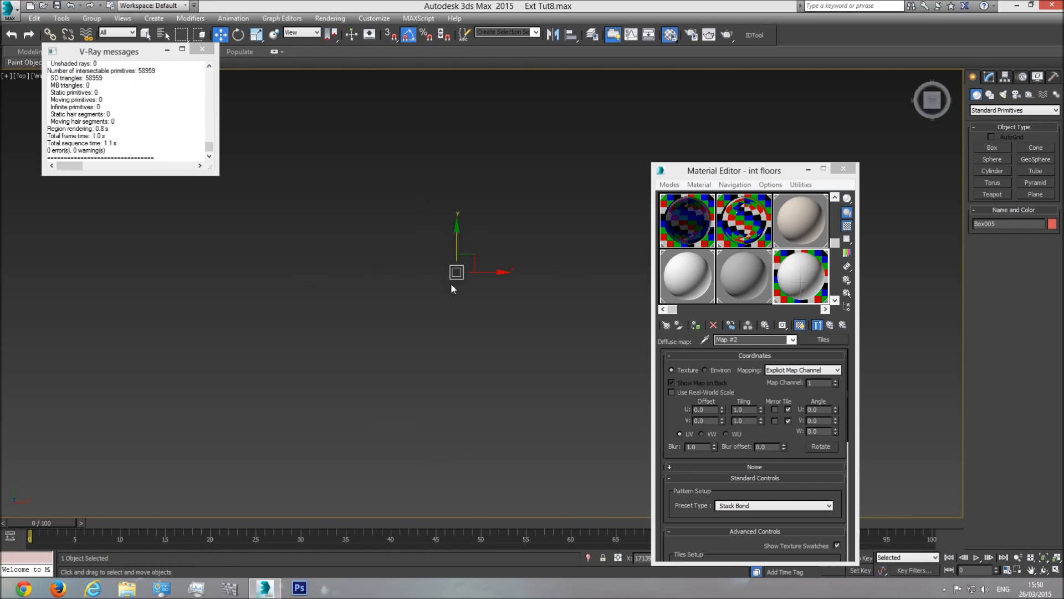
{"action": "key", "text": "F3"}
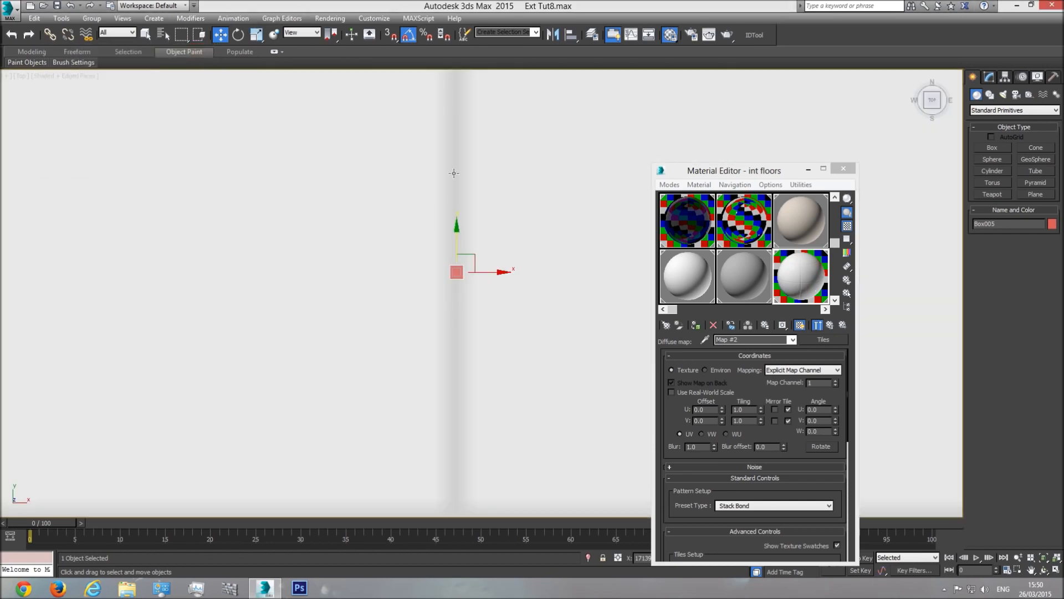
{"action": "left_click_drag", "start_coordinate": [490, 271], "coordinate": [487, 272]}
Step: Re-render the top view, then set the int floors Tiles map grout gaps to 0.08
{"action": "left_click", "coordinate": [727, 35]}
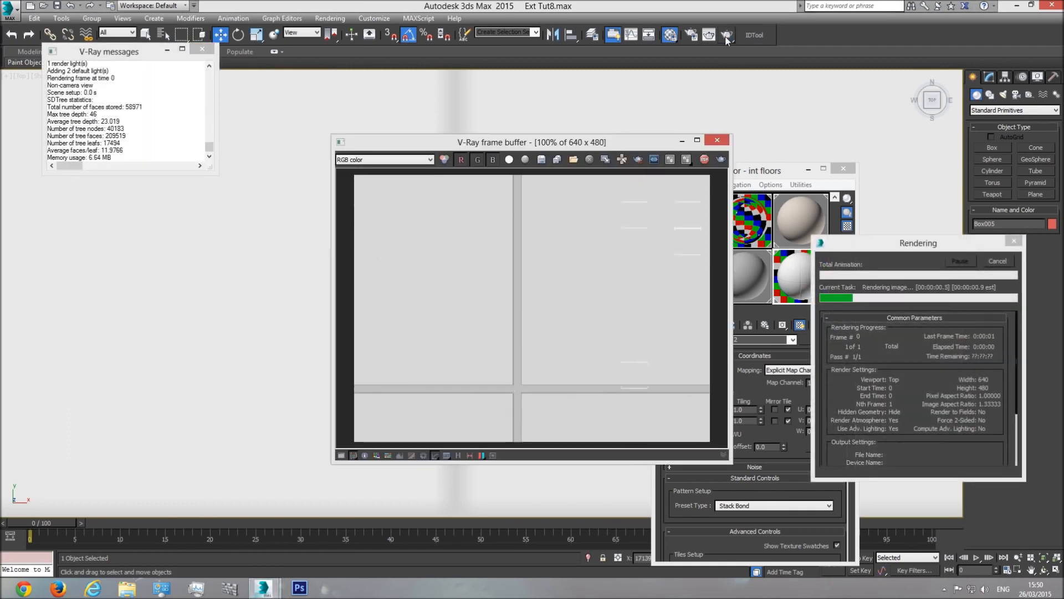
{"action": "scroll", "coordinate": [520, 307], "scroll_direction": "up", "scroll_amount": 1}
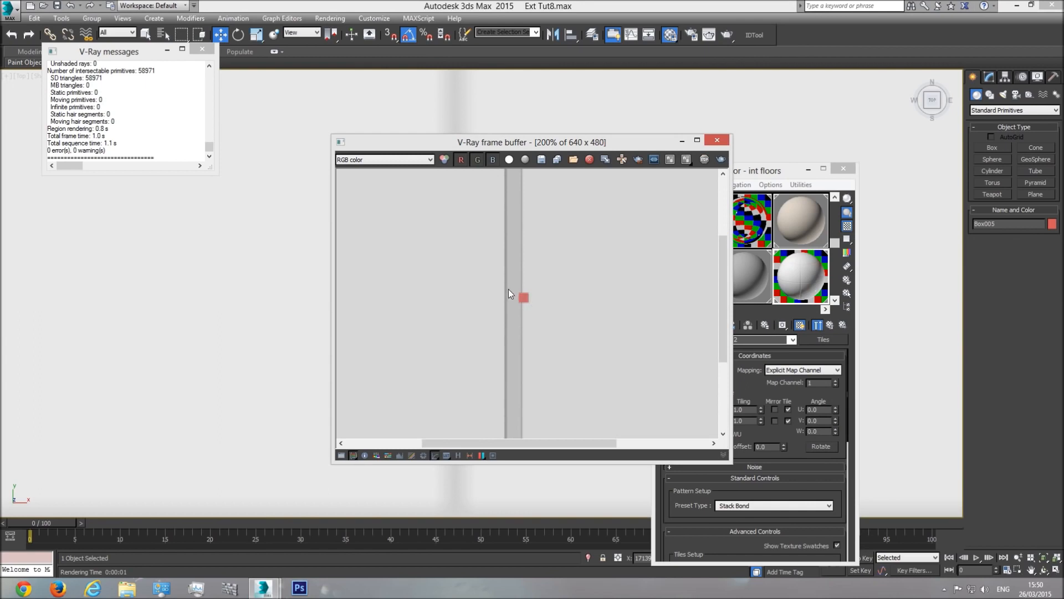
{"action": "left_click", "coordinate": [771, 174]}
{"action": "left_click", "coordinate": [793, 339]}
{"action": "left_click", "coordinate": [726, 350]}
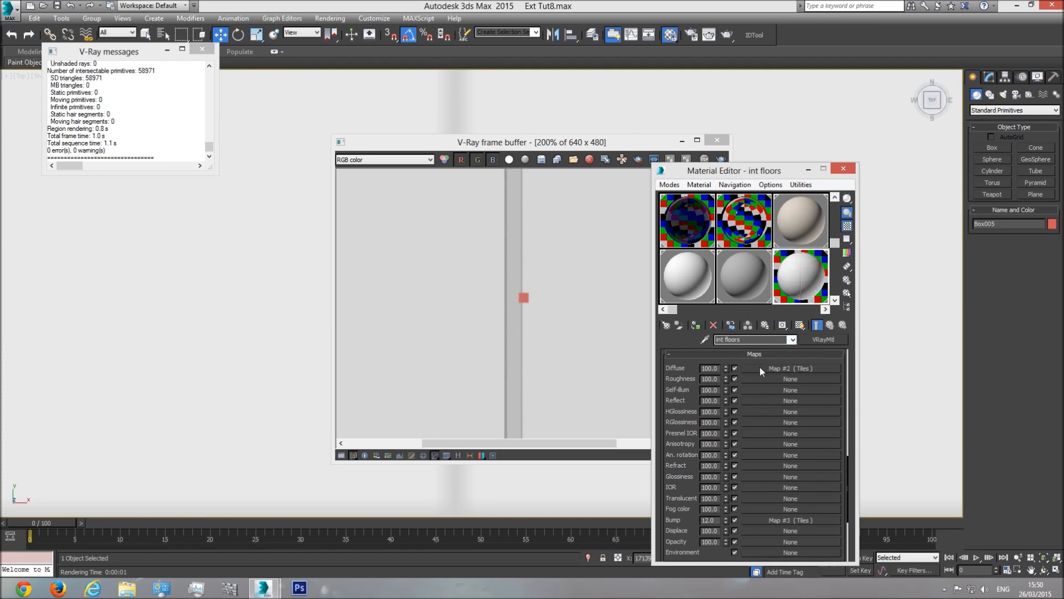
{"action": "left_click", "coordinate": [799, 368]}
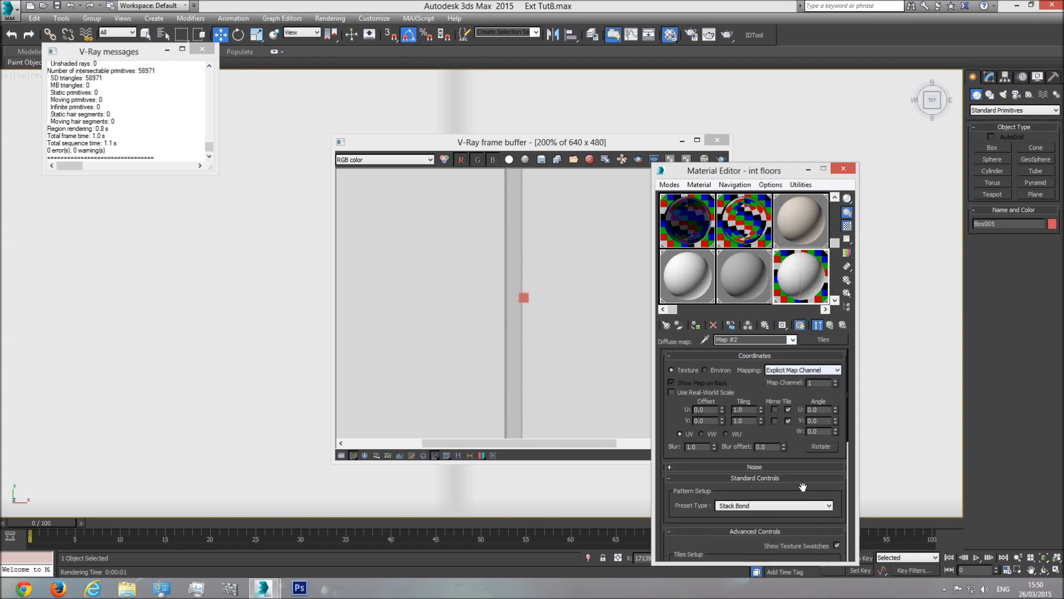
{"action": "scroll", "coordinate": [763, 468], "scroll_direction": "down", "scroll_amount": 3}
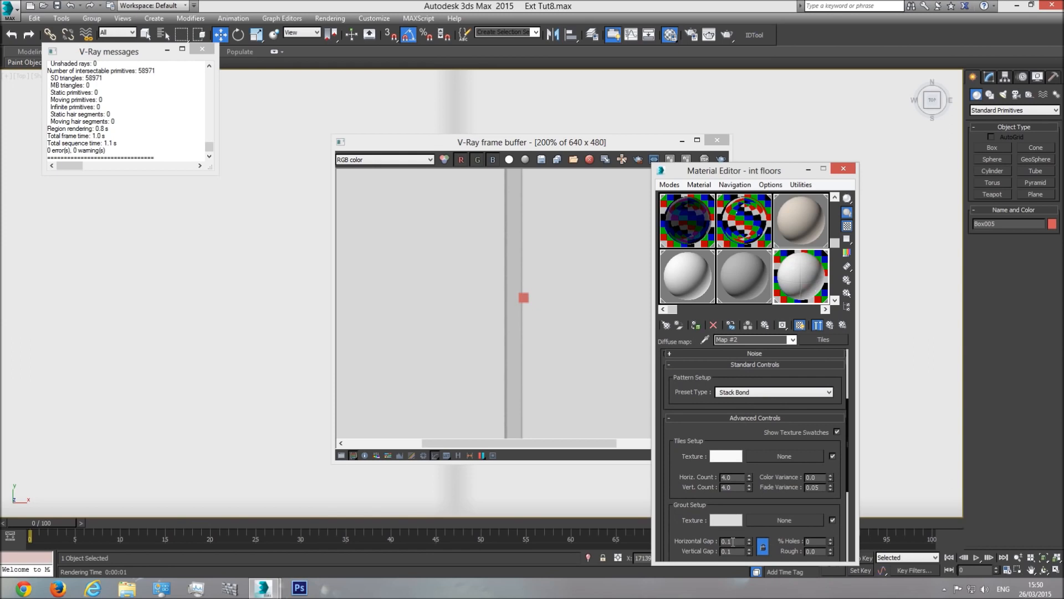
{"action": "type", "text": "0.08"}
{"action": "key", "text": "Return"}
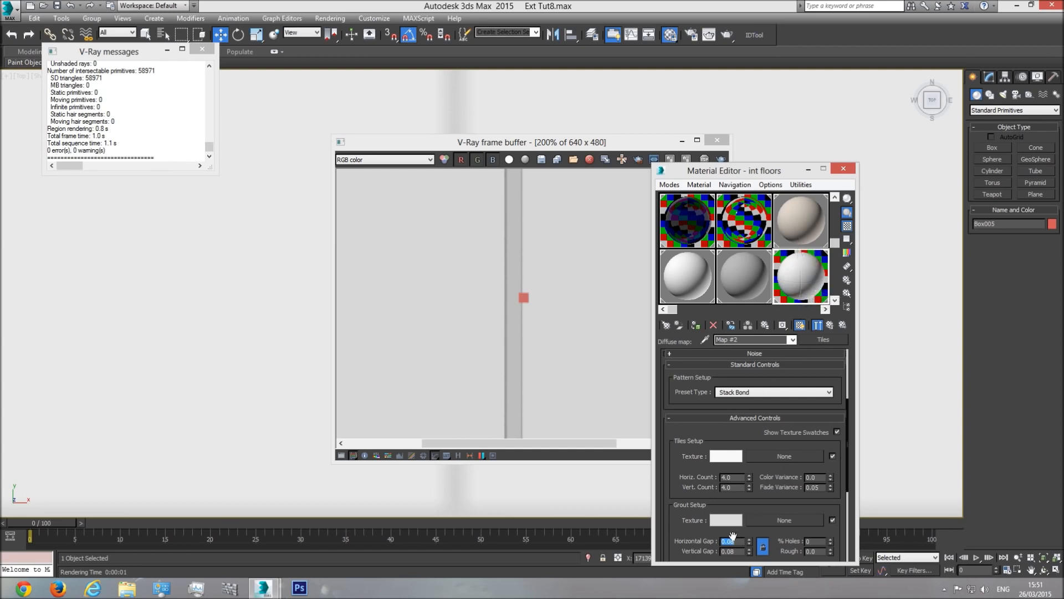
Step: Set the bump Tiles map's horizontal grout gap to 0.08 and re-render to check it
{"action": "left_click", "coordinate": [793, 339]}
{"action": "left_click", "coordinate": [765, 351]}
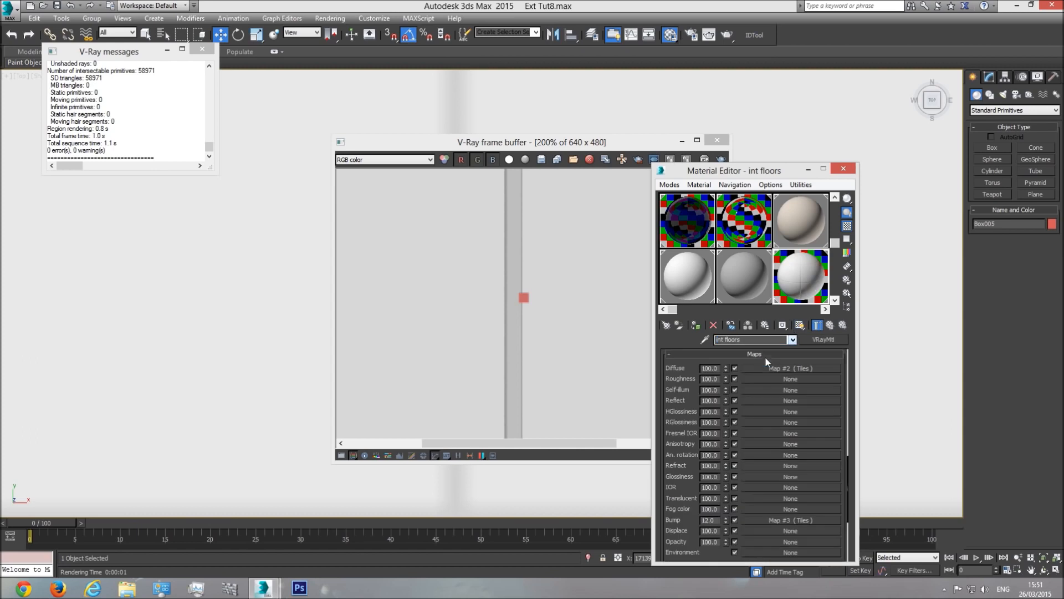
{"action": "left_click", "coordinate": [760, 520]}
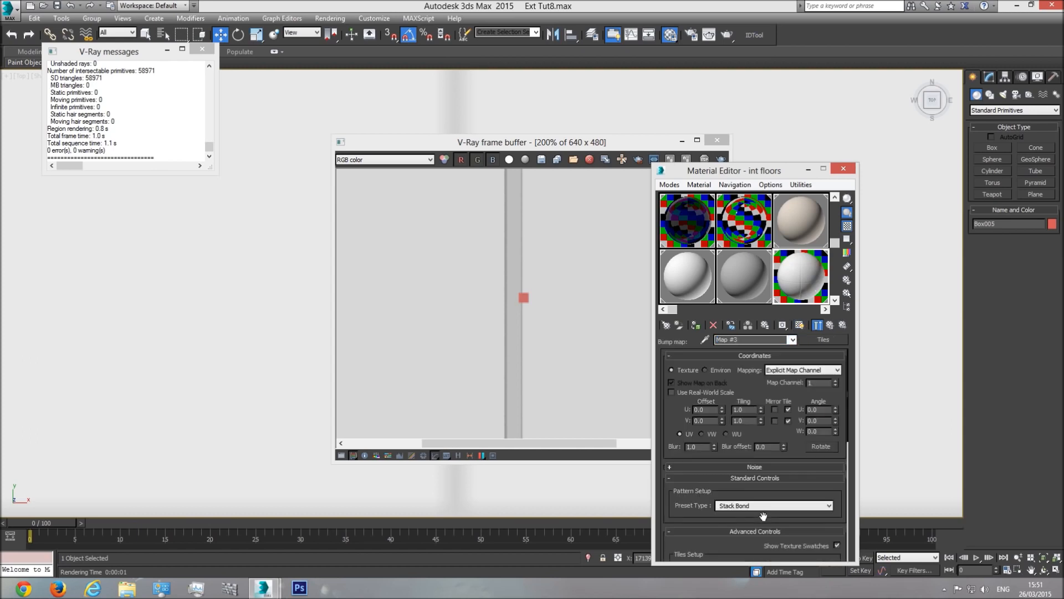
{"action": "left_click_drag", "start_coordinate": [765, 515], "coordinate": [748, 313]}
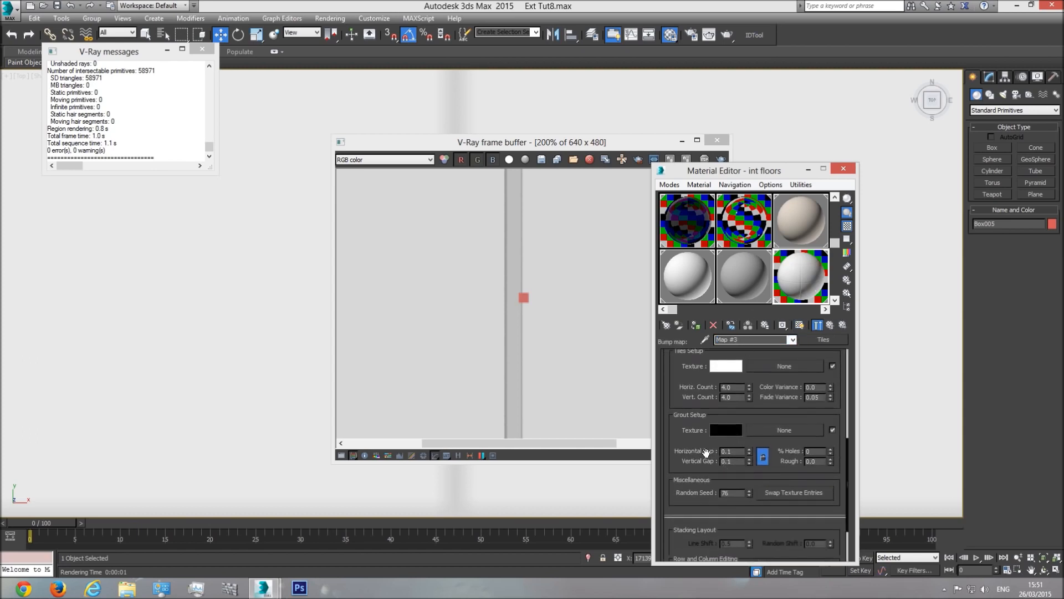
{"action": "key", "text": "Return"}
{"action": "left_click", "coordinate": [722, 159]}
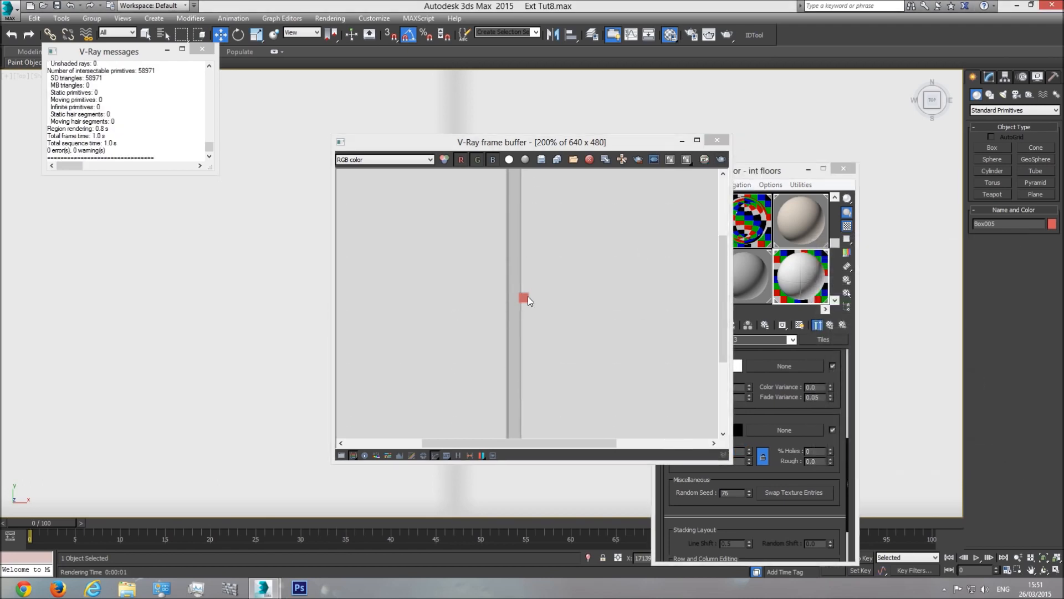
{"action": "key", "text": "Escape"}
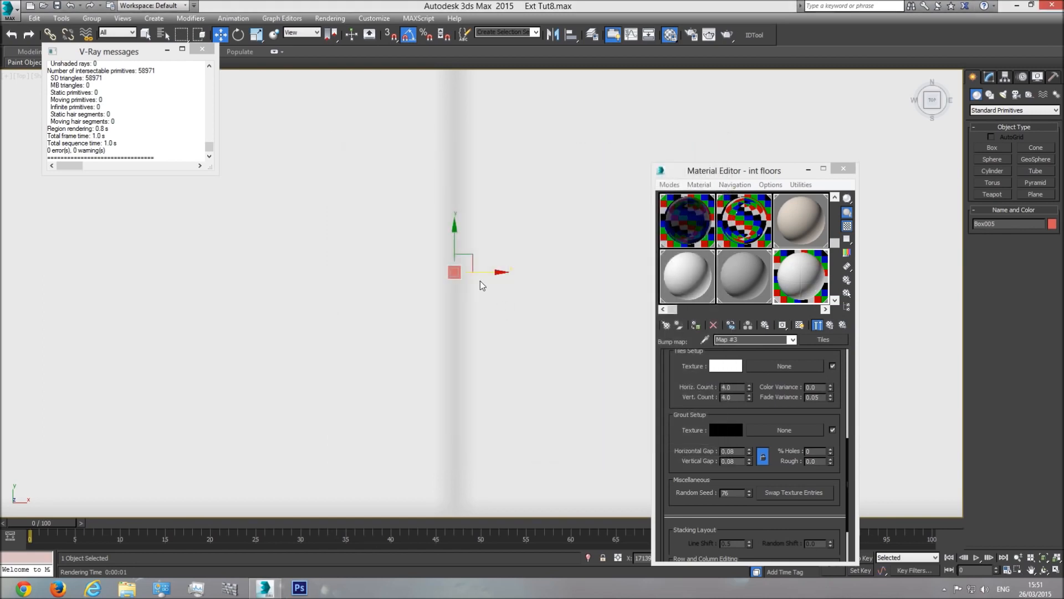
Step: Nudge Box005 slightly left along X twice, test-rendering after each move
{"action": "left_click_drag", "start_coordinate": [485, 271], "coordinate": [480, 273]}
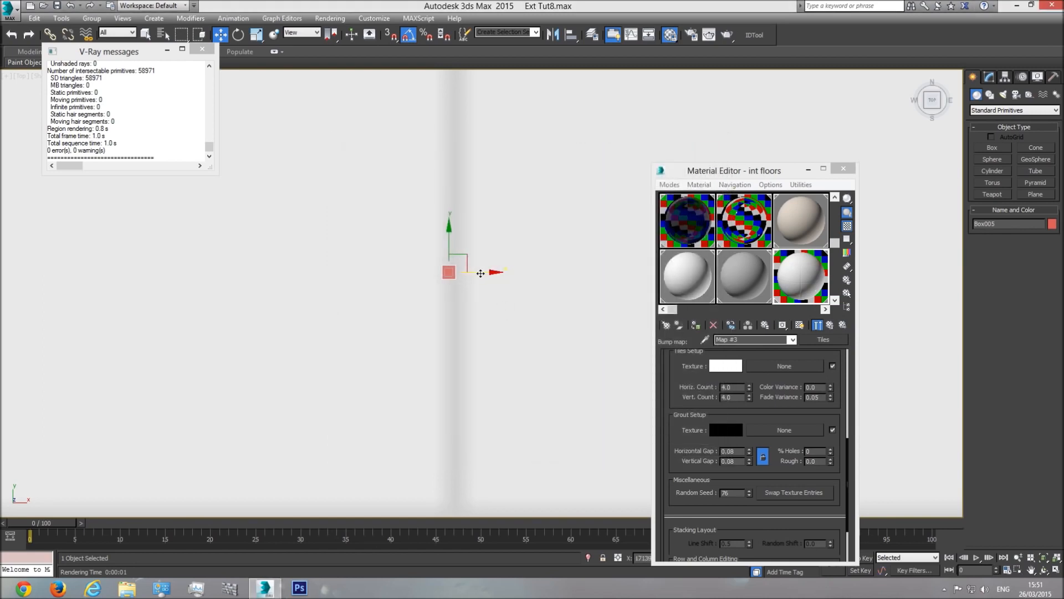
{"action": "key", "text": "shift+q"}
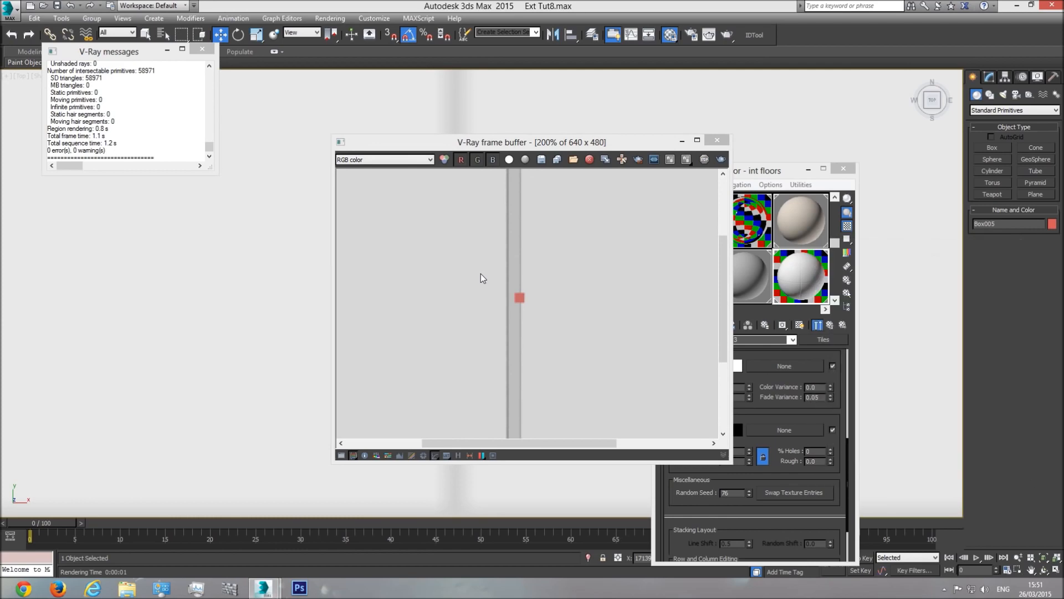
{"action": "left_click", "coordinate": [716, 140]}
{"action": "left_click_drag", "start_coordinate": [484, 271], "coordinate": [472, 273]}
{"action": "key", "text": "shift+q"}
Step: Change the horizontal grout gap in the int floors diffuse Tiles map
{"action": "left_click", "coordinate": [776, 176]}
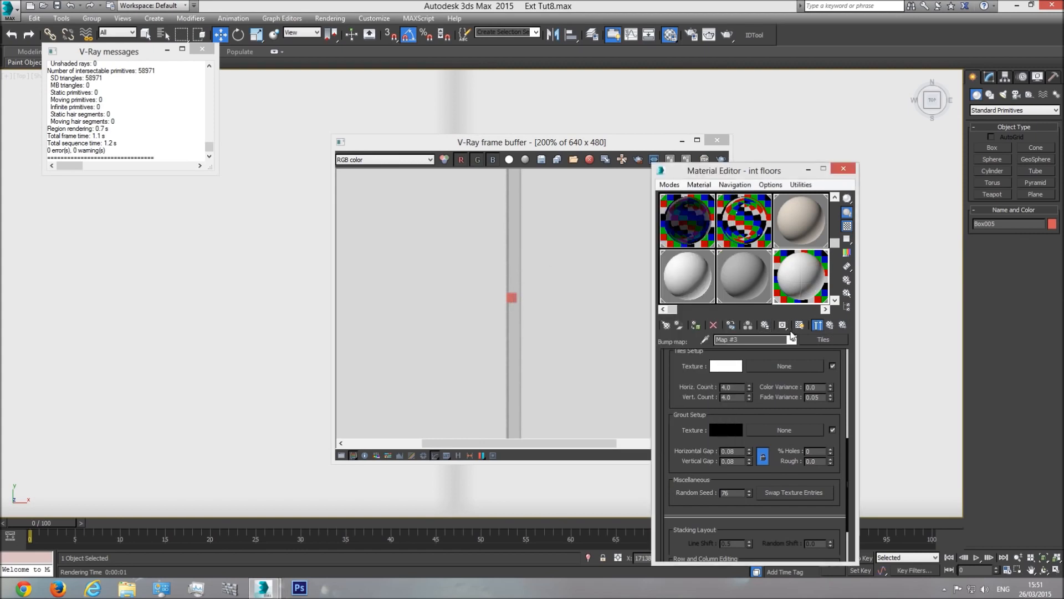
{"action": "left_click", "coordinate": [751, 339]}
{"action": "left_click", "coordinate": [756, 349]}
{"action": "left_click", "coordinate": [796, 371]}
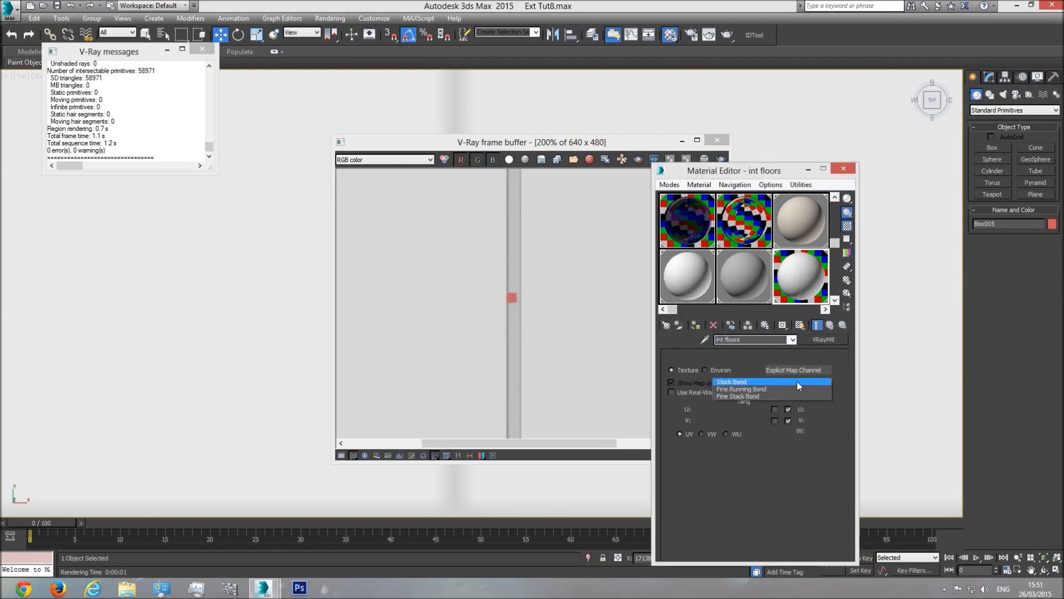
{"action": "scroll", "coordinate": [756, 521], "scroll_direction": "down", "scroll_amount": 5}
{"action": "double_click", "coordinate": [738, 458]}
{"action": "type", "text": "0.6"}
{"action": "key", "text": "Return"}
Step: Recheck the bump Tiles settings and re-render to compare the grout widths
{"action": "left_click", "coordinate": [794, 339]}
{"action": "left_click", "coordinate": [760, 352]}
{"action": "left_click", "coordinate": [777, 521]}
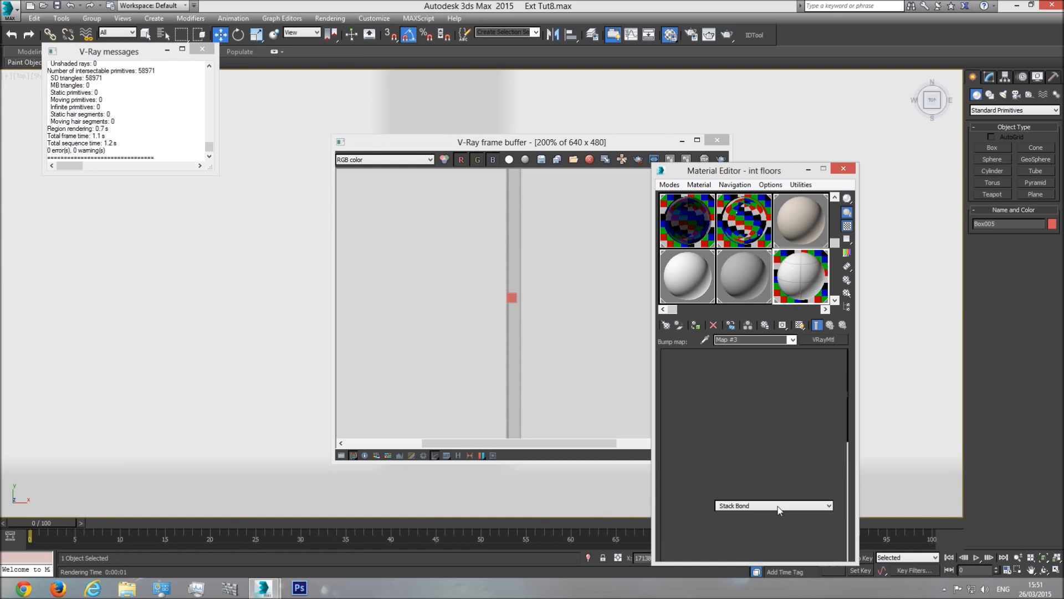
{"action": "scroll", "coordinate": [743, 382], "scroll_direction": "down", "scroll_amount": 5}
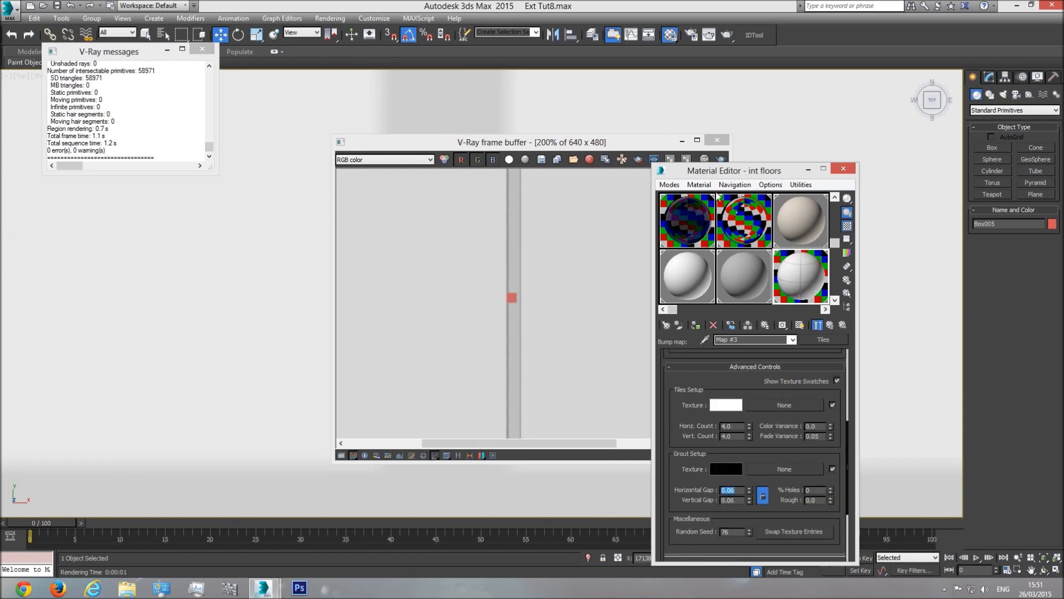
{"action": "left_click", "coordinate": [723, 160]}
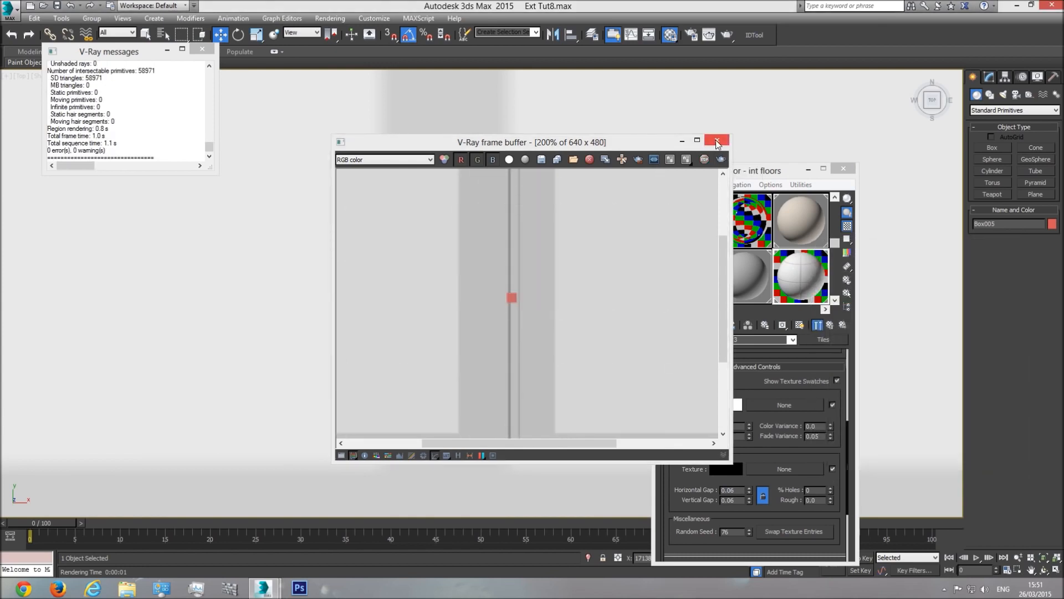
{"action": "left_click", "coordinate": [717, 142]}
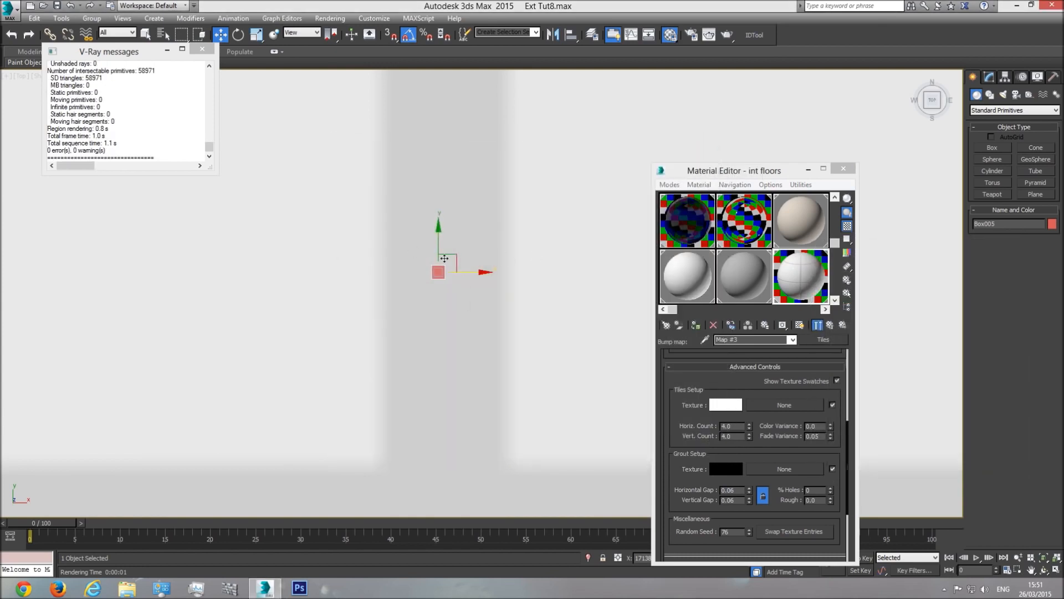
Step: Set the diffuse Tiles map's horizontal grout gap to 0.06
{"action": "left_click", "coordinate": [793, 340]}
{"action": "left_click", "coordinate": [772, 350]}
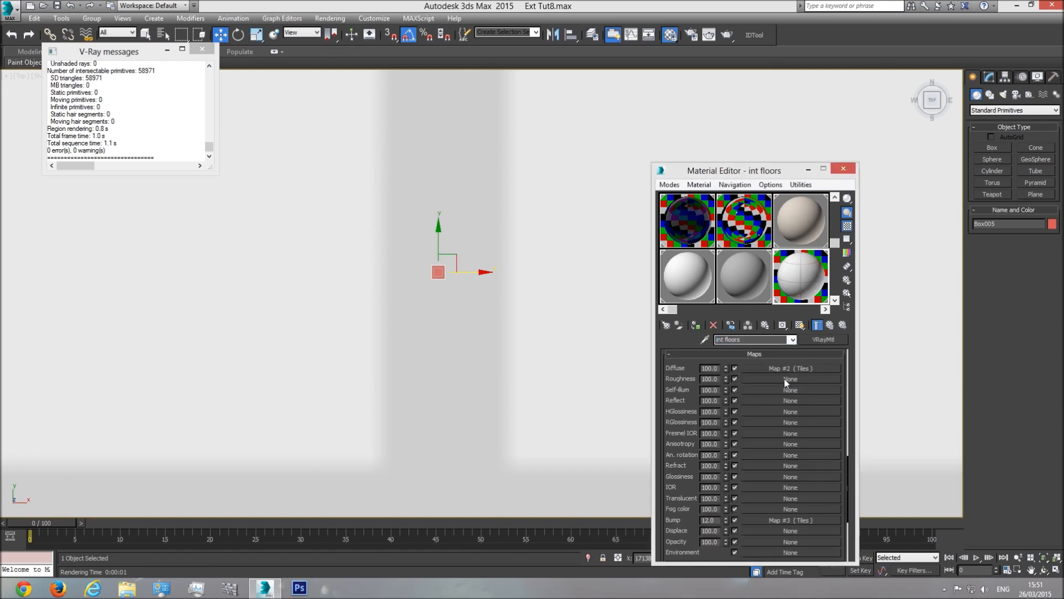
{"action": "scroll", "coordinate": [786, 370], "scroll_direction": "up", "scroll_amount": 2}
{"action": "left_click", "coordinate": [787, 371]}
{"action": "scroll", "coordinate": [735, 517], "scroll_direction": "down", "scroll_amount": 10}
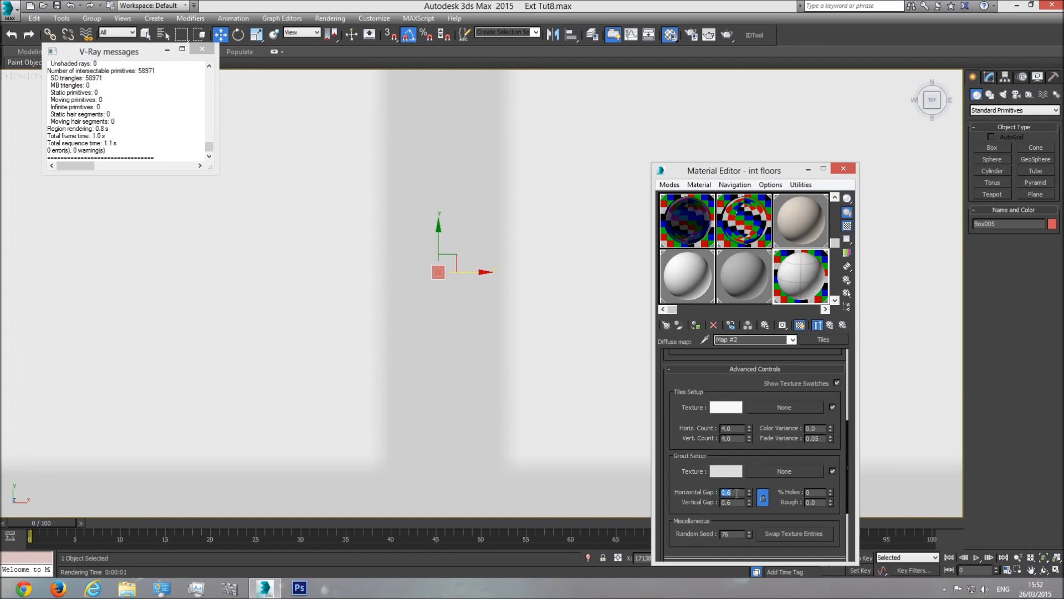
{"action": "type", "text": "06"}
{"action": "key", "text": "Return"}
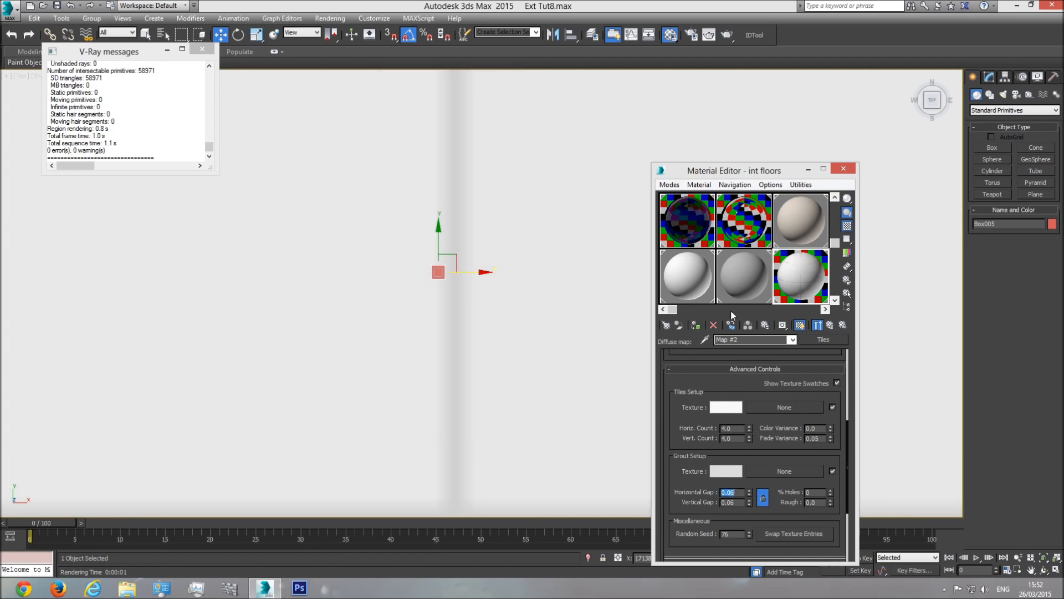
Step: Run two test renders of the tiled floor, then clear the selection
{"action": "left_click", "coordinate": [727, 34]}
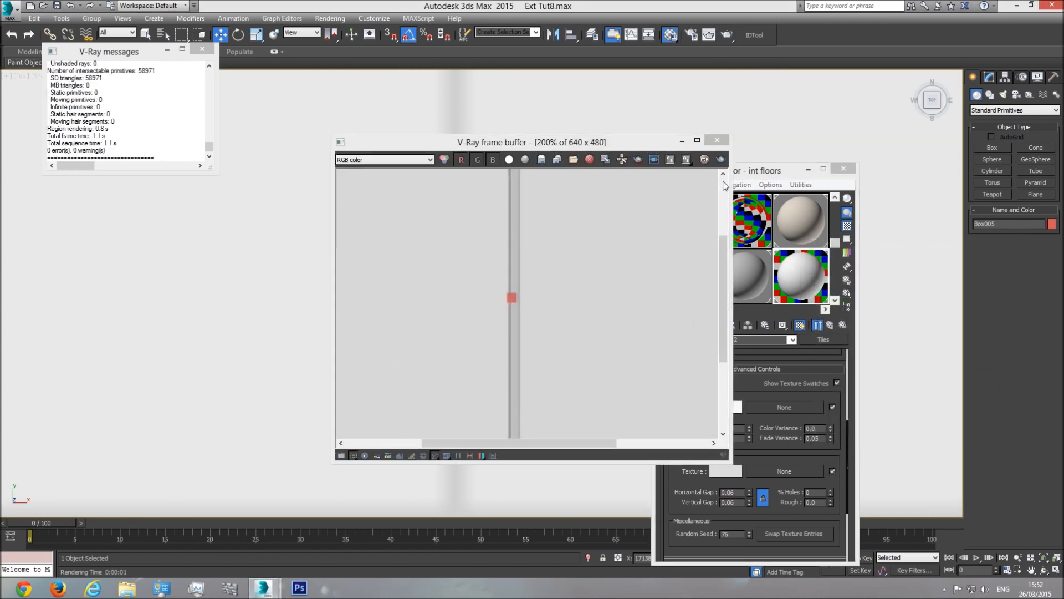
{"action": "left_click", "coordinate": [717, 140]}
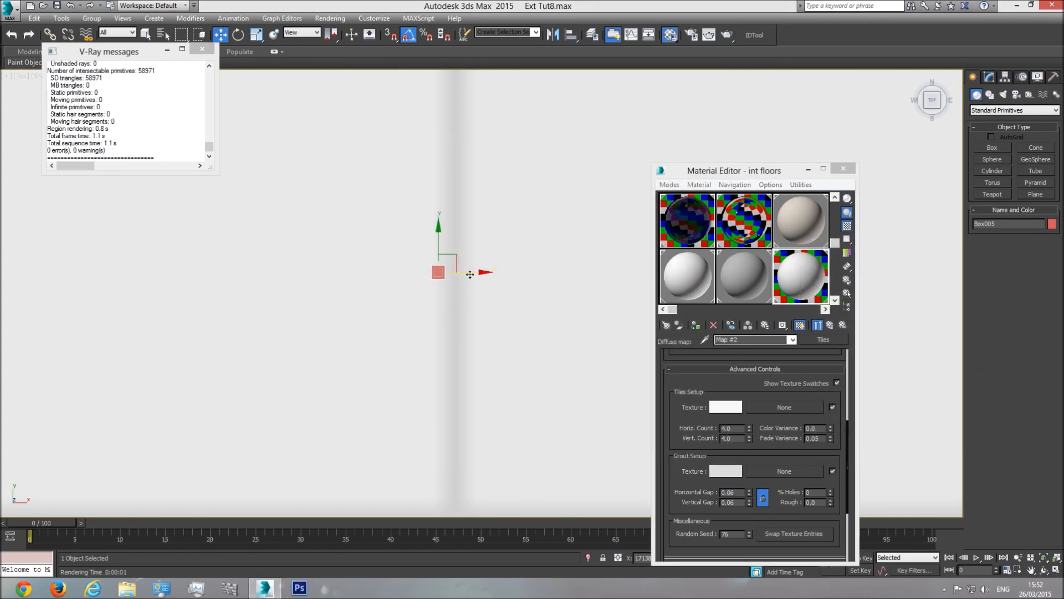
{"action": "key", "text": "shift+q"}
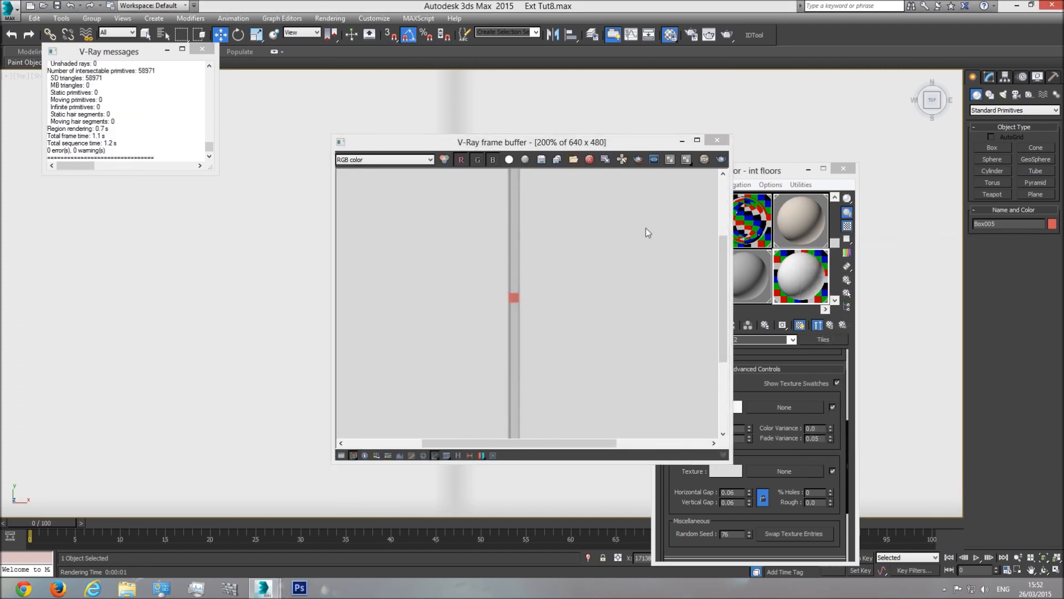
{"action": "left_click", "coordinate": [717, 140]}
{"action": "key", "text": "Delete"}
{"action": "scroll", "coordinate": [486, 304], "scroll_direction": "down", "scroll_amount": 5}
{"action": "left_click", "coordinate": [1057, 570]}
{"action": "left_click", "coordinate": [1044, 569]}
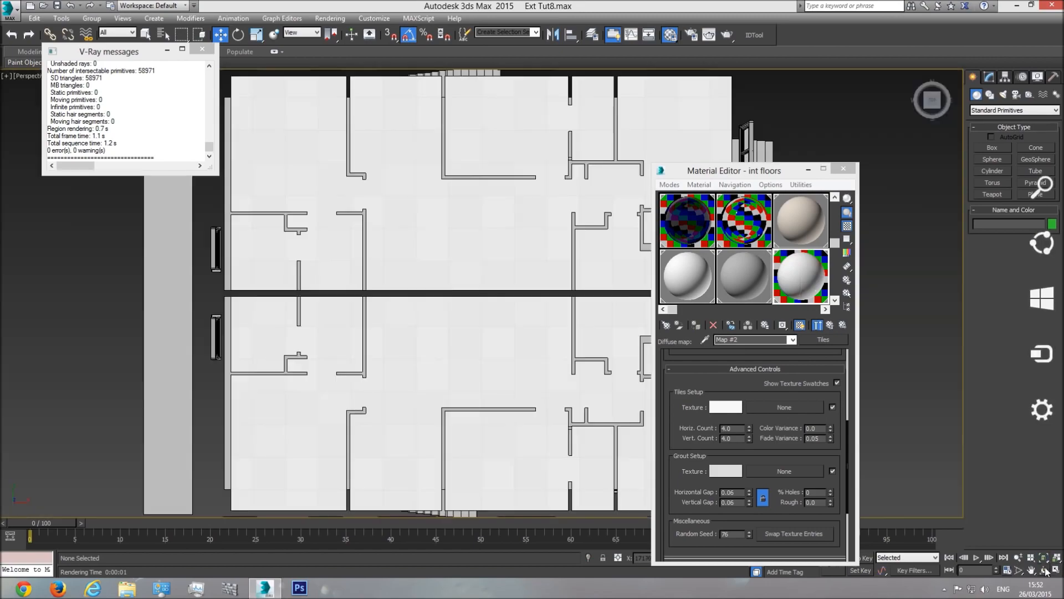
Step: Orbit the floor plan into a low perspective view and test-render it with V-Ray
{"action": "left_click_drag", "start_coordinate": [516, 352], "coordinate": [451, 341]}
{"action": "scroll", "coordinate": [441, 355], "scroll_direction": "up", "scroll_amount": 5}
{"action": "middle_click_drag", "start_coordinate": [462, 331], "coordinate": [437, 344]}
{"action": "key", "text": "shift+q"}
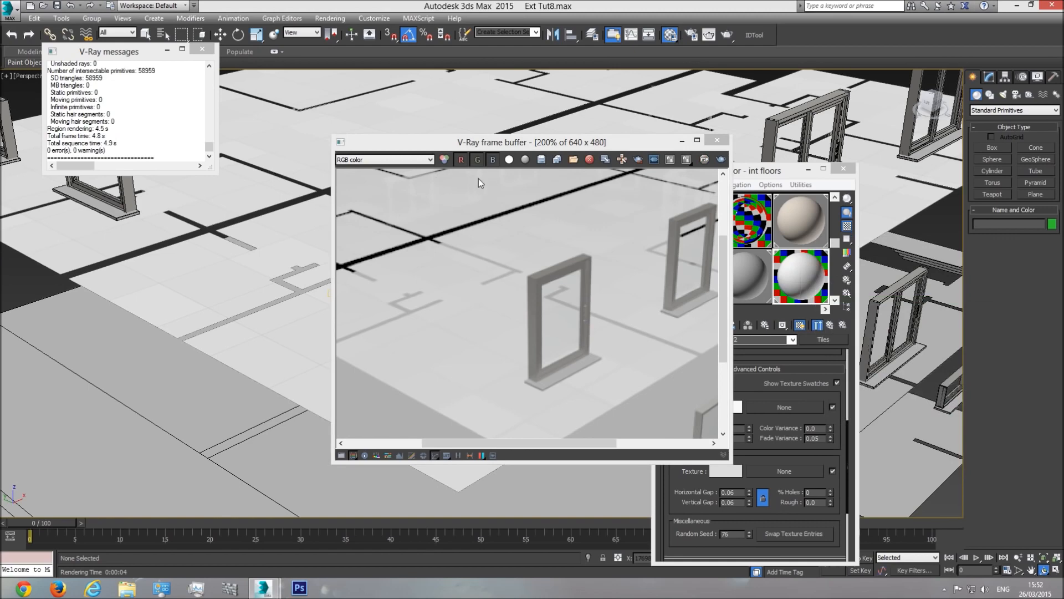
{"action": "left_click", "coordinate": [717, 141]}
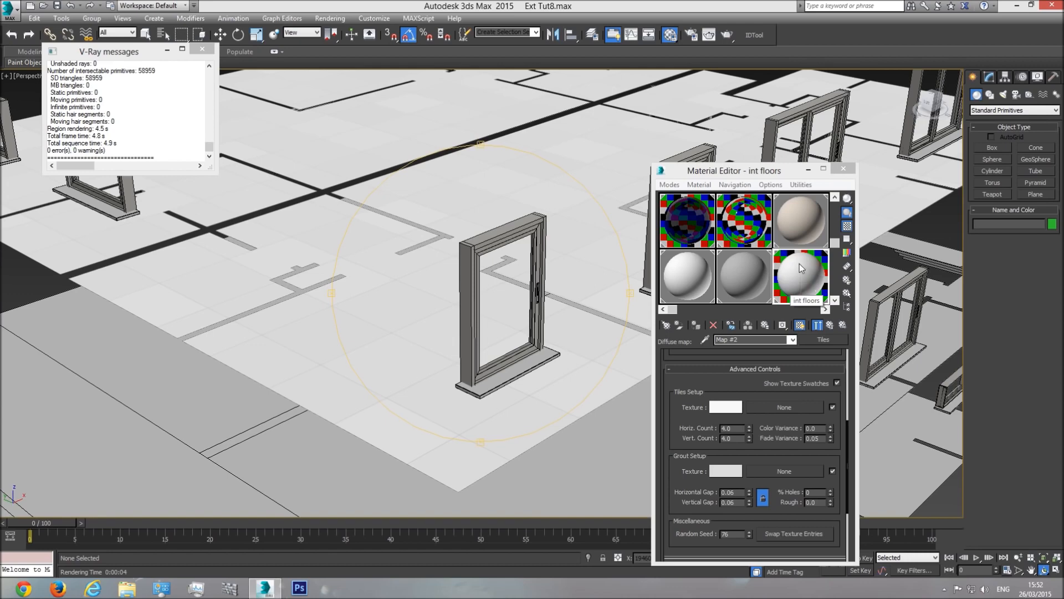
{"action": "right_click", "coordinate": [418, 269]}
{"action": "scroll", "coordinate": [418, 297], "scroll_direction": "down", "scroll_amount": 5}
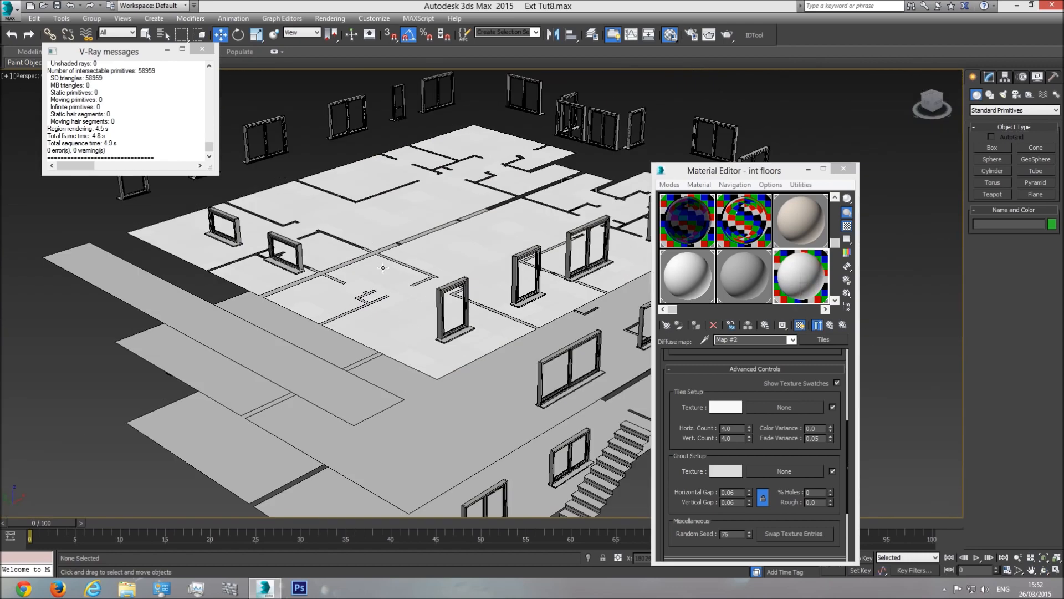
Step: Copy the UVW Map modifier from the Lvl2 Floor object
{"action": "left_click", "coordinate": [470, 255]}
{"action": "left_click", "coordinate": [989, 78]}
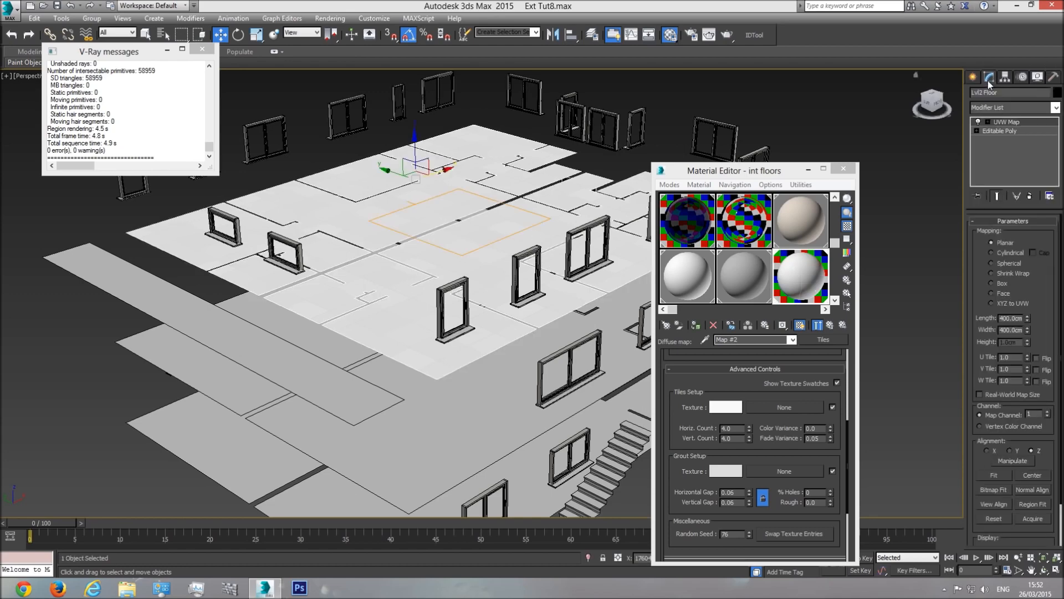
{"action": "right_click", "coordinate": [1006, 122]}
{"action": "left_click", "coordinate": [950, 168]}
Step: Assign the int floors material to Lvl1 Floor and the basement floor
{"action": "left_click", "coordinate": [495, 411]}
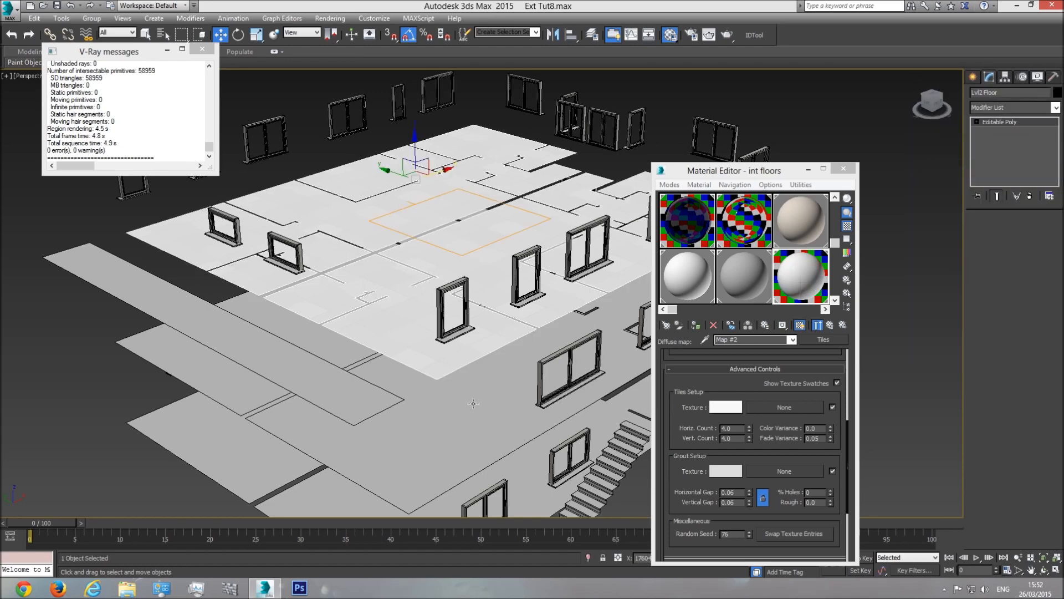
{"action": "left_click", "coordinate": [802, 275]}
{"action": "left_click", "coordinate": [697, 327]}
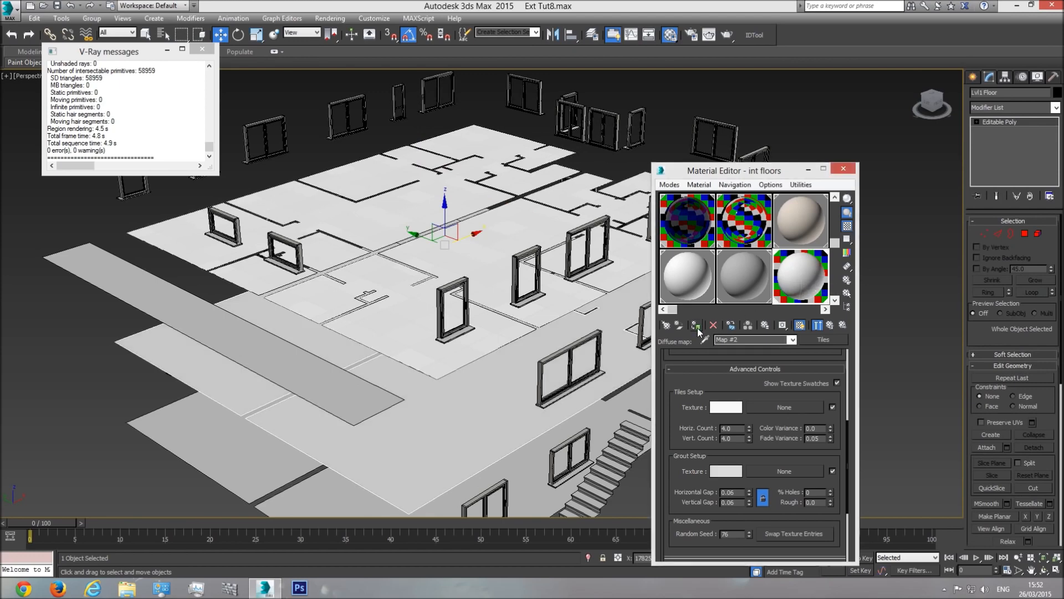
{"action": "middle_click_drag", "start_coordinate": [457, 442], "coordinate": [449, 308]}
{"action": "left_click", "coordinate": [422, 416]}
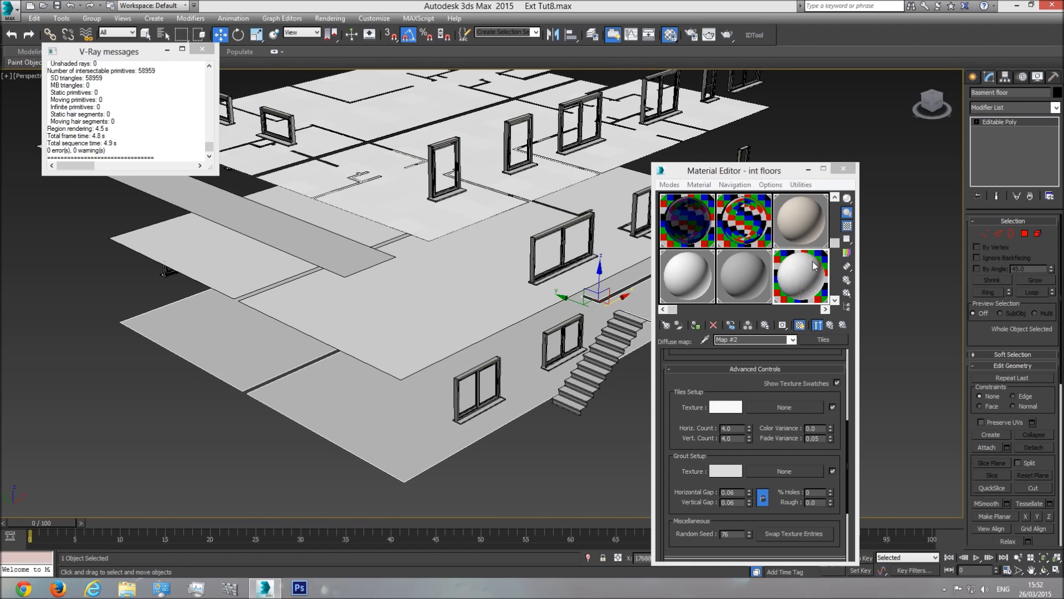
{"action": "left_click", "coordinate": [697, 326]}
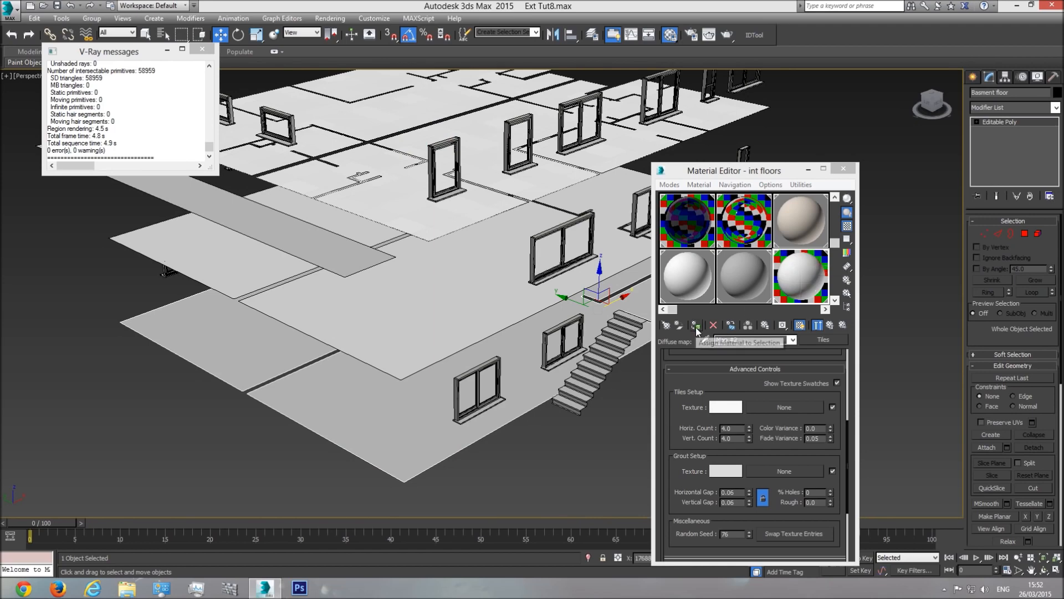
Step: Paste the copied UVW Map modifier onto Lvl1 Floor and the basement floor
{"action": "left_click", "coordinate": [469, 273]}
{"action": "right_click", "coordinate": [994, 128]}
{"action": "left_click", "coordinate": [996, 135]}
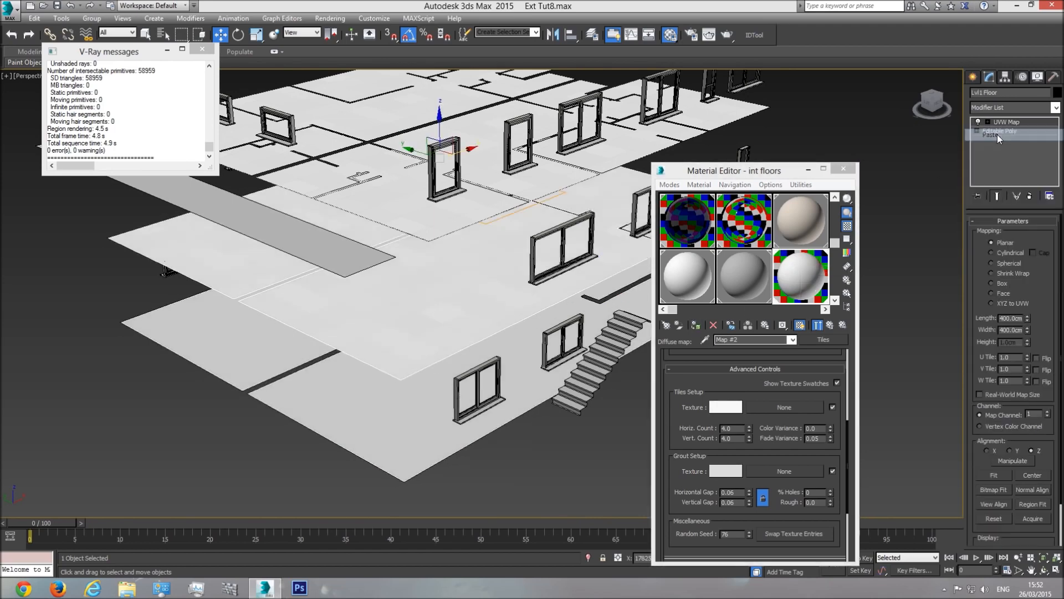
{"action": "left_click", "coordinate": [413, 407]}
{"action": "right_click", "coordinate": [991, 133]}
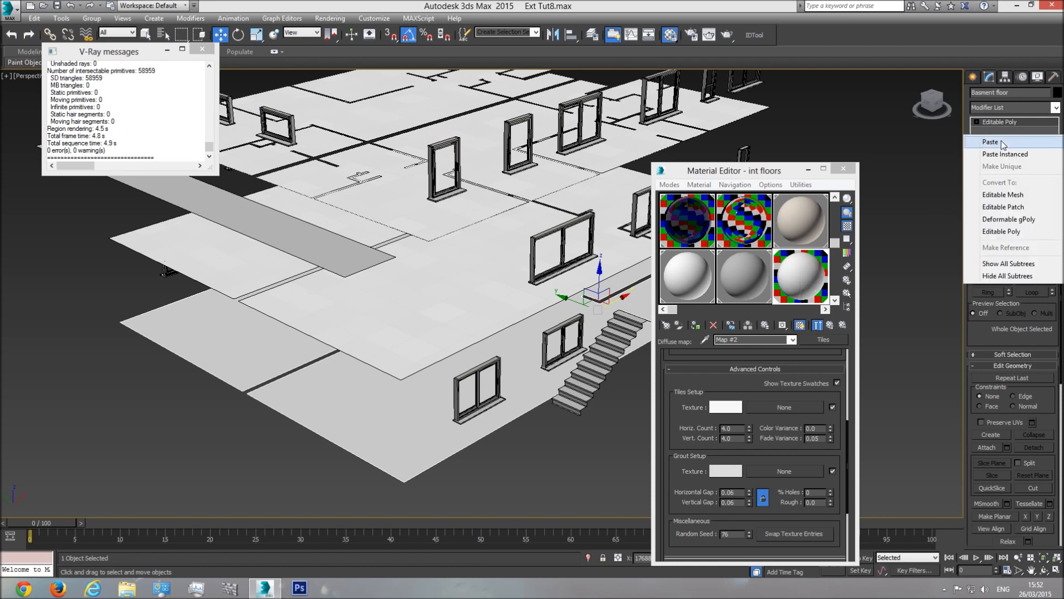
{"action": "left_click", "coordinate": [998, 141]}
Step: Close the V-Ray messages window and select Lvl2 Floor plus two more floor slabs
{"action": "scroll", "coordinate": [456, 345], "scroll_direction": "up", "scroll_amount": 1}
{"action": "scroll", "coordinate": [435, 290], "scroll_direction": "up", "scroll_amount": 4}
{"action": "middle_click_drag", "start_coordinate": [435, 290], "coordinate": [459, 302]}
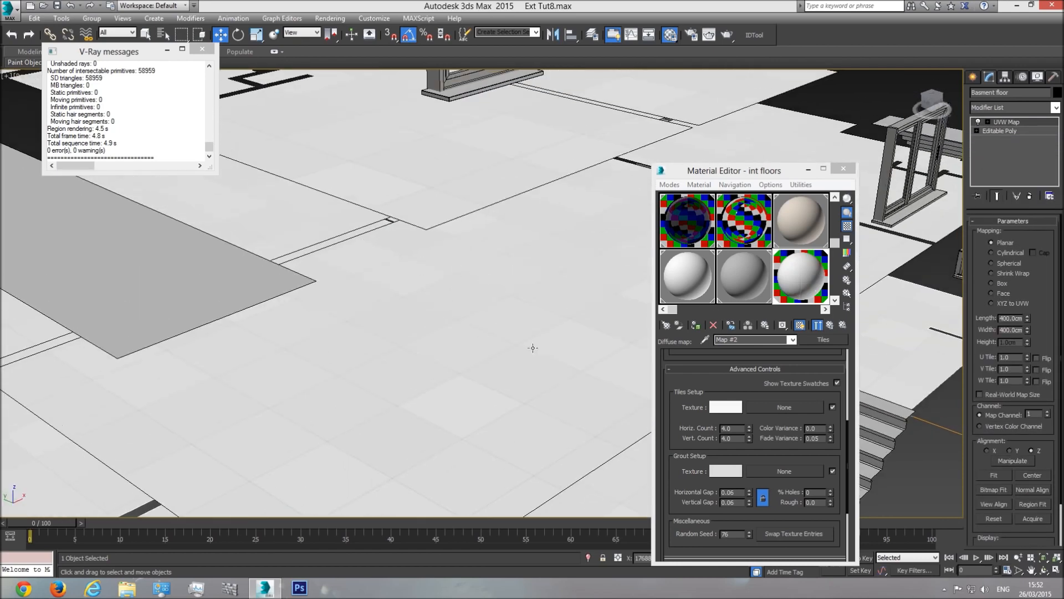
{"action": "scroll", "coordinate": [482, 335], "scroll_direction": "down", "scroll_amount": 10}
{"action": "left_click", "coordinate": [145, 35]}
{"action": "left_click", "coordinate": [202, 49]}
{"action": "left_click", "coordinate": [446, 211]}
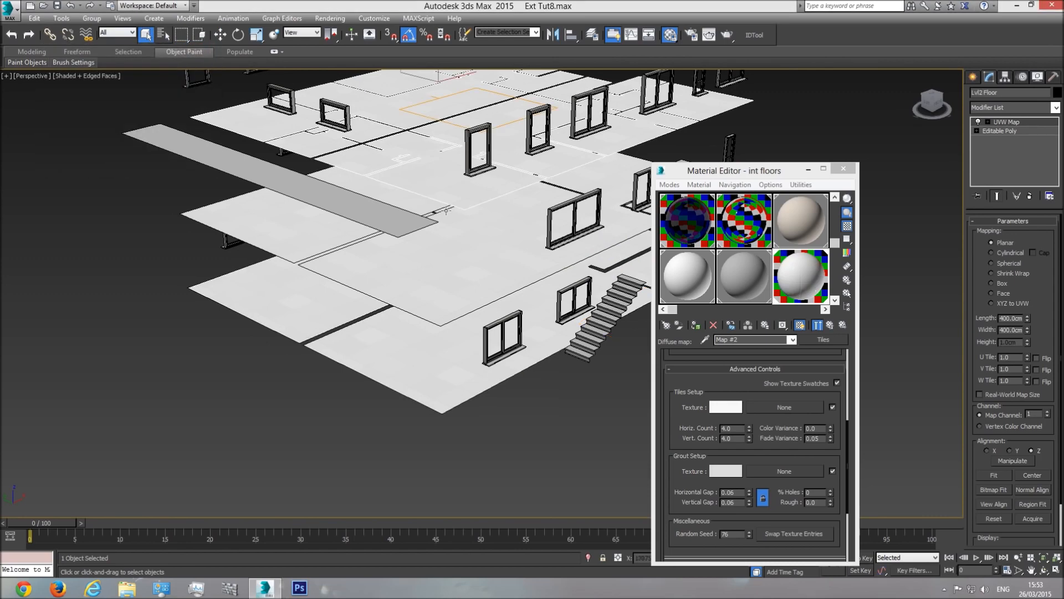
{"action": "left_click", "coordinate": [459, 317], "text": "ctrl"}
{"action": "left_click", "coordinate": [450, 353], "text": "ctrl"}
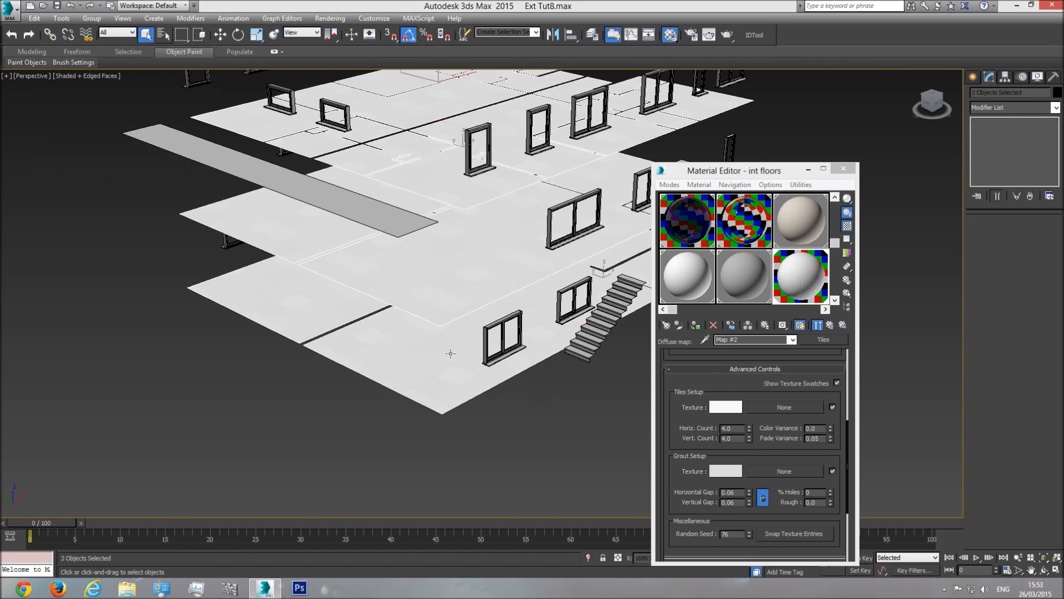
Step: Hide the three selected floor slabs
{"action": "right_click", "coordinate": [465, 287]}
{"action": "left_click", "coordinate": [488, 255]}
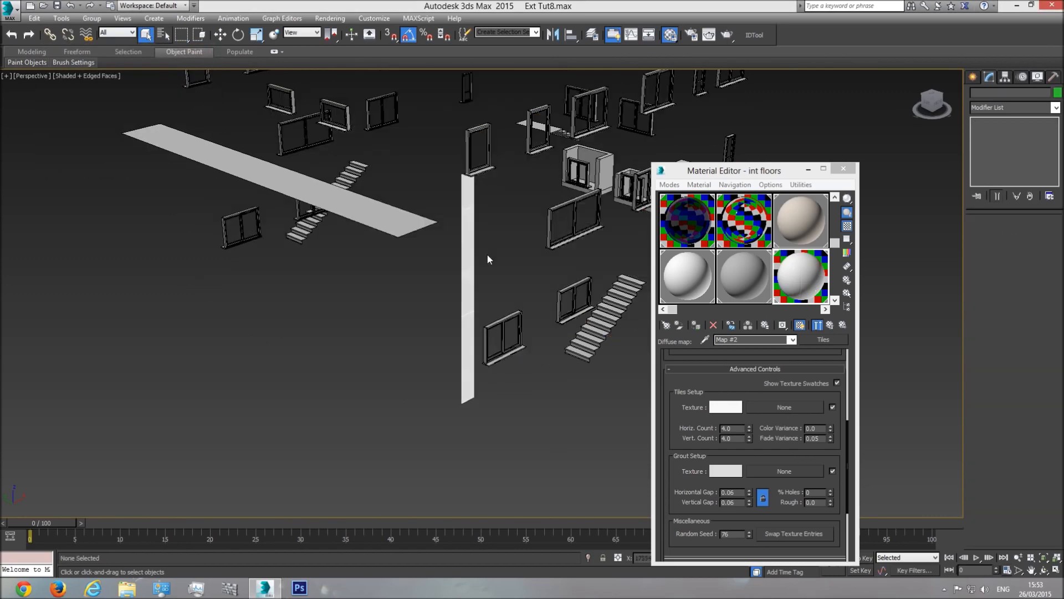
{"action": "middle_click_drag", "start_coordinate": [460, 251], "coordinate": [450, 325]}
{"action": "scroll", "coordinate": [451, 325], "scroll_direction": "down", "scroll_amount": 3}
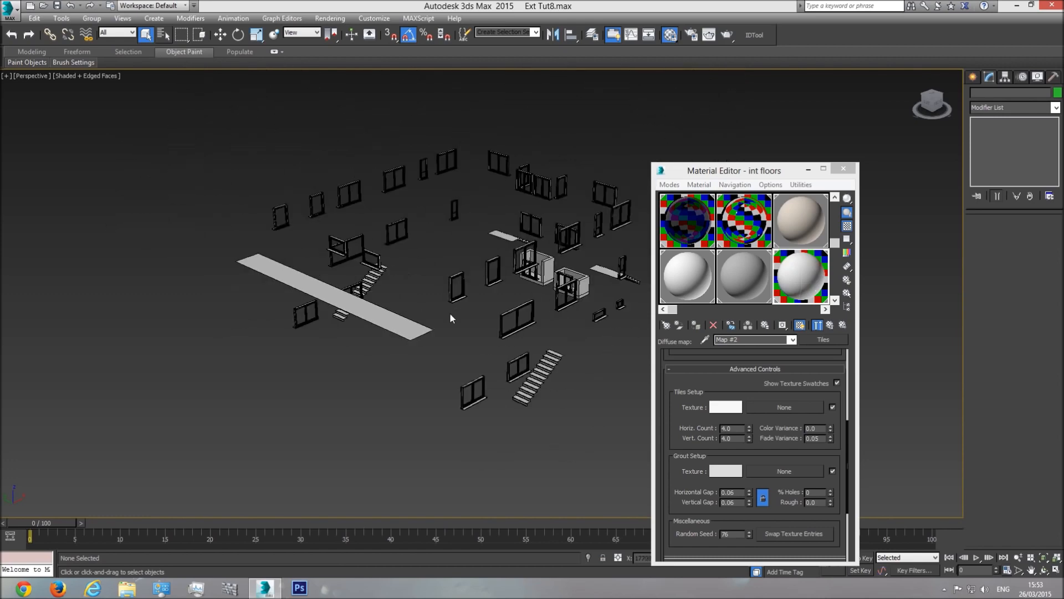
{"action": "scroll", "coordinate": [450, 312], "scroll_direction": "up", "scroll_amount": 6}
Step: Paste the UVW Map onto the balcony floor, assign int floors, then hide it
{"action": "left_click", "coordinate": [291, 318]}
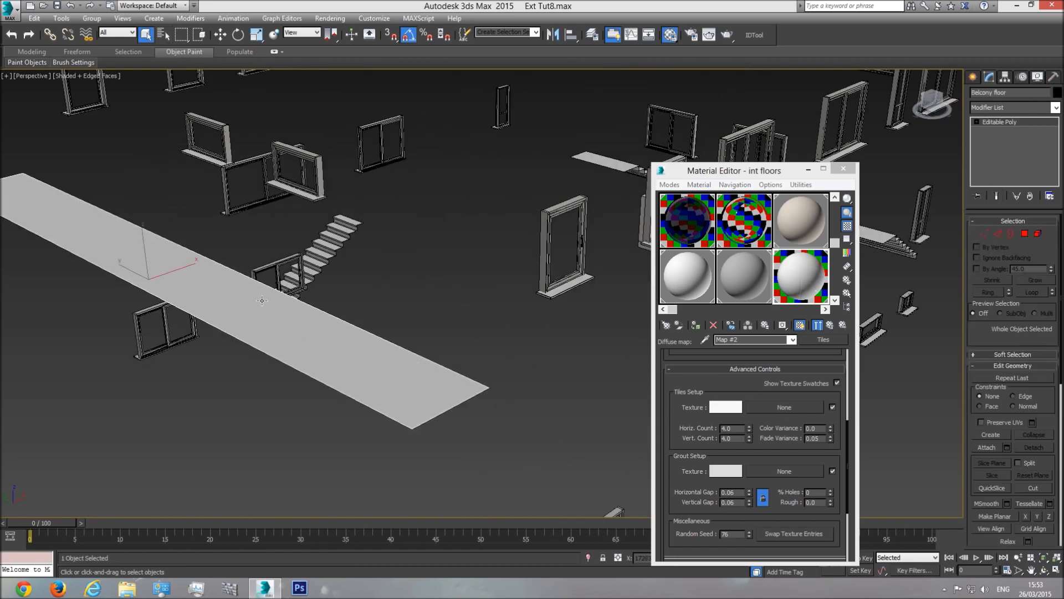
{"action": "scroll", "coordinate": [123, 263], "scroll_direction": "down", "scroll_amount": 2}
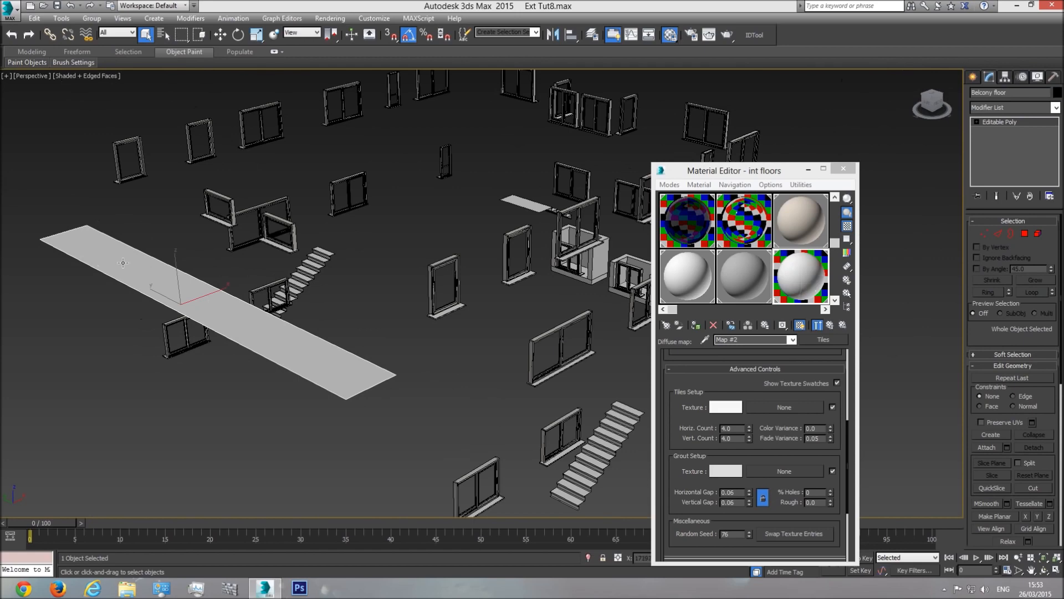
{"action": "right_click", "coordinate": [1013, 123]}
{"action": "left_click", "coordinate": [1004, 140]}
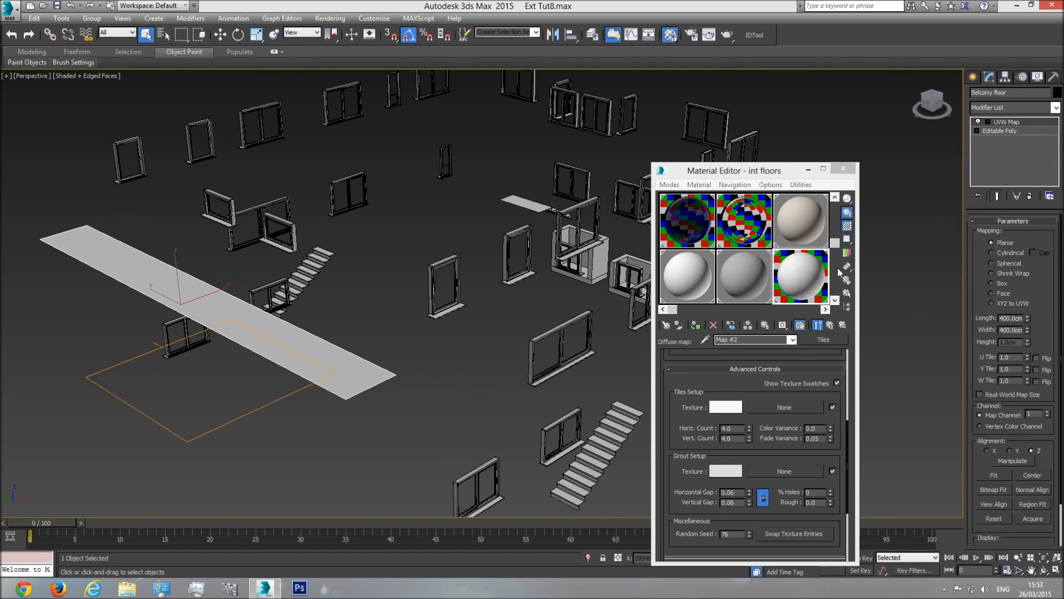
{"action": "left_click", "coordinate": [696, 326]}
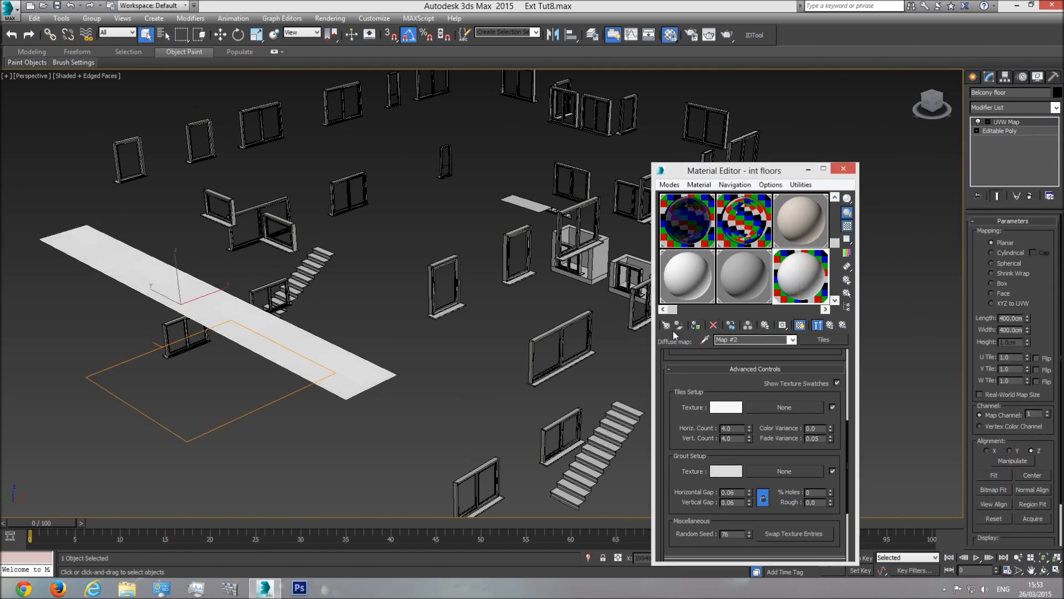
{"action": "scroll", "coordinate": [326, 352], "scroll_direction": "up", "scroll_amount": 4}
{"action": "right_click", "coordinate": [338, 351]}
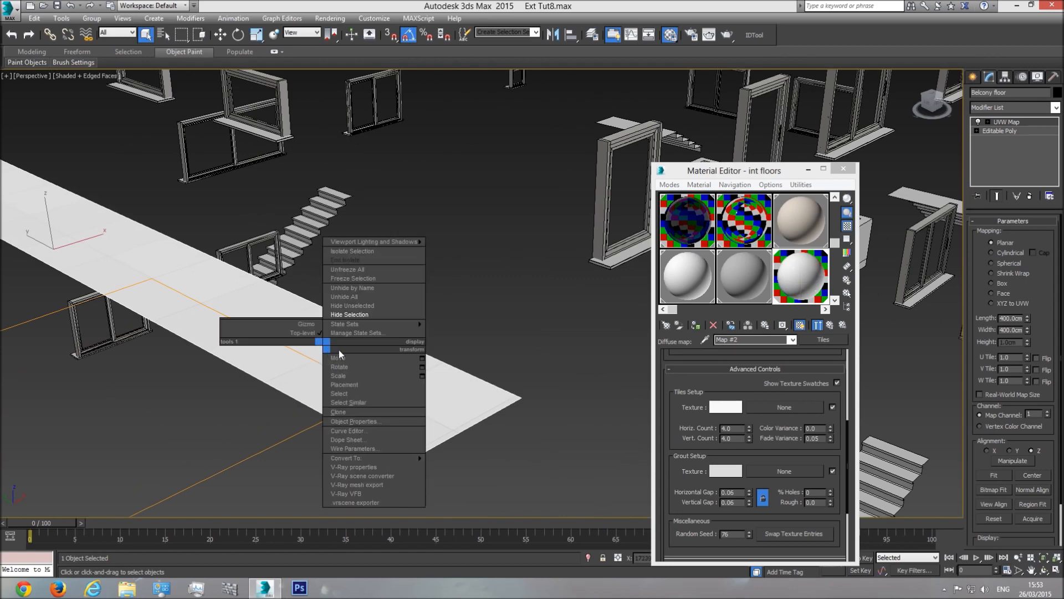
{"action": "left_click", "coordinate": [349, 315]}
{"action": "scroll", "coordinate": [375, 348], "scroll_direction": "down", "scroll_amount": 6}
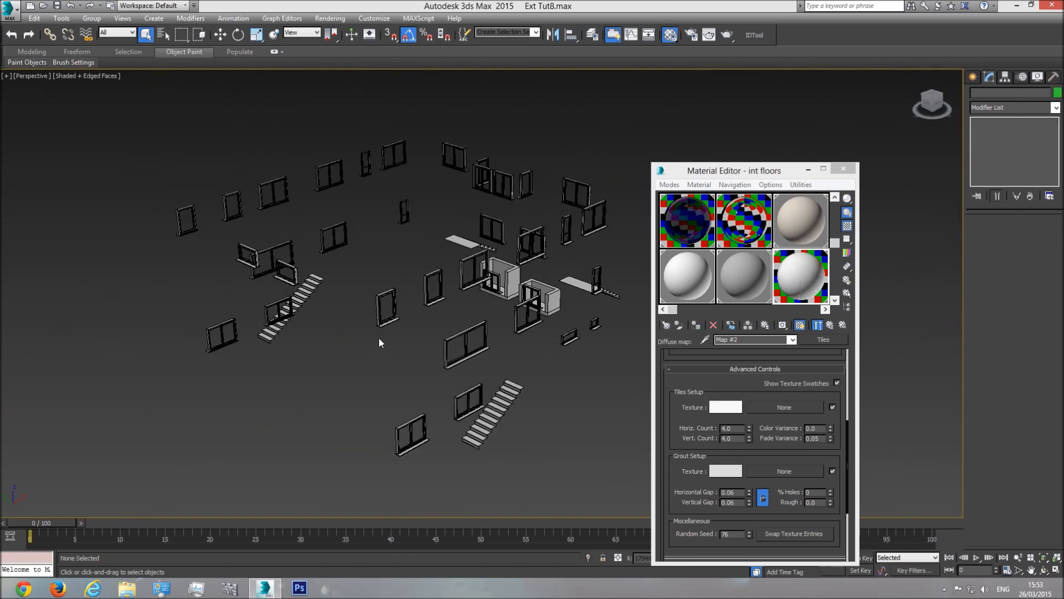
Step: Unhide all objects and clear the selection
{"action": "right_click", "coordinate": [418, 245]}
{"action": "left_click", "coordinate": [438, 192]}
{"action": "middle_click_drag", "start_coordinate": [379, 337], "coordinate": [429, 288]}
{"action": "left_click", "coordinate": [523, 447]}
{"action": "right_click", "coordinate": [521, 445]}
{"action": "left_click", "coordinate": [547, 413]}
Step: Select the level-1 exterior walls and orbit to view the balcony and facade
{"action": "scroll", "coordinate": [367, 335], "scroll_direction": "up", "scroll_amount": 10}
{"action": "scroll", "coordinate": [367, 336], "scroll_direction": "up", "scroll_amount": 3}
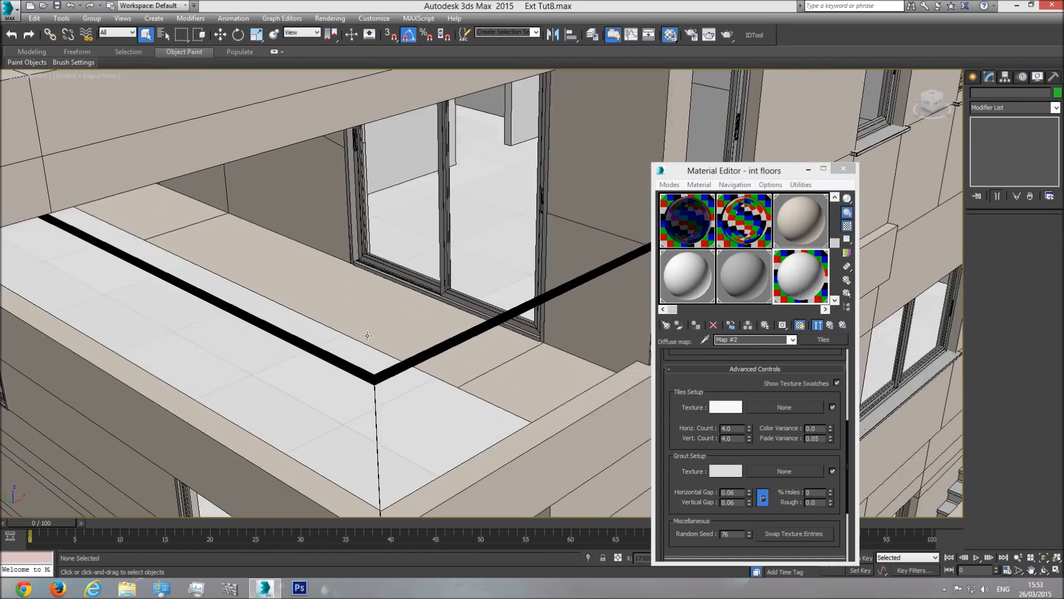
{"action": "left_click", "coordinate": [397, 308]}
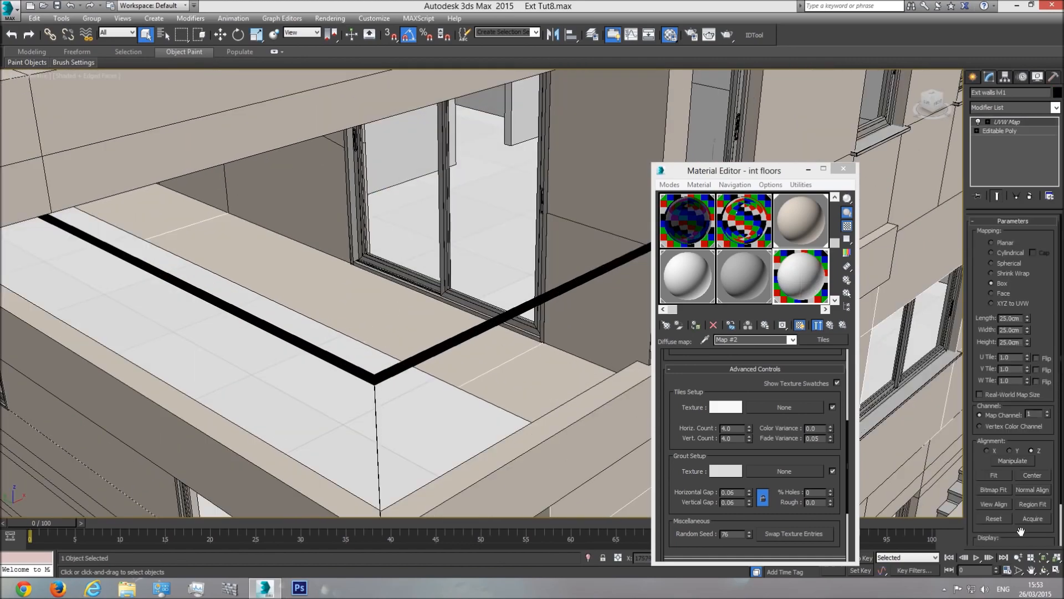
{"action": "left_click", "coordinate": [1045, 571]}
{"action": "mouse_move", "coordinate": [356, 290]}
{"action": "left_mouse_down"}
{"action": "mouse_move", "coordinate": [415, 309]}
{"action": "mouse_move", "coordinate": [375, 290]}
{"action": "left_mouse_up"}
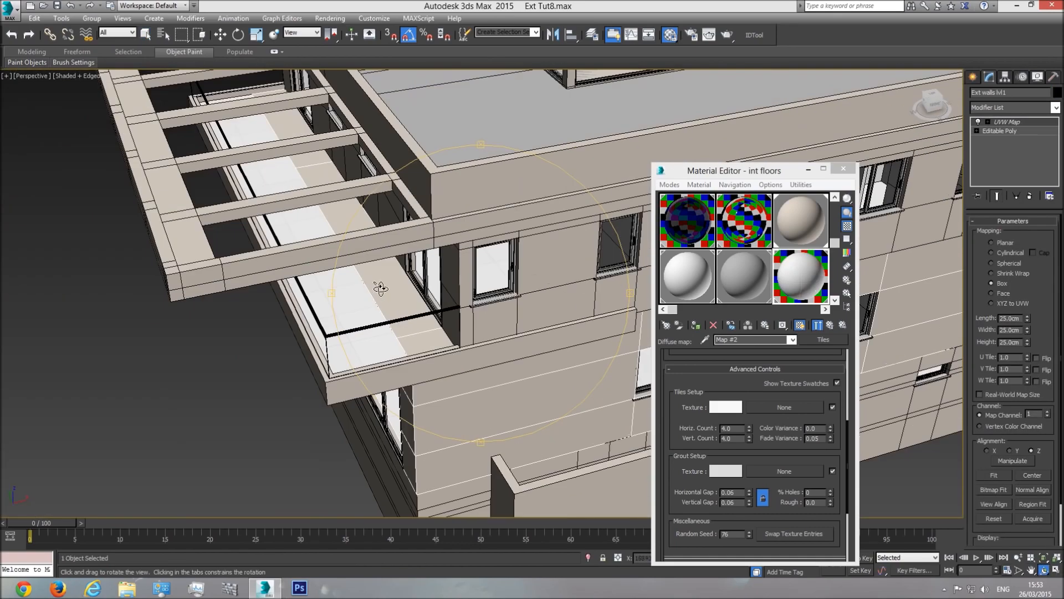
{"action": "right_click", "coordinate": [416, 311]}
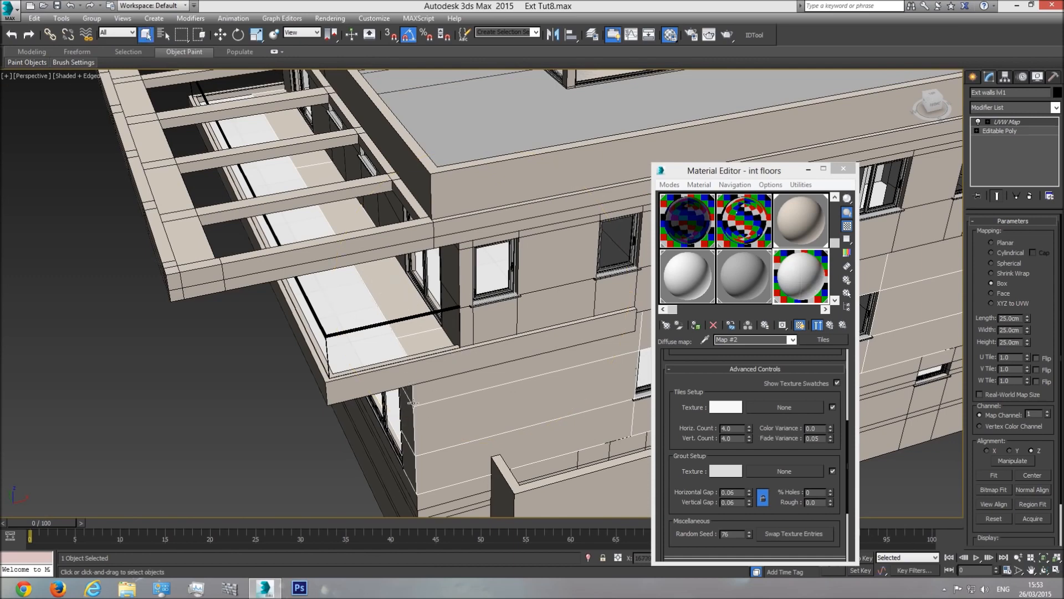
Step: Hide everything but the exterior walls and enter Editable Poly polygon level
{"action": "right_click", "coordinate": [403, 298]}
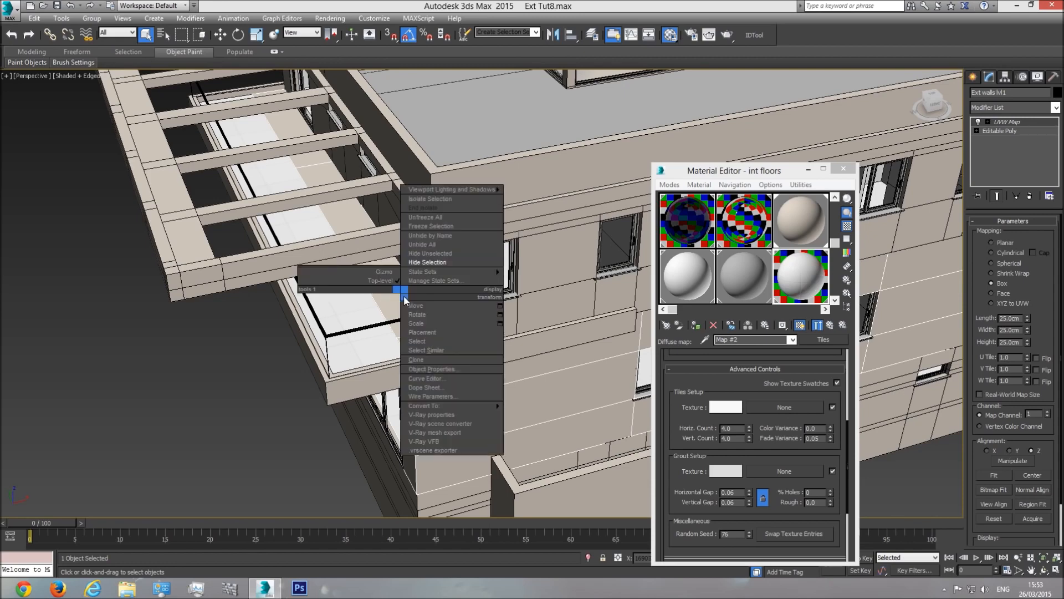
{"action": "left_click", "coordinate": [450, 253]}
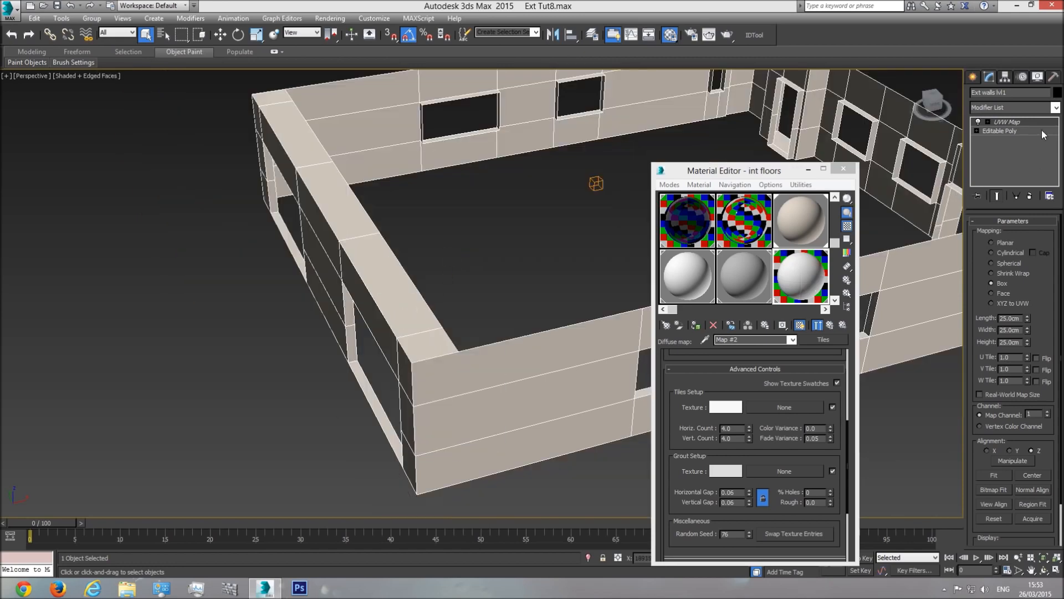
{"action": "left_click", "coordinate": [1015, 131]}
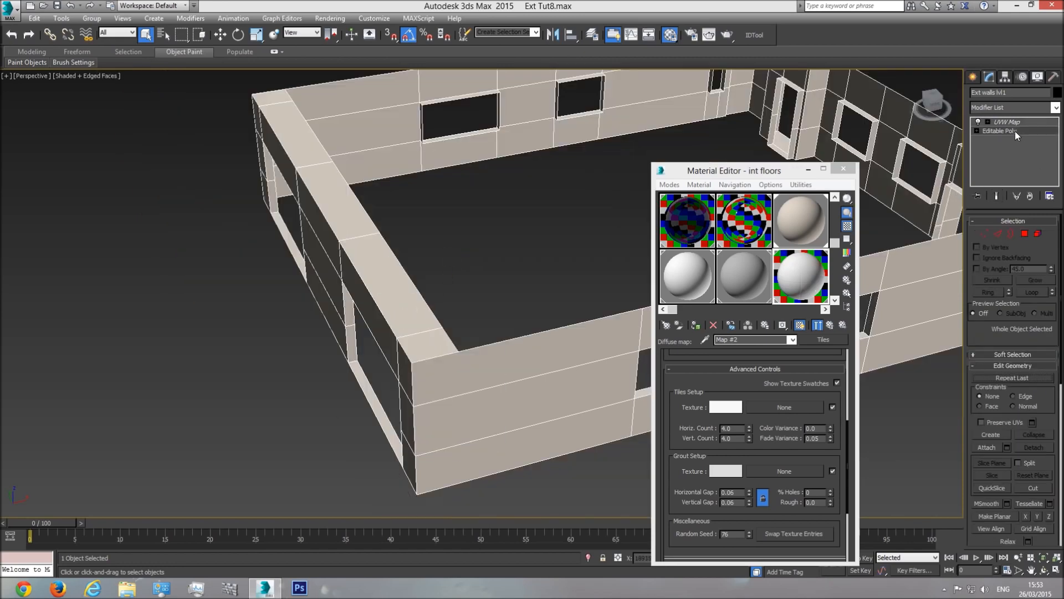
{"action": "left_click", "coordinate": [1025, 234]}
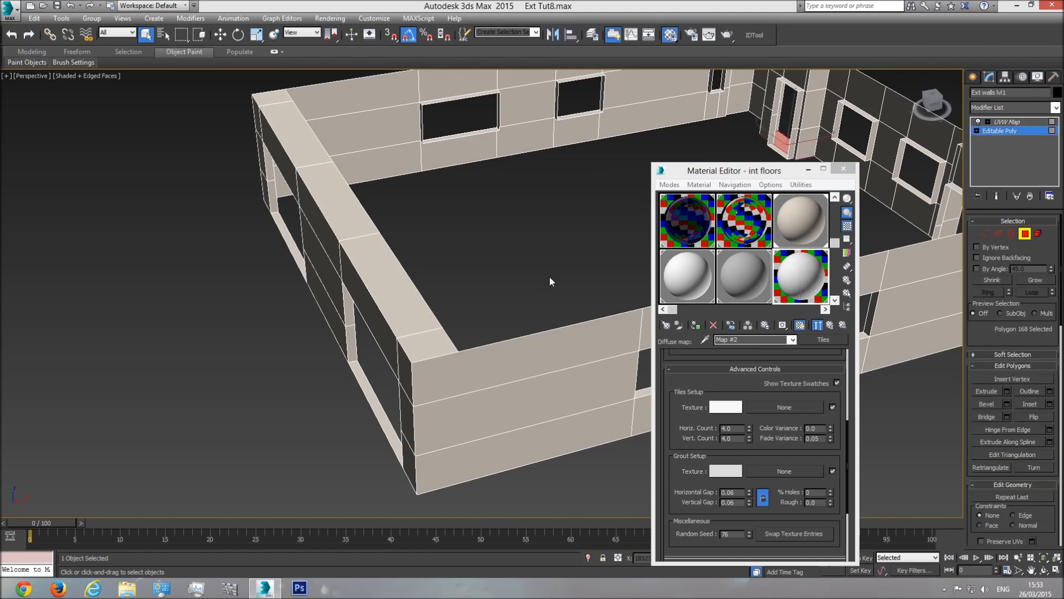
Step: Select the five wall-top polygons and detach them as 'Belcony floor 2'
{"action": "left_click", "coordinate": [276, 98]}
{"action": "left_click", "coordinate": [289, 130], "text": "ctrl"}
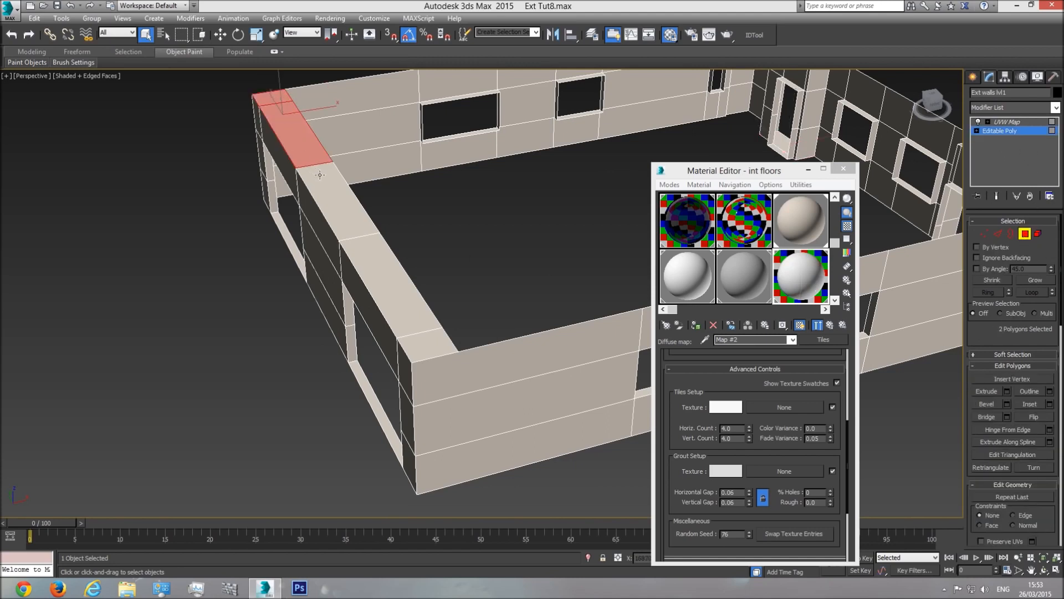
{"action": "left_click", "coordinate": [321, 177], "text": "ctrl"}
{"action": "left_click", "coordinate": [386, 270], "text": "ctrl"}
{"action": "left_click", "coordinate": [428, 341], "text": "ctrl"}
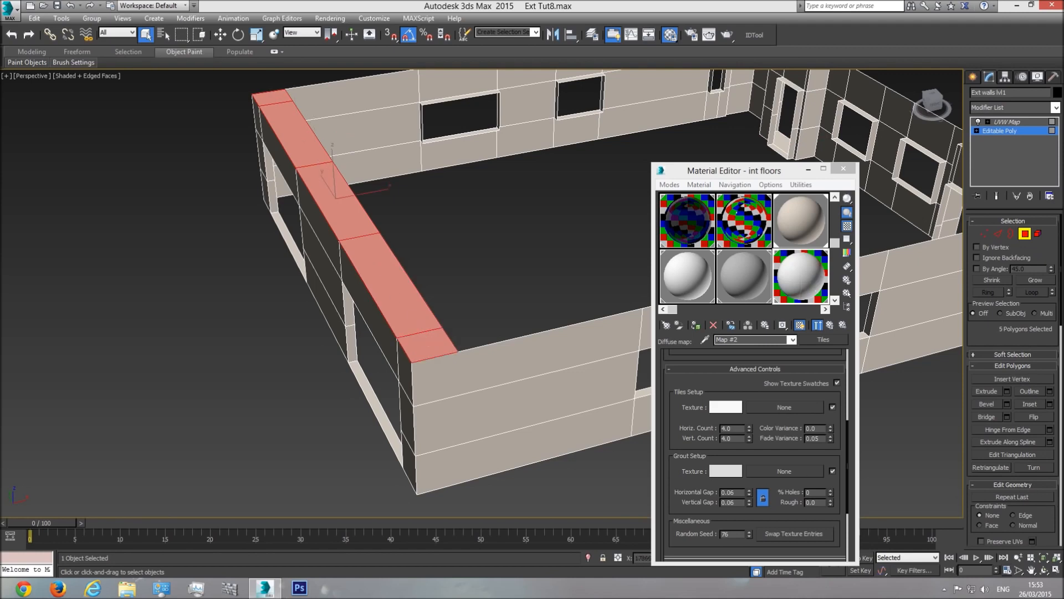
{"action": "scroll", "coordinate": [1055, 474], "scroll_direction": "down", "scroll_amount": 5}
{"action": "left_click", "coordinate": [1041, 404]}
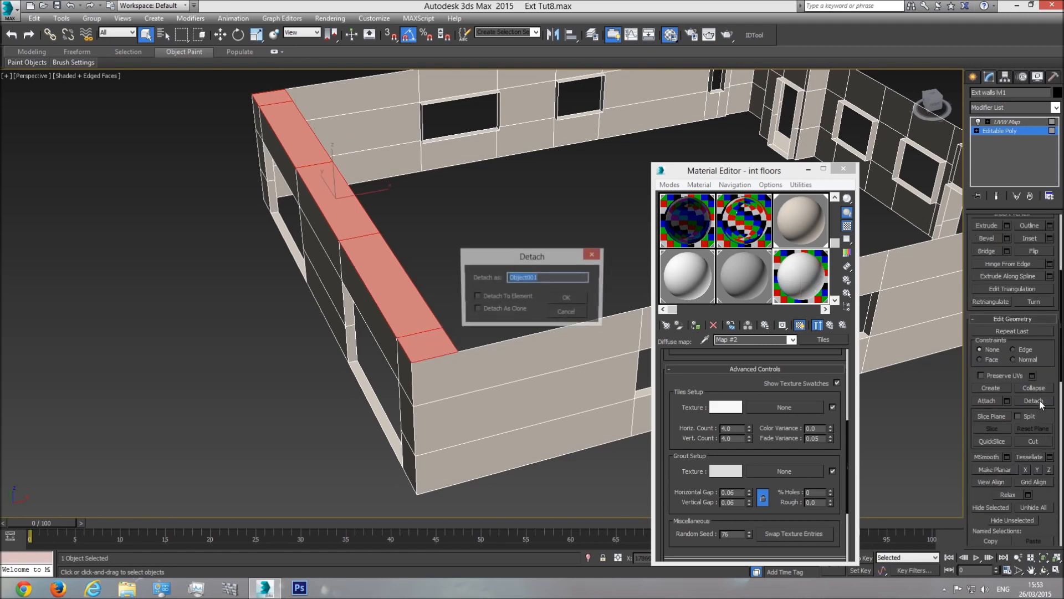
{"action": "type", "text": "Belcony floor 2"}
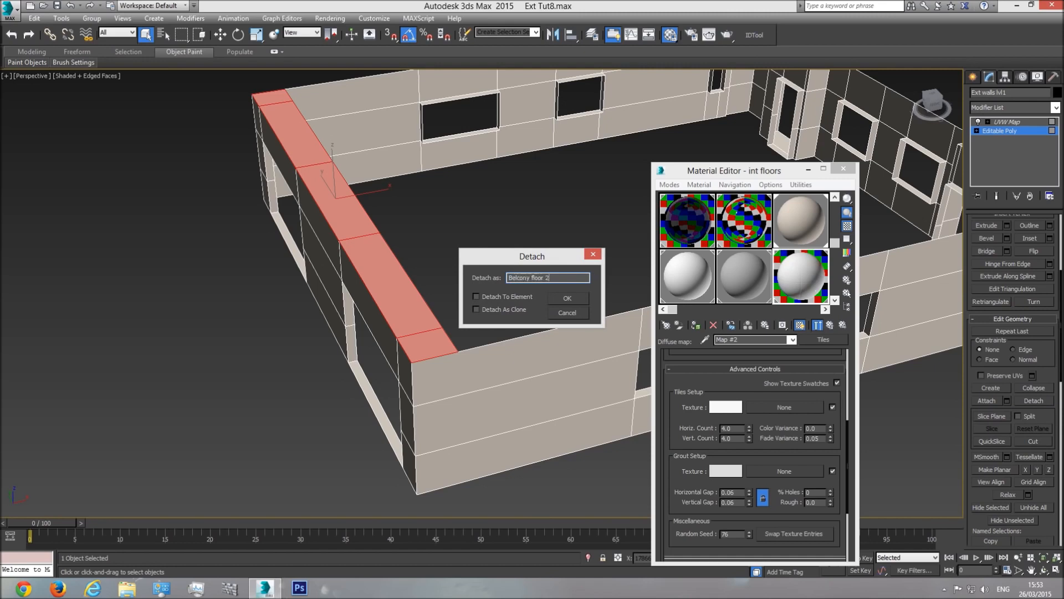
{"action": "key", "text": "Return"}
{"action": "left_click", "coordinate": [1007, 122]}
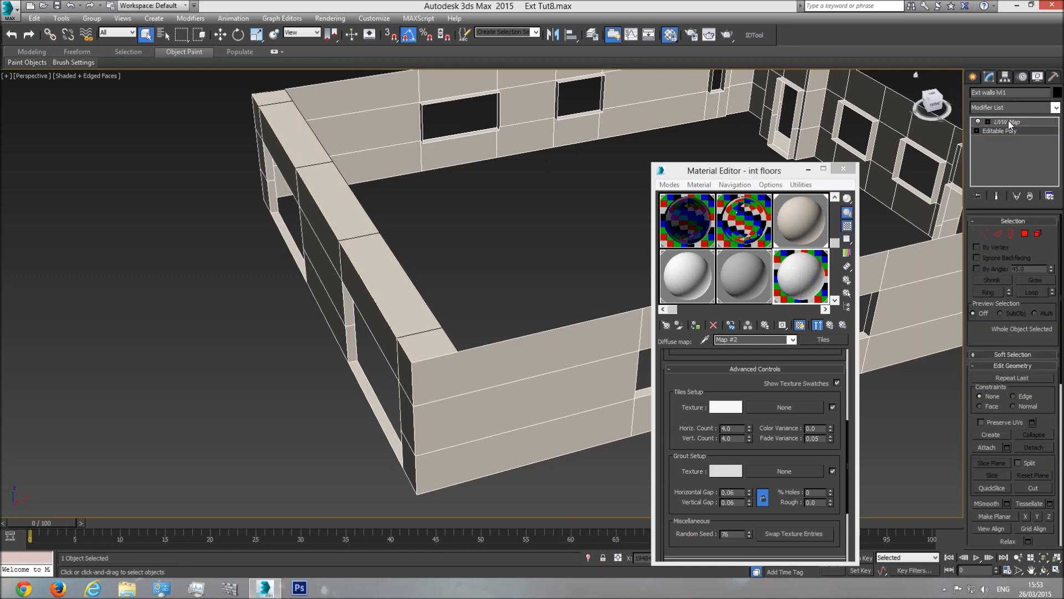
Step: Unhide all, then give Belcony floor 2 the int floors material and pasted UVW Map
{"action": "right_click", "coordinate": [490, 271]}
{"action": "left_click", "coordinate": [511, 224]}
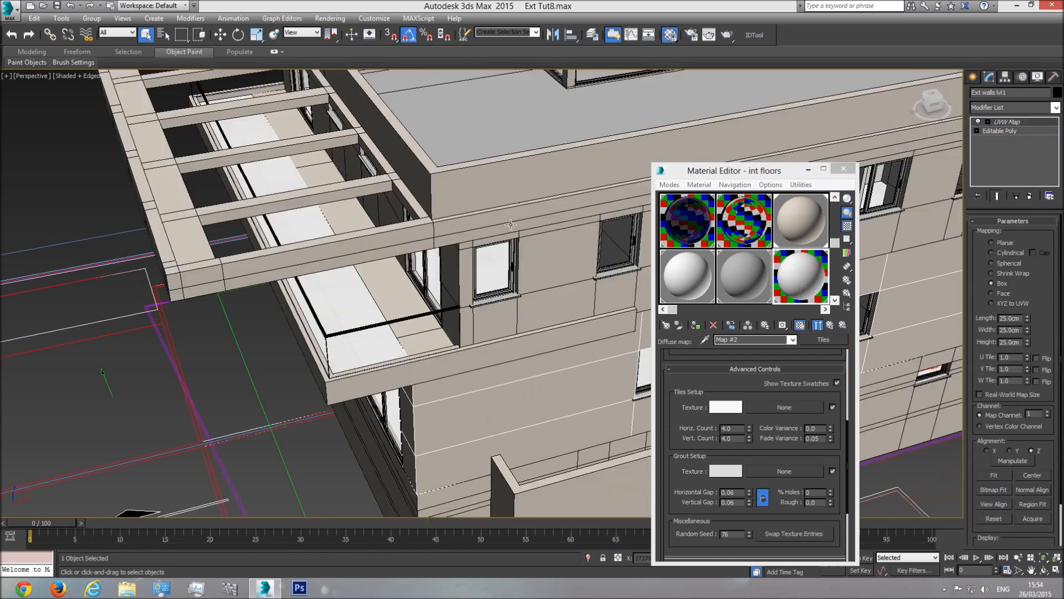
{"action": "left_click", "coordinate": [402, 292]}
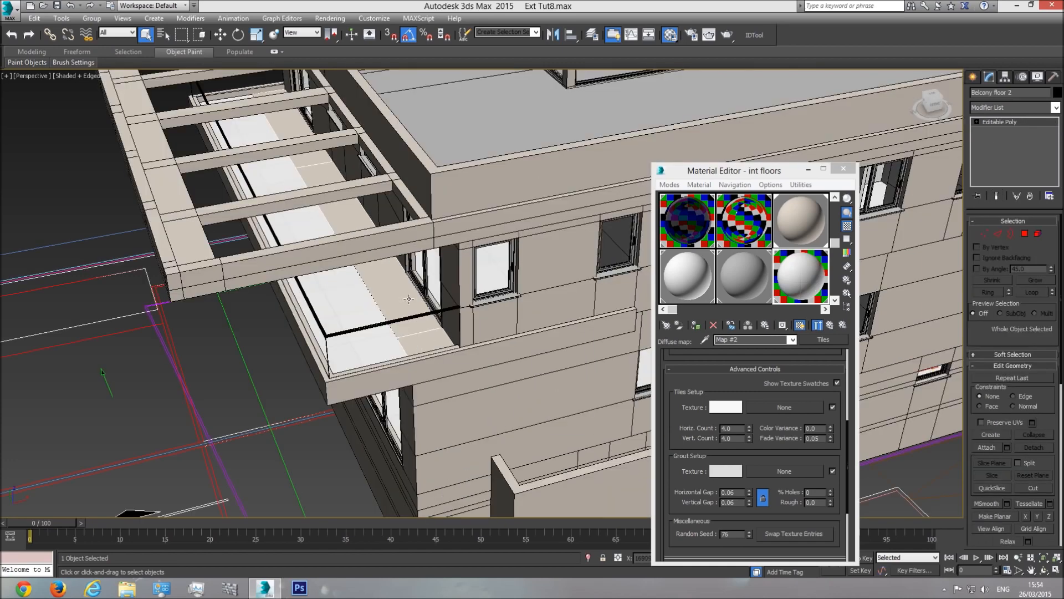
{"action": "left_click", "coordinate": [696, 325]}
{"action": "right_click", "coordinate": [999, 151]}
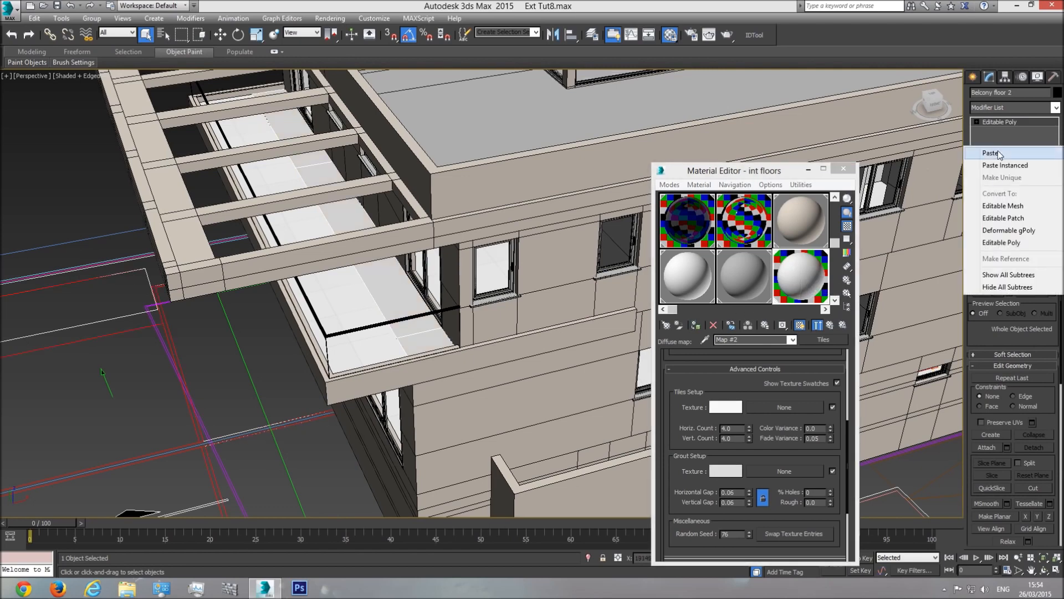
{"action": "left_click", "coordinate": [991, 153]}
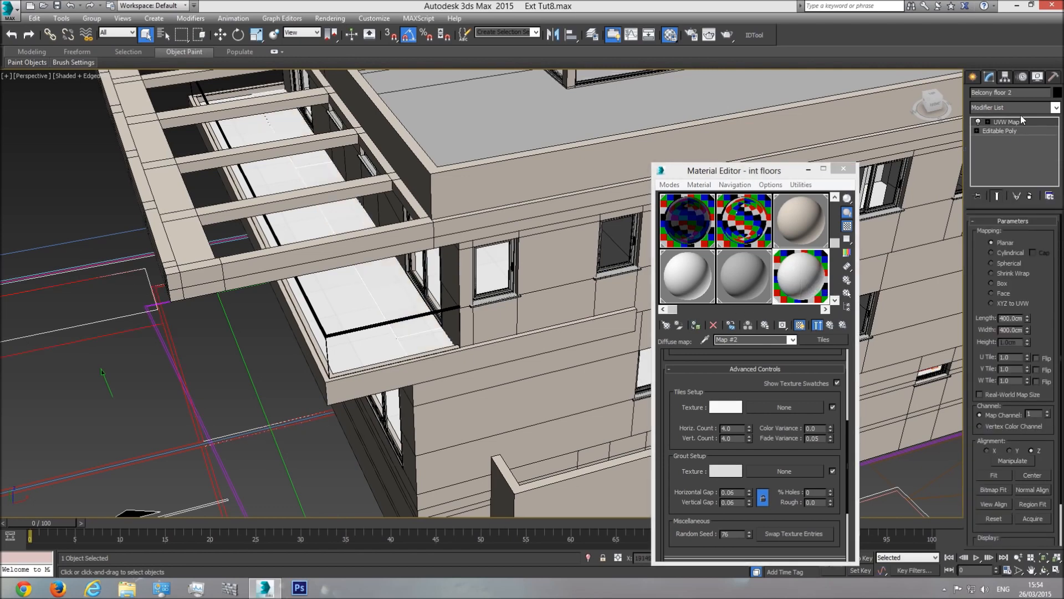
Step: Isolate the two balcony floor objects and select Balcony floor
{"action": "scroll", "coordinate": [386, 309], "scroll_direction": "up", "scroll_amount": 3}
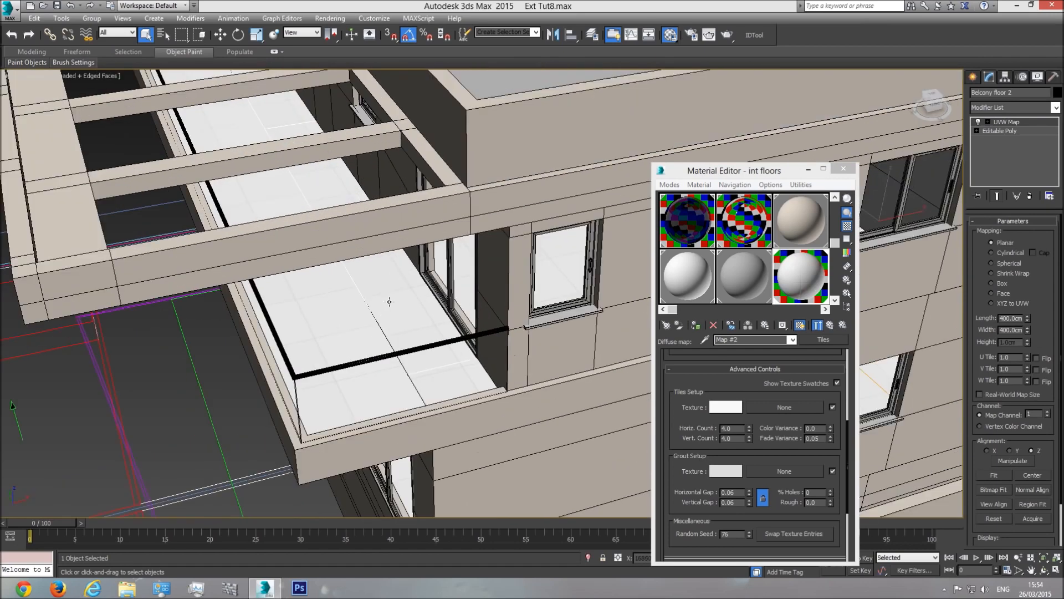
{"action": "left_click", "coordinate": [343, 306], "text": "ctrl"}
{"action": "right_click", "coordinate": [355, 291]}
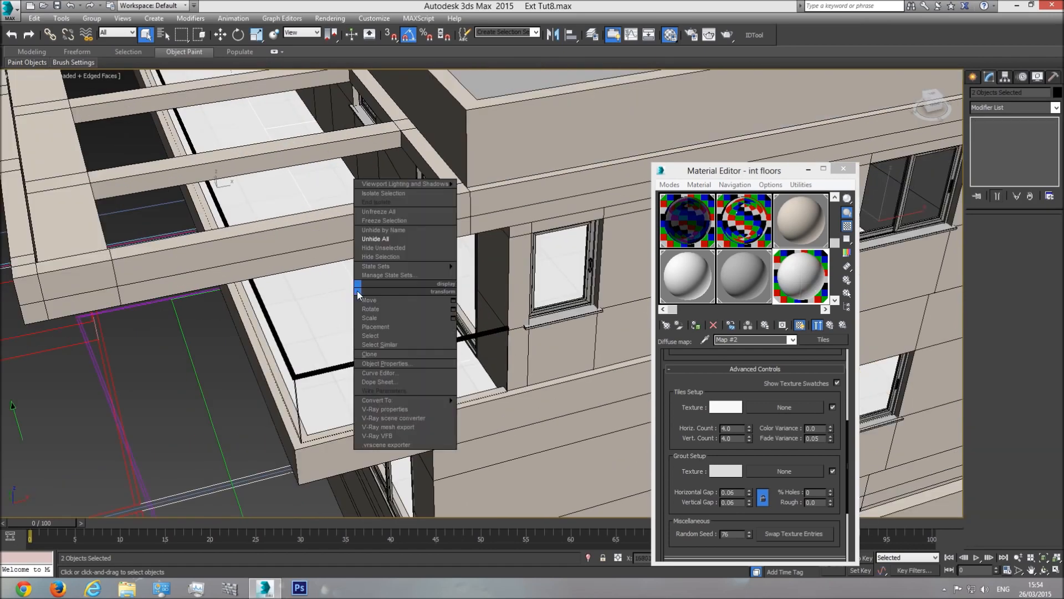
{"action": "left_click", "coordinate": [388, 213]}
{"action": "left_click", "coordinate": [513, 152]}
{"action": "left_click", "coordinate": [459, 287]}
{"action": "left_click", "coordinate": [507, 271]}
{"action": "left_click", "coordinate": [586, 235]}
{"action": "middle_click_drag", "start_coordinate": [557, 424], "coordinate": [384, 360]}
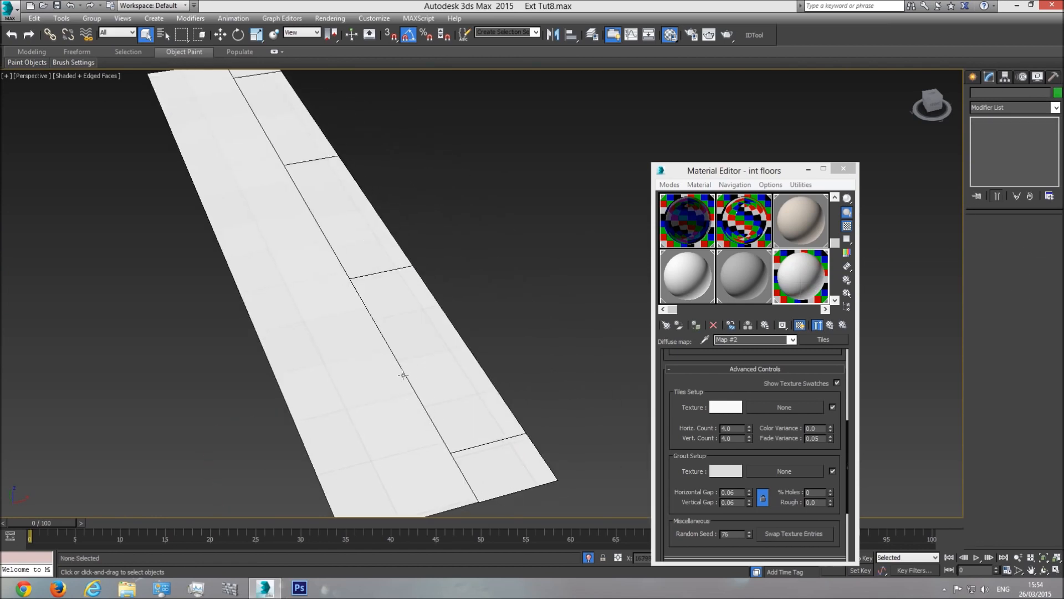
{"action": "left_click", "coordinate": [444, 369]}
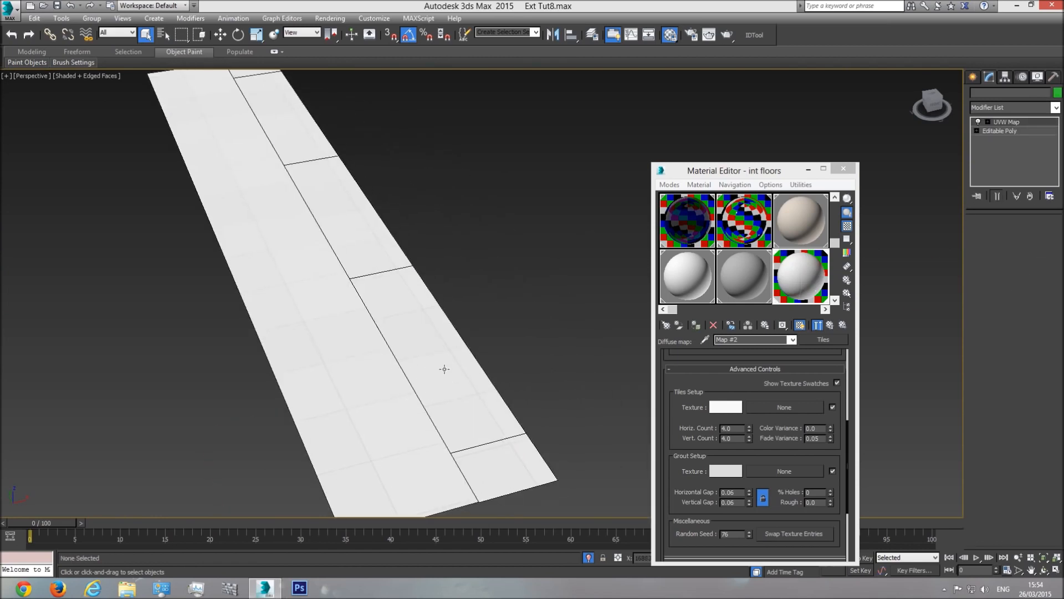
{"action": "left_click", "coordinate": [333, 380]}
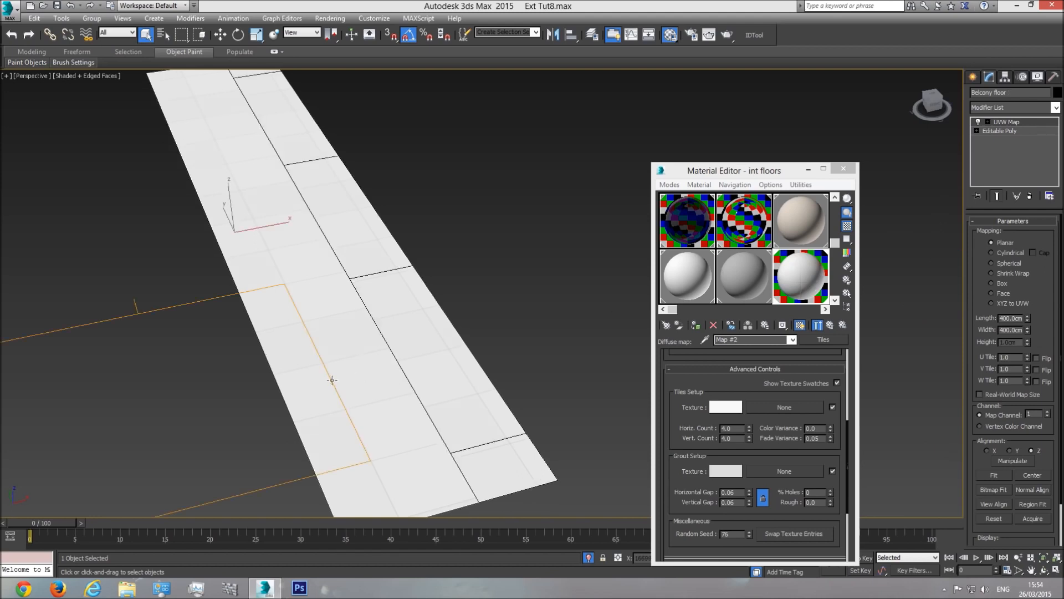
Step: Attach the tiled strip into Balcony floor, then end isolation to show the whole building
{"action": "left_click", "coordinate": [1006, 131]}
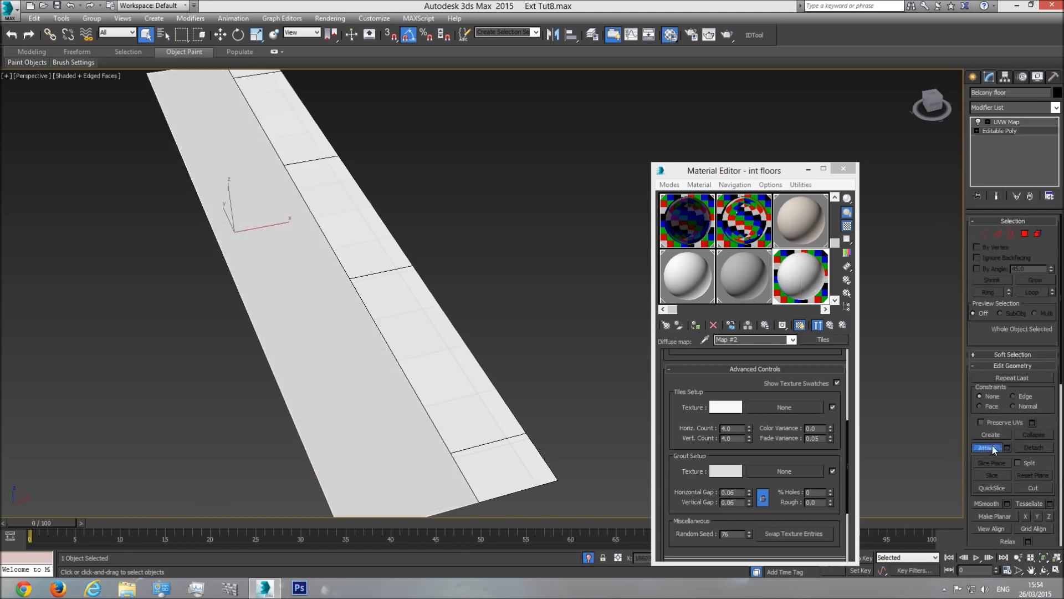
{"action": "left_click", "coordinate": [481, 391]}
{"action": "key", "text": "w"}
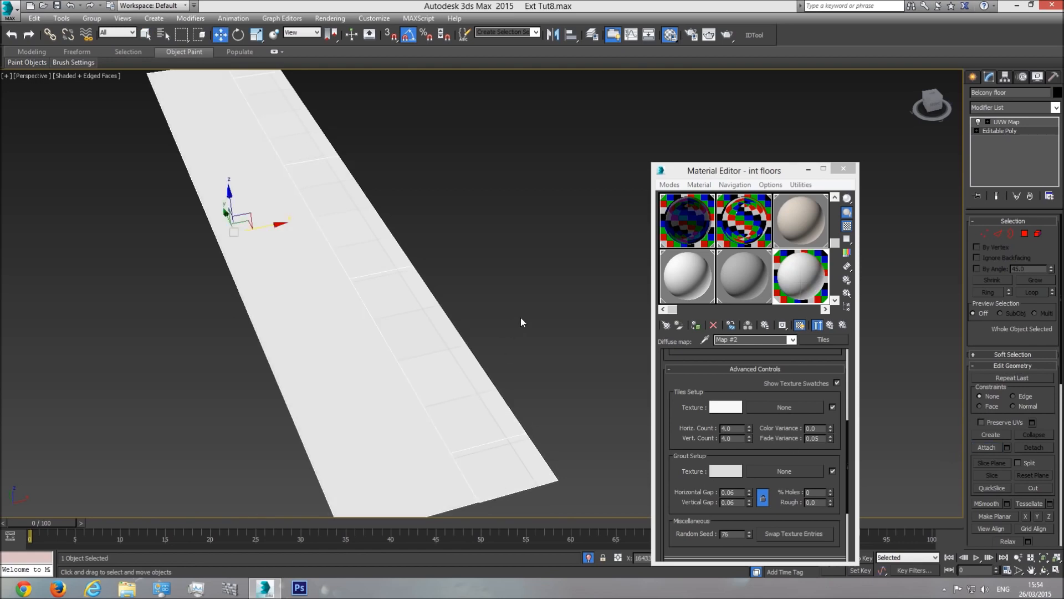
{"action": "left_click", "coordinate": [1007, 123]}
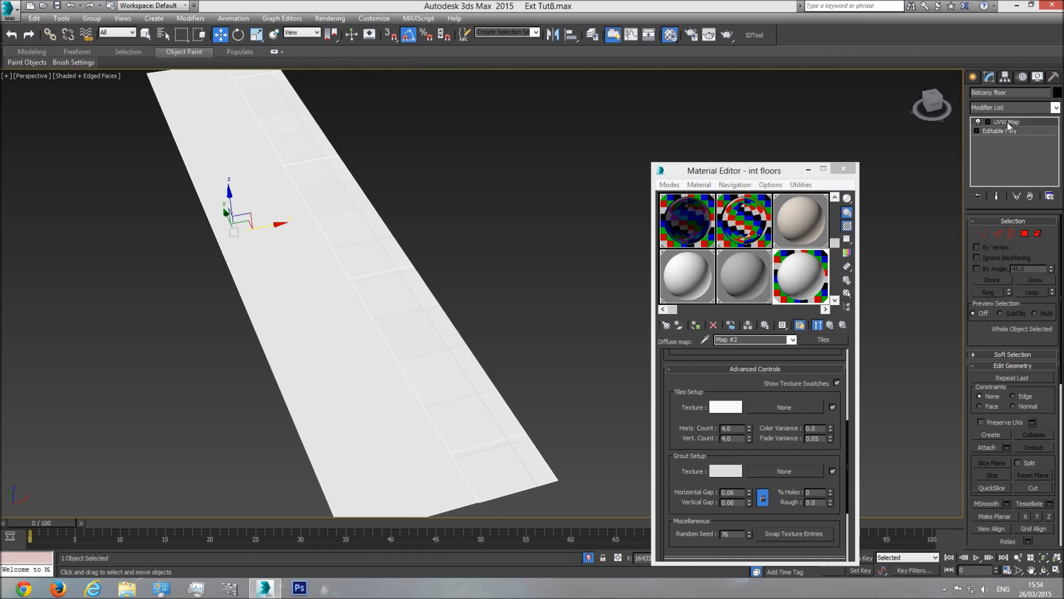
{"action": "left_click", "coordinate": [560, 259]}
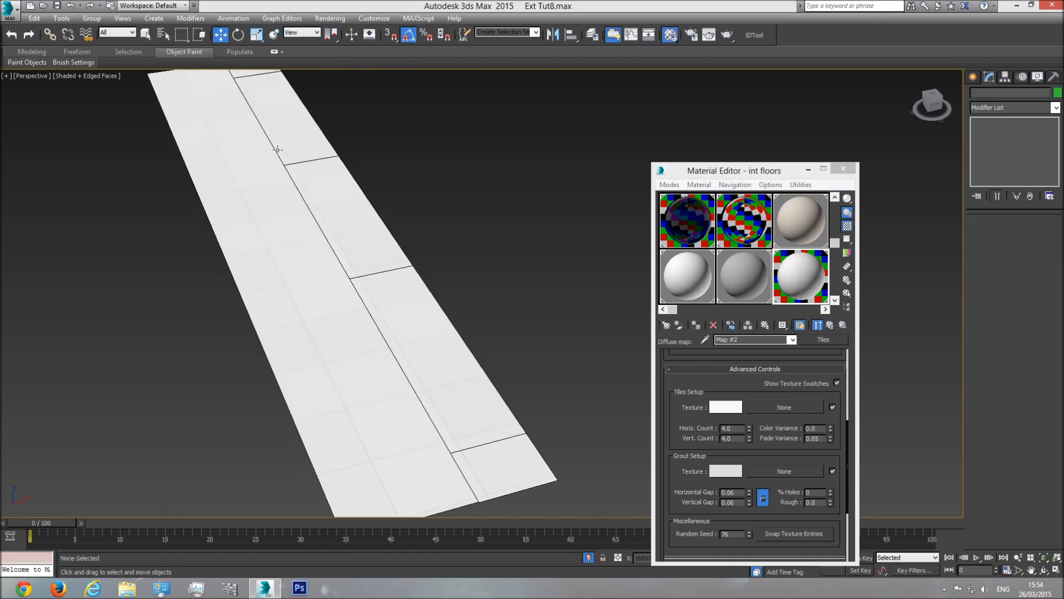
{"action": "left_click", "coordinate": [589, 556]}
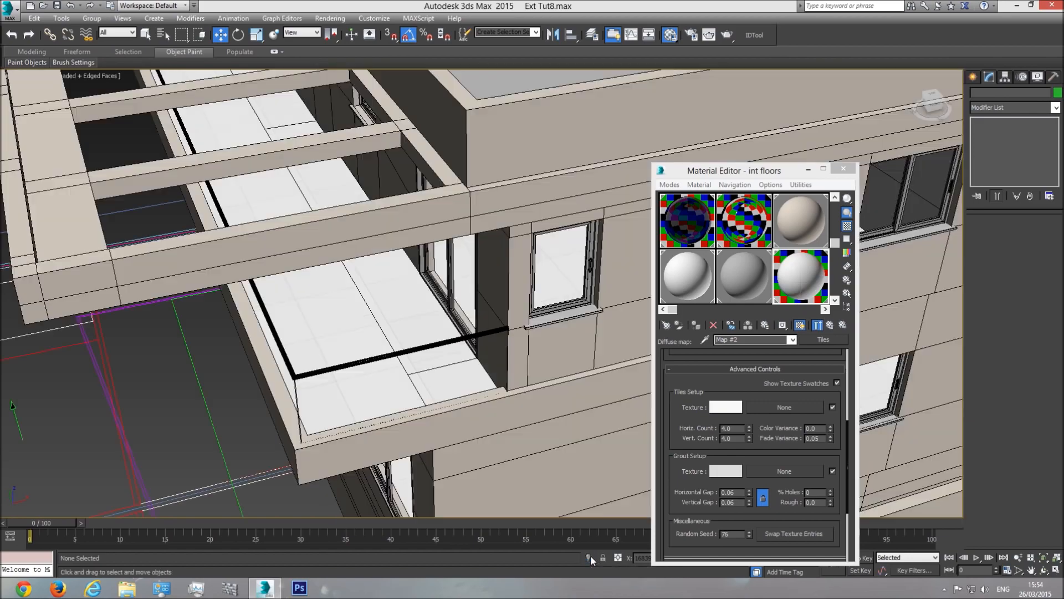
Step: Close the Material Editor, turn off Edged Faces and orbit the building to a lower angle
{"action": "scroll", "coordinate": [362, 314], "scroll_direction": "down", "scroll_amount": 6}
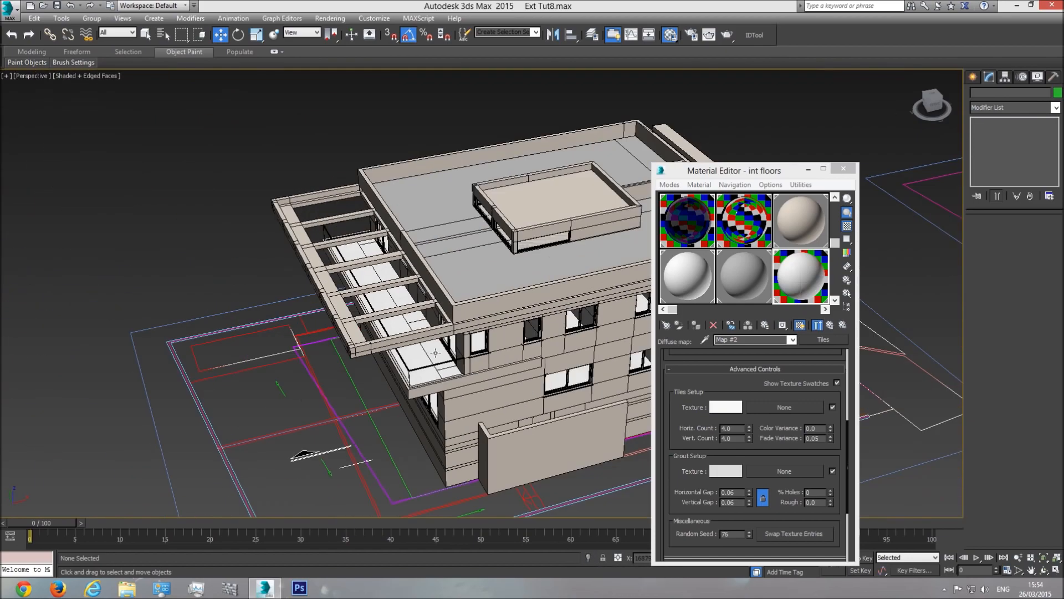
{"action": "left_click", "coordinate": [844, 168]}
{"action": "key", "text": "F4"}
{"action": "middle_click_drag", "start_coordinate": [471, 349], "coordinate": [535, 349]}
{"action": "scroll", "coordinate": [535, 348], "scroll_direction": "up", "scroll_amount": 4}
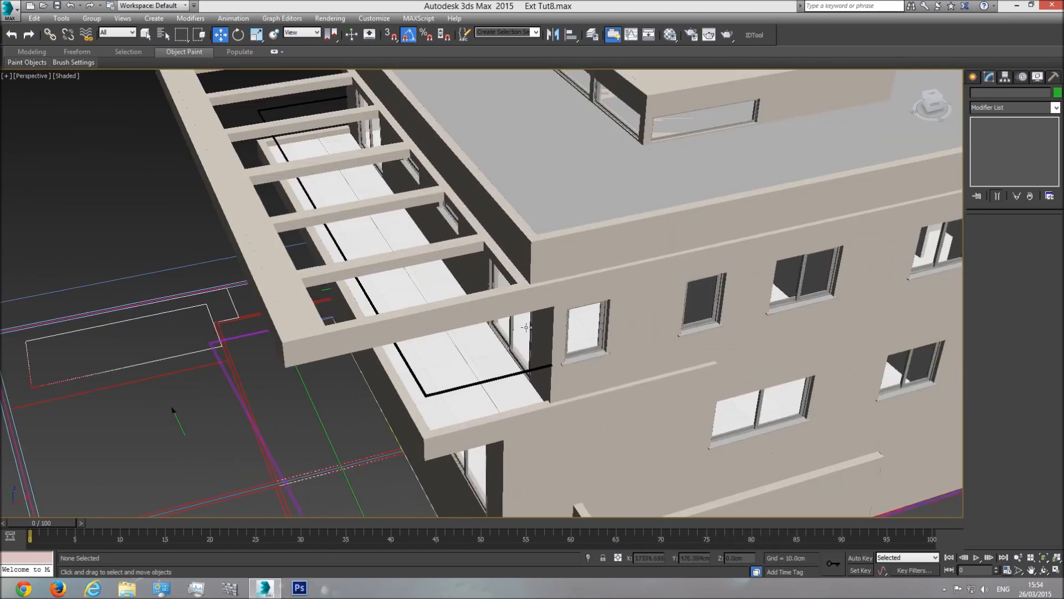
{"action": "left_click", "coordinate": [1044, 570]}
{"action": "left_click_drag", "start_coordinate": [439, 300], "coordinate": [440, 333]}
{"action": "scroll", "coordinate": [409, 300], "scroll_direction": "down", "scroll_amount": 4}
{"action": "scroll", "coordinate": [431, 344], "scroll_direction": "up", "scroll_amount": 3}
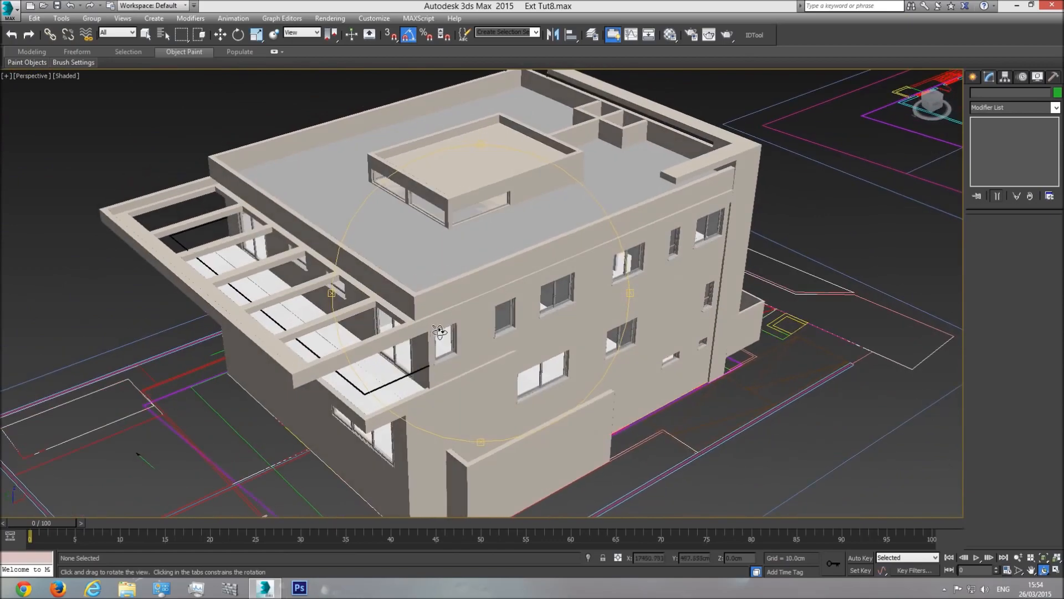
{"action": "scroll", "coordinate": [494, 218], "scroll_direction": "up", "scroll_amount": 5}
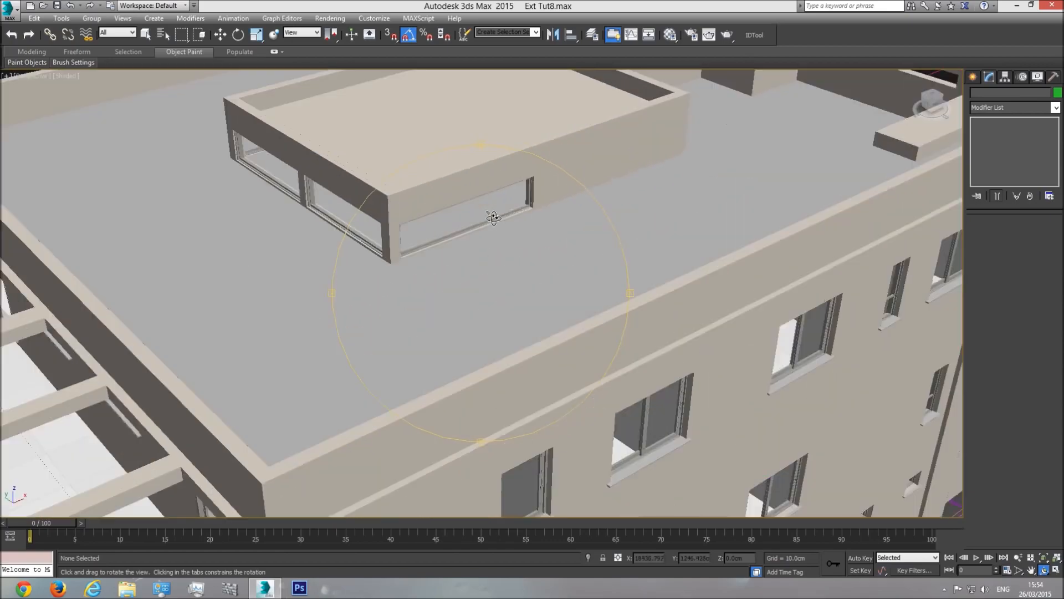
{"action": "scroll", "coordinate": [493, 217], "scroll_direction": "down", "scroll_amount": 5}
Step: Reopen the Material Editor, orbit to a side view, and pick the base material sample's options
{"action": "left_click", "coordinate": [670, 35]}
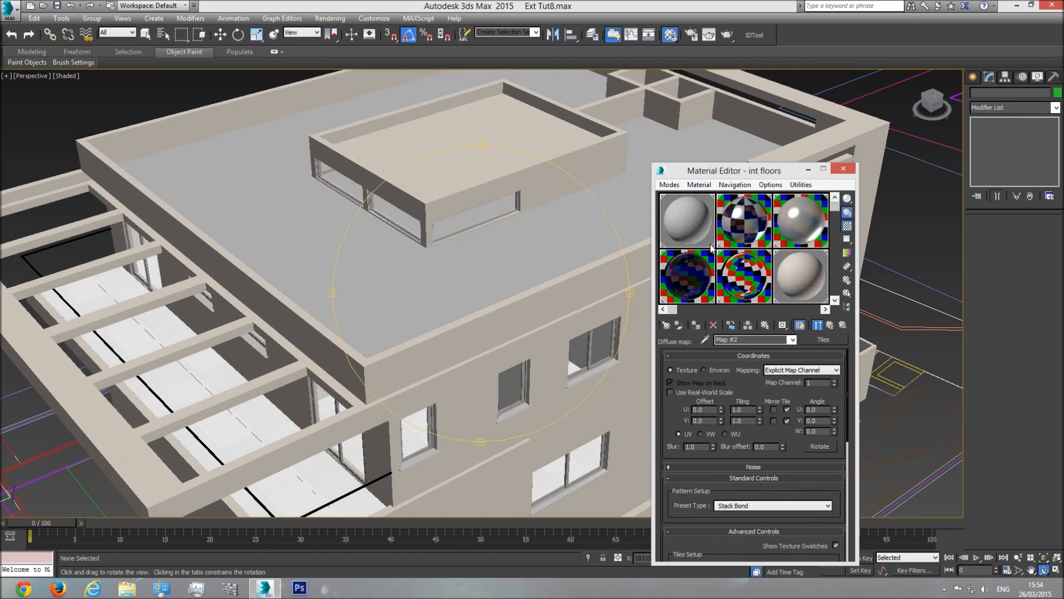
{"action": "left_click_drag", "start_coordinate": [403, 388], "coordinate": [413, 283]}
{"action": "right_click", "coordinate": [488, 240]}
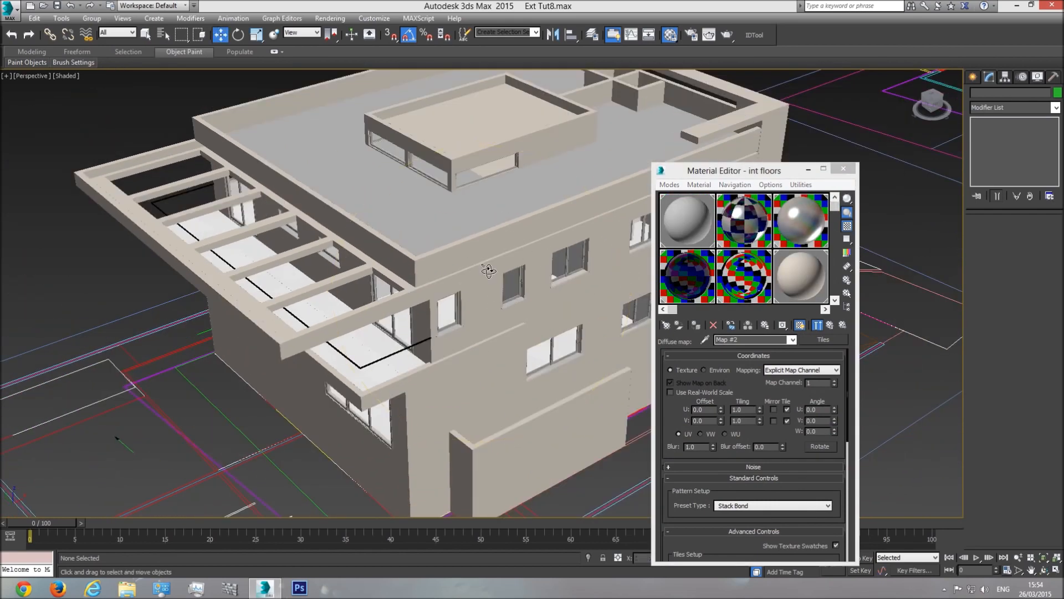
{"action": "left_click", "coordinate": [687, 220]}
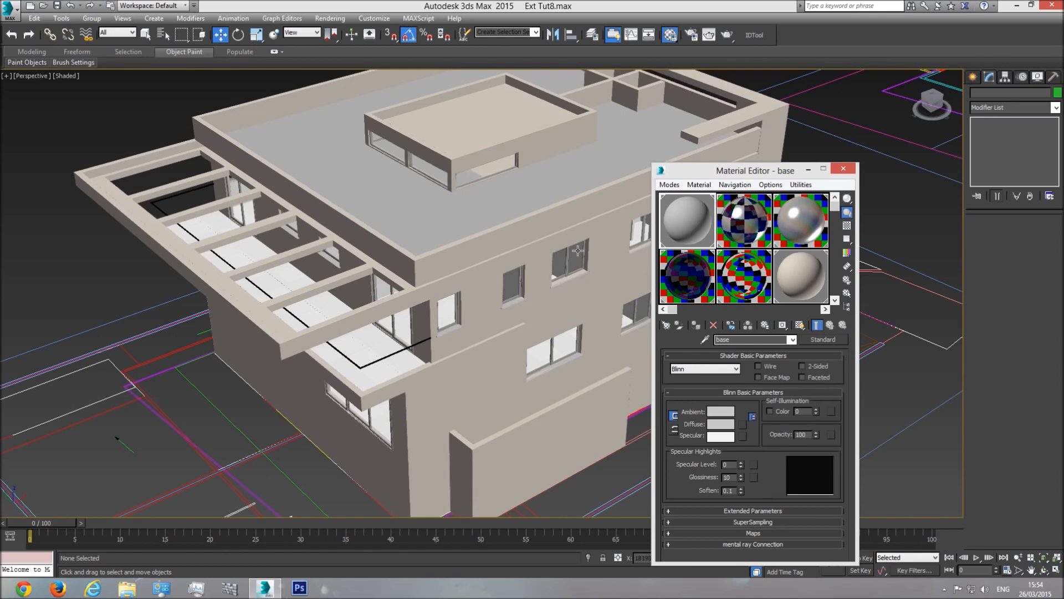
{"action": "right_click", "coordinate": [702, 227]}
Step: Select the 44 objects using the base material and isolate them
{"action": "left_click", "coordinate": [744, 309]}
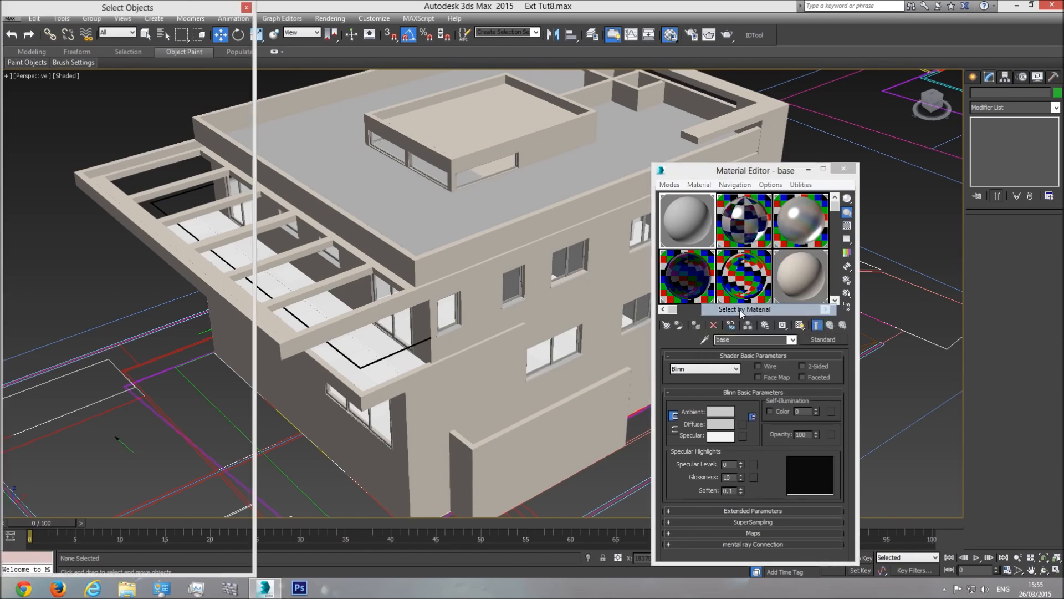
{"action": "left_click", "coordinate": [178, 560]}
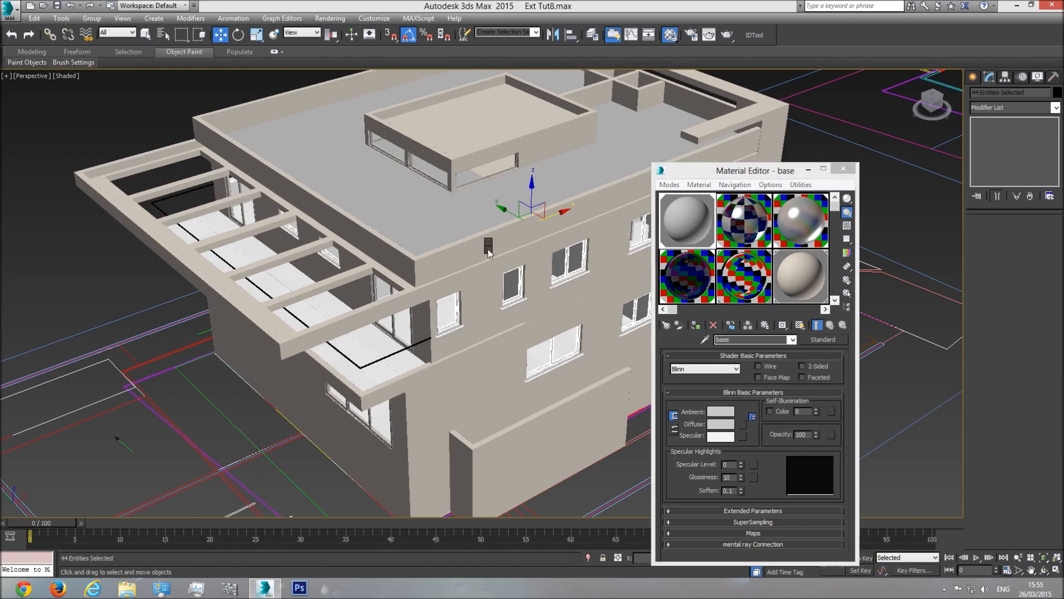
{"action": "right_click", "coordinate": [488, 248]}
{"action": "left_click", "coordinate": [521, 152]}
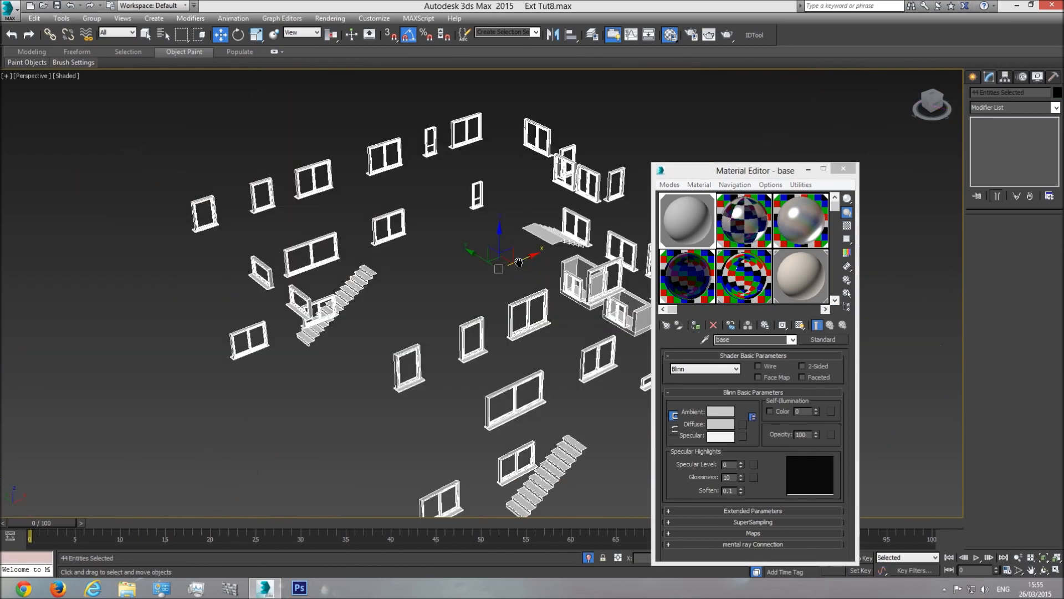
{"action": "left_click", "coordinate": [622, 152]}
{"action": "scroll", "coordinate": [499, 238], "scroll_direction": "up", "scroll_amount": 3}
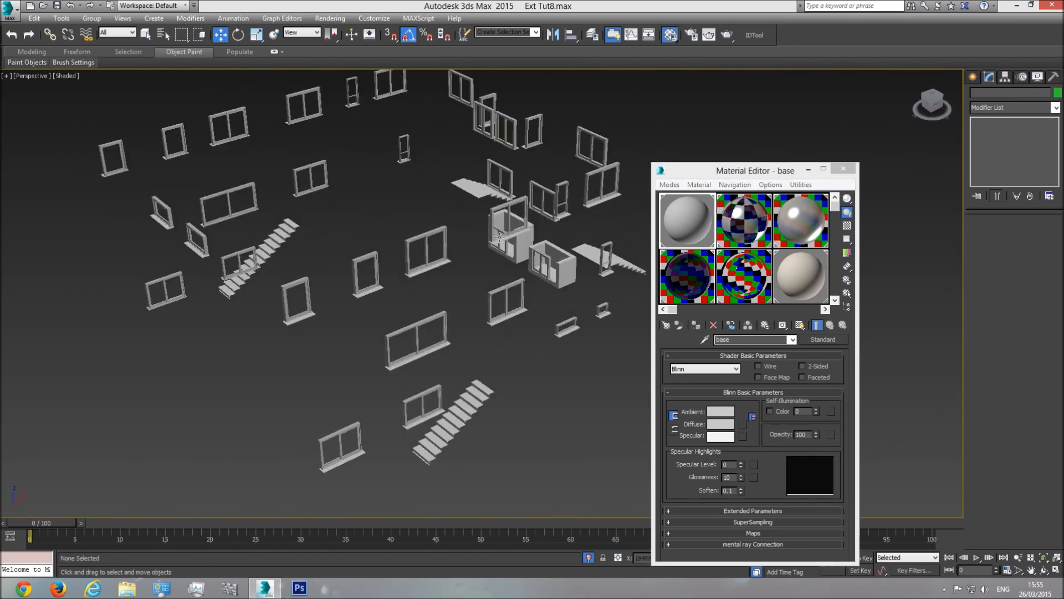
{"action": "key", "text": "alt+w"}
{"action": "key", "text": "alt+w"}
Step: Orbit around the isolated windows and stairs and select the four low balcony walls
{"action": "left_click", "coordinate": [1043, 569]}
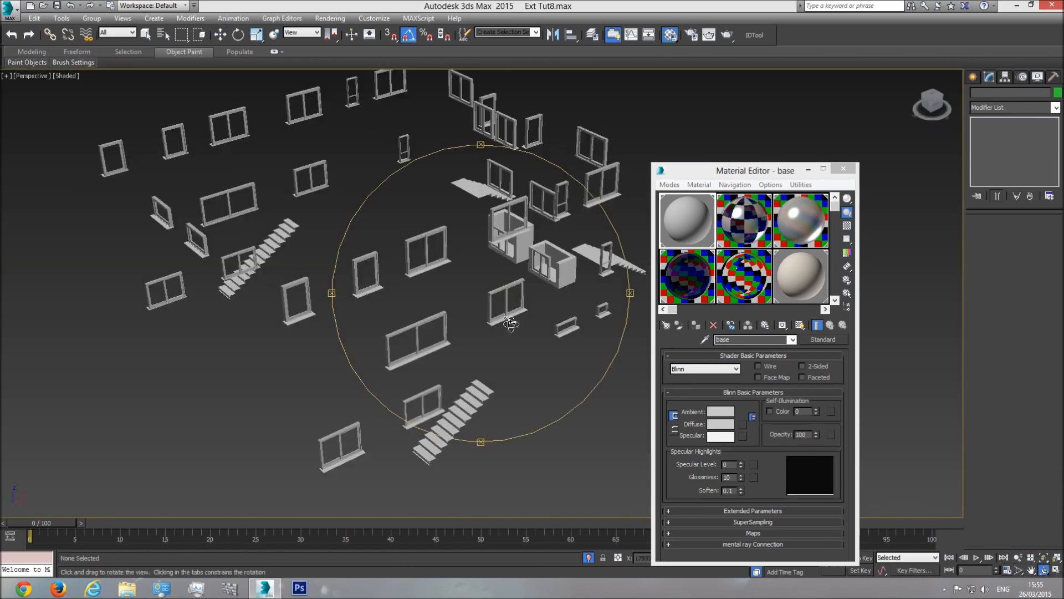
{"action": "left_click_drag", "start_coordinate": [477, 288], "coordinate": [350, 193]}
{"action": "middle_click_drag", "start_coordinate": [258, 241], "coordinate": [403, 302]}
{"action": "scroll", "coordinate": [402, 324], "scroll_direction": "up", "scroll_amount": 5}
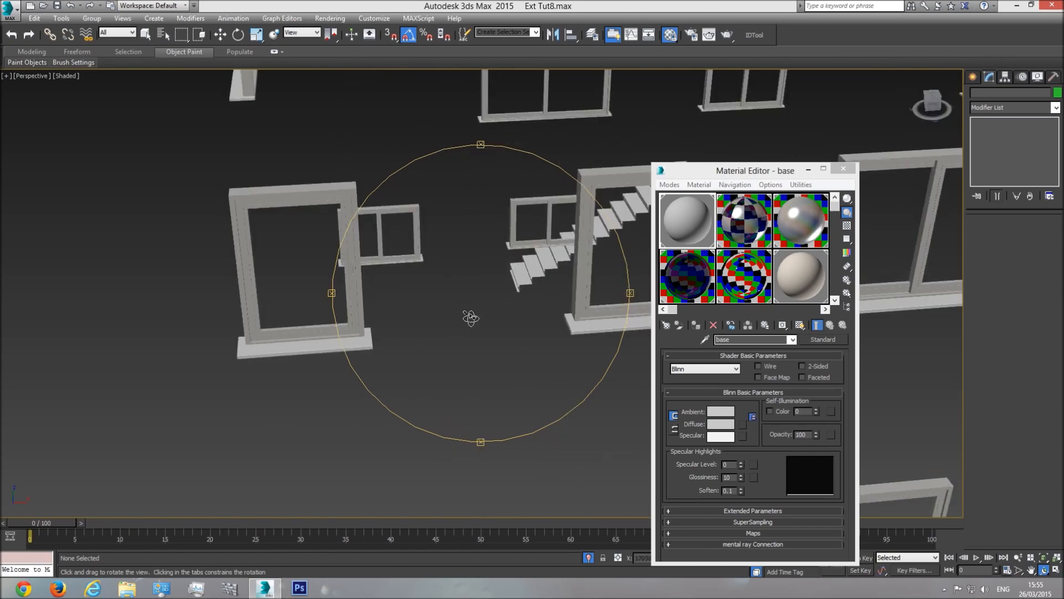
{"action": "scroll", "coordinate": [481, 321], "scroll_direction": "down", "scroll_amount": 4}
{"action": "left_click_drag", "start_coordinate": [477, 330], "coordinate": [441, 305]}
{"action": "scroll", "coordinate": [452, 287], "scroll_direction": "up", "scroll_amount": 5}
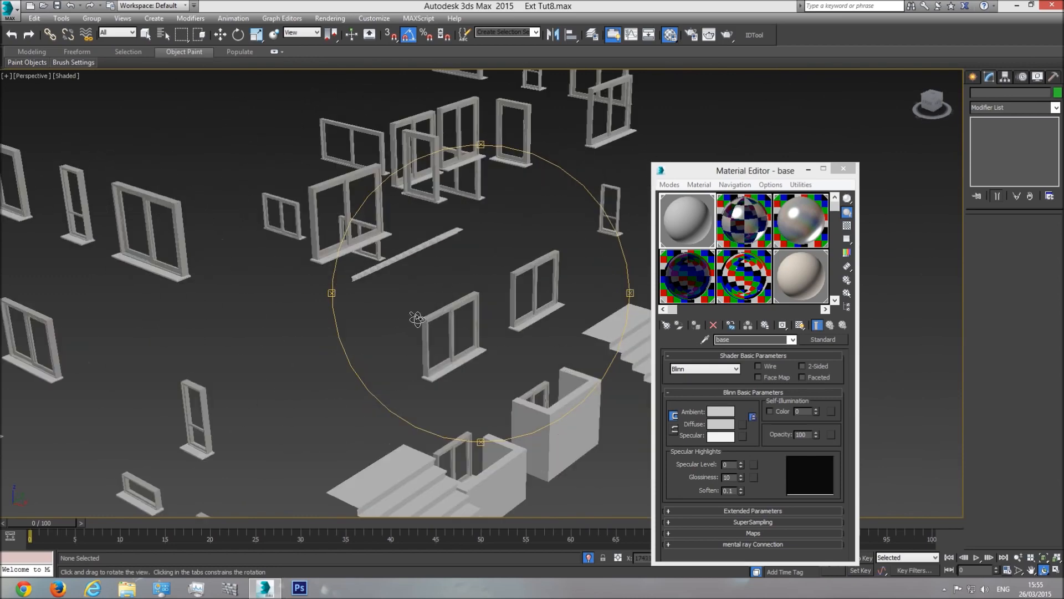
{"action": "key", "text": "w"}
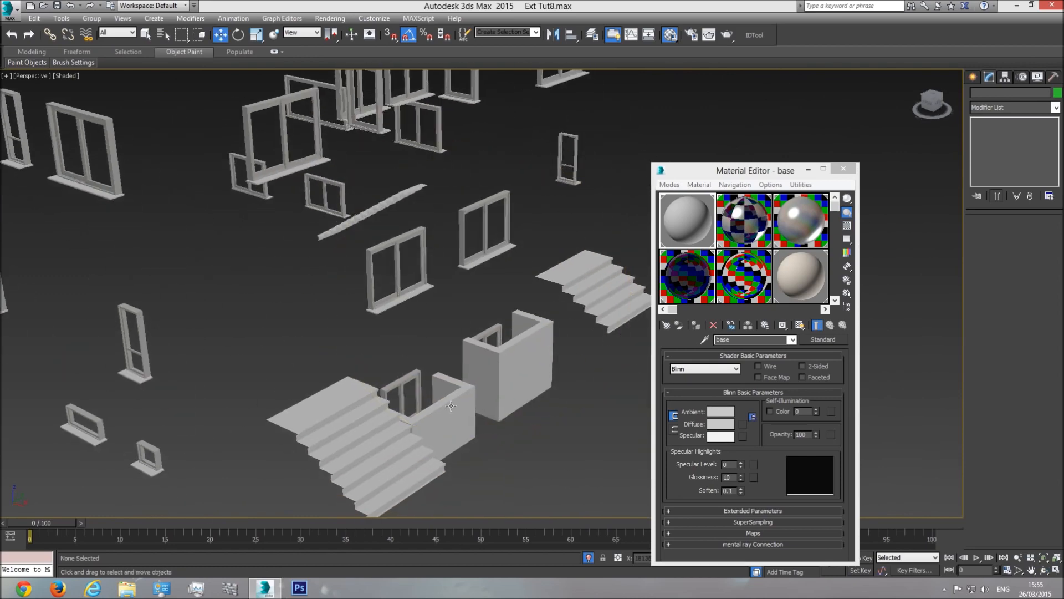
{"action": "left_click", "coordinate": [447, 402]}
{"action": "left_click", "coordinate": [507, 367], "text": "ctrl"}
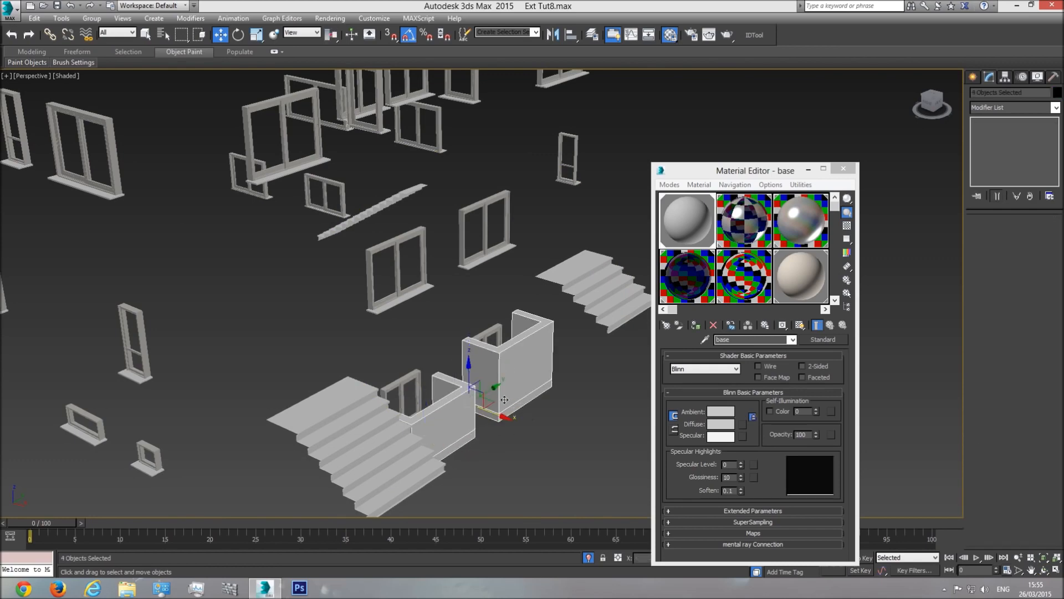
Step: Exit isolation, orbit to the front stairs, and assign the Walls material to the four balcony walls
{"action": "left_click", "coordinate": [587, 558]}
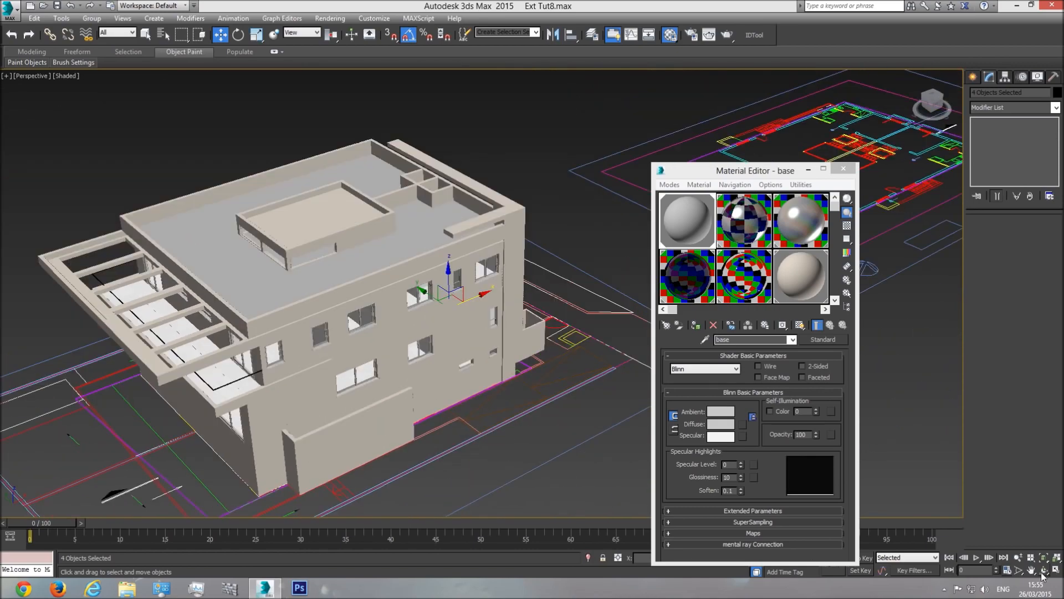
{"action": "left_click", "coordinate": [1043, 574]}
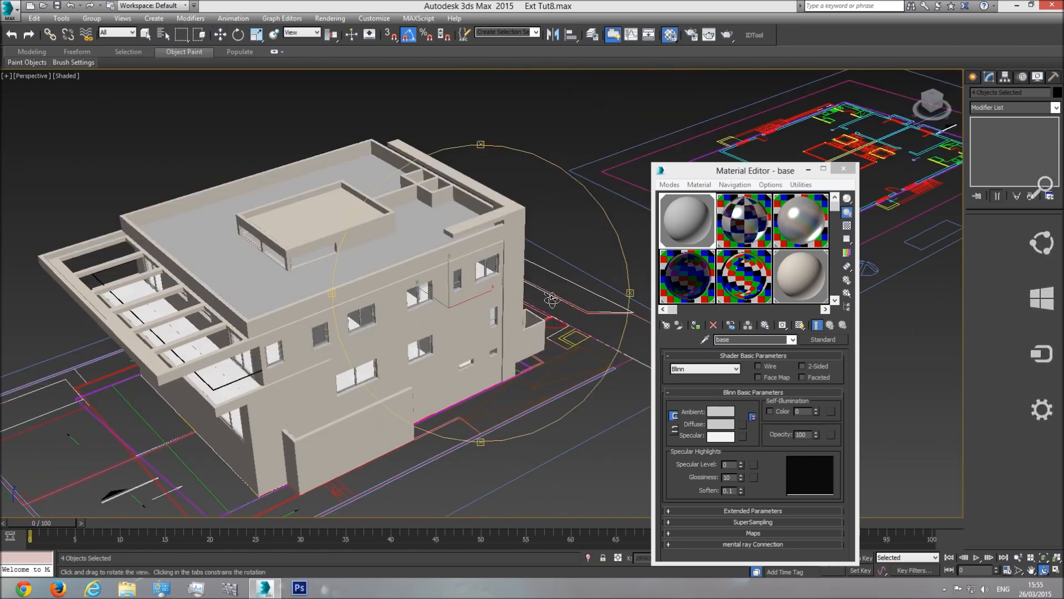
{"action": "left_click_drag", "start_coordinate": [1043, 242], "coordinate": [887, 477]}
{"action": "scroll", "coordinate": [435, 305], "scroll_direction": "up", "scroll_amount": 10}
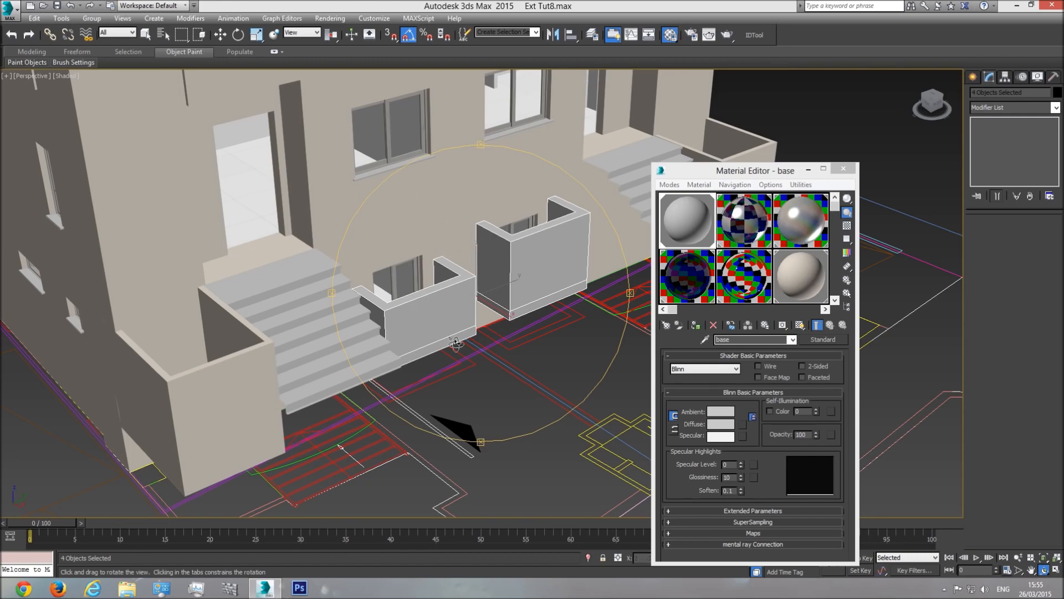
{"action": "left_click", "coordinate": [797, 287]}
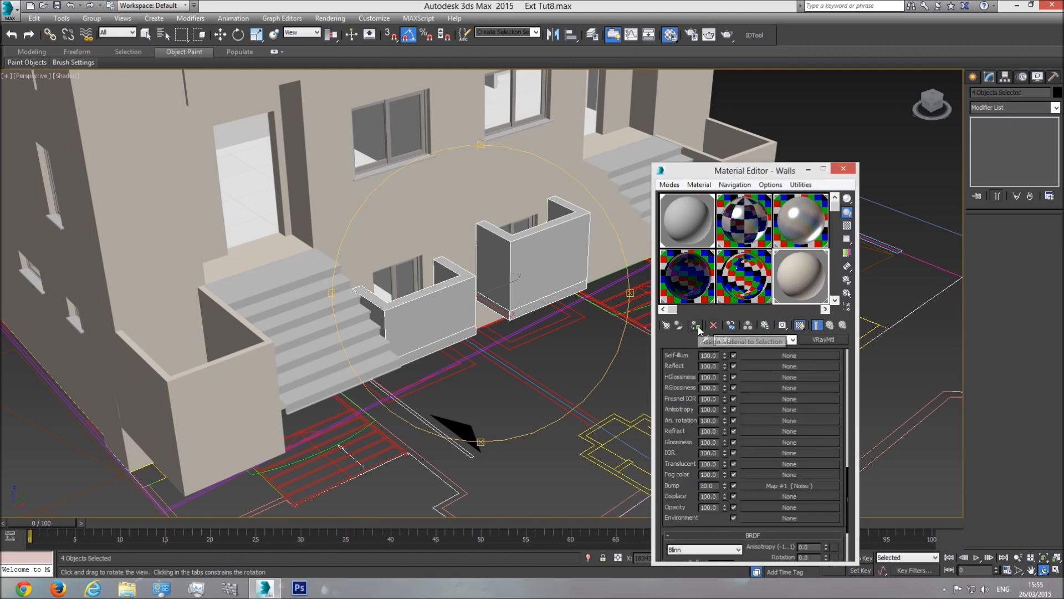
{"action": "left_click", "coordinate": [696, 326]}
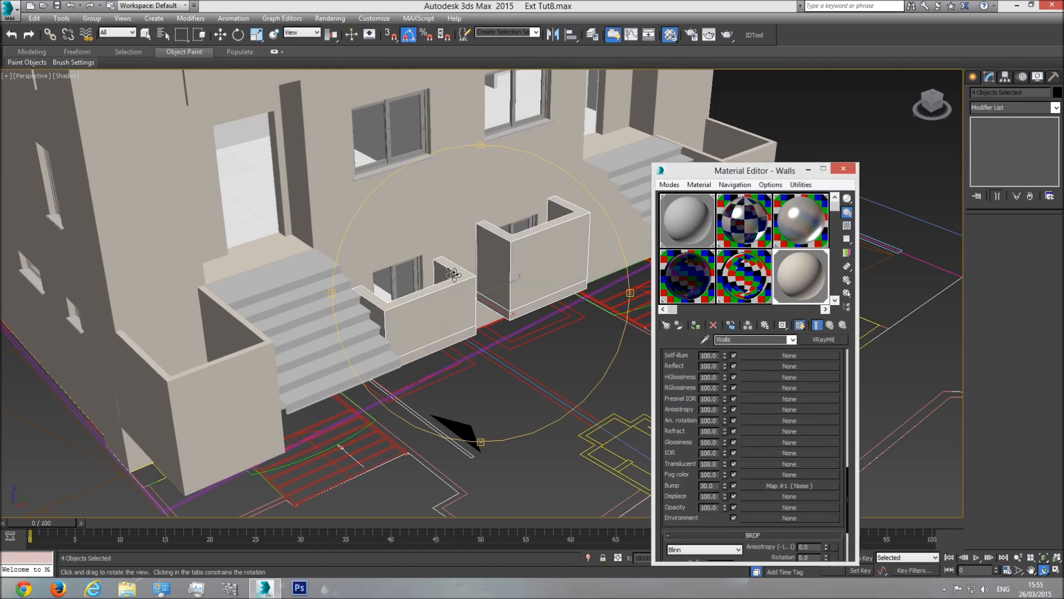
Step: Turn edged faces back on and select the Ext Walls basment object
{"action": "key", "text": "w"}
{"action": "left_click", "coordinate": [534, 251]}
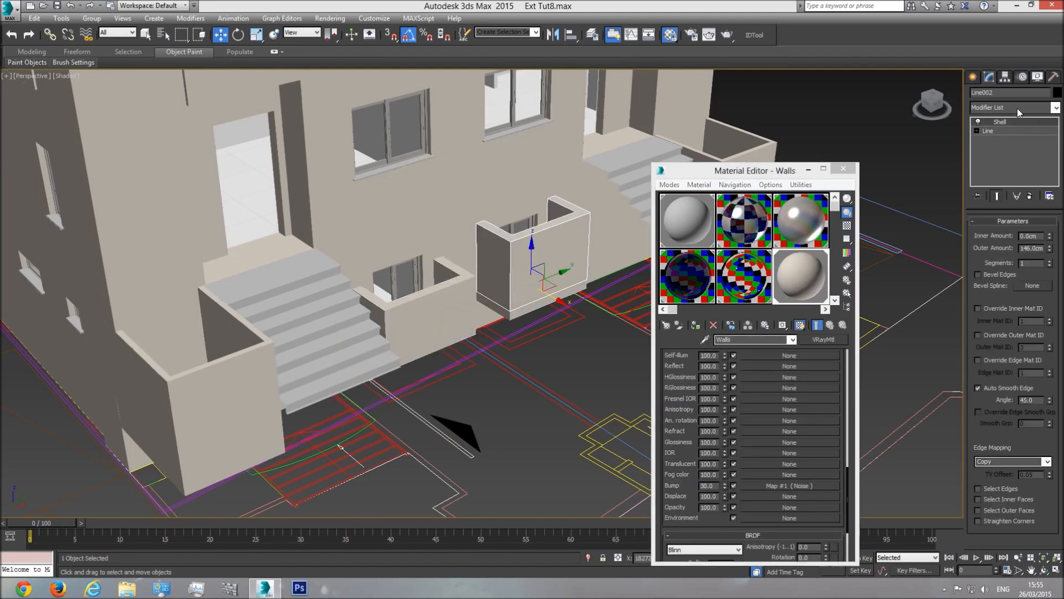
{"action": "right_click", "coordinate": [1004, 122]}
{"action": "left_click", "coordinate": [553, 4]}
{"action": "left_click", "coordinate": [452, 216]}
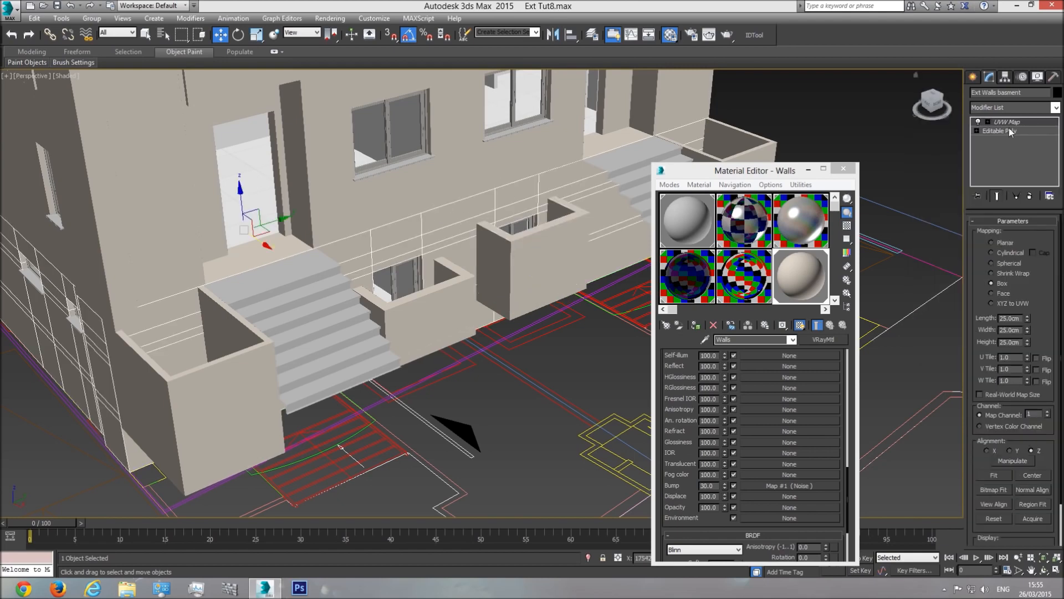
{"action": "left_click", "coordinate": [145, 37]}
{"action": "middle_click_drag", "start_coordinate": [252, 264], "coordinate": [337, 311]}
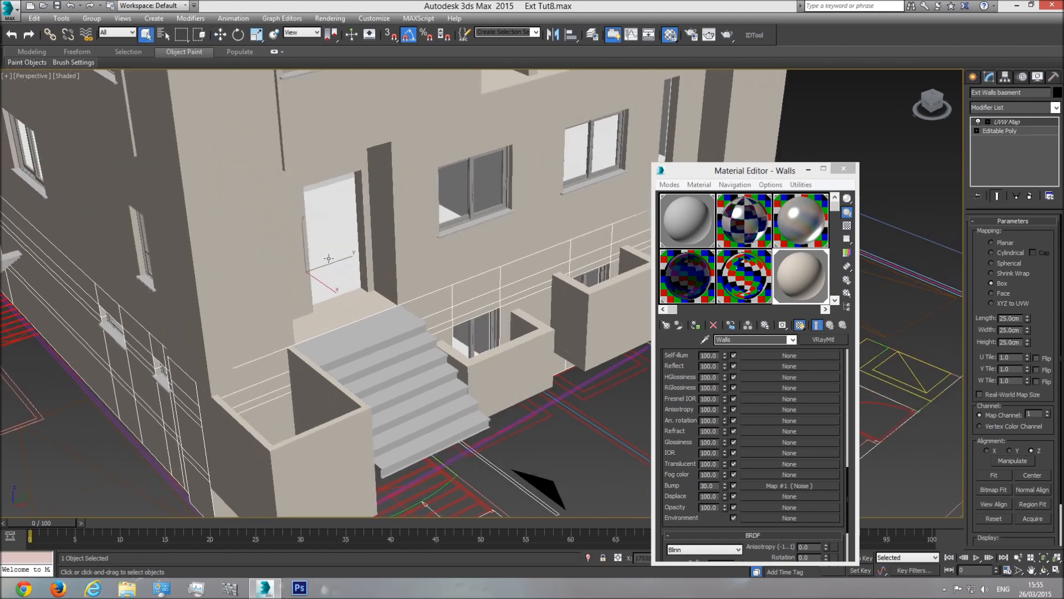
{"action": "left_click", "coordinate": [351, 255]}
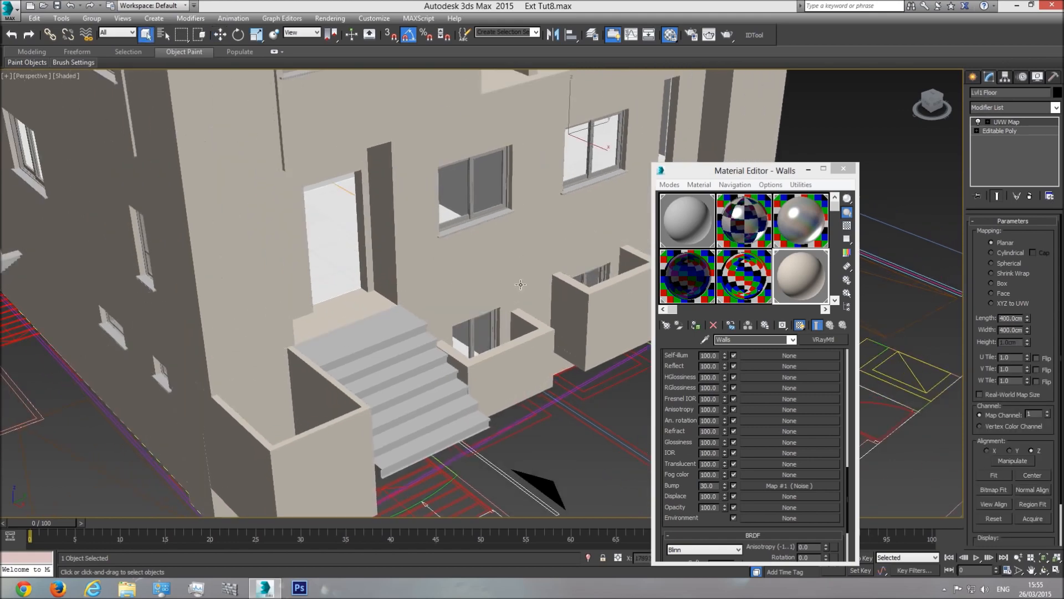
{"action": "key", "text": "F4"}
{"action": "middle_click_drag", "start_coordinate": [521, 284], "coordinate": [509, 289]}
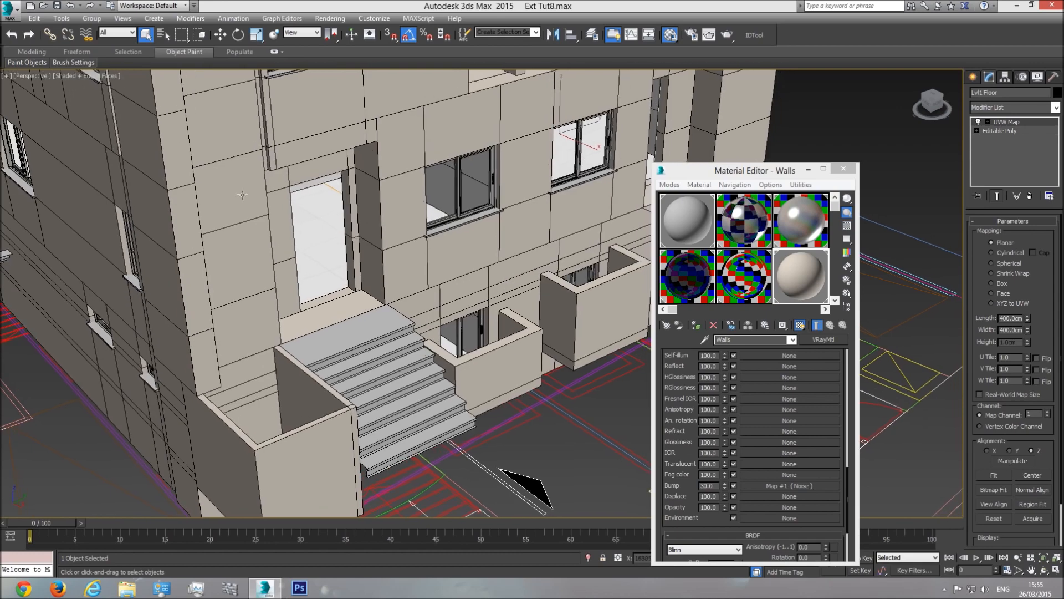
{"action": "scroll", "coordinate": [523, 294], "scroll_direction": "up", "scroll_amount": 3}
{"action": "left_click", "coordinate": [511, 261]}
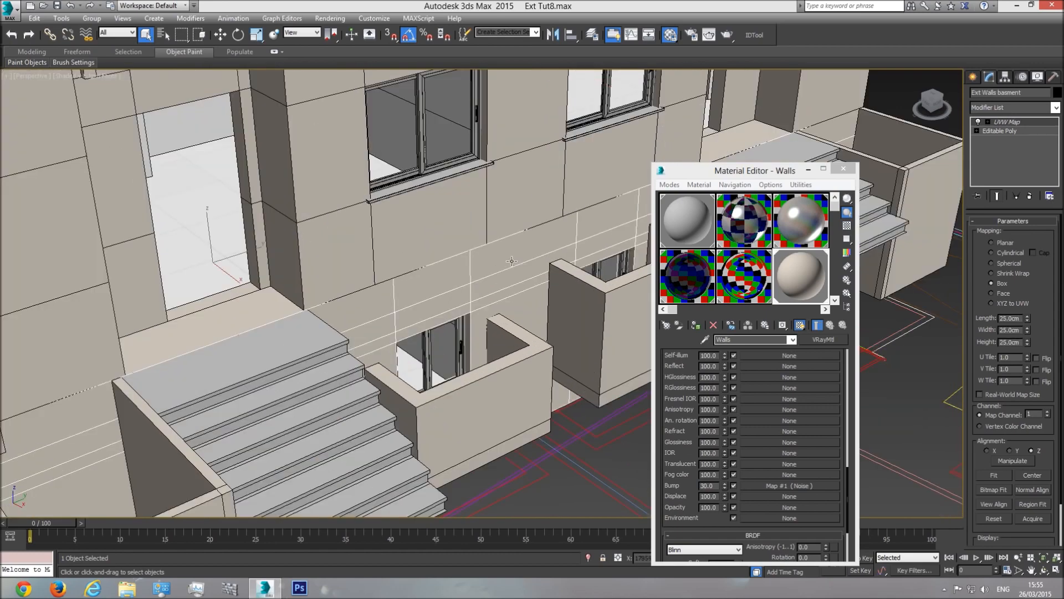
Step: Copy the basement walls' 25 cm box UVW Map and paste it onto the right balcony wall
{"action": "right_click", "coordinate": [1012, 123]}
{"action": "left_click", "coordinate": [954, 166]}
{"action": "scroll", "coordinate": [552, 297], "scroll_direction": "up", "scroll_amount": 2}
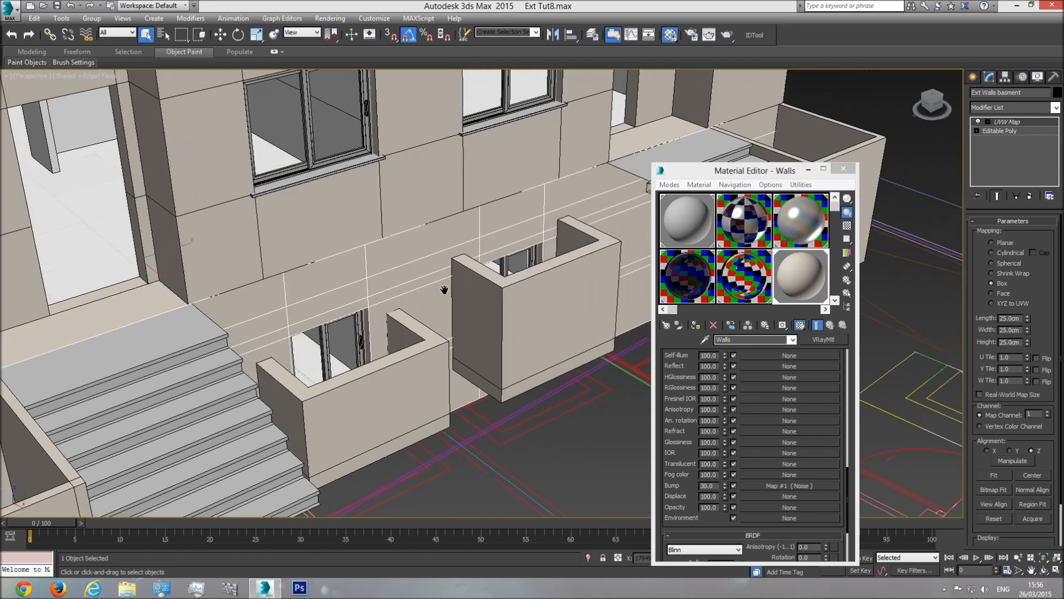
{"action": "left_click", "coordinate": [521, 327]}
{"action": "right_click", "coordinate": [999, 123]}
{"action": "left_click", "coordinate": [953, 181]}
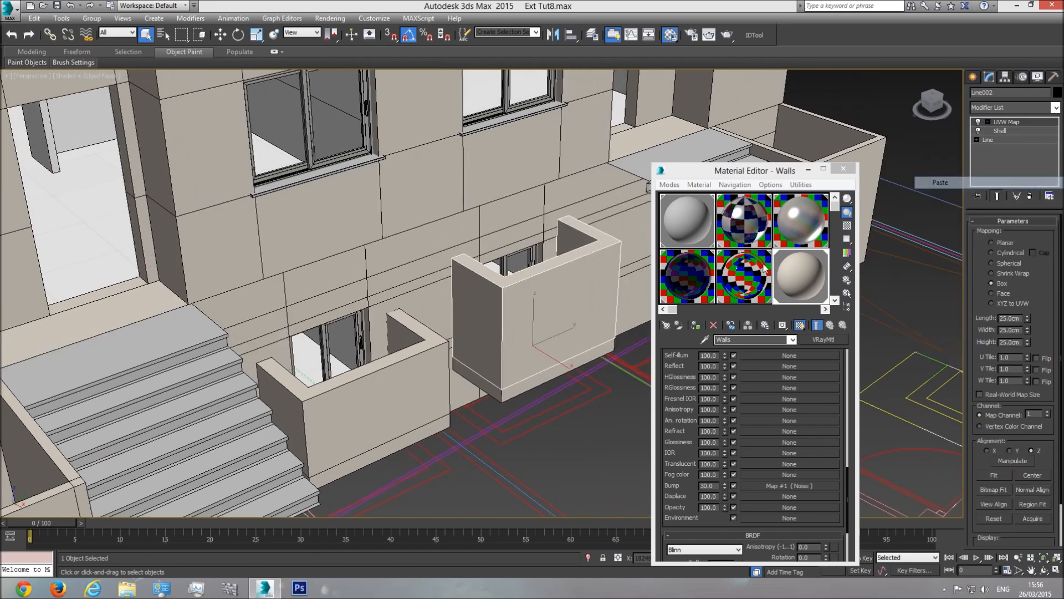
Step: Paste the same UVW Map onto the left balcony wall and both boxes under the balconies
{"action": "left_click", "coordinate": [400, 382]}
{"action": "right_click", "coordinate": [1004, 121]}
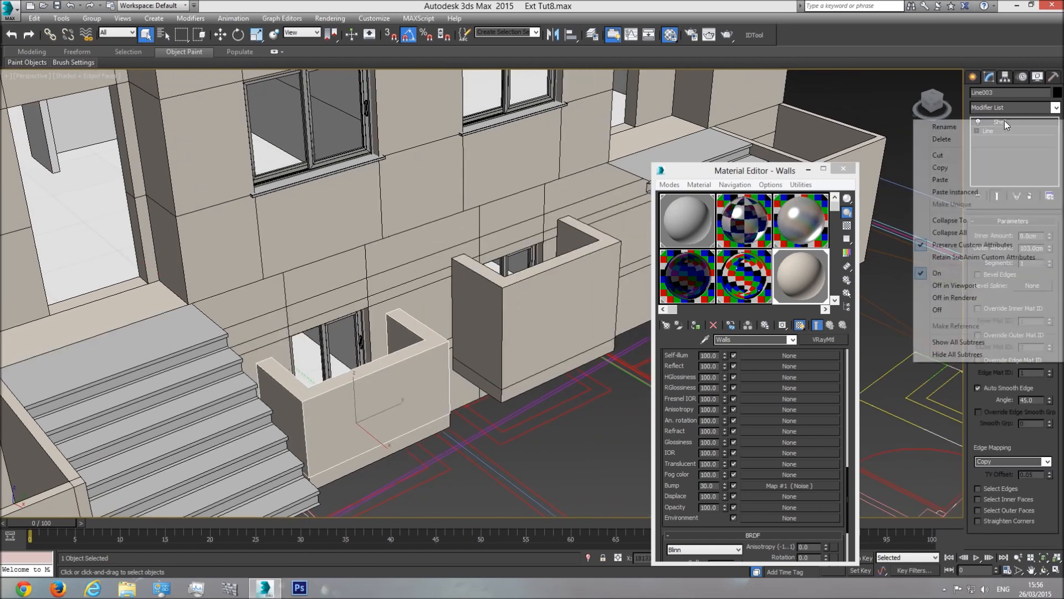
{"action": "left_click", "coordinate": [973, 170]}
{"action": "left_click", "coordinate": [564, 369]}
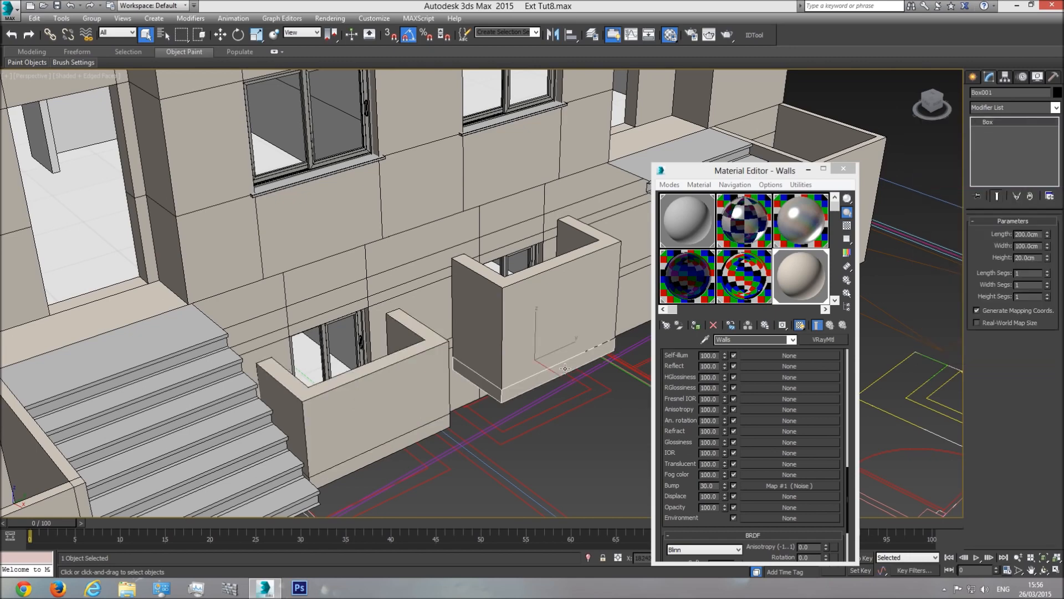
{"action": "right_click", "coordinate": [1007, 130]}
{"action": "left_click", "coordinate": [975, 188]}
{"action": "left_click", "coordinate": [434, 425]}
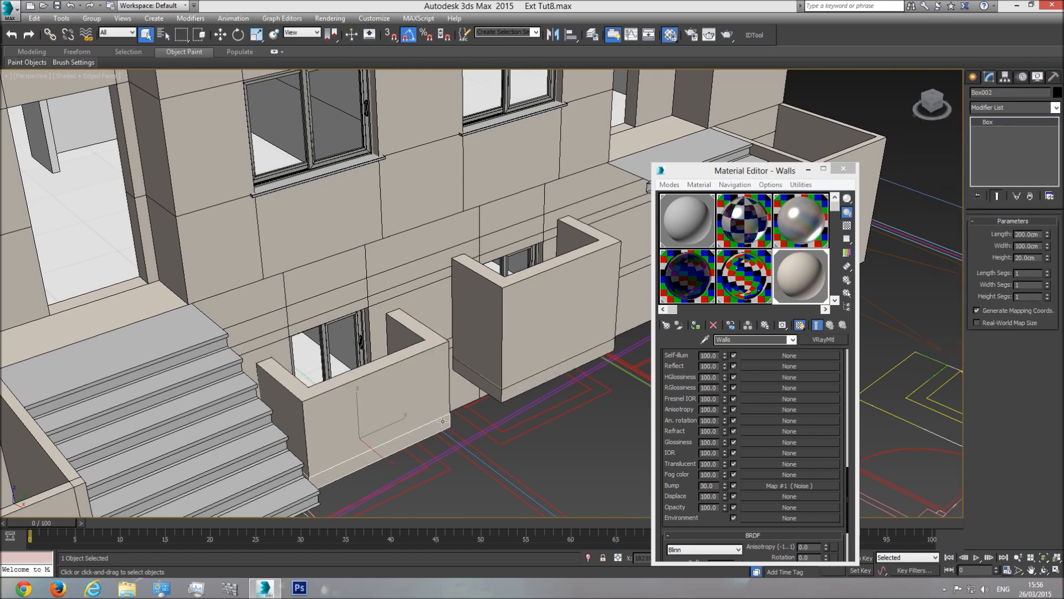
{"action": "right_click", "coordinate": [1002, 132]}
{"action": "left_click", "coordinate": [1001, 190]}
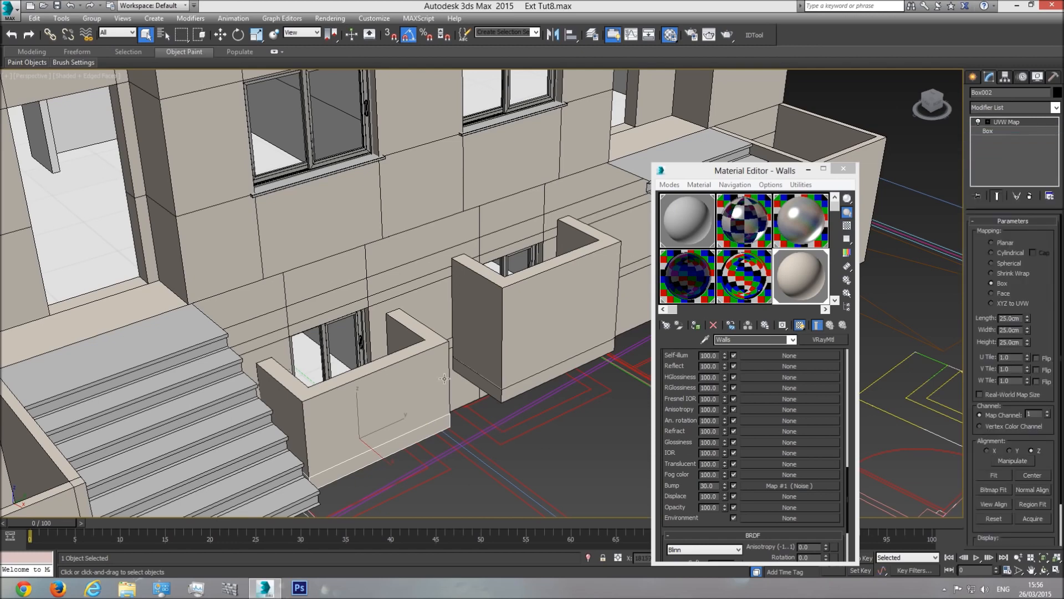
{"action": "right_click", "coordinate": [1003, 152]}
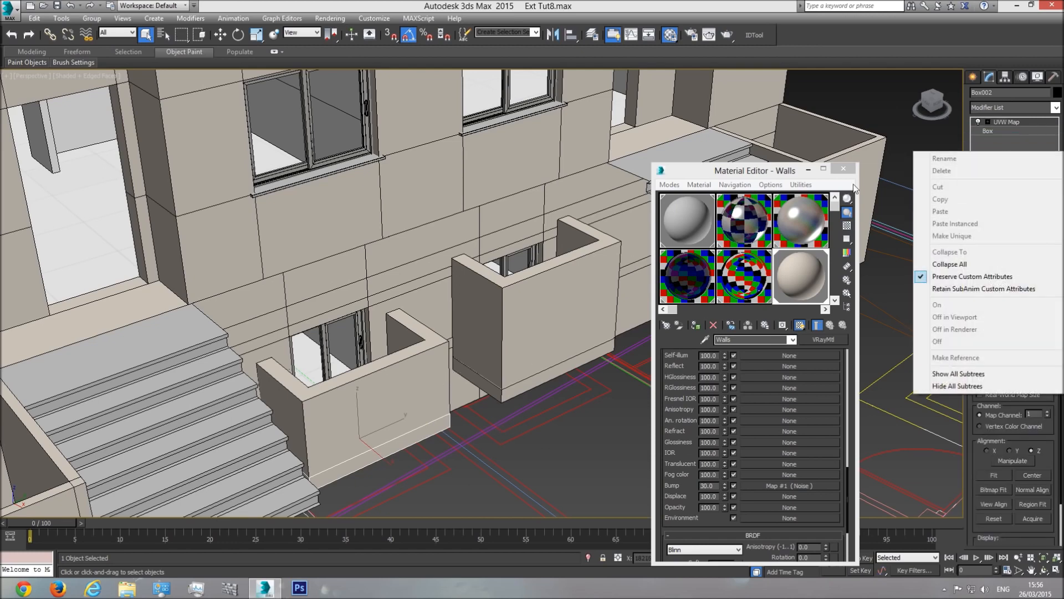
{"action": "left_click", "coordinate": [536, 2]}
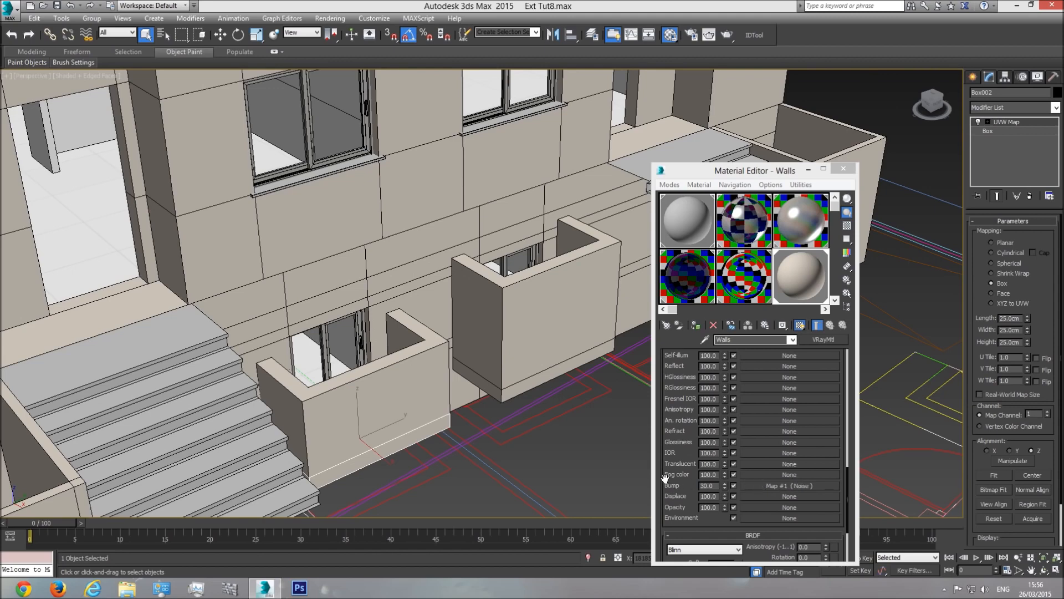
Step: Open the Walls material's Noise bump map and inspect the low wall and boxes up close
{"action": "left_click", "coordinate": [755, 485]}
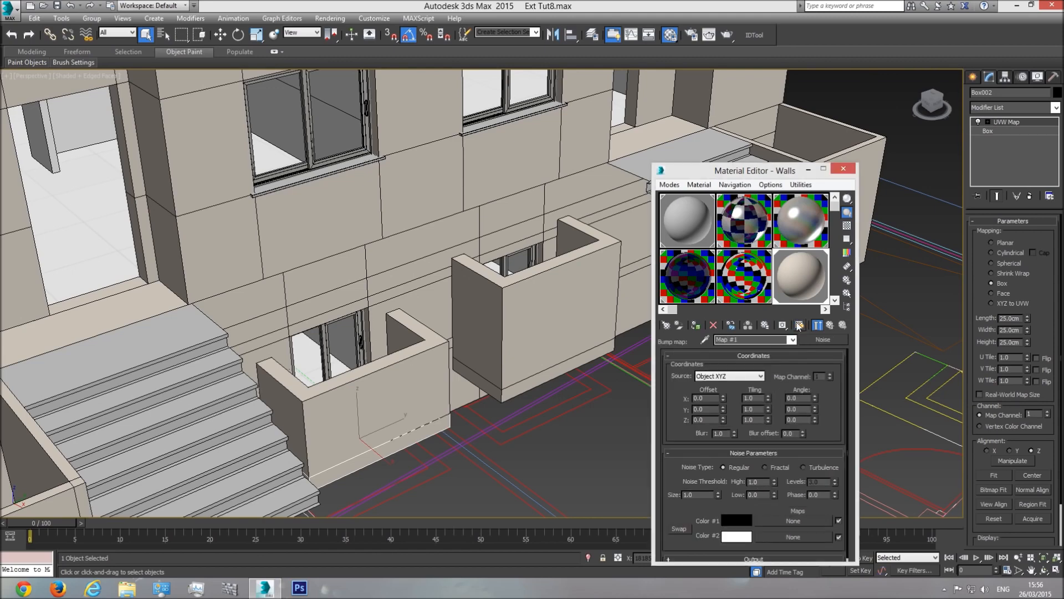
{"action": "middle_click_drag", "start_coordinate": [388, 382], "coordinate": [335, 327]}
{"action": "scroll", "coordinate": [314, 355], "scroll_direction": "up", "scroll_amount": 7}
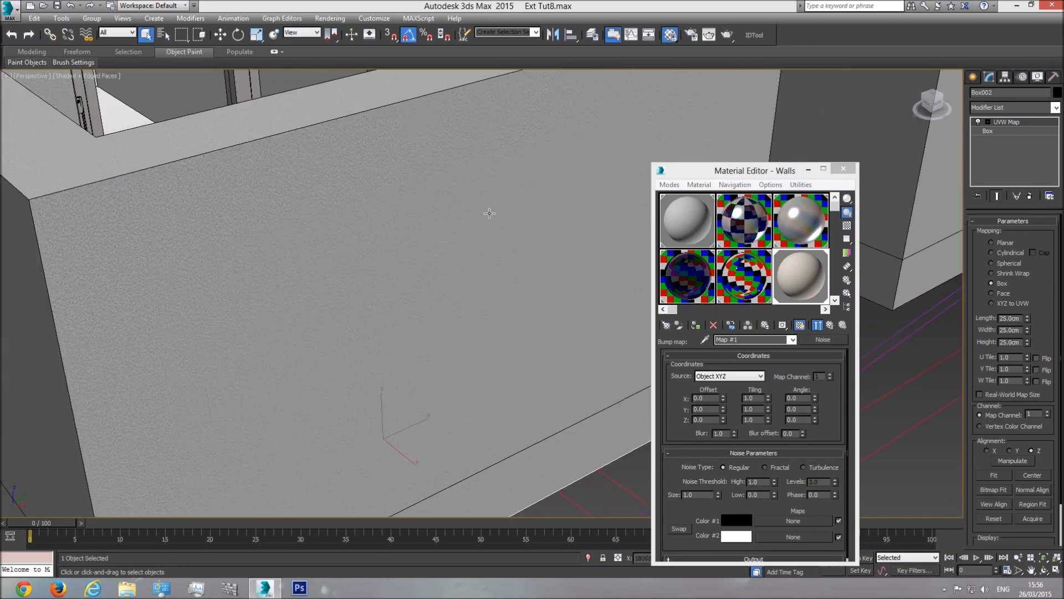
{"action": "middle_click_drag", "start_coordinate": [490, 214], "coordinate": [230, 409]}
{"action": "middle_click_drag", "start_coordinate": [517, 298], "coordinate": [258, 483]}
{"action": "middle_click_drag", "start_coordinate": [532, 321], "coordinate": [364, 382]}
{"action": "scroll", "coordinate": [337, 340], "scroll_direction": "up", "scroll_amount": 3}
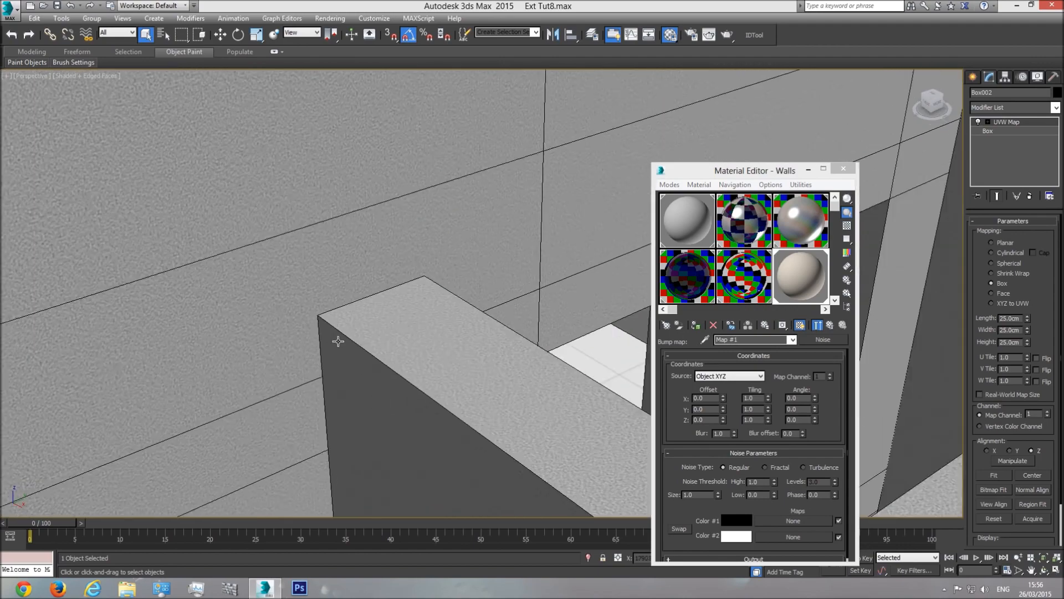
{"action": "scroll", "coordinate": [339, 341], "scroll_direction": "down", "scroll_amount": 8}
{"action": "middle_click_drag", "start_coordinate": [337, 340], "coordinate": [495, 304]}
{"action": "scroll", "coordinate": [495, 304], "scroll_direction": "down", "scroll_amount": 6}
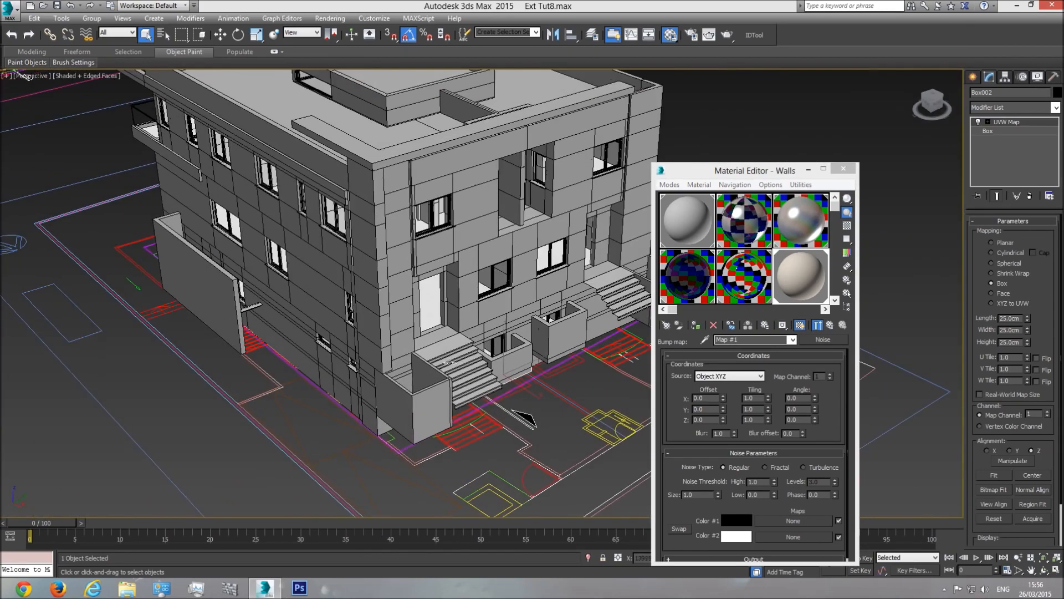
{"action": "left_click", "coordinate": [1044, 571]}
{"action": "left_click_drag", "start_coordinate": [444, 294], "coordinate": [507, 270]}
{"action": "left_click_drag", "start_coordinate": [487, 284], "coordinate": [532, 308]}
{"action": "scroll", "coordinate": [492, 306], "scroll_direction": "down", "scroll_amount": 5}
{"action": "middle_click_drag", "start_coordinate": [532, 308], "coordinate": [468, 354]}
{"action": "left_click_drag", "start_coordinate": [496, 321], "coordinate": [494, 321]}
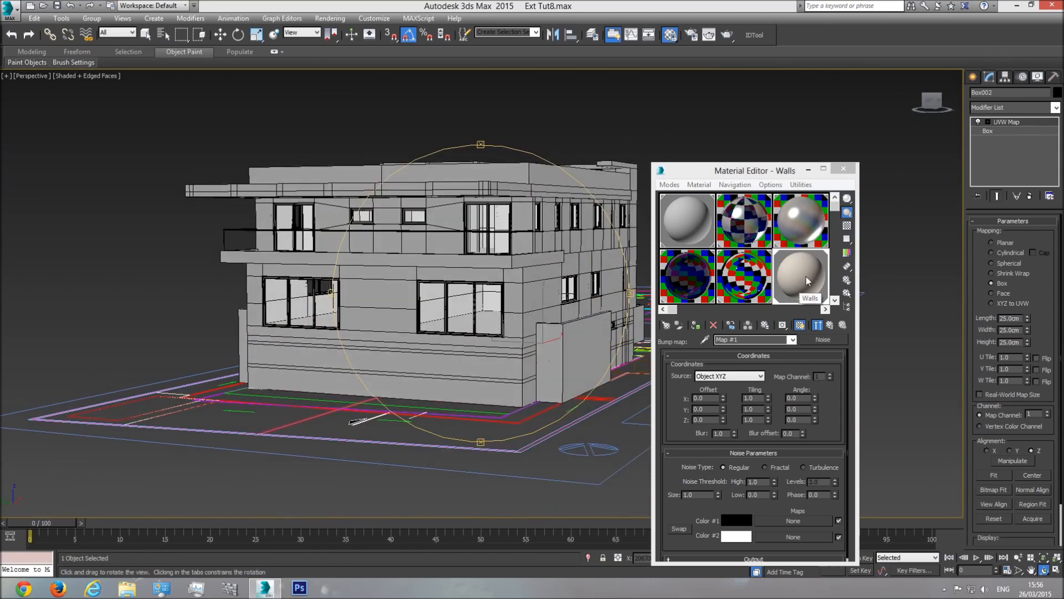
Step: Return to the Walls material, show it shaded in the viewport, and review the beige facades
{"action": "left_click", "coordinate": [793, 340]}
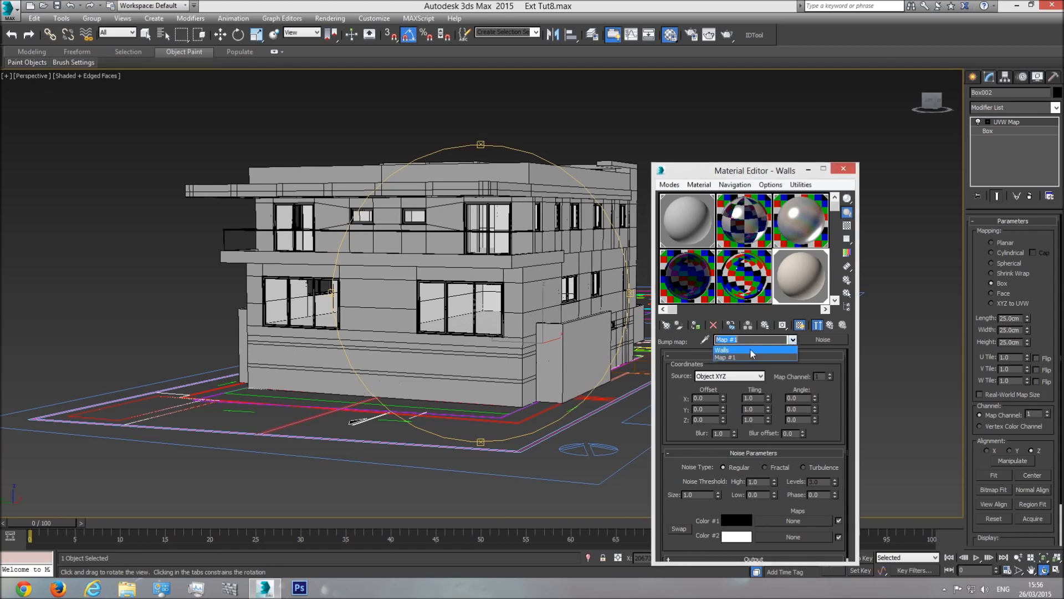
{"action": "left_click", "coordinate": [747, 348]}
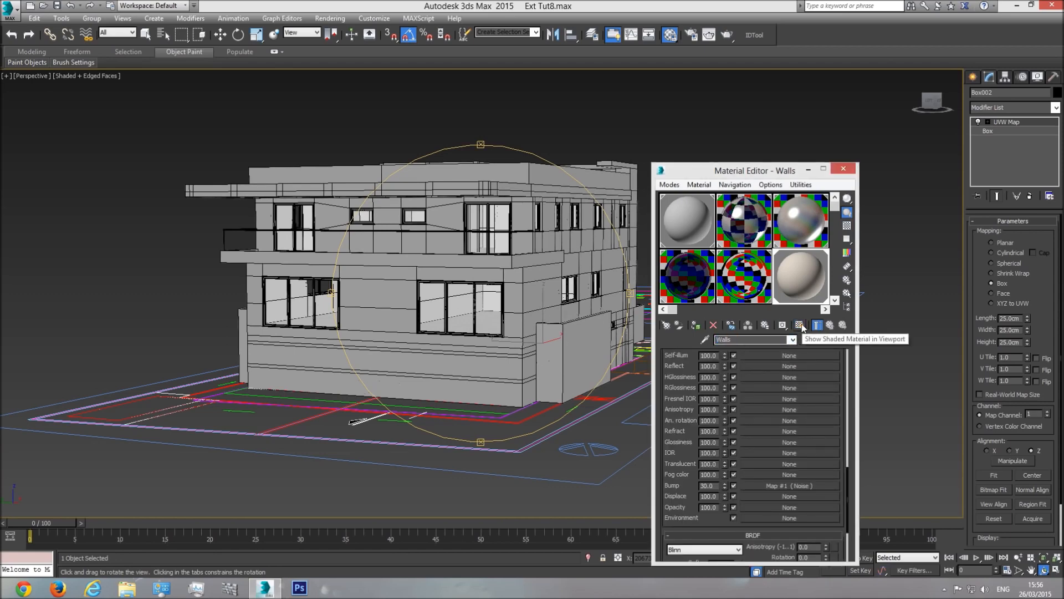
{"action": "left_click", "coordinate": [801, 325]}
{"action": "left_click_drag", "start_coordinate": [550, 297], "coordinate": [541, 296]}
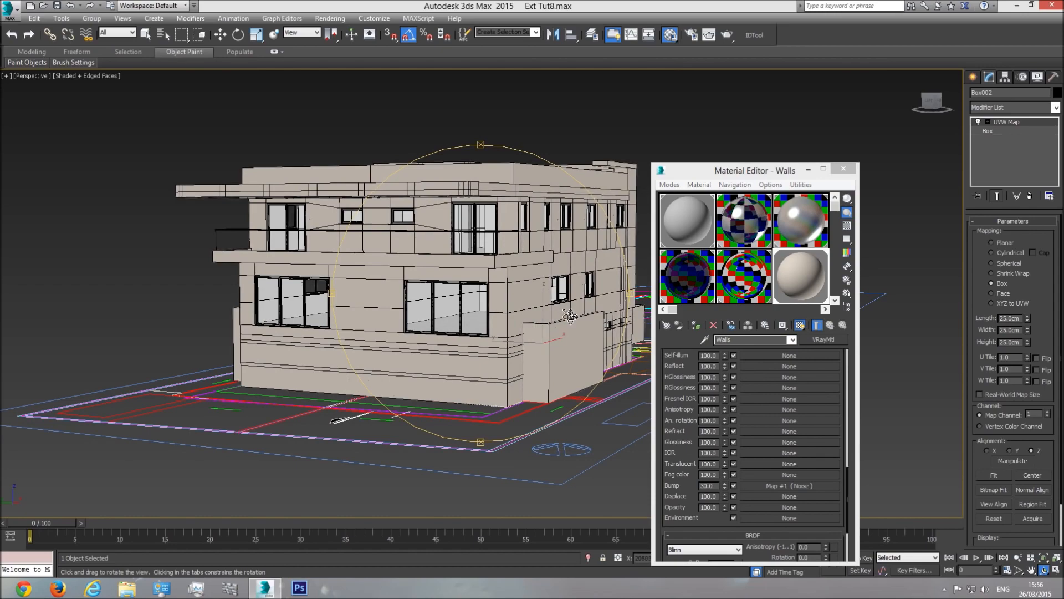
{"action": "scroll", "coordinate": [555, 291], "scroll_direction": "up", "scroll_amount": 6}
{"action": "scroll", "coordinate": [520, 279], "scroll_direction": "up", "scroll_amount": 2}
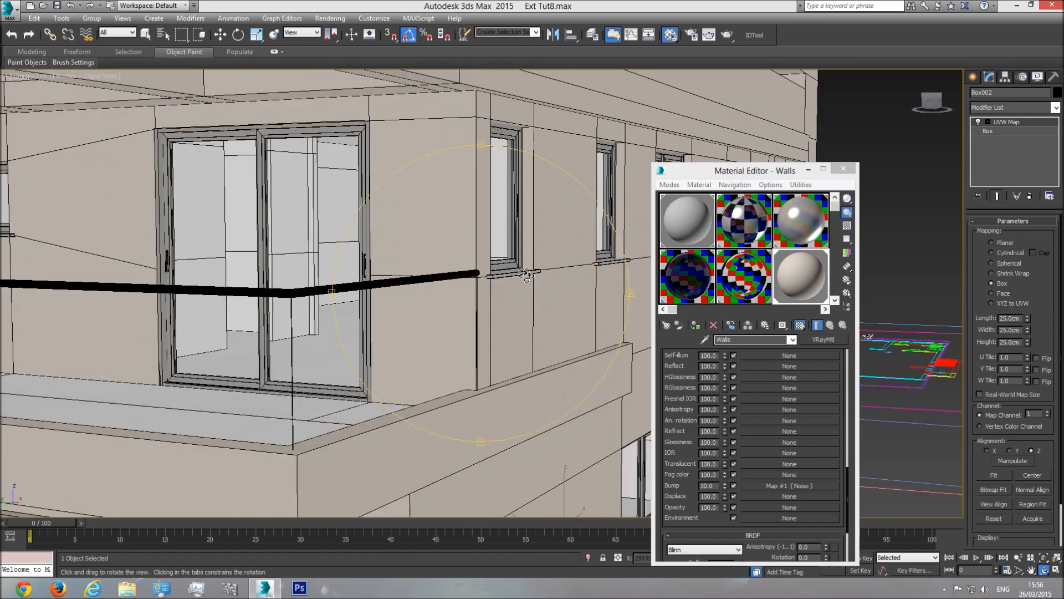
{"action": "left_click_drag", "start_coordinate": [502, 275], "coordinate": [452, 363]}
{"action": "scroll", "coordinate": [452, 364], "scroll_direction": "down", "scroll_amount": 4}
{"action": "middle_click_drag", "start_coordinate": [344, 413], "coordinate": [424, 309]}
{"action": "right_click", "coordinate": [424, 326]}
{"action": "middle_click_drag", "start_coordinate": [420, 352], "coordinate": [504, 315]}
{"action": "scroll", "coordinate": [504, 316], "scroll_direction": "up", "scroll_amount": 5}
{"action": "left_click", "coordinate": [503, 316]}
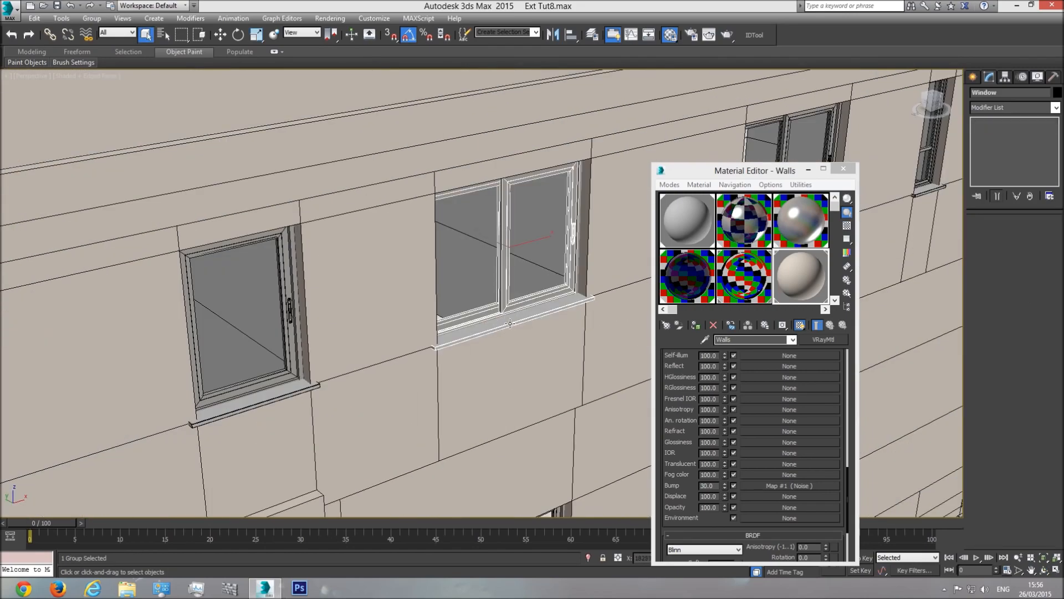
{"action": "scroll", "coordinate": [513, 322], "scroll_direction": "down", "scroll_amount": 6}
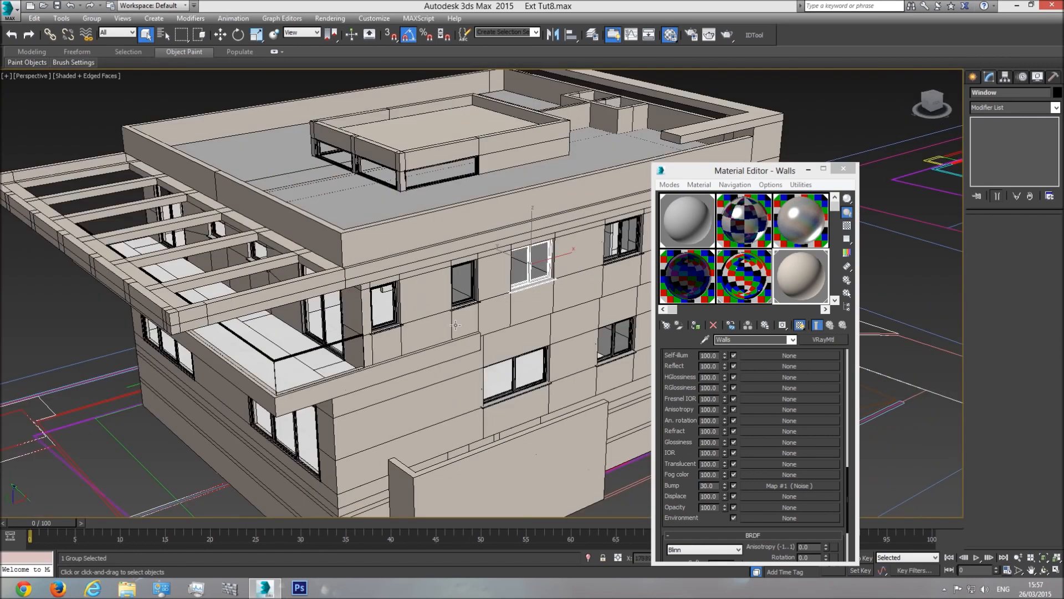
{"action": "middle_click_drag", "start_coordinate": [513, 322], "coordinate": [540, 317]}
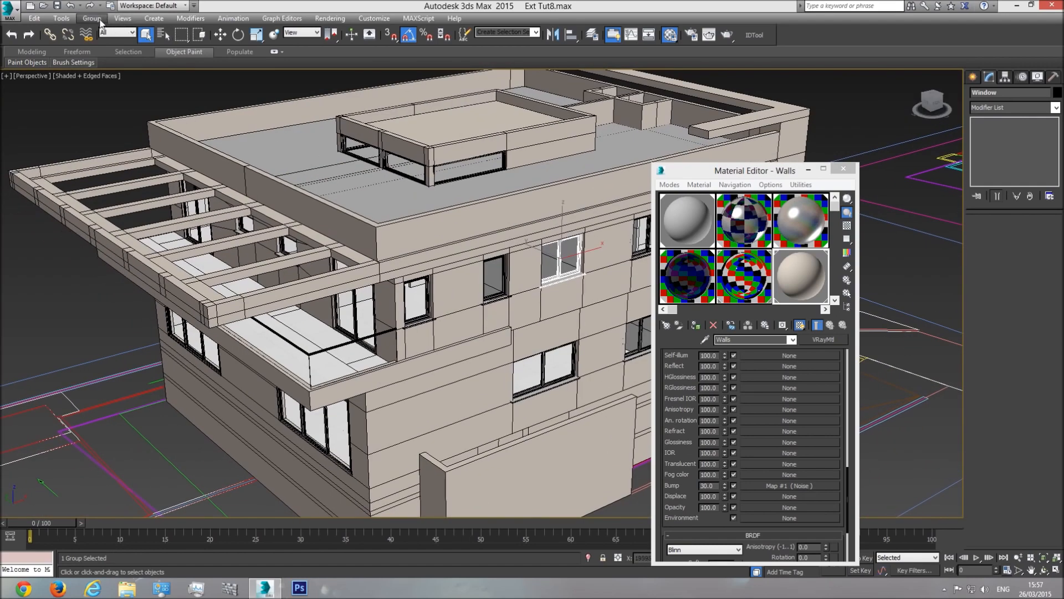
Step: Select all objects matching 'win' and isolate the 40 window groups
{"action": "left_click", "coordinate": [163, 34]}
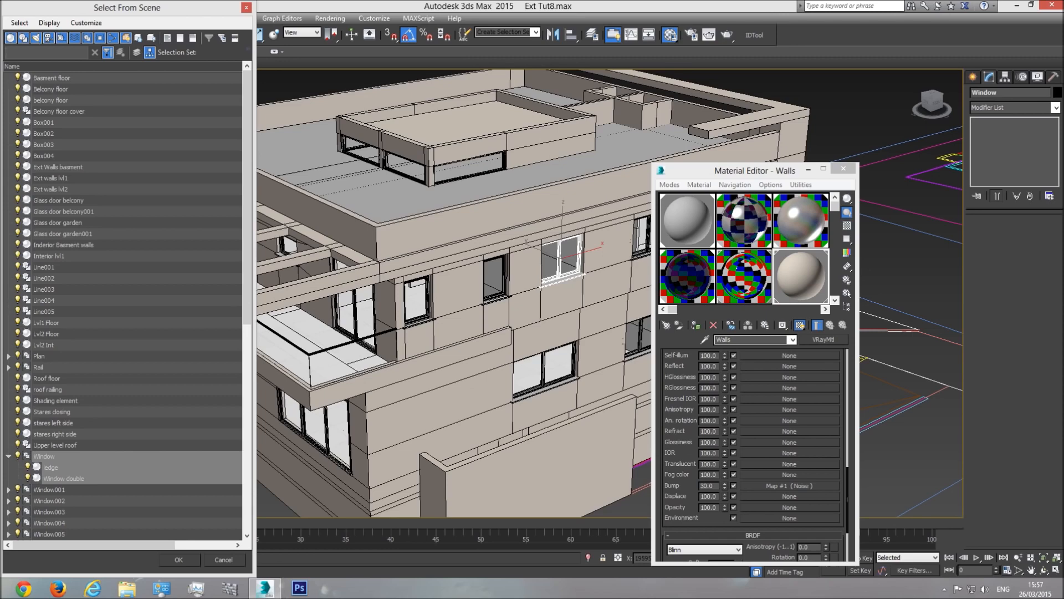
{"action": "type", "text": "windo"}
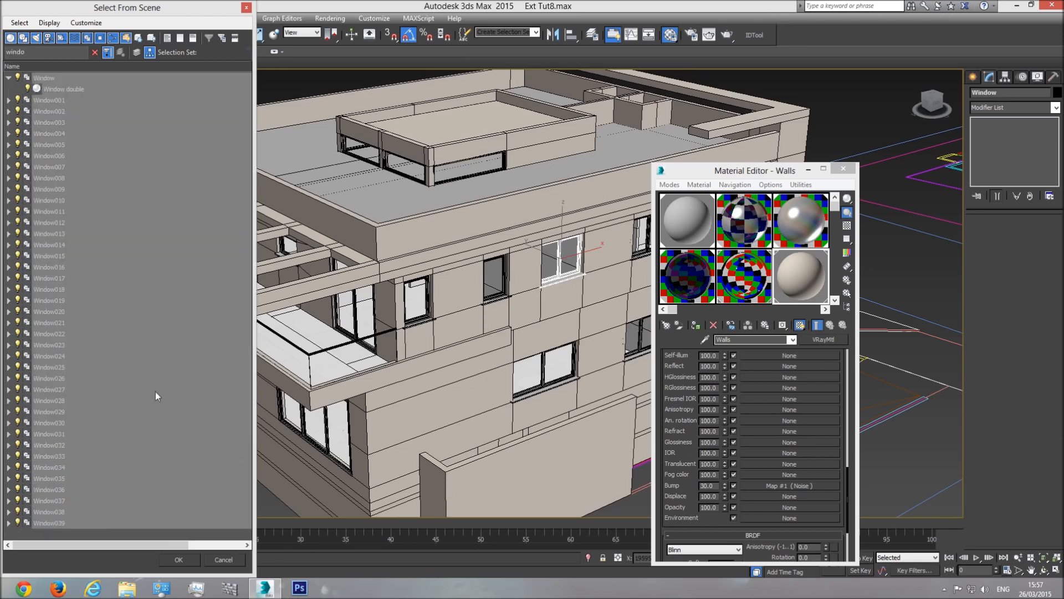
{"action": "left_click", "coordinate": [177, 560]}
{"action": "right_click", "coordinate": [567, 243]}
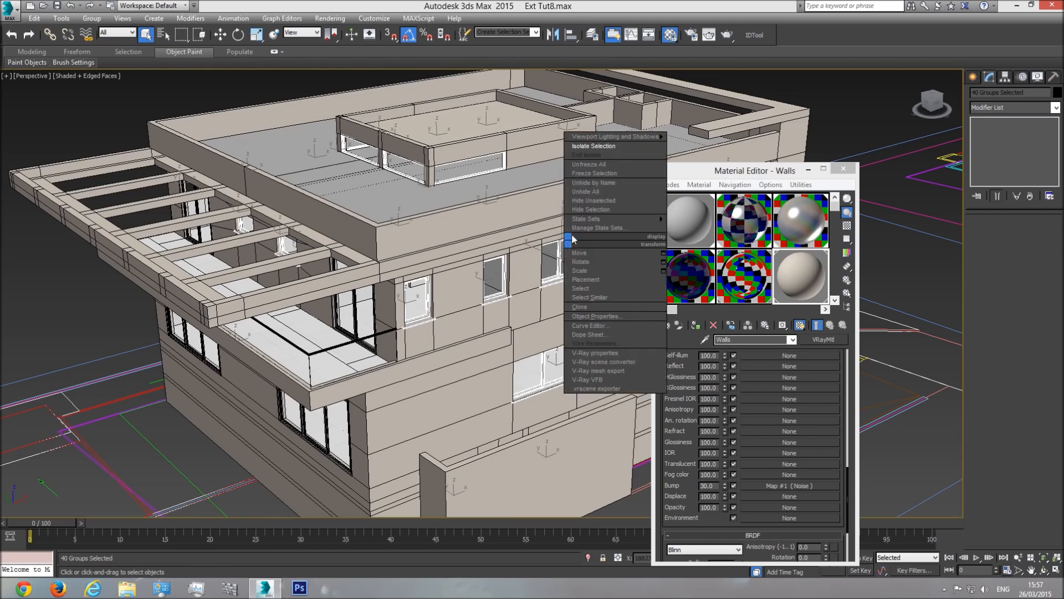
{"action": "left_click", "coordinate": [608, 148]}
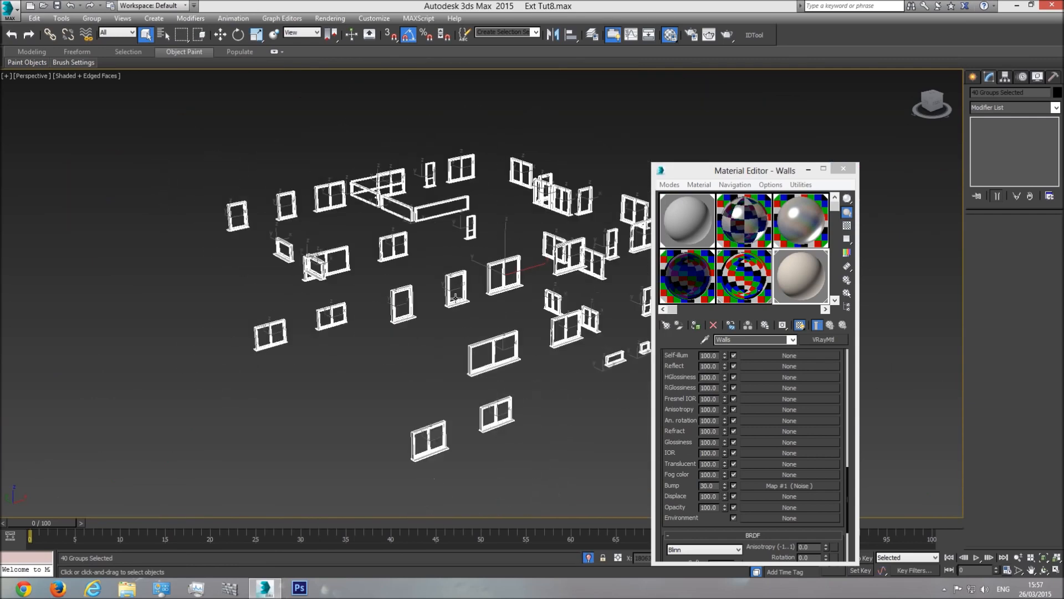
Step: Open the selected window groups and pick a window sill ledge object
{"action": "left_click", "coordinate": [92, 18]}
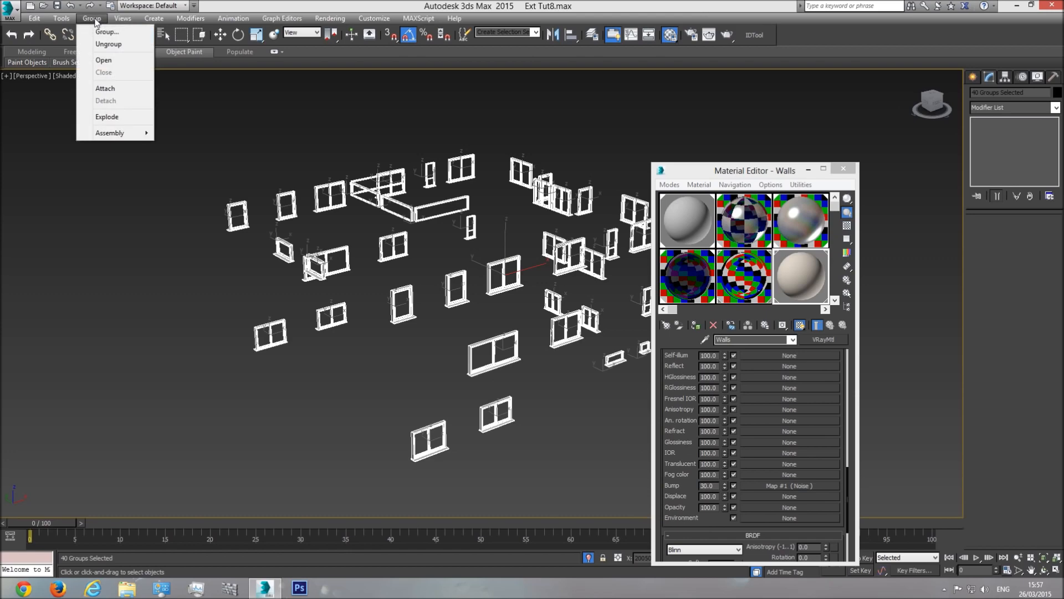
{"action": "left_click", "coordinate": [110, 60]}
{"action": "scroll", "coordinate": [485, 267], "scroll_direction": "up", "scroll_amount": 5}
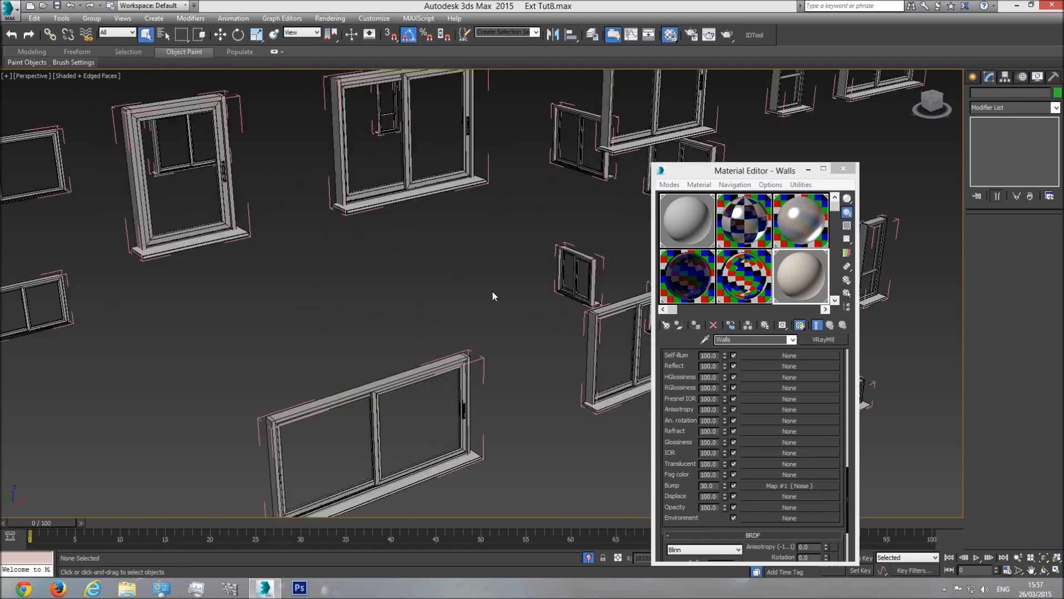
{"action": "left_click", "coordinate": [420, 193]}
{"action": "scroll", "coordinate": [438, 187], "scroll_direction": "down", "scroll_amount": 4}
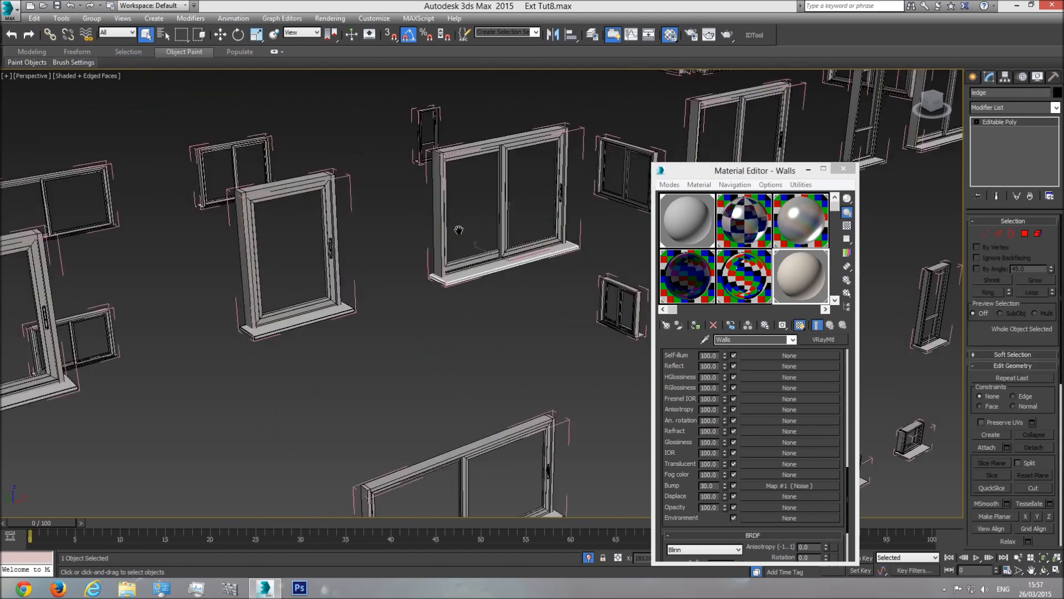
Step: Select the 36 objects matching 'le' and isolate the window ledges
{"action": "left_click", "coordinate": [164, 34]}
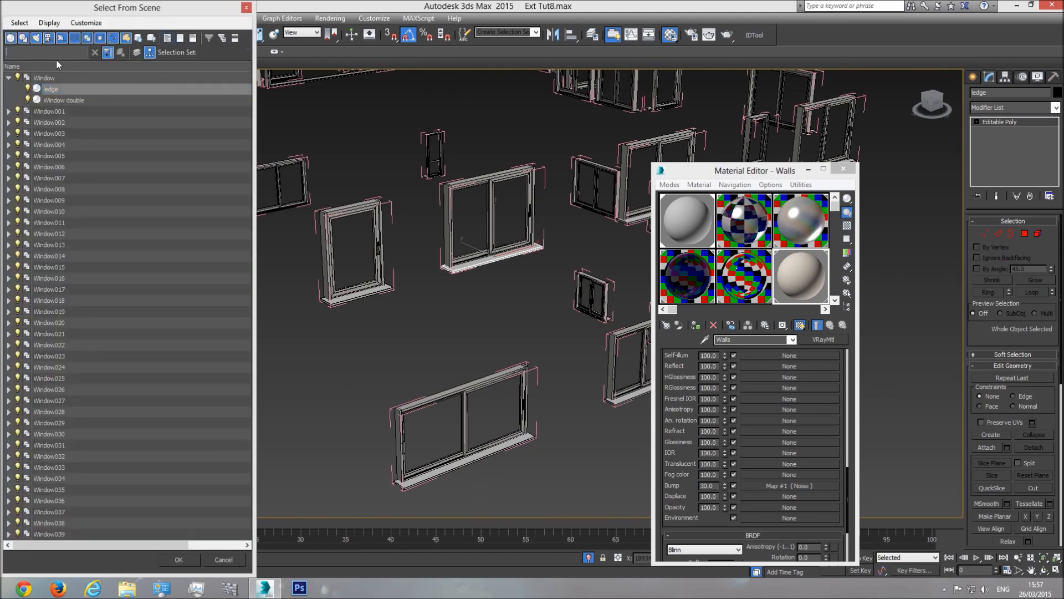
{"action": "type", "text": "ledge"}
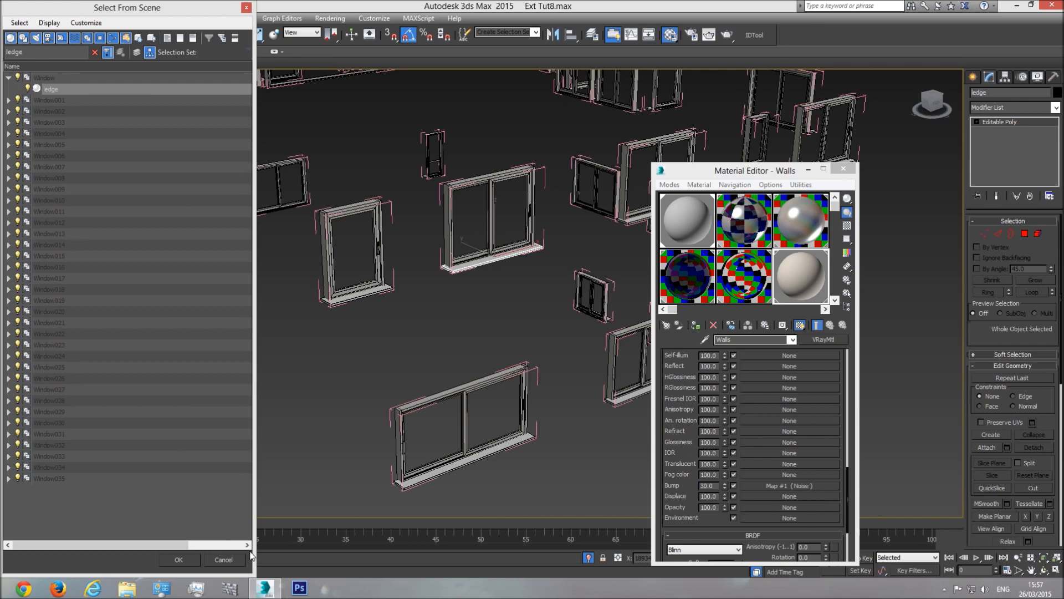
{"action": "left_click", "coordinate": [183, 557]}
{"action": "scroll", "coordinate": [351, 375], "scroll_direction": "down", "scroll_amount": 3}
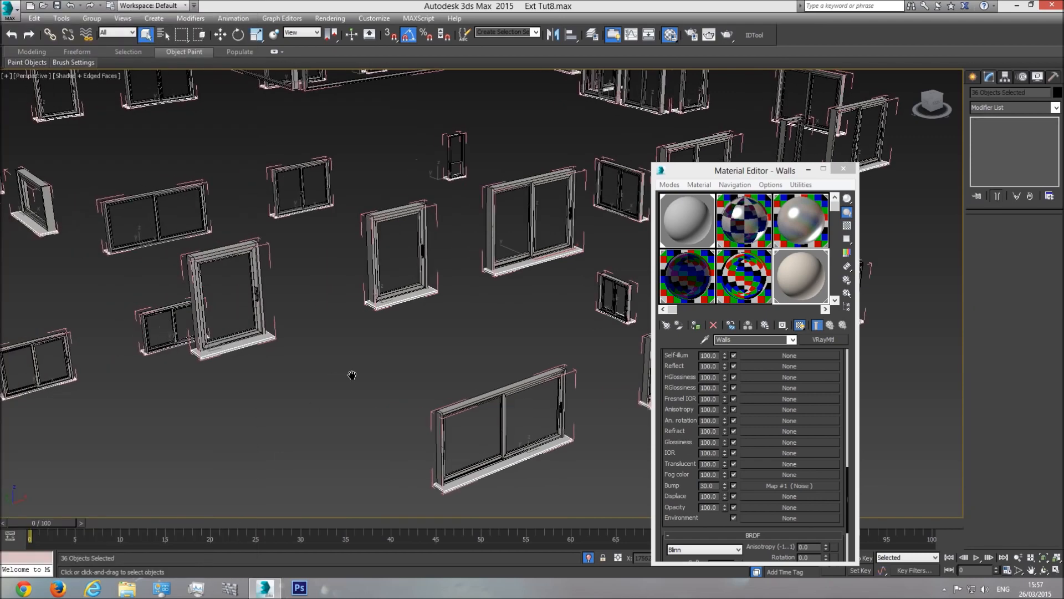
{"action": "middle_click_drag", "start_coordinate": [505, 448], "coordinate": [496, 363]}
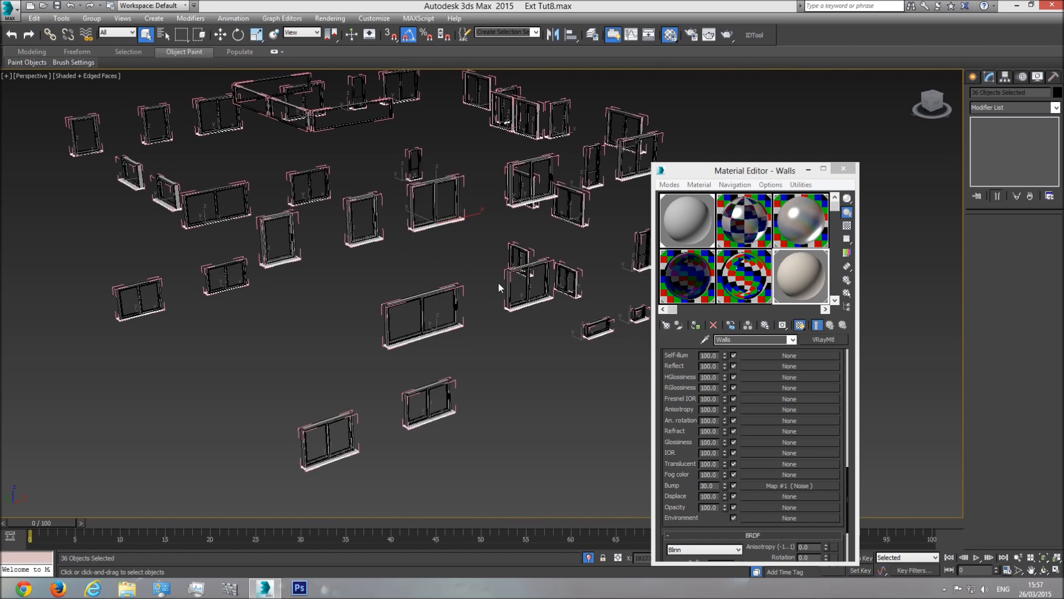
{"action": "left_click", "coordinate": [587, 558]}
{"action": "left_click", "coordinate": [588, 558]}
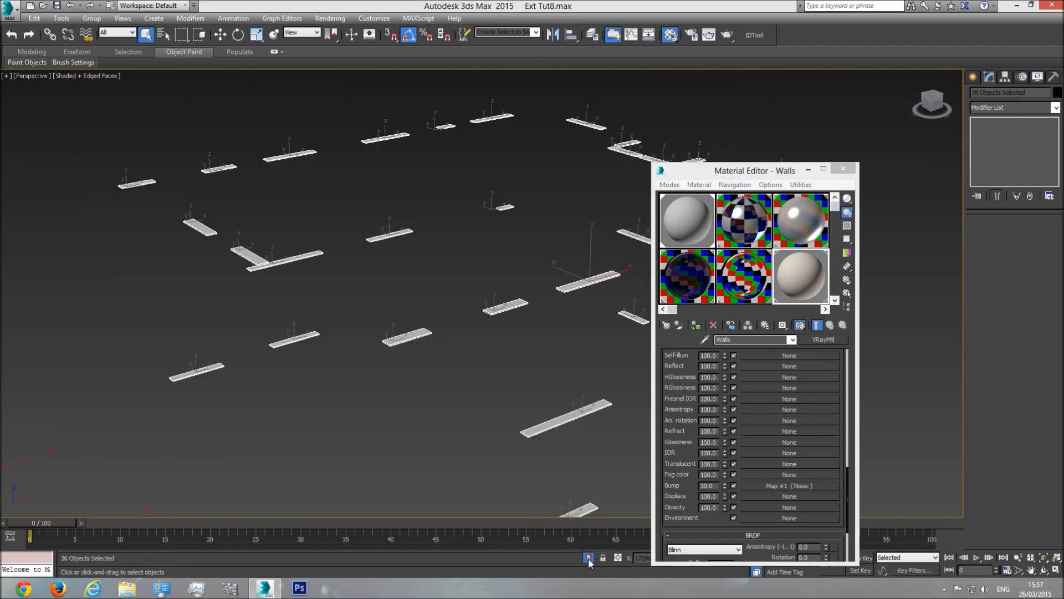
{"action": "middle_click_drag", "start_coordinate": [536, 311], "coordinate": [450, 270]}
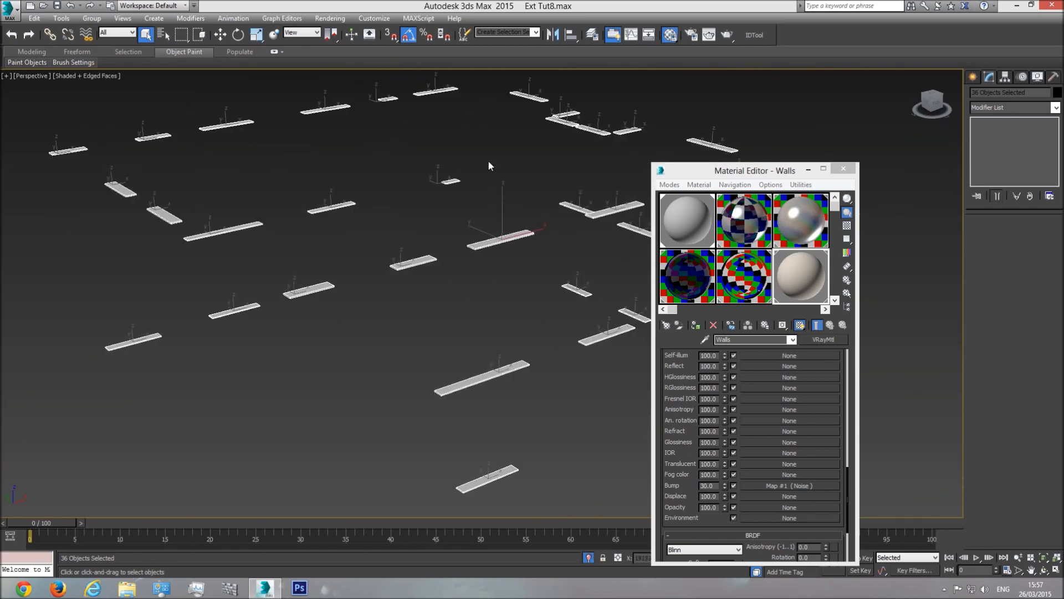
{"action": "middle_click_drag", "start_coordinate": [489, 166], "coordinate": [475, 234]}
Step: Close the Material Editor, clear the selection, and reopen the Material Editor
{"action": "left_click", "coordinate": [843, 168]}
{"action": "scroll", "coordinate": [774, 245], "scroll_direction": "down", "scroll_amount": 5}
{"action": "left_click", "coordinate": [722, 248]}
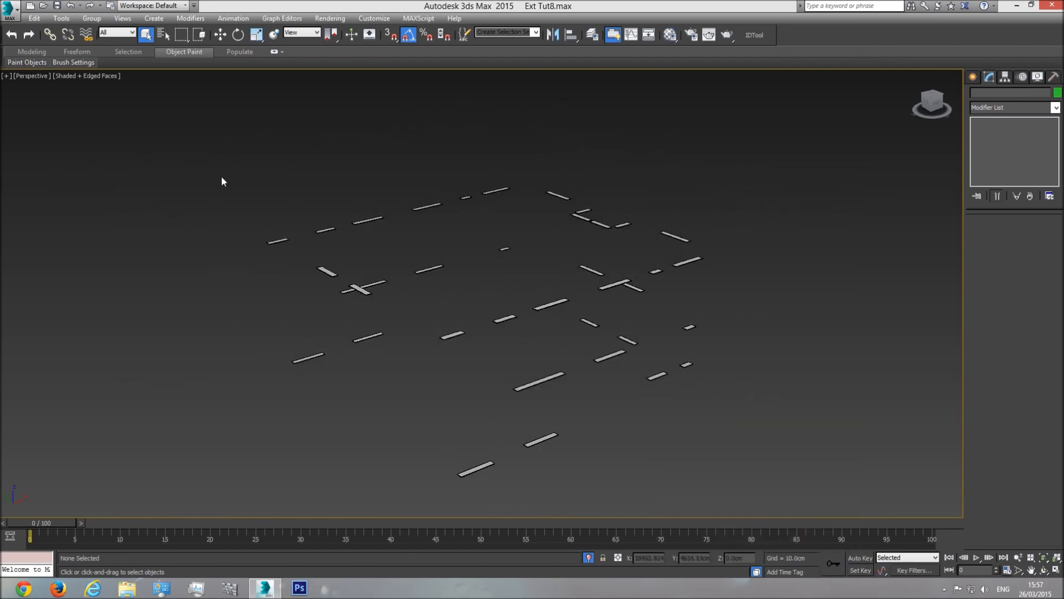
{"action": "left_click", "coordinate": [670, 35]}
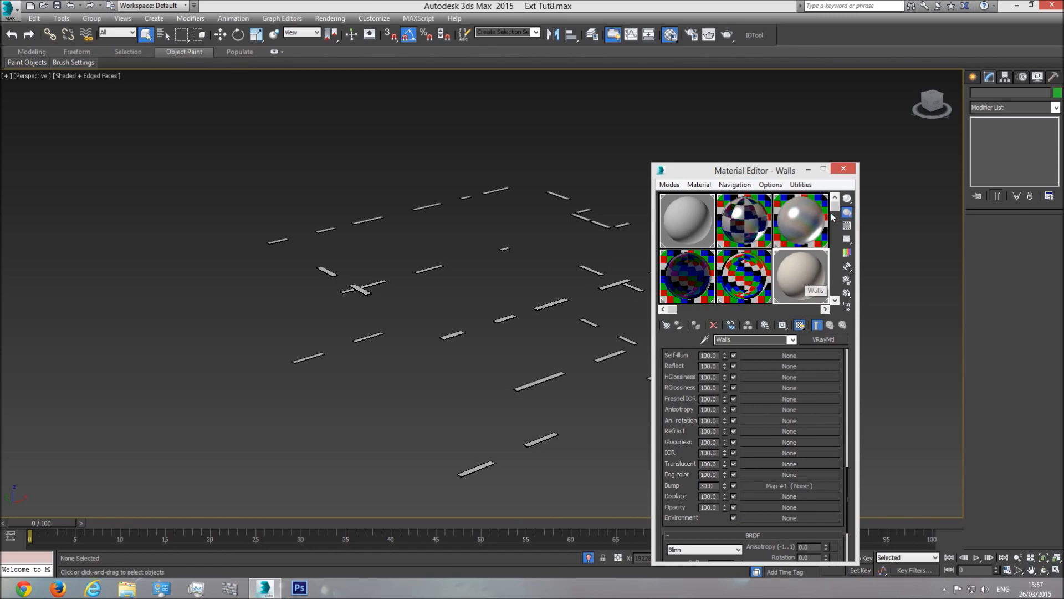
Step: Copy the int floors material into an empty slot and rename it 'ledges'
{"action": "left_click_drag", "start_coordinate": [835, 209], "coordinate": [834, 281]}
{"action": "left_click", "coordinate": [796, 228]}
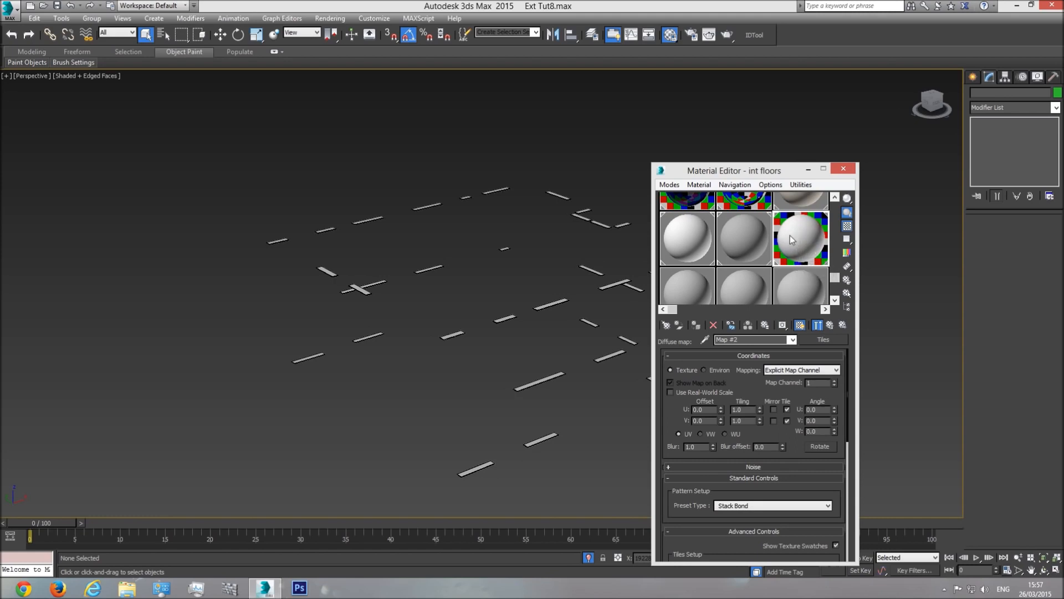
{"action": "left_click_drag", "start_coordinate": [802, 237], "coordinate": [682, 281]}
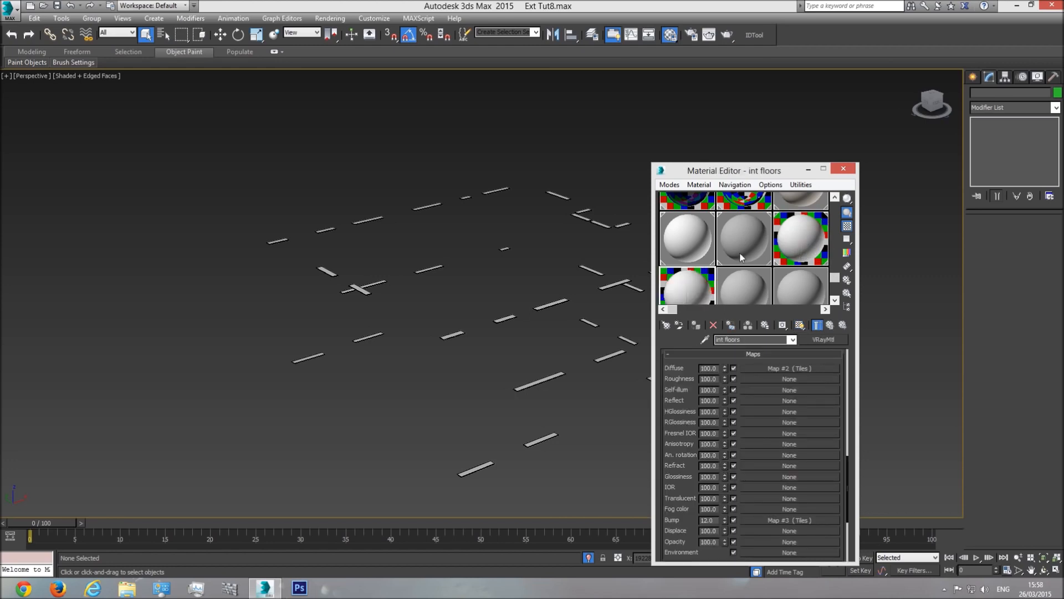
{"action": "left_click_drag", "start_coordinate": [745, 339], "coordinate": [662, 345]}
{"action": "type", "text": "ledges"}
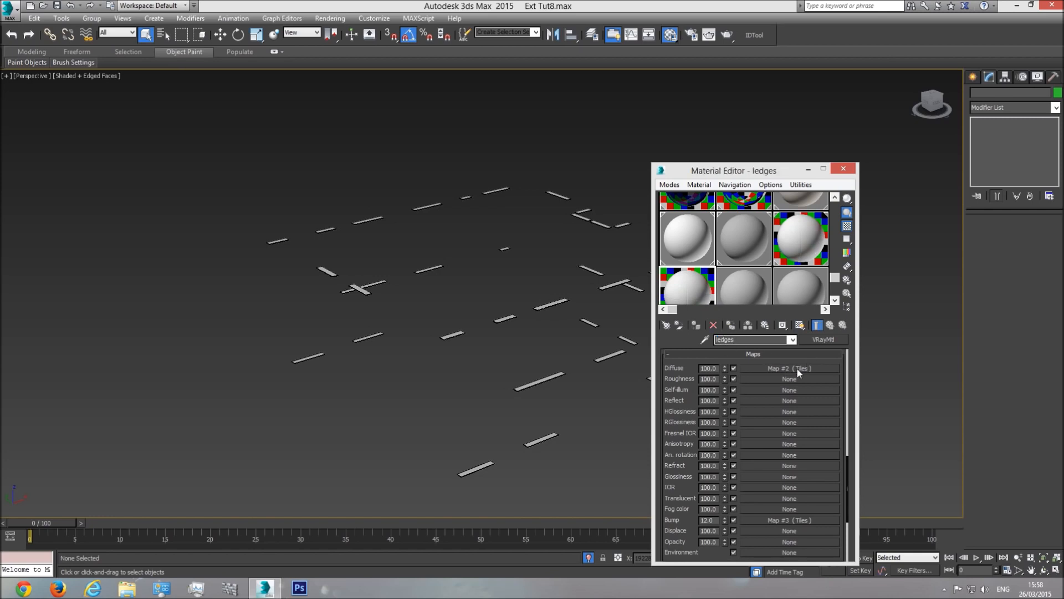
Step: Clear the ledges material's diffuse and bump maps and lighten its diffuse colour to near white
{"action": "right_click", "coordinate": [779, 371]}
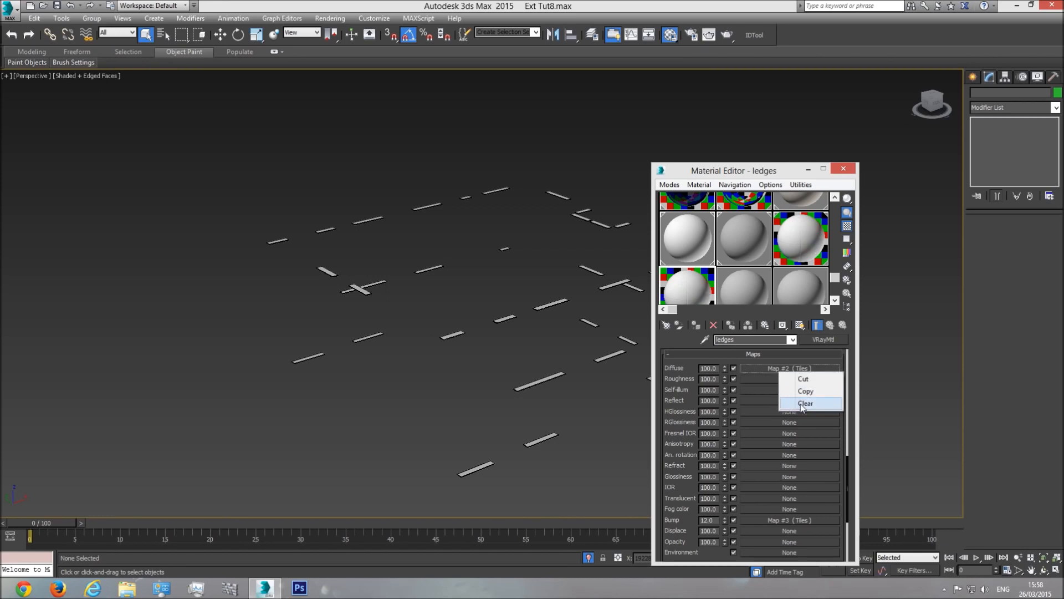
{"action": "left_click", "coordinate": [801, 408]}
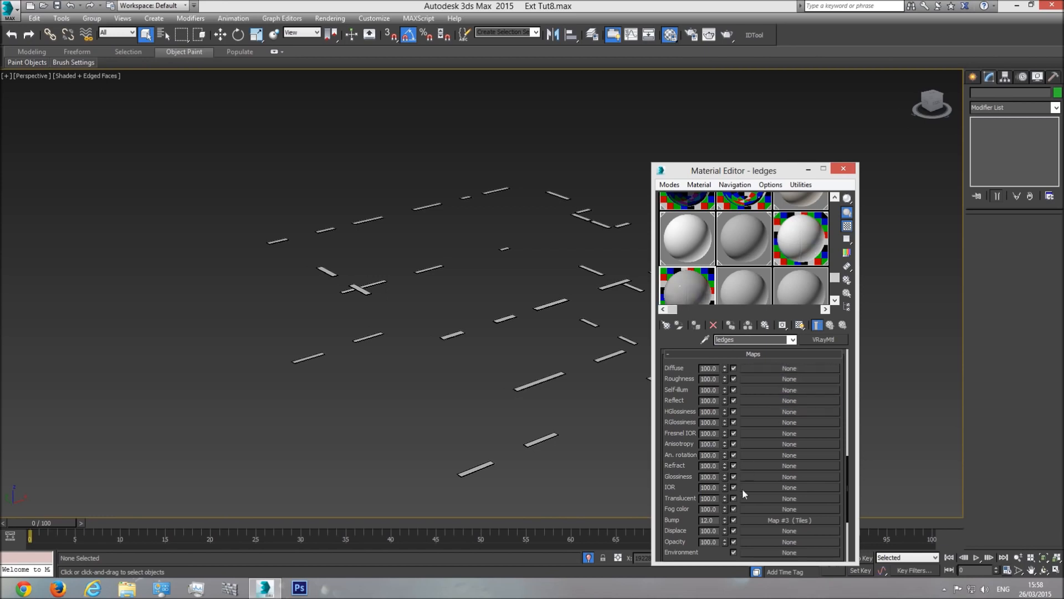
{"action": "right_click", "coordinate": [785, 524]}
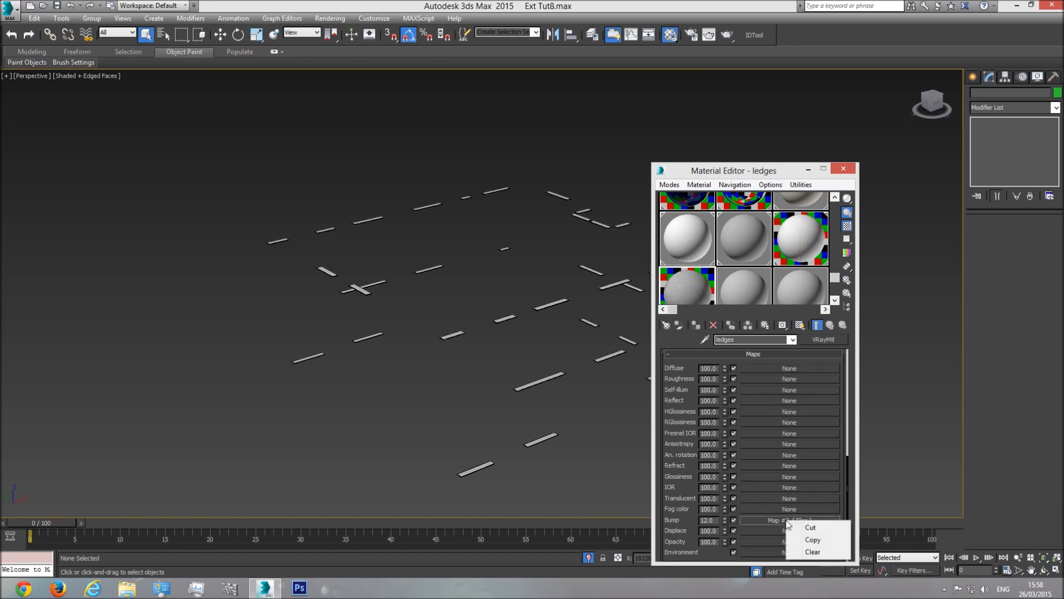
{"action": "left_click", "coordinate": [809, 556]}
{"action": "double_click", "coordinate": [688, 277]}
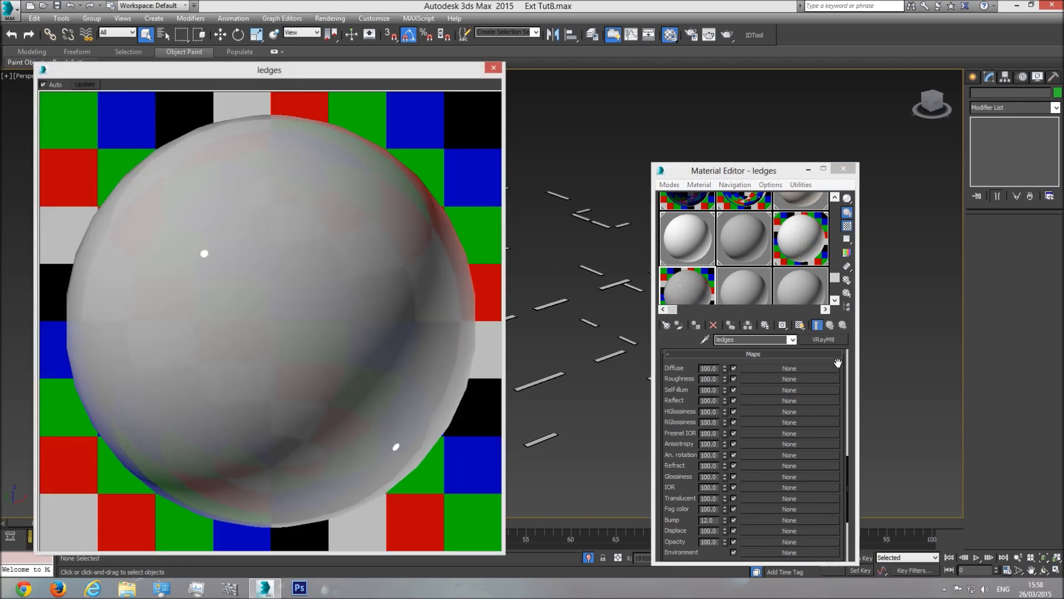
{"action": "left_click_drag", "start_coordinate": [836, 370], "coordinate": [834, 465]}
{"action": "scroll", "coordinate": [723, 417], "scroll_direction": "up", "scroll_amount": 8}
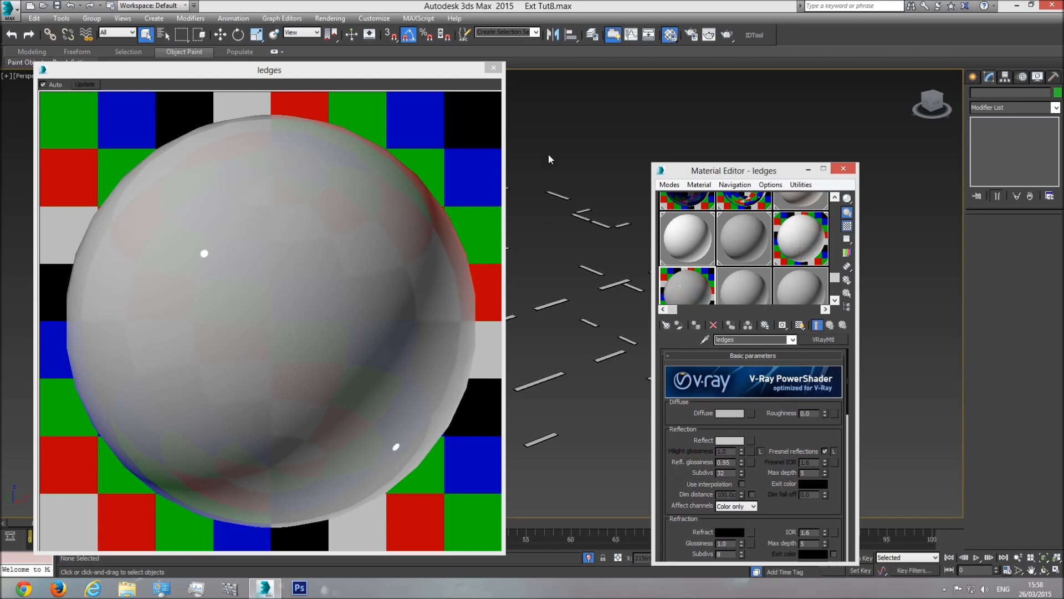
{"action": "left_click", "coordinate": [731, 414]}
{"action": "left_click_drag", "start_coordinate": [329, 118], "coordinate": [330, 156]}
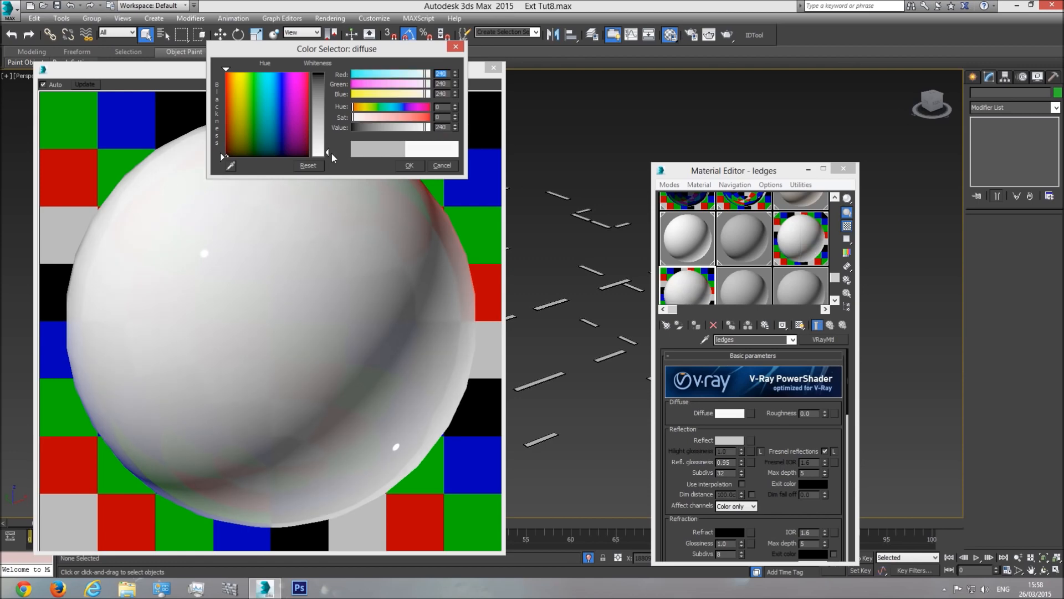
{"action": "left_click", "coordinate": [411, 165]}
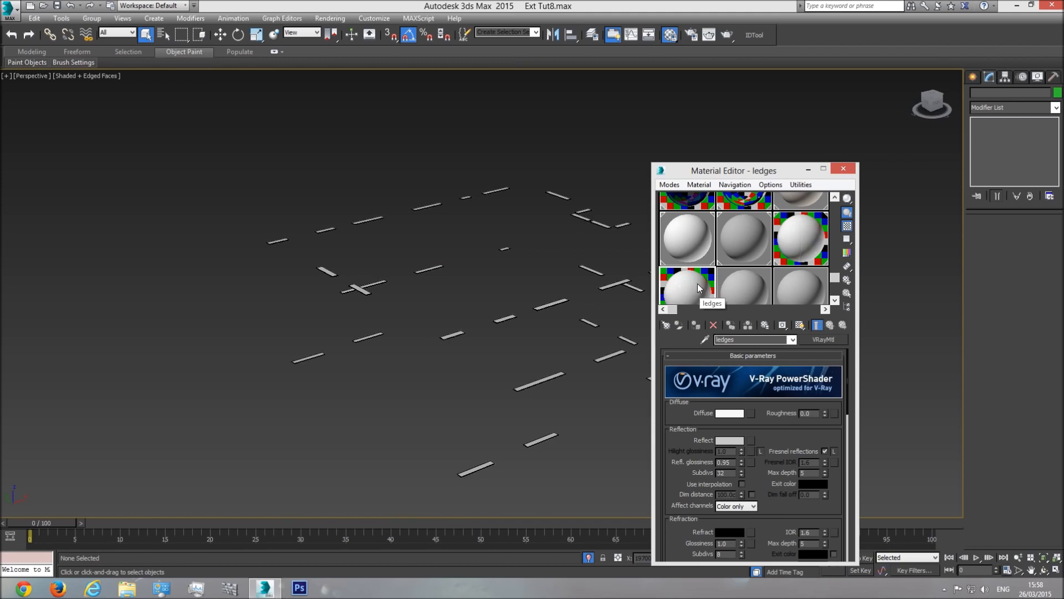
Step: Apply the near-white ledges material to all 36 isolated window ledges
{"action": "scroll", "coordinate": [587, 166], "scroll_direction": "down", "scroll_amount": 3}
{"action": "left_click_drag", "start_coordinate": [505, 220], "coordinate": [228, 434]}
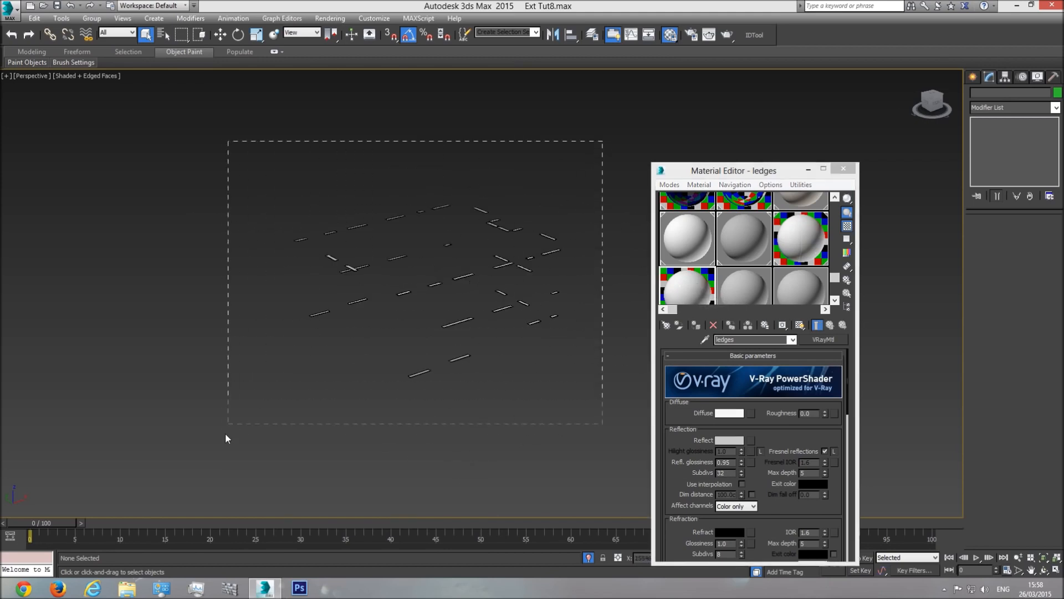
{"action": "left_click", "coordinate": [697, 326]}
{"action": "scroll", "coordinate": [494, 299], "scroll_direction": "up", "scroll_amount": 5}
{"action": "middle_click_drag", "start_coordinate": [494, 299], "coordinate": [447, 290]}
Step: Restore the full building and close all the opened window groups again
{"action": "left_click", "coordinate": [487, 426]}
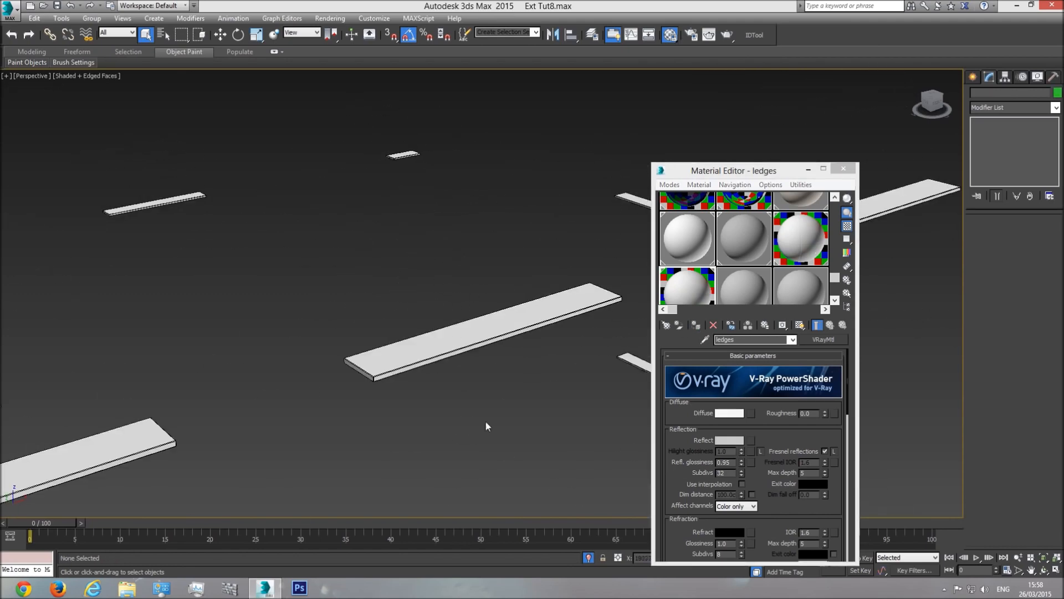
{"action": "left_click", "coordinate": [586, 557]}
{"action": "scroll", "coordinate": [448, 337], "scroll_direction": "down", "scroll_amount": 8}
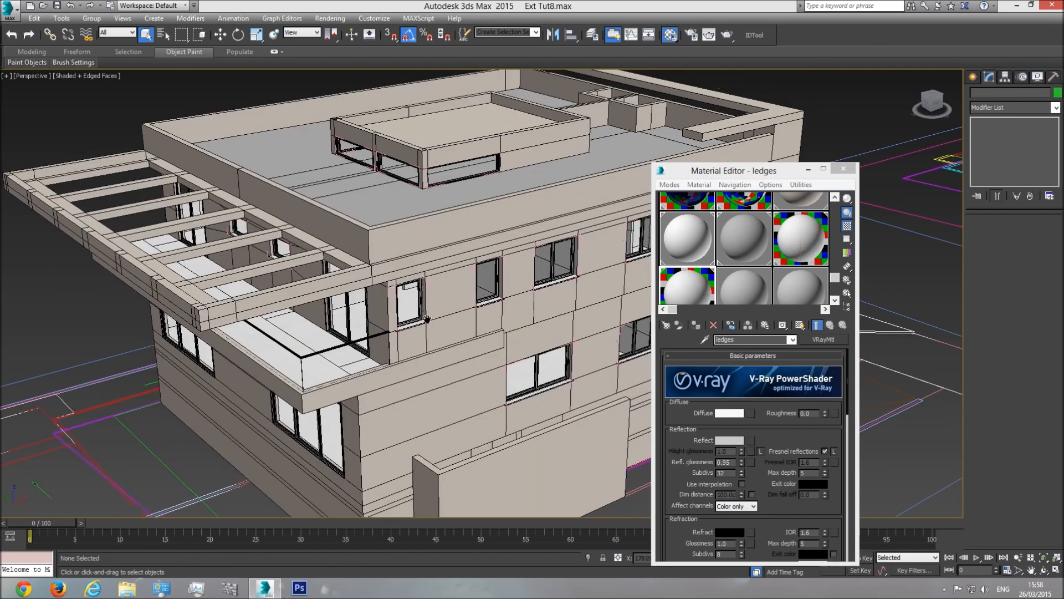
{"action": "key", "text": "ctrl+a"}
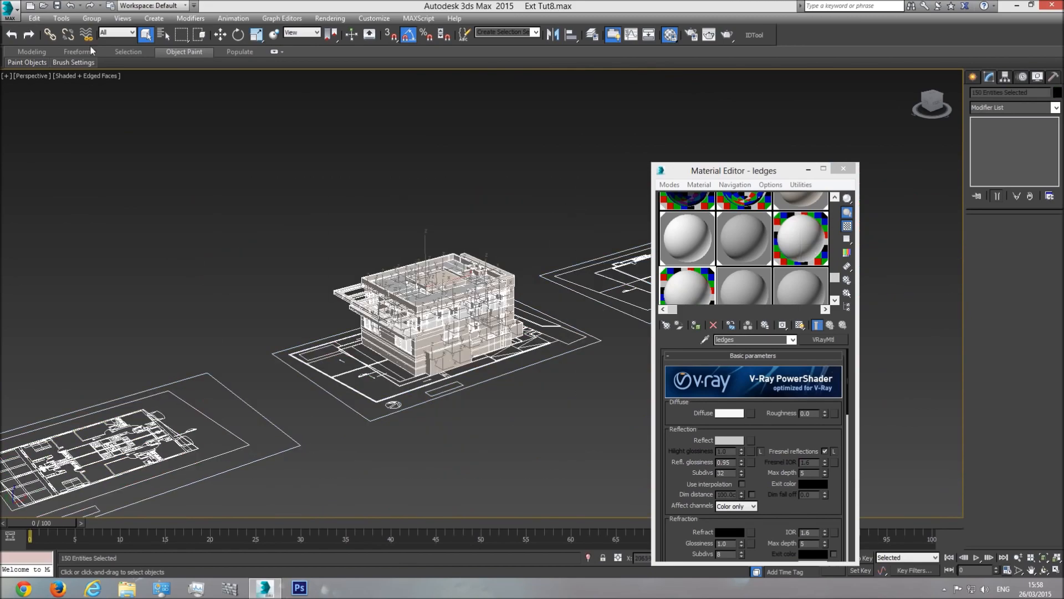
{"action": "left_click", "coordinate": [92, 19]}
{"action": "left_click", "coordinate": [92, 71]}
Step: Pick a couple of window groups and bring the top row of material slots back into view
{"action": "left_click", "coordinate": [266, 258]}
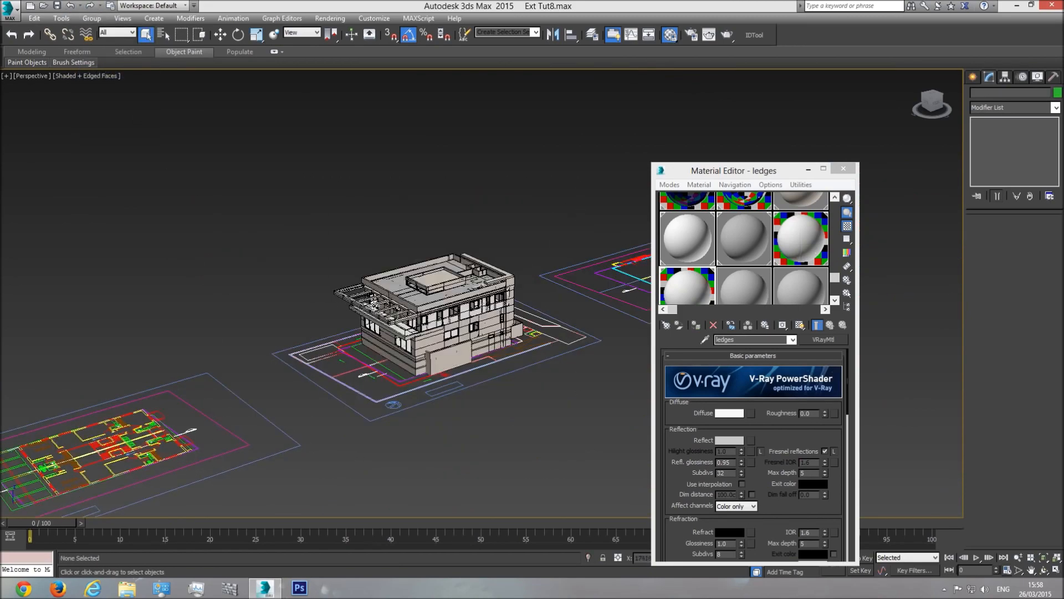
{"action": "scroll", "coordinate": [432, 324], "scroll_direction": "up", "scroll_amount": 10}
{"action": "scroll", "coordinate": [459, 277], "scroll_direction": "up", "scroll_amount": 3}
{"action": "left_click", "coordinate": [461, 275]}
{"action": "left_click", "coordinate": [552, 242]}
{"action": "scroll", "coordinate": [499, 359], "scroll_direction": "down", "scroll_amount": 5}
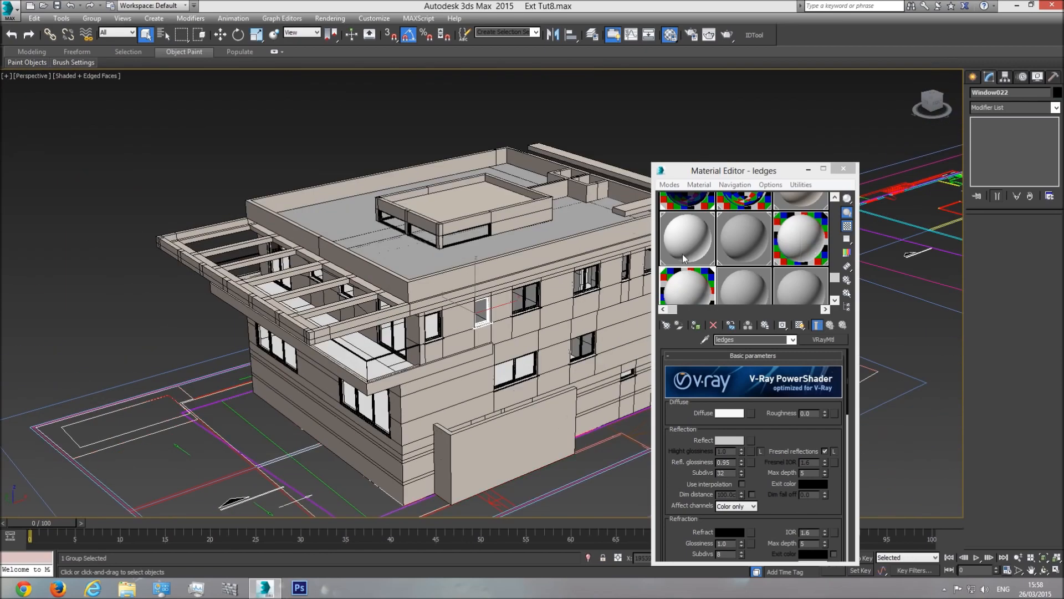
{"action": "left_click", "coordinate": [835, 197]}
Step: Select every object that uses the base material via Select by Material
{"action": "left_click", "coordinate": [693, 212]}
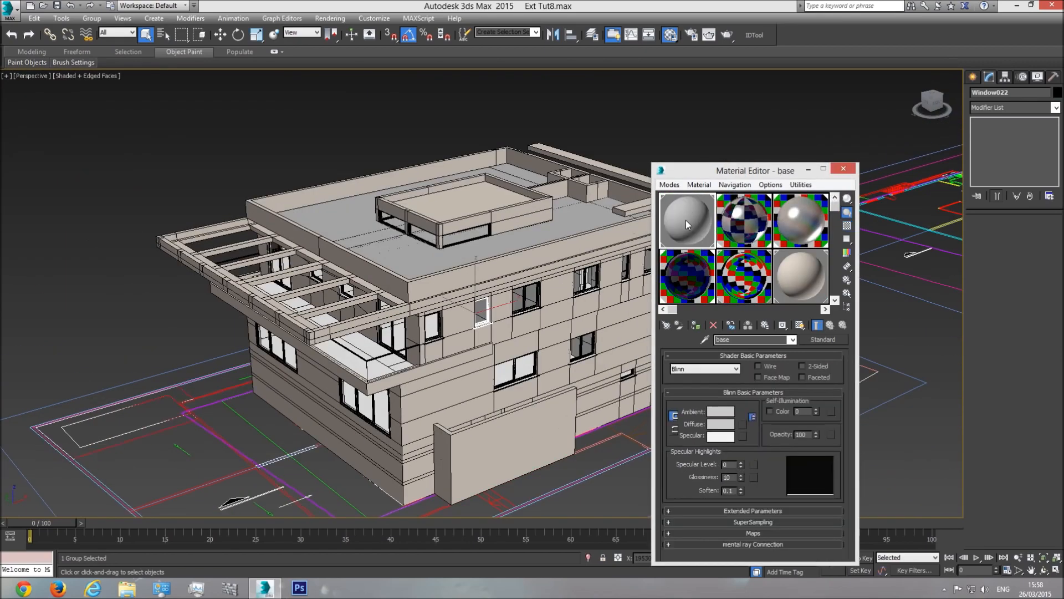
{"action": "right_click", "coordinate": [686, 221]}
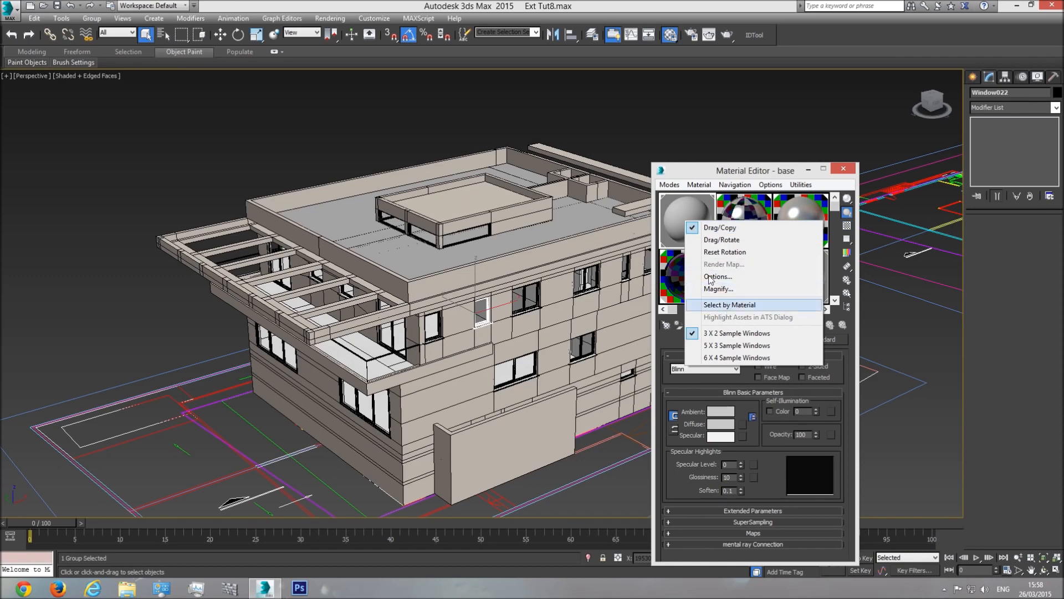
{"action": "right_click", "coordinate": [671, 207]}
{"action": "left_click", "coordinate": [716, 290]}
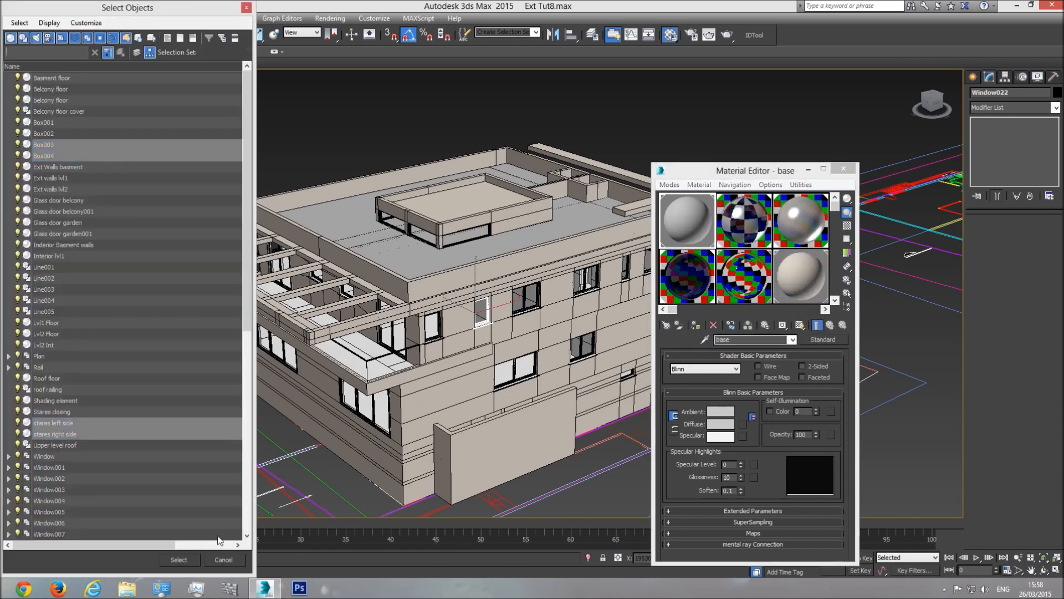
{"action": "left_click", "coordinate": [179, 561]}
Step: Isolate the four stair objects, then close the Material Editor and restore the building
{"action": "right_click", "coordinate": [540, 250]}
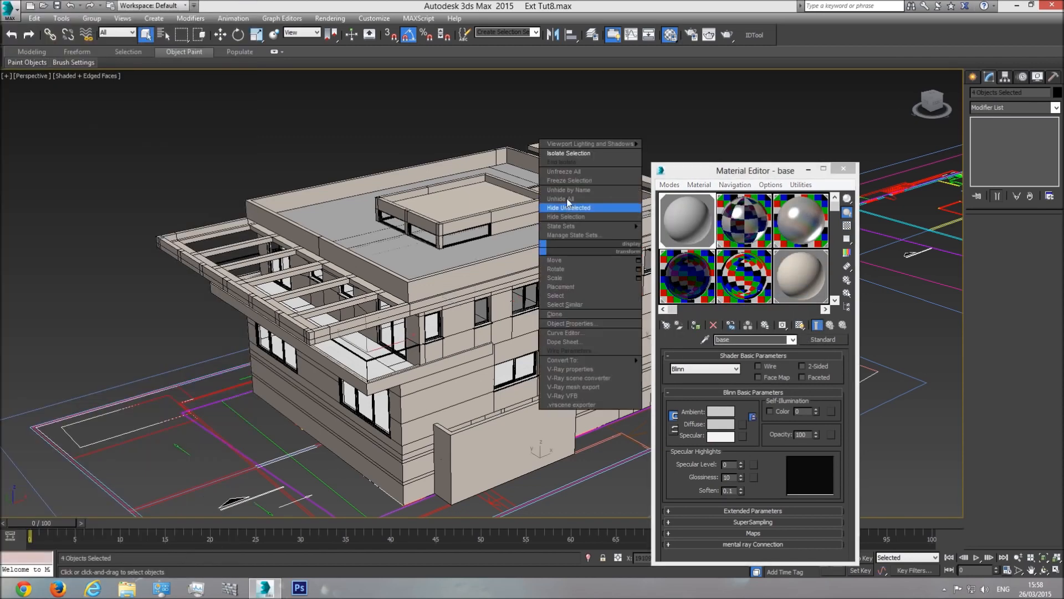
{"action": "left_click", "coordinate": [568, 153]}
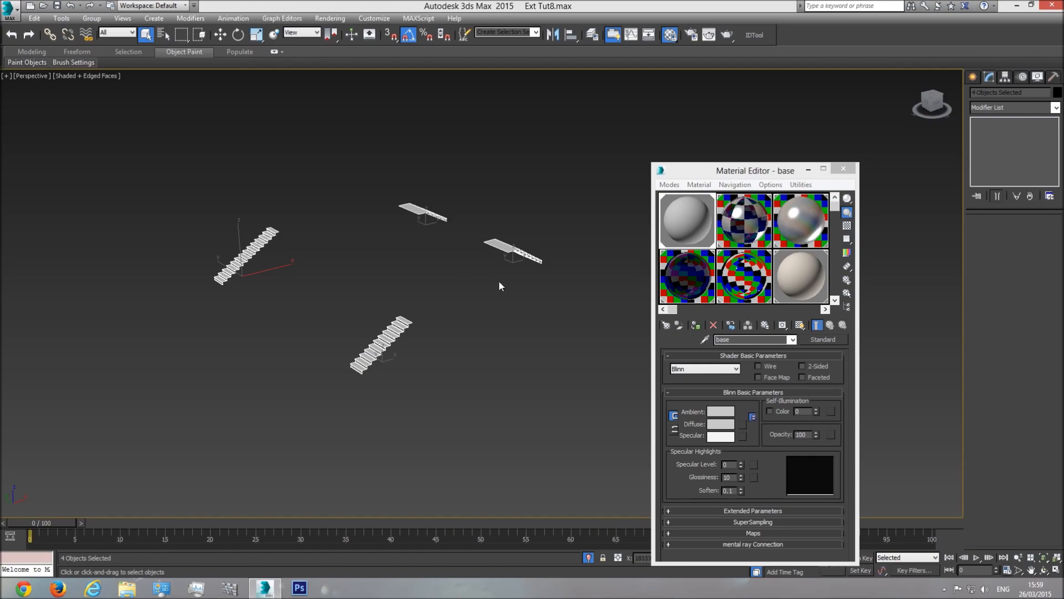
{"action": "left_click", "coordinate": [843, 168]}
{"action": "left_click", "coordinate": [588, 558]}
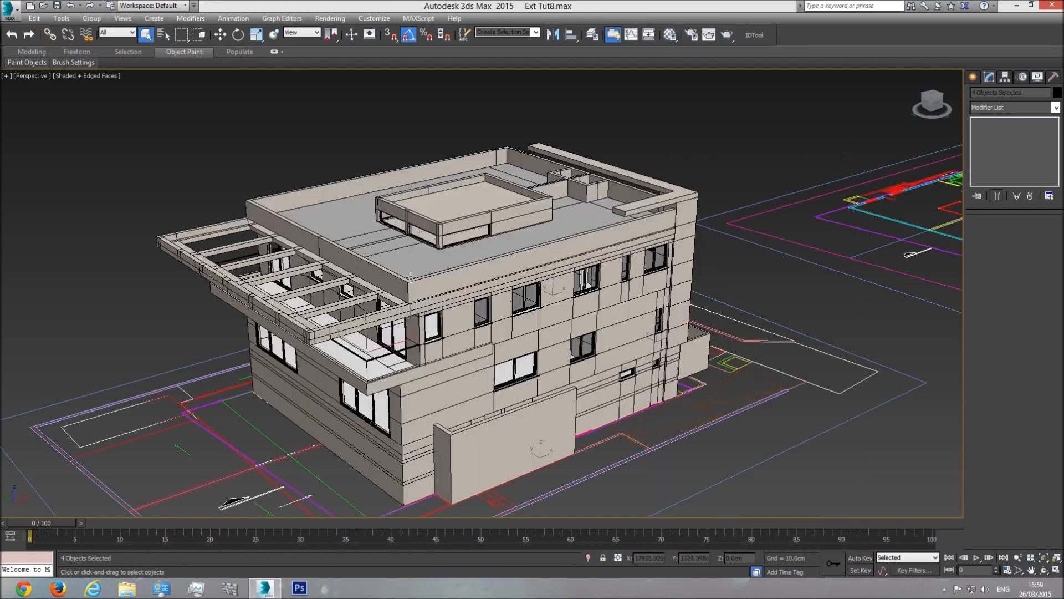
Step: Orbit the building, switch to Top view and pan across the section and elevation drawings
{"action": "left_click", "coordinate": [1044, 570]}
{"action": "left_click_drag", "start_coordinate": [510, 311], "coordinate": [488, 352]}
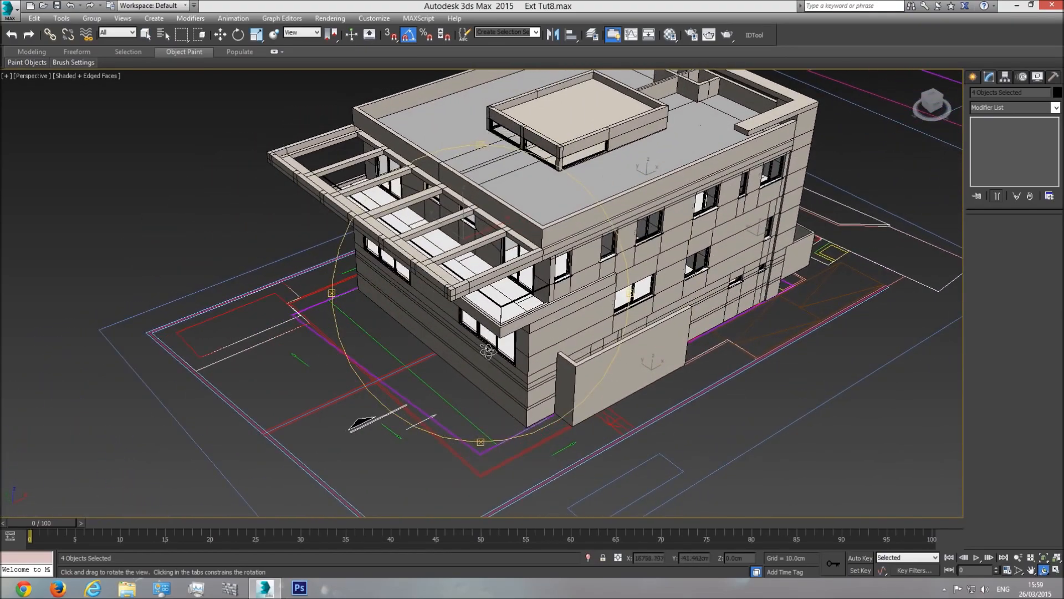
{"action": "key", "text": "t"}
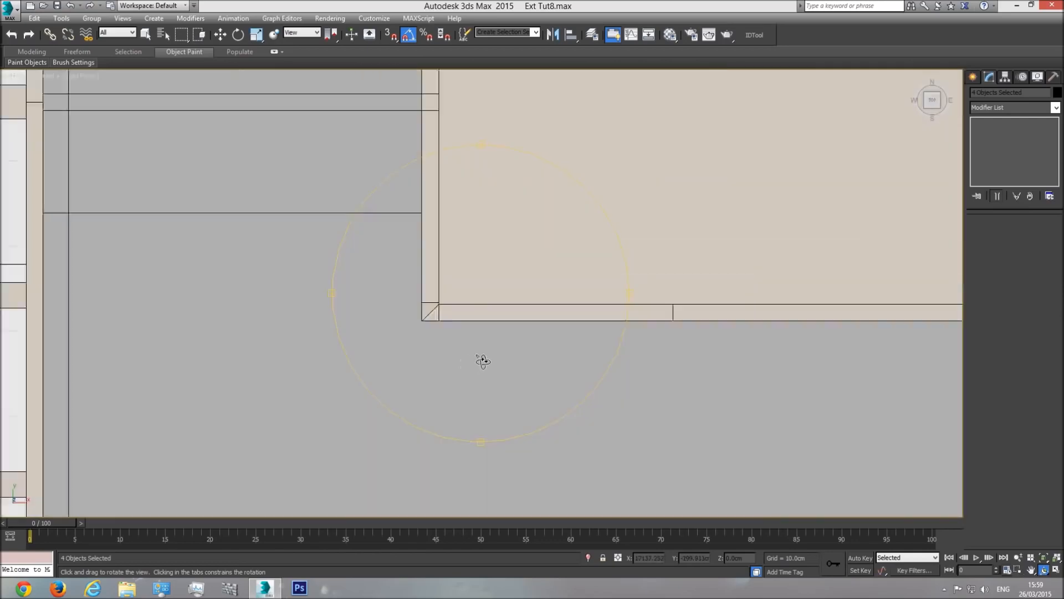
{"action": "scroll", "coordinate": [480, 354], "scroll_direction": "down", "scroll_amount": 5}
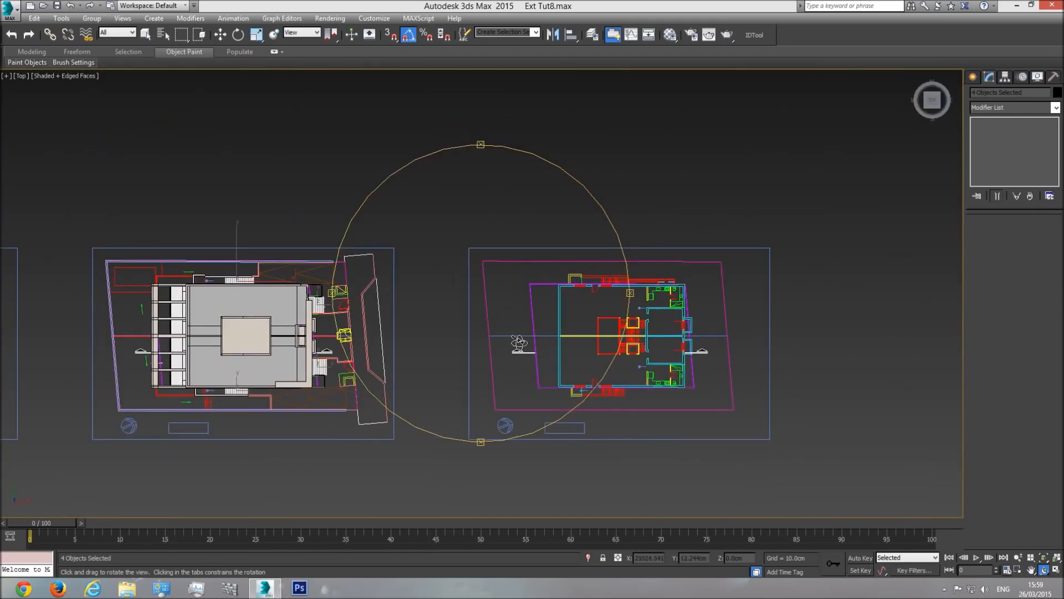
{"action": "middle_click_drag", "start_coordinate": [371, 322], "coordinate": [665, 309]}
{"action": "scroll", "coordinate": [392, 305], "scroll_direction": "down", "scroll_amount": 3}
{"action": "middle_click_drag", "start_coordinate": [356, 310], "coordinate": [732, 300]}
{"action": "scroll", "coordinate": [243, 333], "scroll_direction": "up", "scroll_amount": 8}
{"action": "scroll", "coordinate": [425, 338], "scroll_direction": "down", "scroll_amount": 3}
{"action": "middle_click_drag", "start_coordinate": [242, 334], "coordinate": [449, 333]}
{"action": "scroll", "coordinate": [472, 338], "scroll_direction": "up", "scroll_amount": 6}
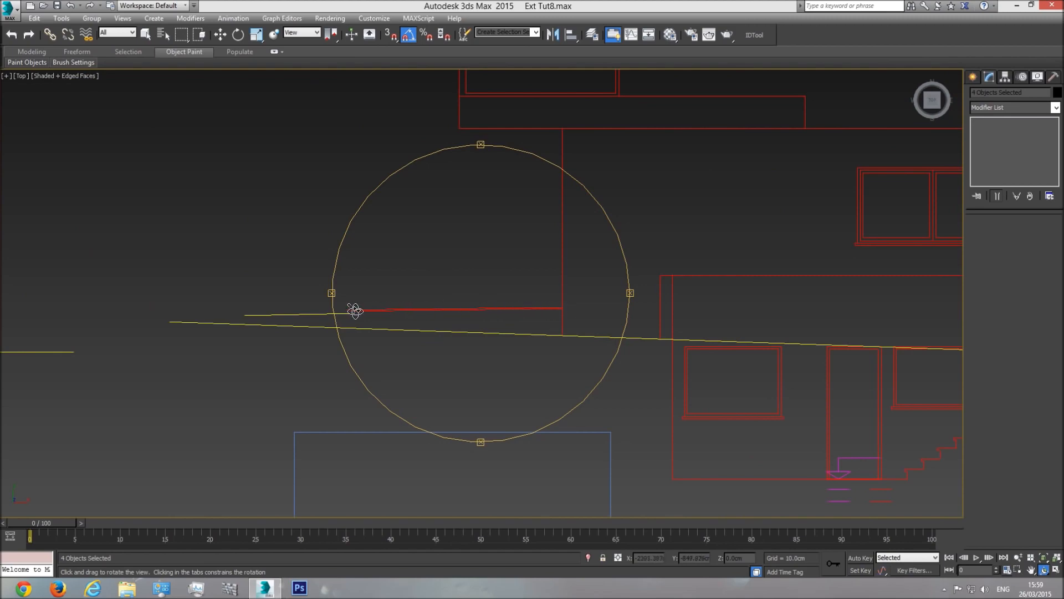
{"action": "scroll", "coordinate": [558, 309], "scroll_direction": "down", "scroll_amount": 6}
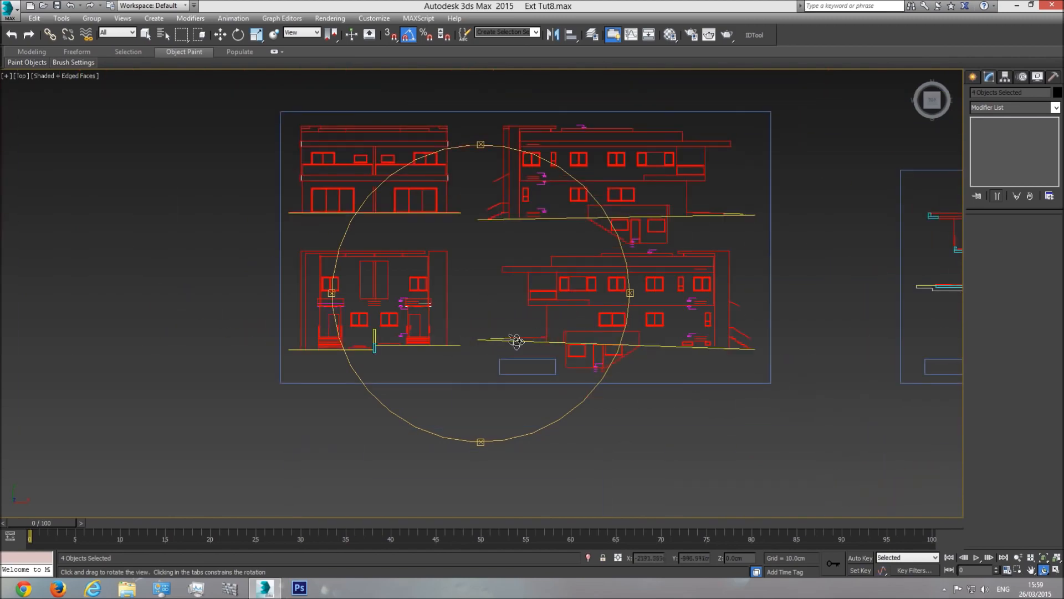
Step: Pan along the floor plans to the fourth plan and select the Plan drawing group
{"action": "middle_click_drag", "start_coordinate": [580, 344], "coordinate": [407, 354]}
{"action": "scroll", "coordinate": [406, 349], "scroll_direction": "down", "scroll_amount": 3}
{"action": "scroll", "coordinate": [687, 342], "scroll_direction": "down", "scroll_amount": 1}
{"action": "middle_click_drag", "start_coordinate": [687, 341], "coordinate": [420, 335]}
{"action": "scroll", "coordinate": [573, 346], "scroll_direction": "up", "scroll_amount": 2}
{"action": "middle_click_drag", "start_coordinate": [614, 316], "coordinate": [264, 332]}
{"action": "scroll", "coordinate": [439, 323], "scroll_direction": "up", "scroll_amount": 2}
{"action": "scroll", "coordinate": [448, 321], "scroll_direction": "down", "scroll_amount": 1}
{"action": "middle_click_drag", "start_coordinate": [492, 329], "coordinate": [328, 332]}
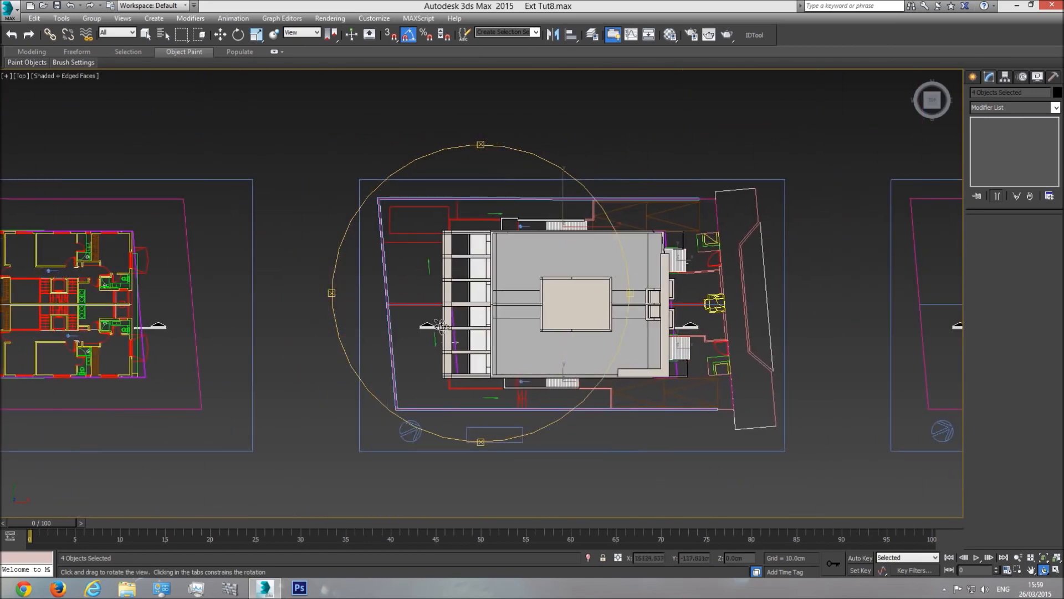
{"action": "scroll", "coordinate": [434, 328], "scroll_direction": "up", "scroll_amount": 2}
{"action": "left_click", "coordinate": [451, 162]}
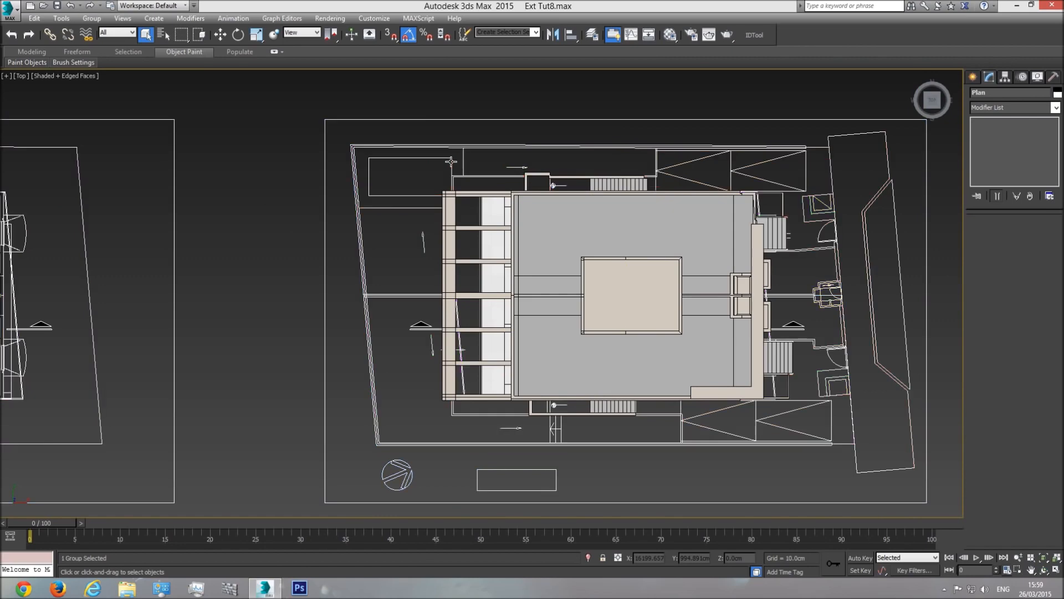
{"action": "right_click", "coordinate": [451, 160]}
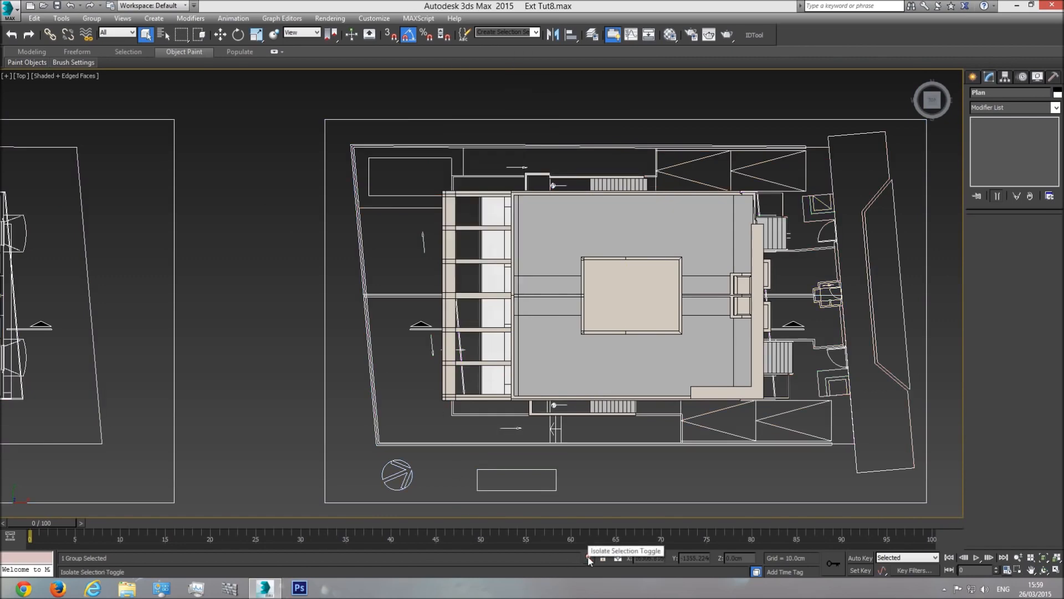
Step: Isolate the Plan drawings and pan across the row of floor plans
{"action": "left_click", "coordinate": [589, 559]}
{"action": "middle_click_drag", "start_coordinate": [537, 408], "coordinate": [349, 397]}
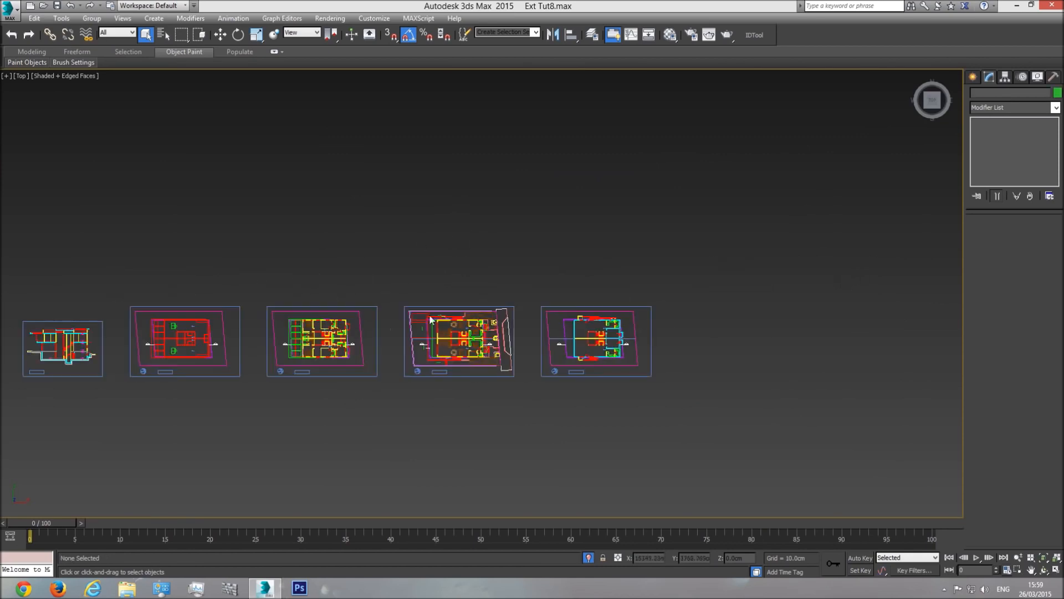
{"action": "scroll", "coordinate": [355, 360], "scroll_direction": "up", "scroll_amount": 10}
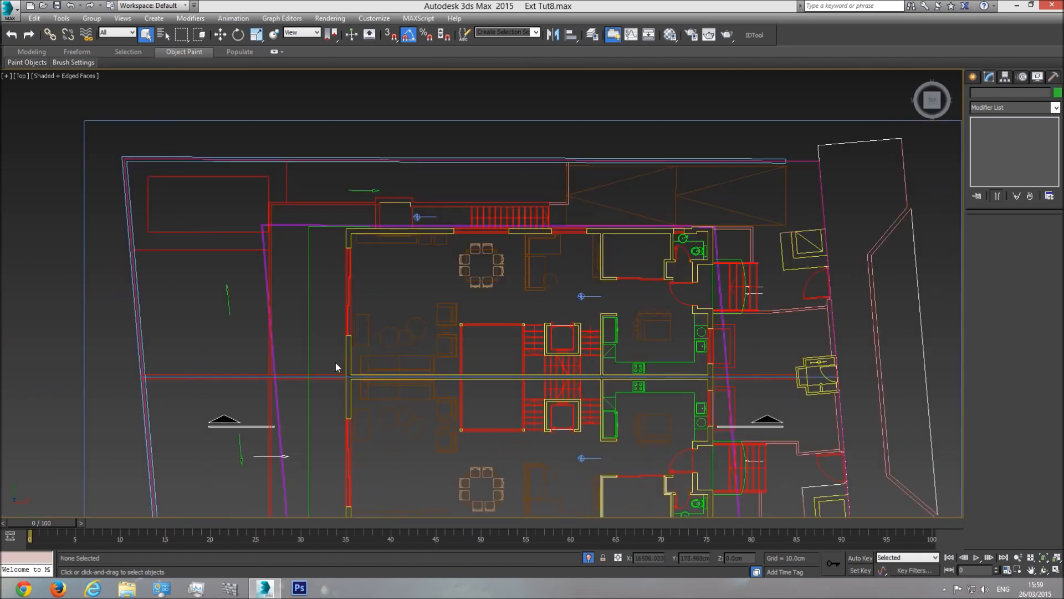
{"action": "middle_click_drag", "start_coordinate": [336, 367], "coordinate": [409, 230]}
{"action": "scroll", "coordinate": [422, 393], "scroll_direction": "up", "scroll_amount": 5}
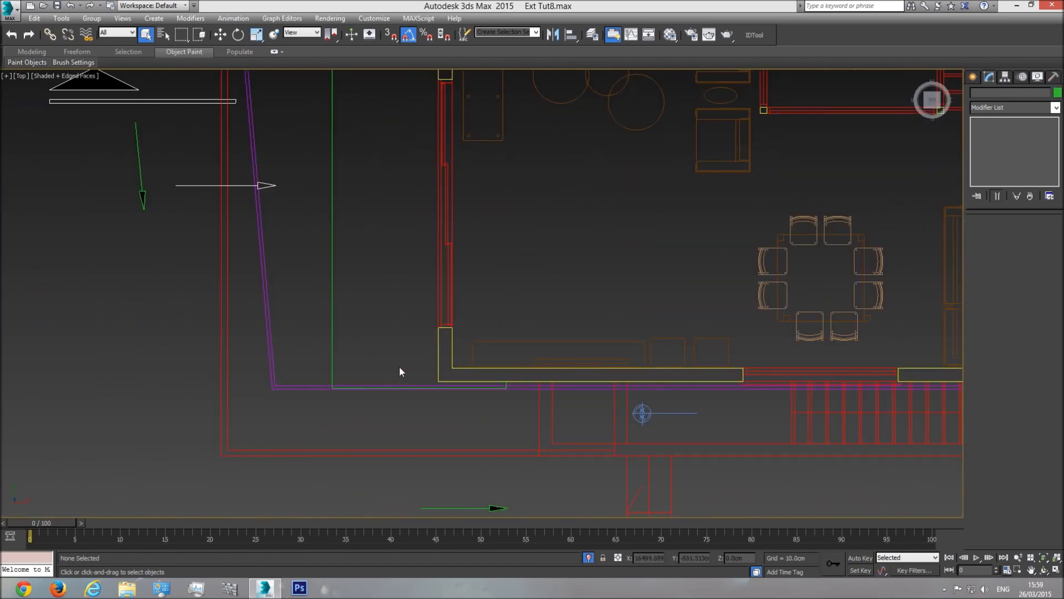
{"action": "scroll", "coordinate": [395, 396], "scroll_direction": "down", "scroll_amount": 5}
{"action": "middle_click_drag", "start_coordinate": [492, 321], "coordinate": [364, 344]}
{"action": "middle_click_drag", "start_coordinate": [765, 343], "coordinate": [346, 367]}
{"action": "scroll", "coordinate": [346, 367], "scroll_direction": "down", "scroll_amount": 2}
{"action": "mouse_move", "coordinate": [617, 340]}
{"action": "middle_mouse_down"}
{"action": "mouse_move", "coordinate": [202, 347]}
{"action": "mouse_move", "coordinate": [879, 338]}
{"action": "middle_mouse_up"}
{"action": "middle_click_drag", "start_coordinate": [284, 323], "coordinate": [522, 321]}
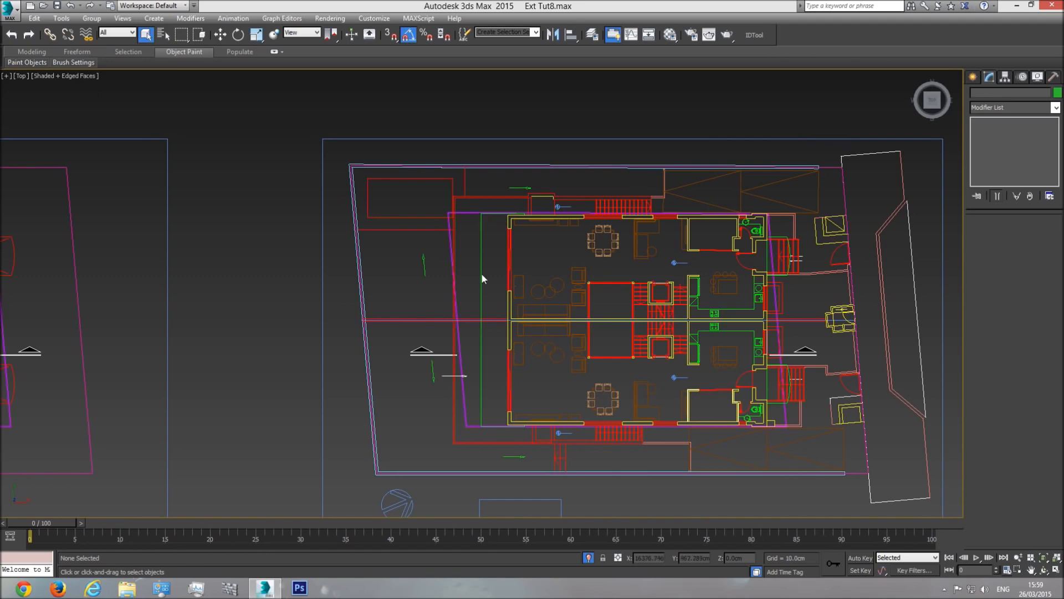
Step: Pan from the furnished plans over to the section and elevation drawings
{"action": "scroll", "coordinate": [423, 257], "scroll_direction": "down", "scroll_amount": 2}
{"action": "middle_click_drag", "start_coordinate": [355, 283], "coordinate": [456, 276]}
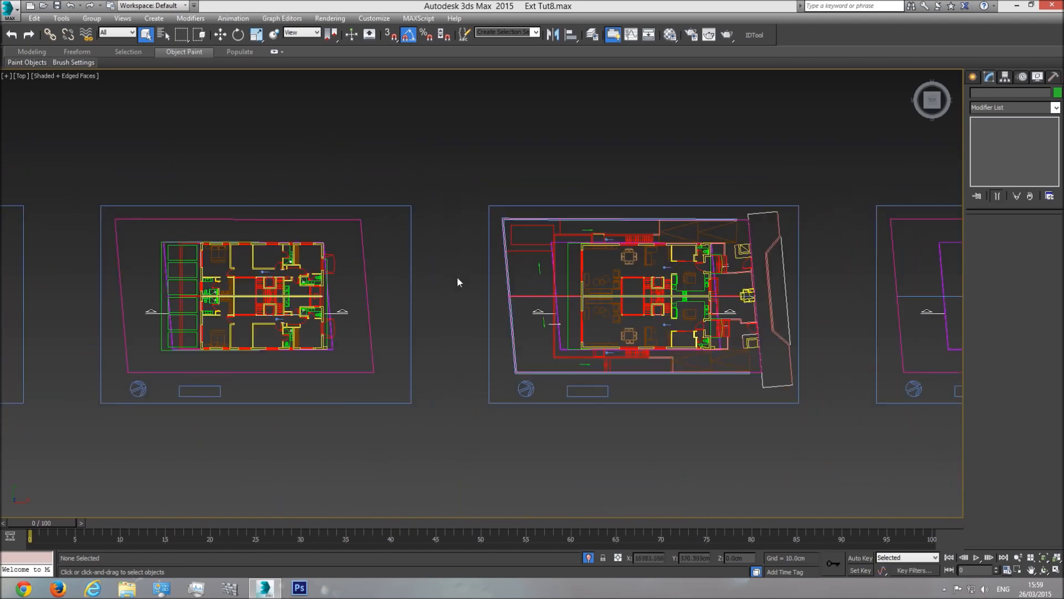
{"action": "middle_click_drag", "start_coordinate": [222, 304], "coordinate": [451, 305]}
{"action": "scroll", "coordinate": [451, 305], "scroll_direction": "down", "scroll_amount": 1}
{"action": "scroll", "coordinate": [462, 318], "scroll_direction": "up", "scroll_amount": 2}
{"action": "middle_click_drag", "start_coordinate": [259, 329], "coordinate": [541, 333]}
{"action": "middle_click_drag", "start_coordinate": [177, 333], "coordinate": [513, 329]}
{"action": "middle_click_drag", "start_coordinate": [338, 333], "coordinate": [424, 338]}
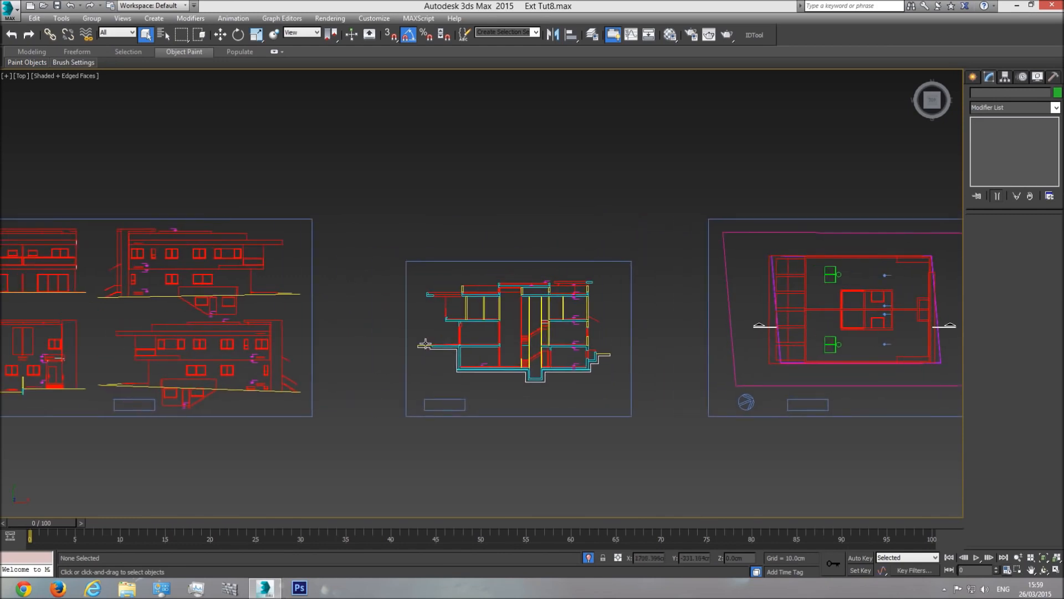
{"action": "scroll", "coordinate": [438, 344], "scroll_direction": "up", "scroll_amount": 5}
{"action": "scroll", "coordinate": [527, 349], "scroll_direction": "up", "scroll_amount": 5}
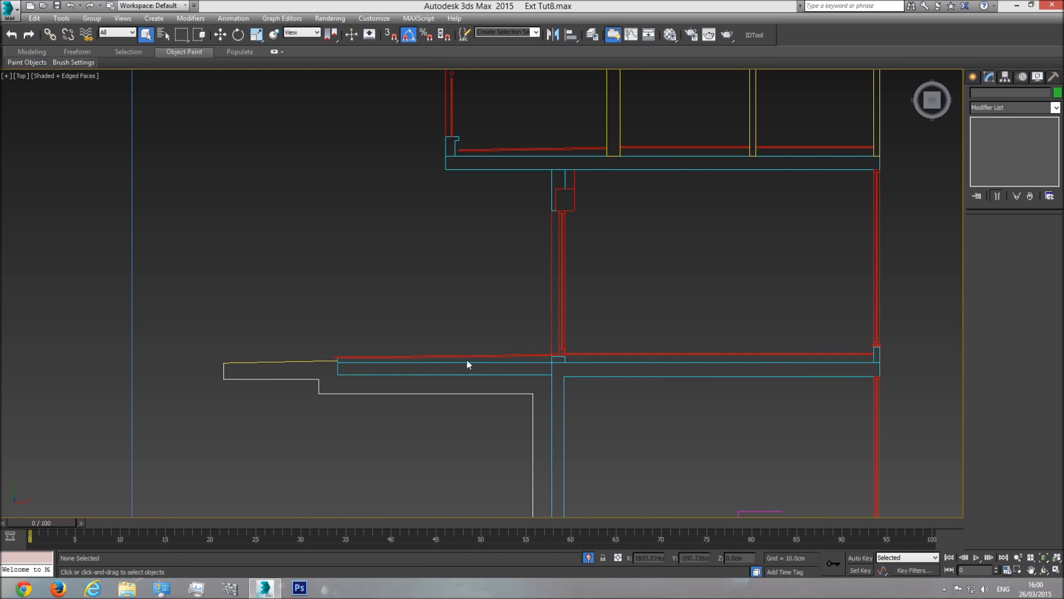
{"action": "scroll", "coordinate": [577, 280], "scroll_direction": "down", "scroll_amount": 8}
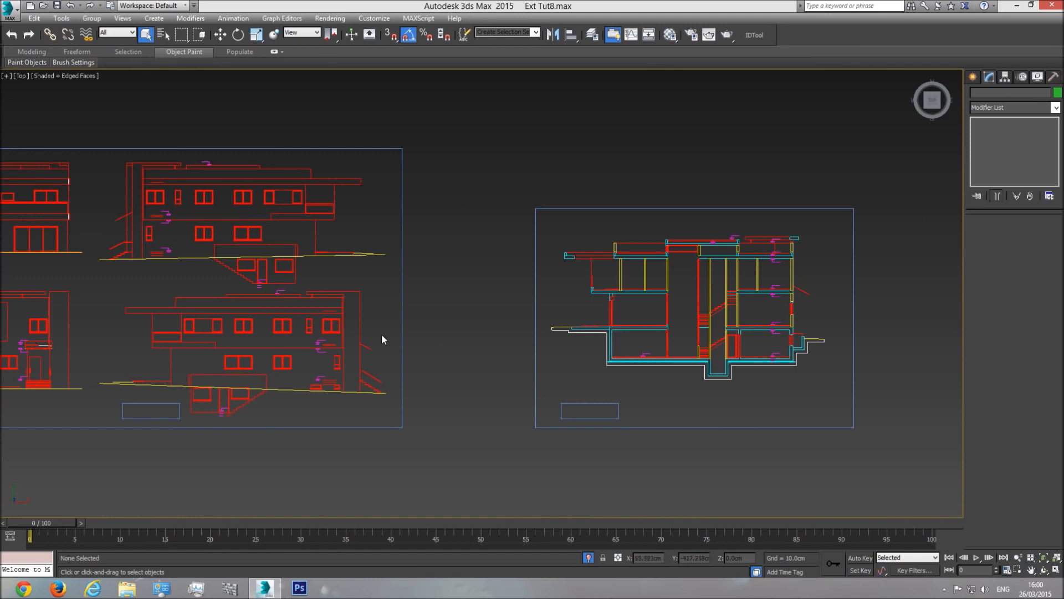
Step: Zoom through the left elevations and settle on the section's ground-floor overhang
{"action": "middle_click_drag", "start_coordinate": [381, 339], "coordinate": [549, 331]}
{"action": "middle_click_drag", "start_coordinate": [304, 371], "coordinate": [367, 366]}
{"action": "scroll", "coordinate": [422, 364], "scroll_direction": "up", "scroll_amount": 8}
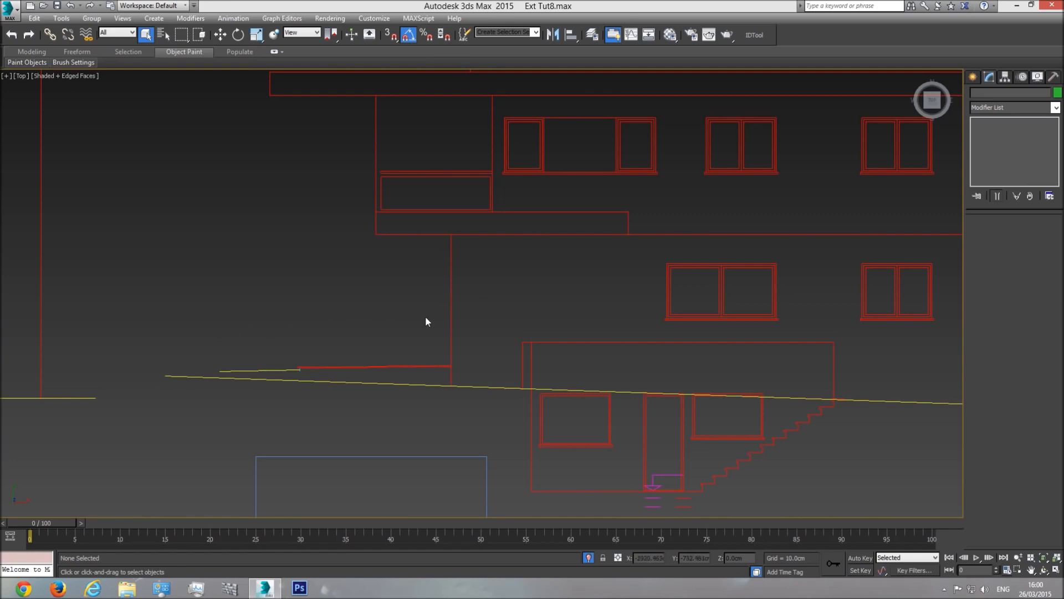
{"action": "middle_click_drag", "start_coordinate": [430, 367], "coordinate": [458, 364]}
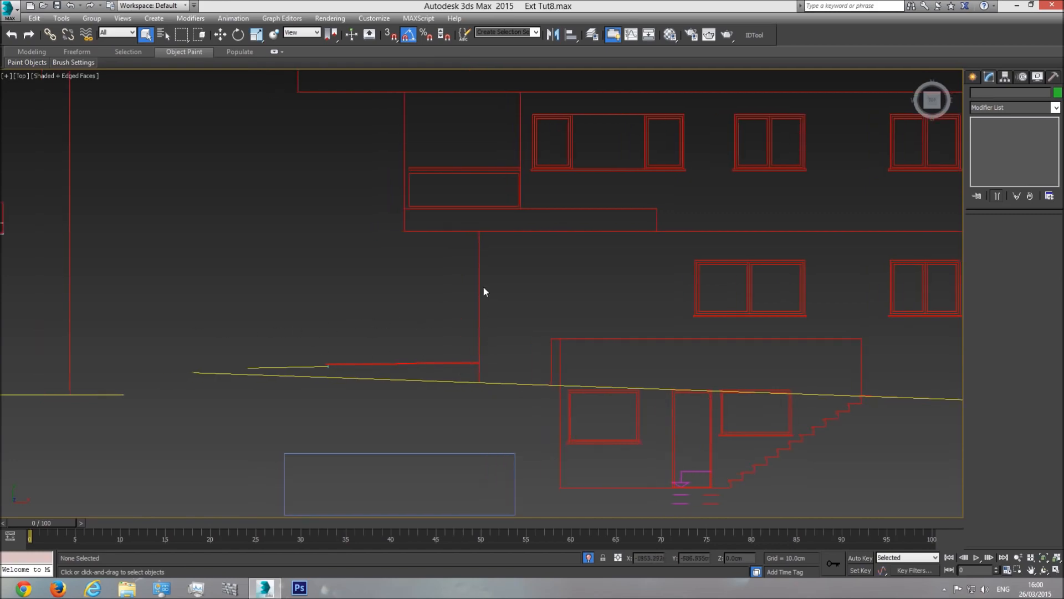
{"action": "scroll", "coordinate": [502, 344], "scroll_direction": "down", "scroll_amount": 5}
{"action": "middle_click_drag", "start_coordinate": [442, 357], "coordinate": [133, 360]}
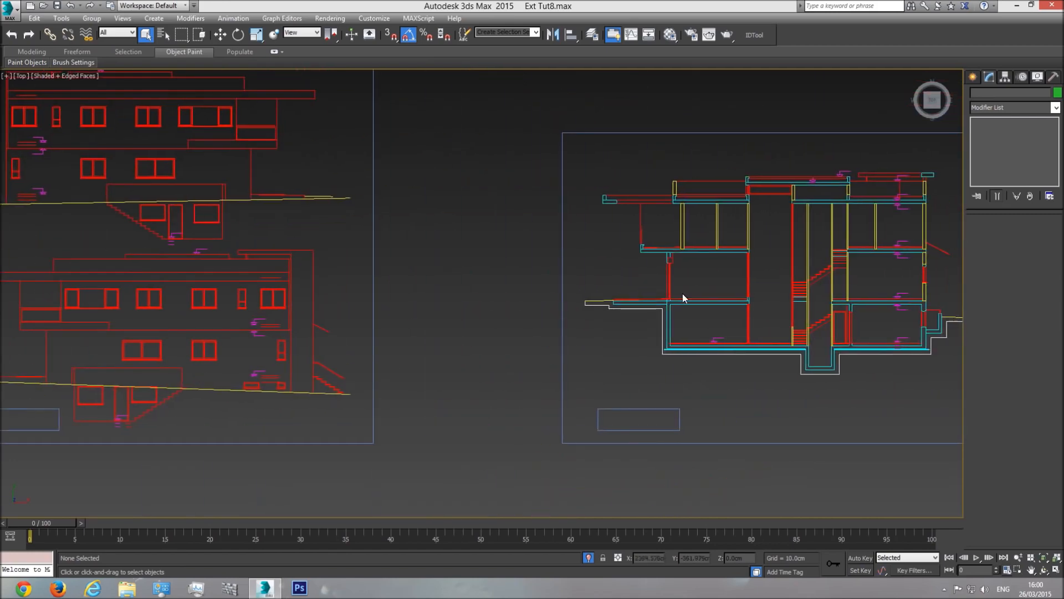
{"action": "scroll", "coordinate": [668, 277], "scroll_direction": "up", "scroll_amount": 5}
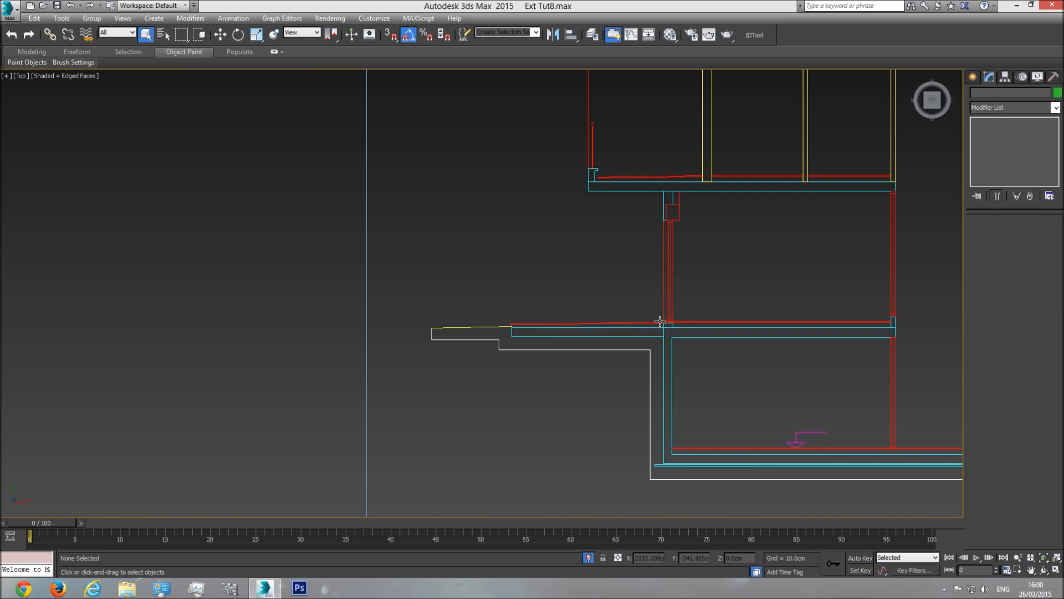
Step: Draw a trial box about 375 cm wide along the ground-floor slab, then delete it
{"action": "left_click", "coordinate": [974, 77]}
{"action": "left_click", "coordinate": [993, 148]}
{"action": "scroll", "coordinate": [607, 320], "scroll_direction": "up", "scroll_amount": 4}
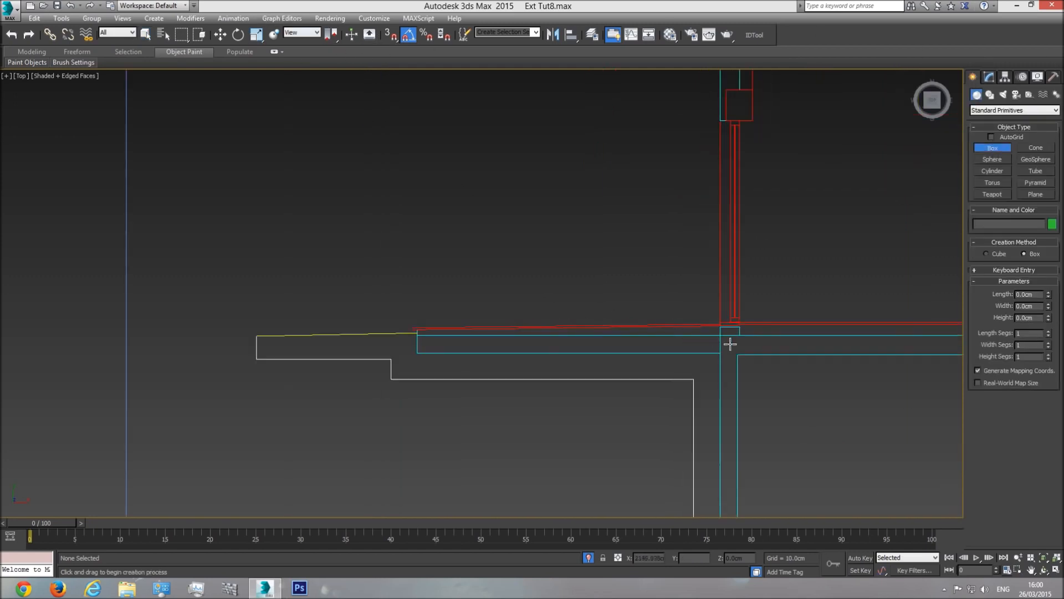
{"action": "left_click_drag", "start_coordinate": [719, 326], "coordinate": [412, 290]}
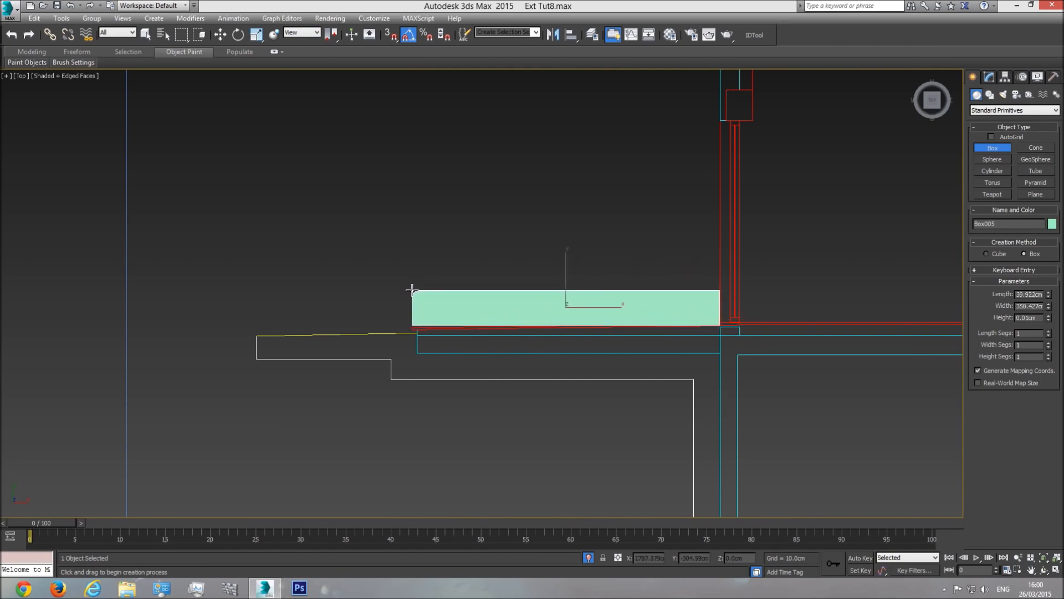
{"action": "left_click", "coordinate": [436, 169]}
{"action": "mouse_move", "coordinate": [1049, 305]}
{"action": "left_mouse_down"}
{"action": "mouse_move", "coordinate": [1049, 288]}
{"action": "mouse_move", "coordinate": [1049, 299]}
{"action": "left_mouse_up"}
{"action": "right_click", "coordinate": [543, 351]}
{"action": "key", "text": "Delete"}
{"action": "scroll", "coordinate": [545, 351], "scroll_direction": "down", "scroll_amount": 8}
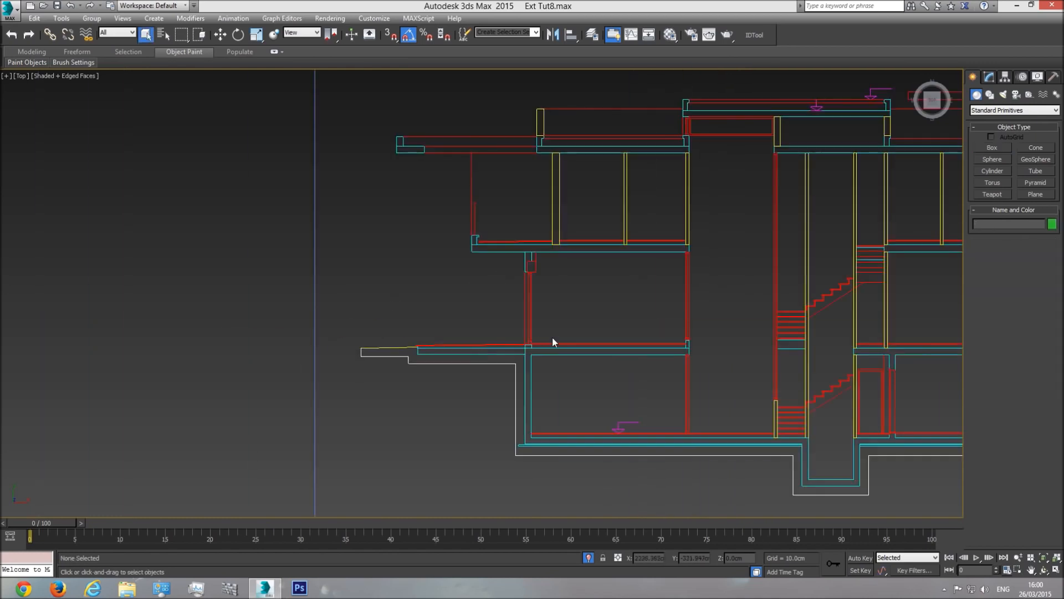
Step: Orbit a perspective of the building over the plans and isolate the Ext walls lvl1 object
{"action": "key", "text": "p"}
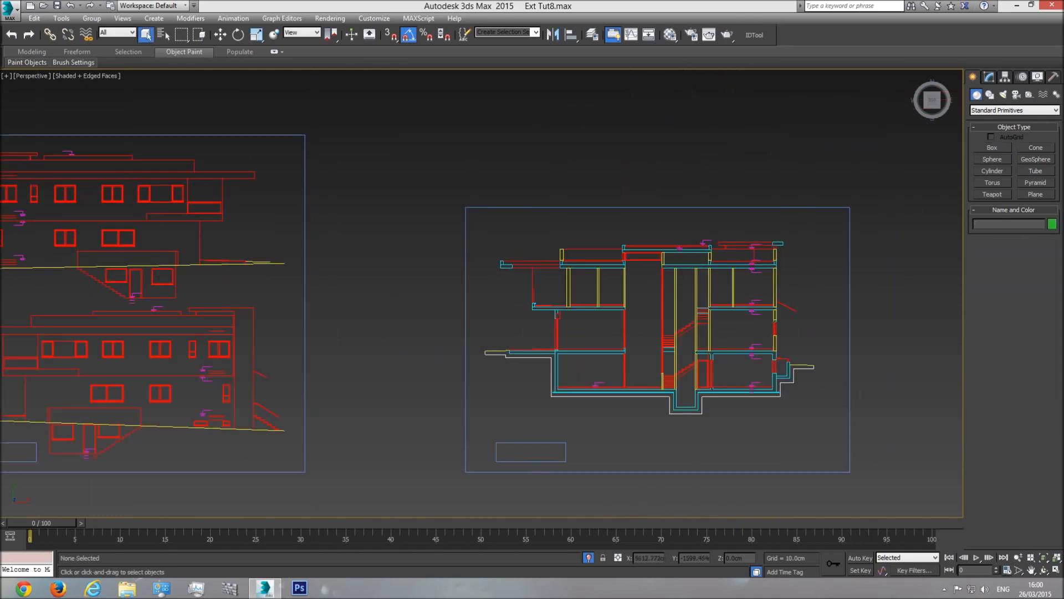
{"action": "left_click", "coordinate": [1043, 559]}
{"action": "left_click", "coordinate": [1045, 570]}
{"action": "left_click_drag", "start_coordinate": [456, 346], "coordinate": [496, 252]}
{"action": "middle_click_drag", "start_coordinate": [598, 238], "coordinate": [557, 282]}
{"action": "scroll", "coordinate": [560, 281], "scroll_direction": "up", "scroll_amount": 6}
{"action": "right_click", "coordinate": [560, 281]}
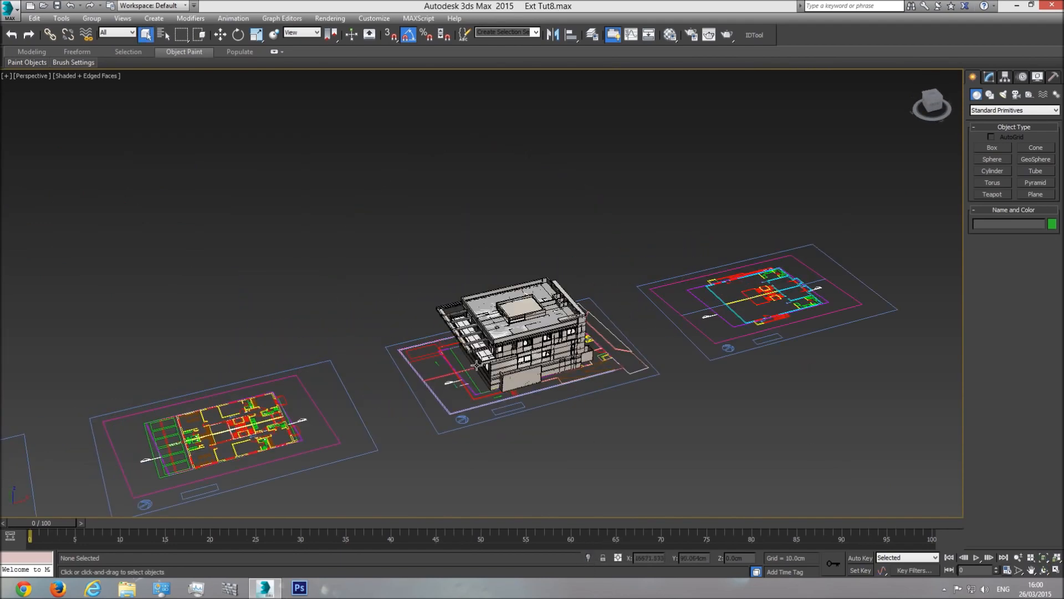
{"action": "scroll", "coordinate": [499, 375], "scroll_direction": "up", "scroll_amount": 10}
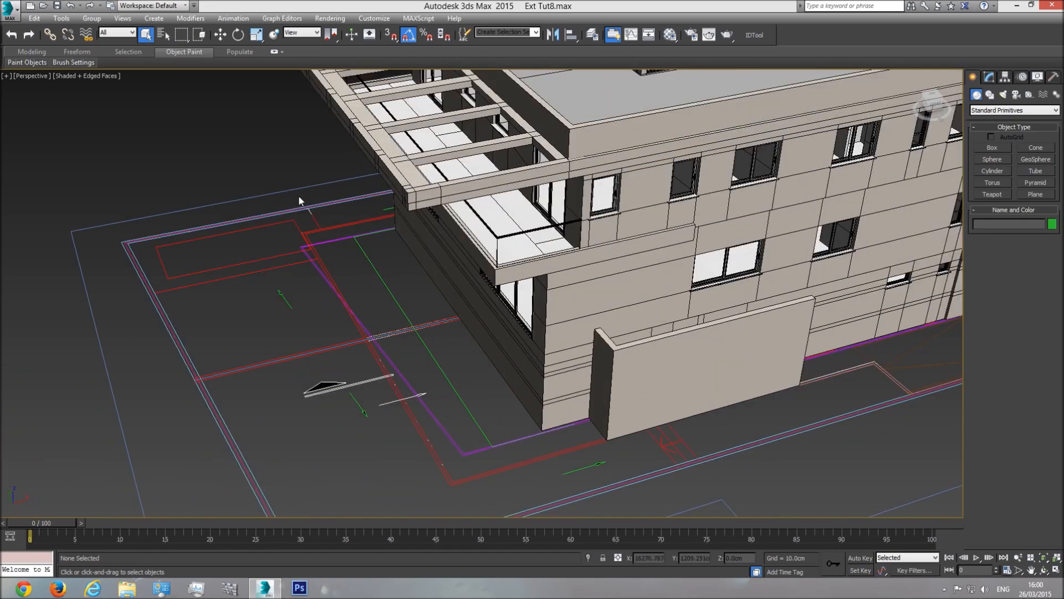
{"action": "left_click", "coordinate": [549, 335]}
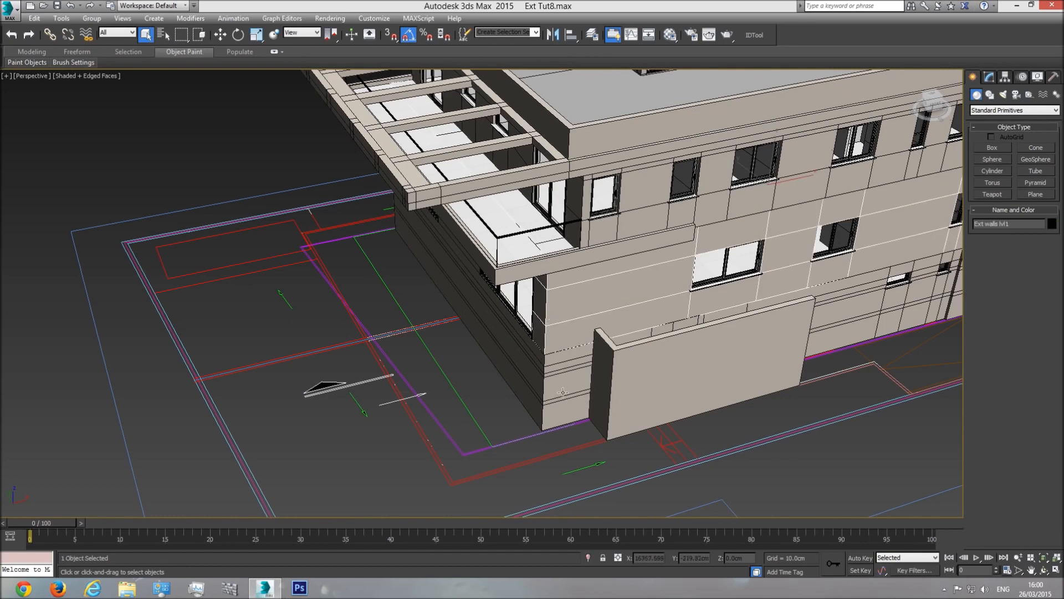
{"action": "left_click", "coordinate": [588, 558]}
Step: In Top view, vertex-snap Plane001 from the walls' top-left corner and set its width to 350 cm
{"action": "key", "text": "t"}
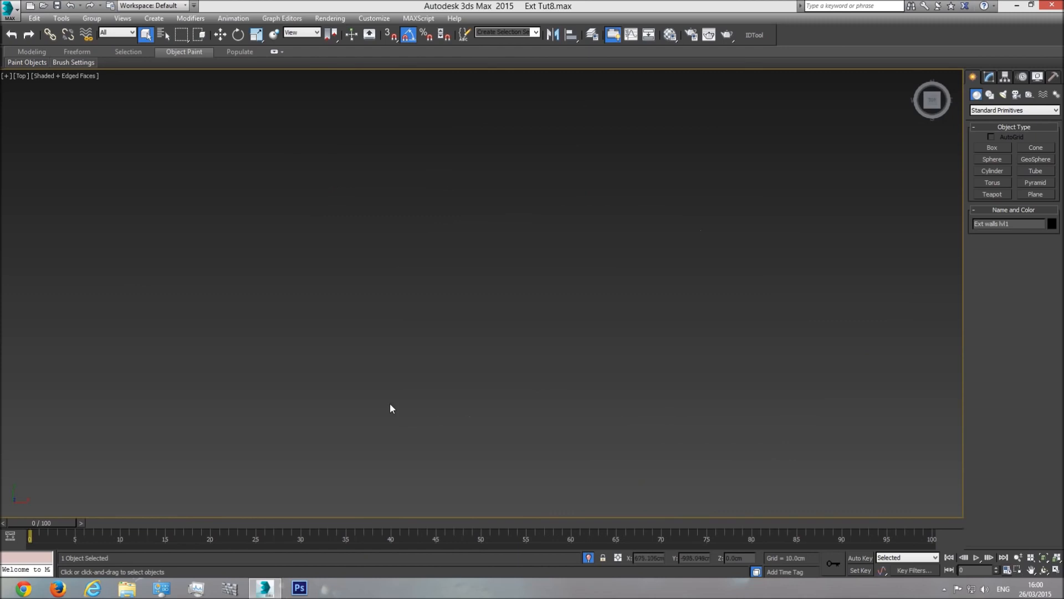
{"action": "scroll", "coordinate": [520, 397], "scroll_direction": "down", "scroll_amount": 5}
{"action": "scroll", "coordinate": [672, 373], "scroll_direction": "up", "scroll_amount": 6}
{"action": "middle_click_drag", "start_coordinate": [703, 392], "coordinate": [622, 280]}
{"action": "left_click", "coordinate": [993, 147]}
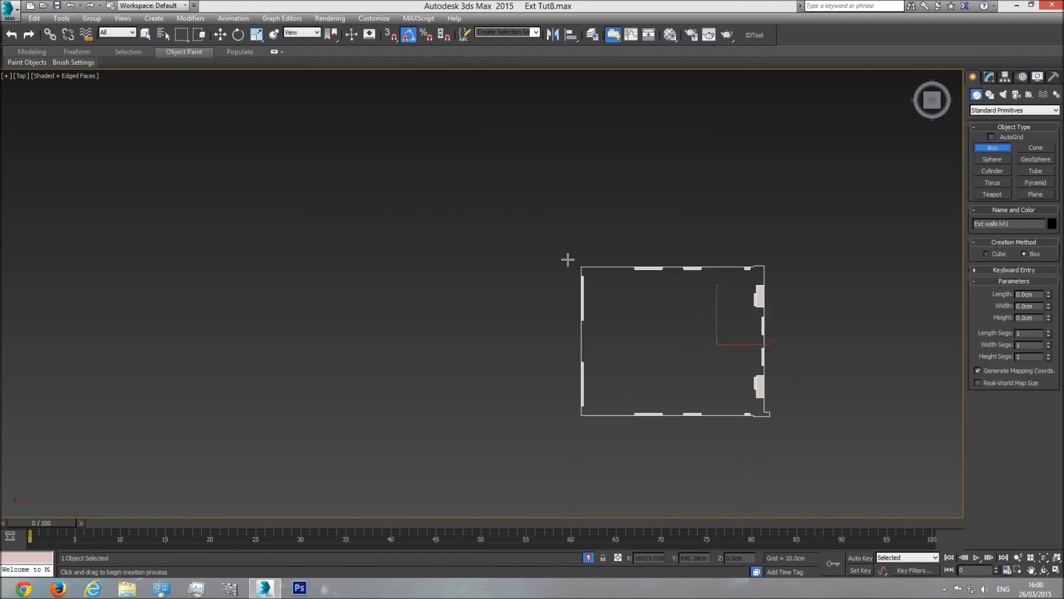
{"action": "middle_click_drag", "start_coordinate": [582, 266], "coordinate": [586, 223]}
{"action": "left_click", "coordinate": [1036, 195]}
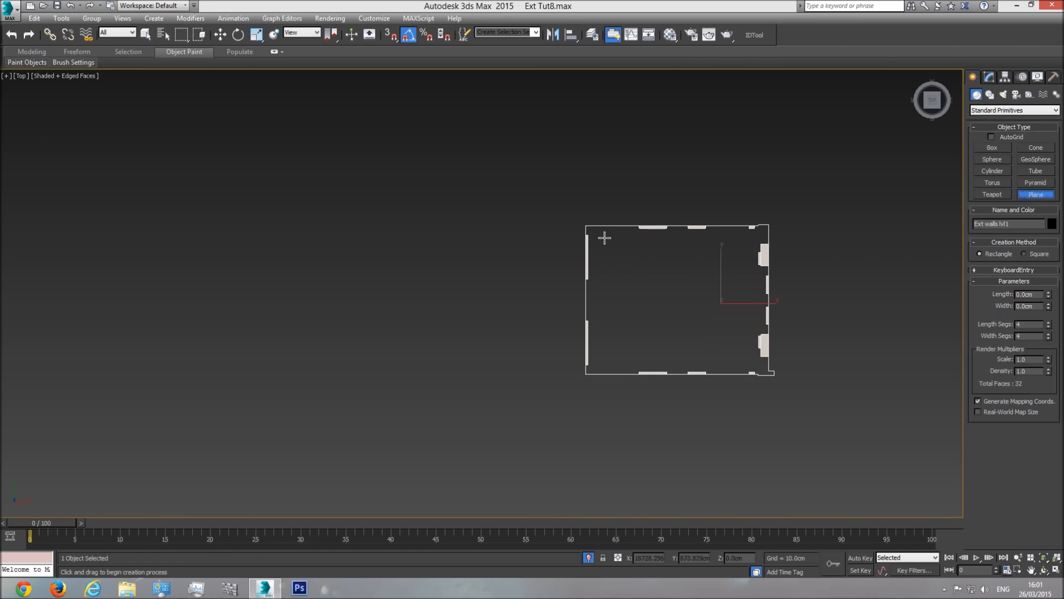
{"action": "scroll", "coordinate": [586, 235], "scroll_direction": "up", "scroll_amount": 3}
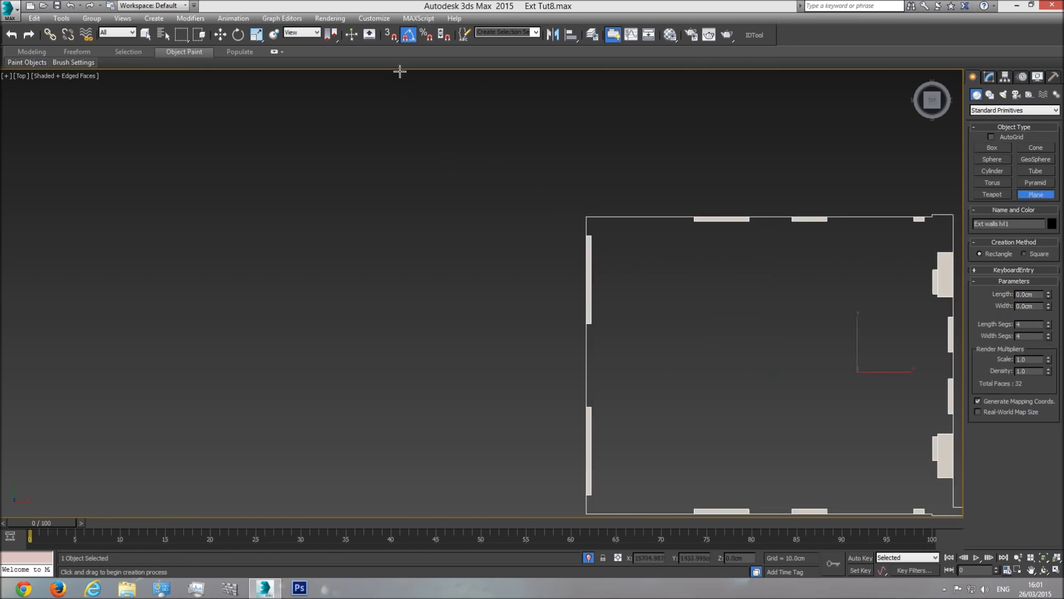
{"action": "left_click", "coordinate": [392, 35]}
{"action": "left_click_drag", "start_coordinate": [586, 216], "coordinate": [525, 371]}
{"action": "key", "text": "i"}
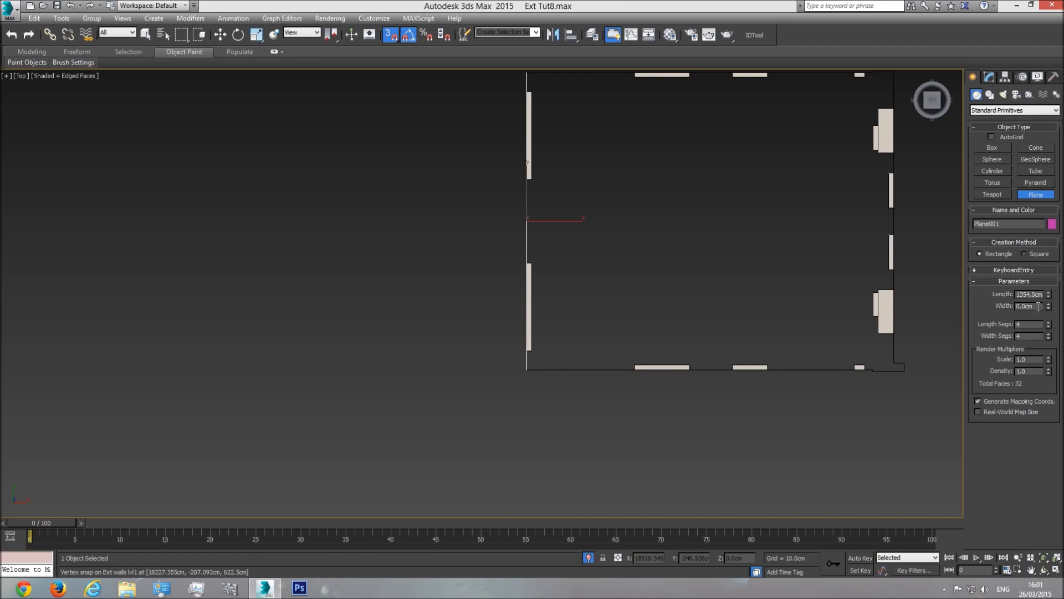
{"action": "type", "text": "350"}
{"action": "key", "text": "Return"}
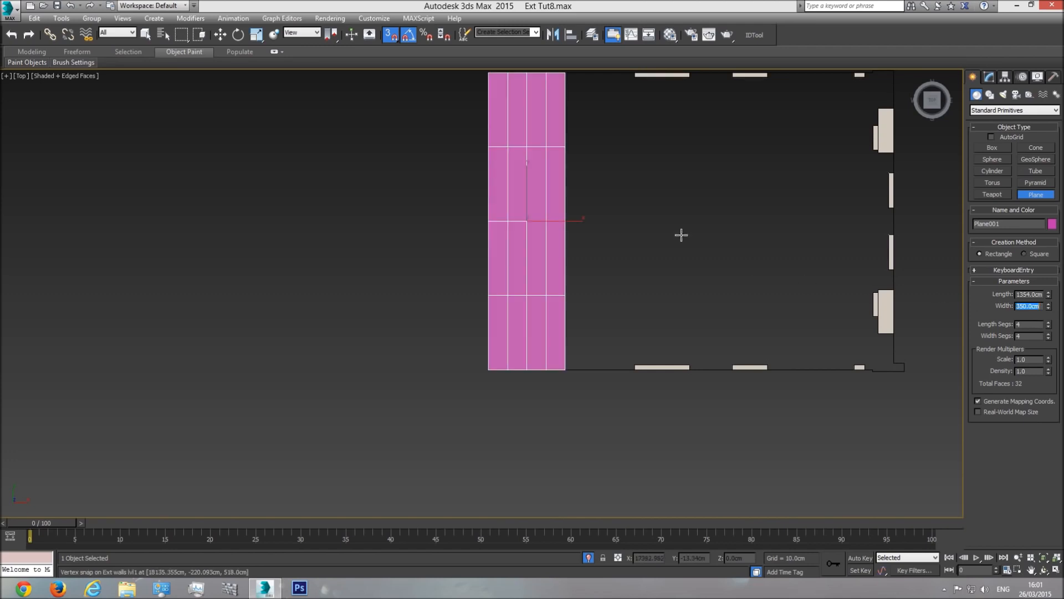
Step: Snap-move Plane001 against the outside of the left wall and lower it to the wall's base
{"action": "left_click", "coordinate": [220, 35]}
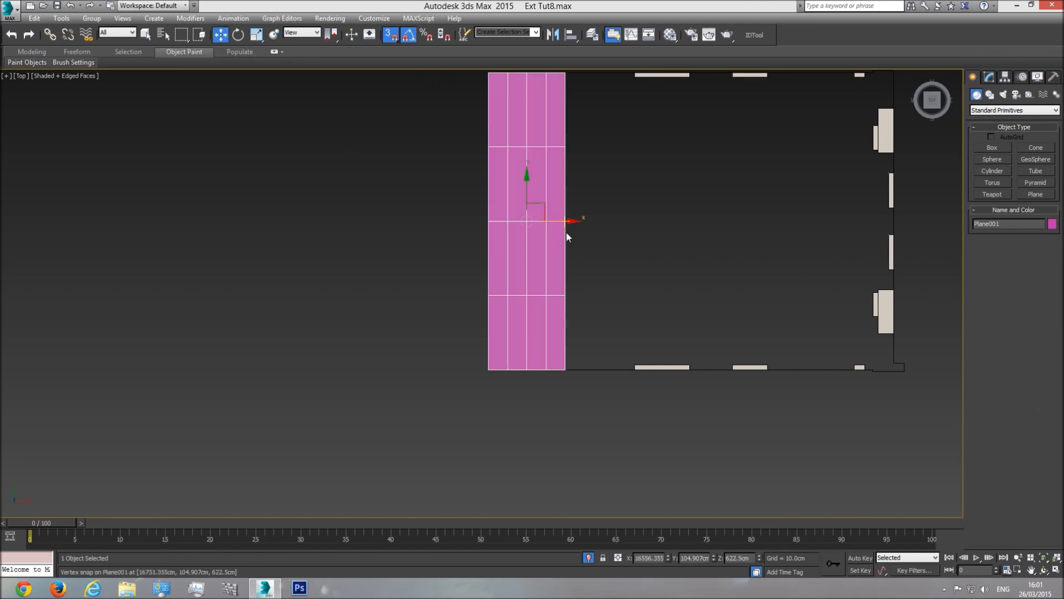
{"action": "left_click_drag", "start_coordinate": [564, 222], "coordinate": [394, 222]}
{"action": "left_click_drag", "start_coordinate": [393, 369], "coordinate": [525, 369]}
{"action": "middle_click_drag", "start_coordinate": [518, 106], "coordinate": [512, 205]}
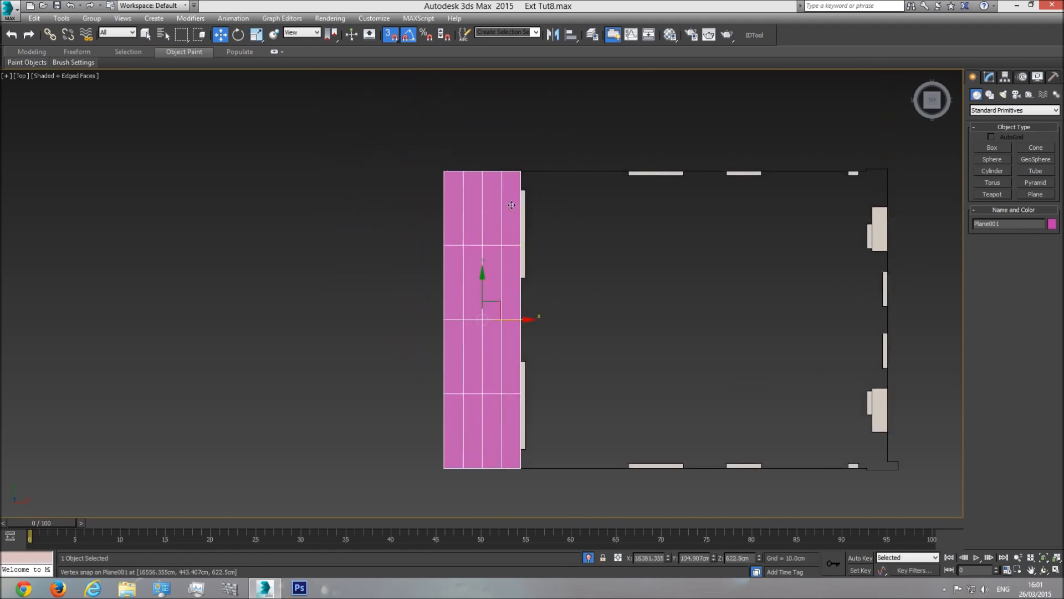
{"action": "key", "text": "p"}
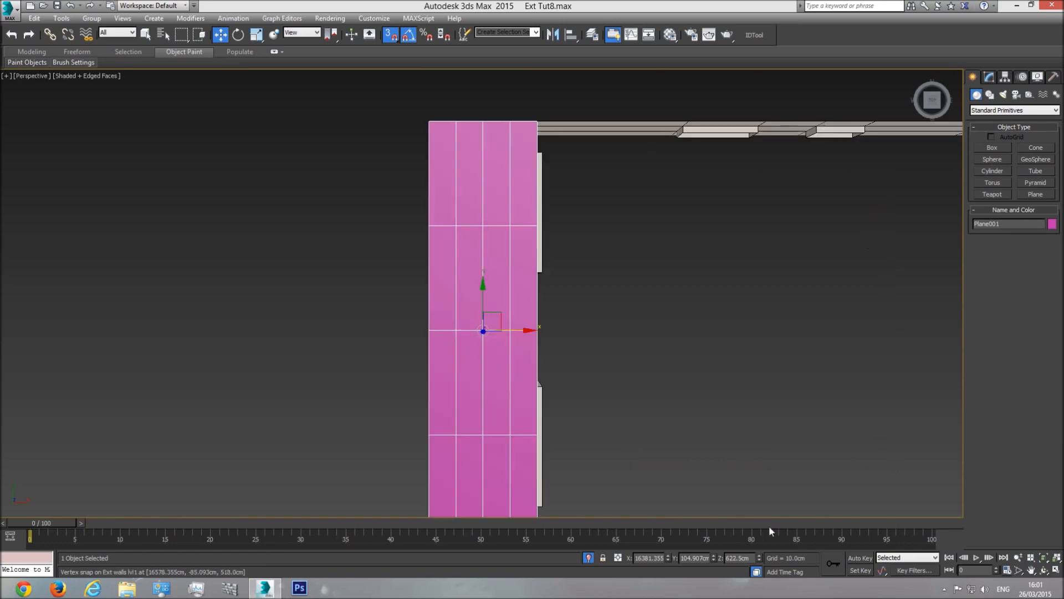
{"action": "left_click", "coordinate": [1045, 571]}
{"action": "left_click_drag", "start_coordinate": [565, 351], "coordinate": [546, 300]}
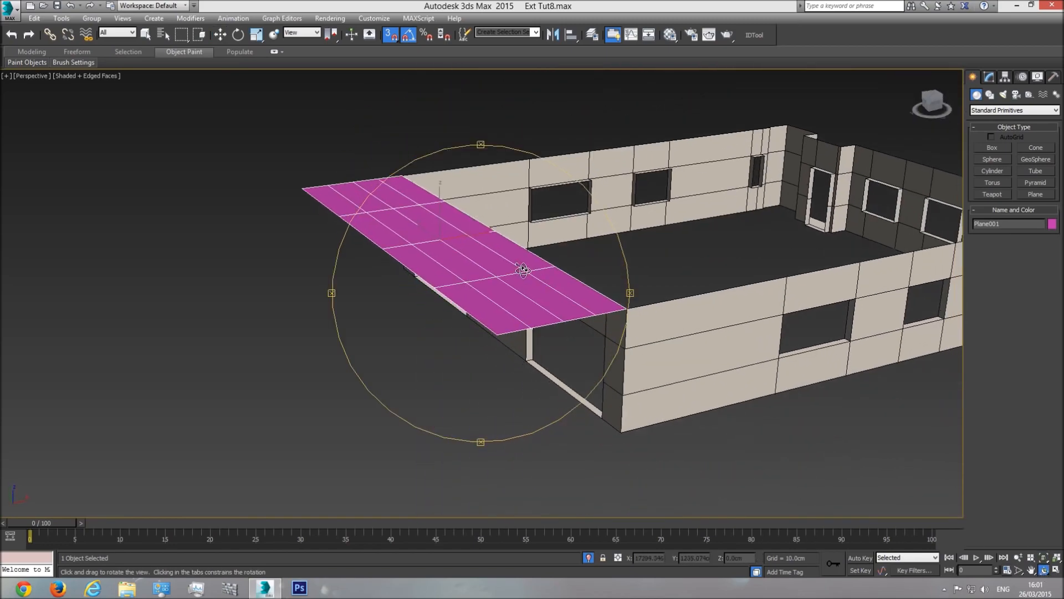
{"action": "left_click", "coordinate": [220, 34]}
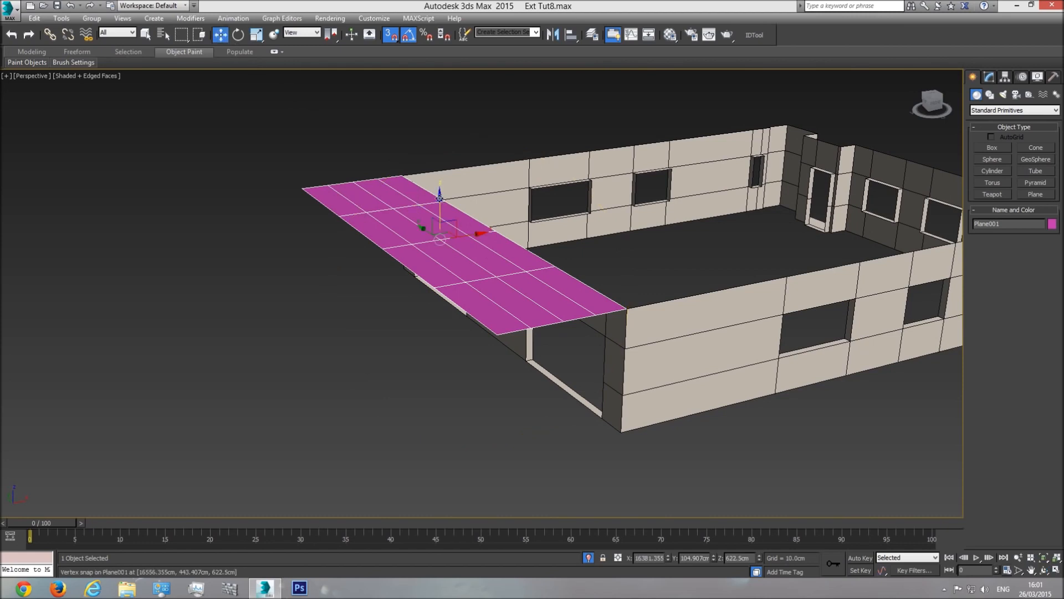
{"action": "left_click_drag", "start_coordinate": [439, 201], "coordinate": [621, 431]}
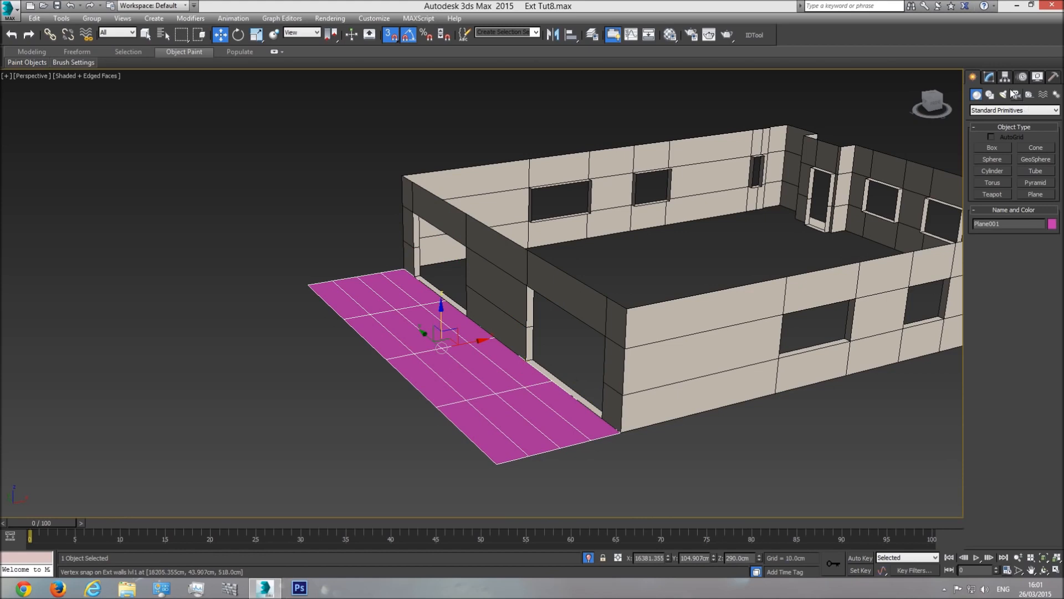
Step: Set the plane's length and width segments to 1 and show the whole building again
{"action": "left_click", "coordinate": [990, 78]}
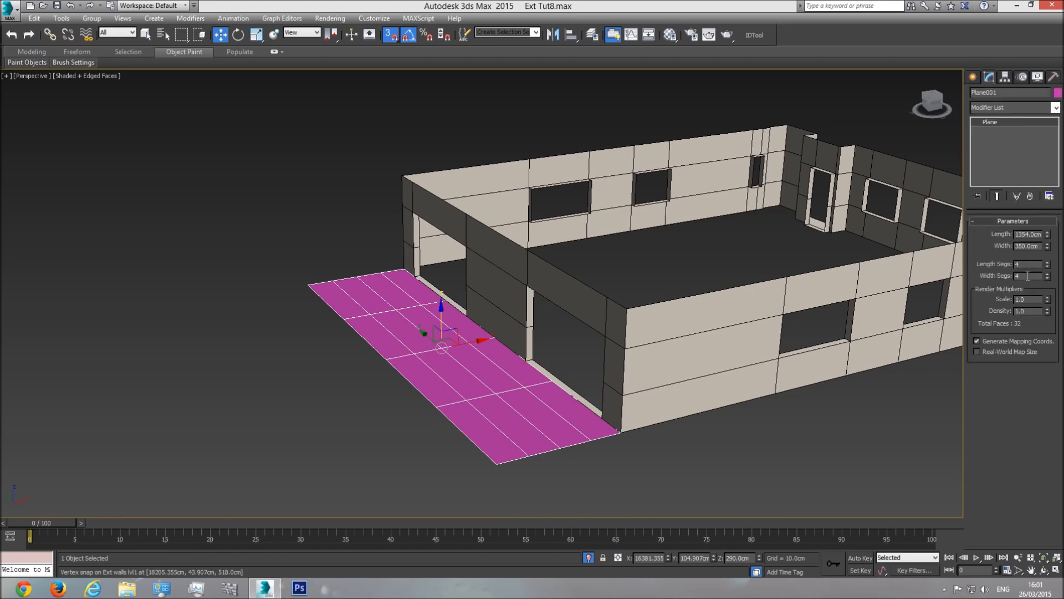
{"action": "left_click_drag", "start_coordinate": [1047, 277], "coordinate": [1049, 314]}
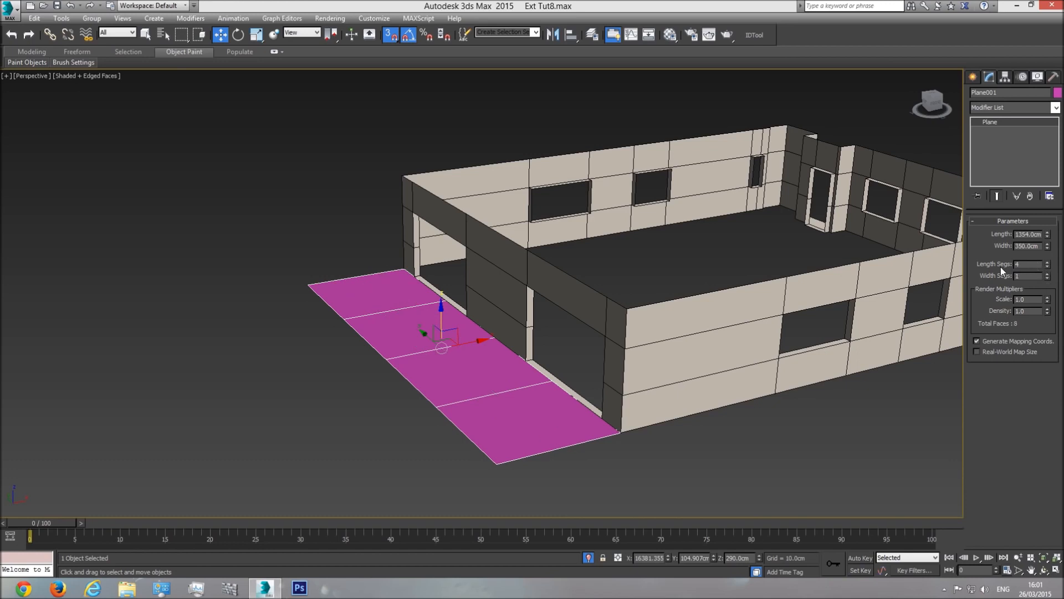
{"action": "left_click_drag", "start_coordinate": [1049, 270], "coordinate": [1048, 289]}
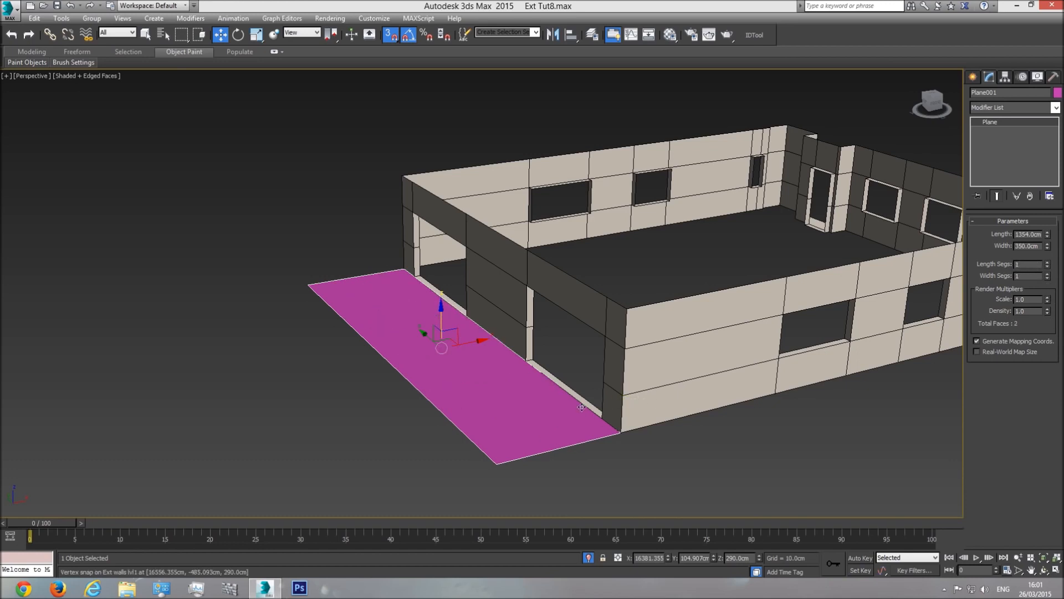
{"action": "scroll", "coordinate": [550, 408], "scroll_direction": "up", "scroll_amount": 3}
{"action": "left_click", "coordinate": [590, 558]}
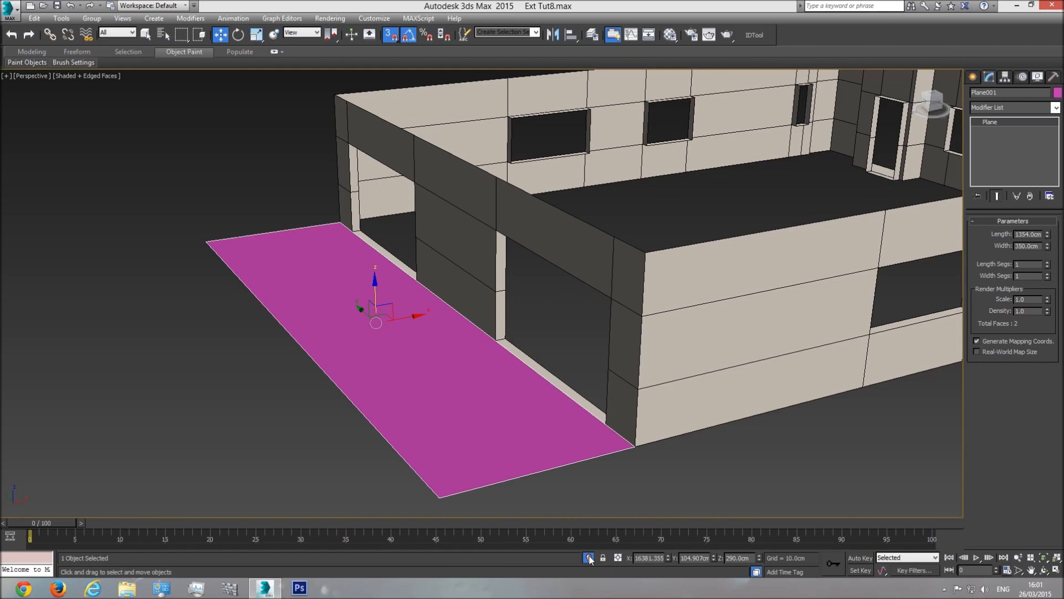
{"action": "middle_click_drag", "start_coordinate": [487, 414], "coordinate": [513, 421]}
{"action": "left_click", "coordinate": [1044, 569]}
{"action": "left_click_drag", "start_coordinate": [432, 249], "coordinate": [313, 233]}
{"action": "left_click_drag", "start_coordinate": [537, 300], "coordinate": [468, 284]}
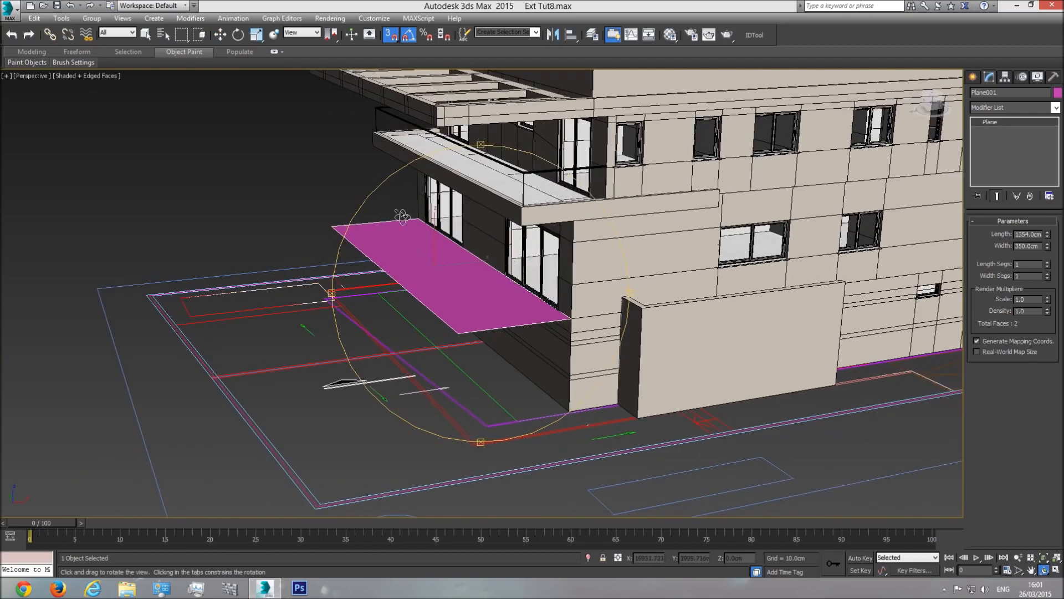
{"action": "left_click_drag", "start_coordinate": [515, 302], "coordinate": [472, 340]}
{"action": "scroll", "coordinate": [512, 345], "scroll_direction": "down", "scroll_amount": 5}
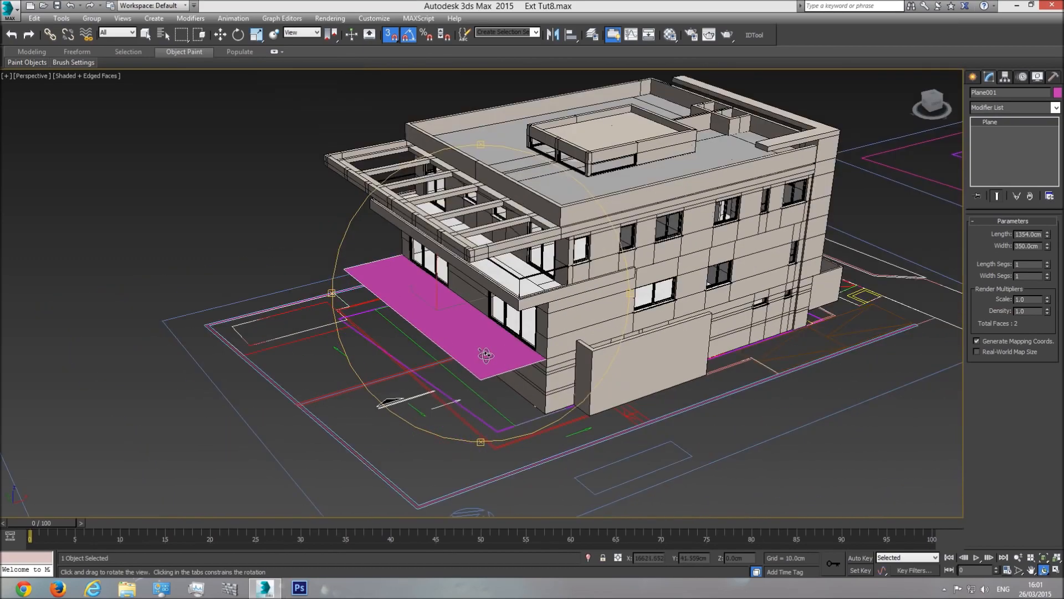
{"action": "scroll", "coordinate": [489, 364], "scroll_direction": "up", "scroll_amount": 5}
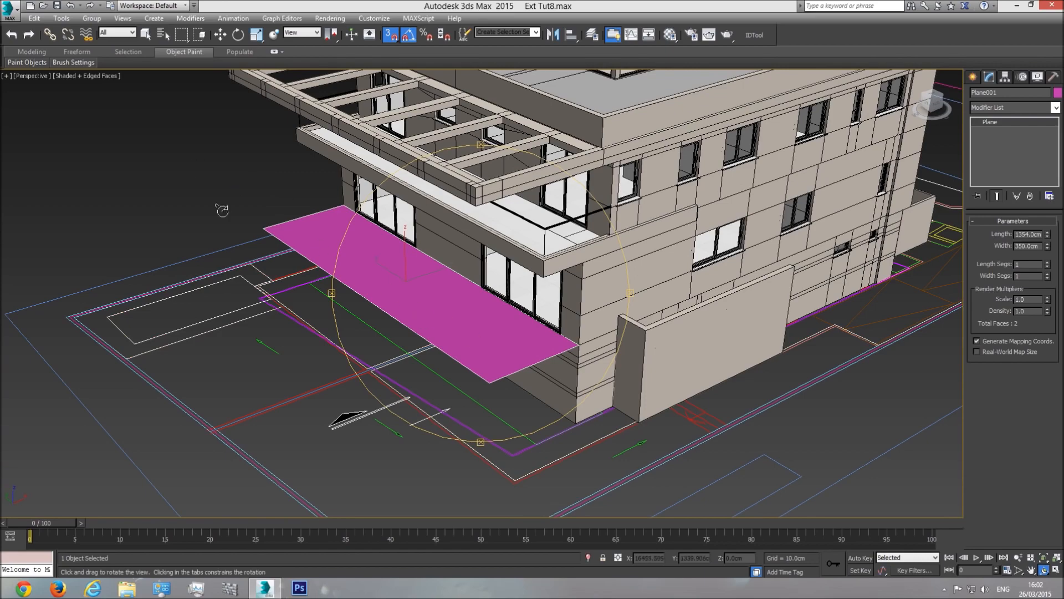
{"action": "middle_click_drag", "start_coordinate": [432, 349], "coordinate": [478, 342]}
{"action": "scroll", "coordinate": [478, 342], "scroll_direction": "down", "scroll_amount": 10}
{"action": "left_click_drag", "start_coordinate": [476, 342], "coordinate": [433, 357]}
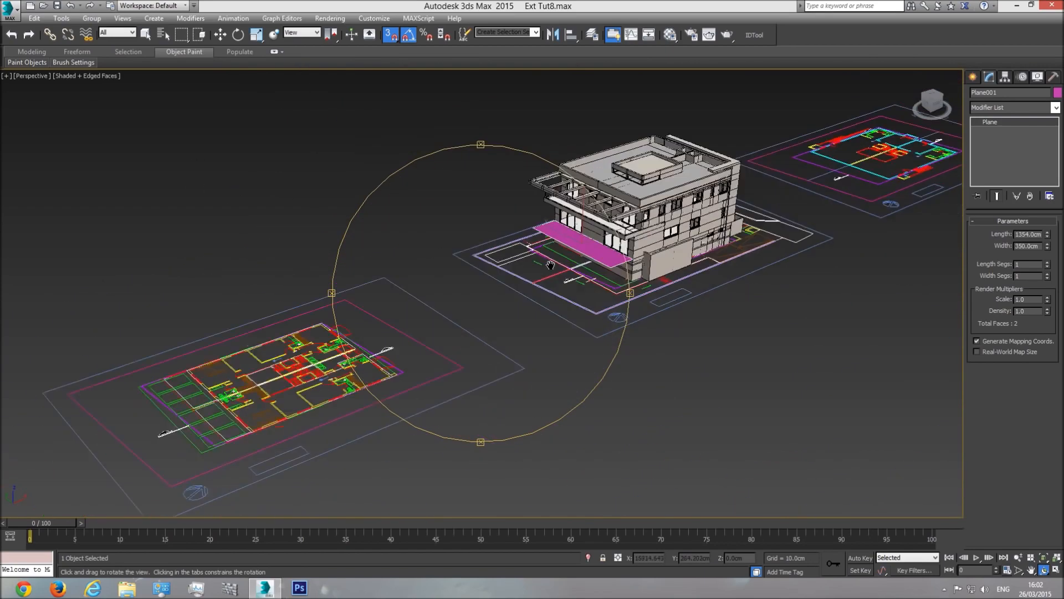
{"action": "scroll", "coordinate": [433, 311], "scroll_direction": "down", "scroll_amount": 4}
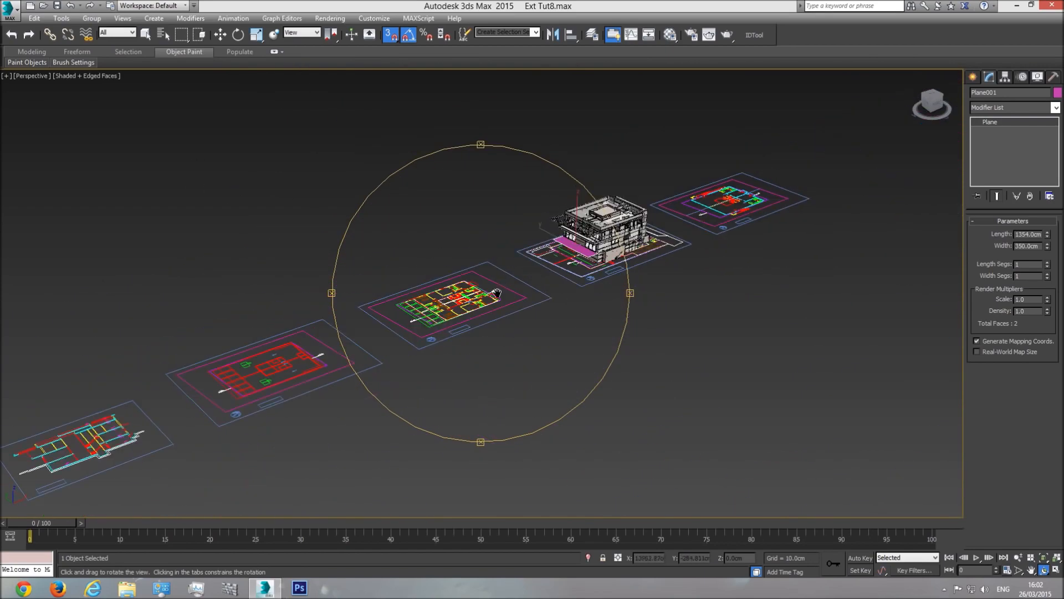
{"action": "middle_click_drag", "start_coordinate": [497, 293], "coordinate": [413, 310]}
{"action": "middle_click_drag", "start_coordinate": [535, 298], "coordinate": [514, 300]}
{"action": "scroll", "coordinate": [506, 286], "scroll_direction": "up", "scroll_amount": 10}
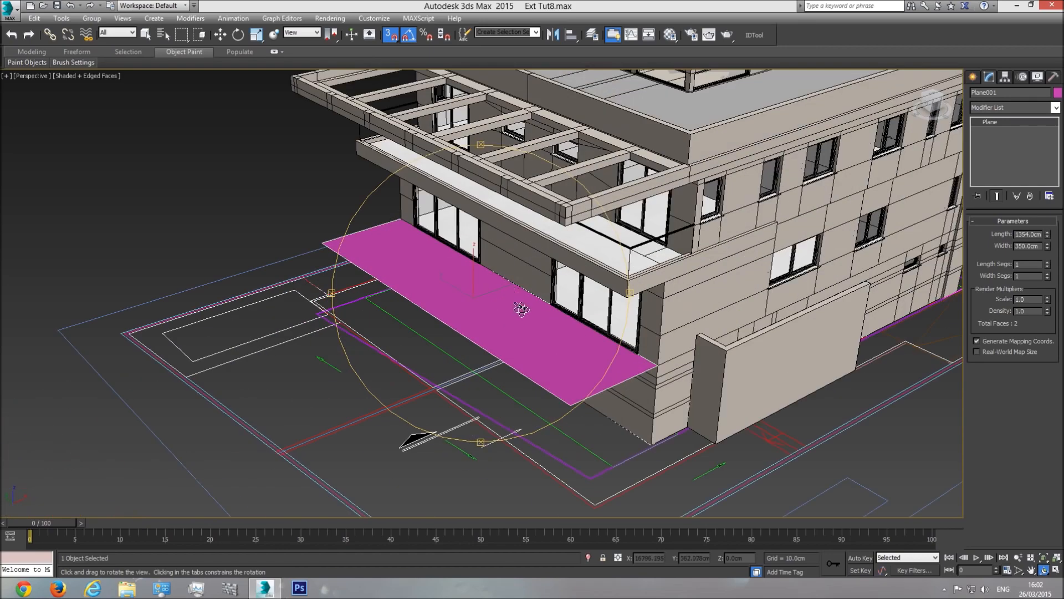
{"action": "left_click_drag", "start_coordinate": [521, 309], "coordinate": [524, 313]}
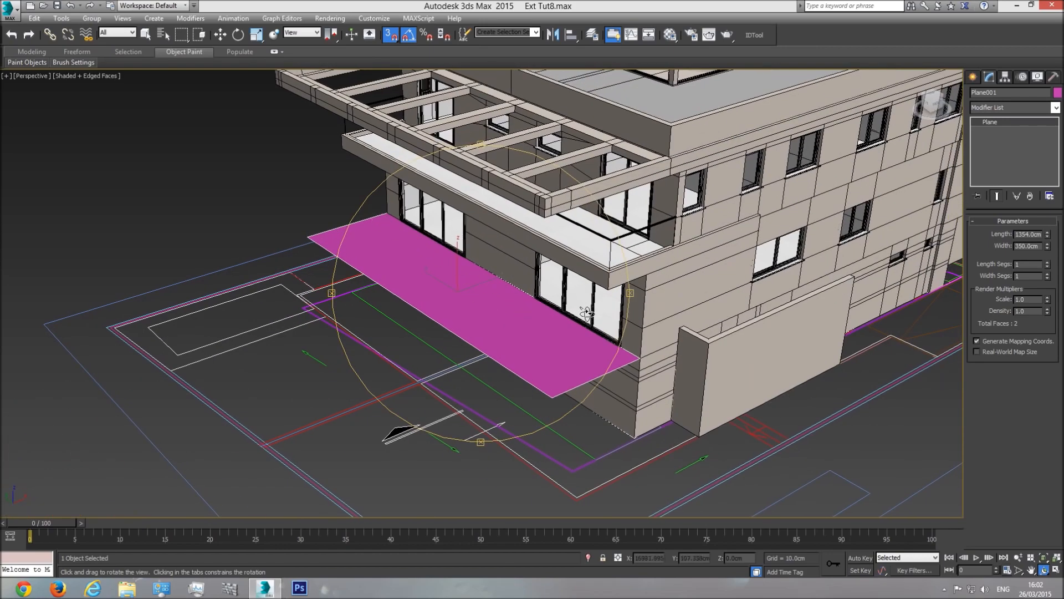
{"action": "scroll", "coordinate": [604, 329], "scroll_direction": "up", "scroll_amount": 3}
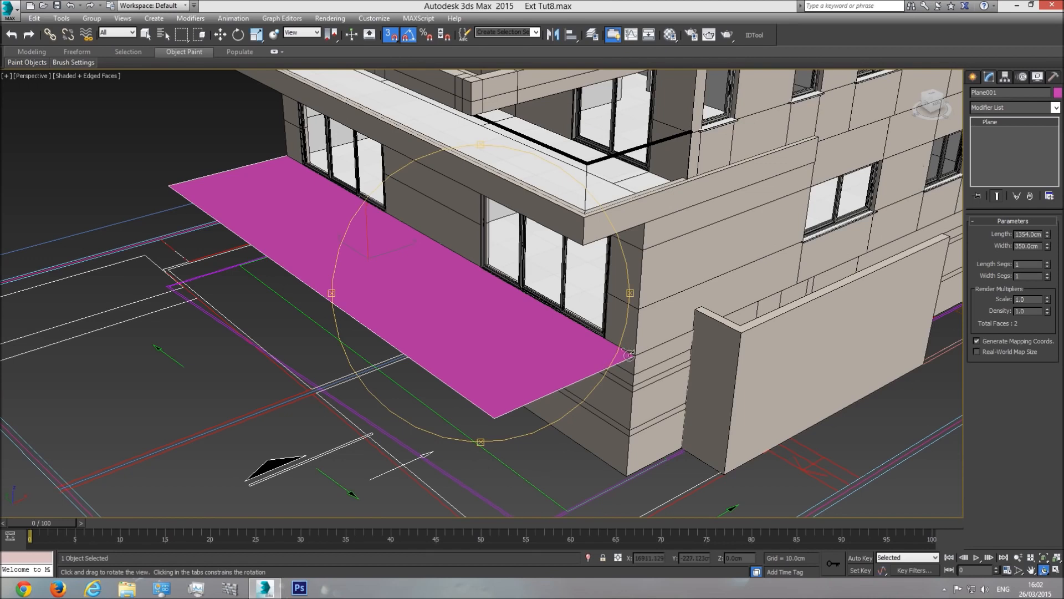
{"action": "key", "text": "w"}
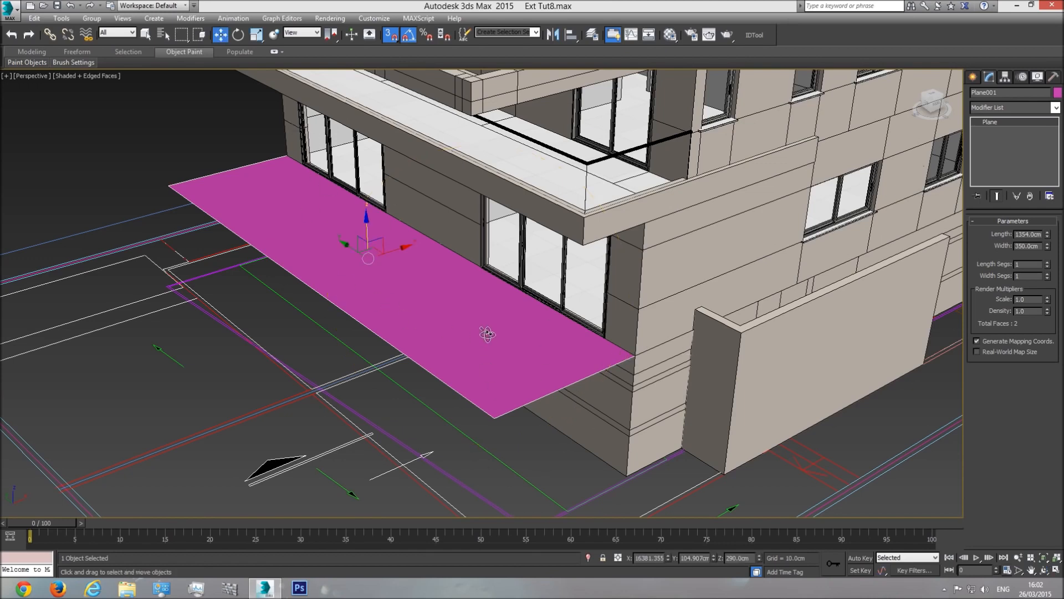
Step: Rename Plane001 to 'Floor in garden', isolate it and view it from the top
{"action": "left_click", "coordinate": [992, 92]}
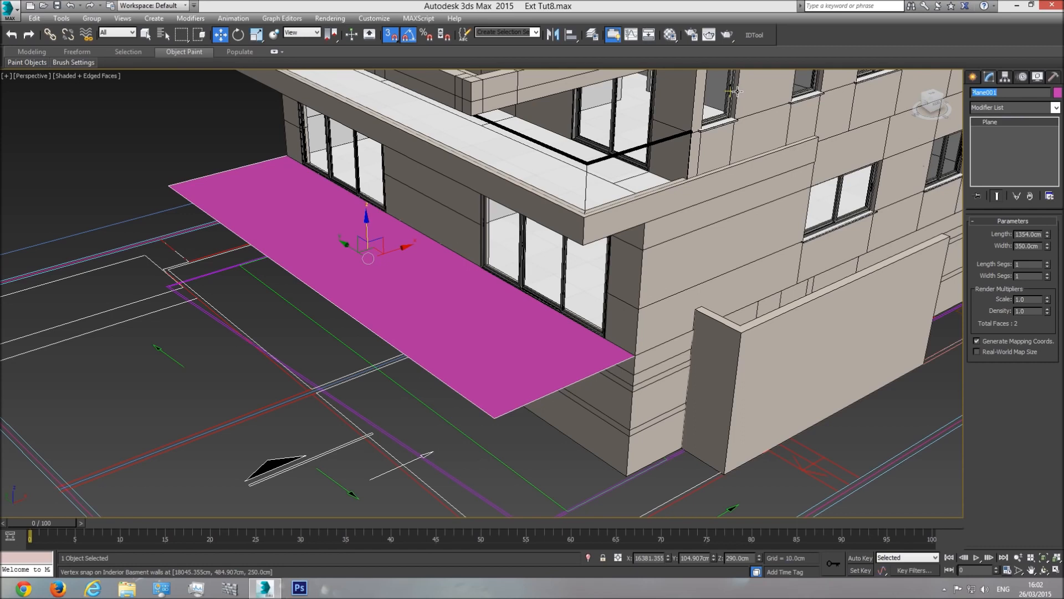
{"action": "type", "text": "Floor in garden"}
{"action": "left_click", "coordinate": [588, 558]}
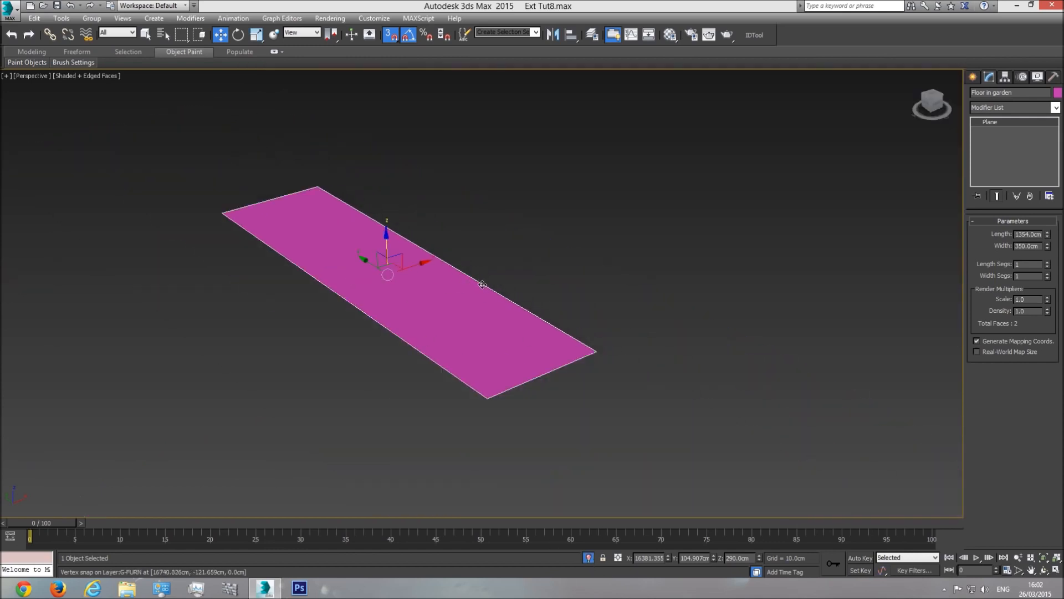
{"action": "key", "text": "t"}
Step: Set the plane's width segments to 13 to form 13 board strips
{"action": "left_click_drag", "start_coordinate": [1048, 274], "coordinate": [1036, 561]}
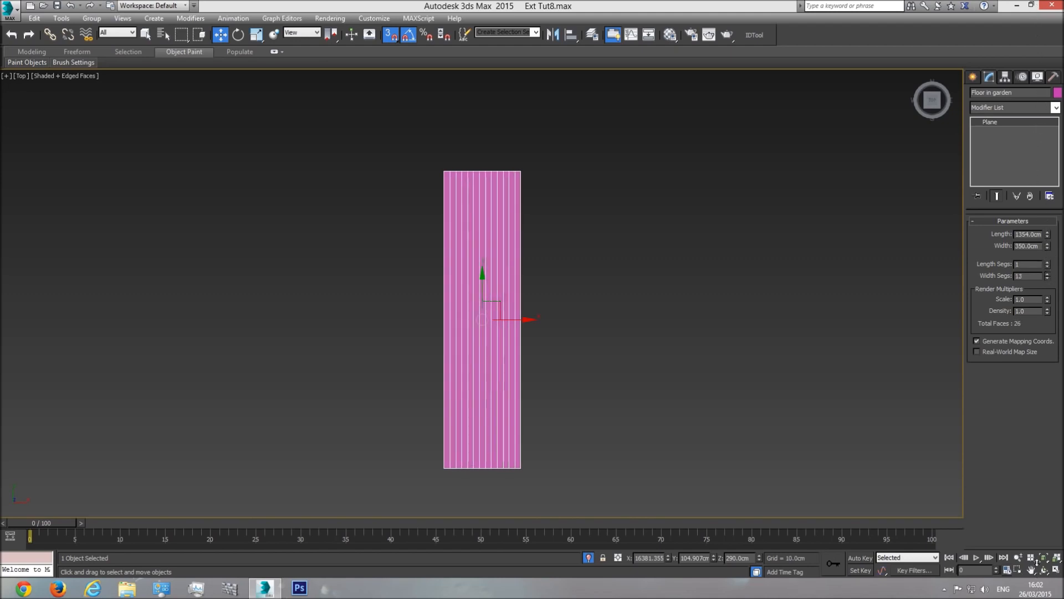
{"action": "middle_click_drag", "start_coordinate": [527, 473], "coordinate": [527, 403]}
{"action": "scroll", "coordinate": [532, 402], "scroll_direction": "up", "scroll_amount": 5}
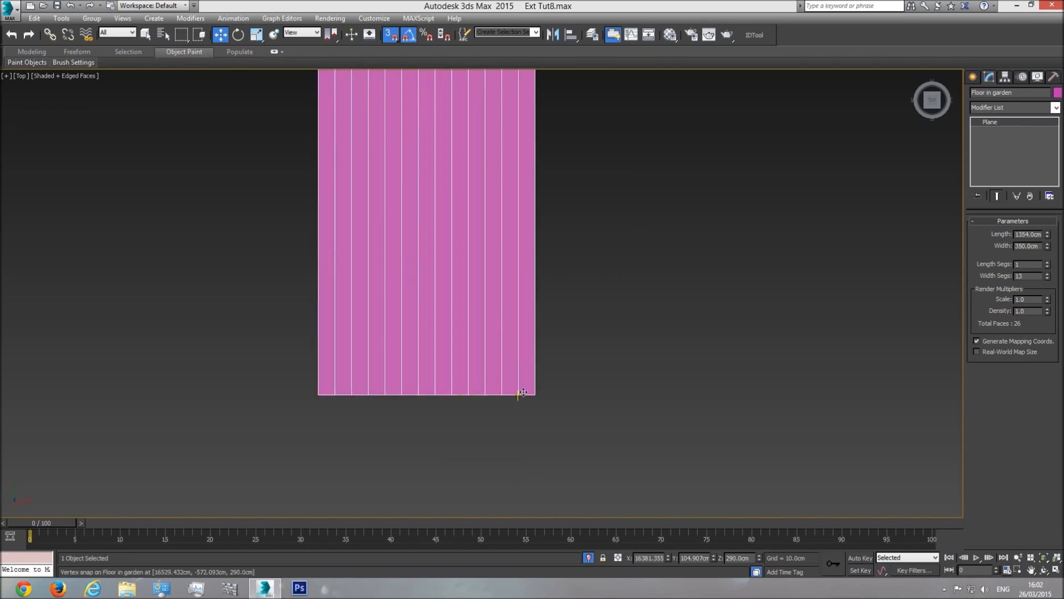
{"action": "left_click", "coordinate": [977, 77]}
{"action": "left_click", "coordinate": [994, 148]}
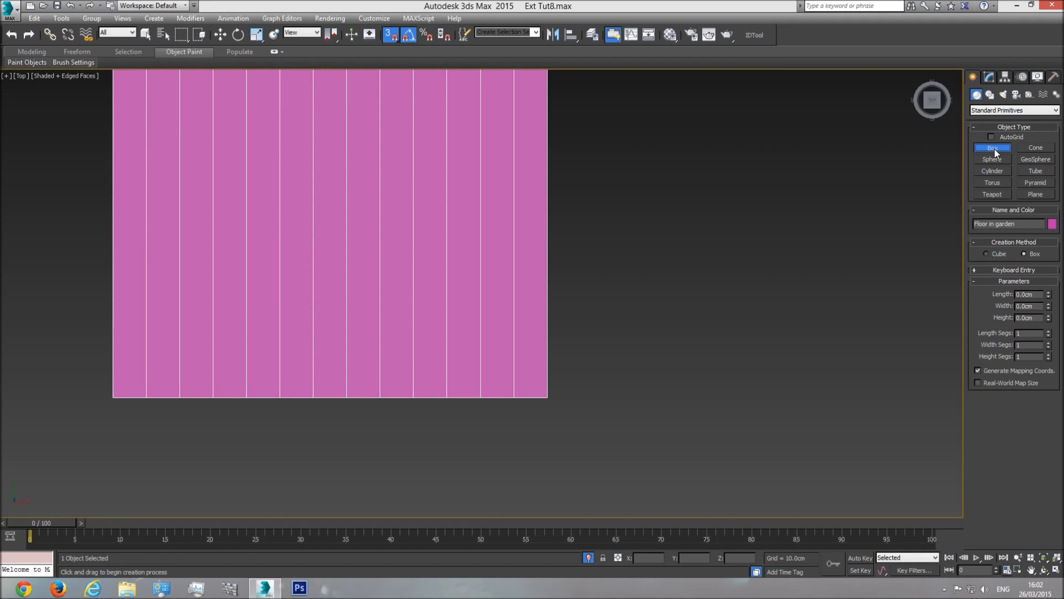
Step: Draw a small box below the floor's corner and set its width to 15 cm
{"action": "middle_click_drag", "start_coordinate": [575, 406], "coordinate": [627, 419]}
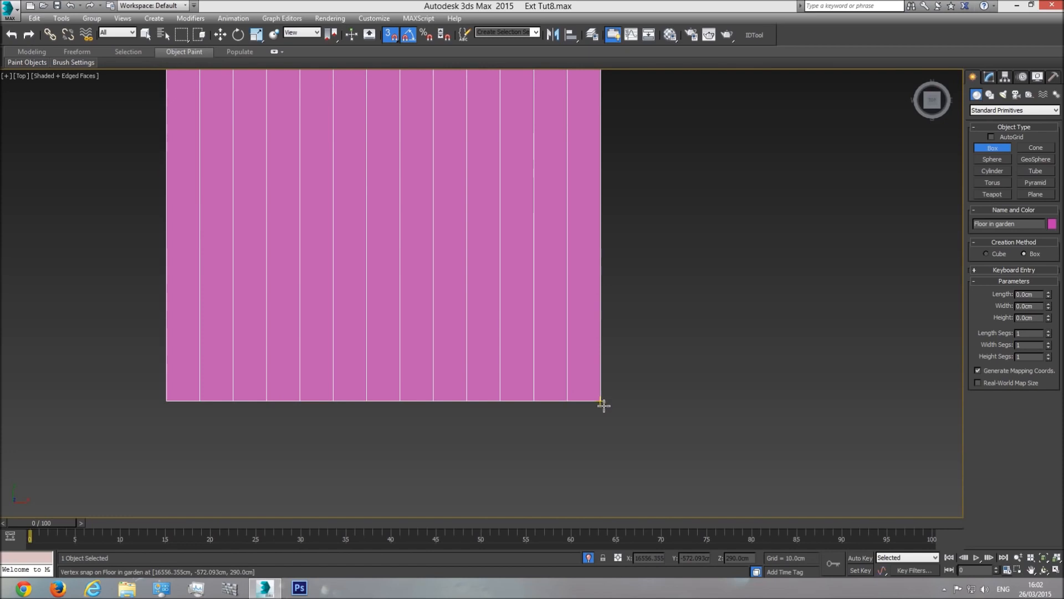
{"action": "left_click_drag", "start_coordinate": [607, 421], "coordinate": [566, 445]}
{"action": "double_click", "coordinate": [1028, 306]}
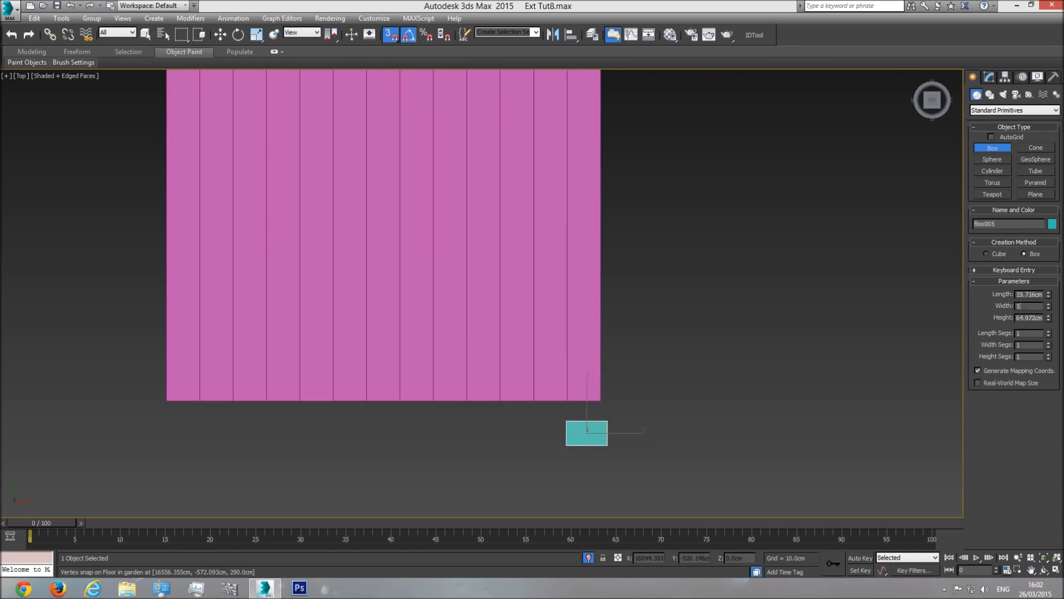
{"action": "type", "text": "15"}
{"action": "key", "text": "Return"}
Step: Move the box so its corner snaps to the floor's bottom-right corner
{"action": "key", "text": "w"}
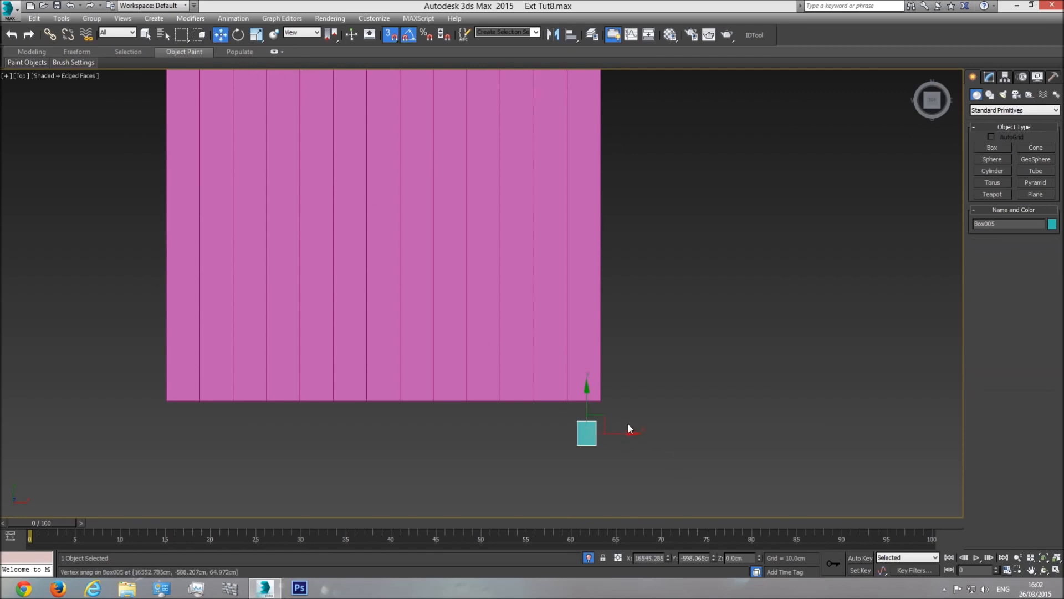
{"action": "scroll", "coordinate": [633, 425], "scroll_direction": "up", "scroll_amount": 5}
{"action": "left_click_drag", "start_coordinate": [526, 403], "coordinate": [472, 446]}
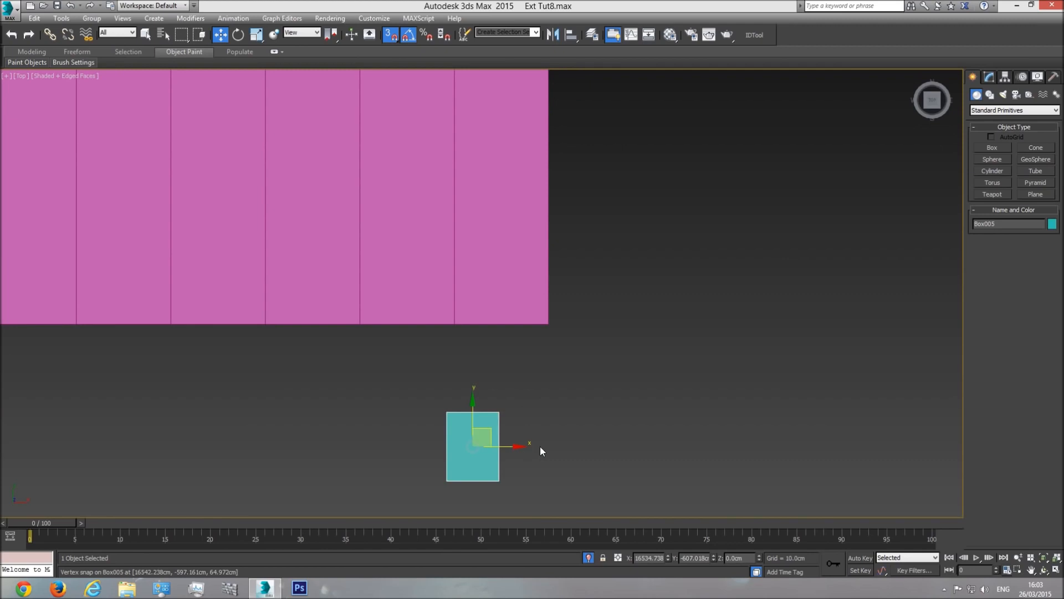
{"action": "left_click_drag", "start_coordinate": [499, 412], "coordinate": [548, 324]}
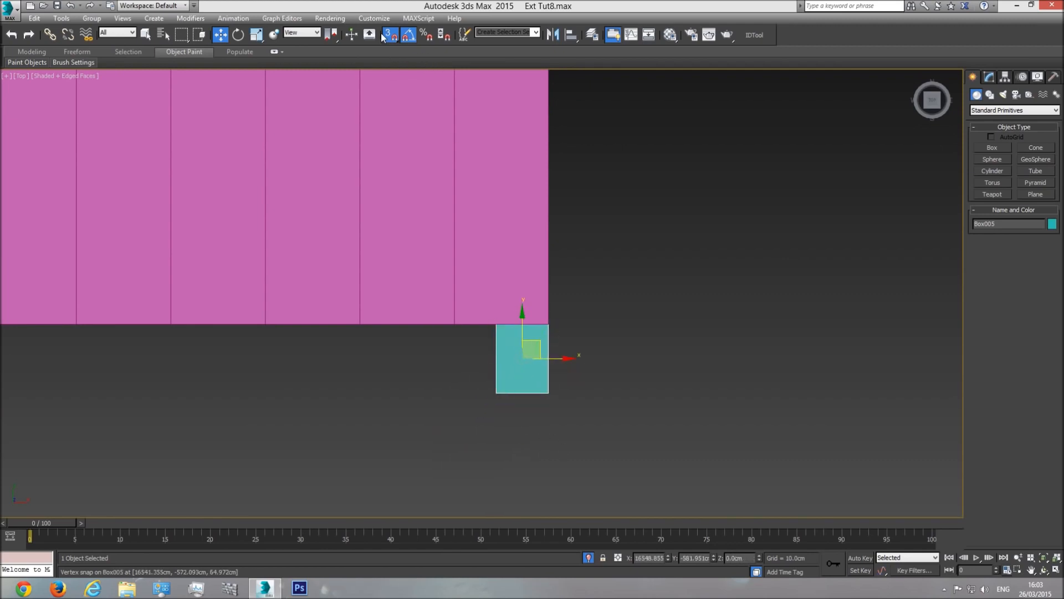
{"action": "left_click", "coordinate": [476, 262]}
{"action": "middle_click_drag", "start_coordinate": [476, 262], "coordinate": [519, 378]}
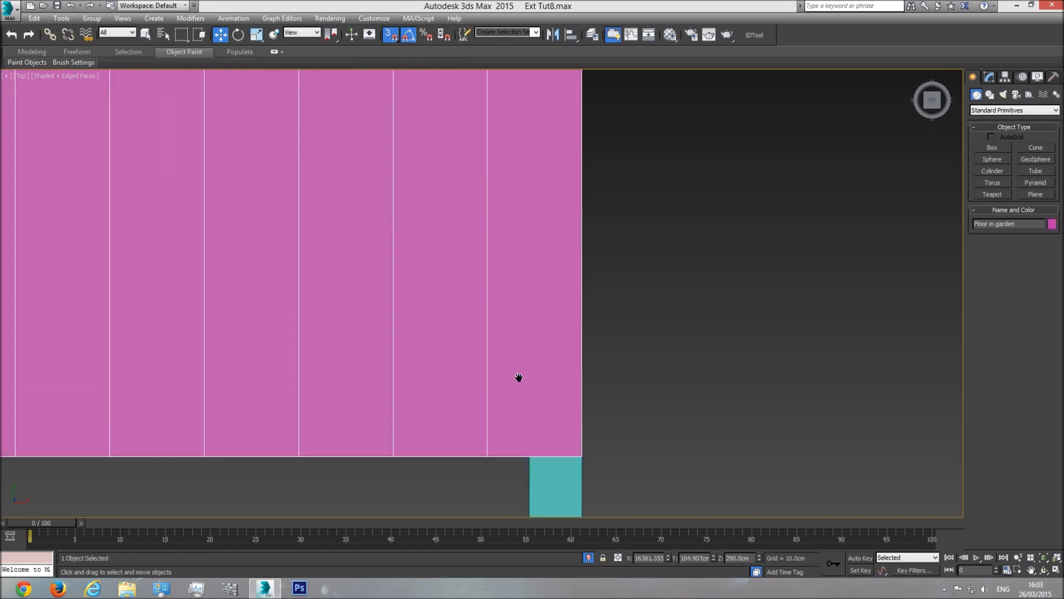
Step: Set the Floor in garden plane's Width Segs to 23
{"action": "scroll", "coordinate": [519, 378], "scroll_direction": "down", "scroll_amount": 5}
{"action": "left_click", "coordinate": [989, 77]}
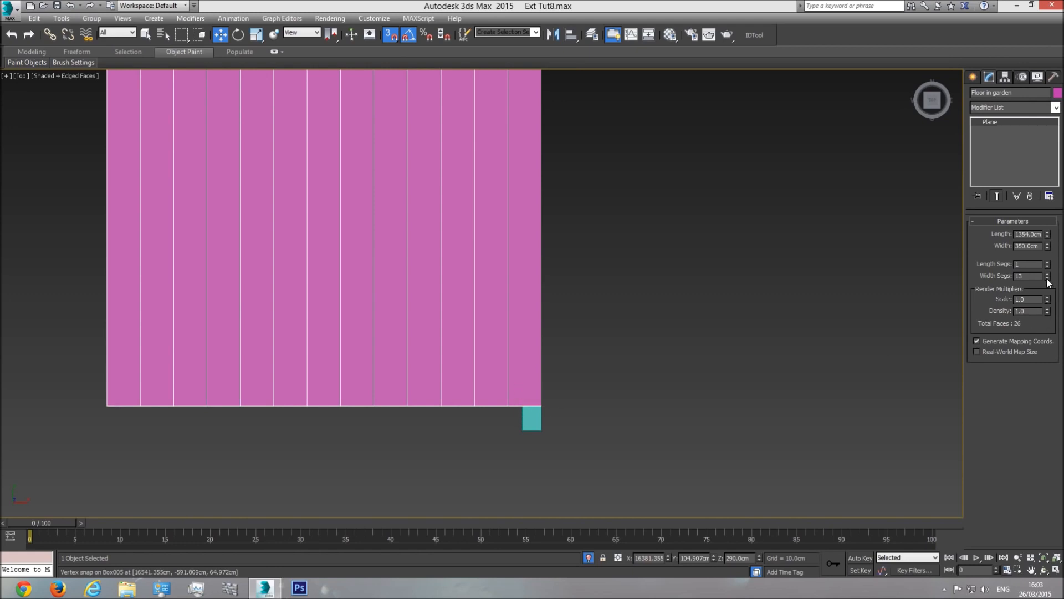
{"action": "left_click_drag", "start_coordinate": [1047, 274], "coordinate": [1048, 274]}
{"action": "scroll", "coordinate": [516, 408], "scroll_direction": "up", "scroll_amount": 8}
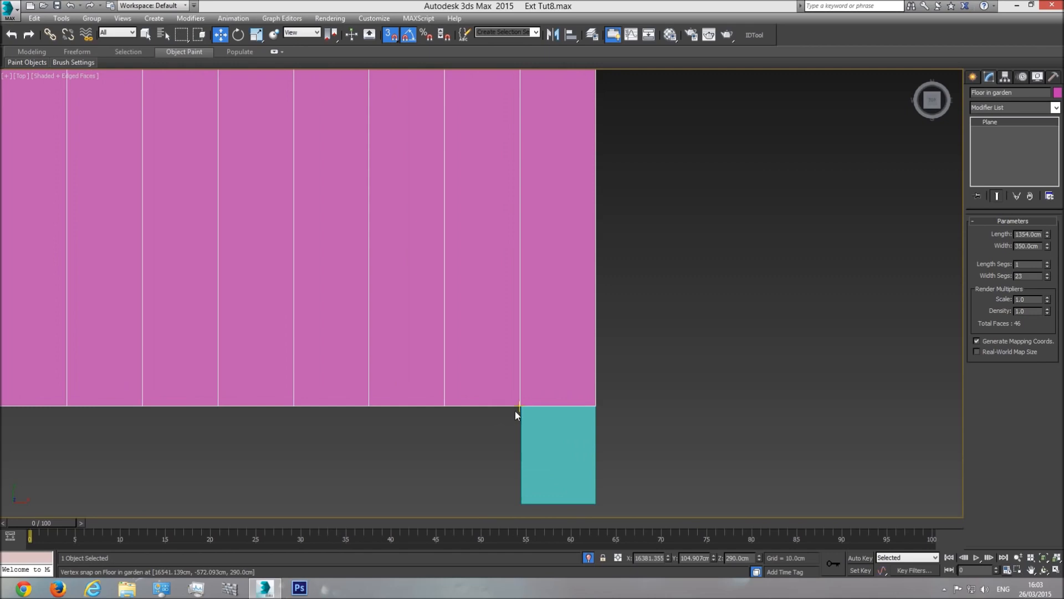
{"action": "left_click", "coordinate": [1047, 274]}
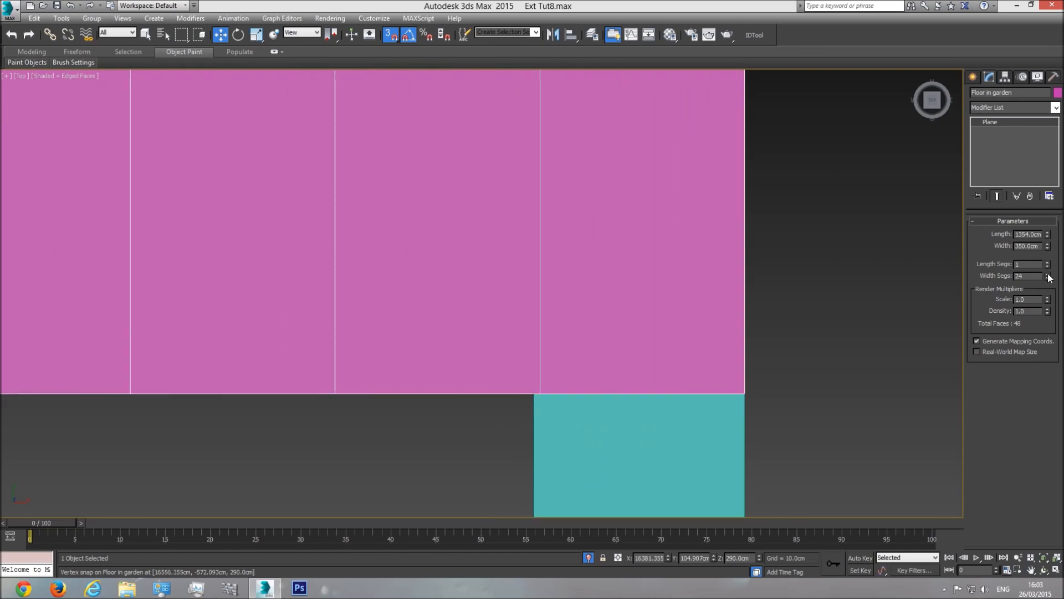
{"action": "left_click", "coordinate": [1048, 278]}
Step: Delete the teal reference box Box005
{"action": "scroll", "coordinate": [542, 421], "scroll_direction": "down", "scroll_amount": 3}
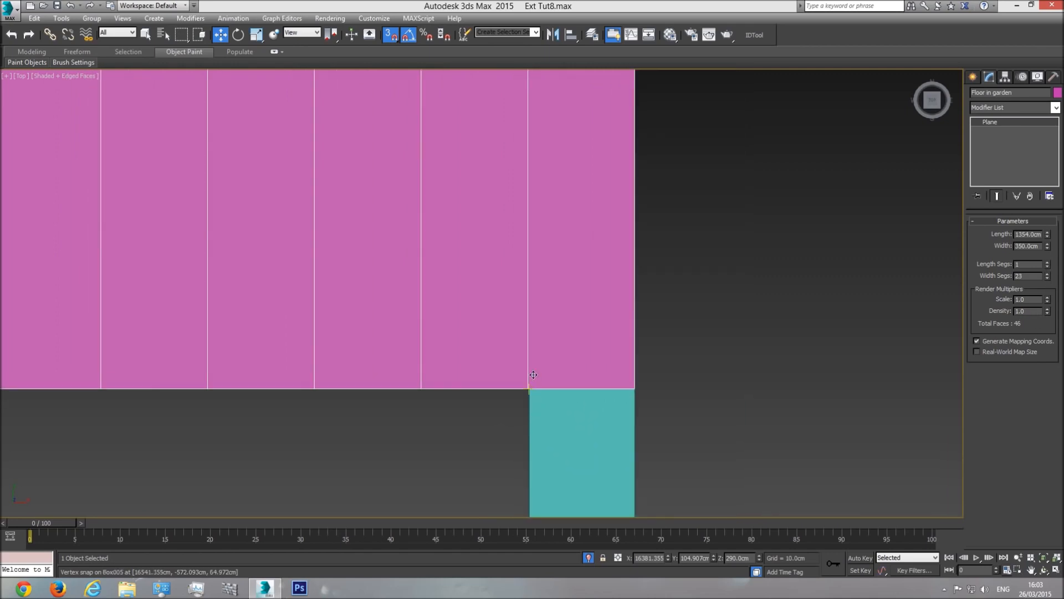
{"action": "left_click", "coordinate": [562, 443]}
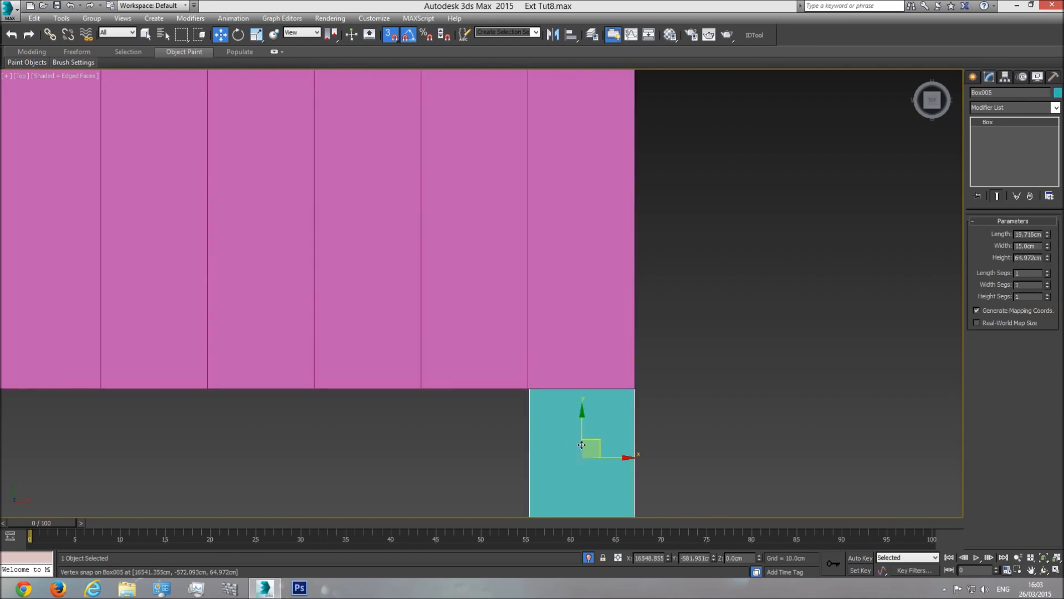
{"action": "key", "text": "Delete"}
Step: Convert the Floor in garden plane to an Editable Poly
{"action": "scroll", "coordinate": [561, 430], "scroll_direction": "down", "scroll_amount": 6}
{"action": "left_click", "coordinate": [527, 281]}
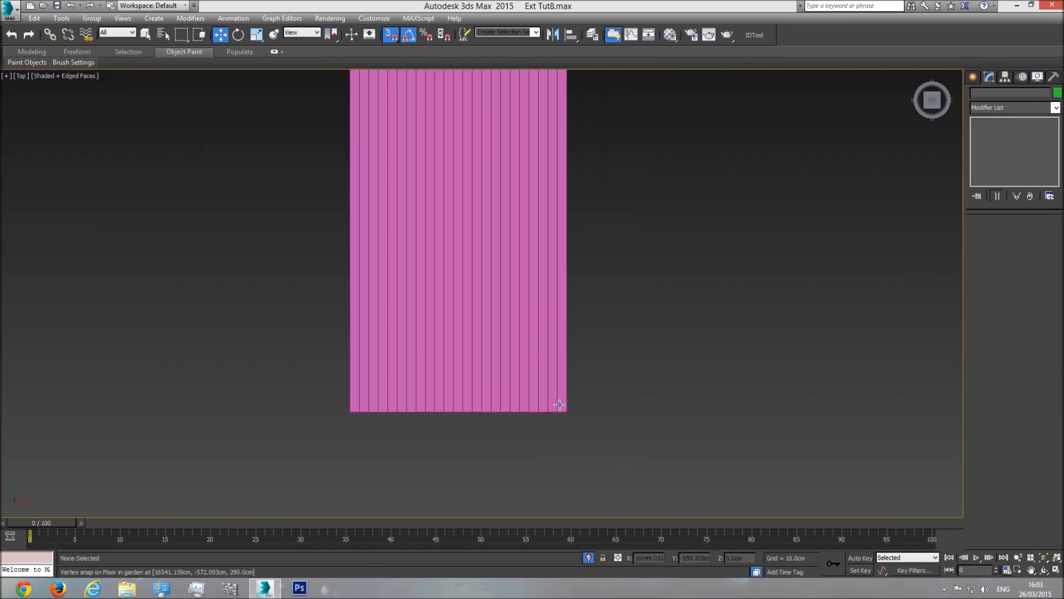
{"action": "right_click", "coordinate": [552, 278]}
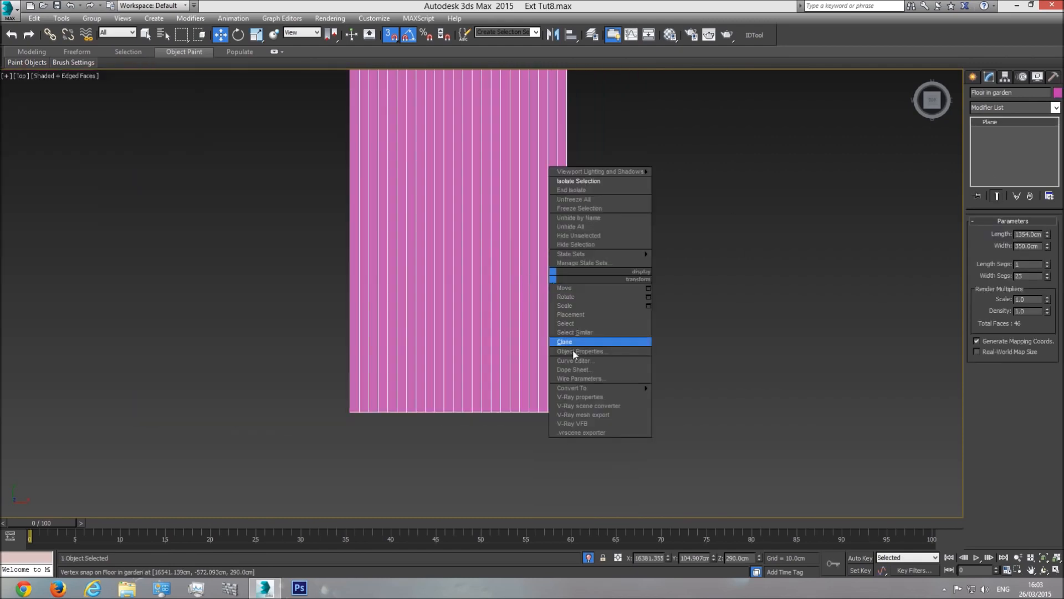
{"action": "mouse_move", "coordinate": [608, 387]}
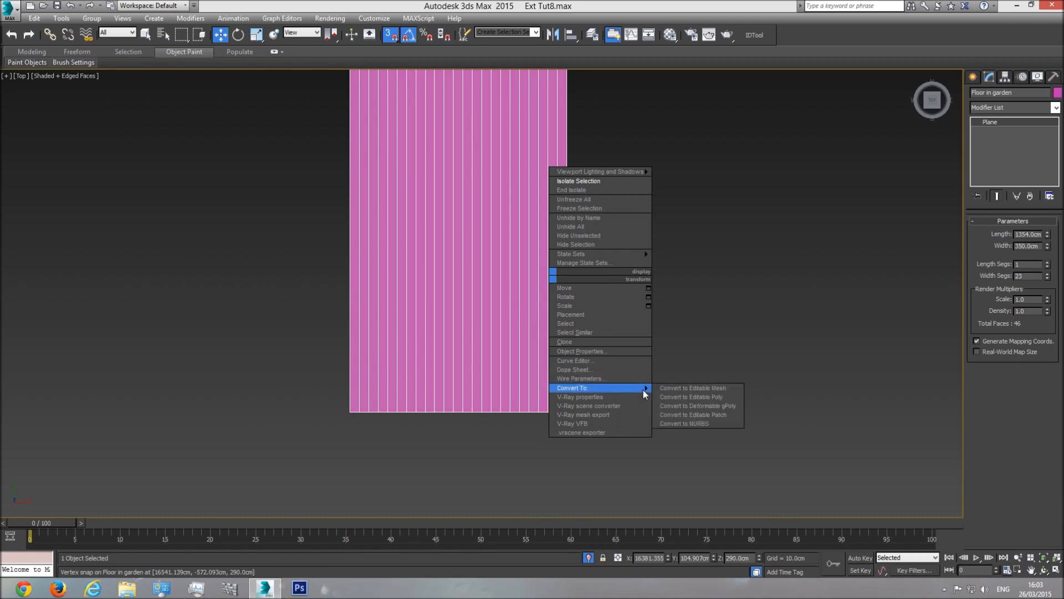
{"action": "left_click", "coordinate": [684, 396]}
Step: In Edge mode, marquee-select the floor's 22 interior plank edges
{"action": "scroll", "coordinate": [621, 364], "scroll_direction": "down", "scroll_amount": 2}
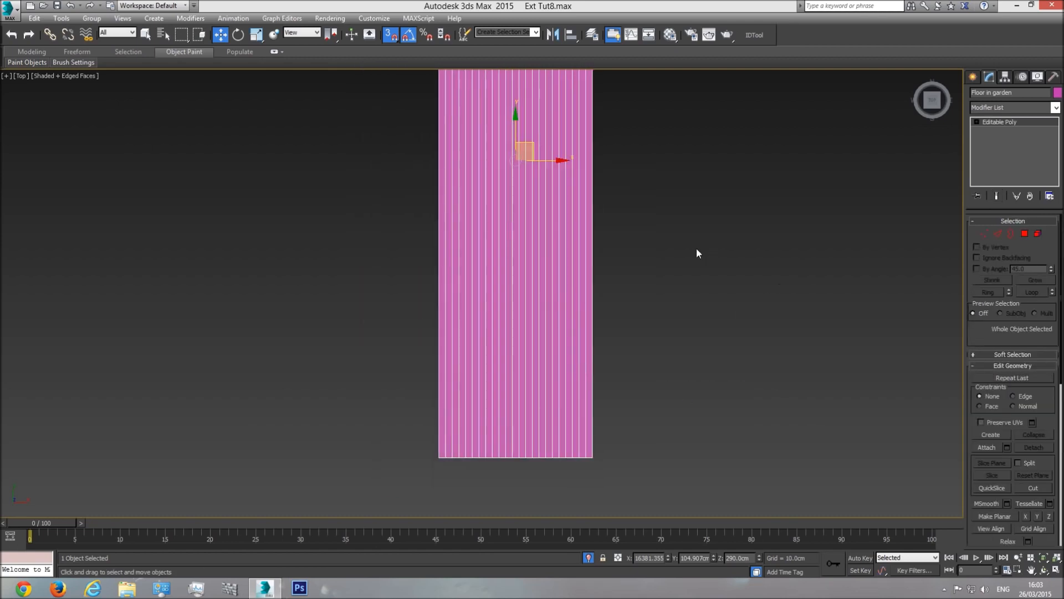
{"action": "left_click", "coordinate": [145, 34]}
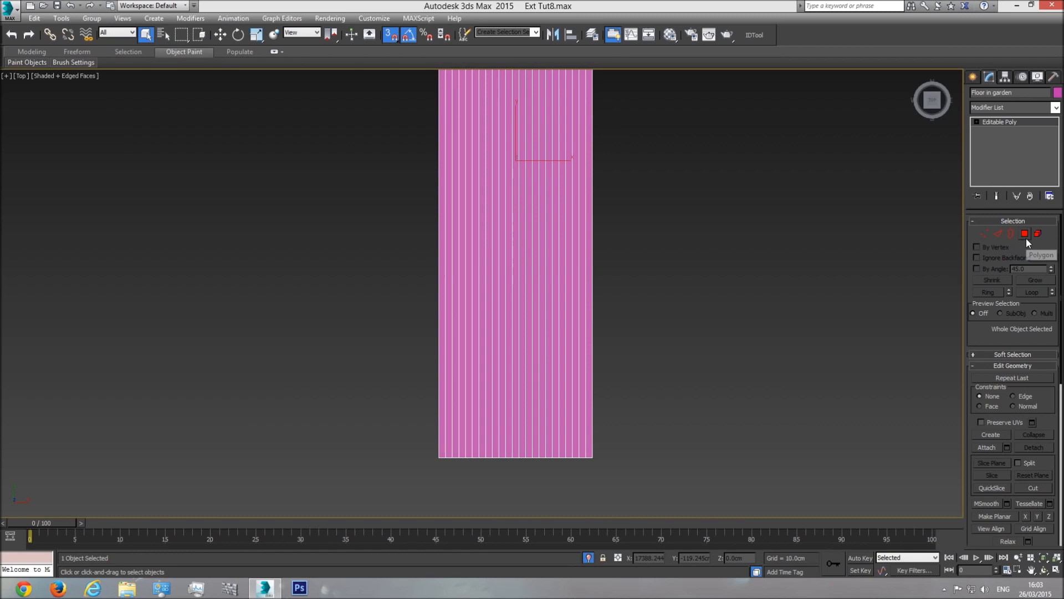
{"action": "left_click", "coordinate": [998, 234]}
{"action": "scroll", "coordinate": [601, 381], "scroll_direction": "up", "scroll_amount": 2}
{"action": "scroll", "coordinate": [602, 382], "scroll_direction": "up", "scroll_amount": 2}
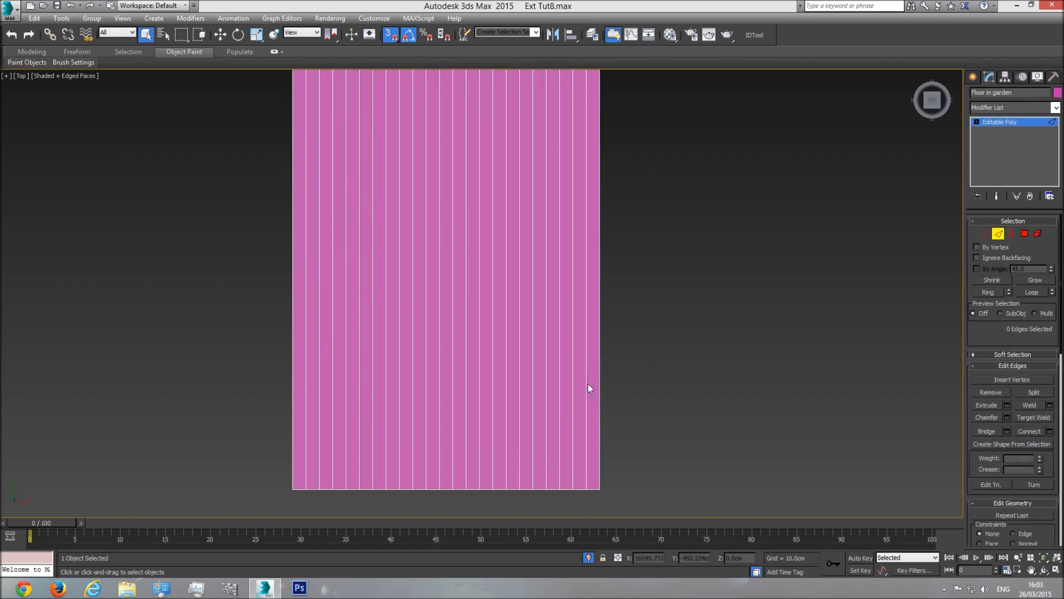
{"action": "left_click_drag", "start_coordinate": [296, 426], "coordinate": [301, 426]}
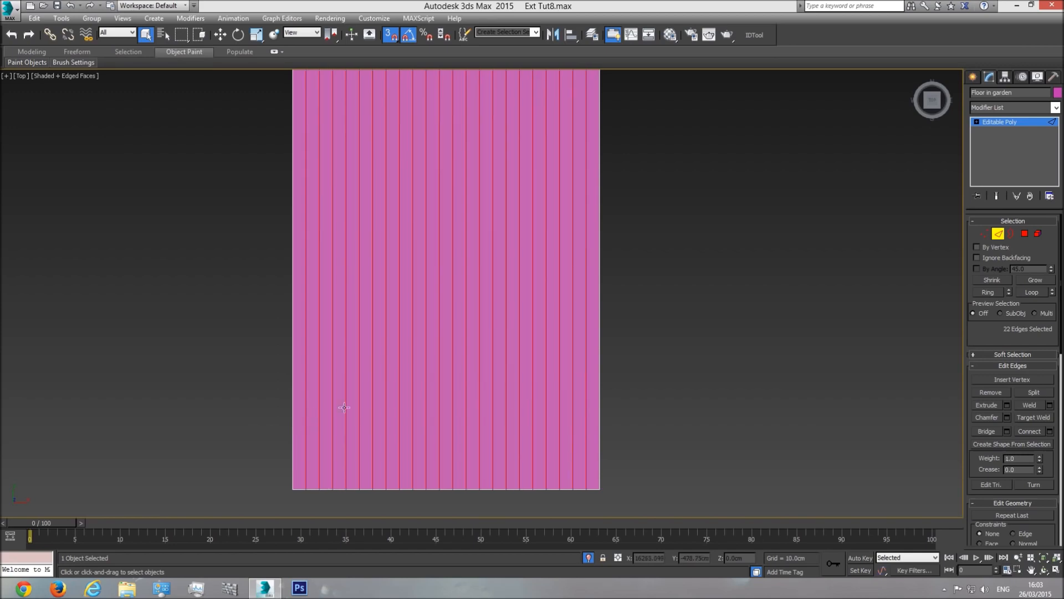
Step: In Perspective view, preview a 0.2 cm chamfer on the selected edges
{"action": "key", "text": "p"}
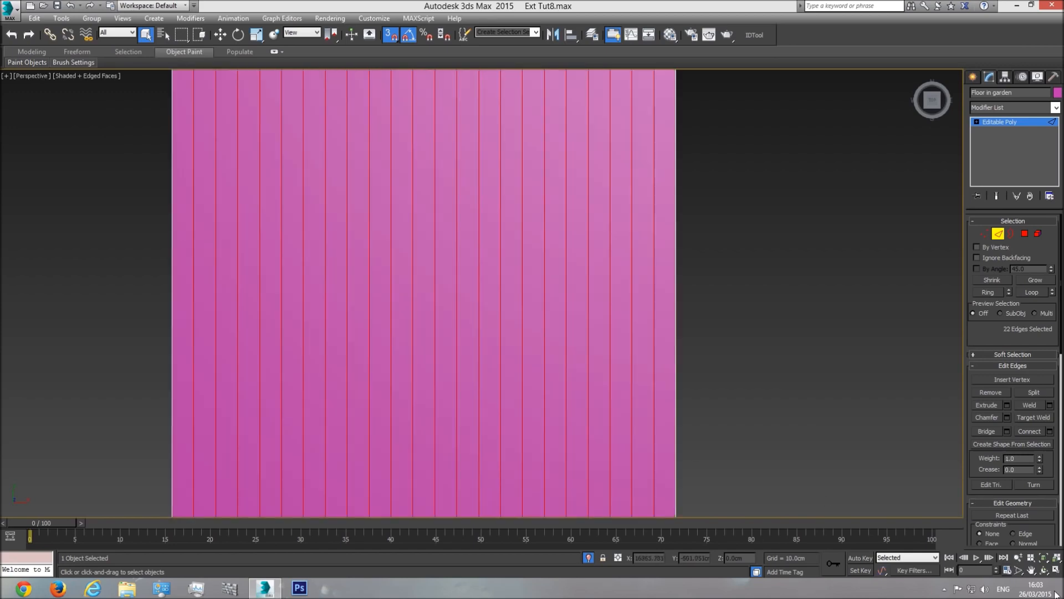
{"action": "key", "text": "z"}
{"action": "left_click", "coordinate": [1045, 571]}
{"action": "left_click_drag", "start_coordinate": [499, 381], "coordinate": [571, 312]}
{"action": "middle_click_drag", "start_coordinate": [582, 388], "coordinate": [533, 350]}
{"action": "scroll", "coordinate": [531, 348], "scroll_direction": "up", "scroll_amount": 4}
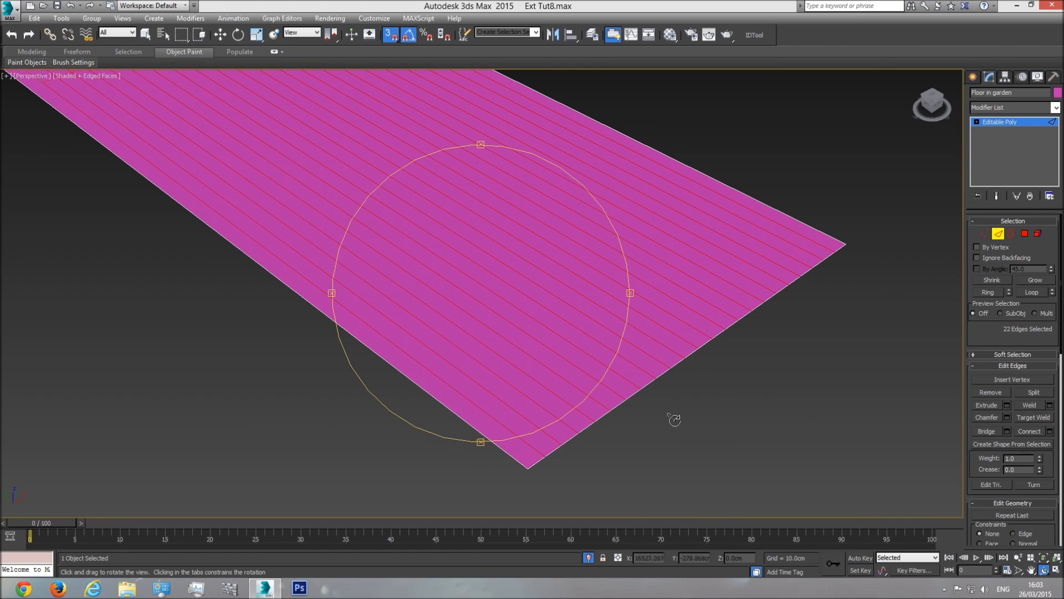
{"action": "left_click", "coordinate": [1007, 418]}
{"action": "left_click_drag", "start_coordinate": [561, 335], "coordinate": [586, 327]}
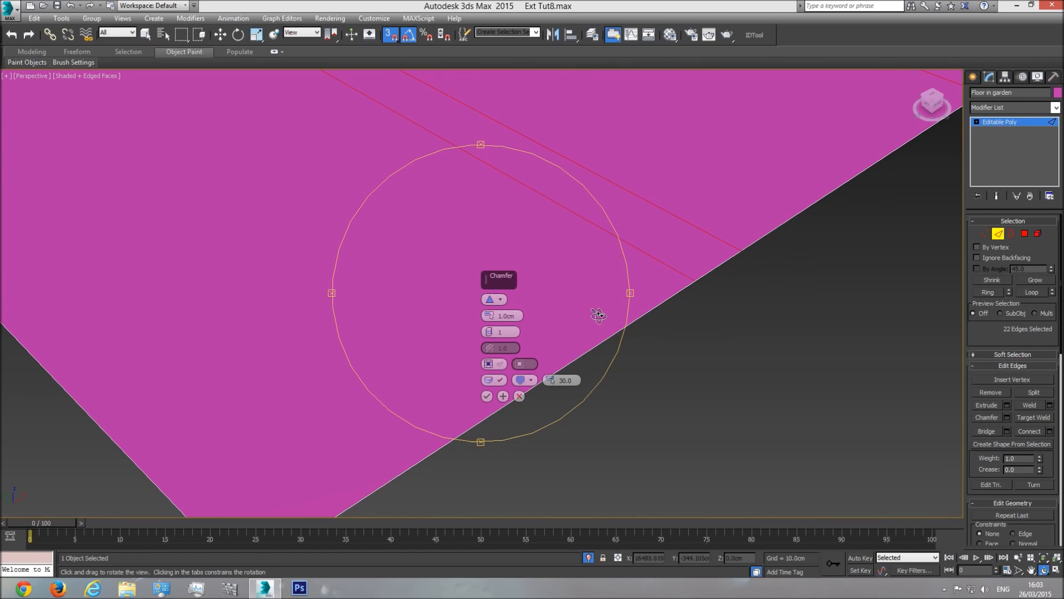
{"action": "key", "text": "Return"}
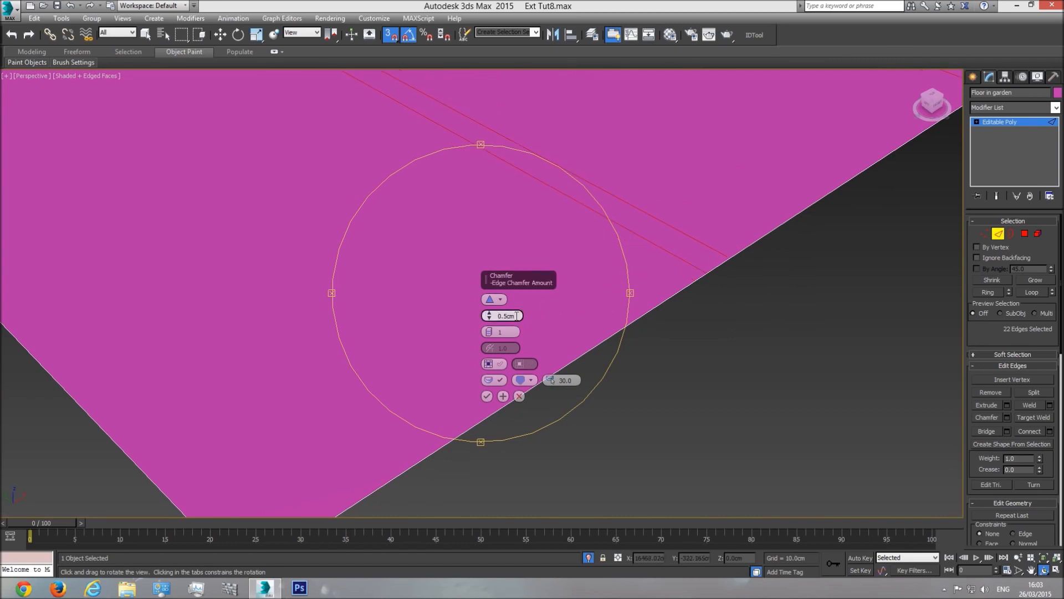
{"action": "key", "text": "Return"}
{"action": "type", "text": "2"}
{"action": "key", "text": "Return"}
Step: Apply the 0.2 cm chamfer and return to the Top view
{"action": "left_click", "coordinate": [487, 397]}
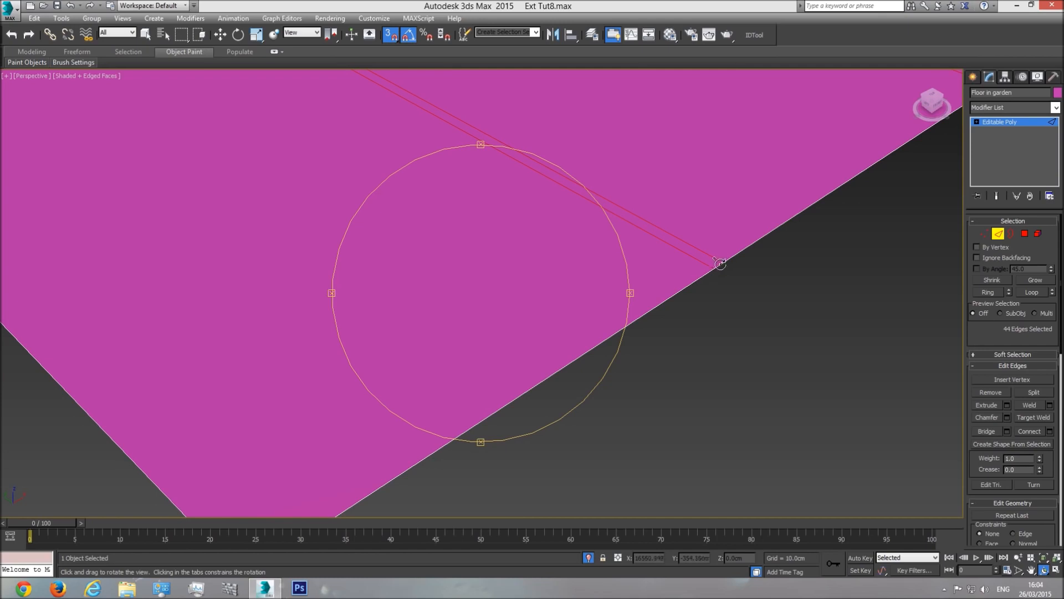
{"action": "left_click_drag", "start_coordinate": [715, 265], "coordinate": [535, 326]}
{"action": "key", "text": "t"}
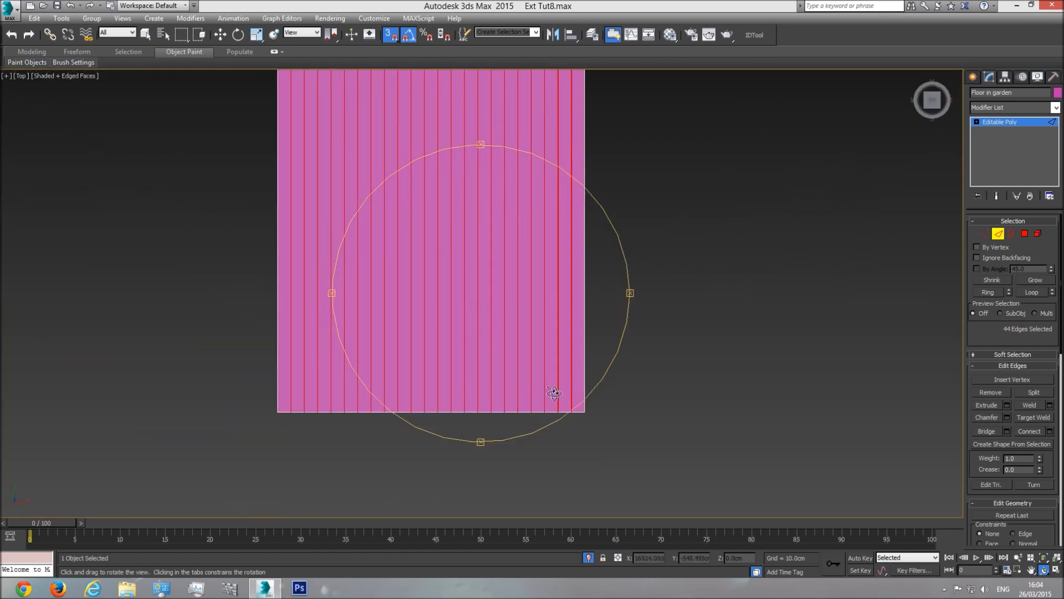
{"action": "scroll", "coordinate": [603, 425], "scroll_direction": "up", "scroll_amount": 6}
{"action": "scroll", "coordinate": [571, 339], "scroll_direction": "down", "scroll_amount": 6}
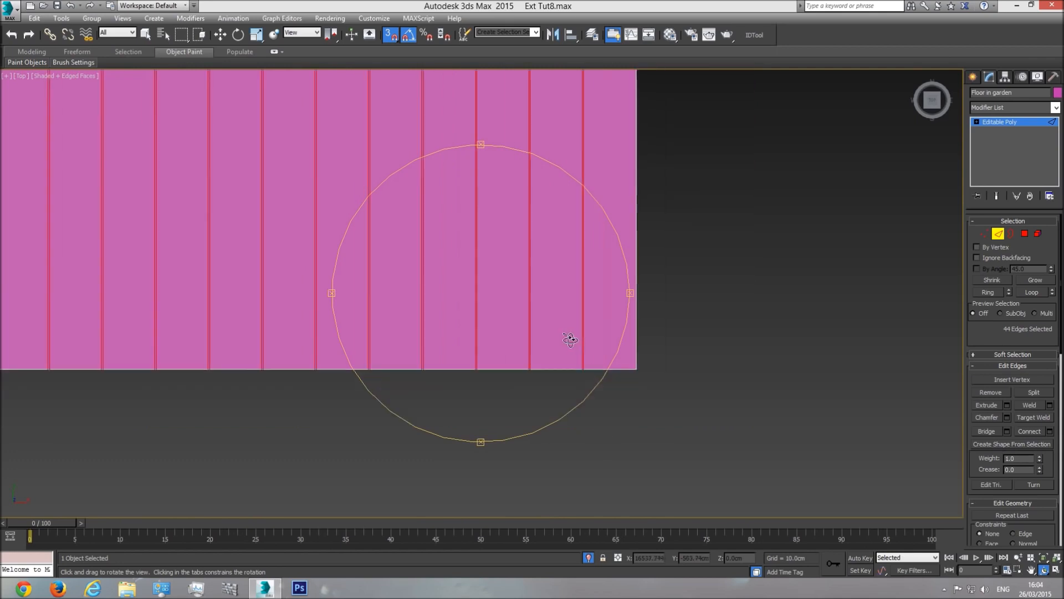
Step: In Polygon mode, select all floor polygons, deselect the planks one by one, then clear the selection
{"action": "left_click", "coordinate": [1025, 233]}
{"action": "scroll", "coordinate": [598, 426], "scroll_direction": "down", "scroll_amount": 4}
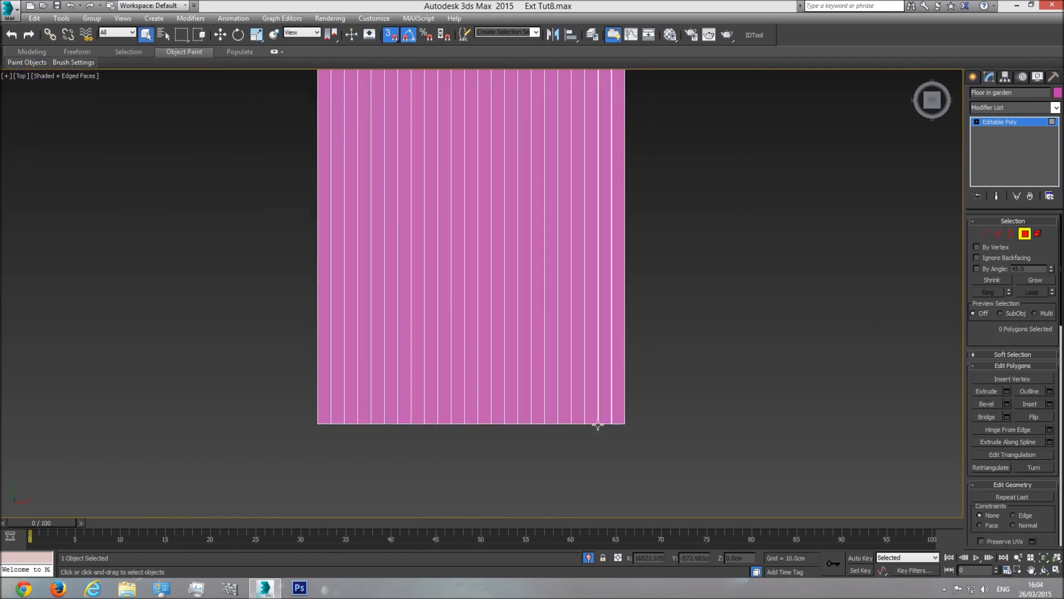
{"action": "left_click_drag", "start_coordinate": [328, 373], "coordinate": [327, 374]}
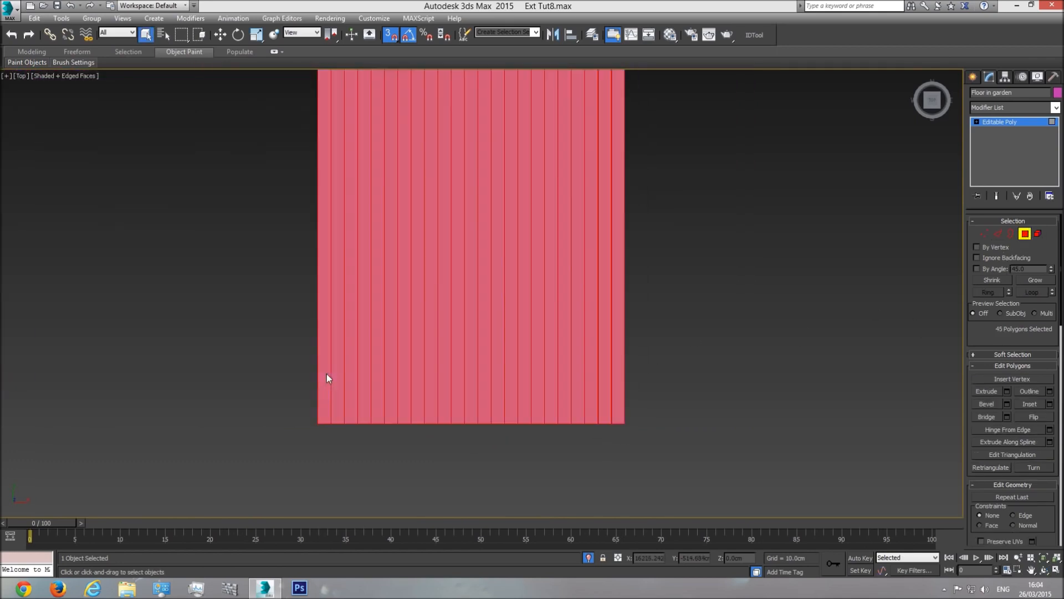
{"action": "left_click", "coordinate": [329, 407], "text": "alt"}
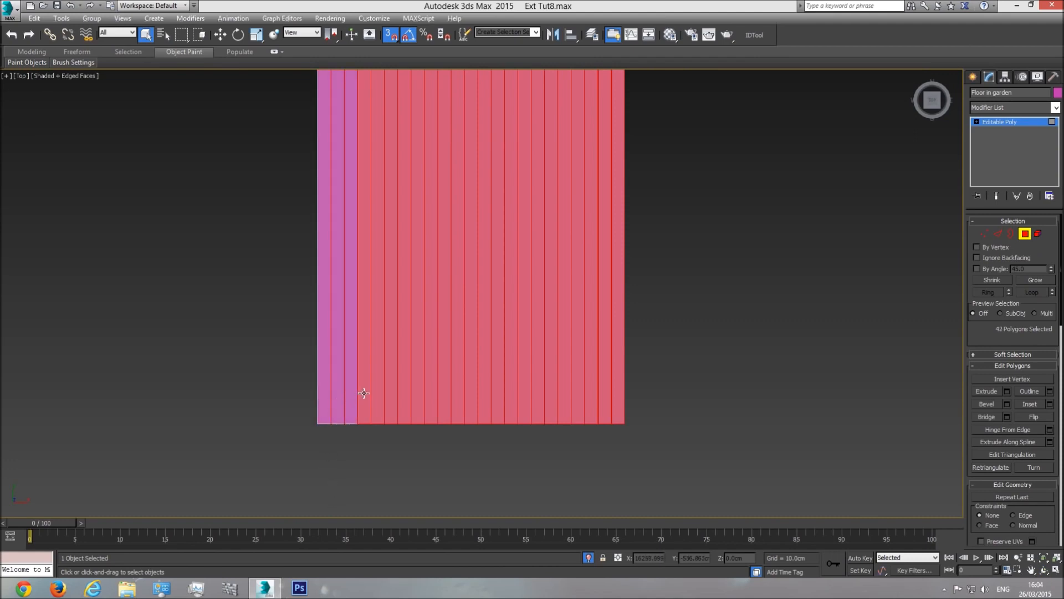
{"action": "left_click", "coordinate": [431, 390], "text": "alt"}
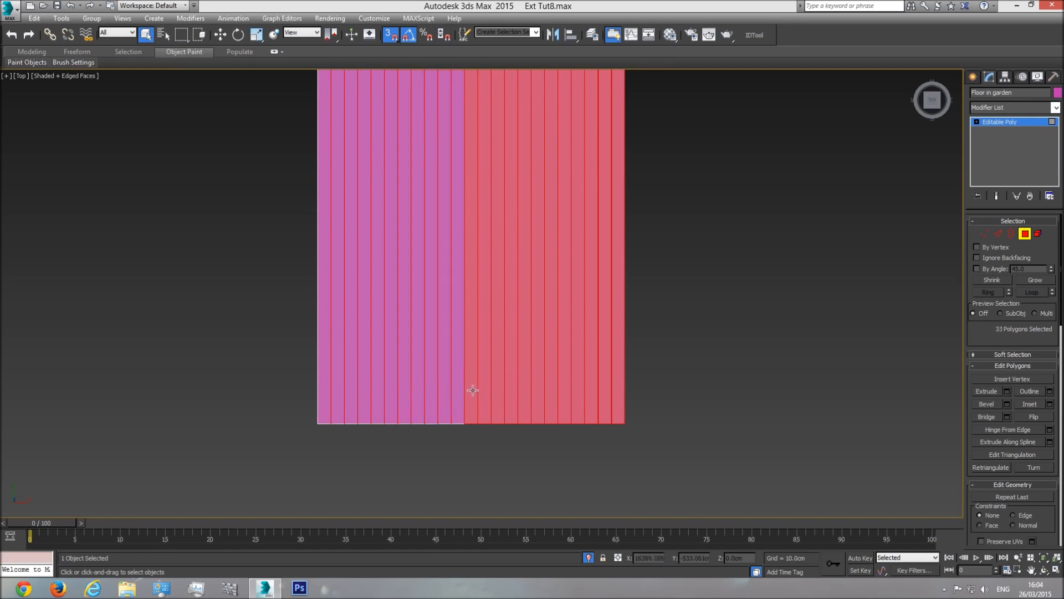
{"action": "scroll", "coordinate": [466, 413], "scroll_direction": "up", "scroll_amount": 6}
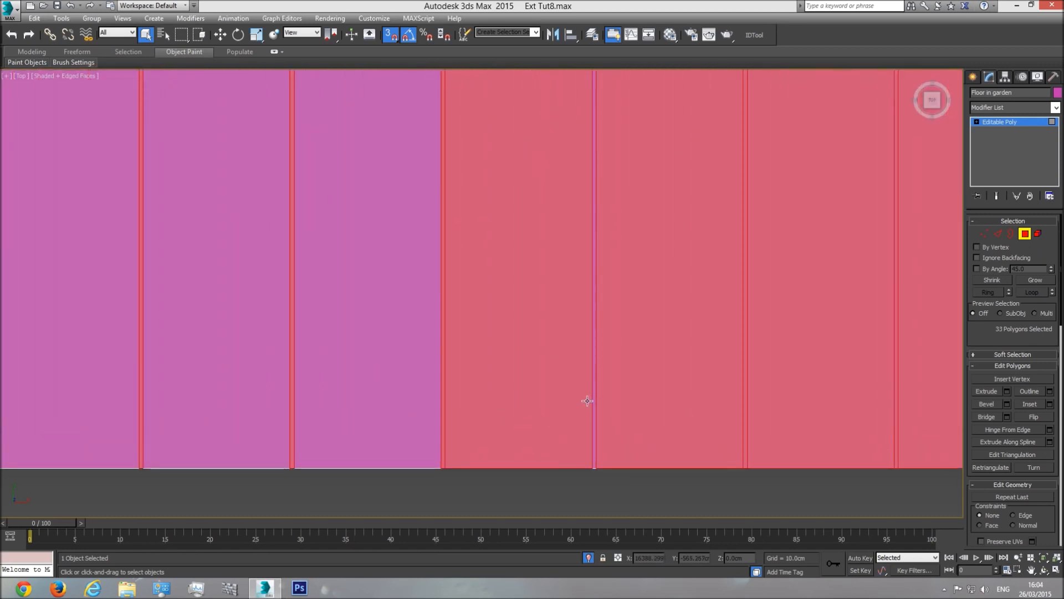
{"action": "left_click", "coordinate": [542, 366], "text": "alt"}
{"action": "left_click", "coordinate": [620, 359], "text": "alt"}
{"action": "left_click", "coordinate": [776, 355], "text": "alt"}
{"action": "scroll", "coordinate": [499, 399], "scroll_direction": "down", "scroll_amount": 3}
{"action": "left_click", "coordinate": [539, 366], "text": "alt"}
{"action": "left_click", "coordinate": [594, 360], "text": "alt"}
{"action": "left_click", "coordinate": [661, 356], "text": "alt"}
{"action": "left_click", "coordinate": [752, 355], "text": "alt"}
{"action": "left_click", "coordinate": [803, 350], "text": "alt"}
{"action": "middle_click_drag", "start_coordinate": [701, 382], "coordinate": [440, 386]}
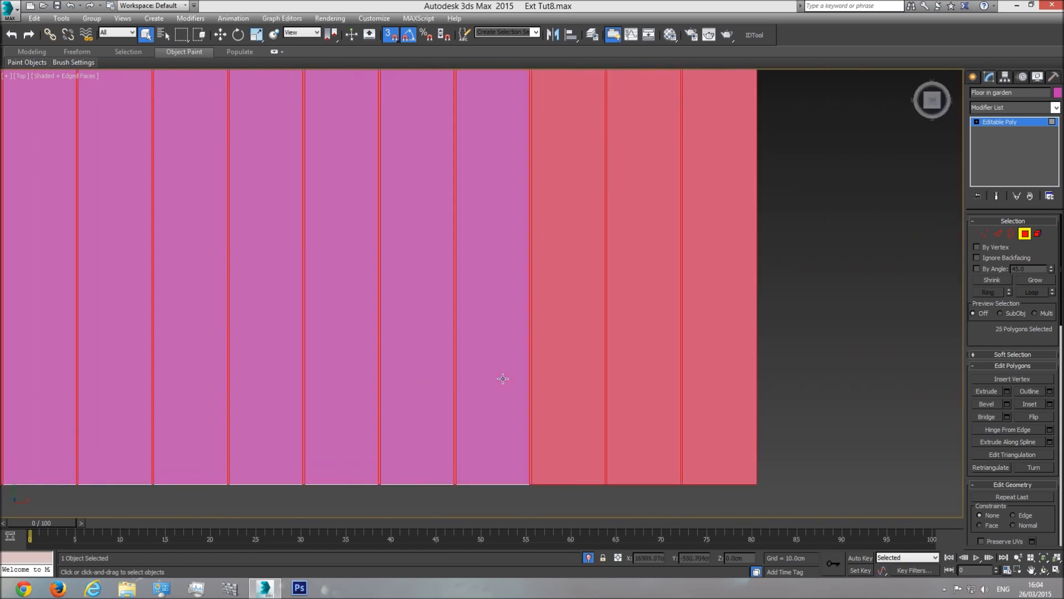
{"action": "left_click", "coordinate": [646, 358], "text": "alt"}
{"action": "left_click", "coordinate": [720, 351], "text": "alt"}
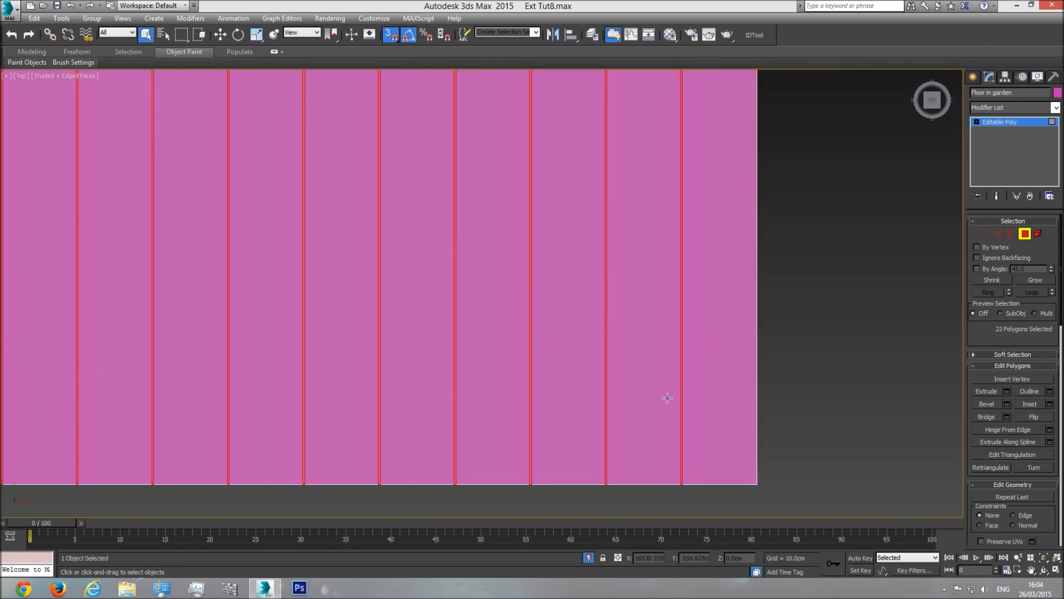
{"action": "key", "text": "ctrl+d"}
Step: Orbit the Perspective view to see the separated deck boards at an angle
{"action": "scroll", "coordinate": [682, 468], "scroll_direction": "up", "scroll_amount": 4}
{"action": "scroll", "coordinate": [672, 458], "scroll_direction": "down", "scroll_amount": 7}
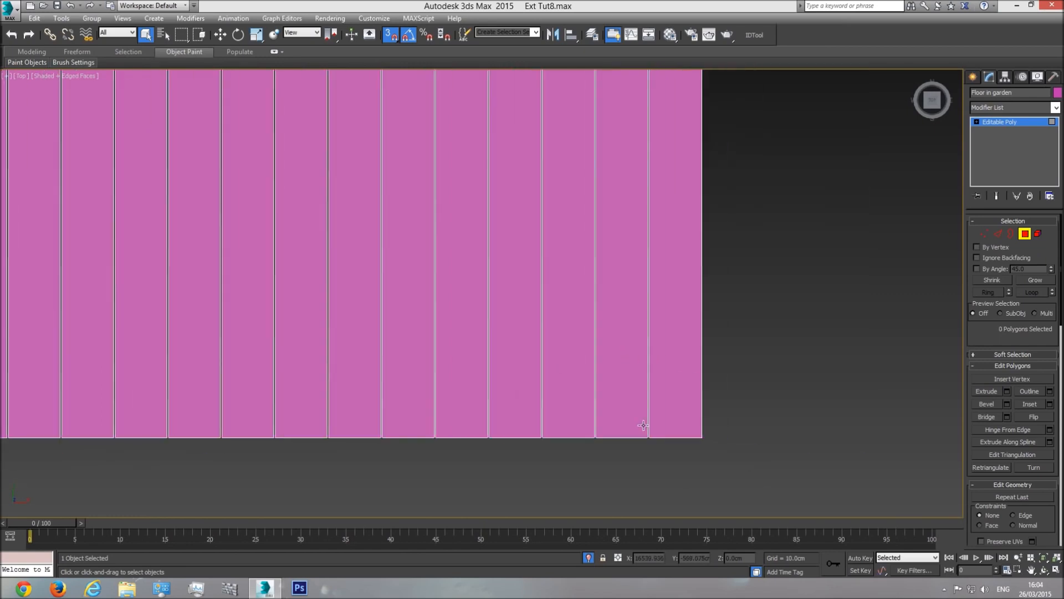
{"action": "key", "text": "p"}
{"action": "left_click", "coordinate": [1044, 570]}
{"action": "left_click_drag", "start_coordinate": [516, 313], "coordinate": [551, 361]}
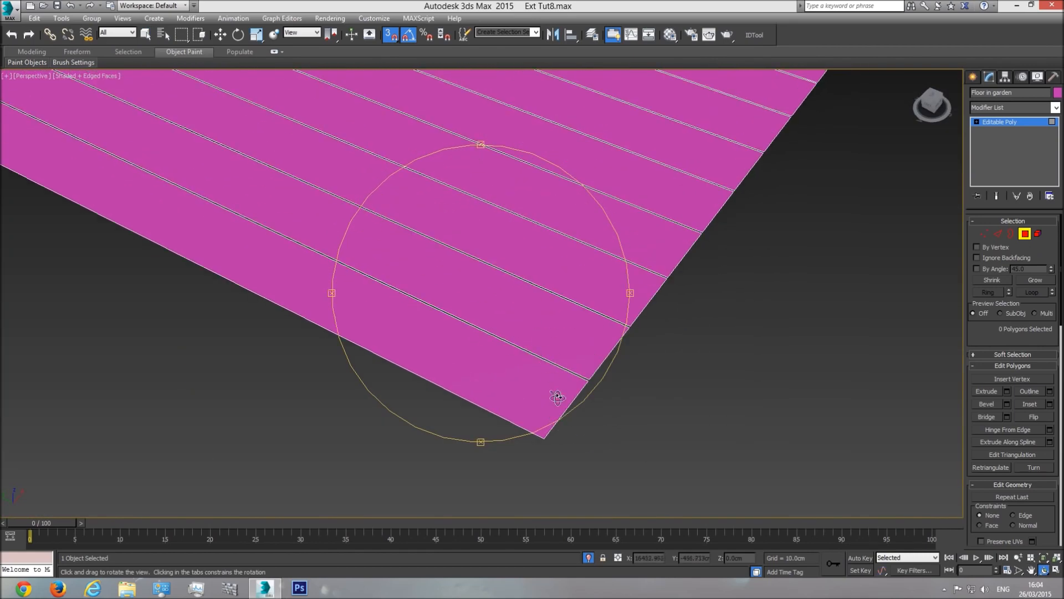
Step: Add a Shell modifier to the Floor in garden deck
{"action": "left_click", "coordinate": [1045, 123]}
{"action": "left_click", "coordinate": [1056, 108]}
{"action": "left_click_drag", "start_coordinate": [1057, 147], "coordinate": [1058, 450]}
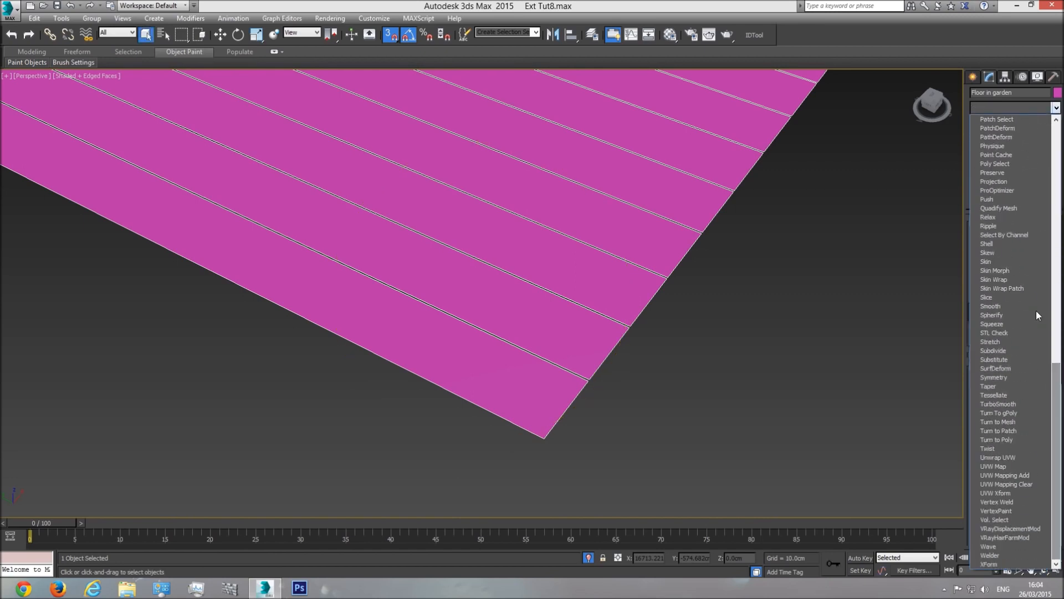
{"action": "left_click", "coordinate": [993, 244]}
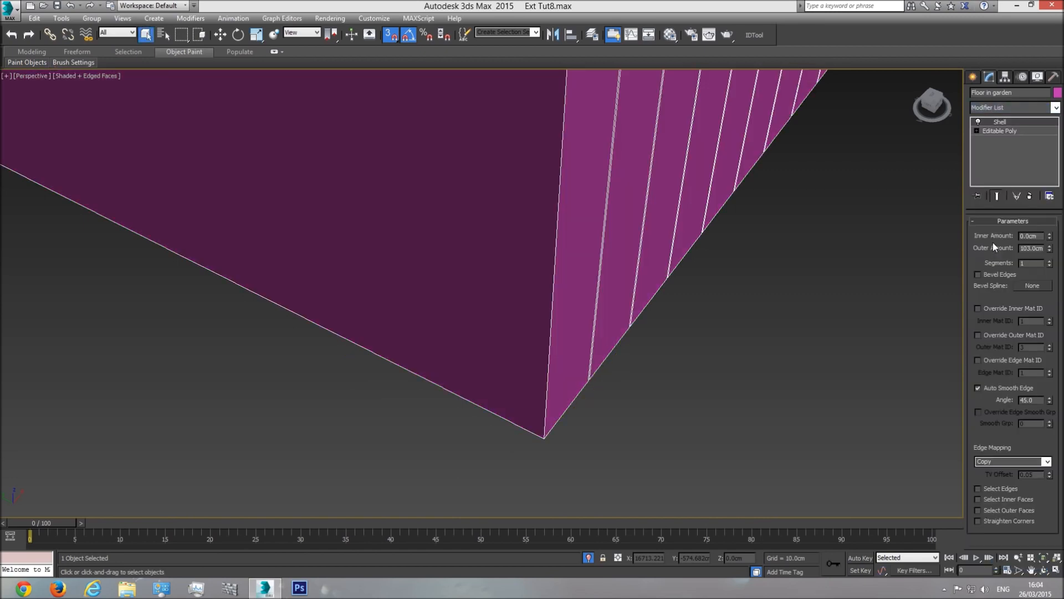
{"action": "scroll", "coordinate": [614, 379], "scroll_direction": "down", "scroll_amount": 3}
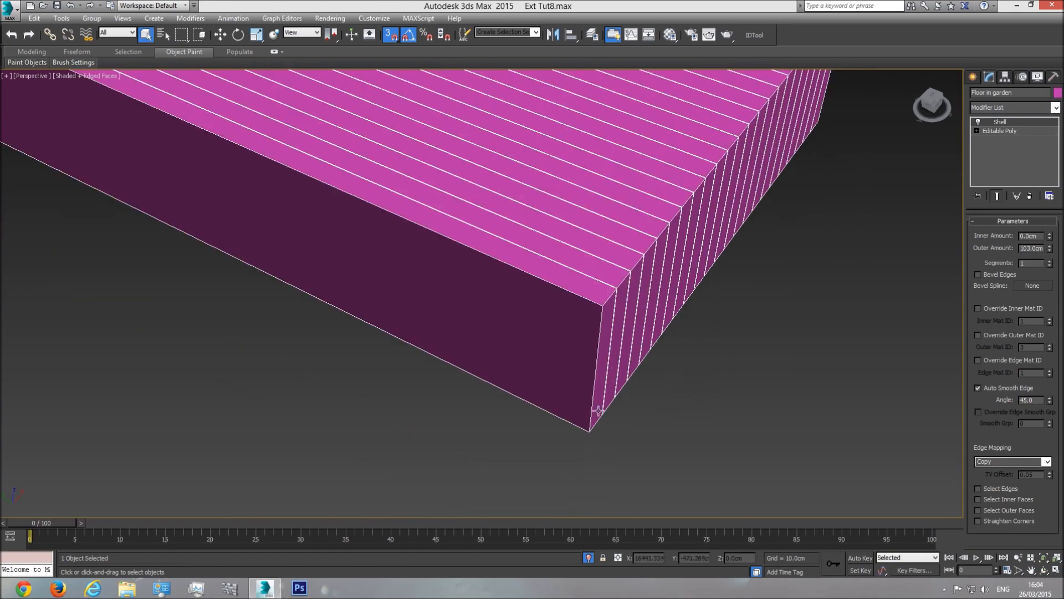
Step: Set the Shell's Outer Amount to 0 and Inner Amount to 10 cm
{"action": "double_click", "coordinate": [1031, 248]}
{"action": "type", "text": "0"}
{"action": "key", "text": "Return"}
{"action": "double_click", "coordinate": [1032, 236]}
{"action": "type", "text": "5"}
{"action": "key", "text": "Return"}
{"action": "scroll", "coordinate": [625, 444], "scroll_direction": "up", "scroll_amount": 2}
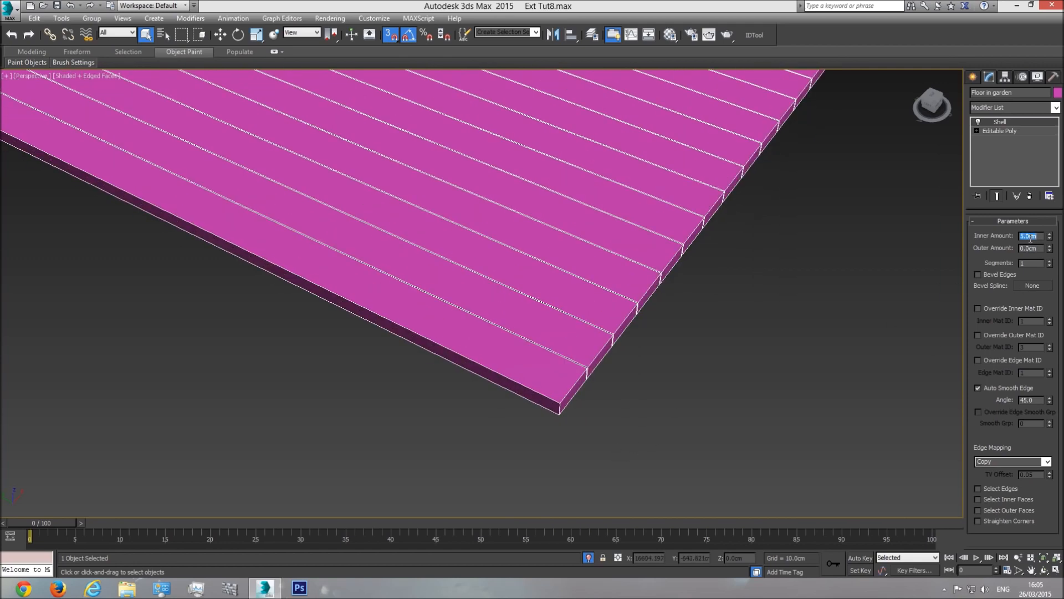
{"action": "type", "text": "10"}
{"action": "key", "text": "Return"}
{"action": "scroll", "coordinate": [605, 383], "scroll_direction": "up", "scroll_amount": 4}
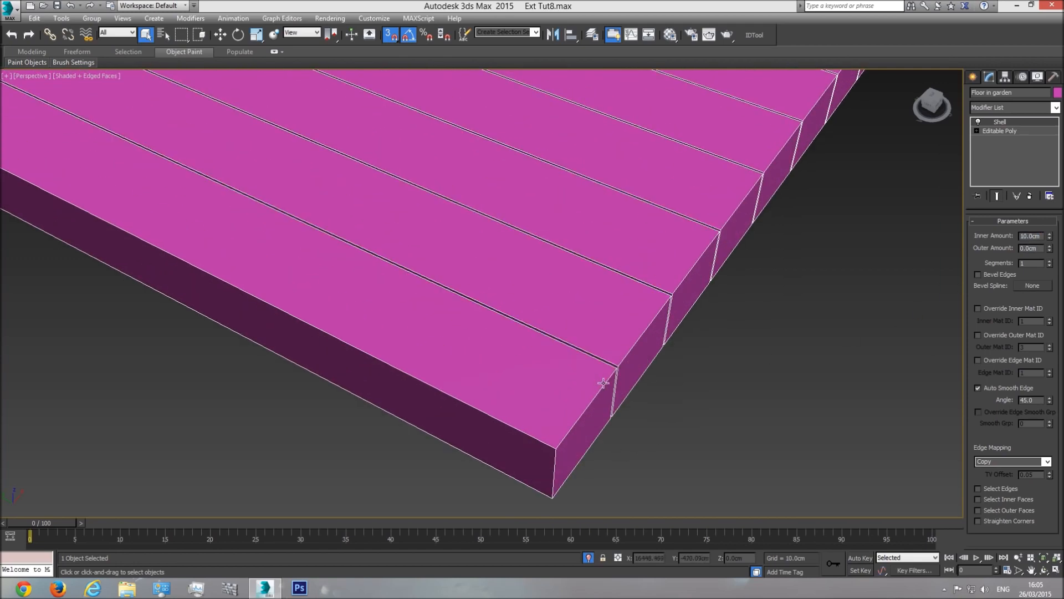
{"action": "scroll", "coordinate": [609, 379], "scroll_direction": "down", "scroll_amount": 5}
Step: Collapse the shelled deck to an Editable Poly
{"action": "right_click", "coordinate": [630, 317]}
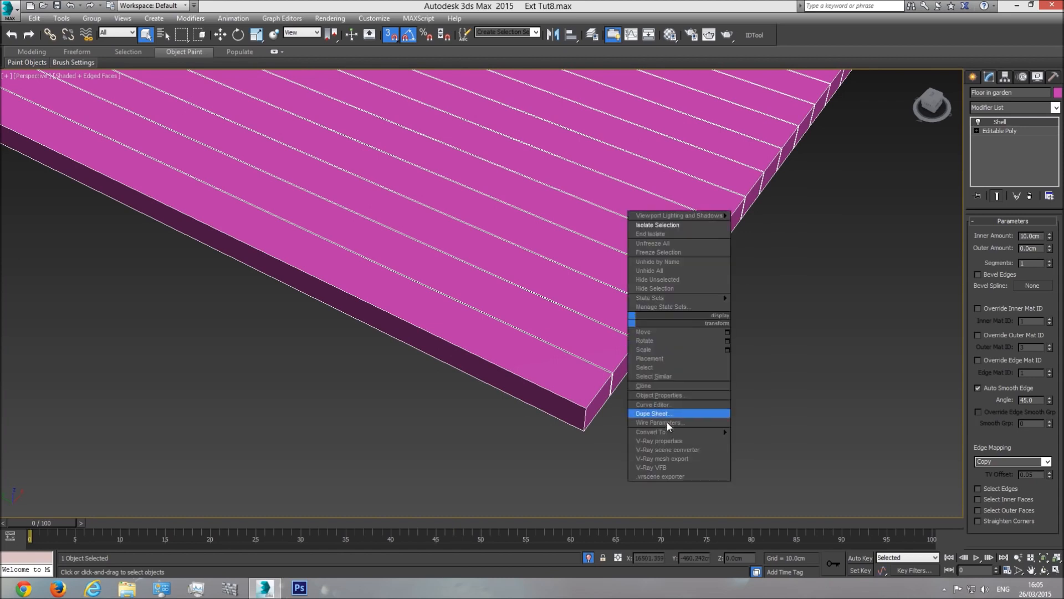
{"action": "mouse_move", "coordinate": [712, 432]}
{"action": "left_click", "coordinate": [770, 441]}
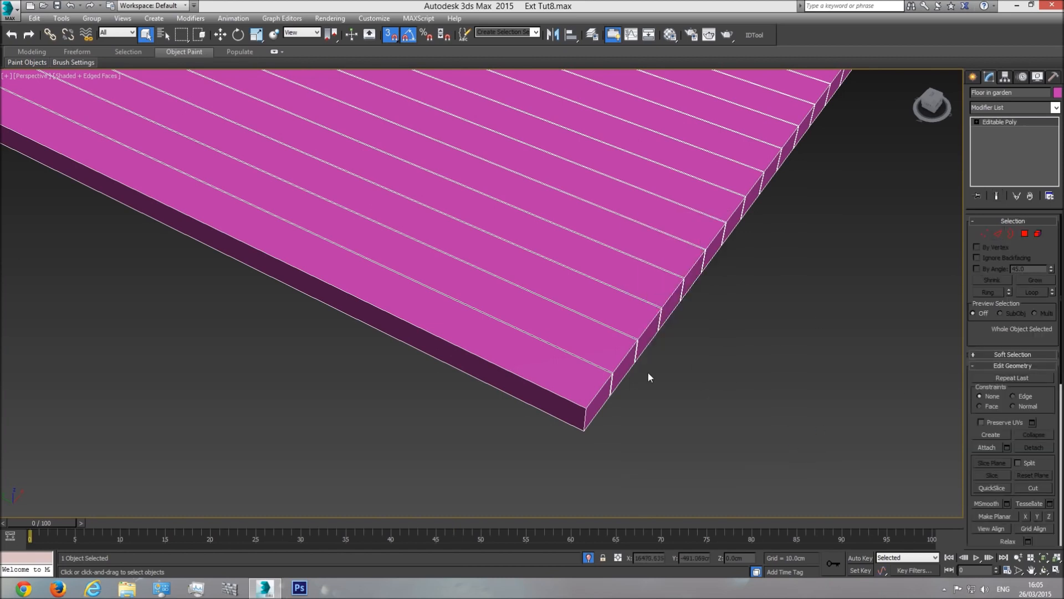
Step: In Edge mode, box-select all edges of the deck boards
{"action": "scroll", "coordinate": [583, 375], "scroll_direction": "up", "scroll_amount": 3}
{"action": "scroll", "coordinate": [940, 258], "scroll_direction": "down", "scroll_amount": 1}
{"action": "left_click", "coordinate": [998, 234]}
{"action": "scroll", "coordinate": [751, 333], "scroll_direction": "down", "scroll_amount": 10}
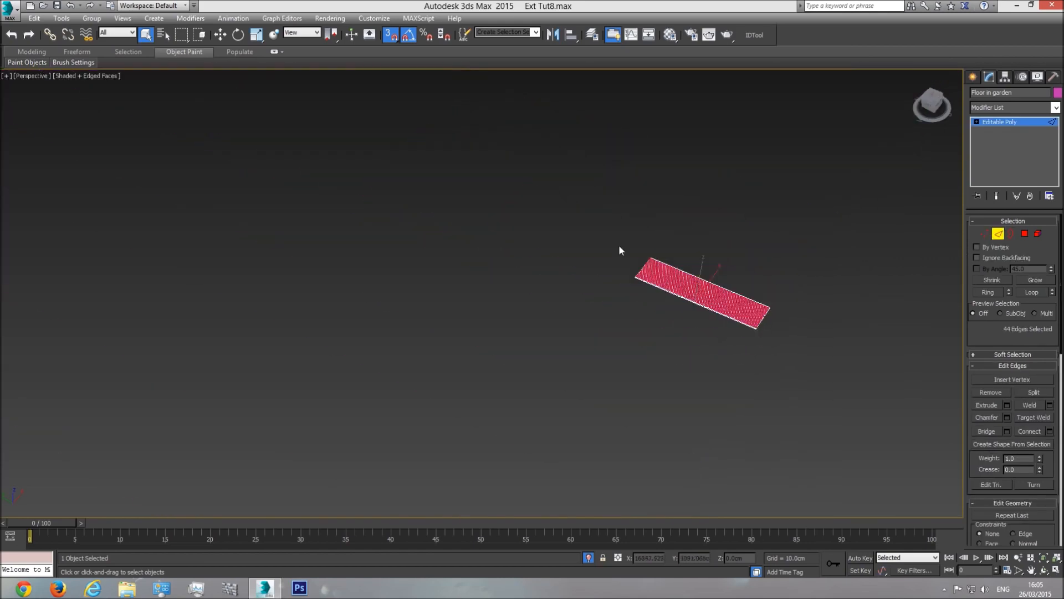
{"action": "scroll", "coordinate": [581, 245], "scroll_direction": "up", "scroll_amount": 4}
{"action": "left_click_drag", "start_coordinate": [404, 159], "coordinate": [839, 444]}
{"action": "scroll", "coordinate": [738, 349], "scroll_direction": "up", "scroll_amount": 5}
{"action": "scroll", "coordinate": [723, 327], "scroll_direction": "up", "scroll_amount": 2}
{"action": "middle_click_drag", "start_coordinate": [744, 411], "coordinate": [682, 321]}
{"action": "scroll", "coordinate": [649, 382], "scroll_direction": "up", "scroll_amount": 3}
{"action": "middle_click_drag", "start_coordinate": [649, 383], "coordinate": [643, 345]}
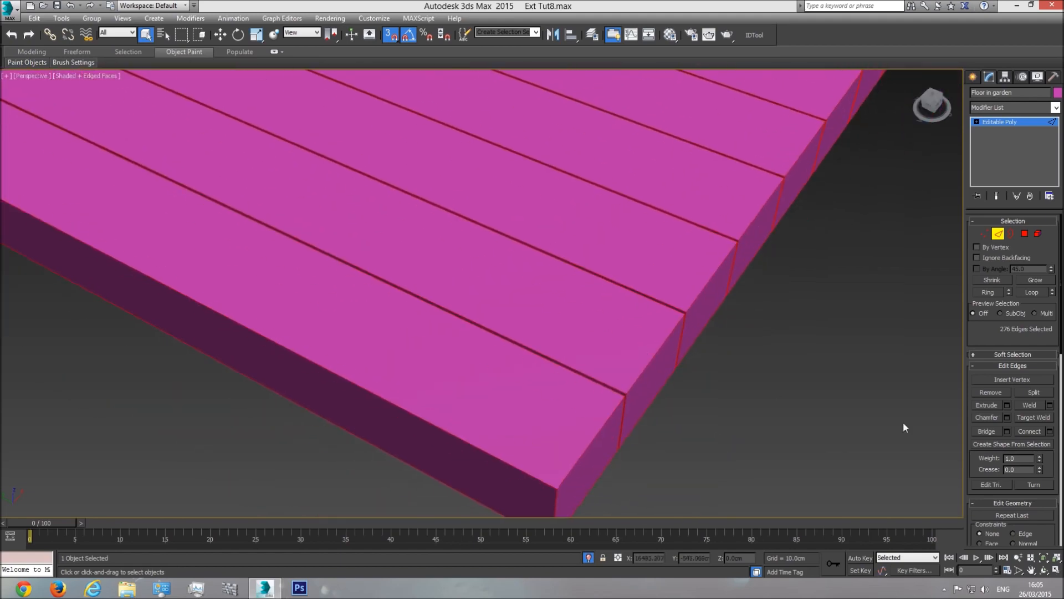
Step: Chamfer the selected edges by 0.5 cm and deselect the floor
{"action": "left_click", "coordinate": [1009, 418]}
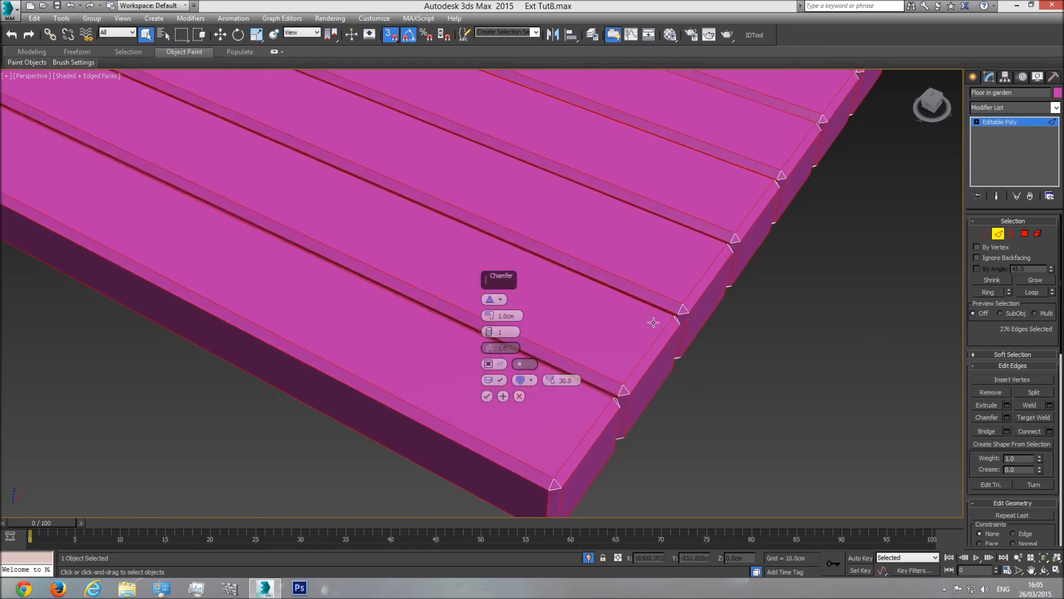
{"action": "scroll", "coordinate": [591, 299], "scroll_direction": "down", "scroll_amount": 2}
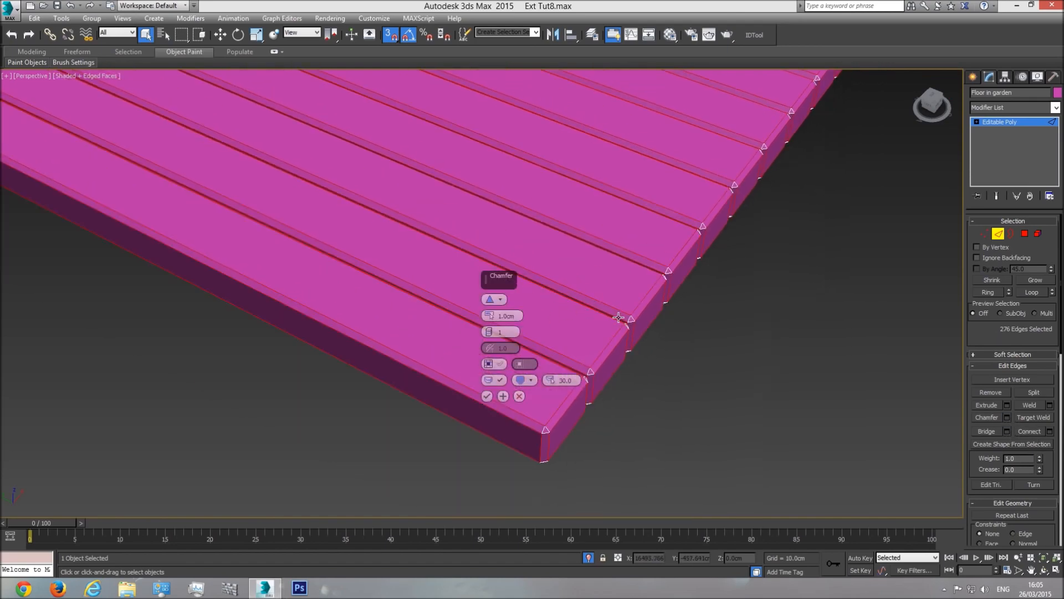
{"action": "scroll", "coordinate": [621, 311], "scroll_direction": "up", "scroll_amount": 2}
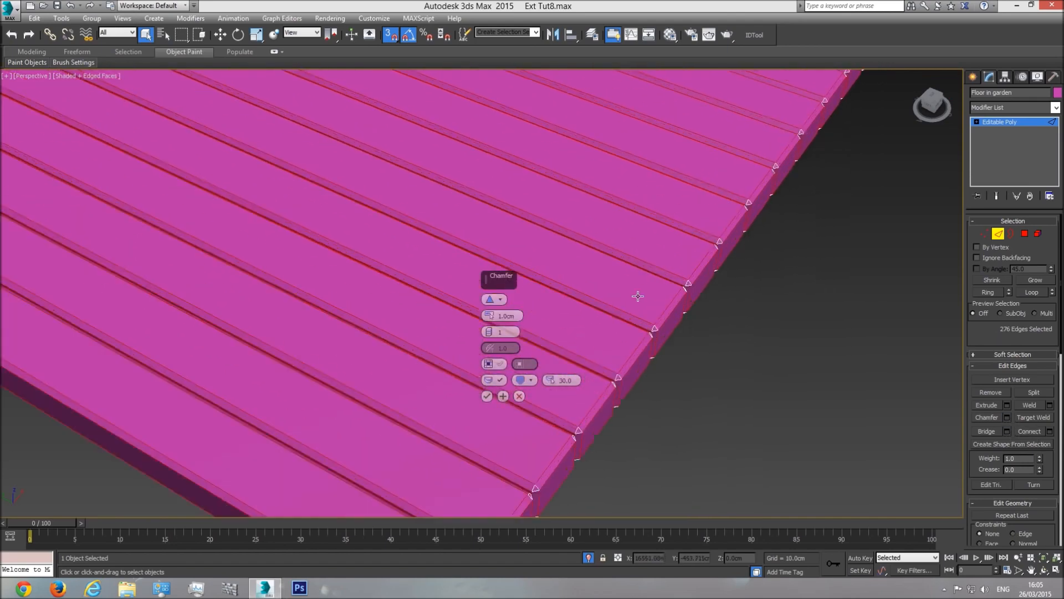
{"action": "scroll", "coordinate": [638, 296], "scroll_direction": "up", "scroll_amount": 2}
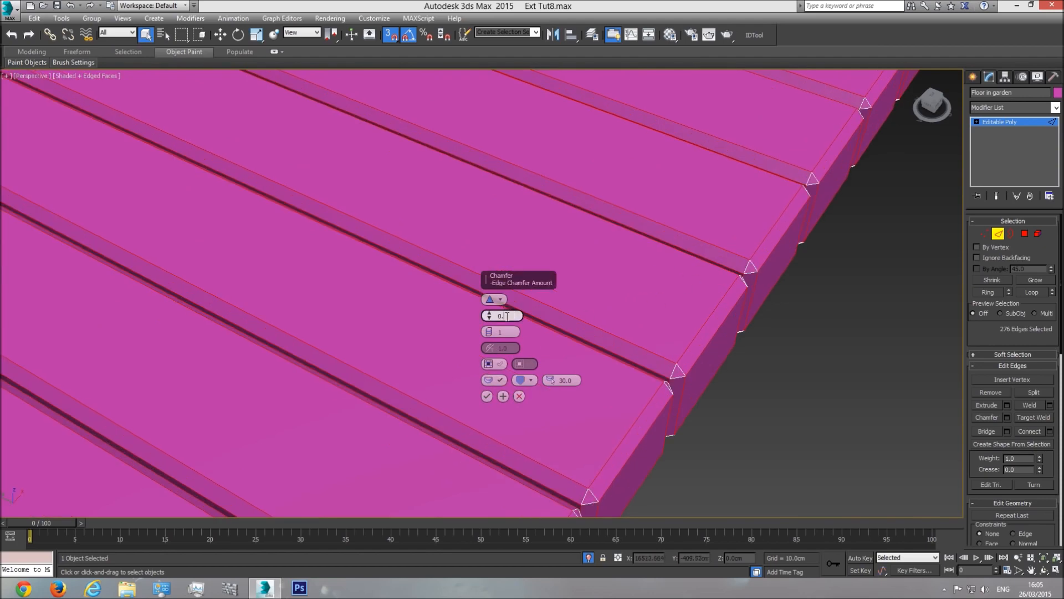
{"action": "key", "text": "Return"}
{"action": "left_click", "coordinate": [487, 396]}
{"action": "left_click", "coordinate": [829, 311]}
{"action": "scroll", "coordinate": [631, 325], "scroll_direction": "down", "scroll_amount": 4}
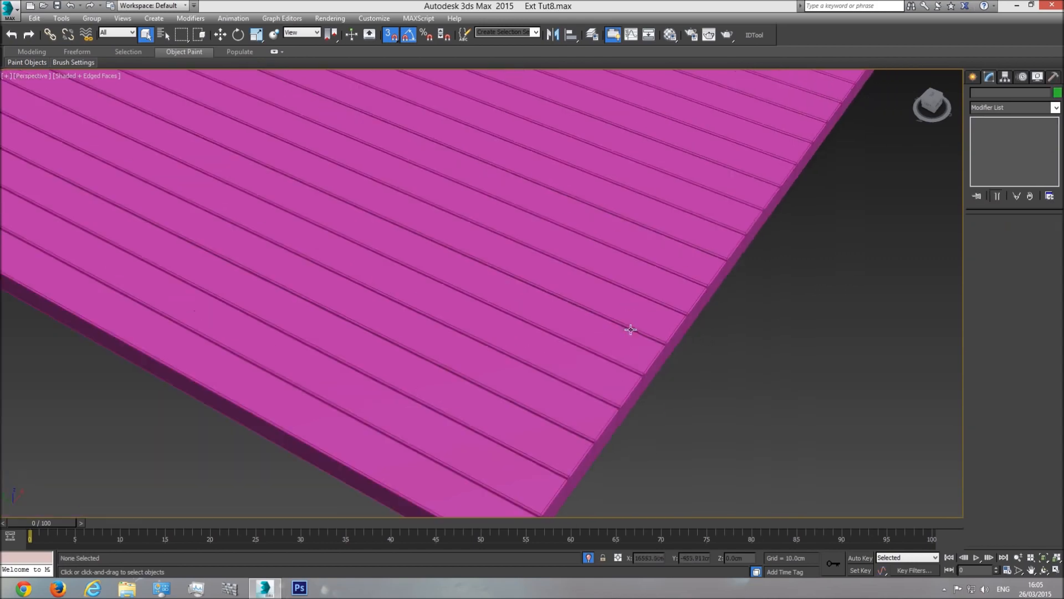
Step: Turn off Isolate Selection and orbit to view the deck under the overhang
{"action": "left_click", "coordinate": [1044, 570]}
{"action": "left_click_drag", "start_coordinate": [485, 344], "coordinate": [492, 404]}
{"action": "left_click", "coordinate": [587, 556]}
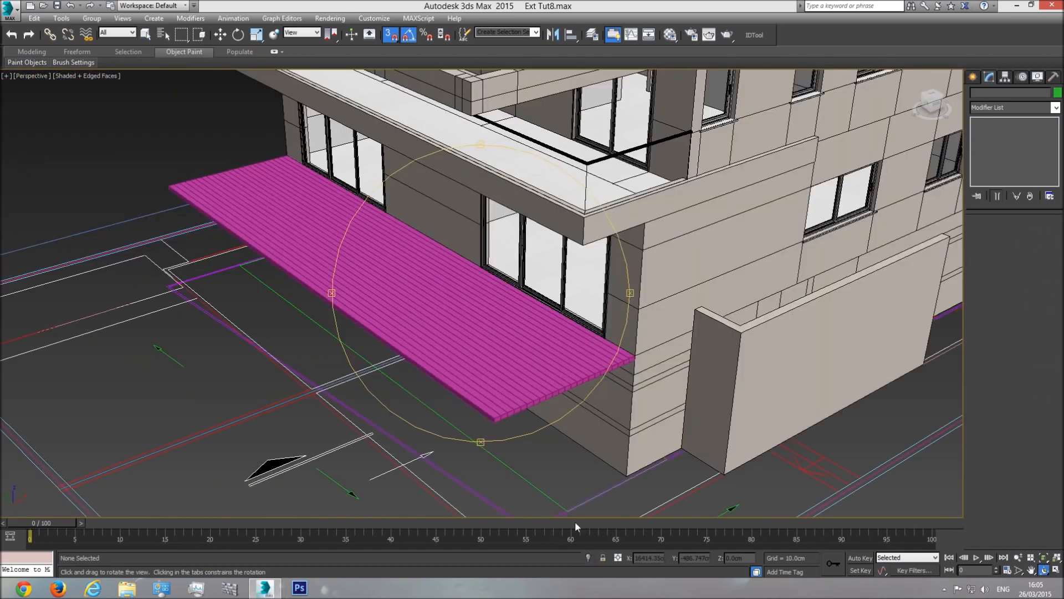
{"action": "left_click_drag", "start_coordinate": [499, 357], "coordinate": [582, 312]}
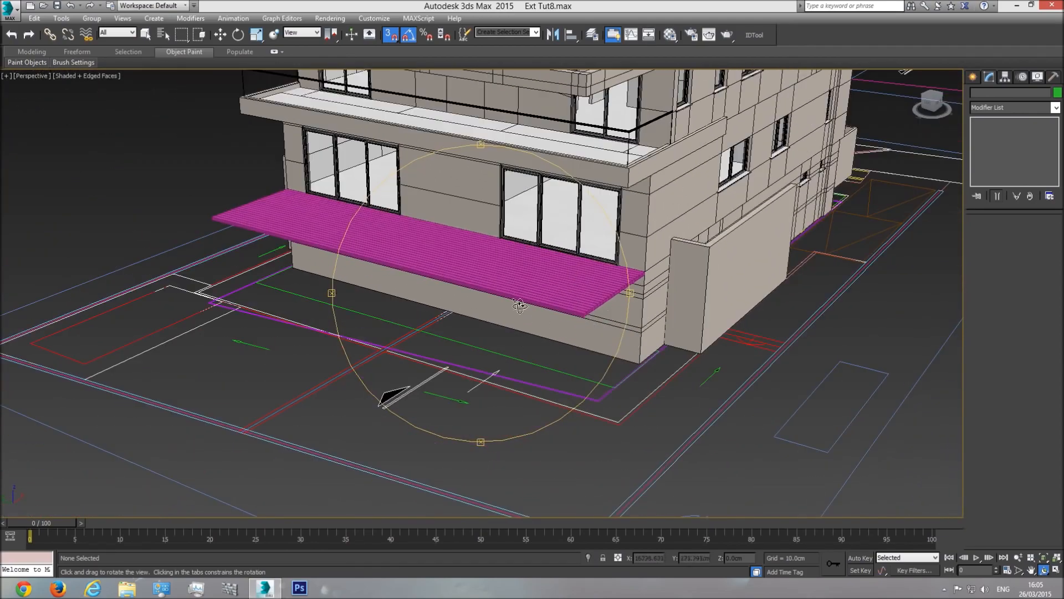
{"action": "scroll", "coordinate": [527, 304], "scroll_direction": "up", "scroll_amount": 3}
{"action": "middle_click_drag", "start_coordinate": [506, 311], "coordinate": [478, 342]}
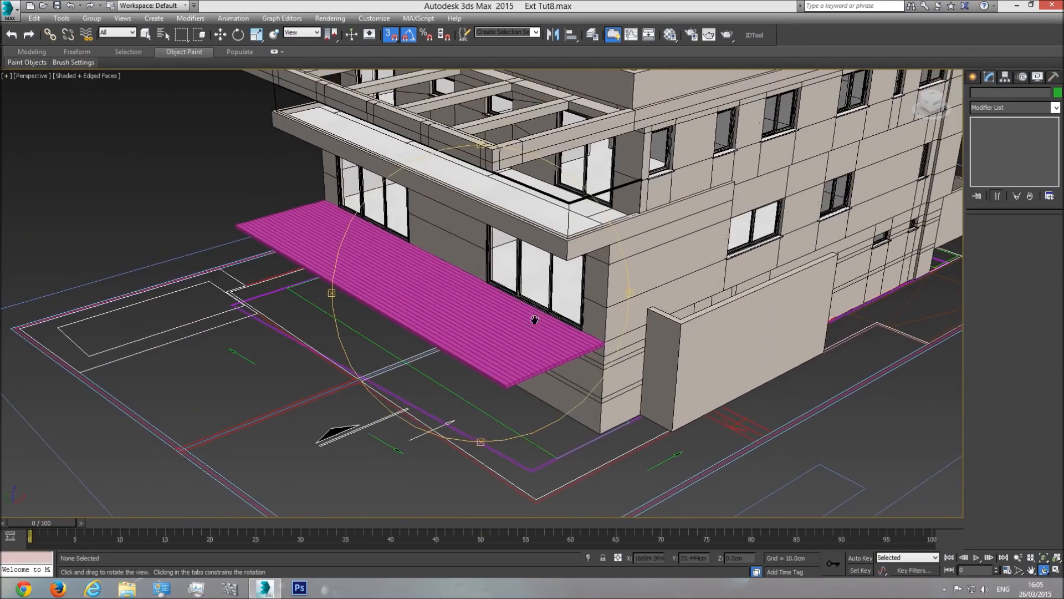
{"action": "scroll", "coordinate": [538, 327], "scroll_direction": "up", "scroll_amount": 3}
{"action": "key", "text": "q"}
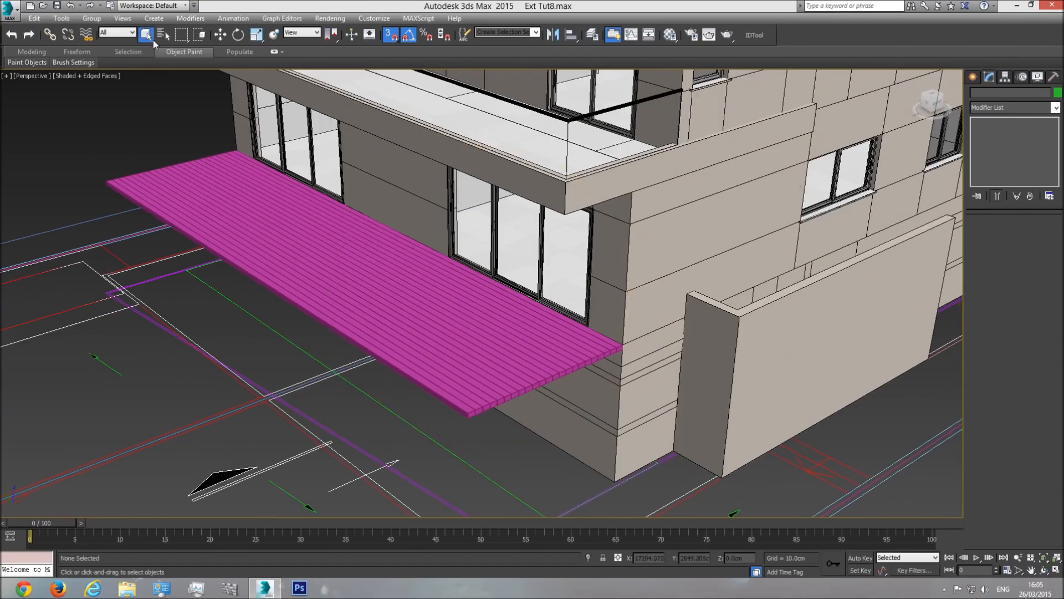
Step: Select and deselect the deck, then switch to a new Chrome tab
{"action": "scroll", "coordinate": [373, 306], "scroll_direction": "down", "scroll_amount": 5}
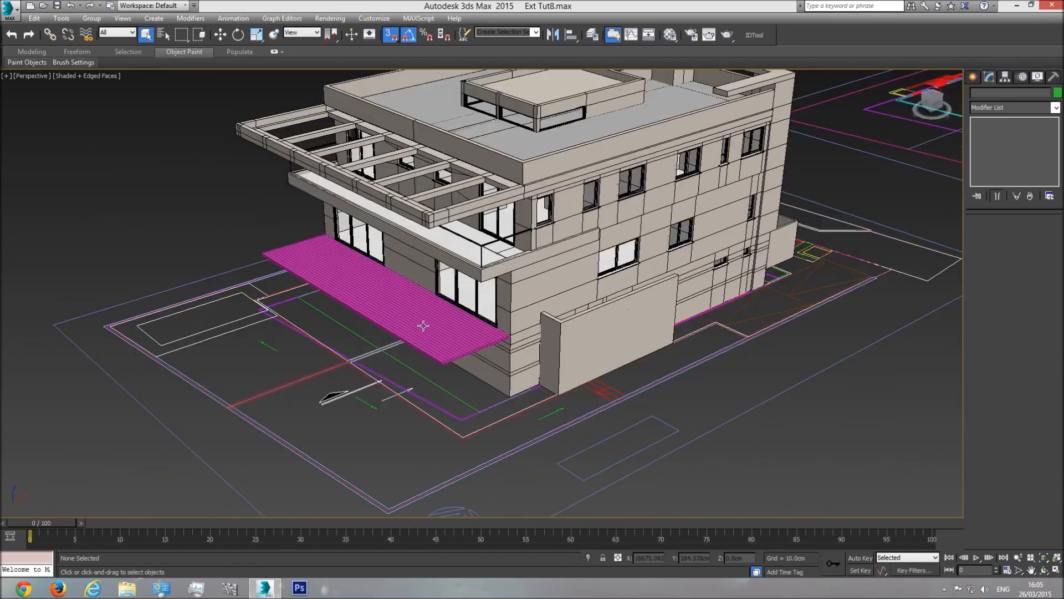
{"action": "left_click", "coordinate": [449, 338]}
{"action": "scroll", "coordinate": [452, 341], "scroll_direction": "up", "scroll_amount": 5}
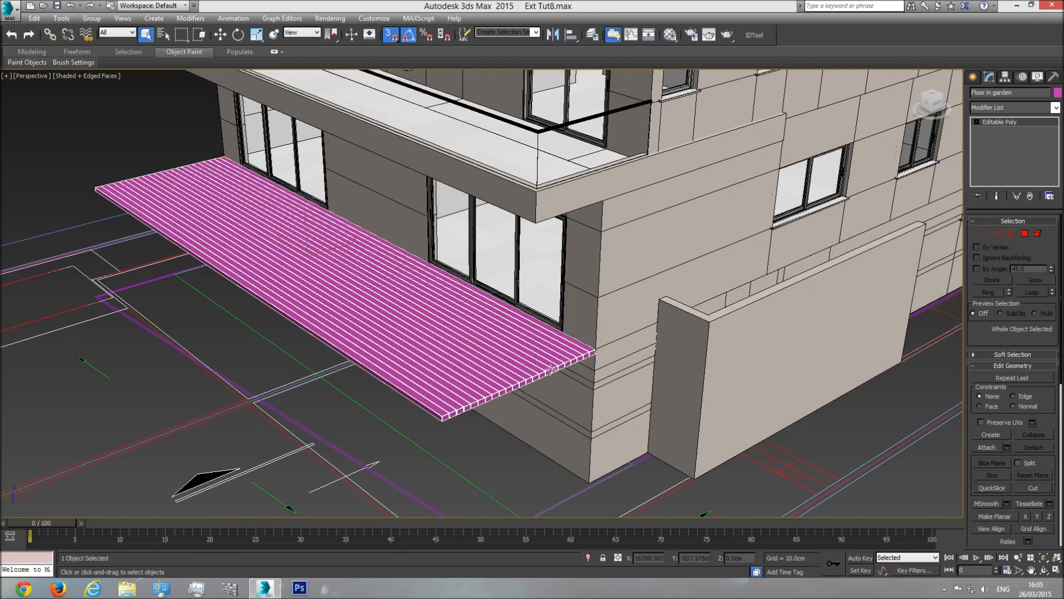
{"action": "left_click", "coordinate": [486, 438]}
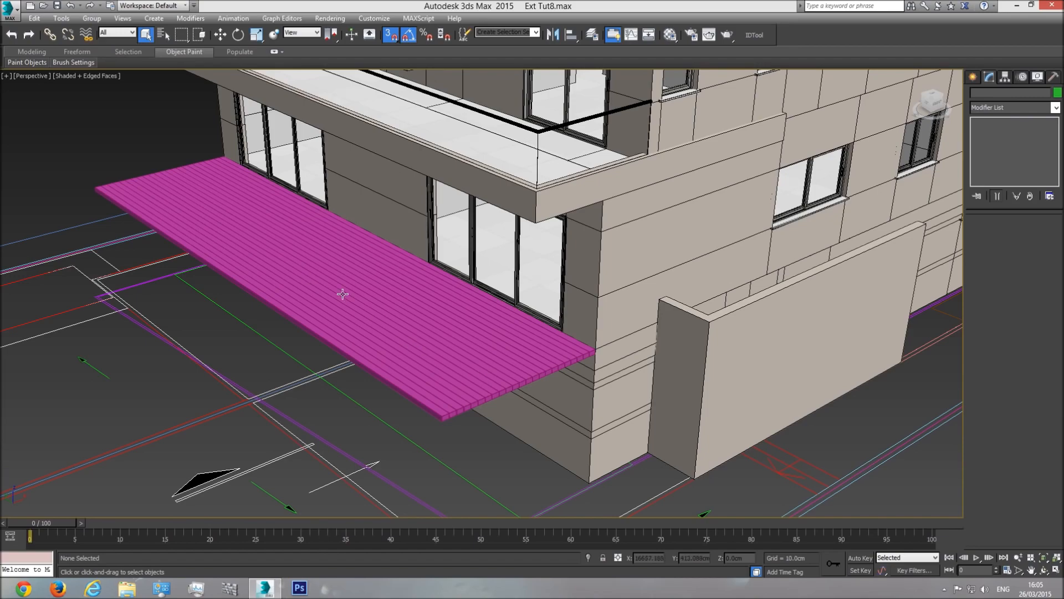
{"action": "left_click", "coordinate": [23, 588]}
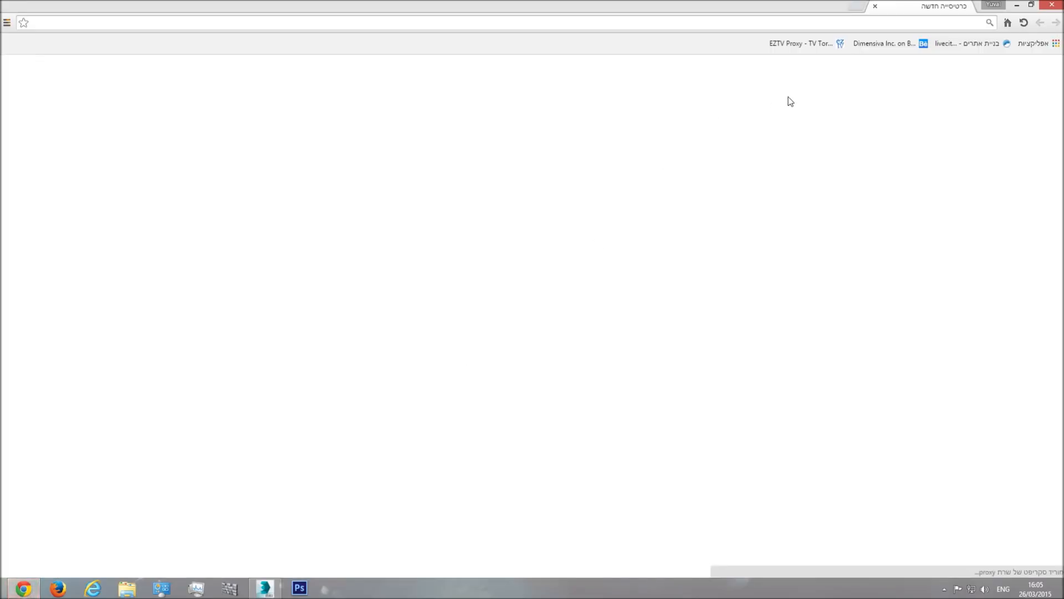
Step: Search Google for 'cgtextures' and open the CG Textures site from the results
{"action": "left_click", "coordinate": [672, 216]}
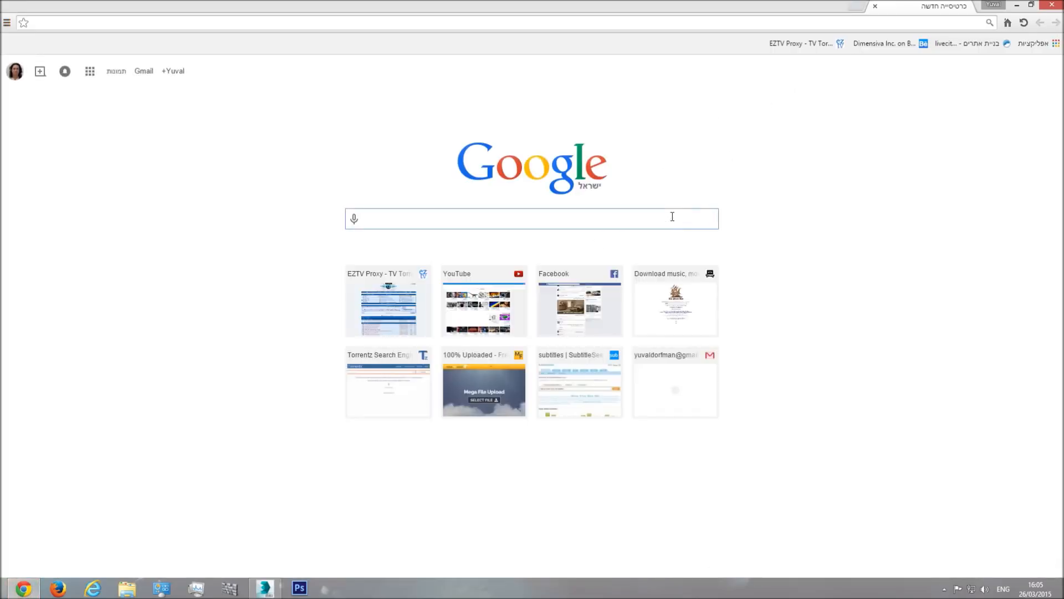
{"action": "type", "text": "cgte"}
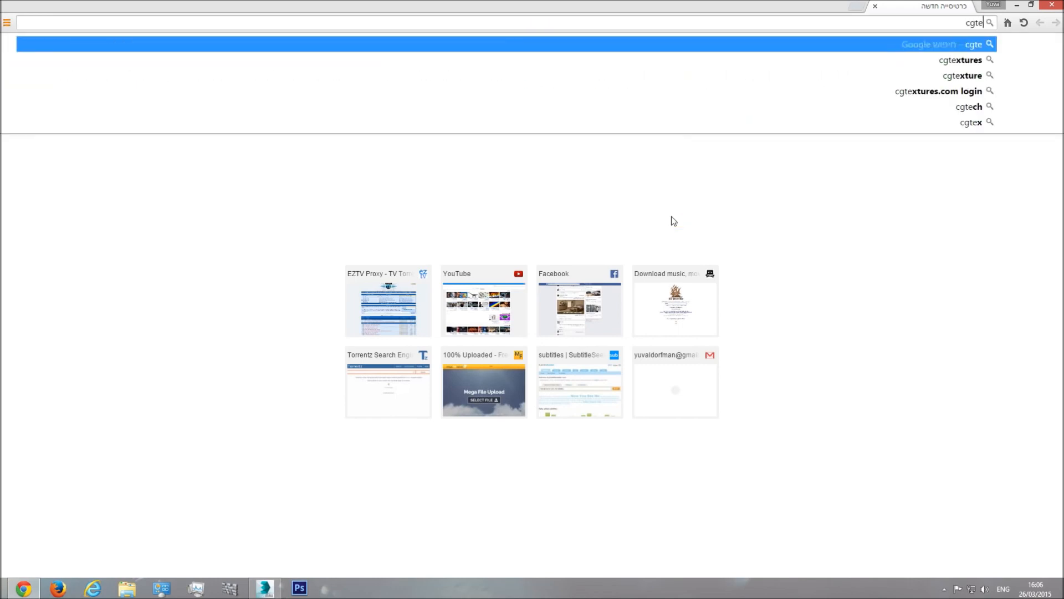
{"action": "type", "text": "xtures"}
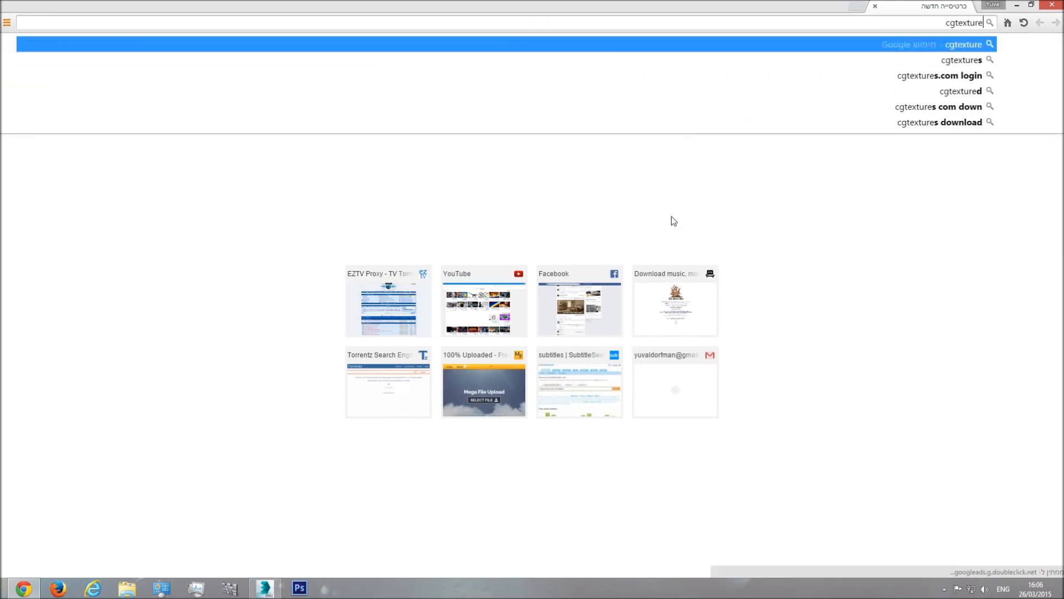
{"action": "key", "text": "Return"}
{"action": "left_click", "coordinate": [866, 145]}
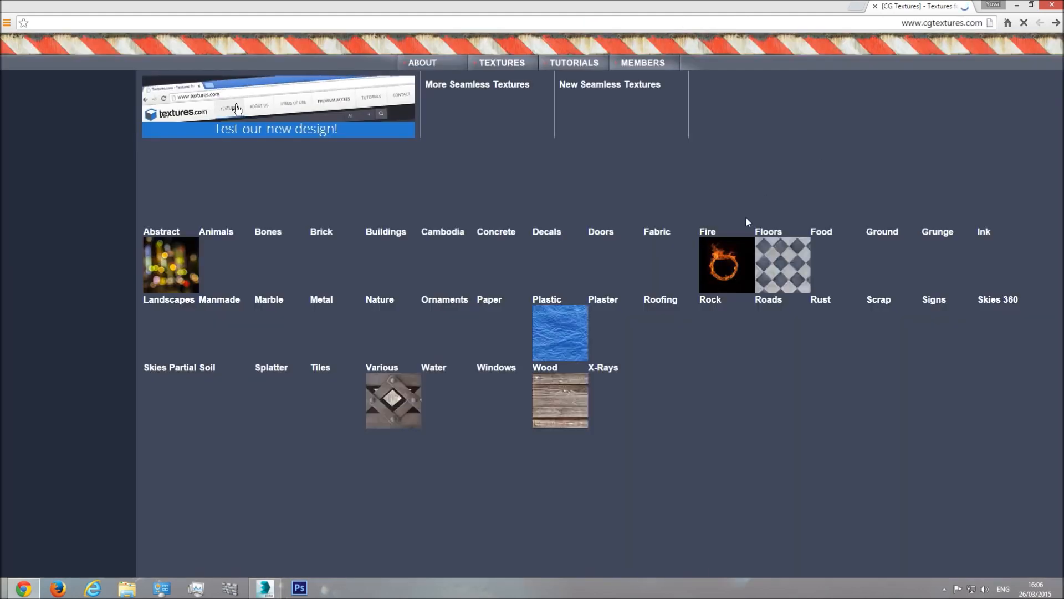
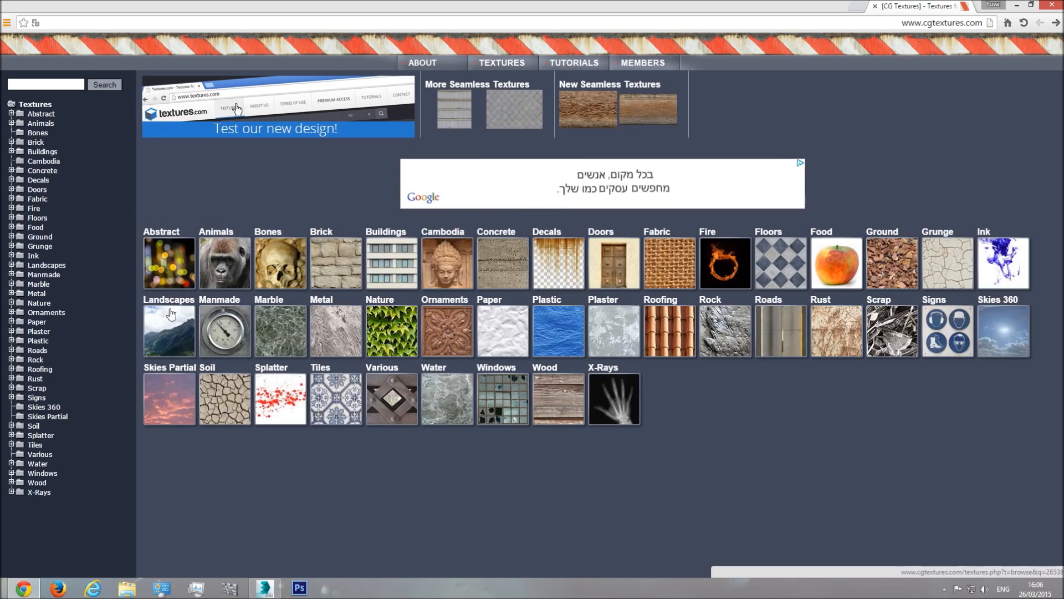
Step: Look through the Wood category's Planks, then open the Fine Wood sub-category
{"action": "left_click", "coordinate": [561, 397]}
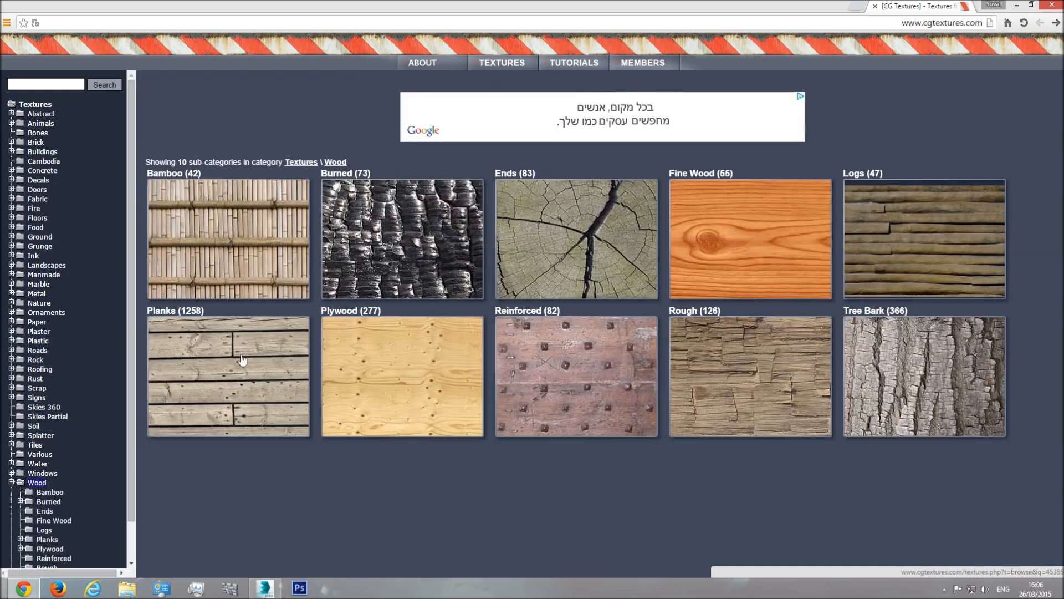
{"action": "left_click", "coordinate": [215, 360]}
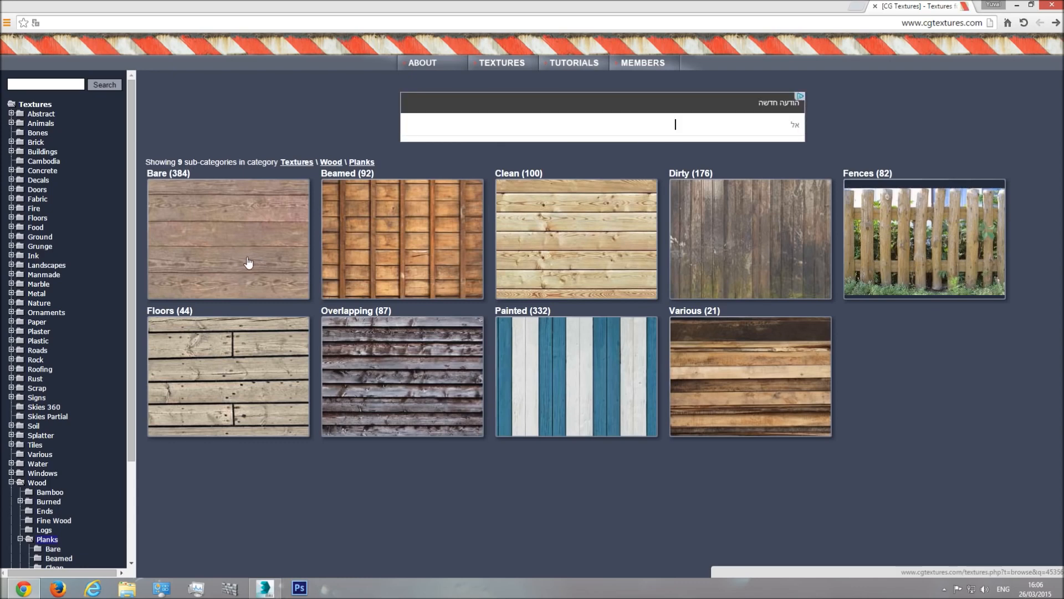
{"action": "left_click", "coordinate": [1057, 25]}
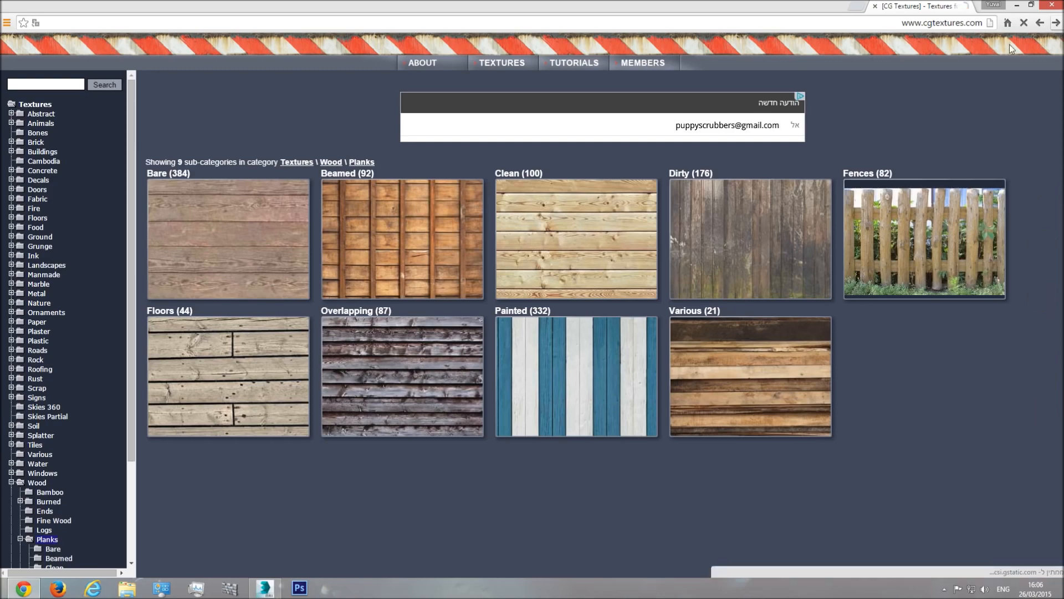
{"action": "left_click", "coordinate": [759, 235]}
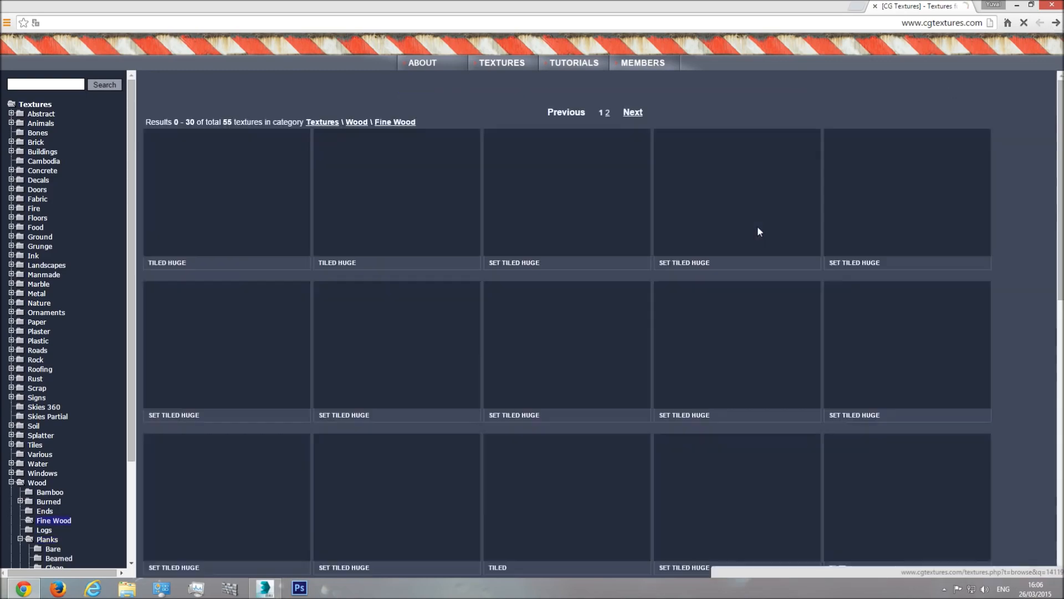
Step: Browse the Fine Wood textures on page 2, then return to page 1
{"action": "scroll", "coordinate": [834, 229], "scroll_direction": "down", "scroll_amount": 2}
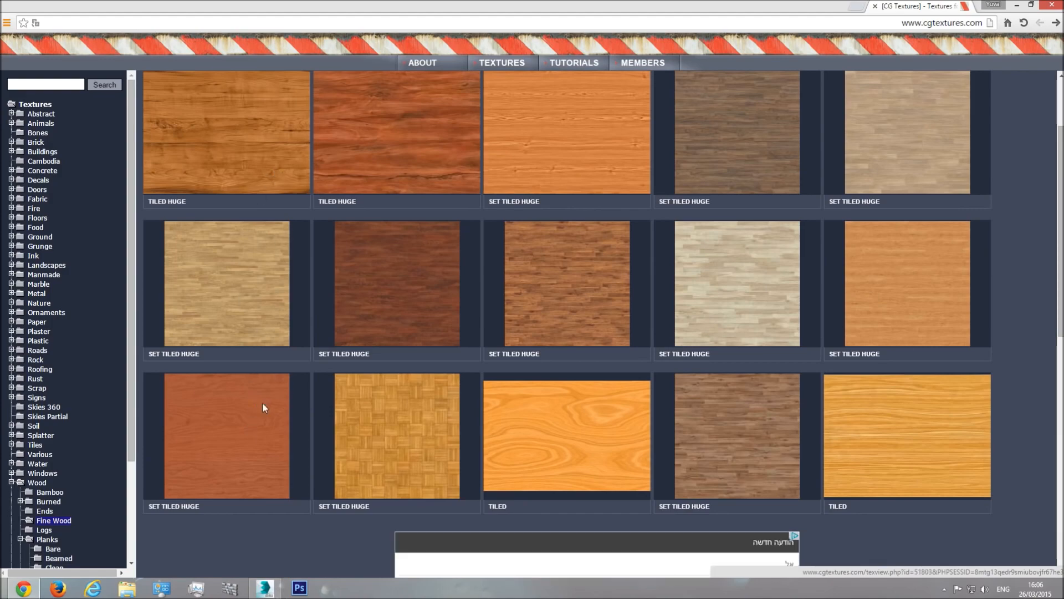
{"action": "scroll", "coordinate": [257, 355], "scroll_direction": "up", "scroll_amount": 2}
{"action": "scroll", "coordinate": [355, 297], "scroll_direction": "down", "scroll_amount": 2}
{"action": "scroll", "coordinate": [397, 316], "scroll_direction": "down", "scroll_amount": 2}
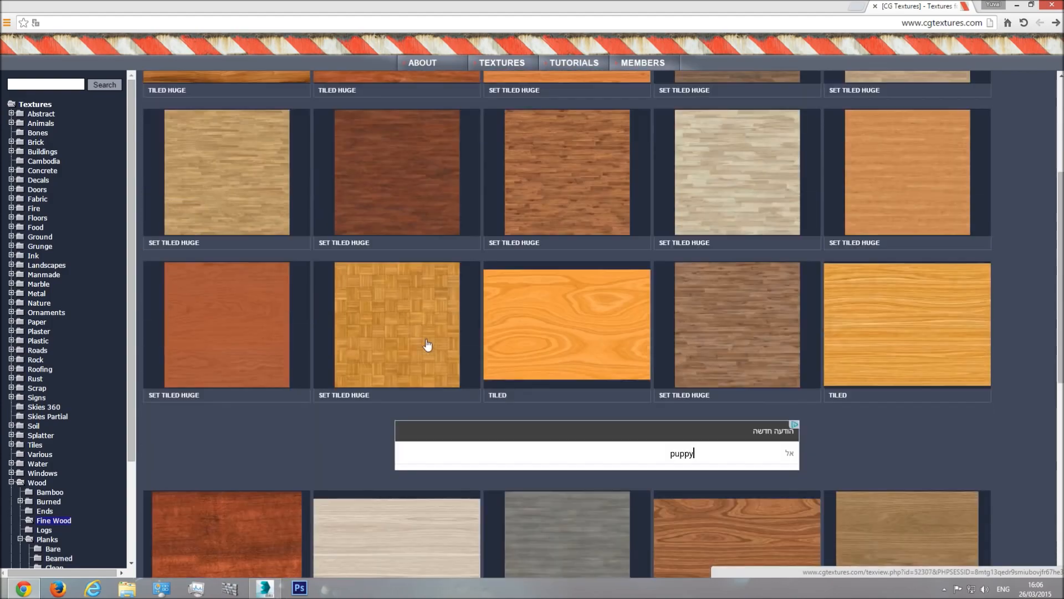
{"action": "scroll", "coordinate": [587, 397], "scroll_direction": "down", "scroll_amount": 7}
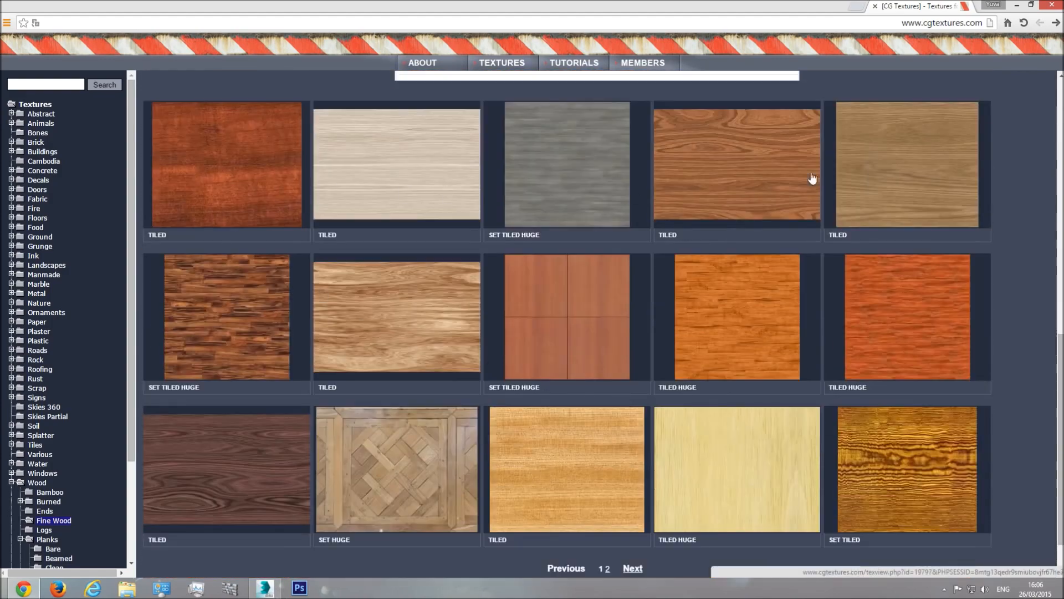
{"action": "scroll", "coordinate": [280, 405], "scroll_direction": "down", "scroll_amount": 1}
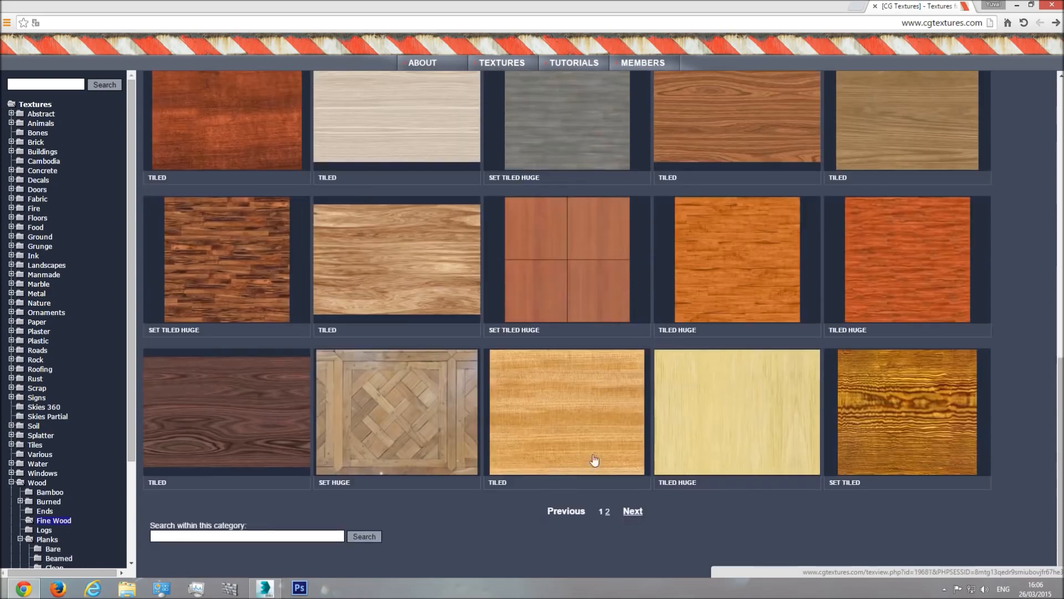
{"action": "left_click", "coordinate": [607, 508]}
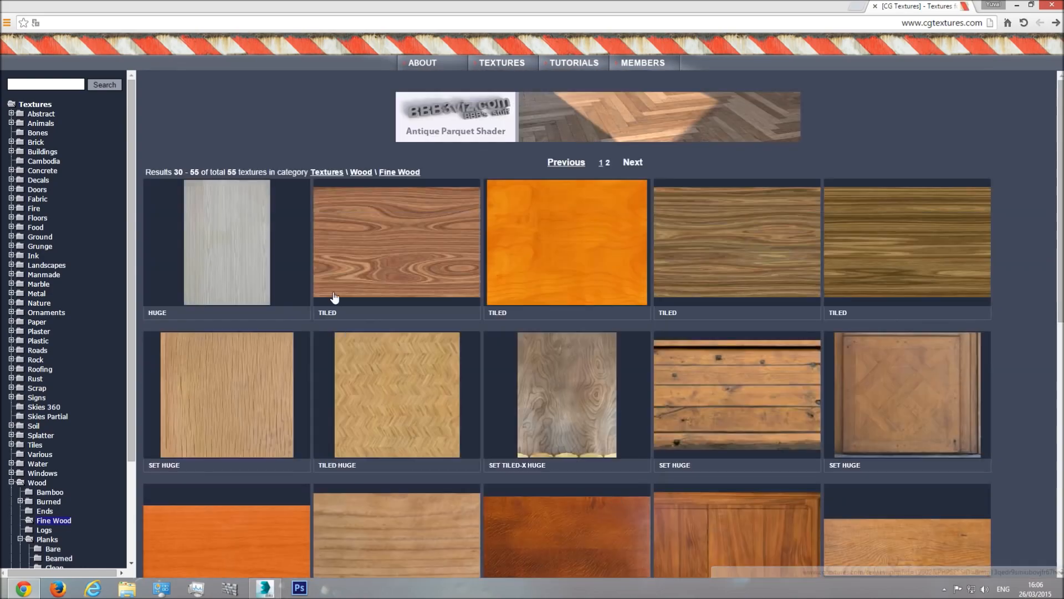
{"action": "scroll", "coordinate": [247, 350], "scroll_direction": "down", "scroll_amount": 2}
{"action": "scroll", "coordinate": [255, 356], "scroll_direction": "down", "scroll_amount": 1}
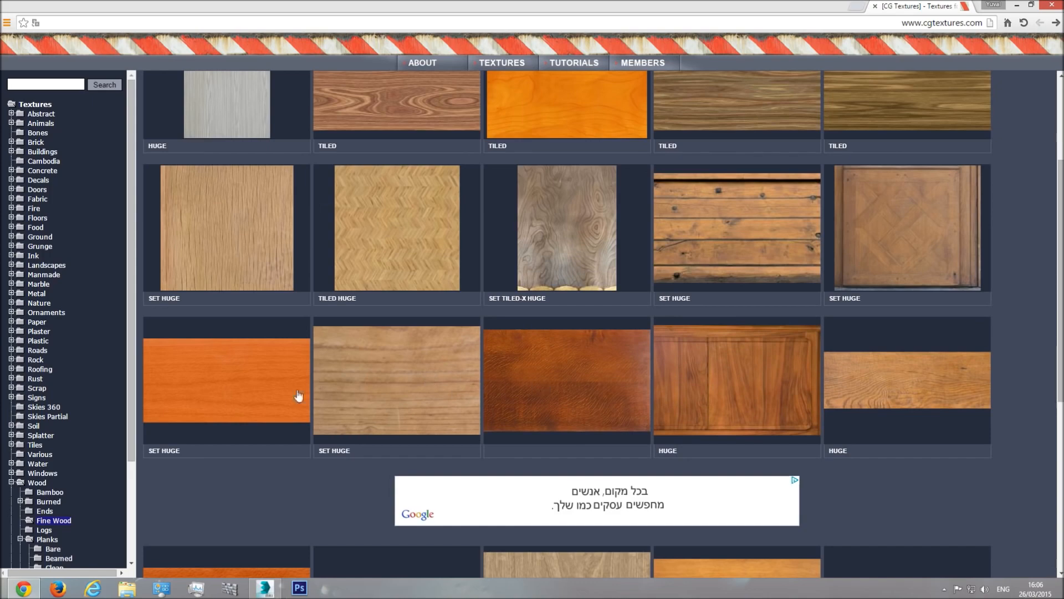
{"action": "scroll", "coordinate": [886, 390], "scroll_direction": "up", "scroll_amount": 3}
{"action": "scroll", "coordinate": [885, 389], "scroll_direction": "down", "scroll_amount": 9}
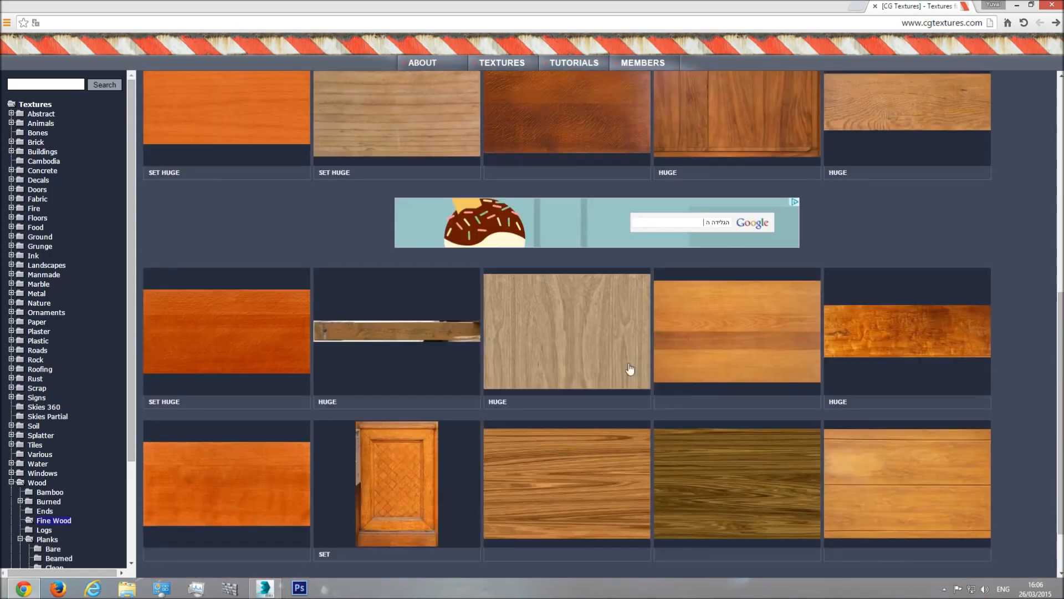
{"action": "scroll", "coordinate": [758, 359], "scroll_direction": "down", "scroll_amount": 1}
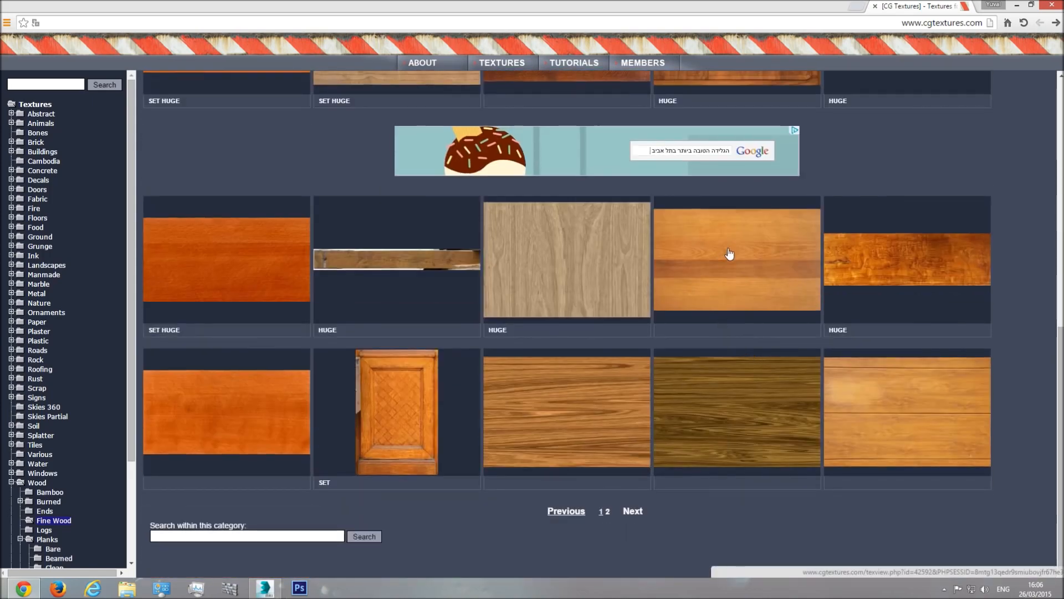
{"action": "left_click", "coordinate": [601, 511]}
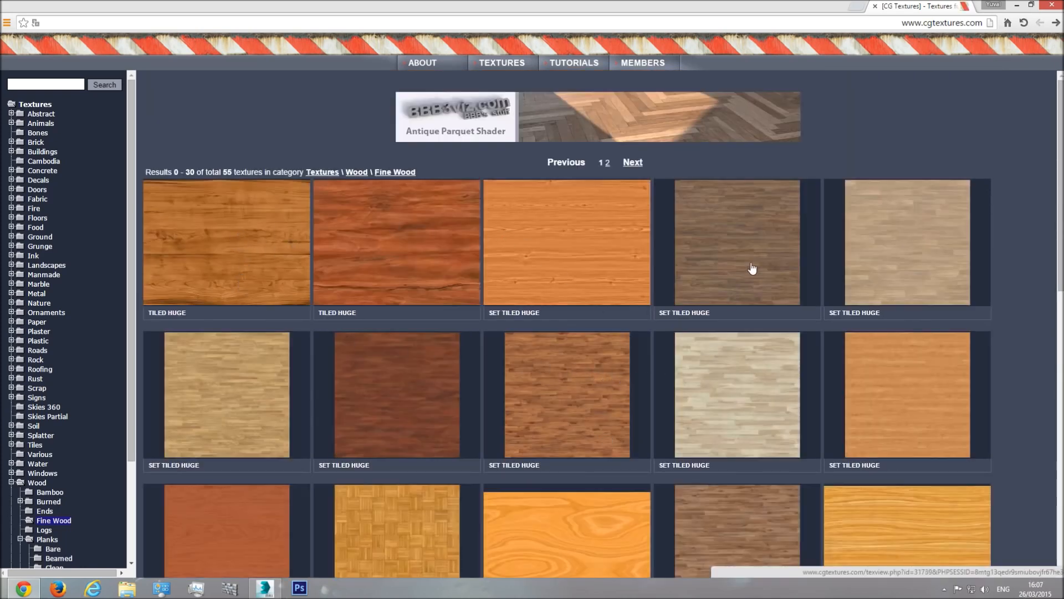
Step: Open the details page of the tan WoodFine0014 texture
{"action": "scroll", "coordinate": [916, 301], "scroll_direction": "down", "scroll_amount": 2}
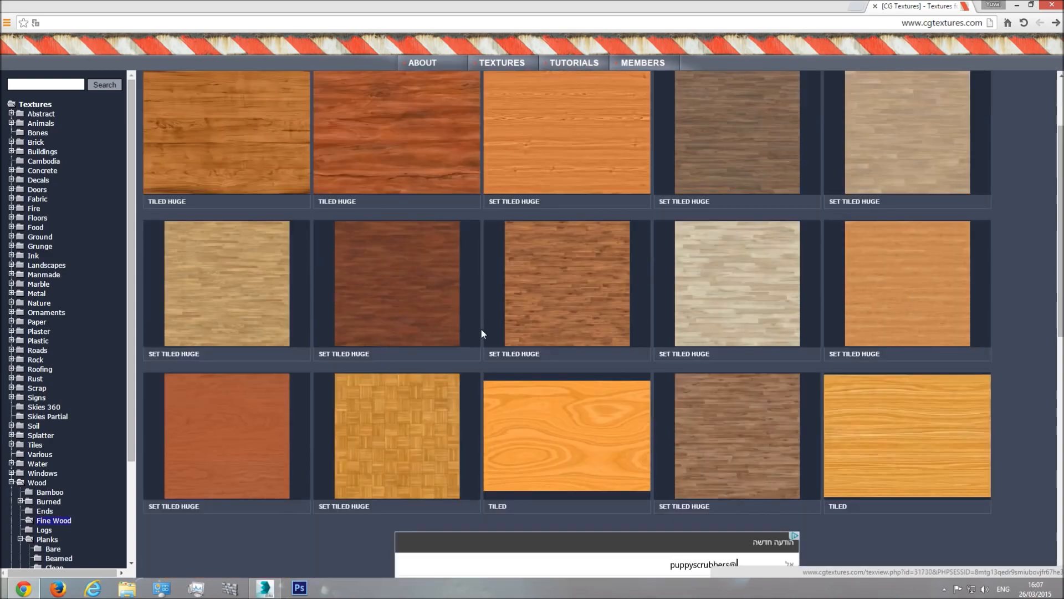
{"action": "scroll", "coordinate": [482, 333], "scroll_direction": "down", "scroll_amount": 5}
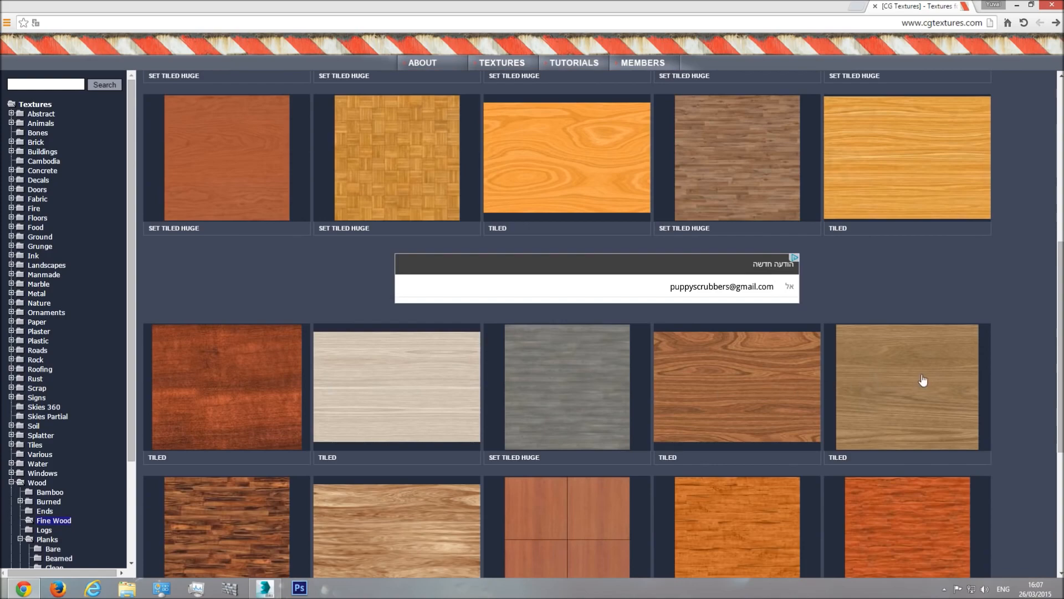
{"action": "scroll", "coordinate": [920, 380], "scroll_direction": "down", "scroll_amount": 3}
{"action": "scroll", "coordinate": [913, 377], "scroll_direction": "down", "scroll_amount": 2}
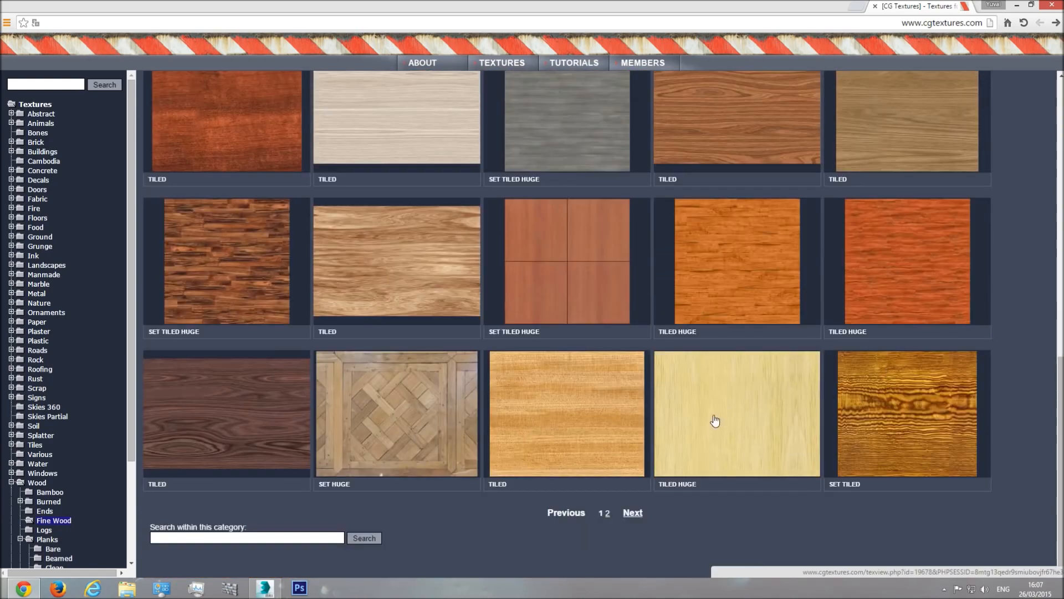
{"action": "scroll", "coordinate": [632, 350], "scroll_direction": "up", "scroll_amount": 2}
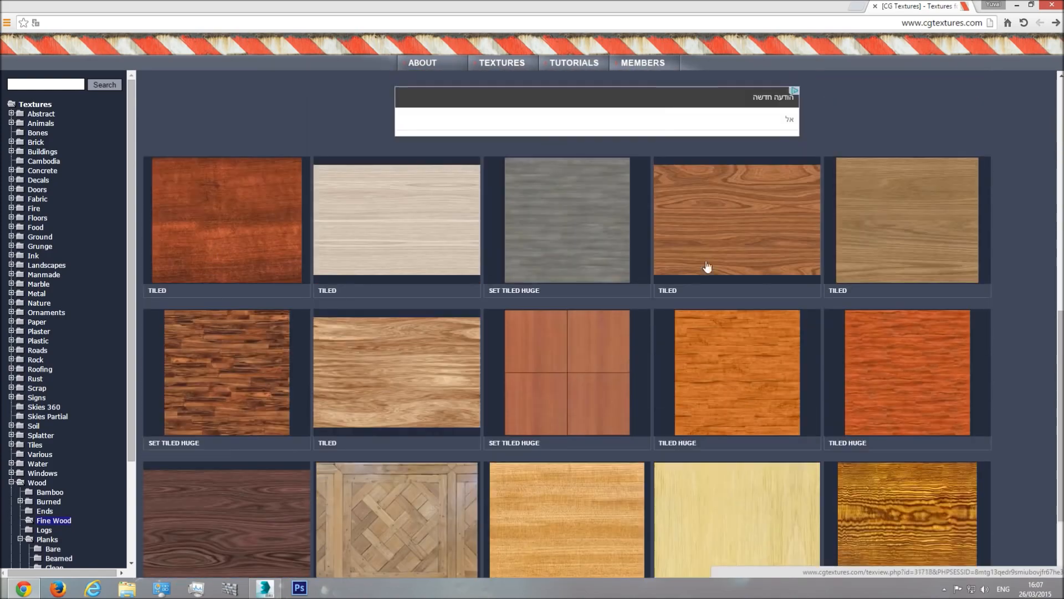
{"action": "left_click", "coordinate": [890, 226]}
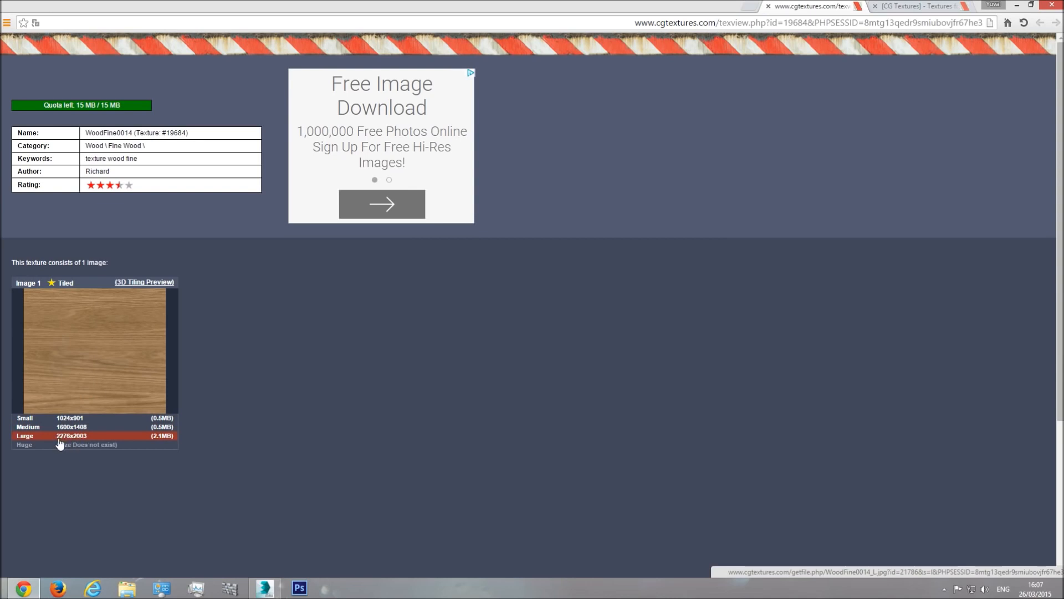
Step: Download WoodFine0014_L.jpg at 2276x2003, close the texture and gallery tabs
{"action": "left_click", "coordinate": [87, 438]}
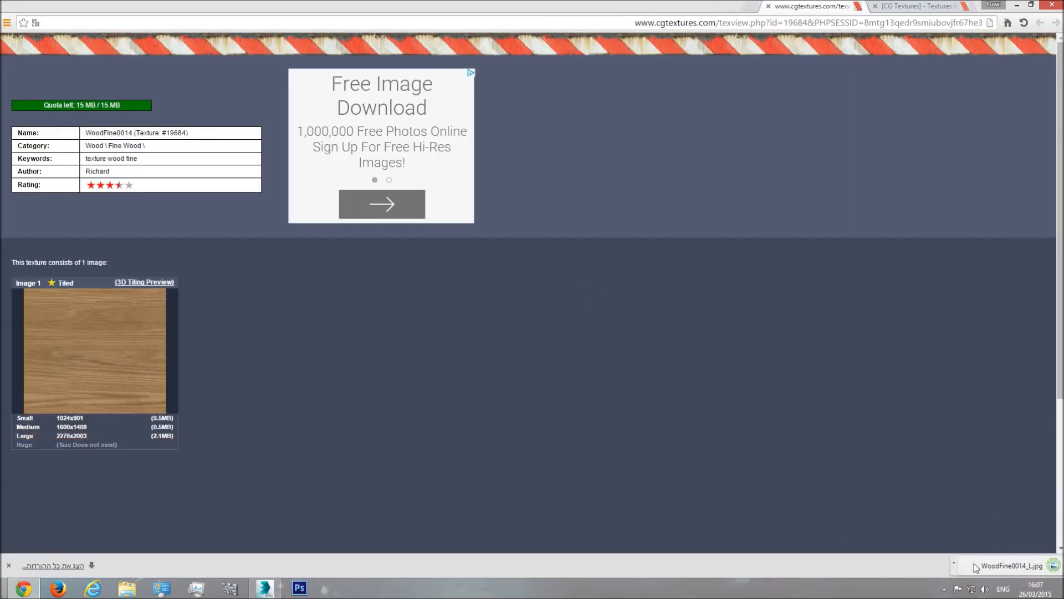
{"action": "left_click", "coordinate": [769, 7]}
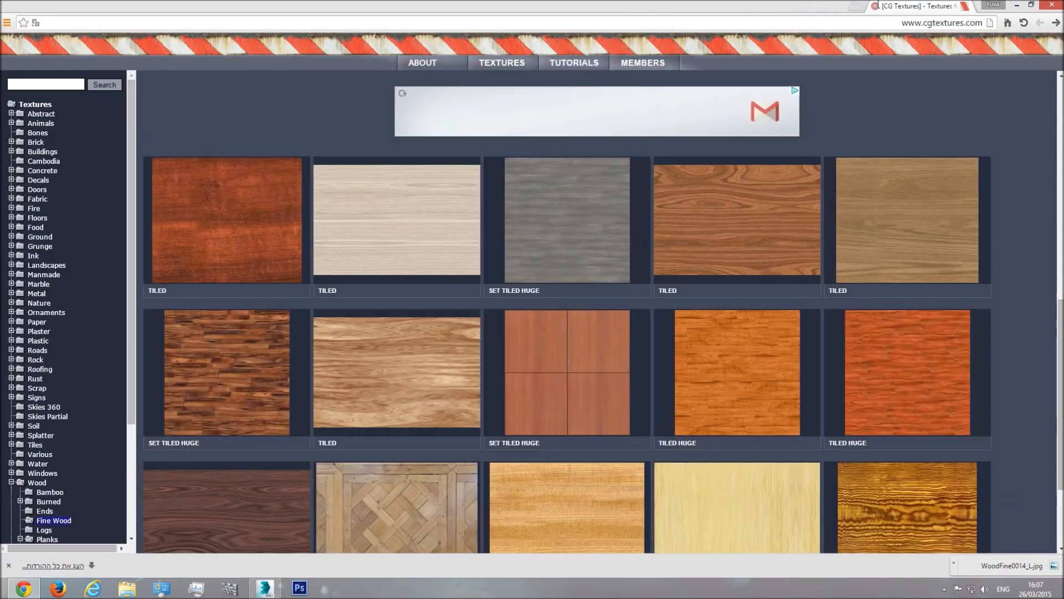
{"action": "left_click", "coordinate": [875, 7]}
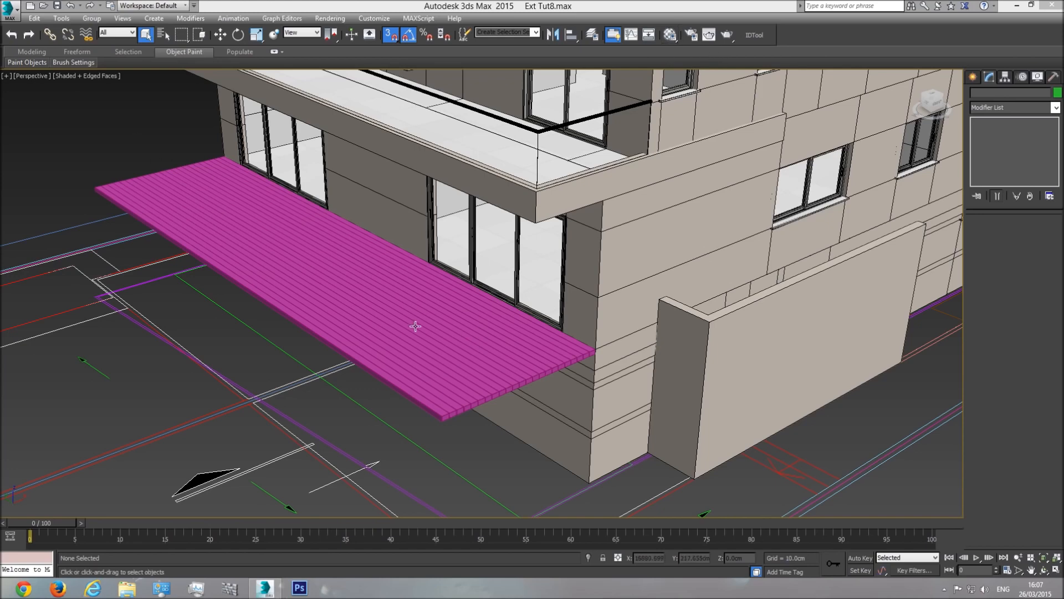
Step: Name an empty Material Editor slot 'Deck wood'
{"action": "left_click", "coordinate": [671, 37]}
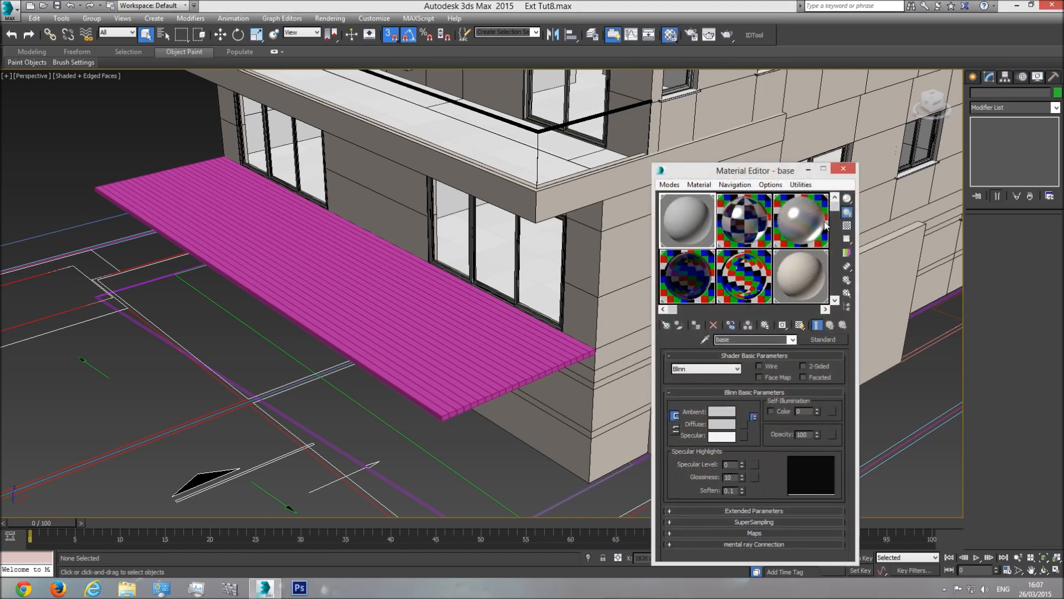
{"action": "left_click_drag", "start_coordinate": [834, 204], "coordinate": [836, 301]}
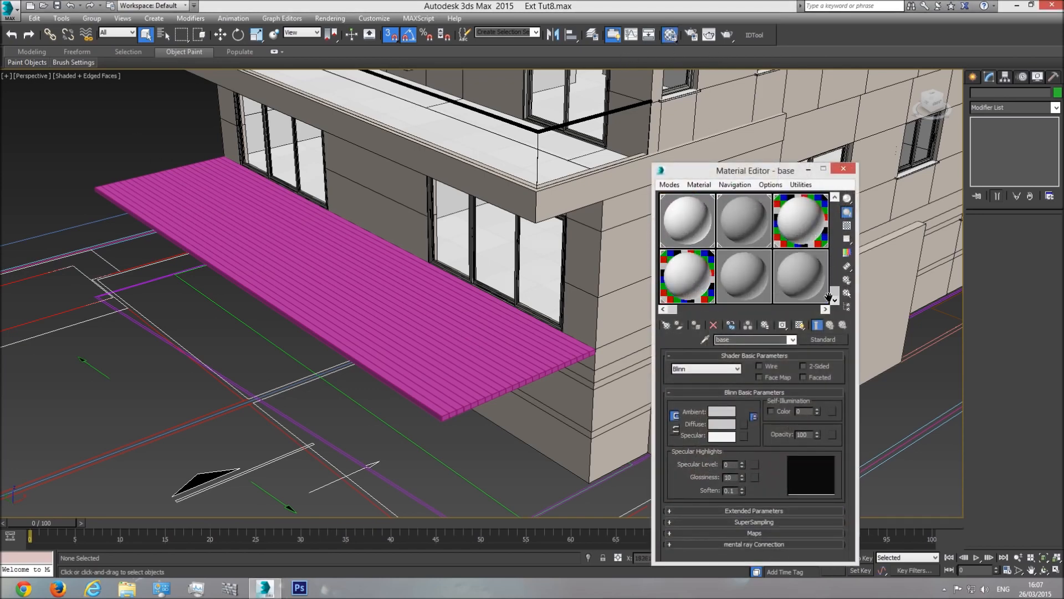
{"action": "left_click", "coordinate": [746, 278]}
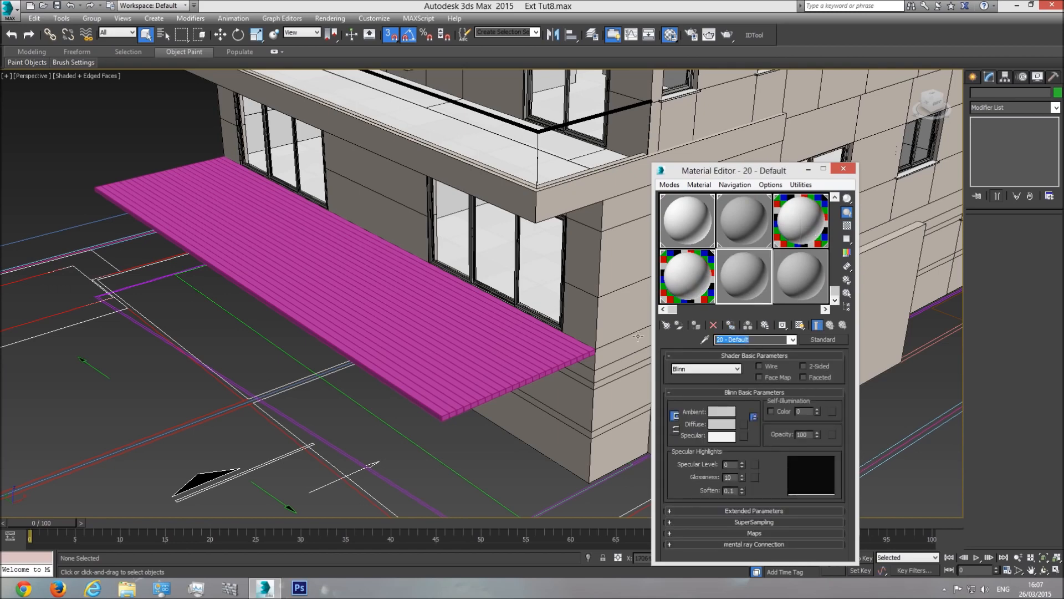
{"action": "type", "text": "De"}
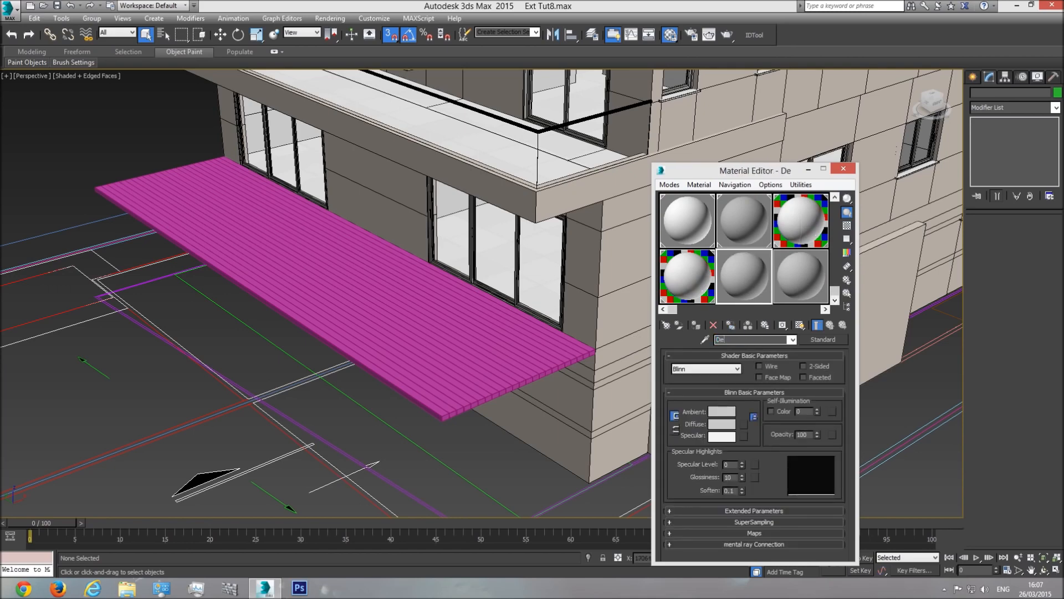
{"action": "type", "text": "ck wood"}
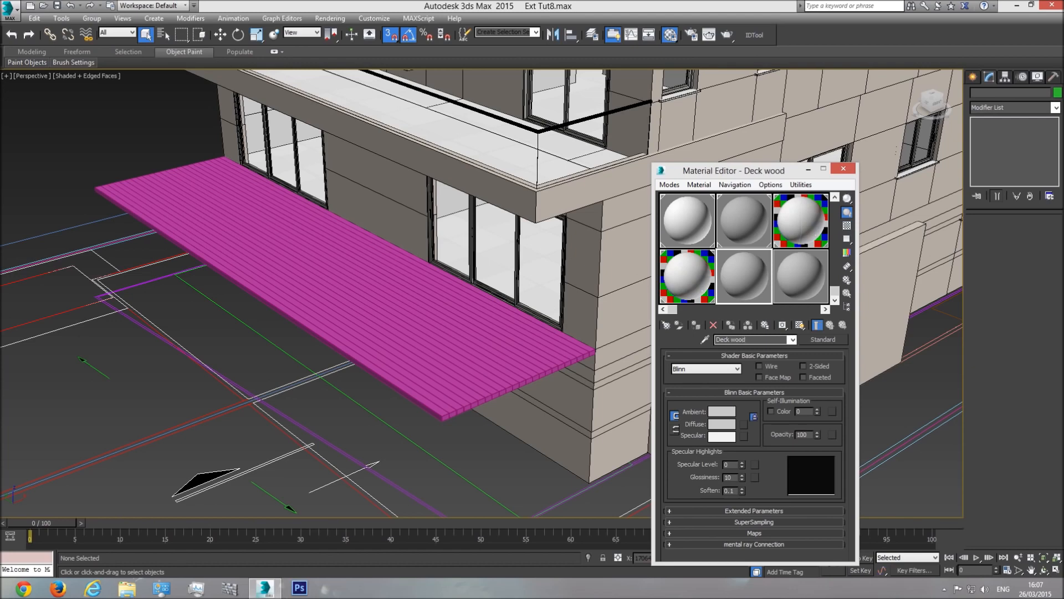
Step: Convert Deck wood to a VRayMtl and start adding a Diffuse map
{"action": "left_click", "coordinate": [816, 341]}
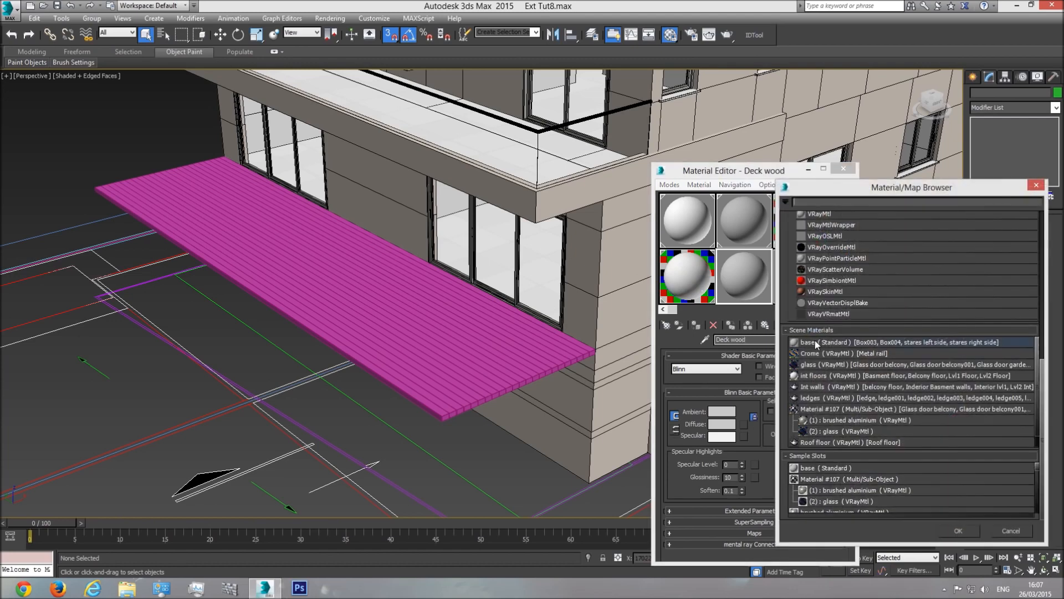
{"action": "scroll", "coordinate": [866, 300], "scroll_direction": "up", "scroll_amount": 2}
{"action": "double_click", "coordinate": [825, 282]}
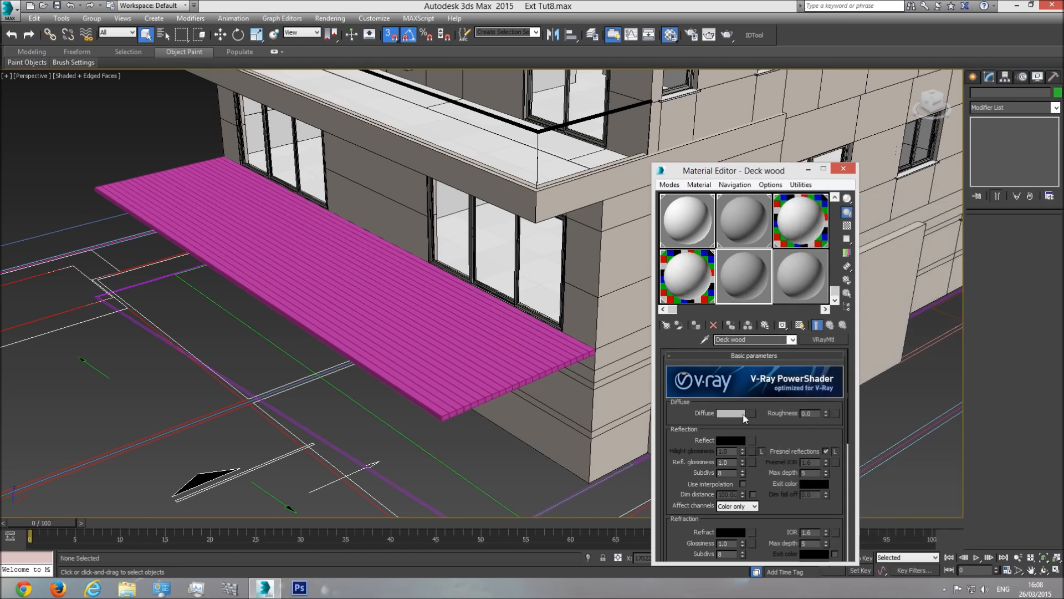
{"action": "left_click", "coordinate": [752, 413]}
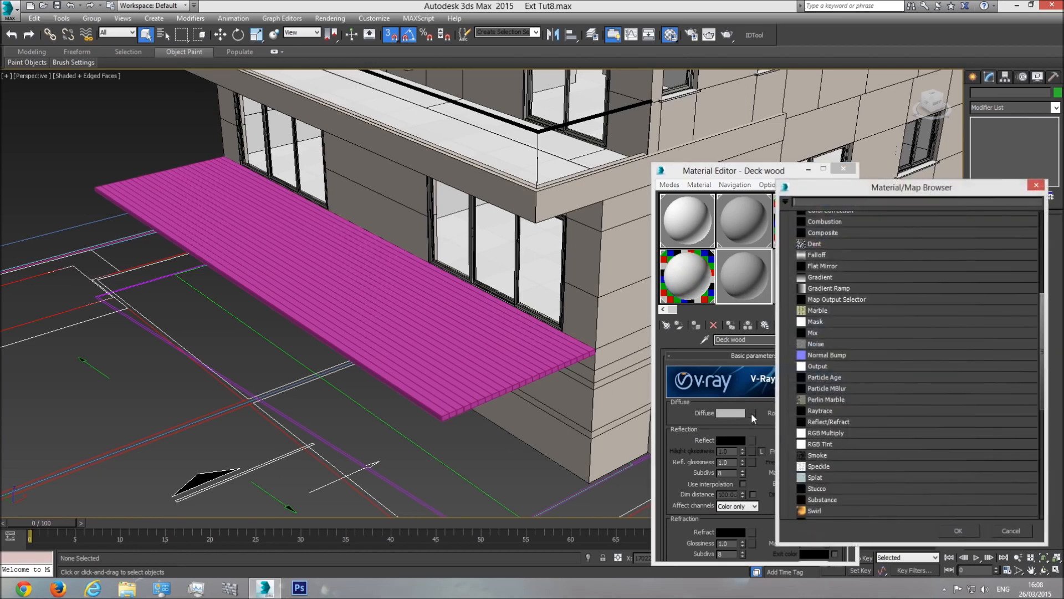
{"action": "scroll", "coordinate": [845, 287], "scroll_direction": "up", "scroll_amount": 2}
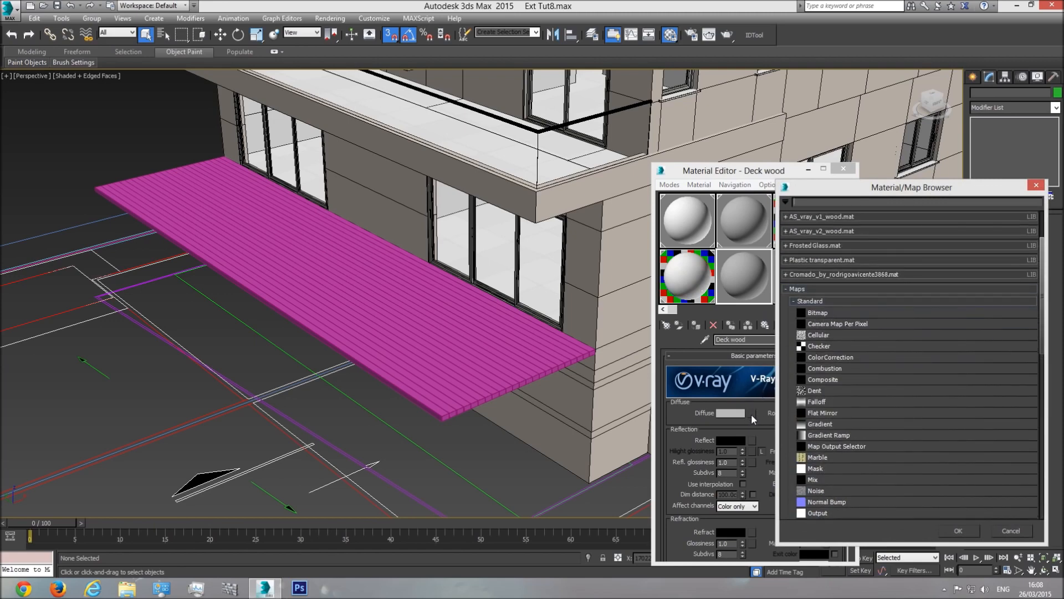
Step: Load WoodFine0014_L.jpg from the Downloads folder as the Bitmap diffuse map
{"action": "double_click", "coordinate": [818, 313]}
{"action": "left_click", "coordinate": [97, 46]}
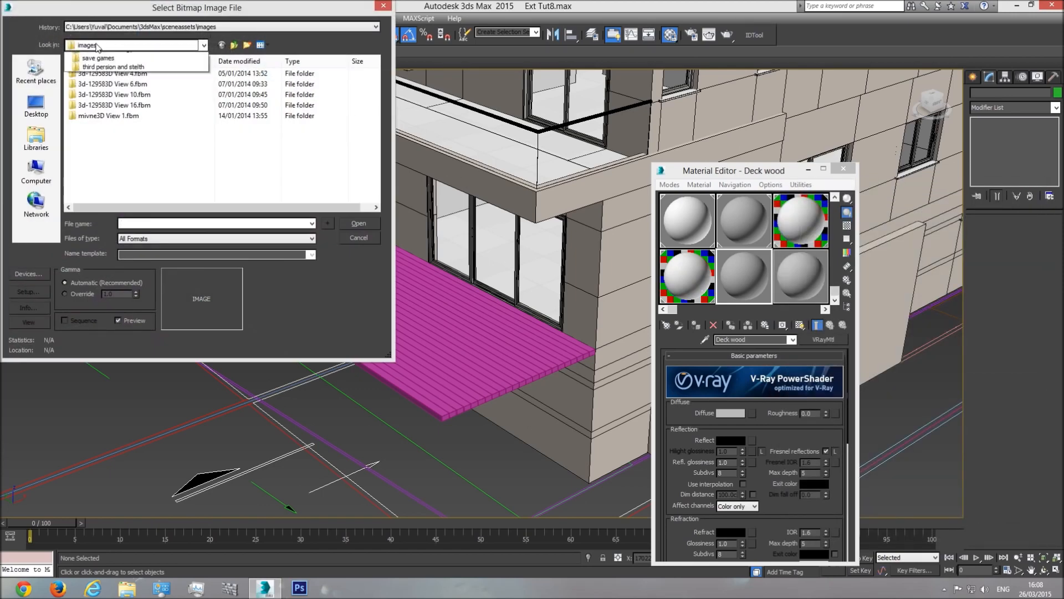
{"action": "left_click", "coordinate": [102, 48]}
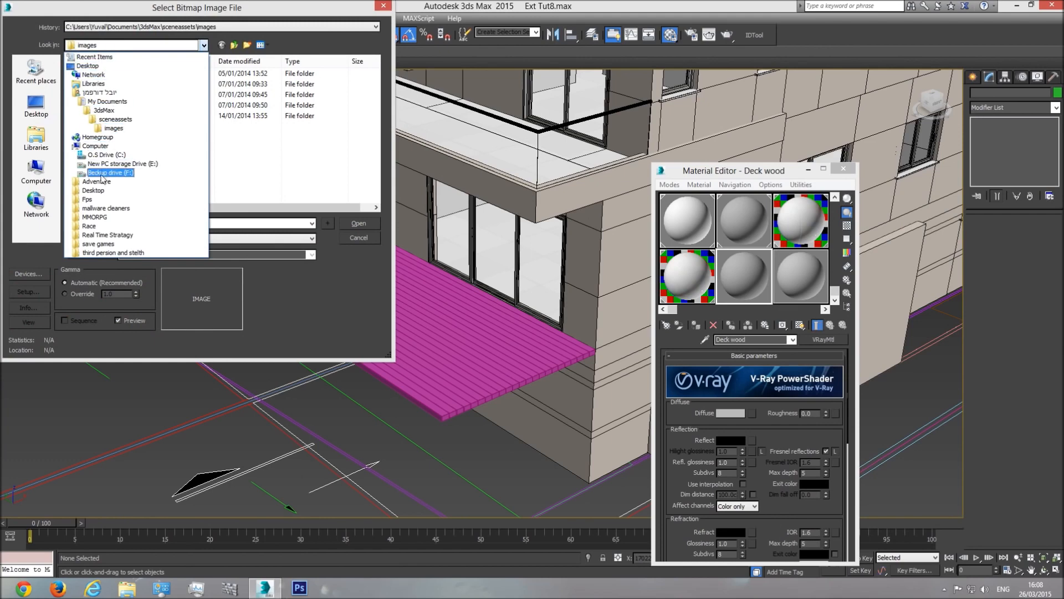
{"action": "left_click", "coordinate": [108, 156]}
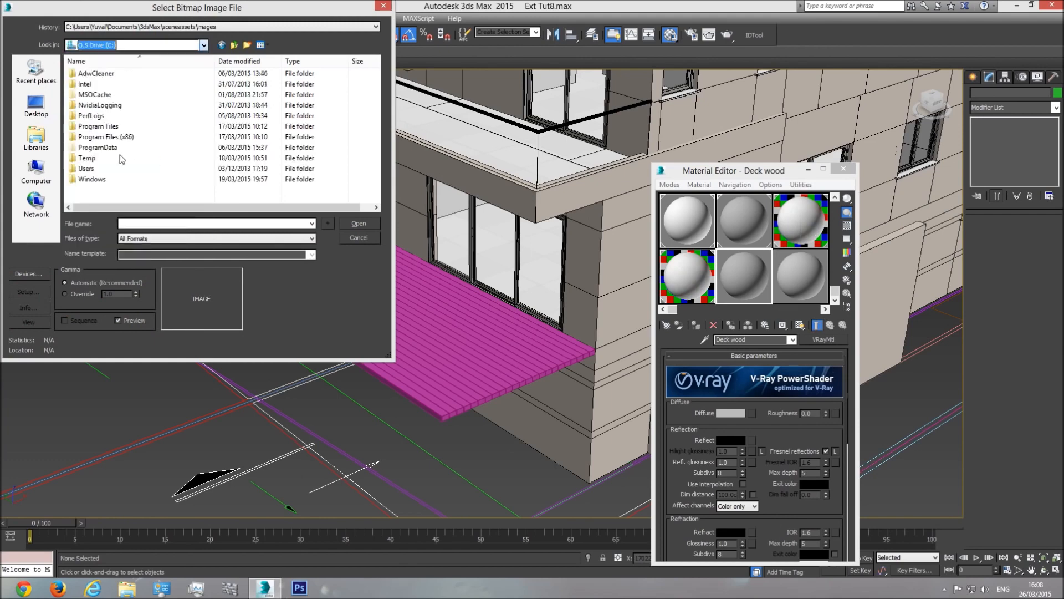
{"action": "double_click", "coordinate": [98, 168]}
{"action": "double_click", "coordinate": [97, 118]}
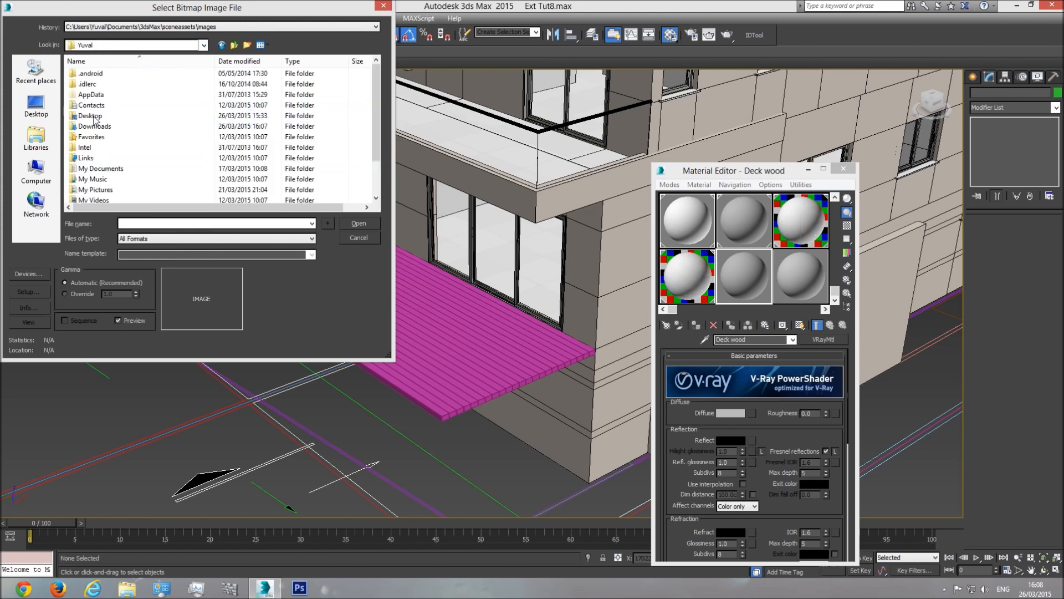
{"action": "double_click", "coordinate": [105, 115]}
{"action": "double_click", "coordinate": [100, 95]}
Step: Return to the Deck wood level and assign the material to the garden deck
{"action": "double_click", "coordinate": [737, 274]}
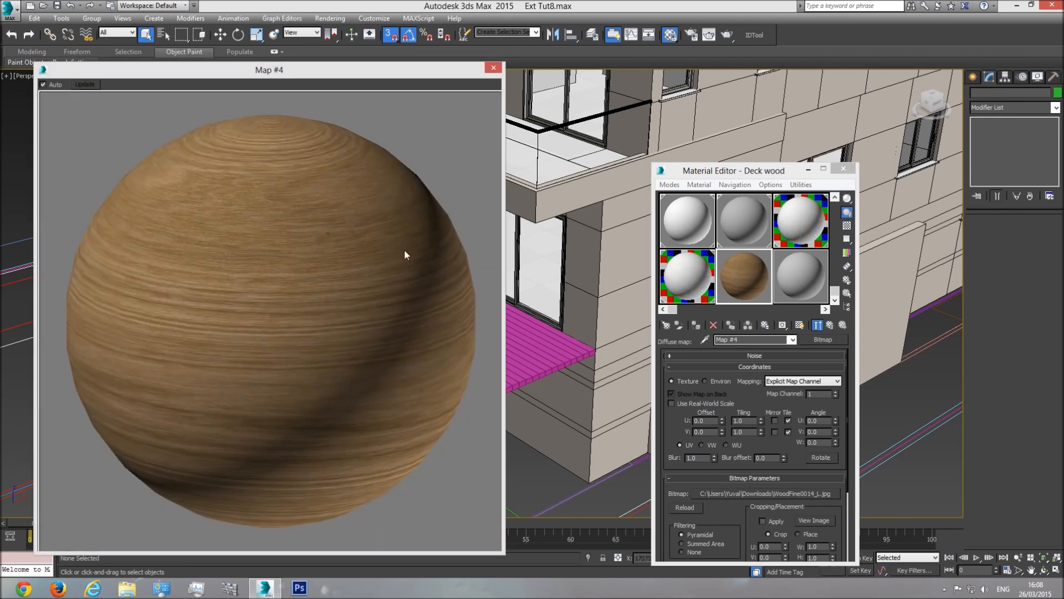
{"action": "left_click", "coordinate": [793, 339]}
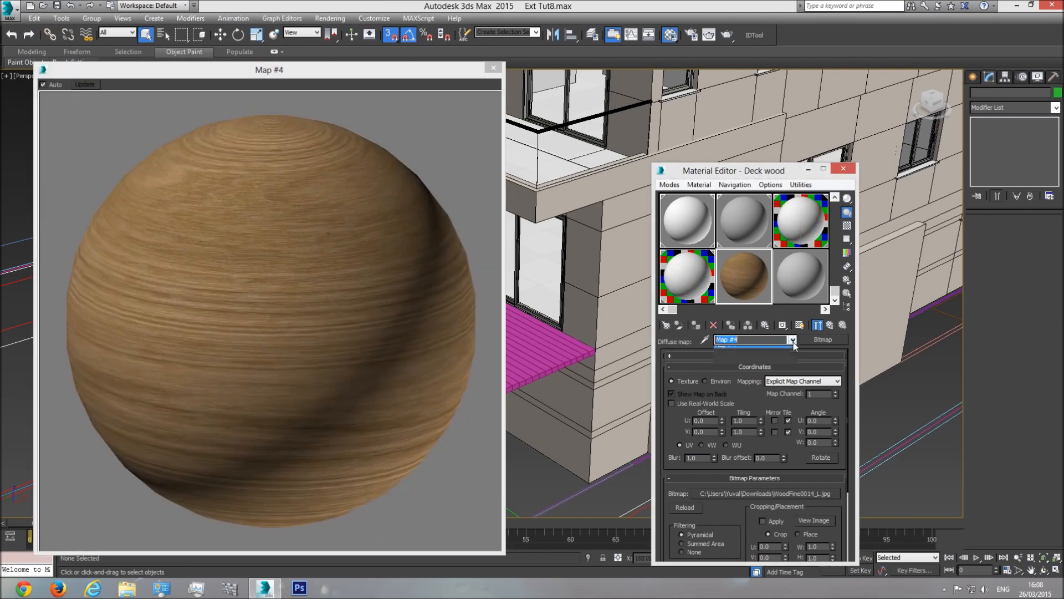
{"action": "left_click", "coordinate": [764, 351]}
{"action": "left_click", "coordinate": [491, 70]}
{"action": "left_click", "coordinate": [456, 303]}
{"action": "left_click", "coordinate": [701, 324]}
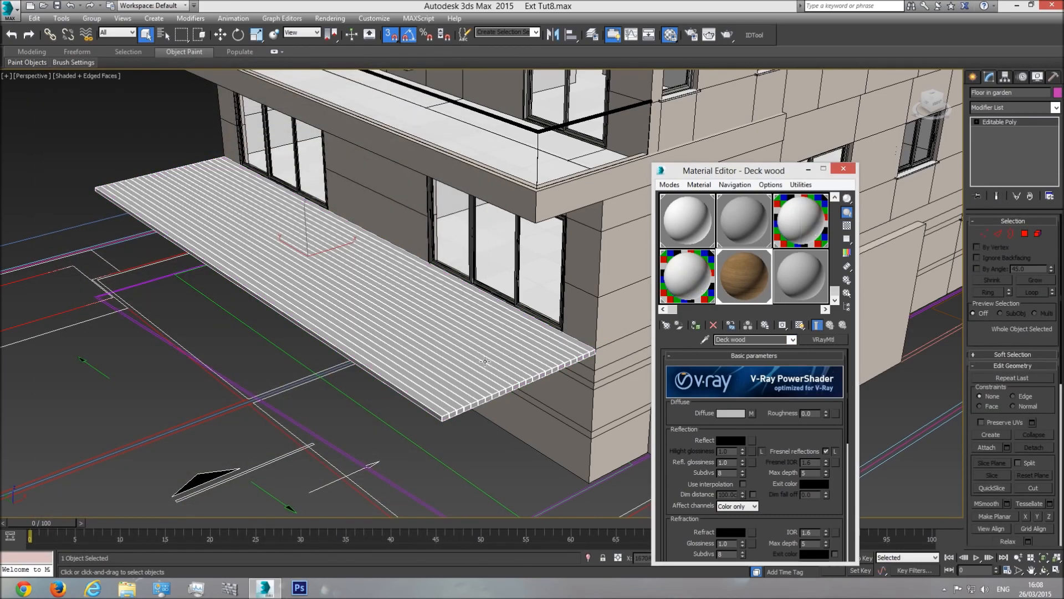
Step: Show the Deck wood texture on the deck in the viewport
{"action": "left_click", "coordinate": [844, 168]}
{"action": "scroll", "coordinate": [487, 357], "scroll_direction": "up", "scroll_amount": 6}
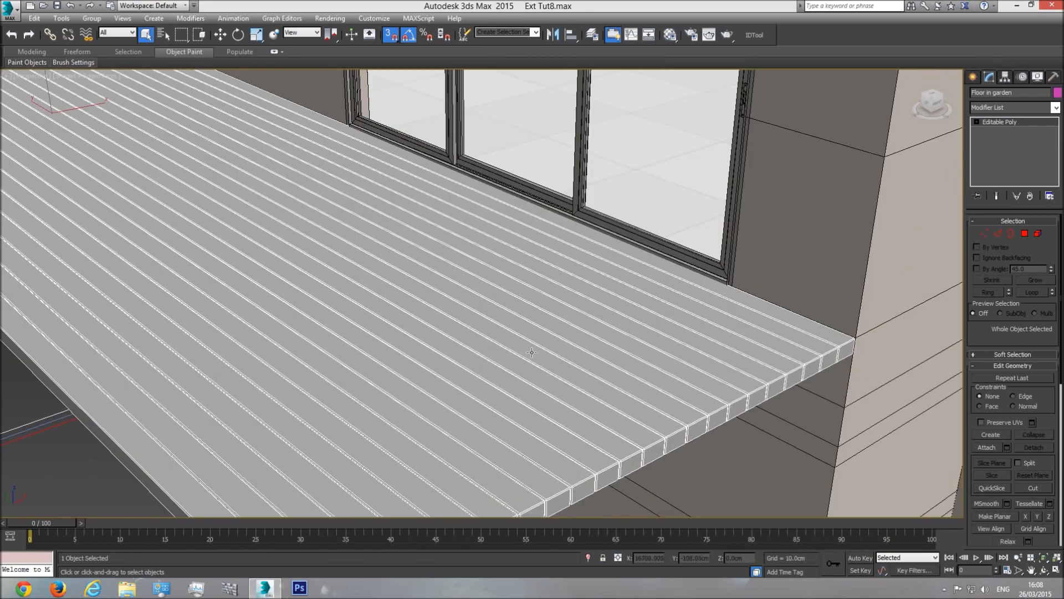
{"action": "left_click", "coordinate": [671, 35]}
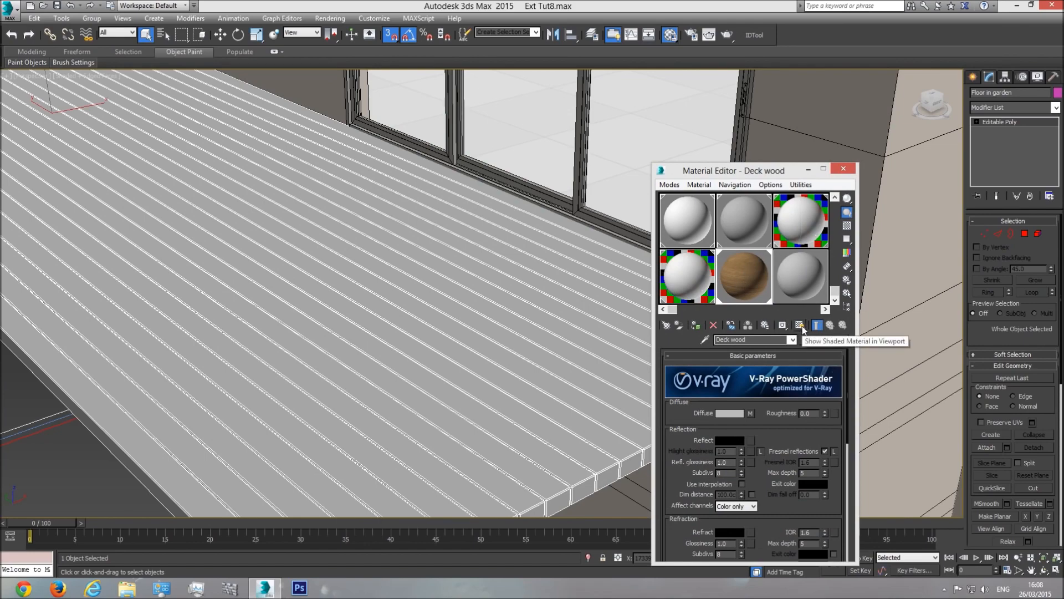
{"action": "left_click", "coordinate": [802, 327]}
Step: Isolate the deck, switch to the Top view and reselect it
{"action": "scroll", "coordinate": [378, 342], "scroll_direction": "down", "scroll_amount": 5}
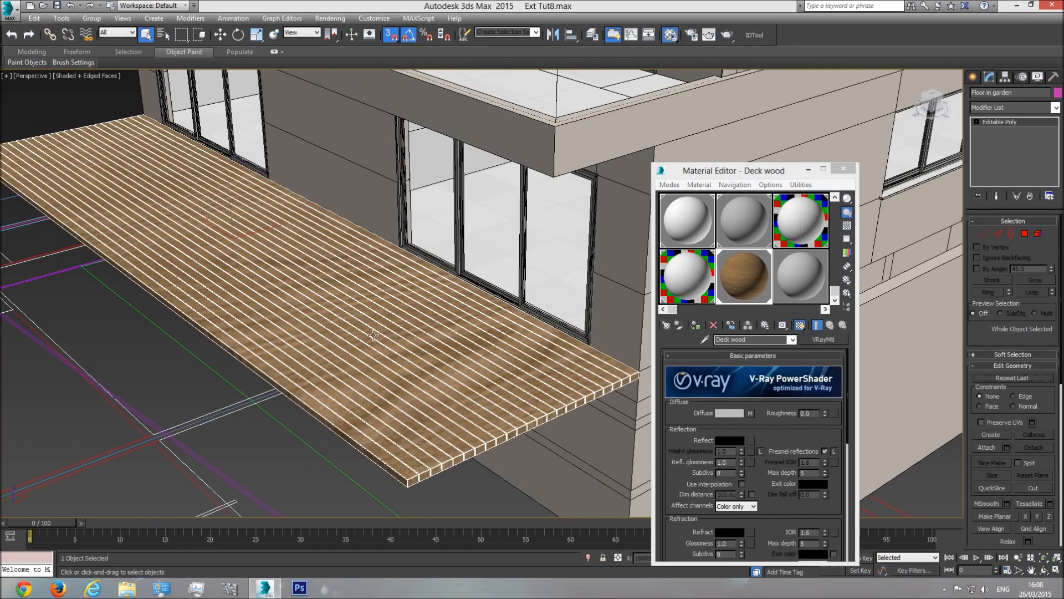
{"action": "right_click", "coordinate": [374, 341]}
{"action": "left_click", "coordinate": [409, 239]}
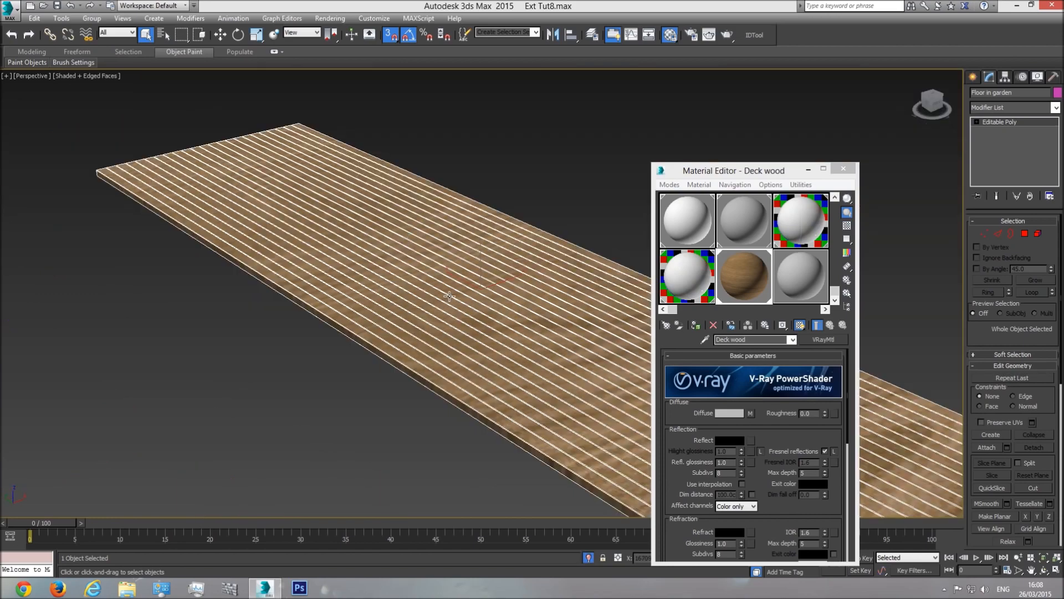
{"action": "key", "text": "t"}
{"action": "left_click", "coordinate": [477, 459]}
{"action": "scroll", "coordinate": [429, 303], "scroll_direction": "down", "scroll_amount": 5}
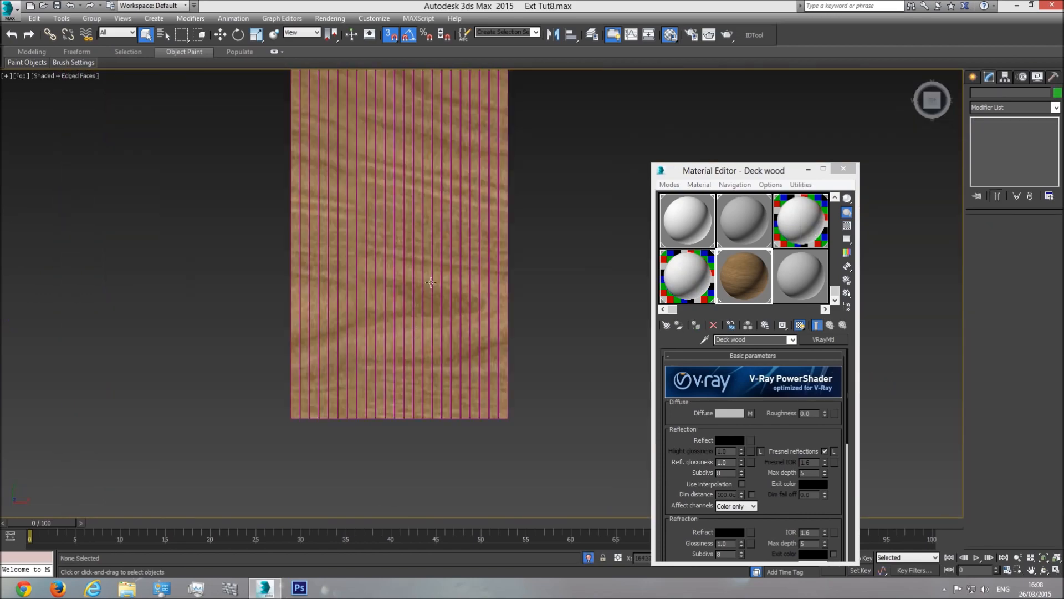
{"action": "middle_click_drag", "start_coordinate": [363, 181], "coordinate": [363, 375]}
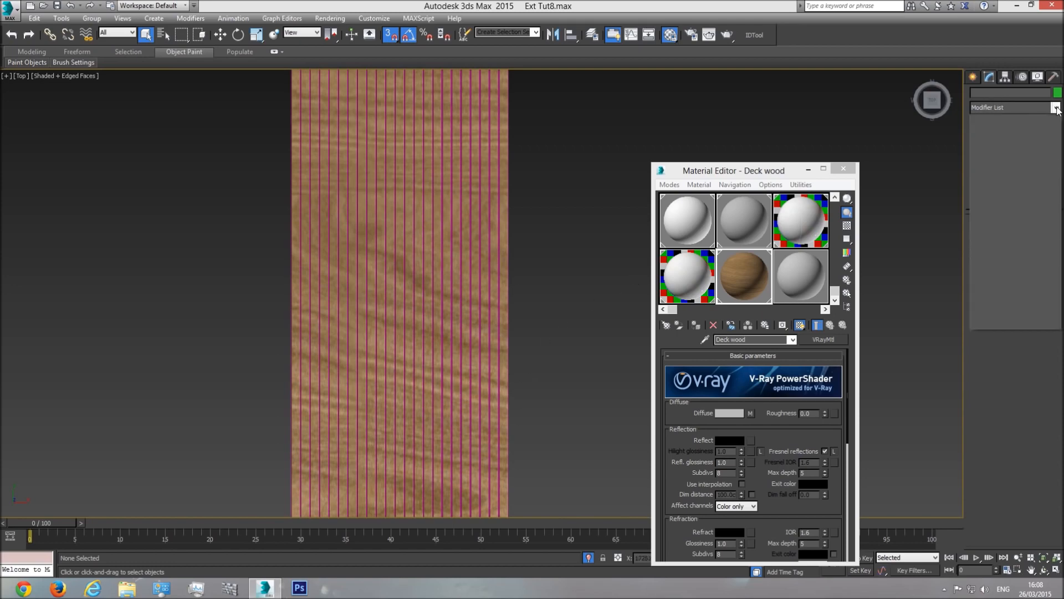
{"action": "left_click", "coordinate": [474, 211]}
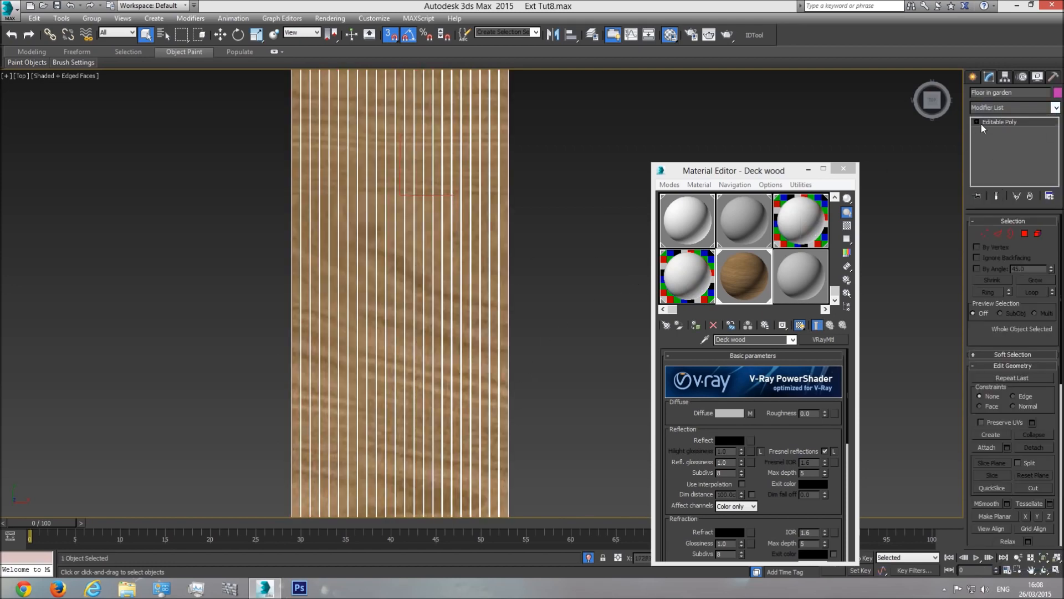
Step: Add a UVW Map modifier, rotate its gizmo to align the grain, and fit it
{"action": "left_click", "coordinate": [1056, 109]}
{"action": "scroll", "coordinate": [1006, 388], "scroll_direction": "down", "scroll_amount": 10}
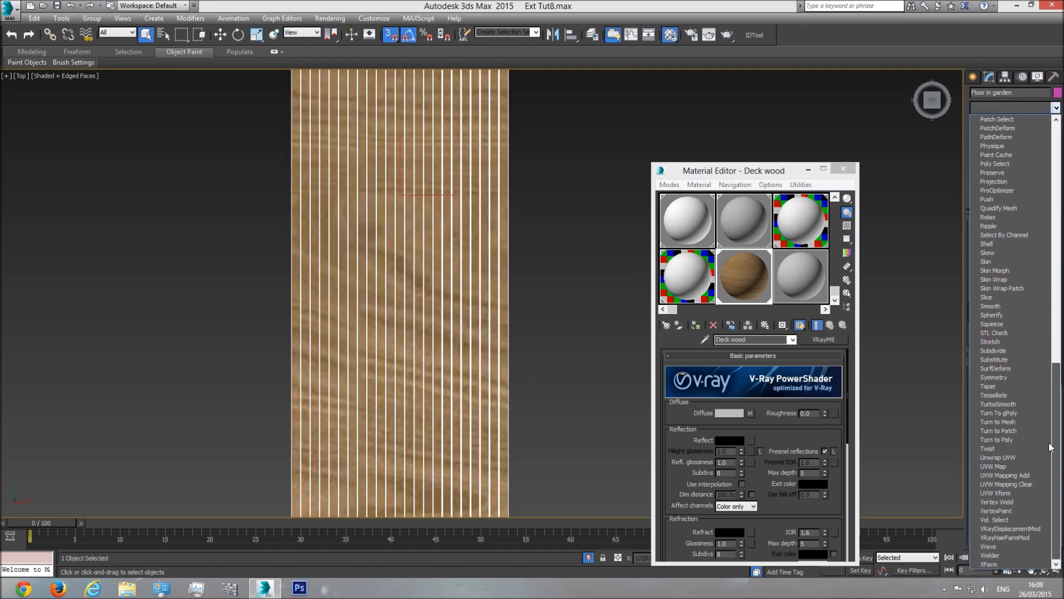
{"action": "left_click", "coordinate": [1005, 467]}
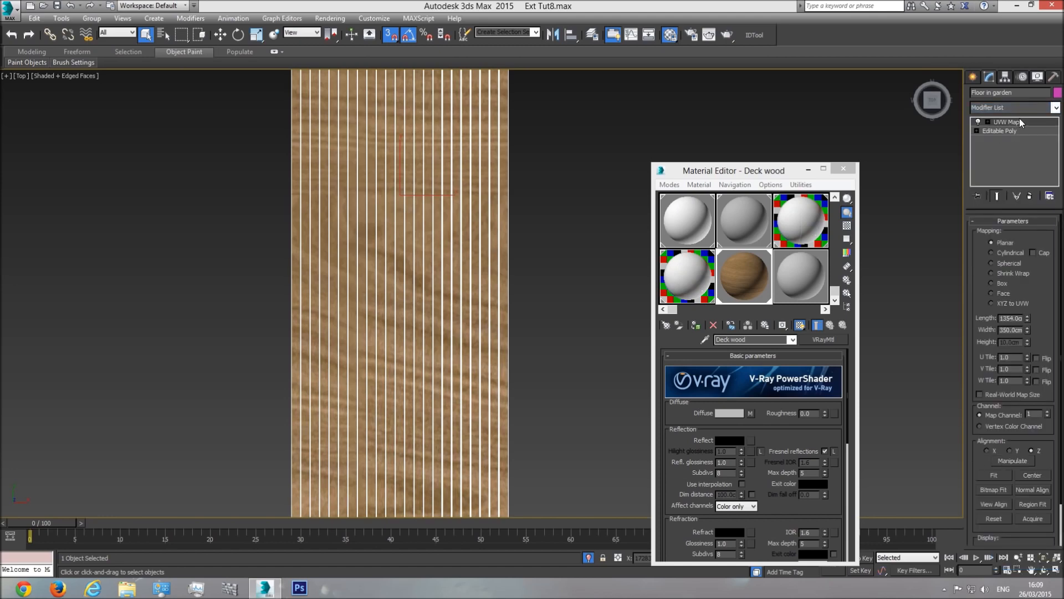
{"action": "scroll", "coordinate": [573, 267], "scroll_direction": "down", "scroll_amount": 5}
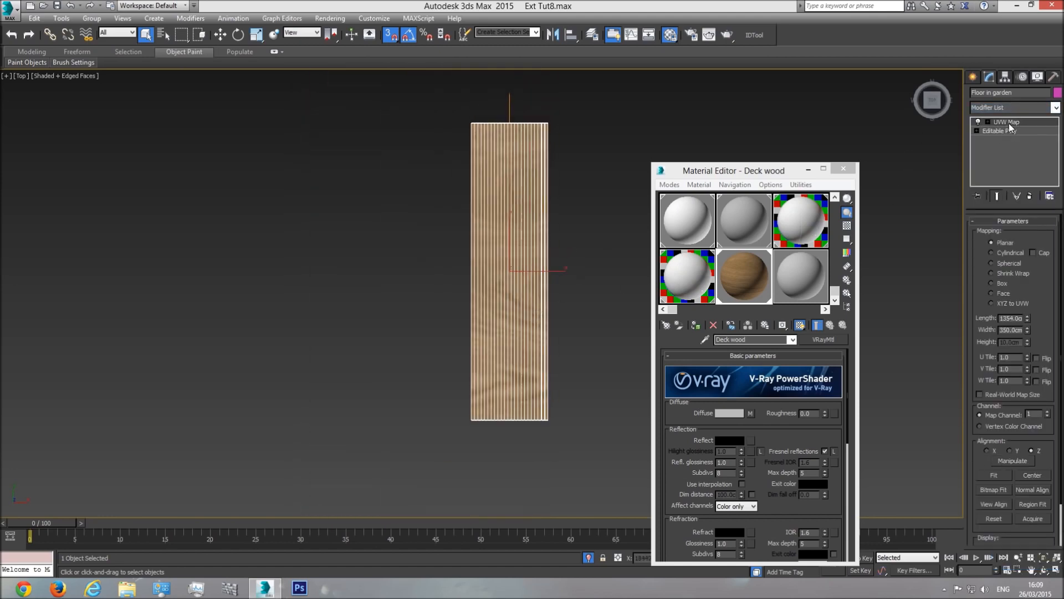
{"action": "scroll", "coordinate": [509, 293], "scroll_direction": "up", "scroll_amount": 5}
{"action": "scroll", "coordinate": [459, 285], "scroll_direction": "down", "scroll_amount": 5}
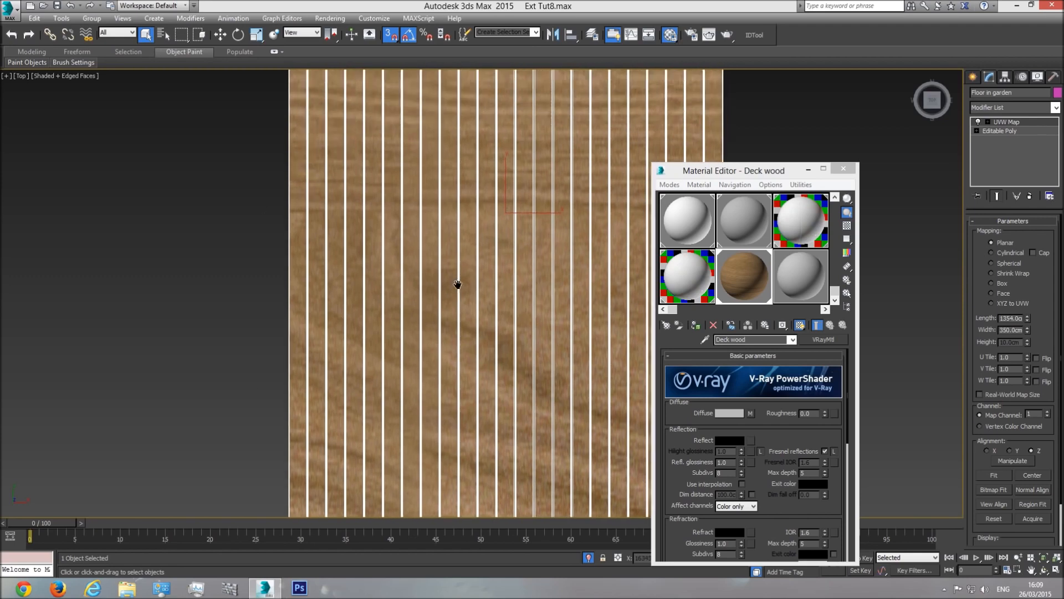
{"action": "left_click", "coordinate": [1017, 124]}
{"action": "key", "text": "w"}
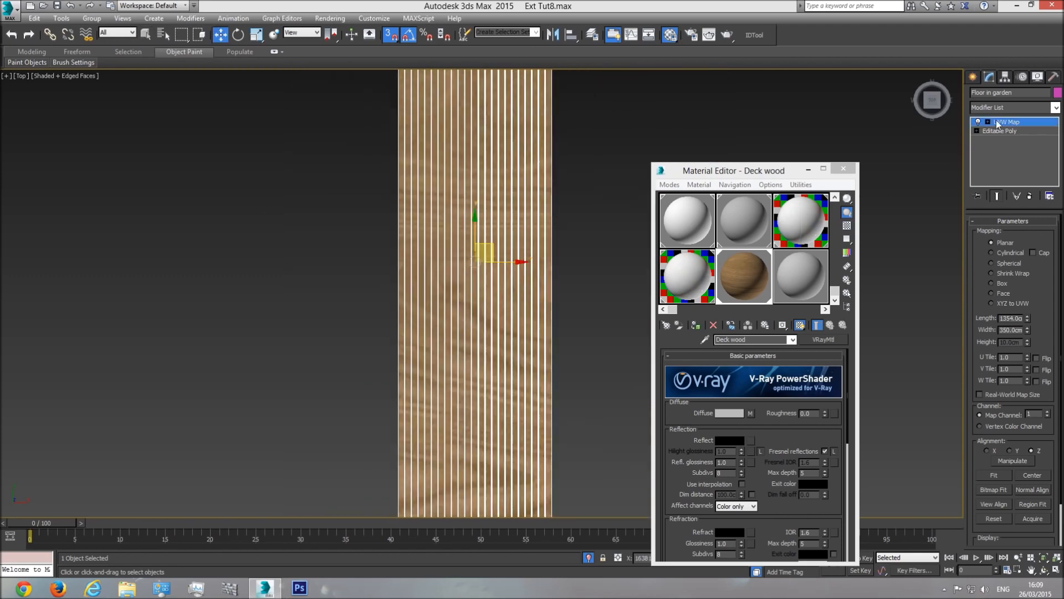
{"action": "left_click", "coordinate": [239, 35]}
{"action": "left_click_drag", "start_coordinate": [529, 273], "coordinate": [526, 223]}
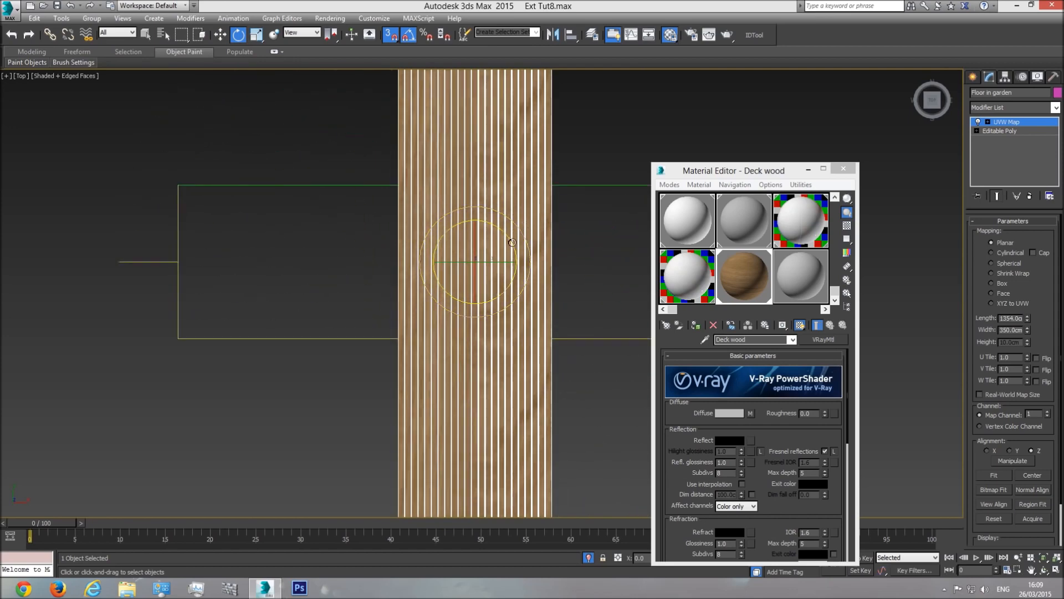
{"action": "scroll", "coordinate": [542, 266], "scroll_direction": "down", "scroll_amount": 4}
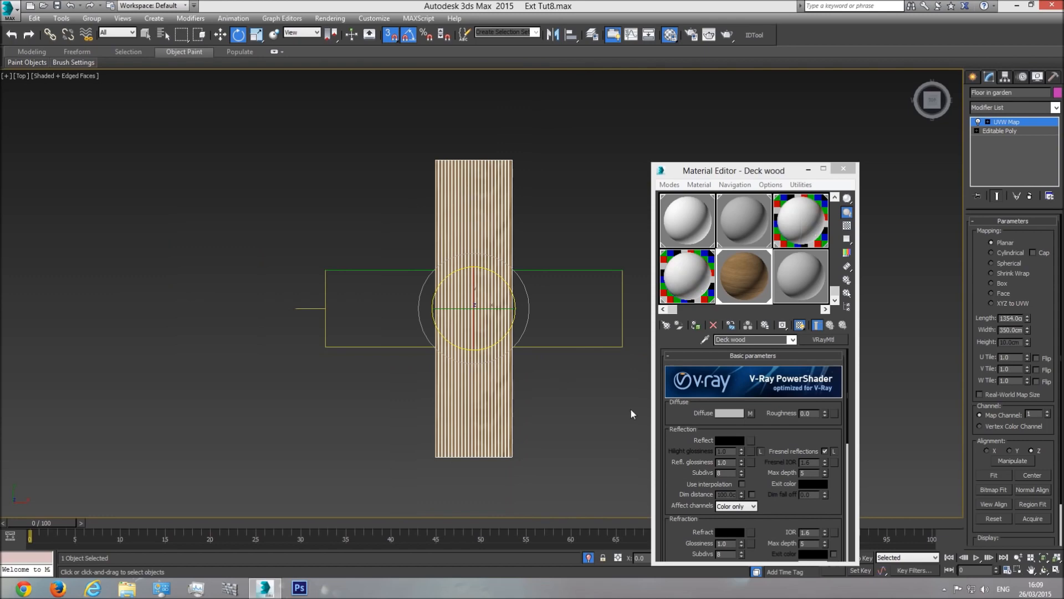
{"action": "left_click", "coordinate": [993, 476]}
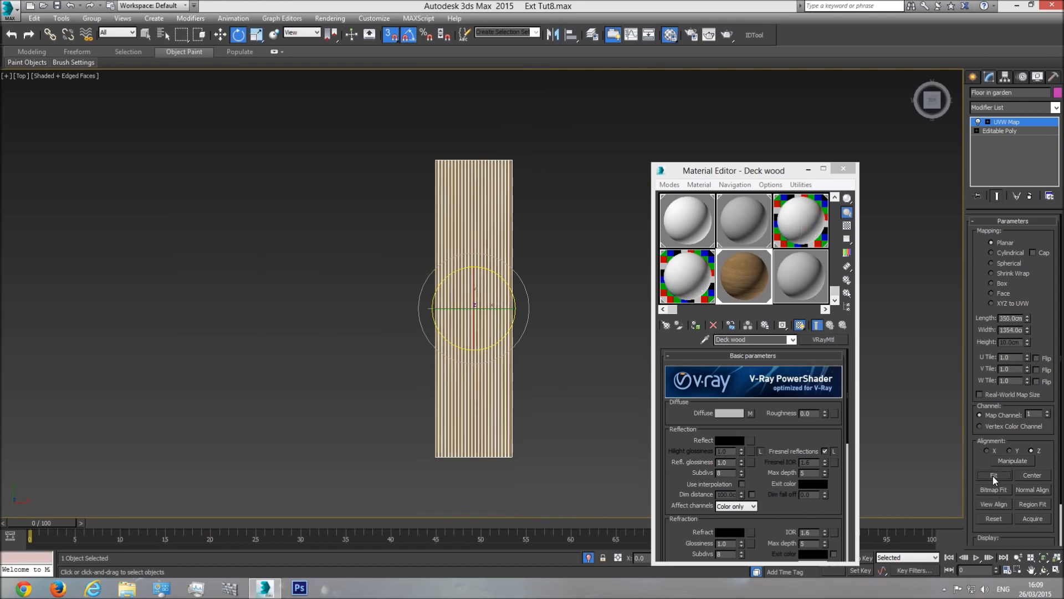
Step: Set the UVW Map width to 400 cm and length to 200 cm
{"action": "scroll", "coordinate": [370, 367], "scroll_direction": "up", "scroll_amount": 10}
{"action": "scroll", "coordinate": [382, 305], "scroll_direction": "down", "scroll_amount": 8}
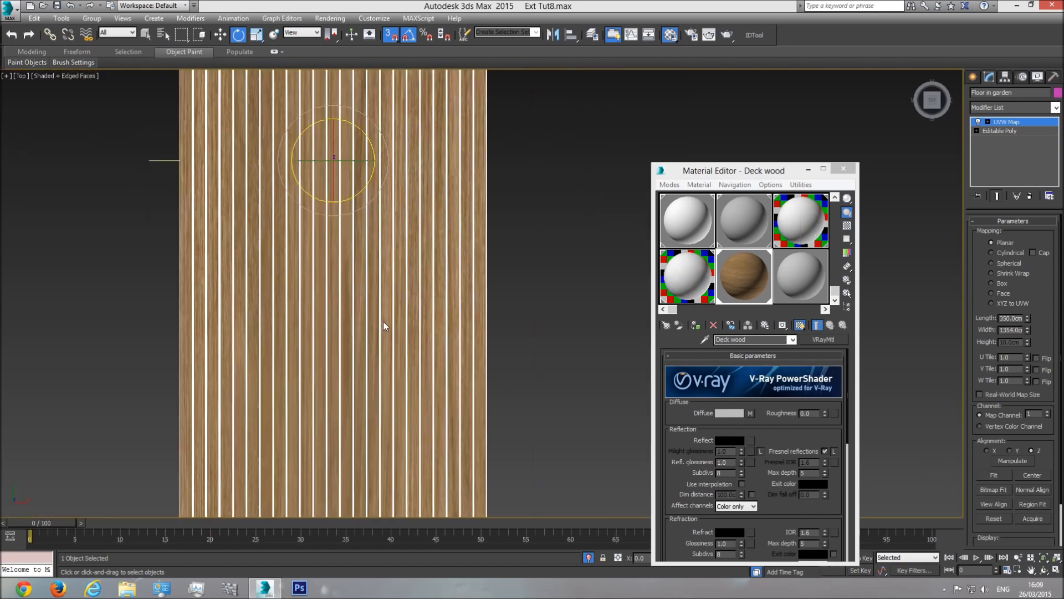
{"action": "scroll", "coordinate": [404, 309], "scroll_direction": "down", "scroll_amount": 3}
{"action": "scroll", "coordinate": [382, 305], "scroll_direction": "up", "scroll_amount": 10}
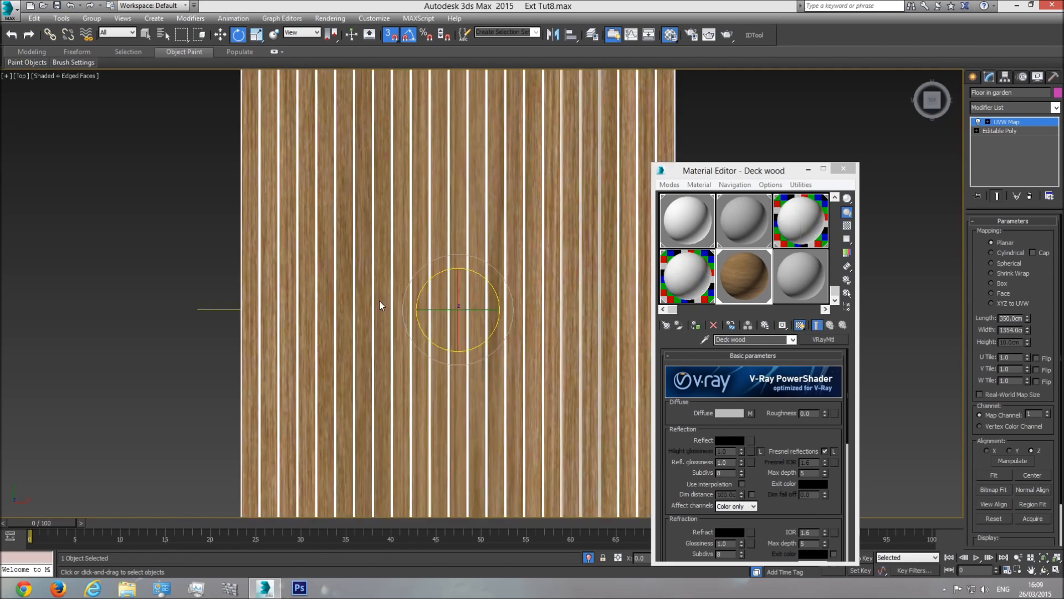
{"action": "scroll", "coordinate": [422, 307], "scroll_direction": "down", "scroll_amount": 3}
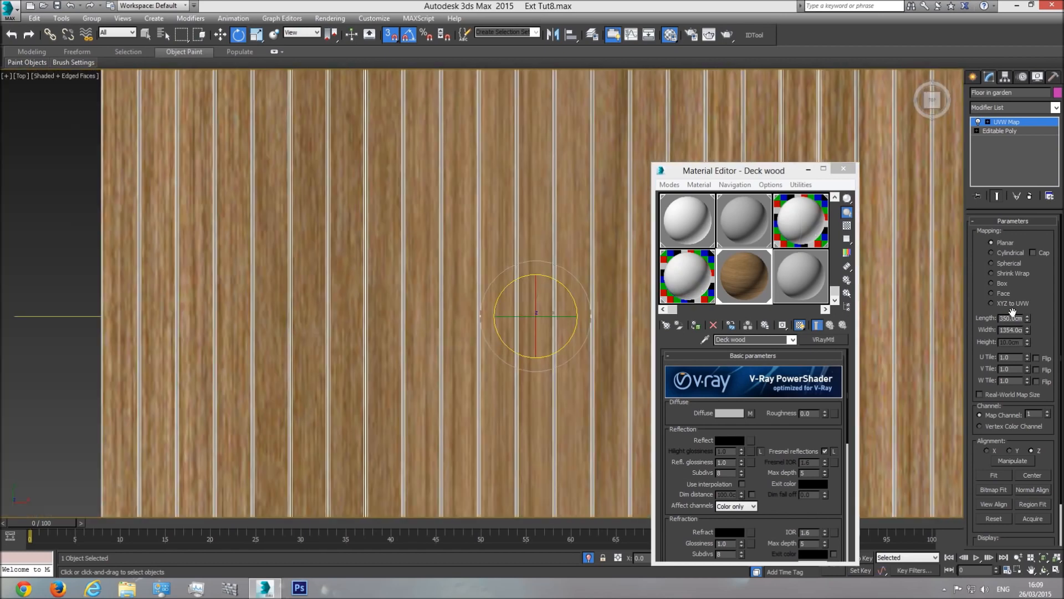
{"action": "left_click_drag", "start_coordinate": [1027, 330], "coordinate": [1026, 371]}
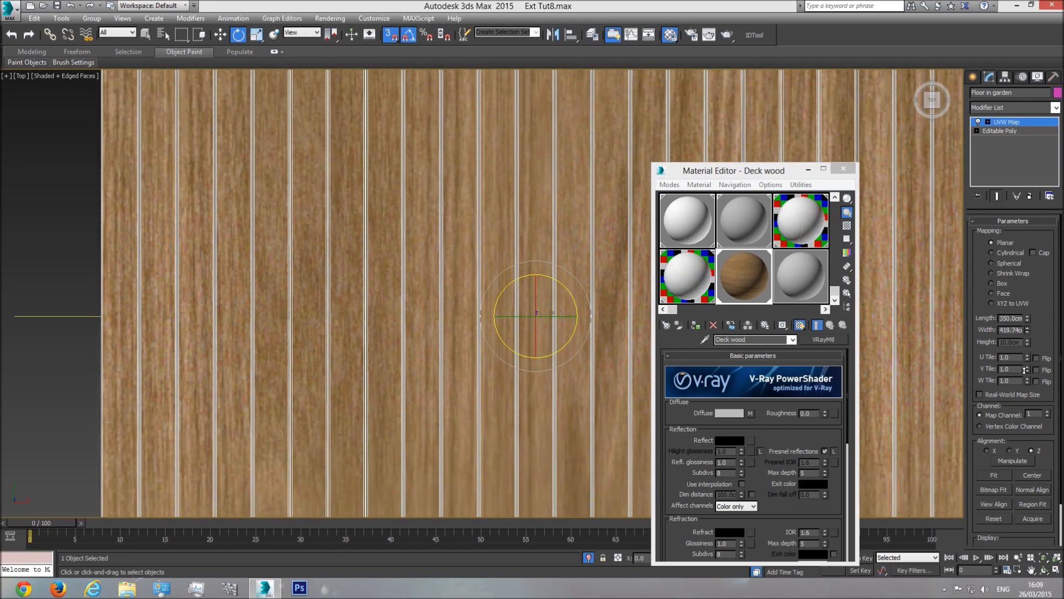
{"action": "double_click", "coordinate": [1011, 330]}
{"action": "type", "text": "400"}
{"action": "key", "text": "Return"}
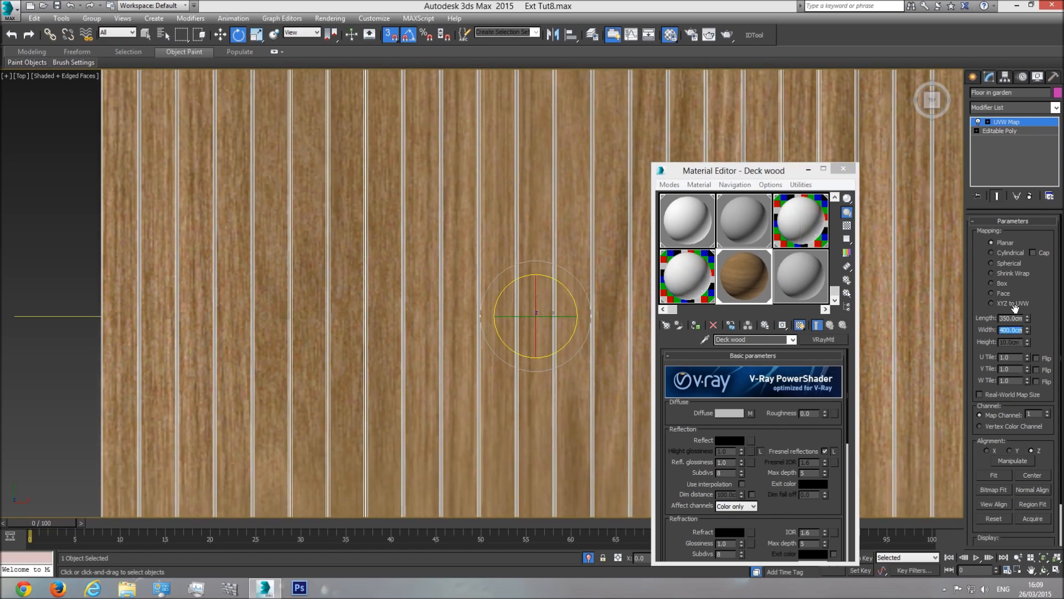
{"action": "double_click", "coordinate": [1011, 318]}
{"action": "type", "text": "200"}
{"action": "key", "text": "Return"}
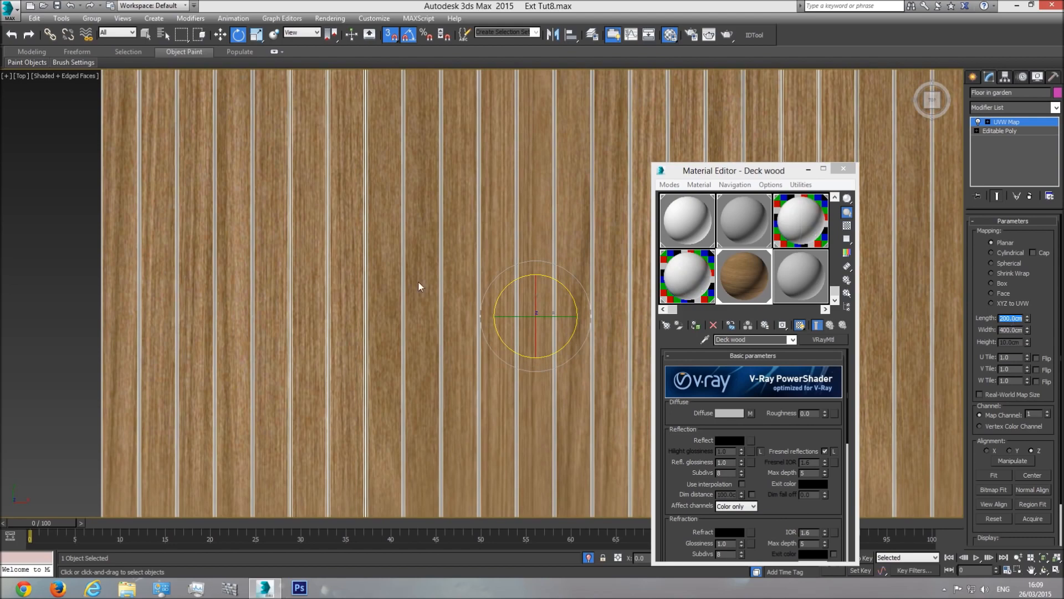
Step: Adjust the mapping length, trying 150 cm and settling on 175 cm
{"action": "scroll", "coordinate": [259, 346], "scroll_direction": "down", "scroll_amount": 3}
{"action": "scroll", "coordinate": [466, 283], "scroll_direction": "up", "scroll_amount": 5}
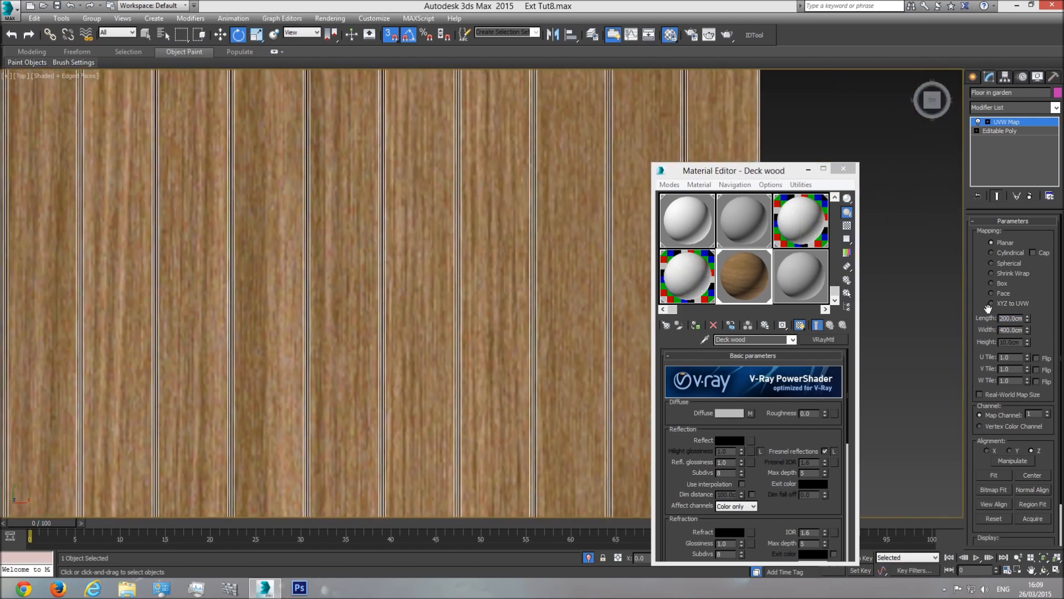
{"action": "double_click", "coordinate": [1013, 319]}
{"action": "type", "text": "150"}
{"action": "key", "text": "Return"}
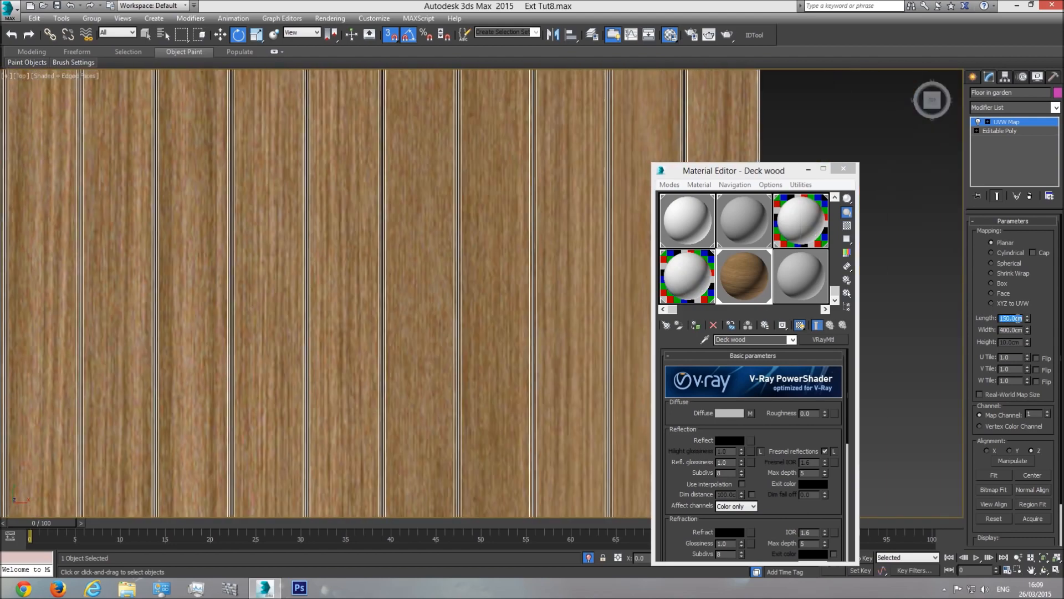
{"action": "scroll", "coordinate": [459, 318], "scroll_direction": "down", "scroll_amount": 3}
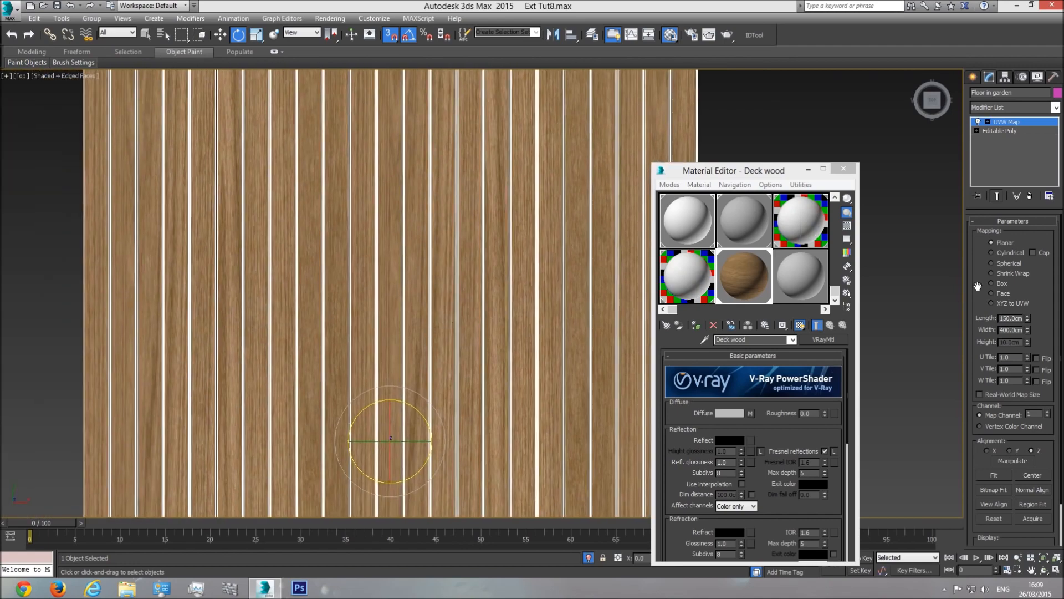
{"action": "double_click", "coordinate": [1012, 318]}
{"action": "type", "text": "175"}
{"action": "key", "text": "Return"}
{"action": "scroll", "coordinate": [502, 345], "scroll_direction": "down", "scroll_amount": 3}
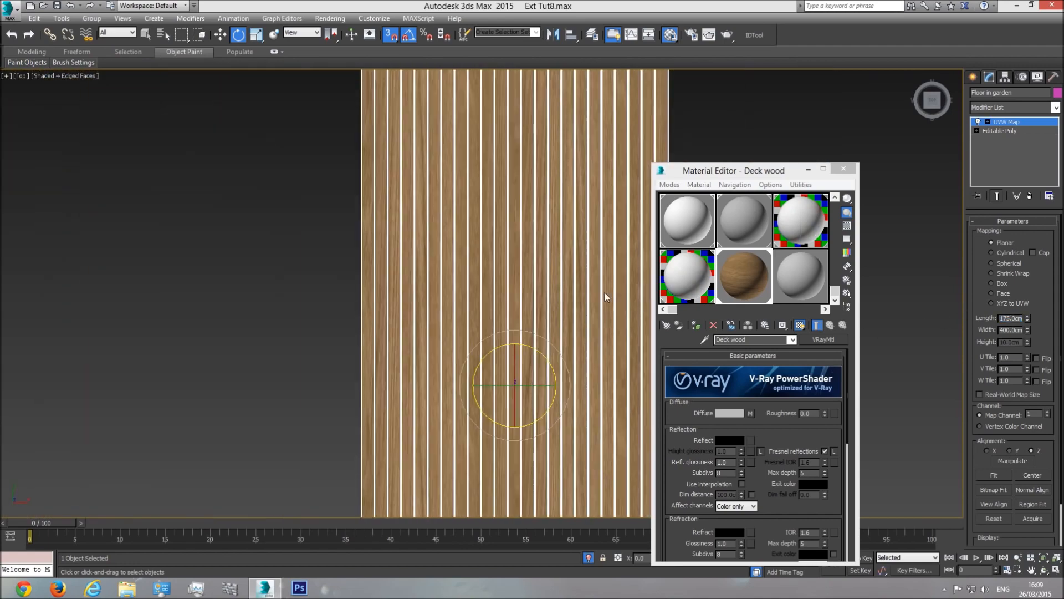
{"action": "scroll", "coordinate": [523, 279], "scroll_direction": "down", "scroll_amount": 2}
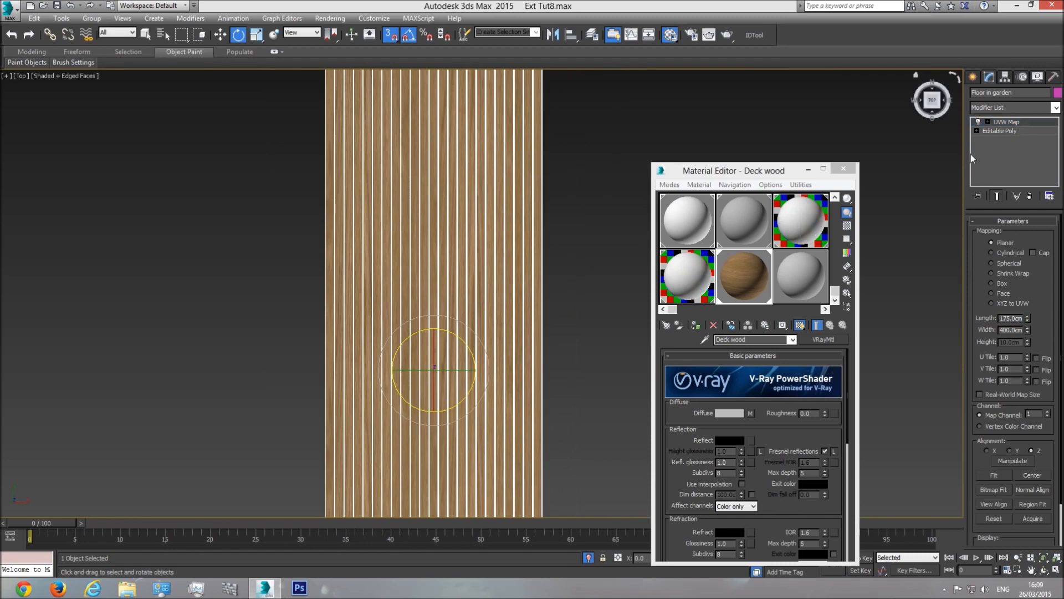
Step: Deselect, switch to Perspective, orbit to an angled view and turn off edged faces
{"action": "left_click", "coordinate": [610, 199]}
{"action": "middle_click_drag", "start_coordinate": [477, 362], "coordinate": [500, 359]}
{"action": "key", "text": "p"}
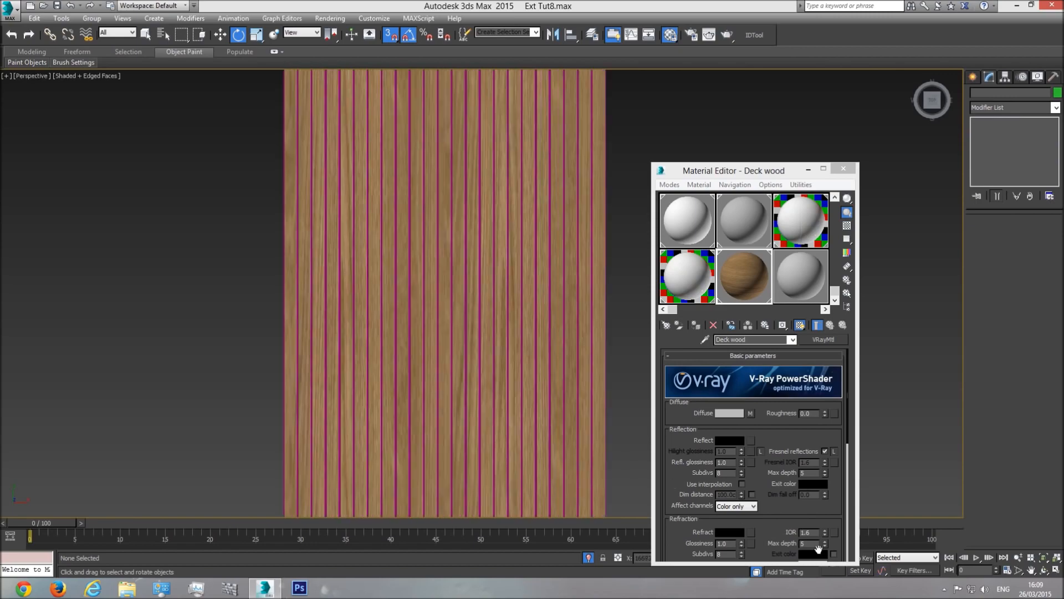
{"action": "left_click", "coordinate": [1044, 570]}
{"action": "mouse_move", "coordinate": [465, 333]}
{"action": "left_mouse_down"}
{"action": "mouse_move", "coordinate": [510, 285]}
{"action": "mouse_move", "coordinate": [458, 345]}
{"action": "left_mouse_up"}
{"action": "key", "text": "e"}
{"action": "key", "text": "F4"}
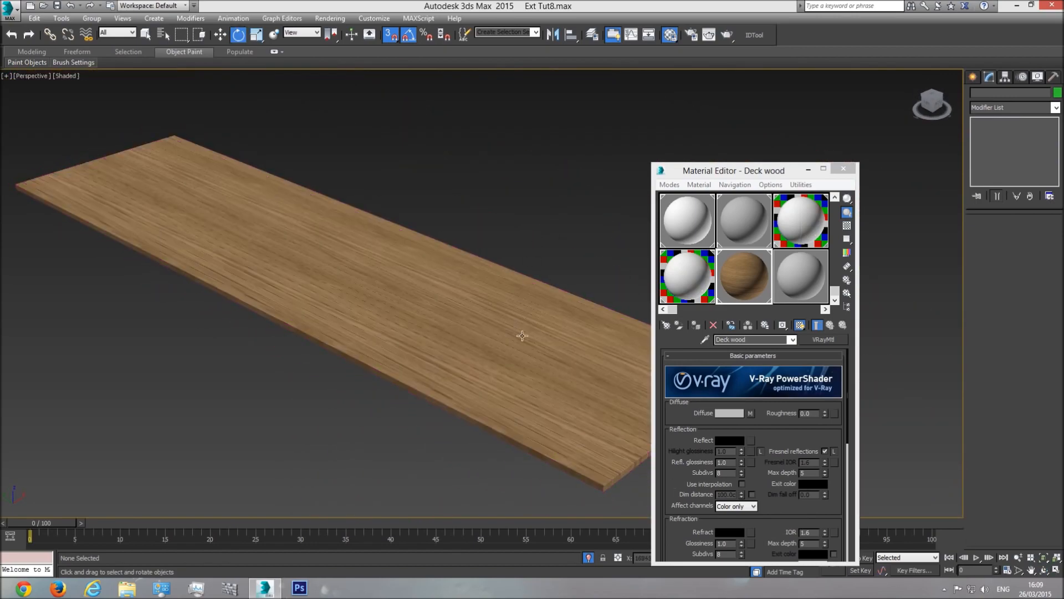
{"action": "scroll", "coordinate": [466, 360], "scroll_direction": "up", "scroll_amount": 4}
{"action": "scroll", "coordinate": [466, 361], "scroll_direction": "up", "scroll_amount": 2}
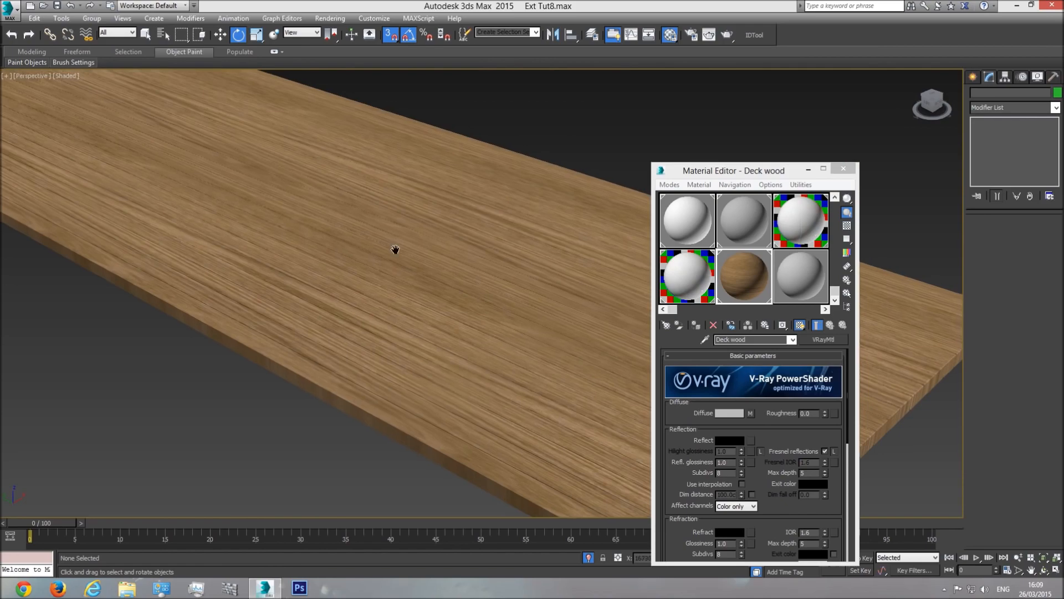
{"action": "scroll", "coordinate": [333, 277], "scroll_direction": "down", "scroll_amount": 3}
{"action": "scroll", "coordinate": [355, 352], "scroll_direction": "up", "scroll_amount": 5}
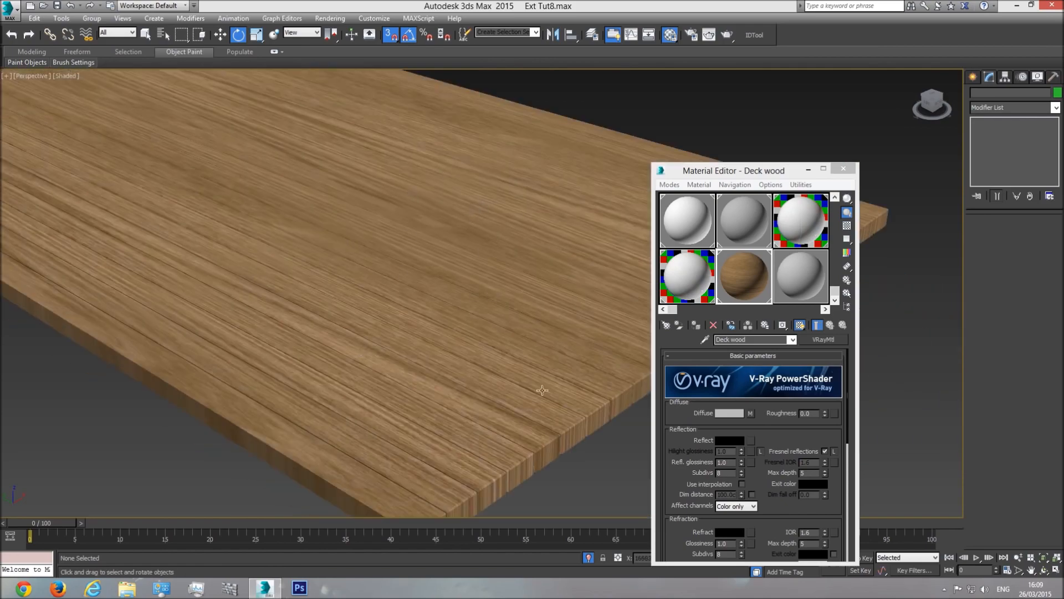
Step: Exit Isolate mode, orbit and zoom onto the deck, and enlarge the Deck wood preview
{"action": "left_click", "coordinate": [588, 560]}
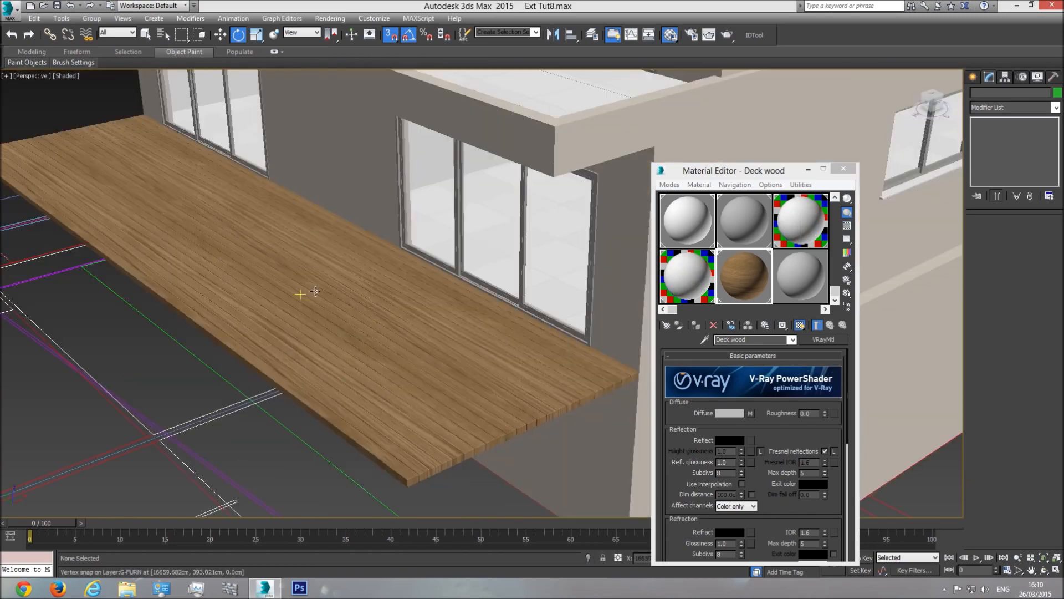
{"action": "left_click", "coordinate": [1043, 571]}
{"action": "left_click_drag", "start_coordinate": [497, 355], "coordinate": [423, 328]}
{"action": "middle_click_drag", "start_coordinate": [343, 427], "coordinate": [420, 373]}
{"action": "scroll", "coordinate": [422, 373], "scroll_direction": "up", "scroll_amount": 8}
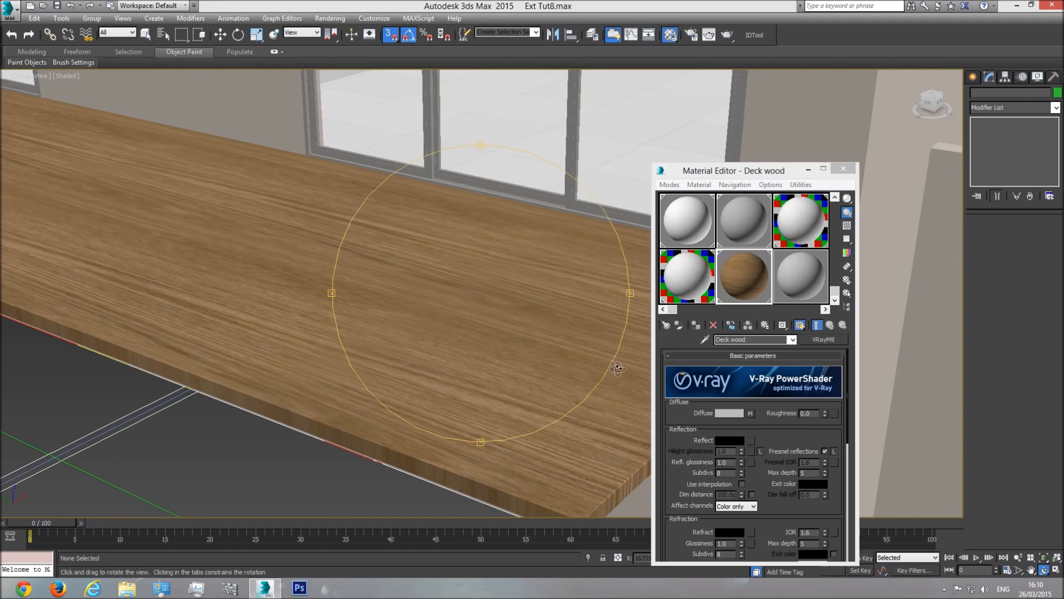
{"action": "double_click", "coordinate": [750, 275]}
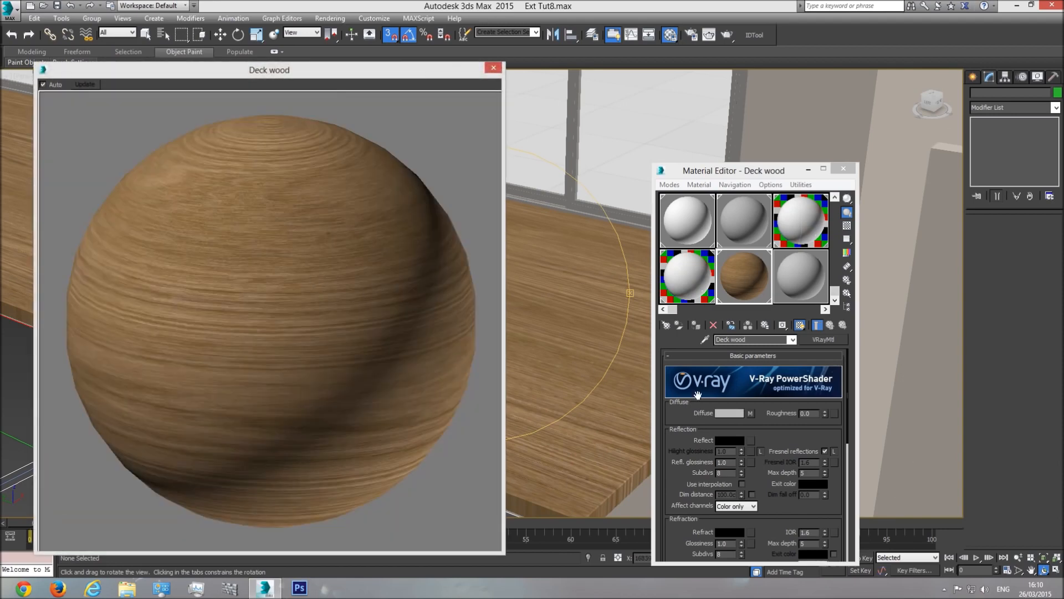
Step: Copy the WoodFine0014 diffuse map into the Bump slot and set bump amount to 20
{"action": "scroll", "coordinate": [770, 423], "scroll_direction": "down", "scroll_amount": 5}
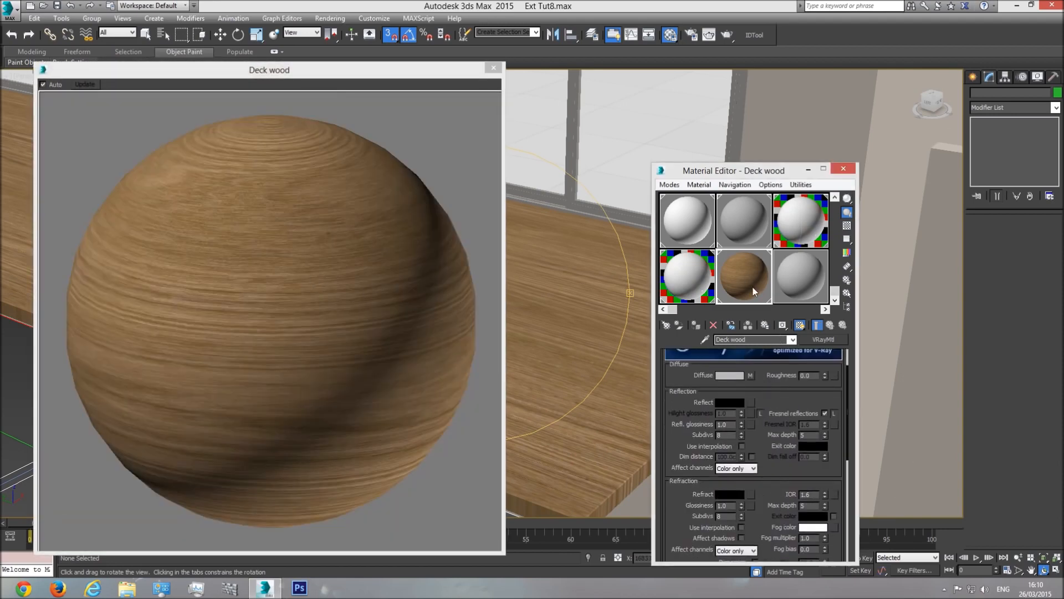
{"action": "left_click", "coordinate": [755, 534]}
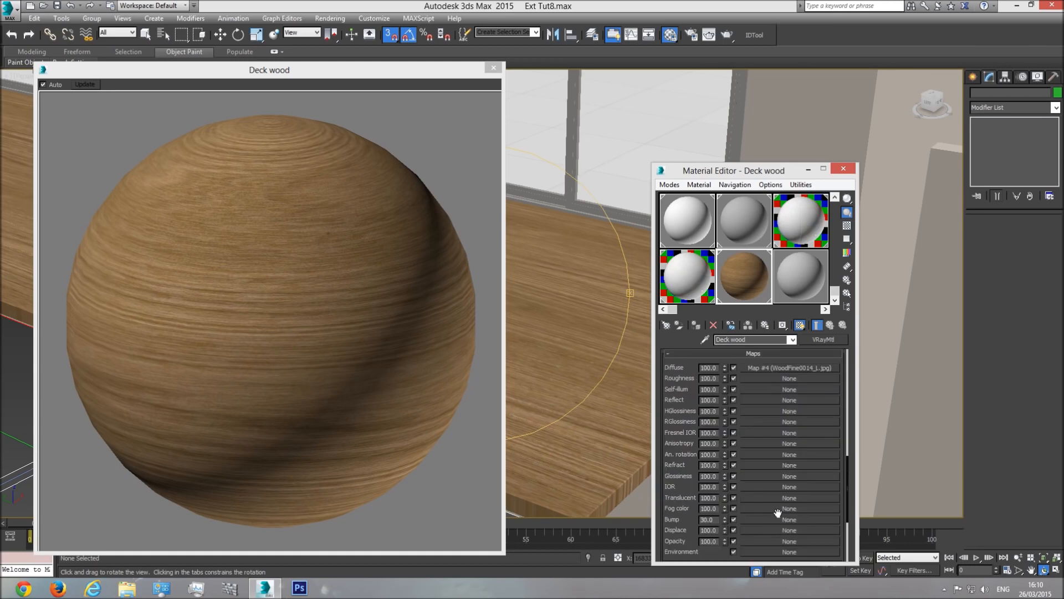
{"action": "left_click", "coordinate": [763, 519]}
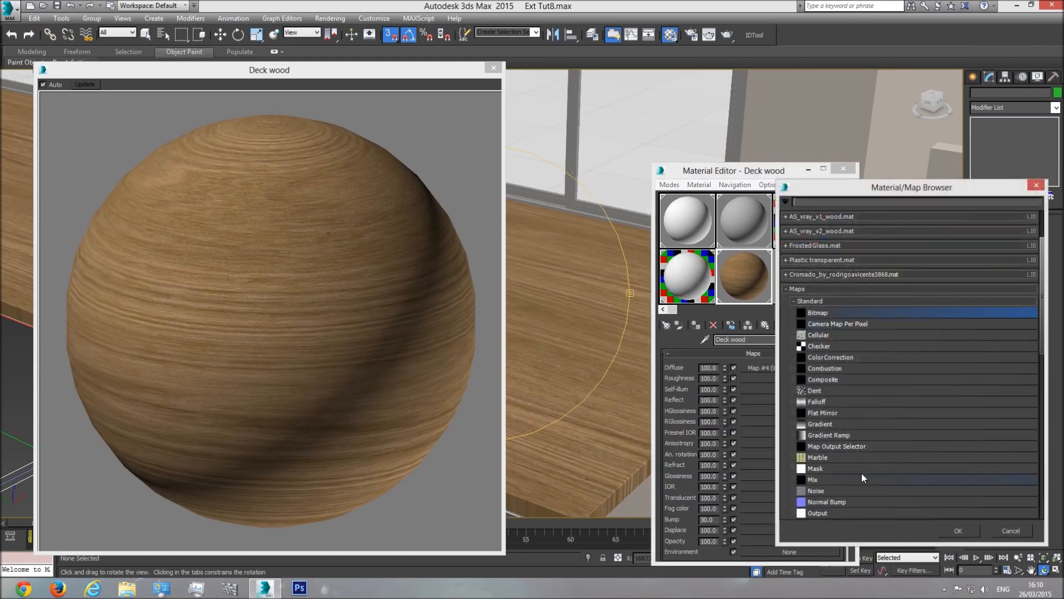
{"action": "left_click", "coordinate": [1036, 184]}
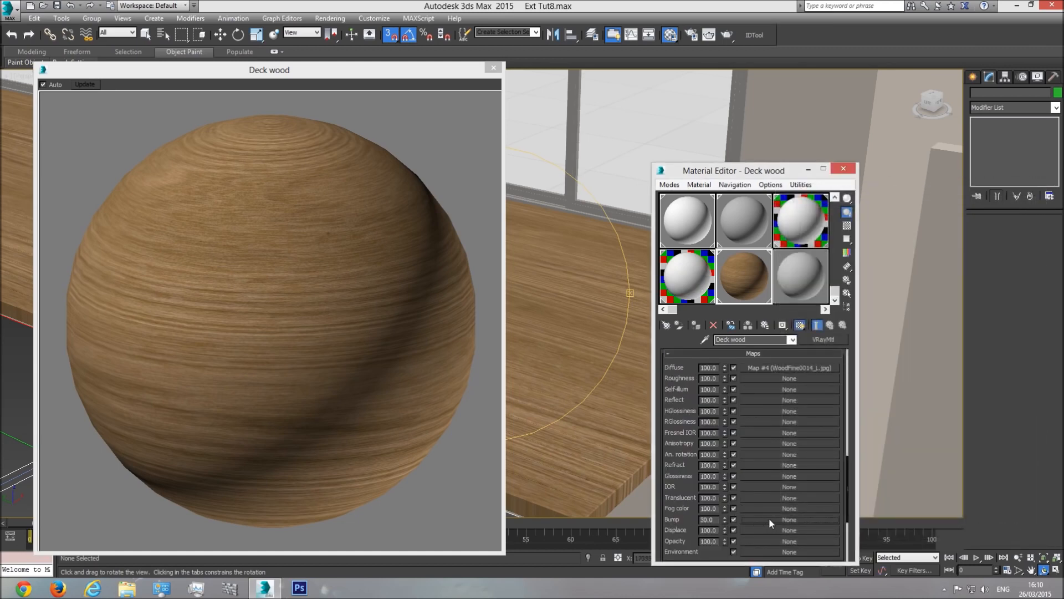
{"action": "left_click_drag", "start_coordinate": [787, 365], "coordinate": [776, 479]}
{"action": "left_click_drag", "start_coordinate": [775, 524], "coordinate": [777, 522]}
{"action": "left_click", "coordinate": [738, 367]}
{"action": "left_click", "coordinate": [733, 400]}
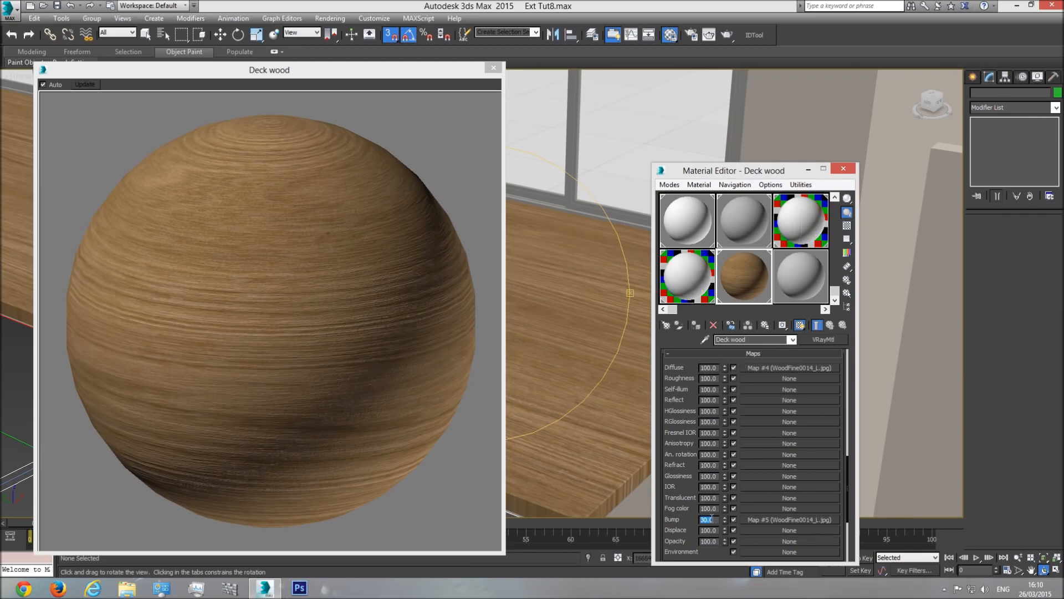
{"action": "type", "text": "20"}
{"action": "key", "text": "Return"}
{"action": "scroll", "coordinate": [842, 361], "scroll_direction": "up", "scroll_amount": 10}
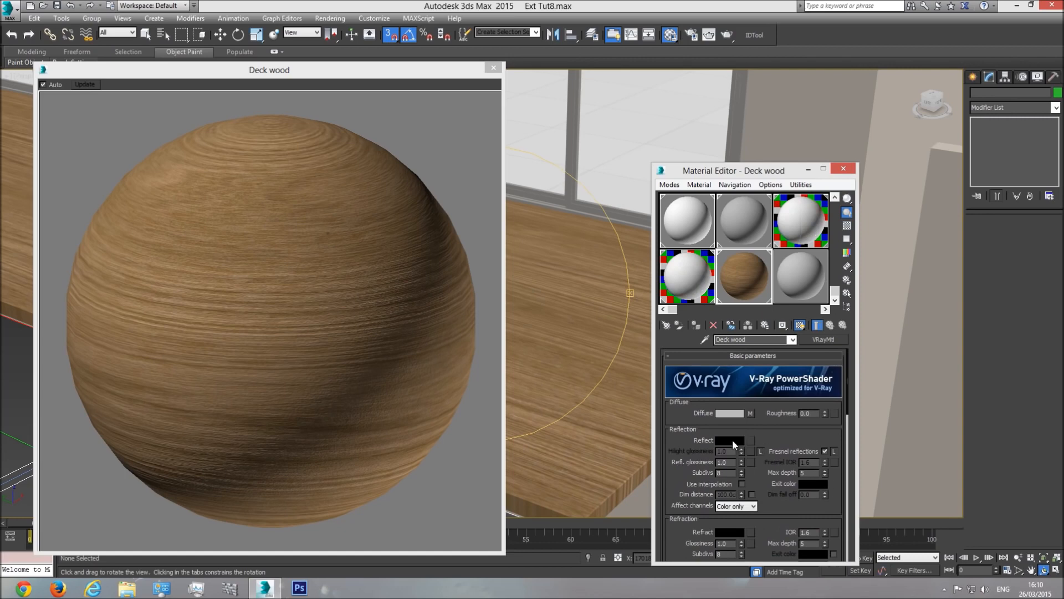
Step: Set the Reflect colour to a grey of value 50
{"action": "left_click", "coordinate": [732, 441]}
{"action": "left_click_drag", "start_coordinate": [327, 74], "coordinate": [328, 85]}
{"action": "left_click_drag", "start_coordinate": [363, 127], "coordinate": [362, 127]}
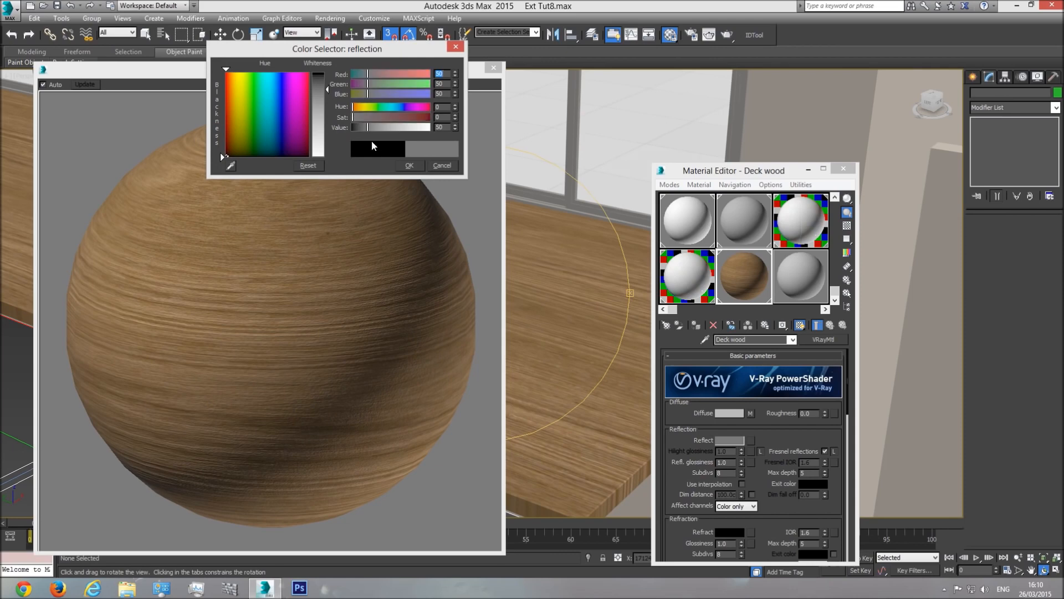
{"action": "left_click", "coordinate": [404, 165]}
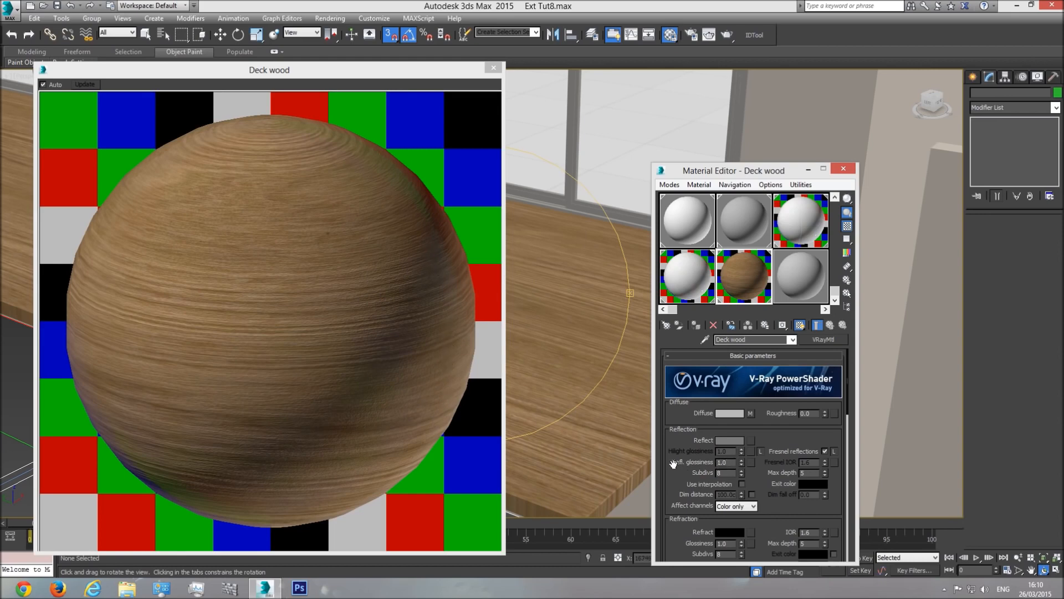
Step: Set reflection glossiness to 0.65 and reflection subdivs to 32
{"action": "type", "text": "0.65"}
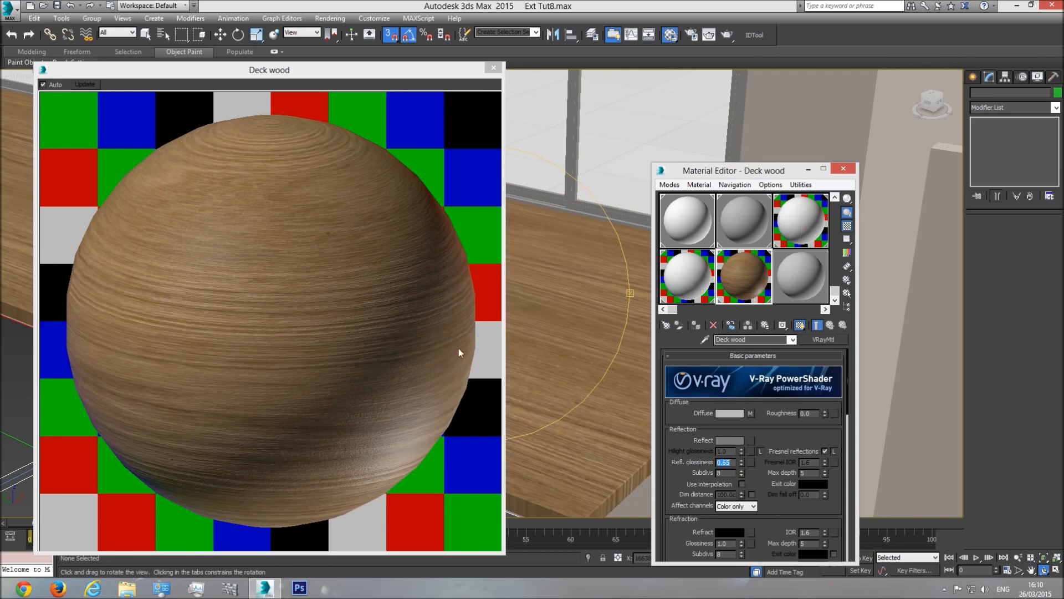
{"action": "double_click", "coordinate": [730, 473]}
{"action": "type", "text": "32"}
{"action": "key", "text": "Return"}
Step: Close the enlarged material preview and the Material Editor
{"action": "left_click", "coordinate": [495, 67]}
{"action": "left_click_drag", "start_coordinate": [492, 285], "coordinate": [534, 338]}
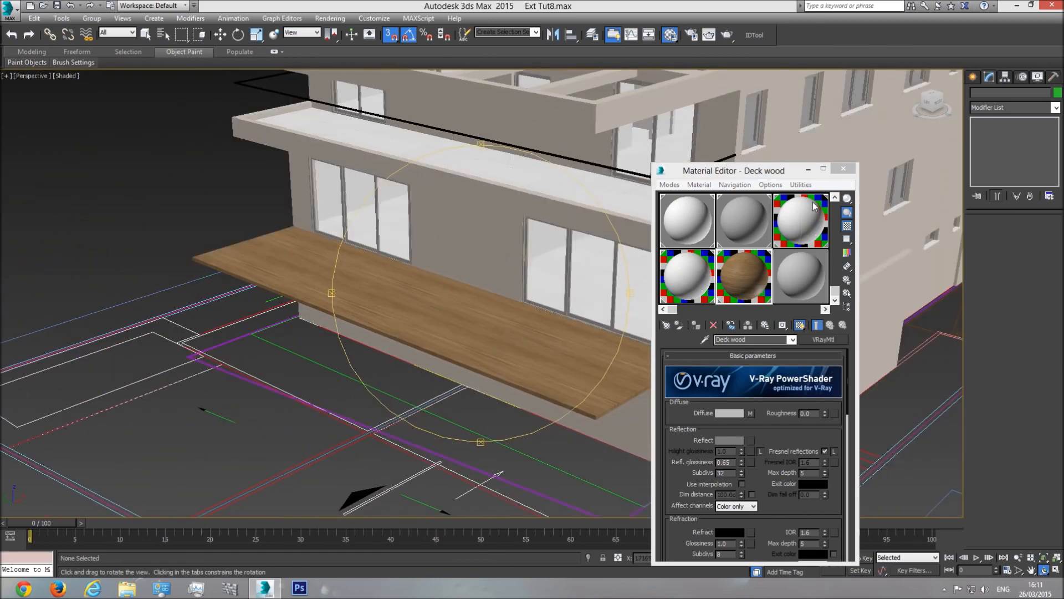
{"action": "left_click", "coordinate": [844, 168]}
Step: Zoom, pan and orbit the view out to show the whole building around the deck
{"action": "scroll", "coordinate": [463, 373], "scroll_direction": "up", "scroll_amount": 6}
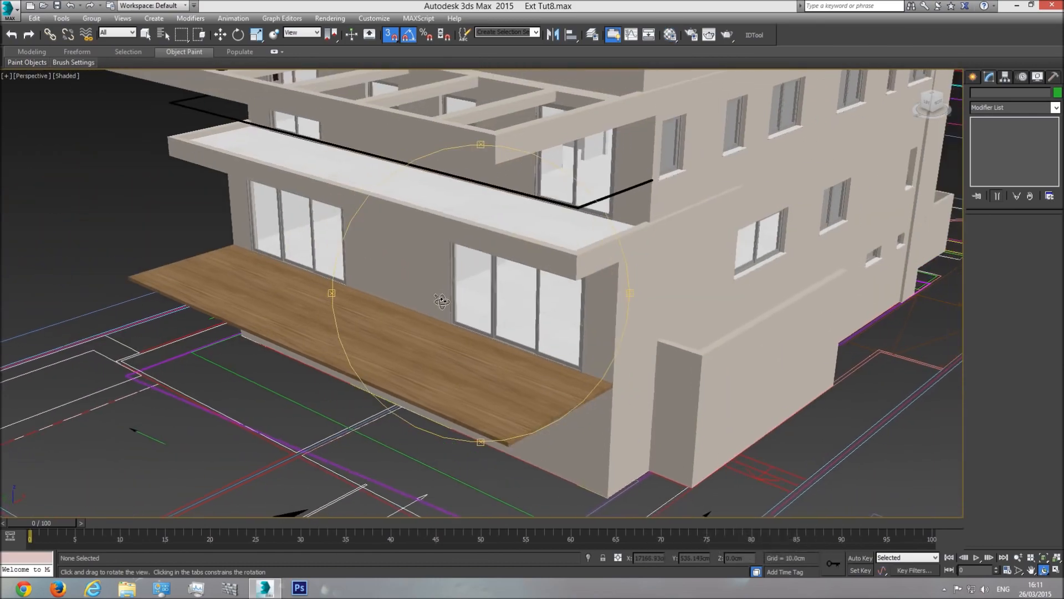
{"action": "middle_click_drag", "start_coordinate": [463, 372], "coordinate": [444, 292]}
{"action": "scroll", "coordinate": [444, 292], "scroll_direction": "down", "scroll_amount": 2}
{"action": "left_click_drag", "start_coordinate": [443, 342], "coordinate": [461, 338]}
{"action": "middle_click_drag", "start_coordinate": [461, 337], "coordinate": [525, 333]}
{"action": "scroll", "coordinate": [525, 332], "scroll_direction": "down", "scroll_amount": 5}
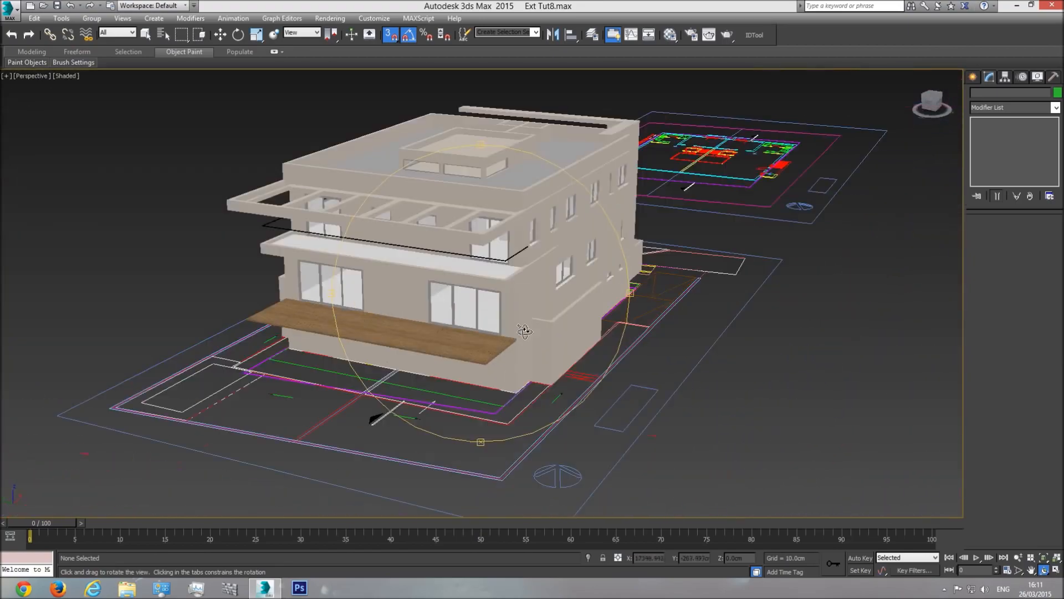
{"action": "left_click_drag", "start_coordinate": [478, 328], "coordinate": [470, 328]}
{"action": "middle_click_drag", "start_coordinate": [472, 311], "coordinate": [492, 311]}
{"action": "scroll", "coordinate": [491, 311], "scroll_direction": "up", "scroll_amount": 5}
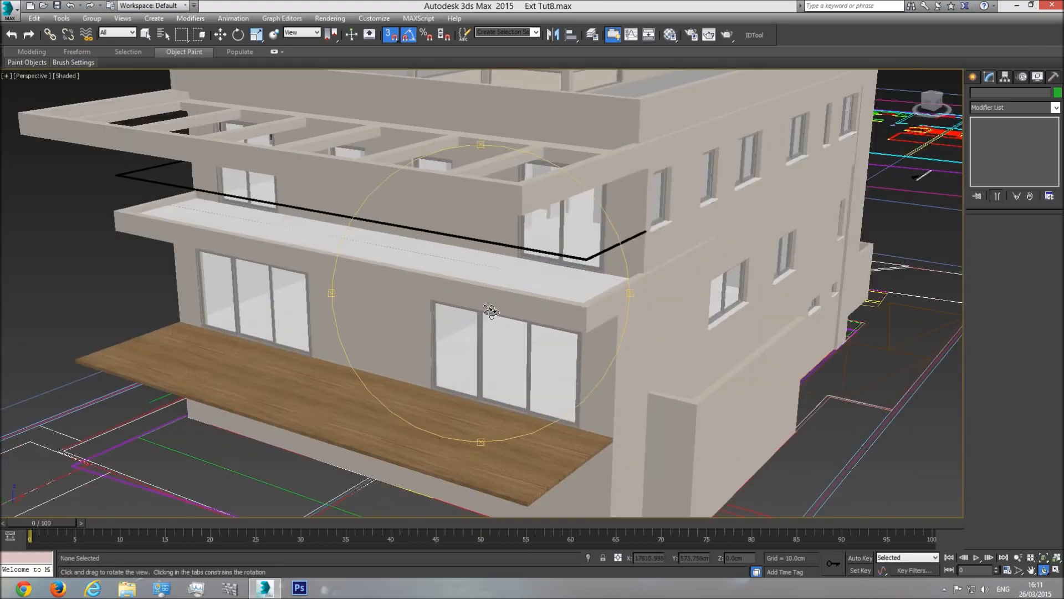
Step: Briefly show edged faces while orbiting the building, then hide them again
{"action": "key", "text": "F4"}
{"action": "scroll", "coordinate": [491, 311], "scroll_direction": "down", "scroll_amount": 5}
{"action": "left_click_drag", "start_coordinate": [491, 312], "coordinate": [452, 312]}
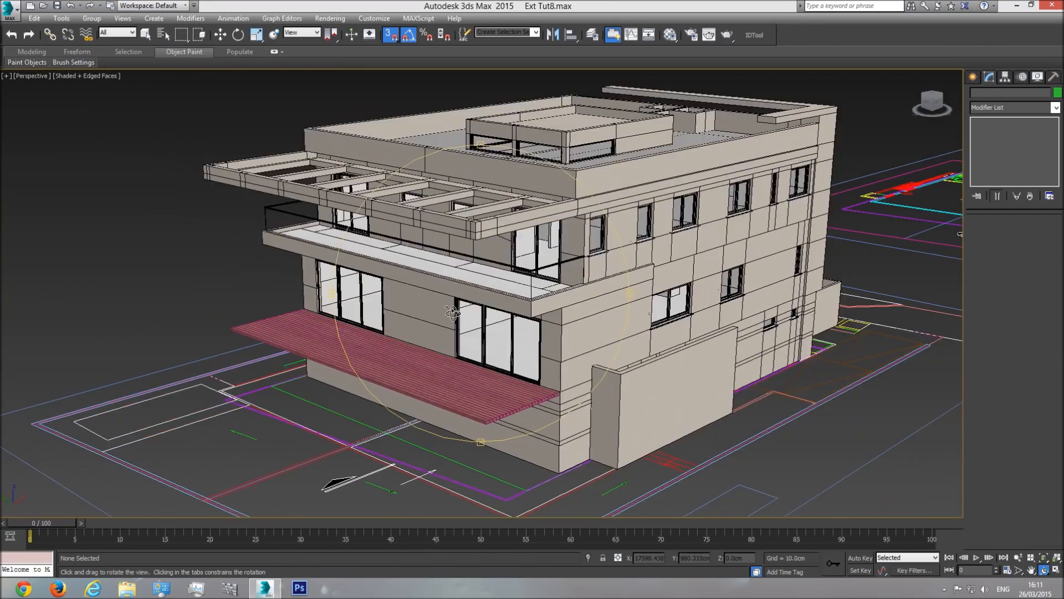
{"action": "key", "text": "F4"}
{"action": "mouse_move", "coordinate": [478, 355]}
{"action": "left_mouse_down"}
{"action": "mouse_move", "coordinate": [481, 364]}
{"action": "mouse_move", "coordinate": [497, 339]}
{"action": "mouse_move", "coordinate": [485, 312]}
{"action": "mouse_move", "coordinate": [480, 364]}
{"action": "left_mouse_up"}
{"action": "scroll", "coordinate": [507, 364], "scroll_direction": "down", "scroll_amount": 3}
{"action": "scroll", "coordinate": [488, 314], "scroll_direction": "up", "scroll_amount": 5}
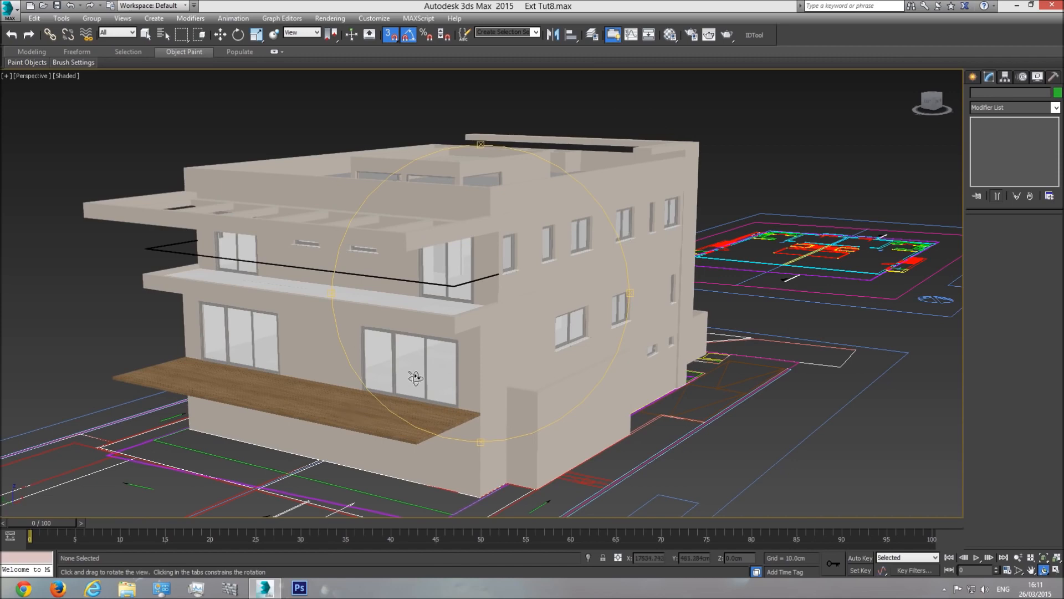
Step: With the rotate tool active, select the garden floor slab, deselect, and select it again
{"action": "key", "text": "e"}
{"action": "left_click", "coordinate": [381, 413]}
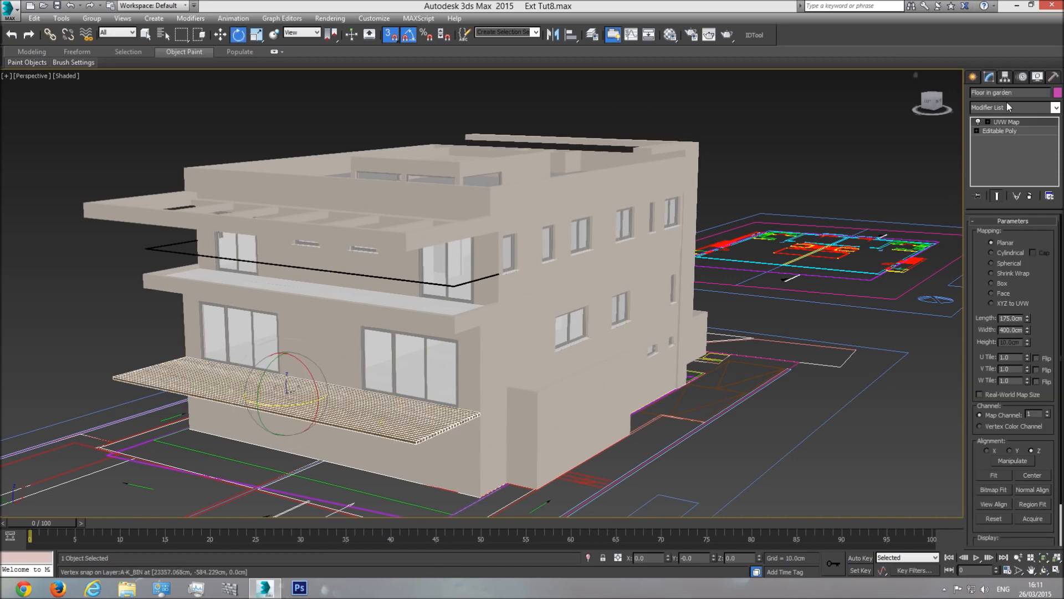
{"action": "left_click", "coordinate": [770, 312]}
{"action": "scroll", "coordinate": [326, 416], "scroll_direction": "up", "scroll_amount": 5}
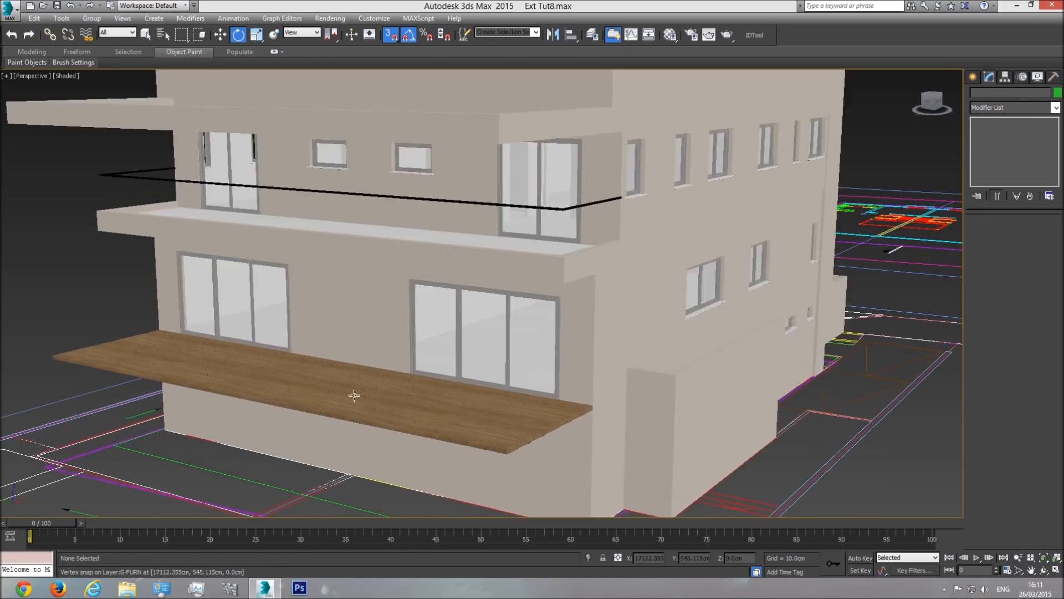
{"action": "left_click", "coordinate": [355, 395]}
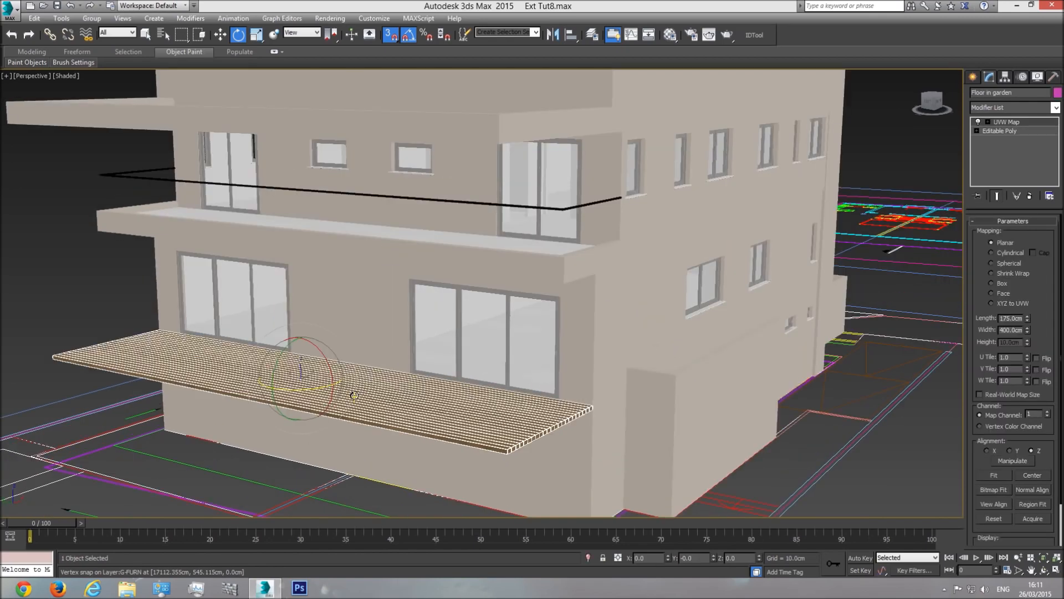
{"action": "scroll", "coordinate": [499, 376], "scroll_direction": "down", "scroll_amount": 3}
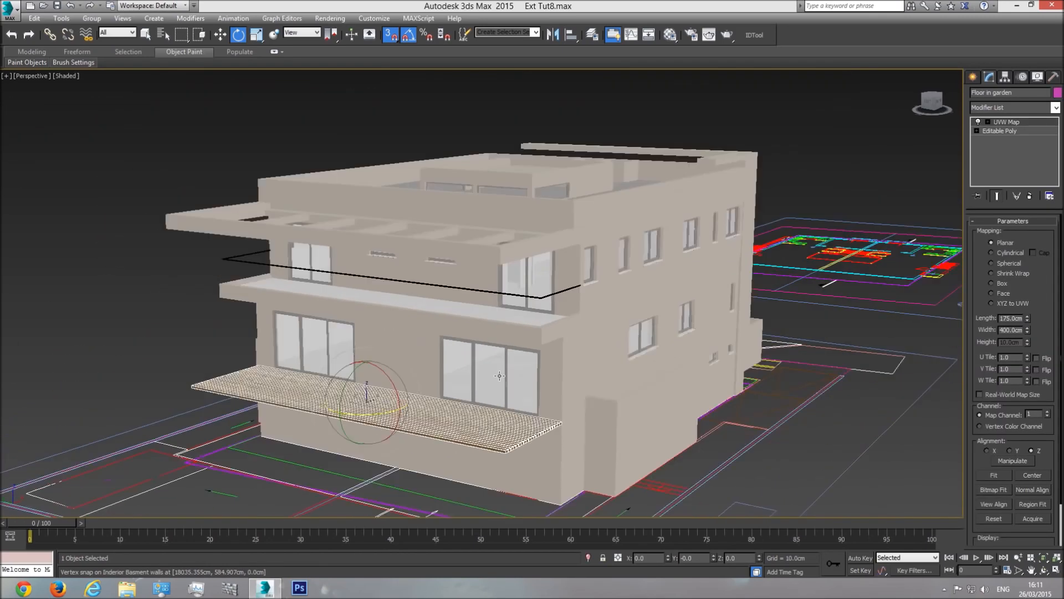
{"action": "scroll", "coordinate": [500, 376], "scroll_direction": "down", "scroll_amount": 2}
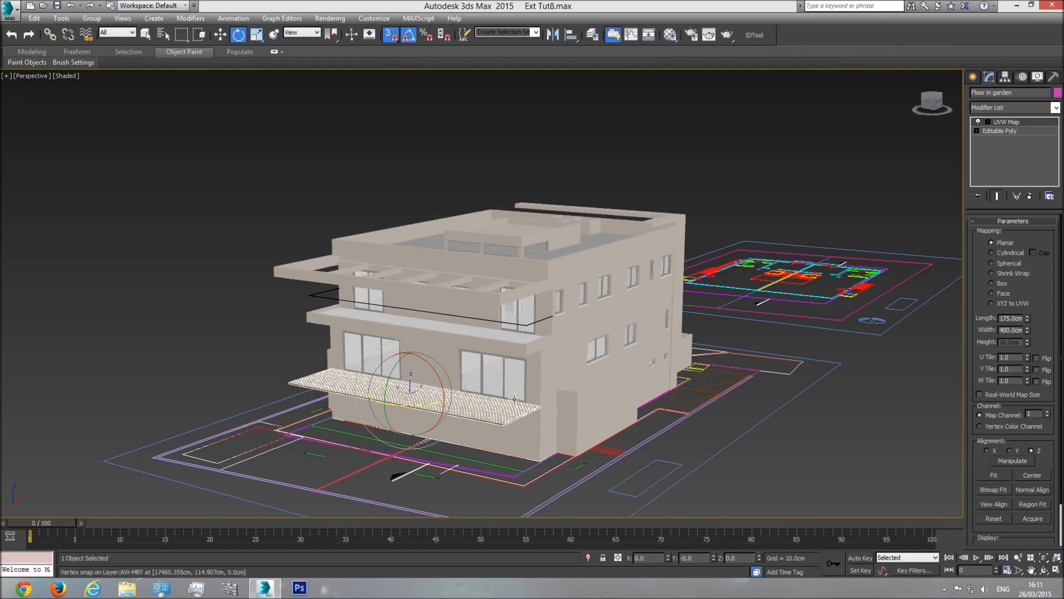
Step: Open and close Render Setup, then clear the selection
{"action": "left_click", "coordinate": [691, 34]}
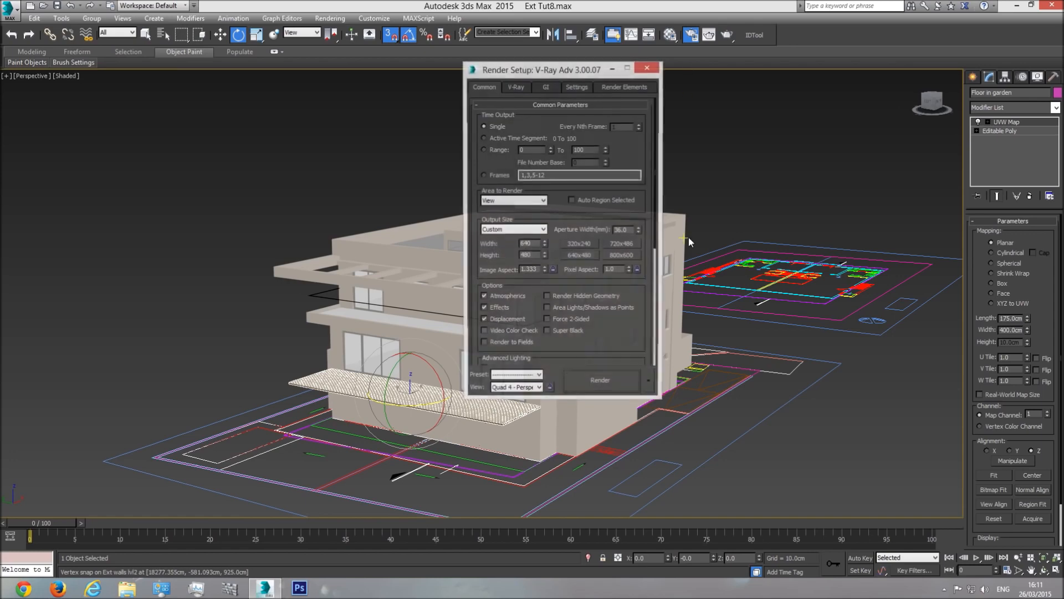
{"action": "left_click", "coordinate": [648, 67]}
{"action": "left_click", "coordinate": [720, 130]}
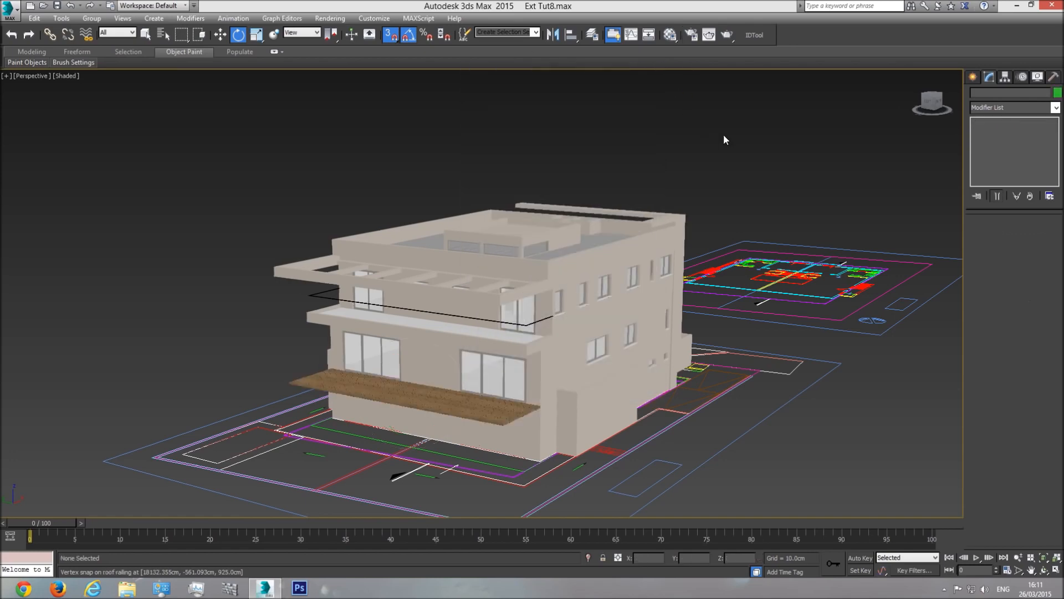